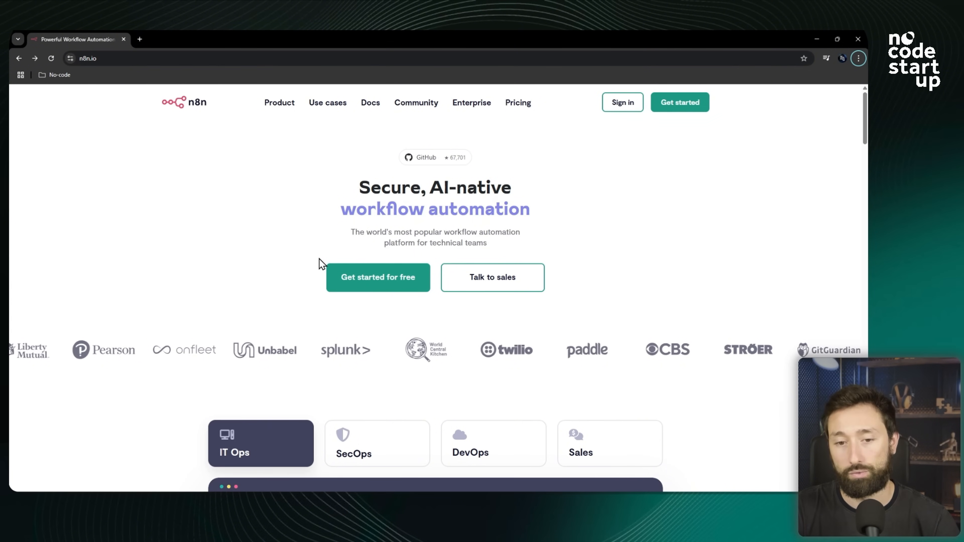
Open the free sign-up form and enter the user's full name.
{"action": "left_click", "coordinate": [375, 281]}
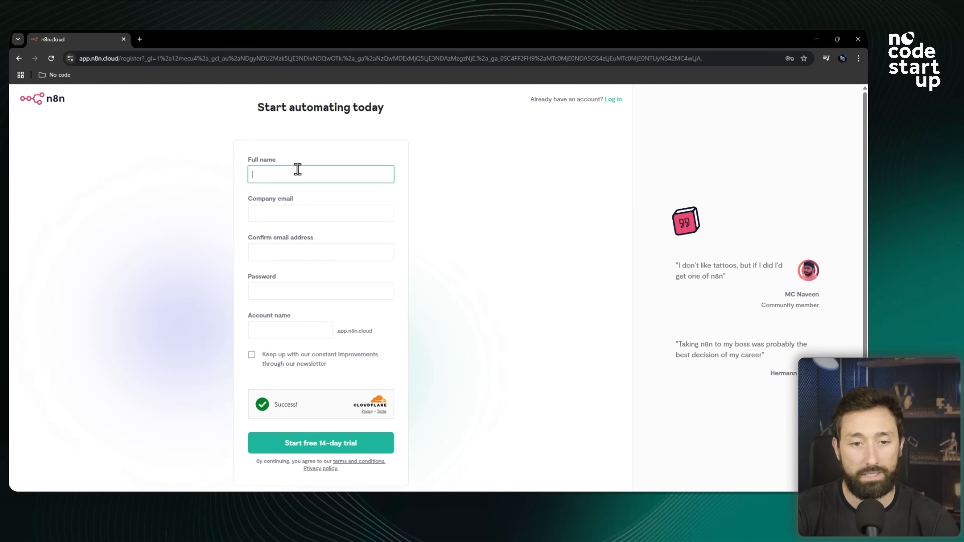
{"action": "type", "text": "Neto Camarano"}
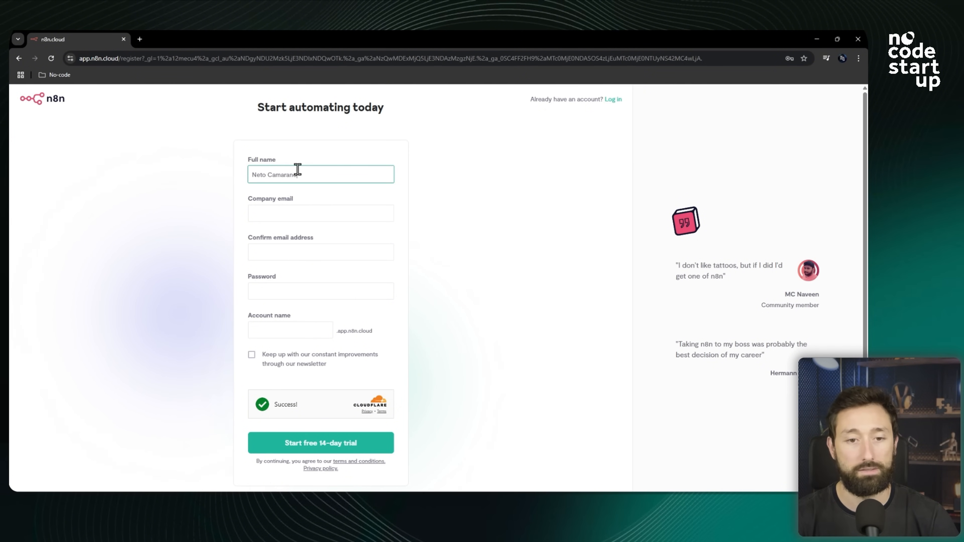
Fill in the company e-mail address and repeat it in the confirmation field.
{"action": "left_click", "coordinate": [291, 212]}
{"action": "key", "text": "ctrl+v"}
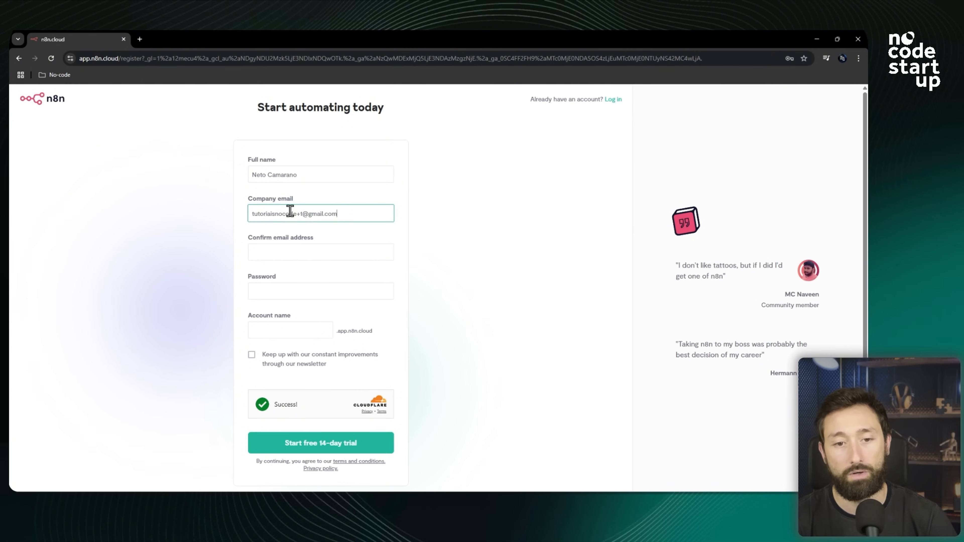
{"action": "left_click", "coordinate": [281, 257]}
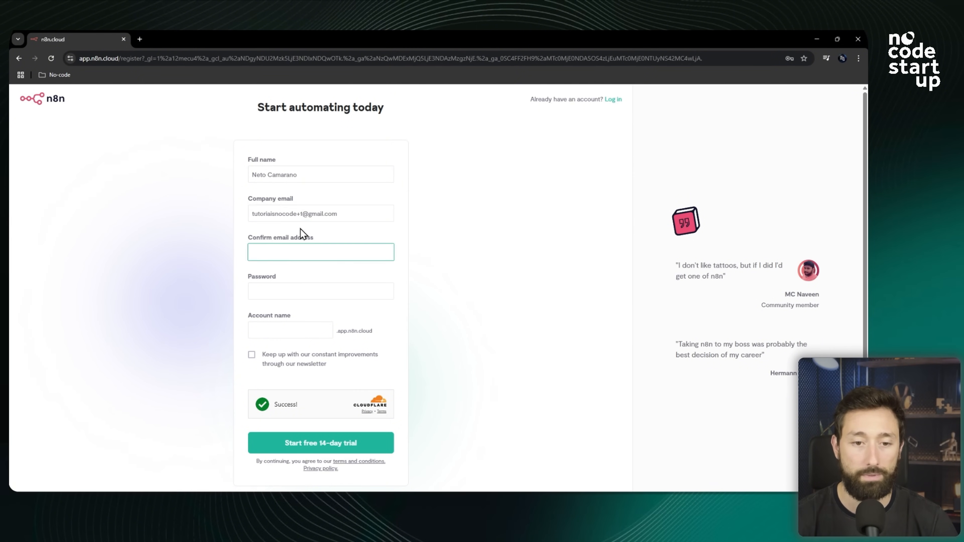
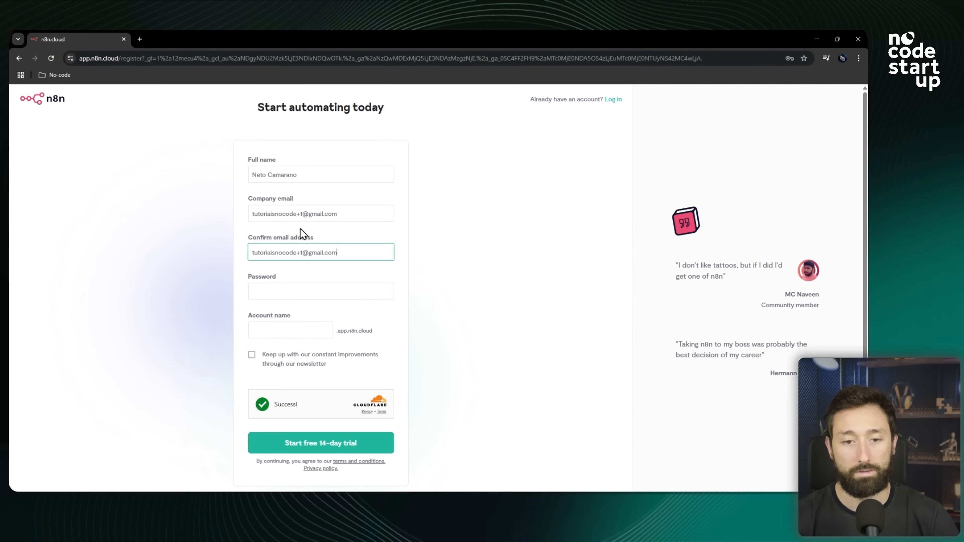
Fill the password field with the browser's suggested strong password.
{"action": "left_click", "coordinate": [279, 291]}
{"action": "left_click", "coordinate": [315, 335]}
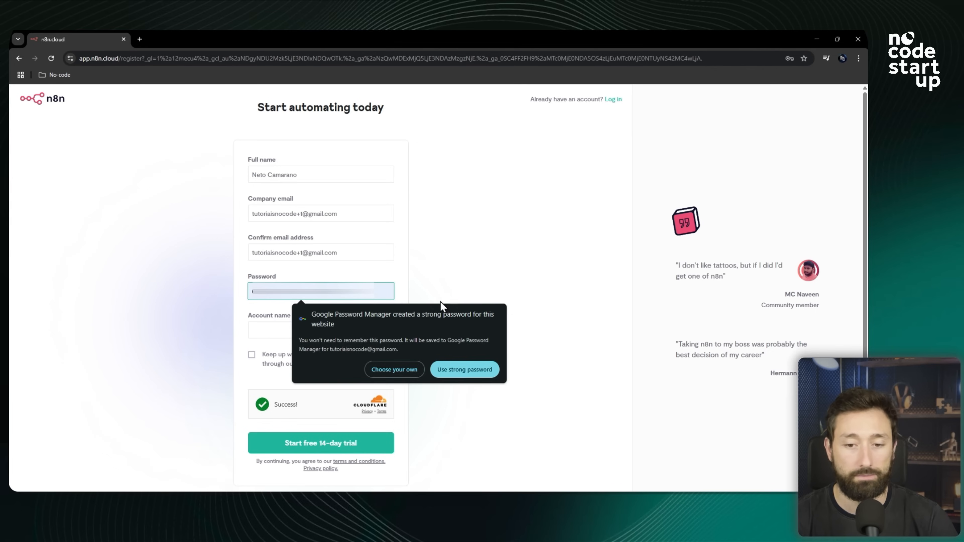
{"action": "left_click", "coordinate": [471, 371]}
Set the account name to tutoriaisnocoden8n and start the free 14-day trial.
{"action": "left_click", "coordinate": [292, 334]}
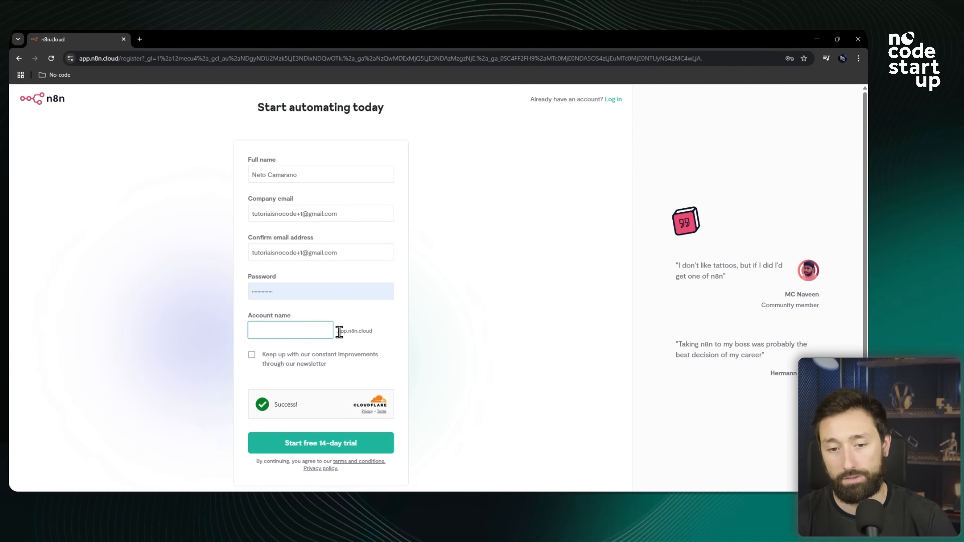
{"action": "left_click_drag", "start_coordinate": [338, 330], "coordinate": [390, 335]}
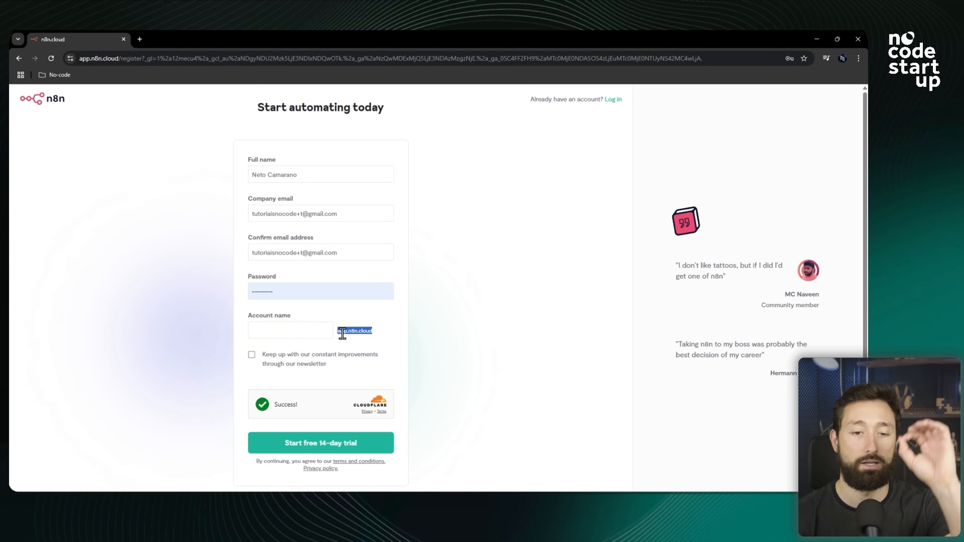
{"action": "left_click", "coordinate": [310, 329]}
{"action": "type", "text": "tuto"}
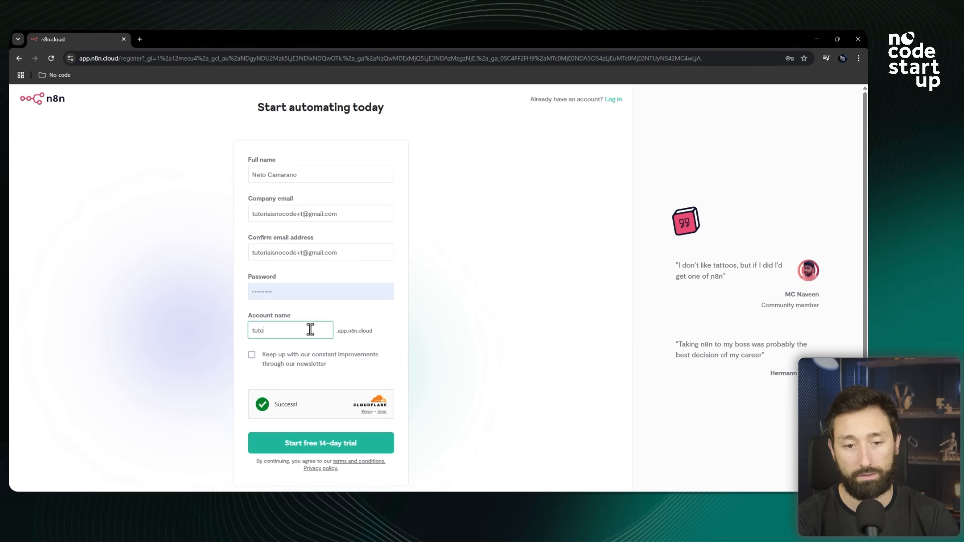
{"action": "type", "text": "riaisnocoden8"}
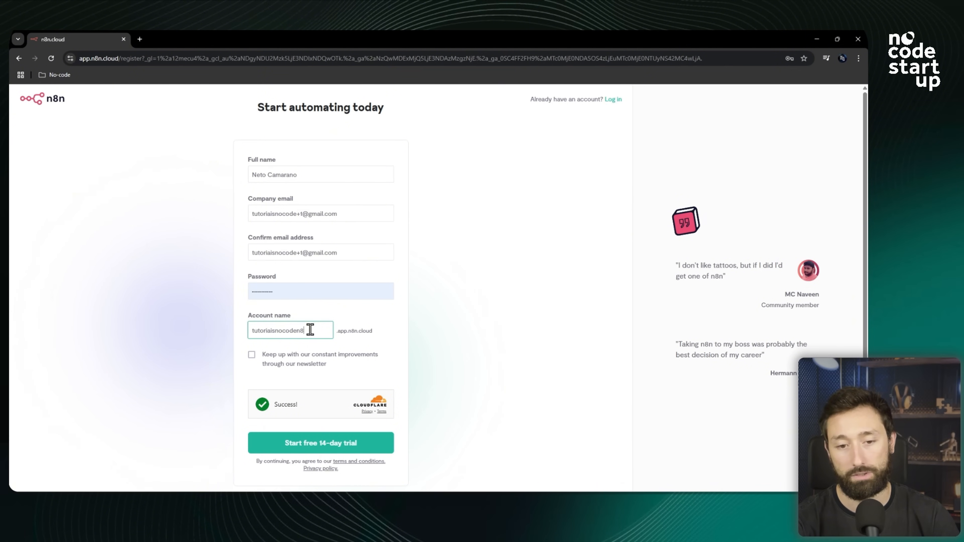
{"action": "left_click", "coordinate": [331, 449]}
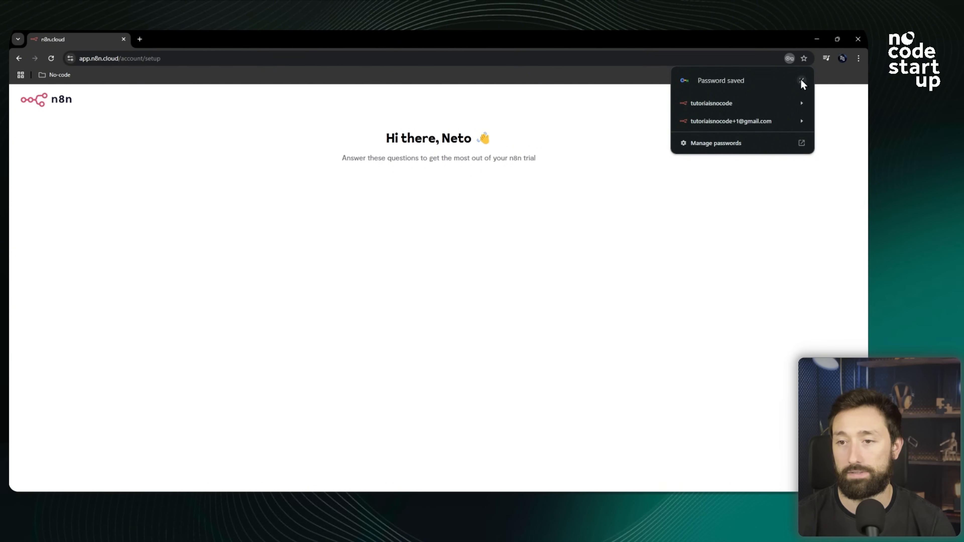
Dismiss the saved-password notice and answer the setup survey with IT & Support team and company size <20.
{"action": "left_click", "coordinate": [801, 81]}
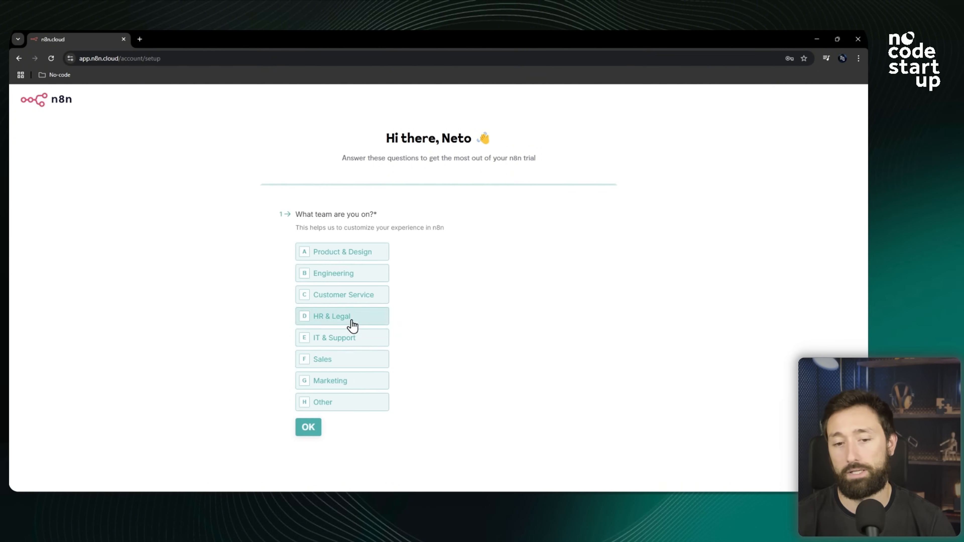
{"action": "left_click", "coordinate": [355, 341]}
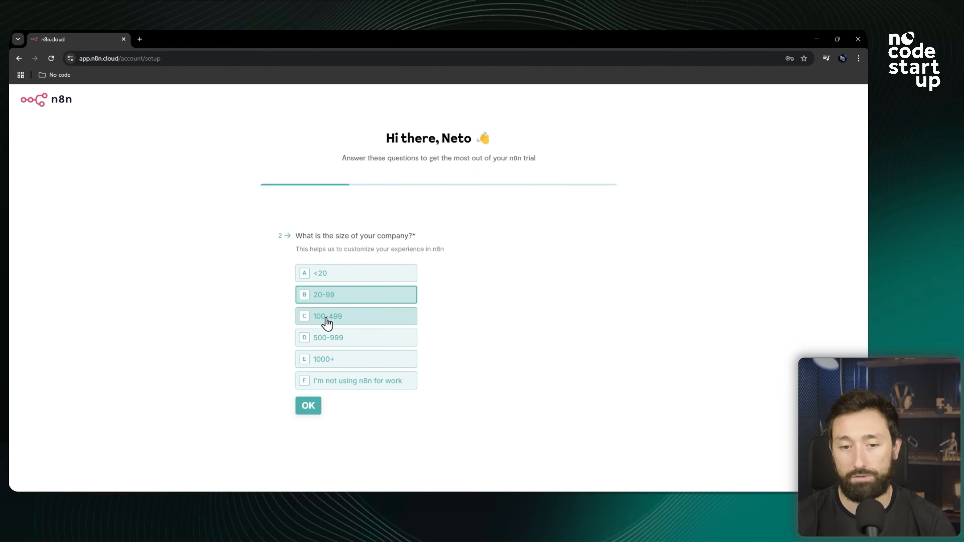
{"action": "left_click", "coordinate": [329, 275]}
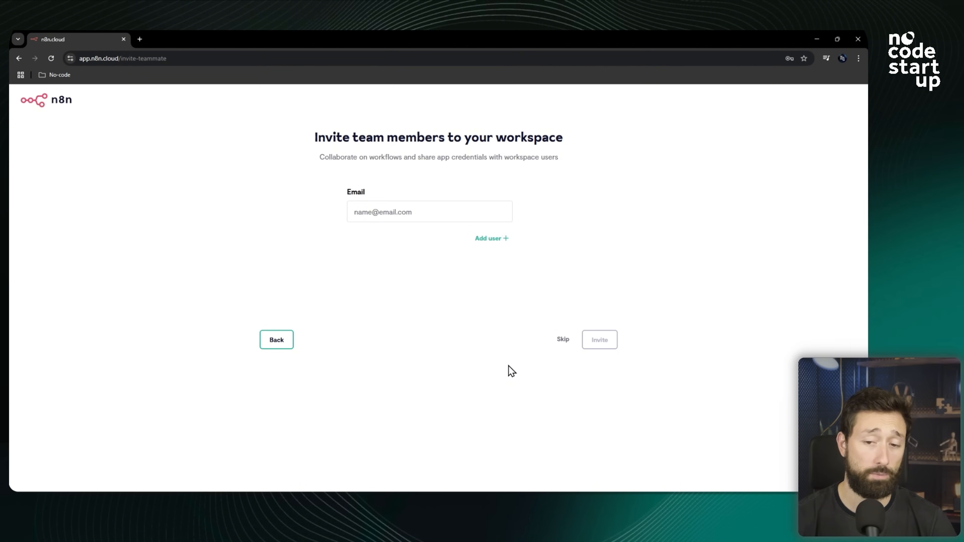
Skip inviting team members, launch the workspace, and start a new workflow from scratch.
{"action": "left_click", "coordinate": [561, 343]}
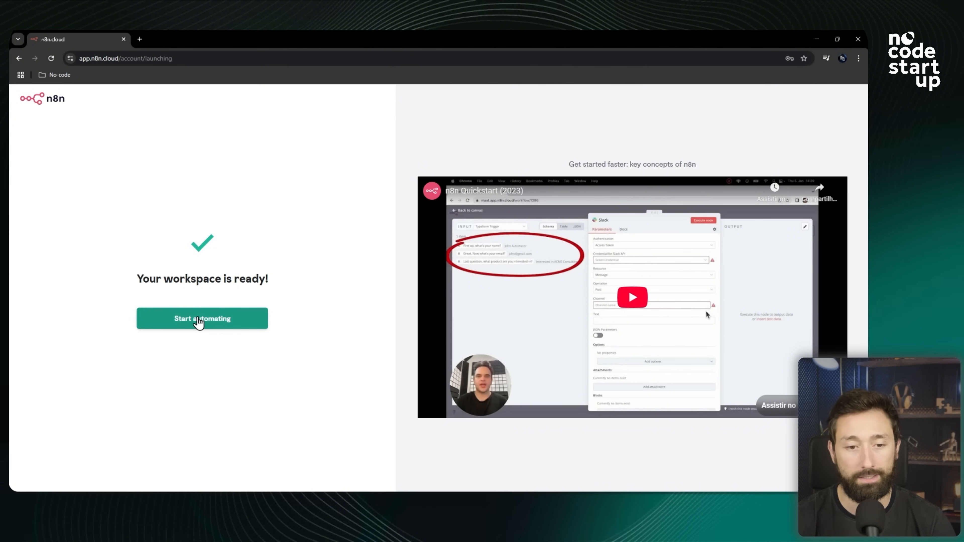
{"action": "left_click", "coordinate": [198, 320]}
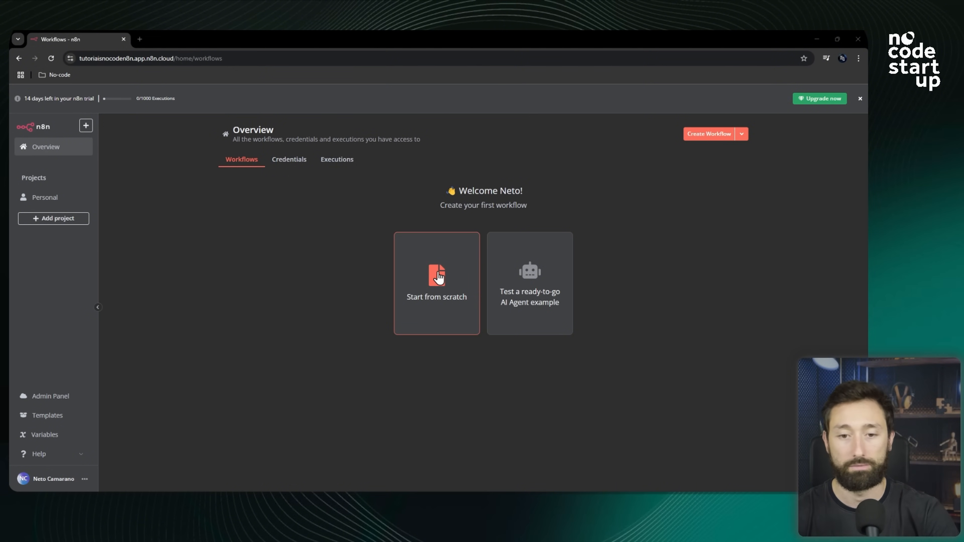
{"action": "left_click", "coordinate": [437, 289]}
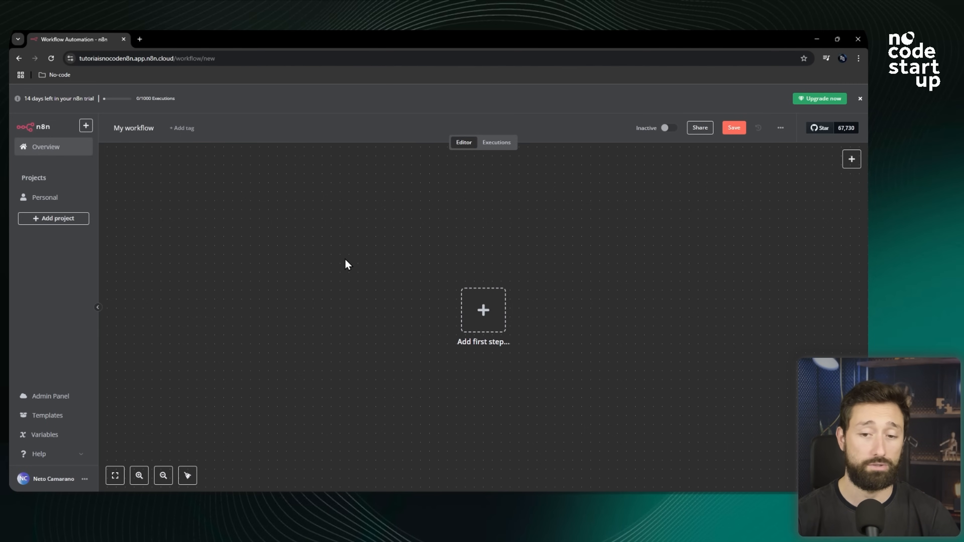
Examine the empty workflow canvas at different zoom levels.
{"action": "scroll", "coordinate": [344, 265], "scroll_direction": "down", "scroll_amount": 10}
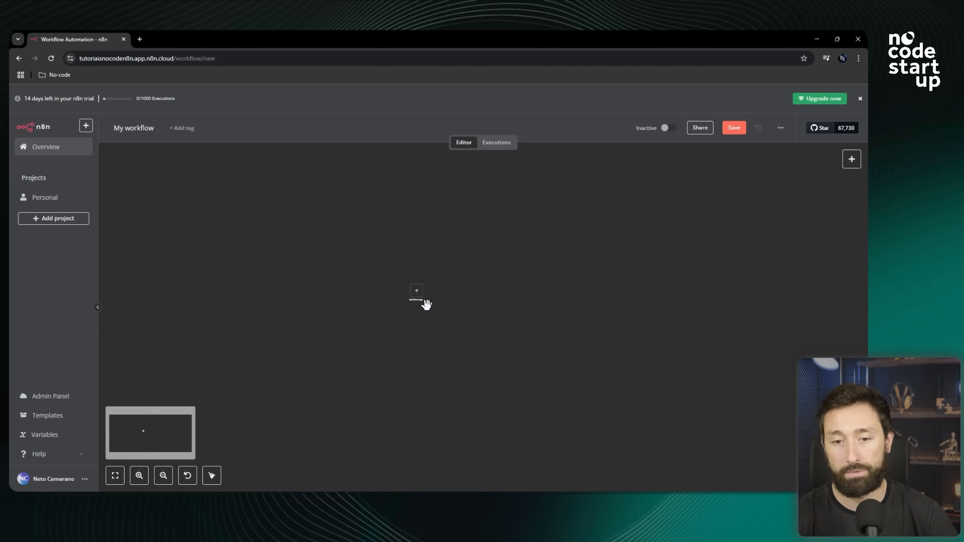
{"action": "scroll", "coordinate": [402, 300], "scroll_direction": "up", "scroll_amount": 8}
{"action": "scroll", "coordinate": [557, 334], "scroll_direction": "up", "scroll_amount": 2}
{"action": "scroll", "coordinate": [490, 312], "scroll_direction": "up", "scroll_amount": 8}
{"action": "scroll", "coordinate": [475, 305], "scroll_direction": "down", "scroll_amount": 5}
{"action": "scroll", "coordinate": [372, 295], "scroll_direction": "down", "scroll_amount": 6}
{"action": "scroll", "coordinate": [392, 303], "scroll_direction": "up", "scroll_amount": 7}
{"action": "scroll", "coordinate": [290, 306], "scroll_direction": "down", "scroll_amount": 4}
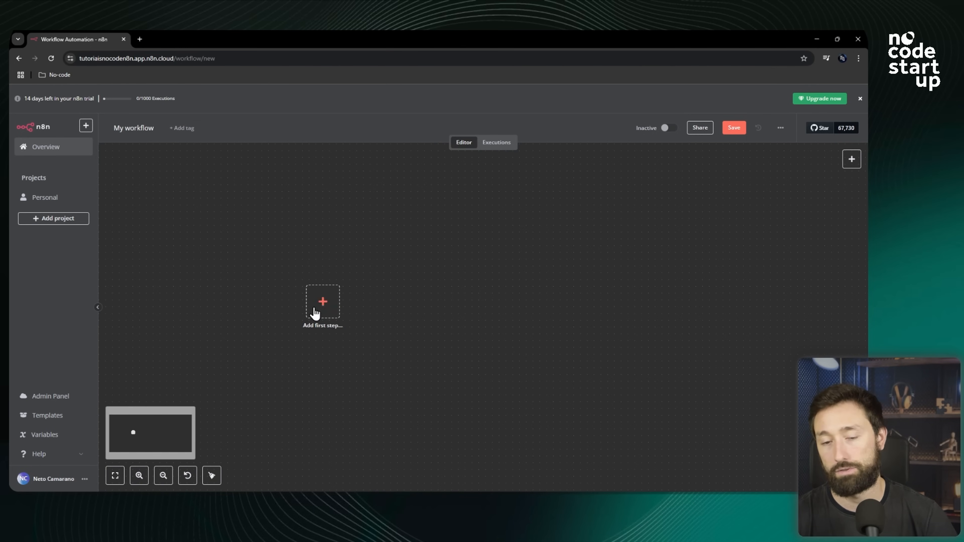
{"action": "scroll", "coordinate": [359, 296], "scroll_direction": "up", "scroll_amount": 4}
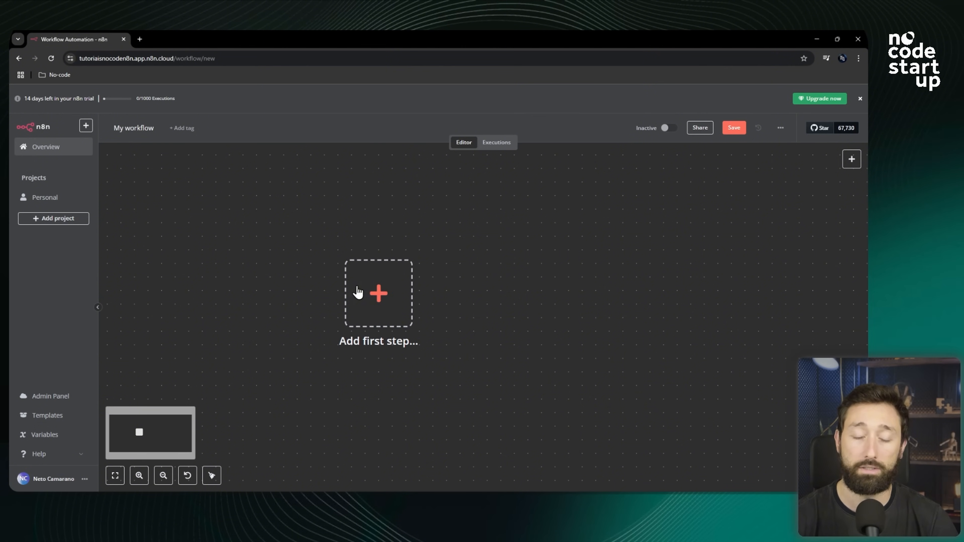
{"action": "scroll", "coordinate": [480, 277], "scroll_direction": "down", "scroll_amount": 1}
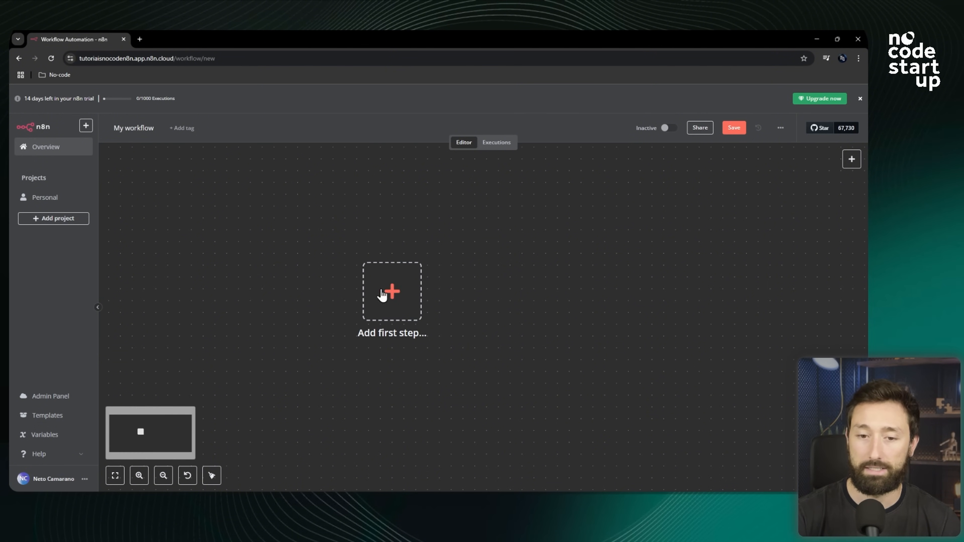
{"action": "scroll", "coordinate": [494, 308], "scroll_direction": "left", "scroll_amount": 1}
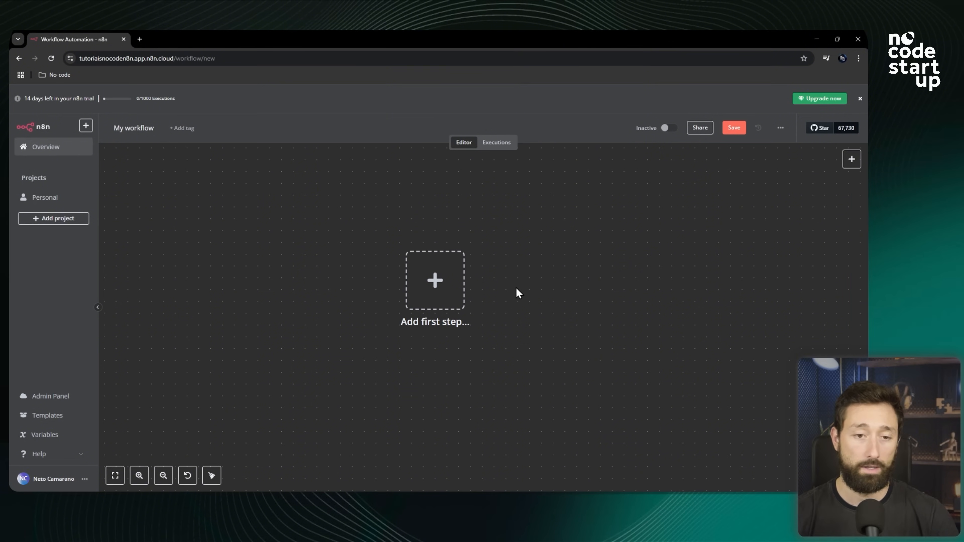
{"action": "scroll", "coordinate": [486, 285], "scroll_direction": "down", "scroll_amount": 2}
{"action": "scroll", "coordinate": [486, 285], "scroll_direction": "up", "scroll_amount": 2}
{"action": "scroll", "coordinate": [476, 288], "scroll_direction": "down", "scroll_amount": 1}
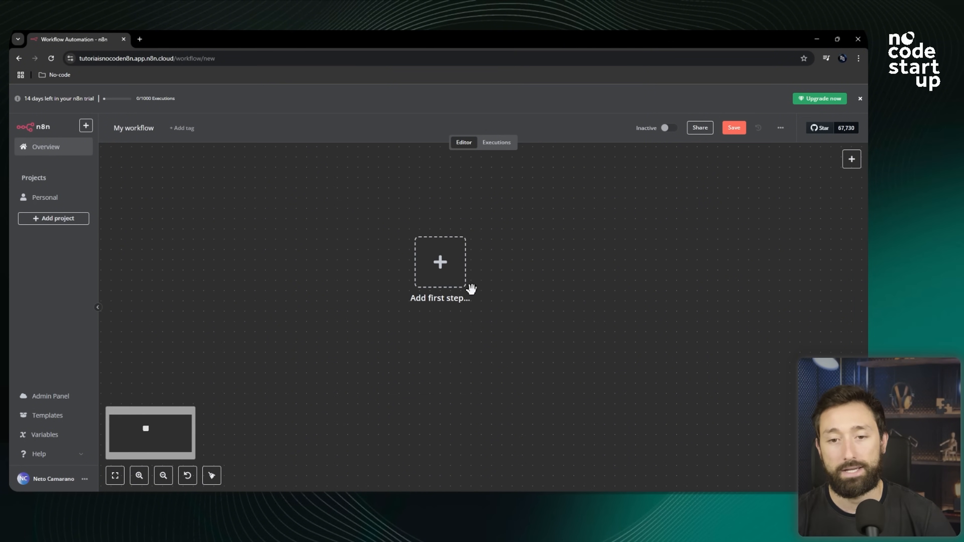
{"action": "scroll", "coordinate": [463, 298], "scroll_direction": "down", "scroll_amount": 2}
{"action": "scroll", "coordinate": [504, 245], "scroll_direction": "up", "scroll_amount": 2}
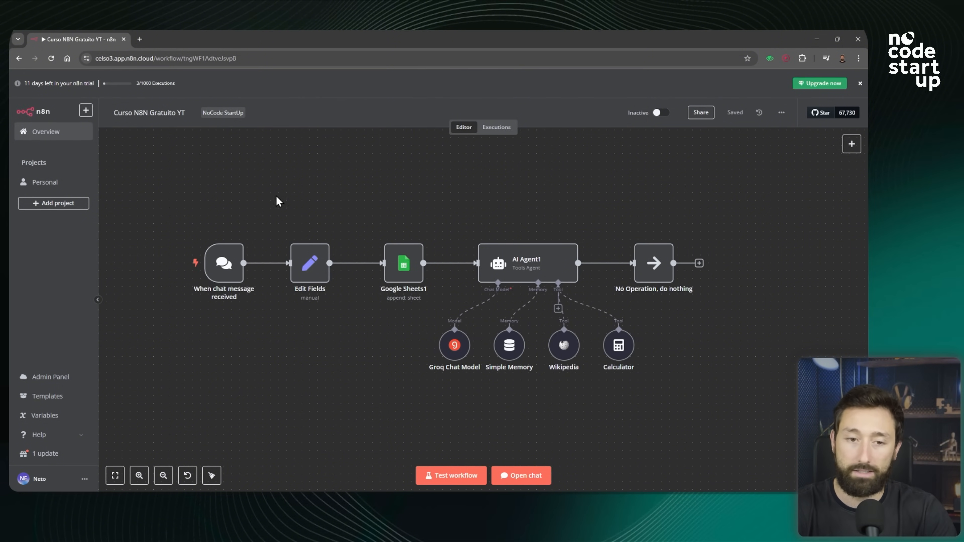
Open the chat of the AI agent workflow and send the message oi to test it.
{"action": "left_click_drag", "start_coordinate": [141, 208], "coordinate": [345, 368]}
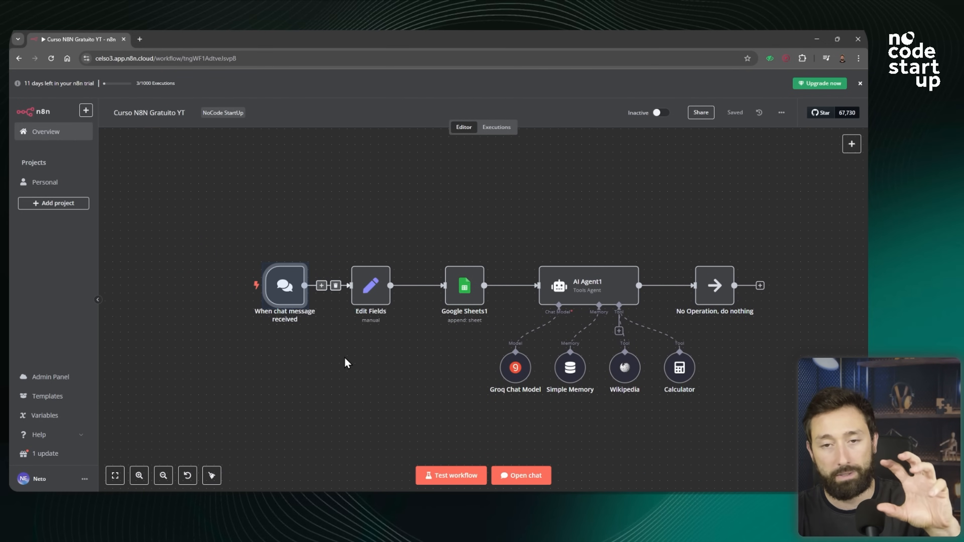
{"action": "mouse_move", "coordinate": [302, 326]}
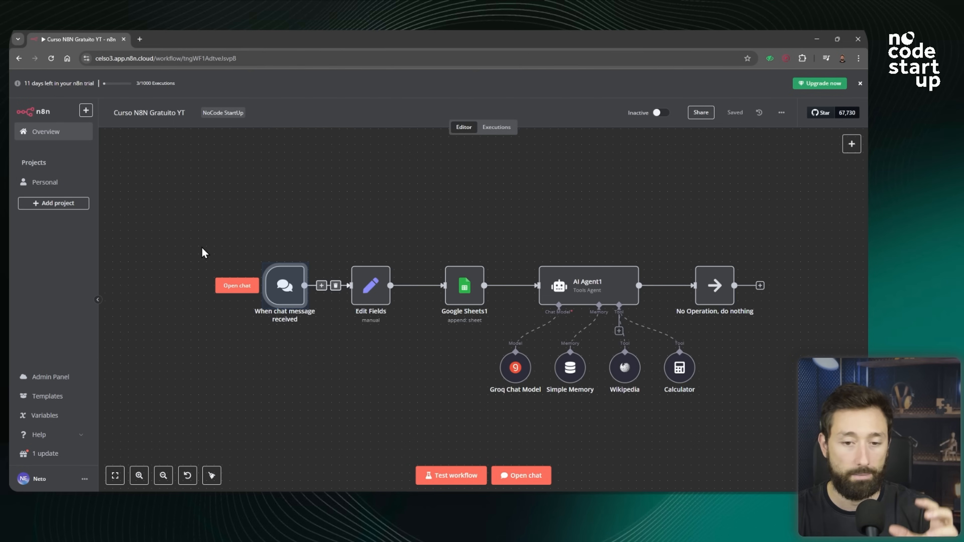
{"action": "scroll", "coordinate": [204, 227], "scroll_direction": "down", "scroll_amount": 2}
{"action": "scroll", "coordinate": [326, 250], "scroll_direction": "up", "scroll_amount": 1}
{"action": "left_click", "coordinate": [366, 344]}
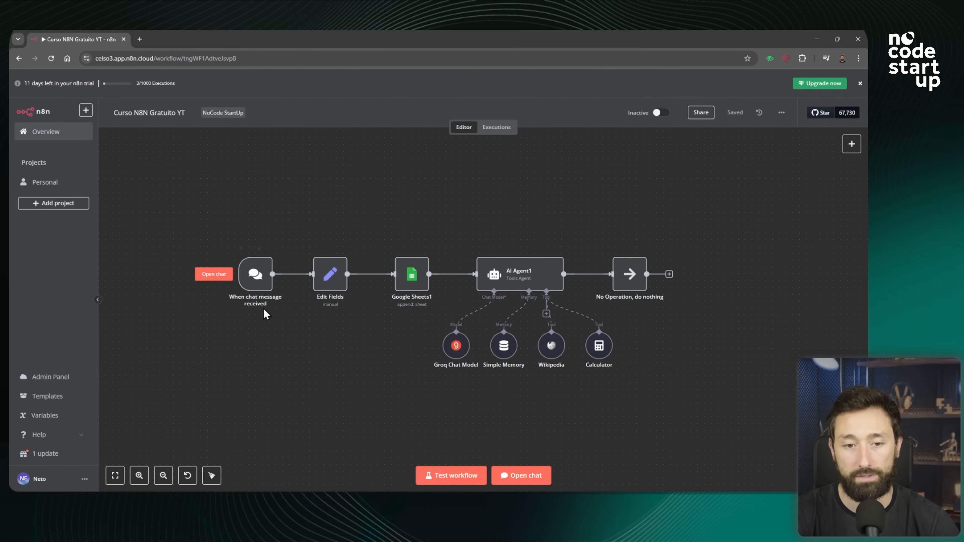
{"action": "left_click", "coordinate": [533, 479]}
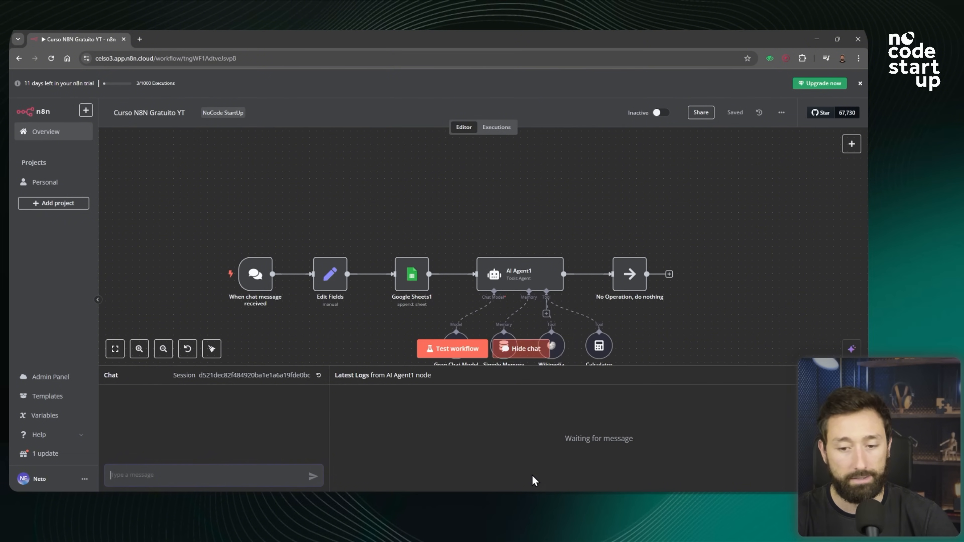
{"action": "type", "text": "oi"}
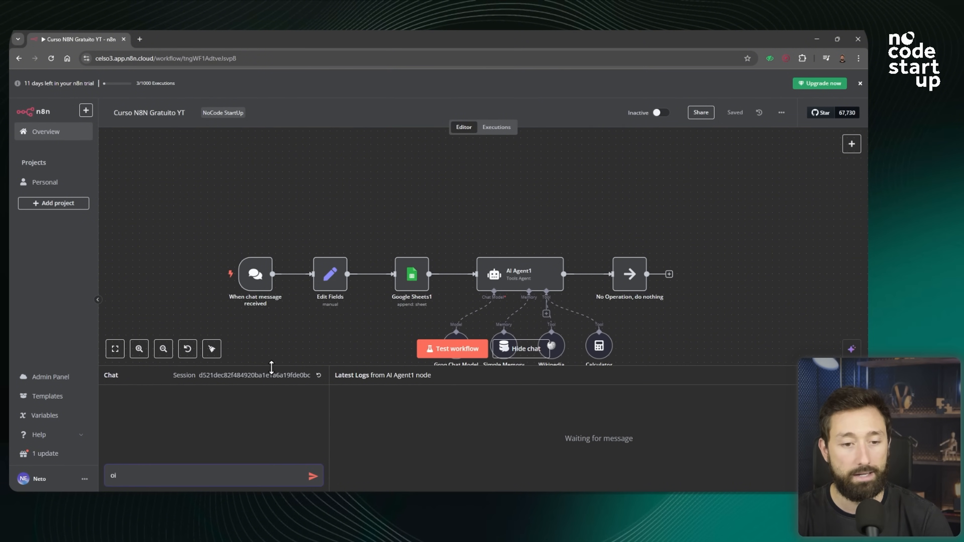
{"action": "left_click", "coordinate": [313, 478]}
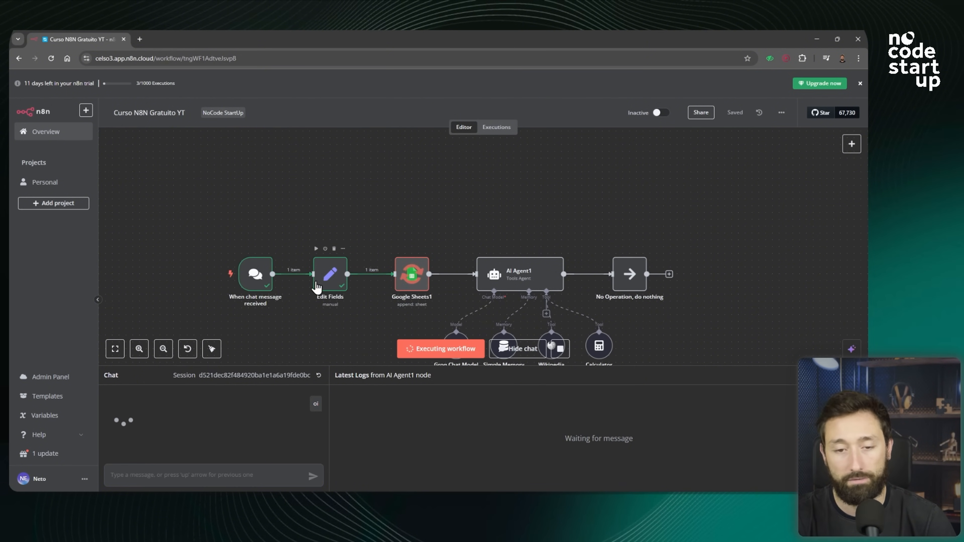
Hide the chat panel and review the executed workflow nodes.
{"action": "scroll", "coordinate": [355, 298], "scroll_direction": "up", "scroll_amount": 2}
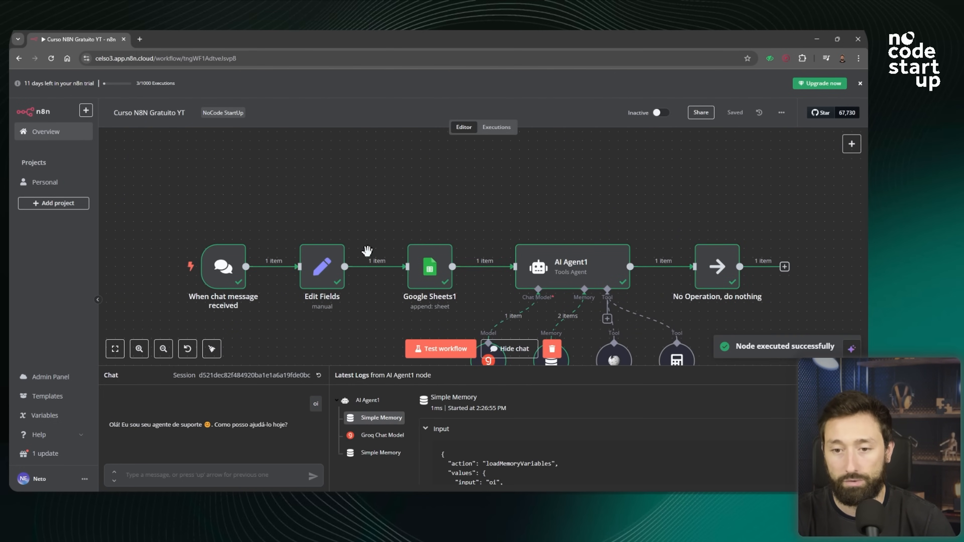
{"action": "scroll", "coordinate": [418, 253], "scroll_direction": "right", "scroll_amount": 2}
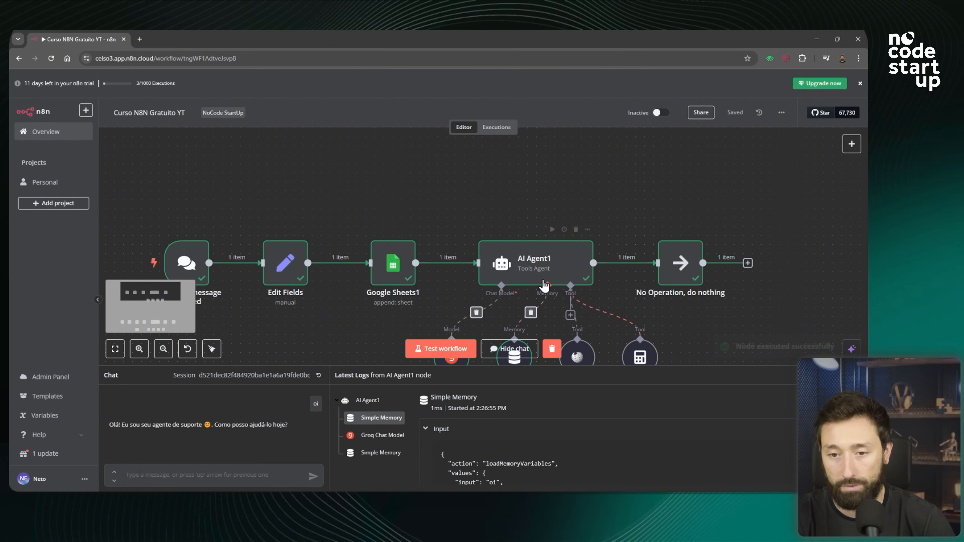
{"action": "scroll", "coordinate": [478, 300], "scroll_direction": "down", "scroll_amount": 1}
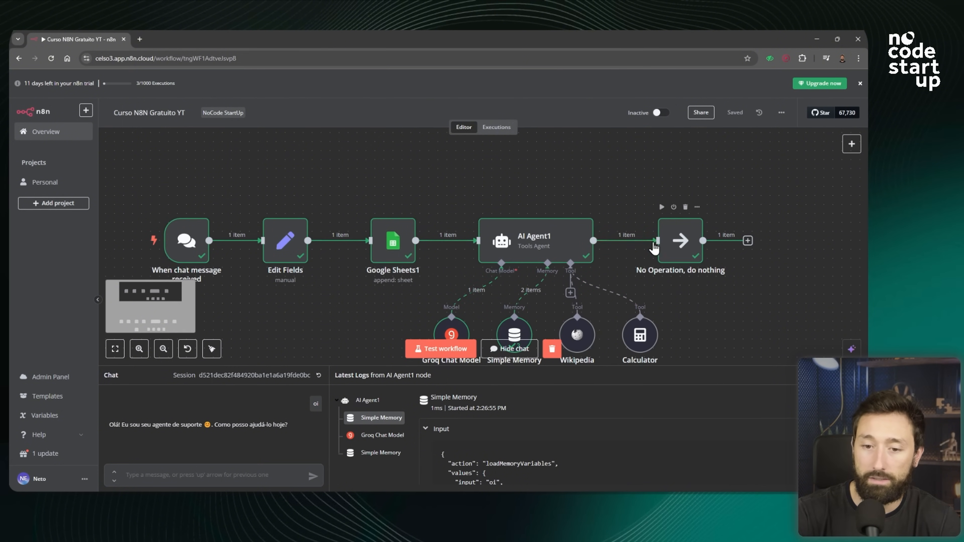
{"action": "left_click", "coordinate": [857, 375]}
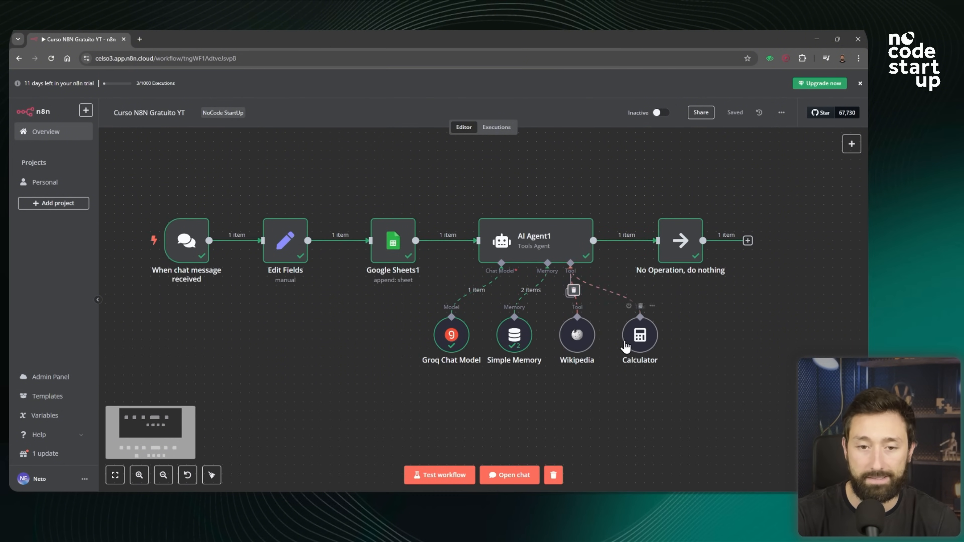
{"action": "scroll", "coordinate": [625, 341], "scroll_direction": "down", "scroll_amount": 2}
{"action": "scroll", "coordinate": [566, 290], "scroll_direction": "up", "scroll_amount": 1}
{"action": "scroll", "coordinate": [541, 287], "scroll_direction": "up", "scroll_amount": 1}
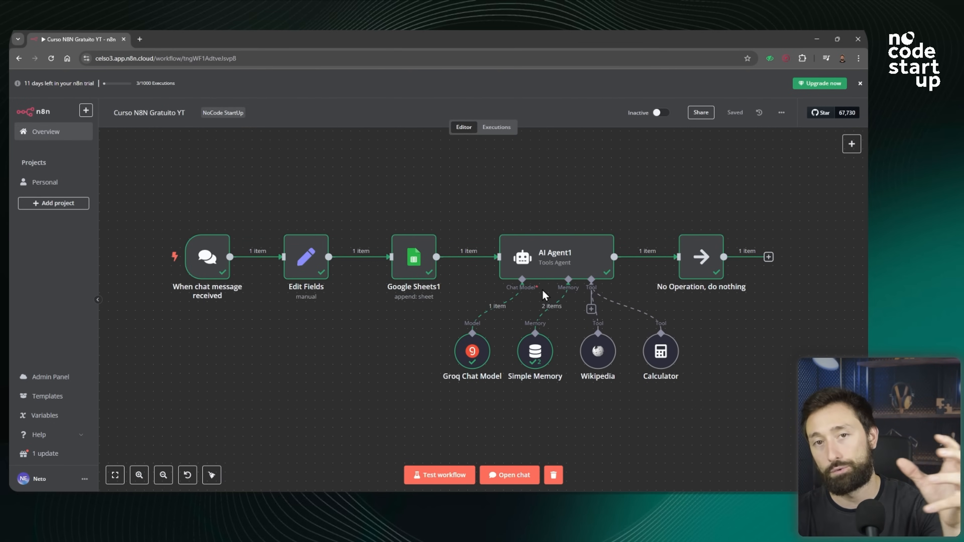
In the Google Sheets1 node, map the chat trigger's chatInput field into the Quem Enviou? column after Usuário.
{"action": "mouse_move", "coordinate": [222, 262]}
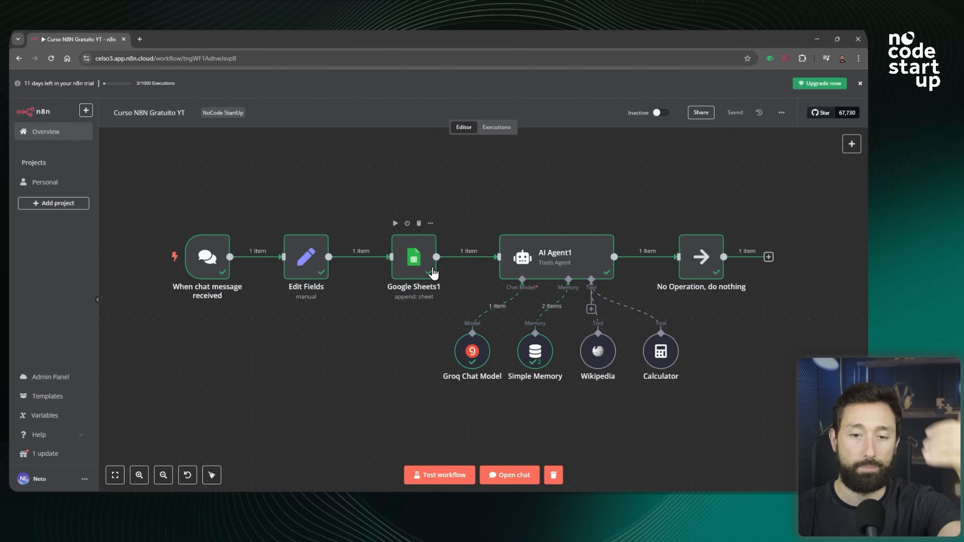
{"action": "mouse_move", "coordinate": [211, 218]}
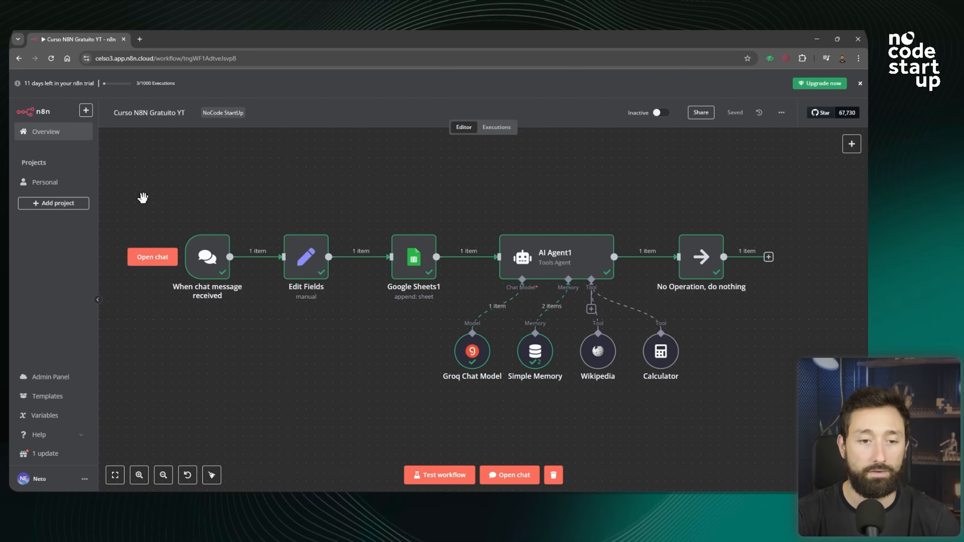
{"action": "left_click_drag", "start_coordinate": [142, 197], "coordinate": [138, 197]}
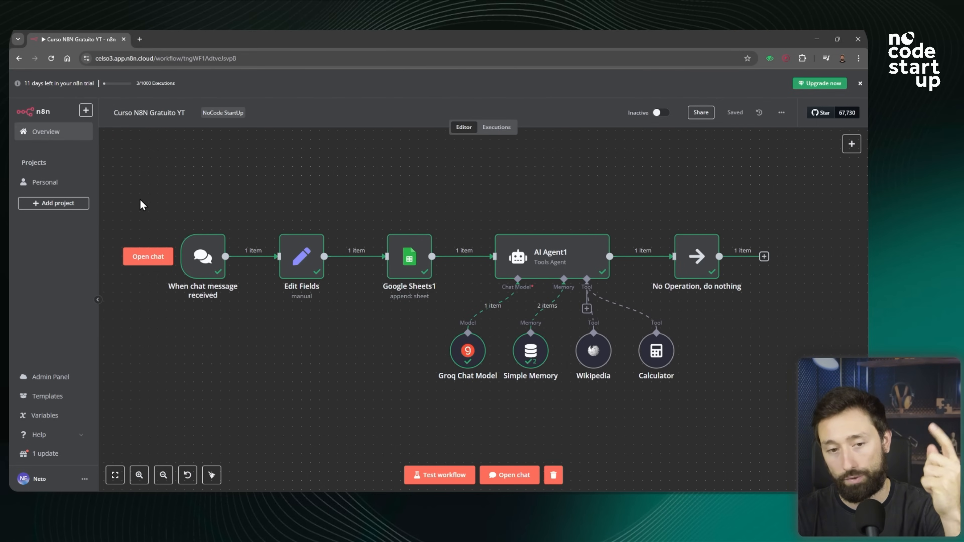
{"action": "left_click_drag", "start_coordinate": [199, 257], "coordinate": [267, 327]}
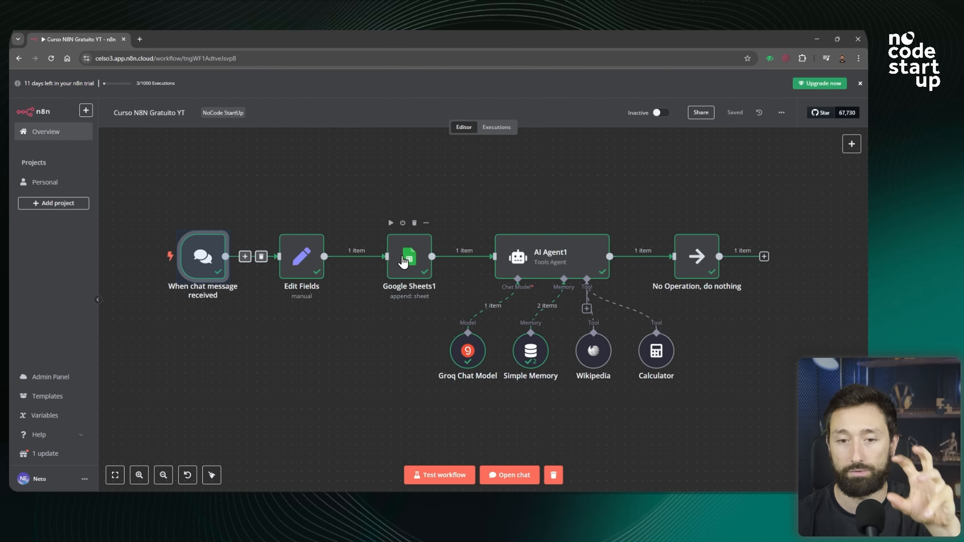
{"action": "double_click", "coordinate": [403, 262]}
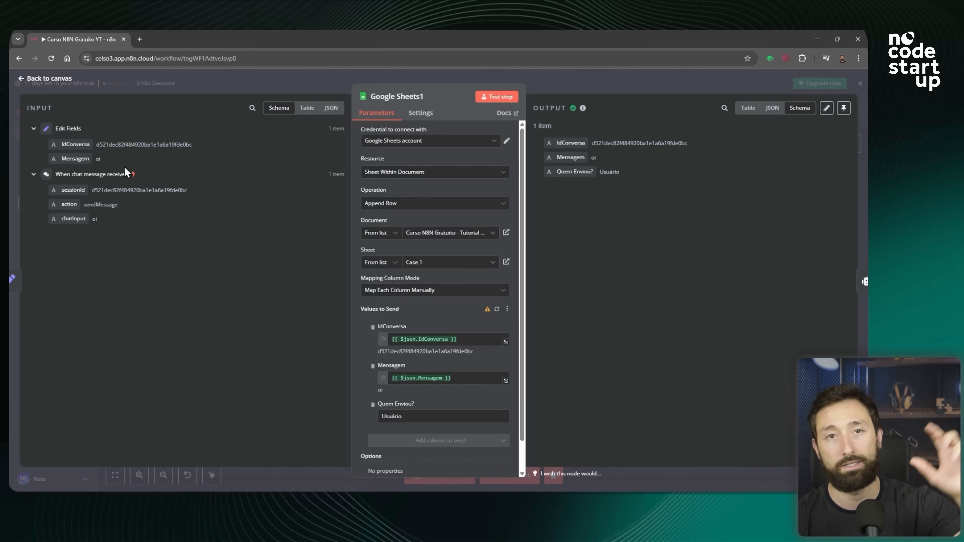
{"action": "left_click", "coordinate": [34, 175]}
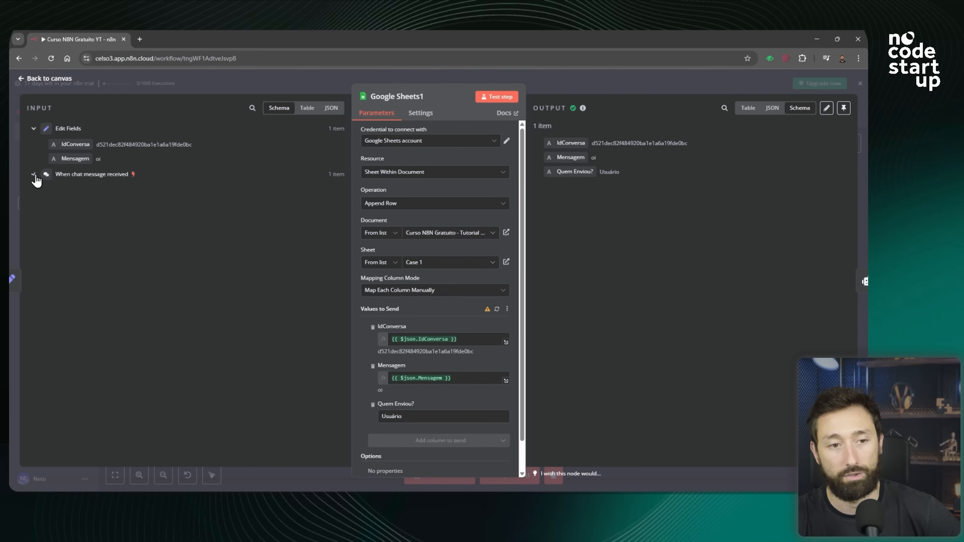
{"action": "left_click", "coordinate": [33, 128]}
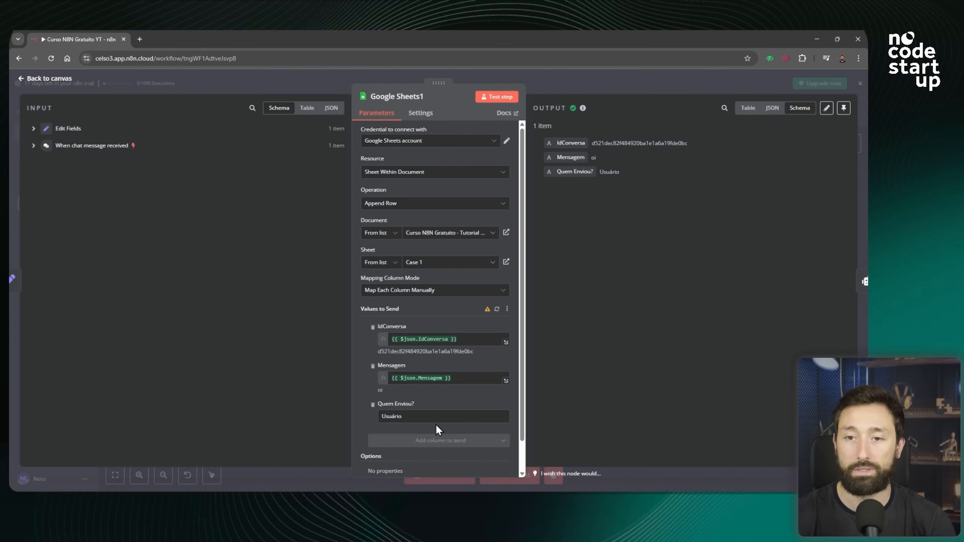
{"action": "left_click", "coordinate": [34, 146]}
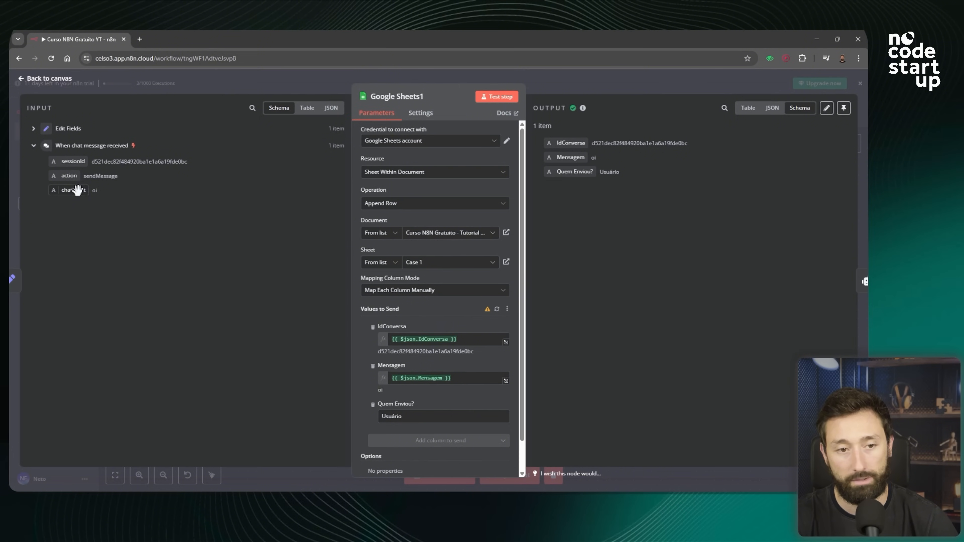
{"action": "left_click_drag", "start_coordinate": [76, 186], "coordinate": [432, 421]}
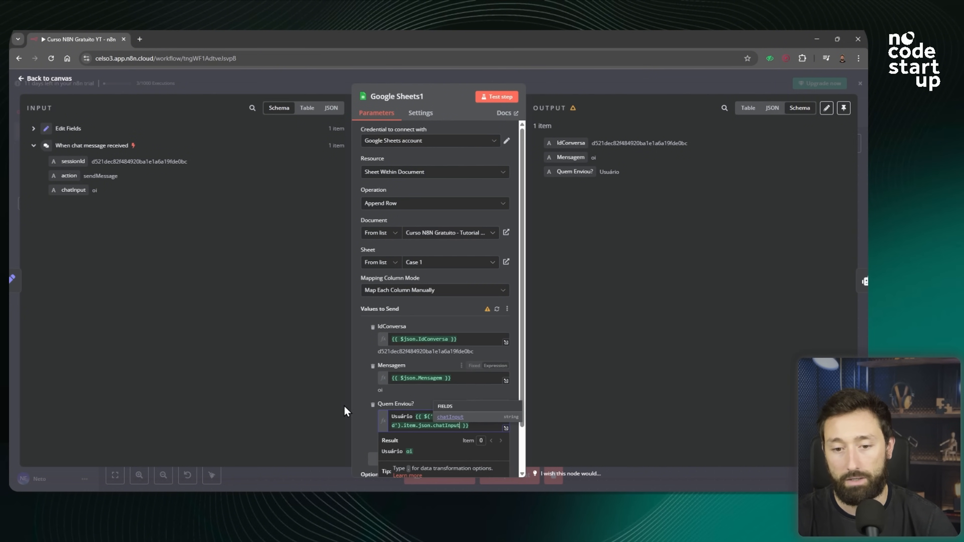
{"action": "left_click", "coordinate": [292, 383]}
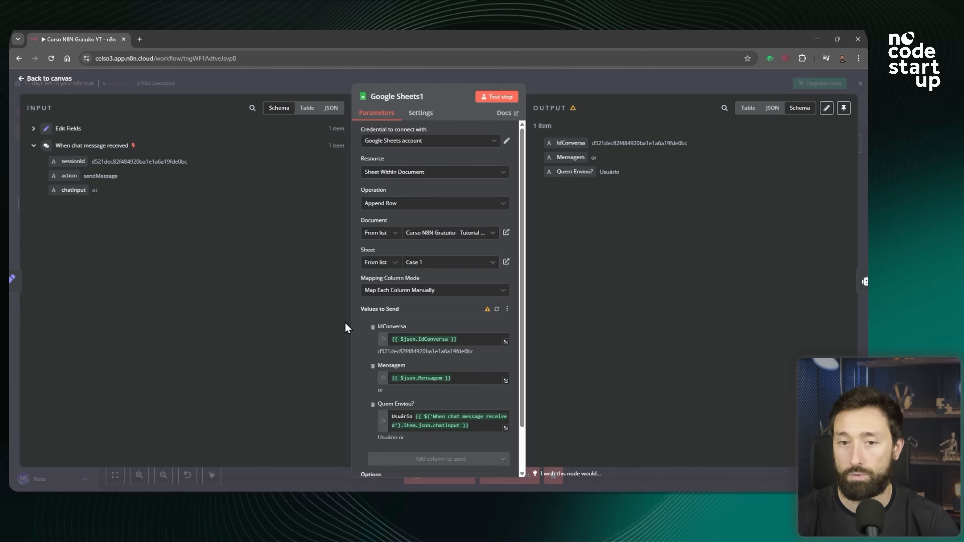
{"action": "left_click", "coordinate": [576, 84]}
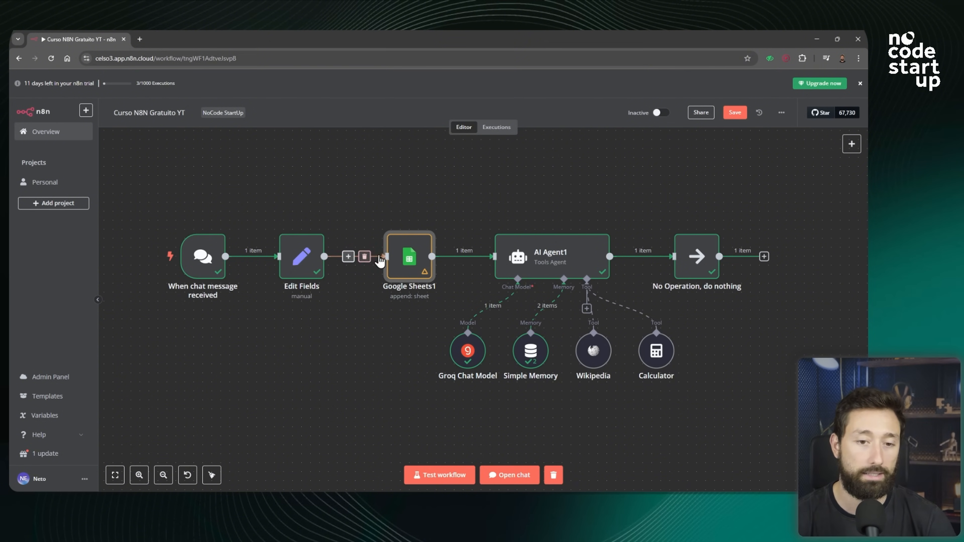
{"action": "mouse_move", "coordinate": [289, 257]}
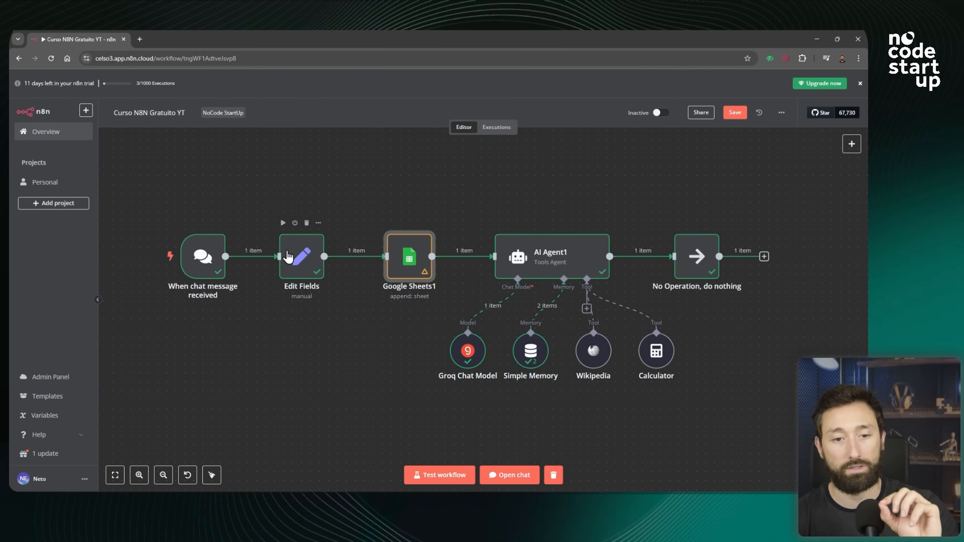
{"action": "mouse_move", "coordinate": [190, 260]}
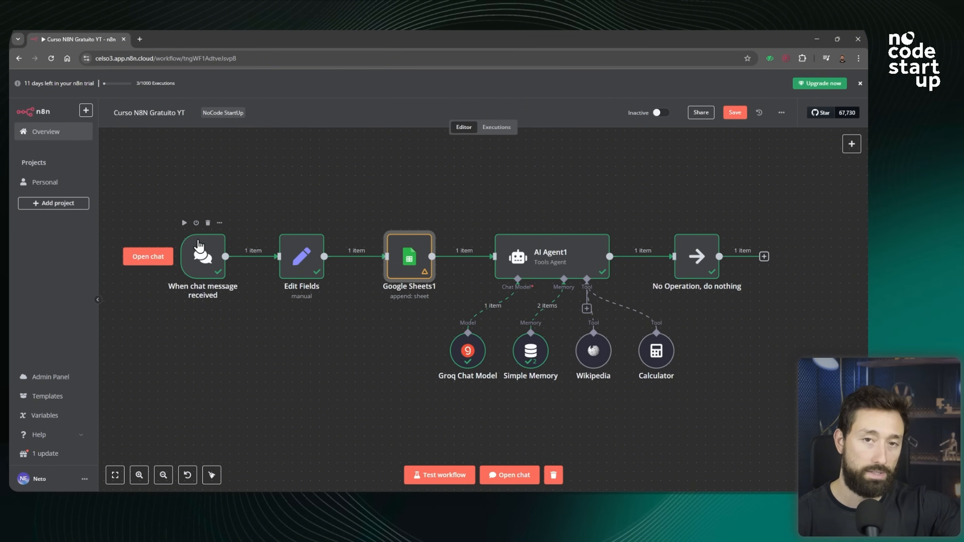
{"action": "mouse_move", "coordinate": [406, 249]}
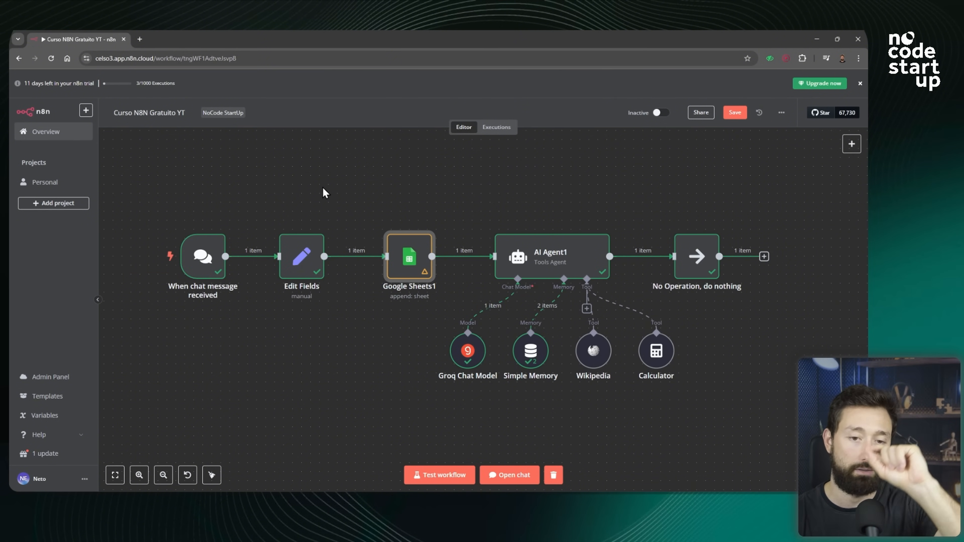
{"action": "mouse_move", "coordinate": [205, 218]}
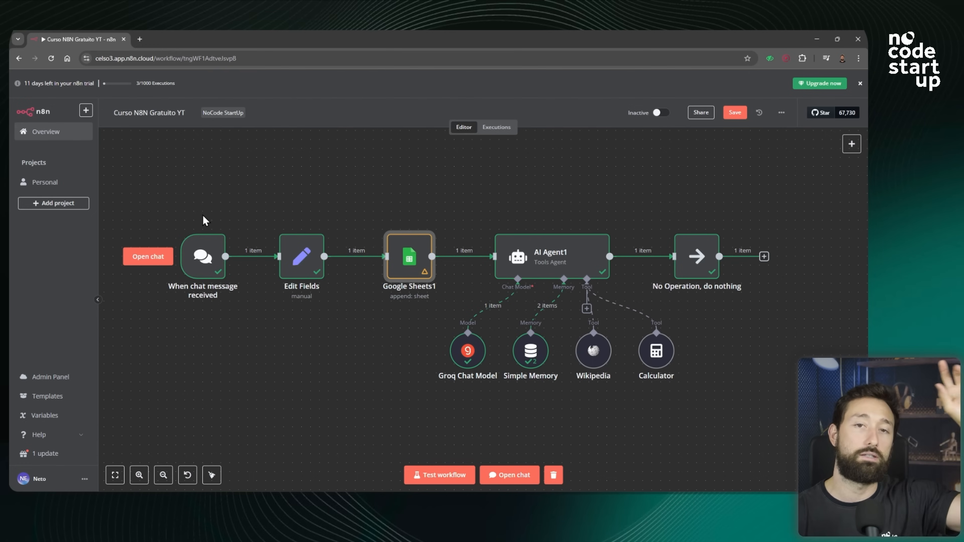
{"action": "mouse_move", "coordinate": [556, 262]}
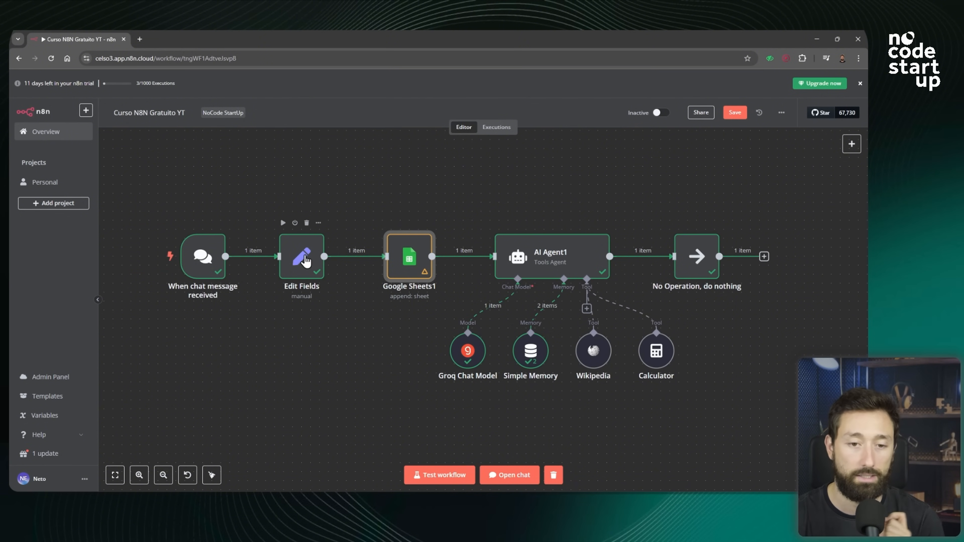
Inspect the Edit Fields and Google Sheets1 nodes and the input data they receive.
{"action": "double_click", "coordinate": [306, 261]}
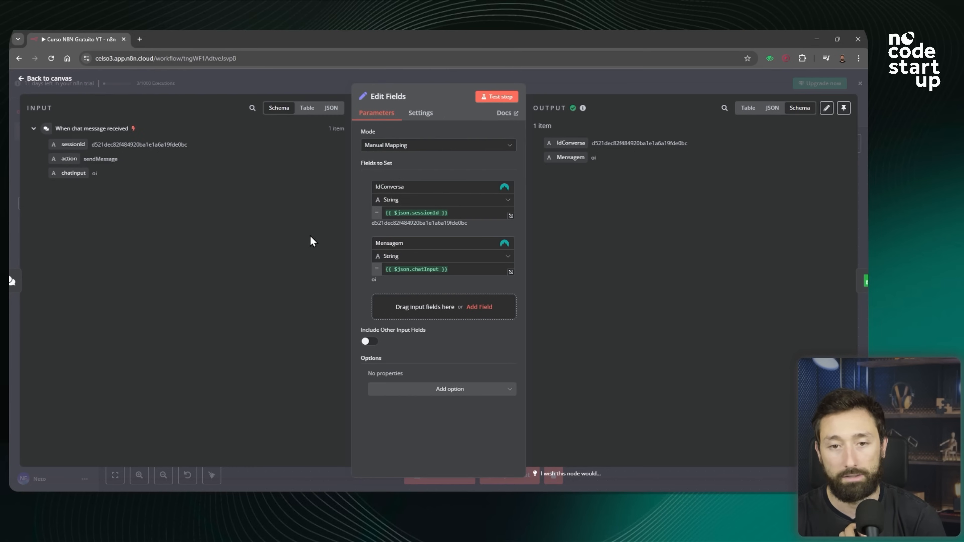
{"action": "left_click", "coordinate": [34, 130]}
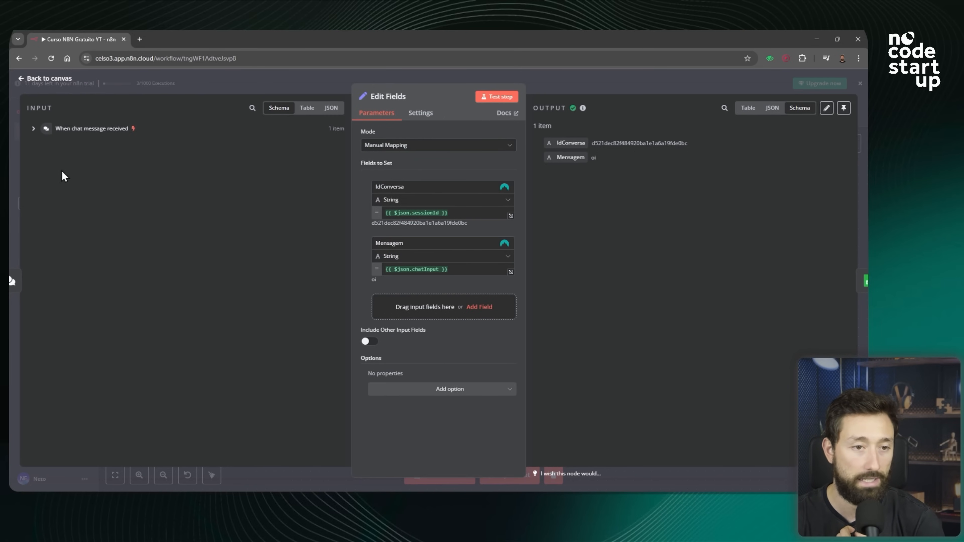
{"action": "left_click", "coordinate": [34, 129]}
{"action": "left_click", "coordinate": [33, 129]}
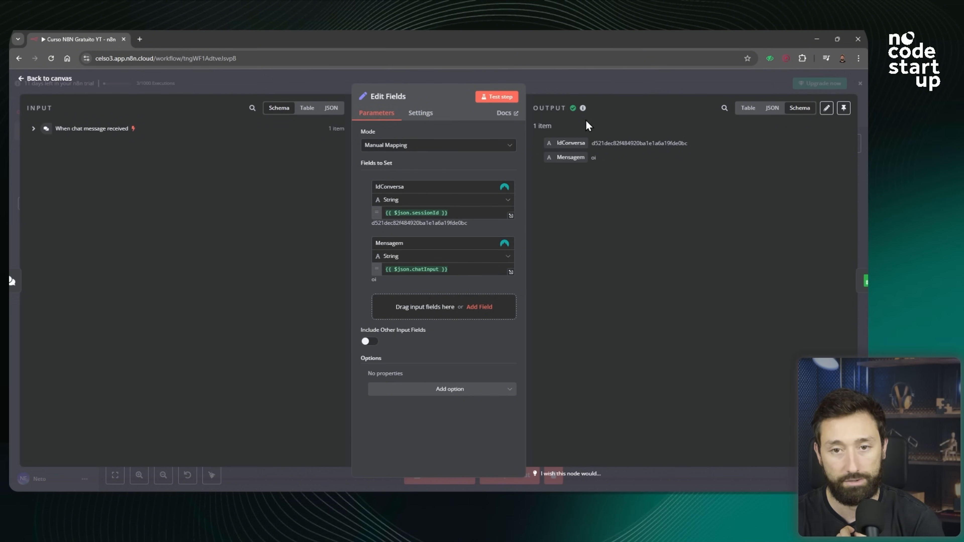
{"action": "left_click", "coordinate": [613, 88]}
{"action": "double_click", "coordinate": [400, 262]}
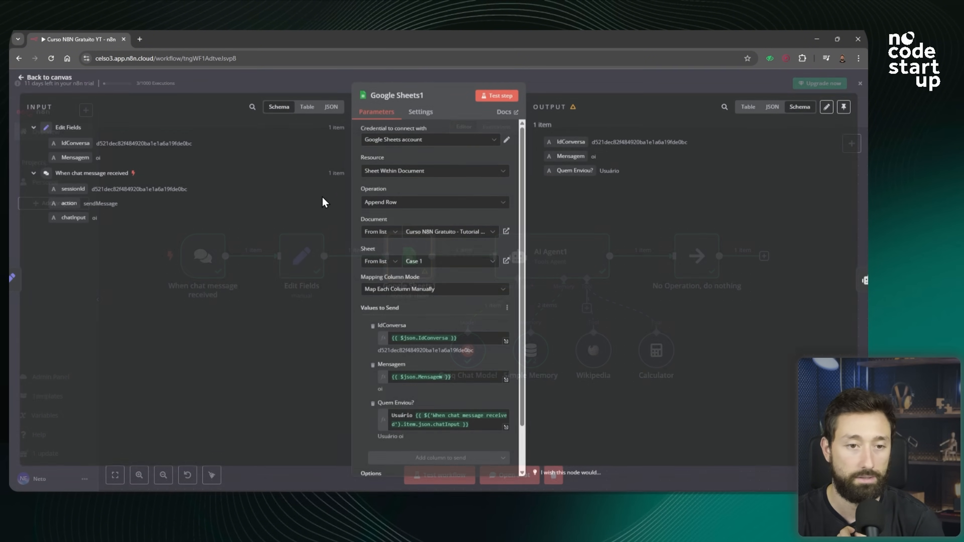
{"action": "left_click", "coordinate": [34, 174]}
{"action": "left_click", "coordinate": [34, 129]}
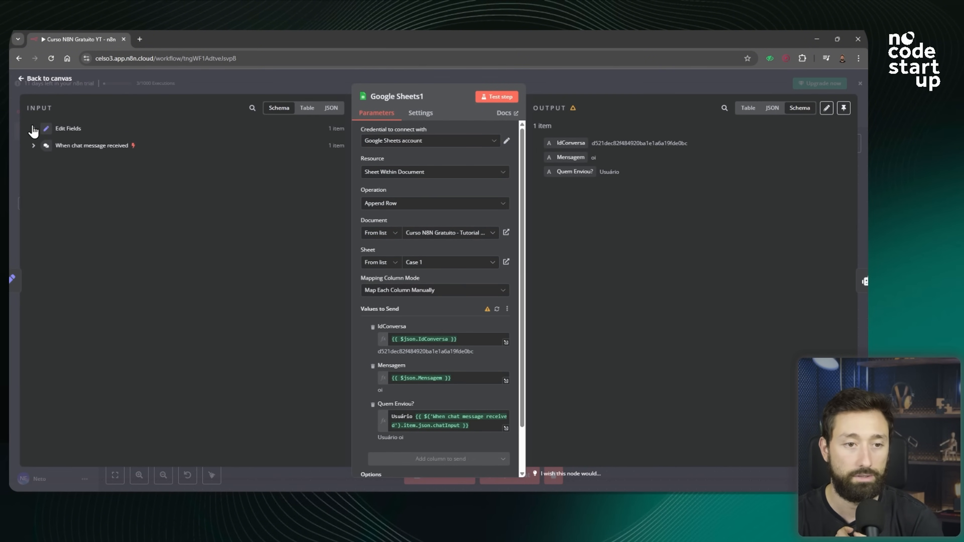
{"action": "left_click", "coordinate": [582, 78]}
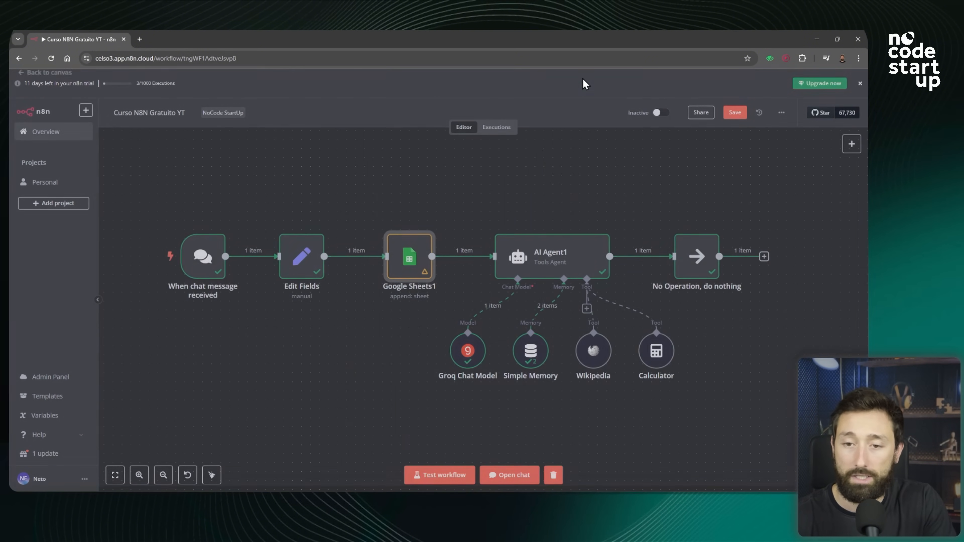
In the AI Agent1 node, append the Edit Fields IdConversa field to the system message.
{"action": "double_click", "coordinate": [560, 248]}
{"action": "left_click", "coordinate": [34, 234]}
{"action": "left_click", "coordinate": [33, 189]}
{"action": "left_click", "coordinate": [34, 128]}
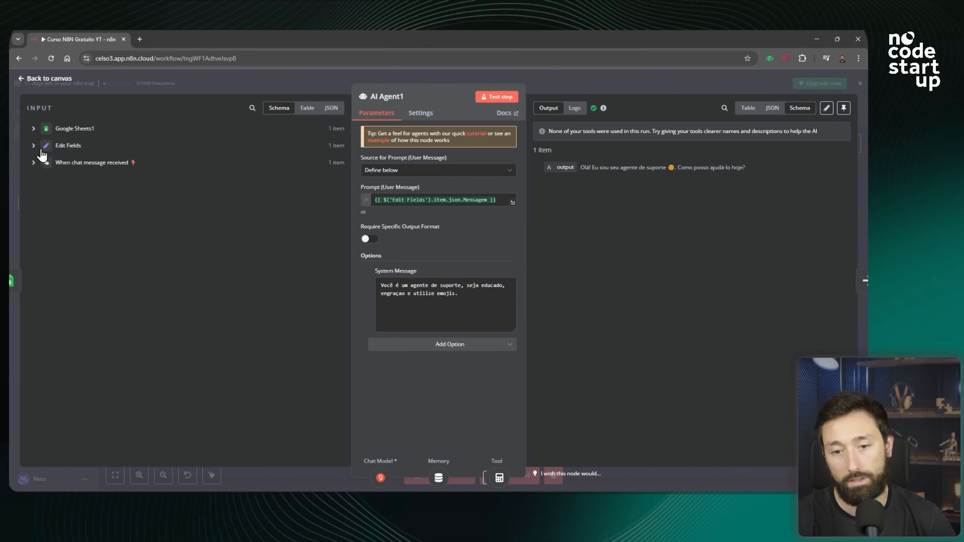
{"action": "left_click", "coordinate": [39, 149]}
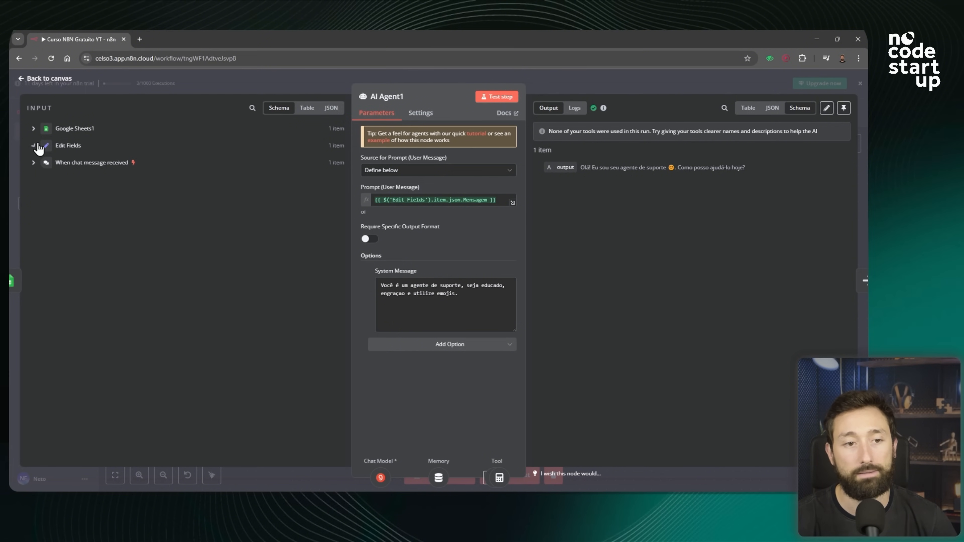
{"action": "left_click_drag", "start_coordinate": [72, 161], "coordinate": [465, 315]}
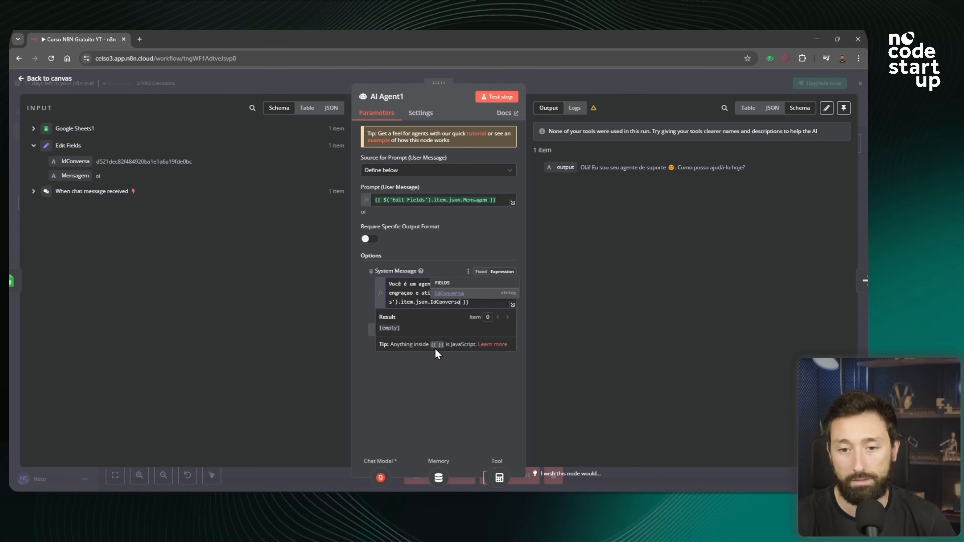
{"action": "left_click", "coordinate": [449, 448]}
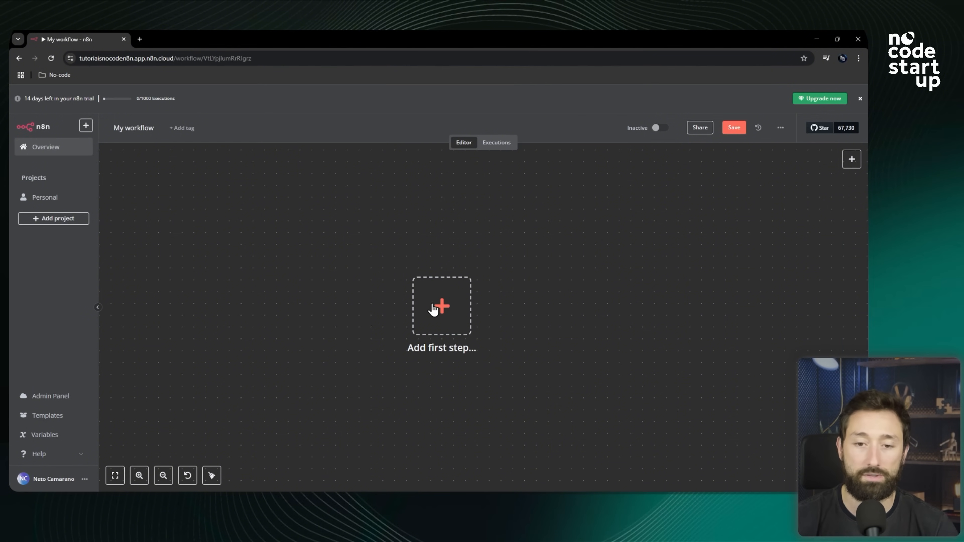
Open the trigger selection panel for the first step of a new workflow.
{"action": "left_click", "coordinate": [441, 303]}
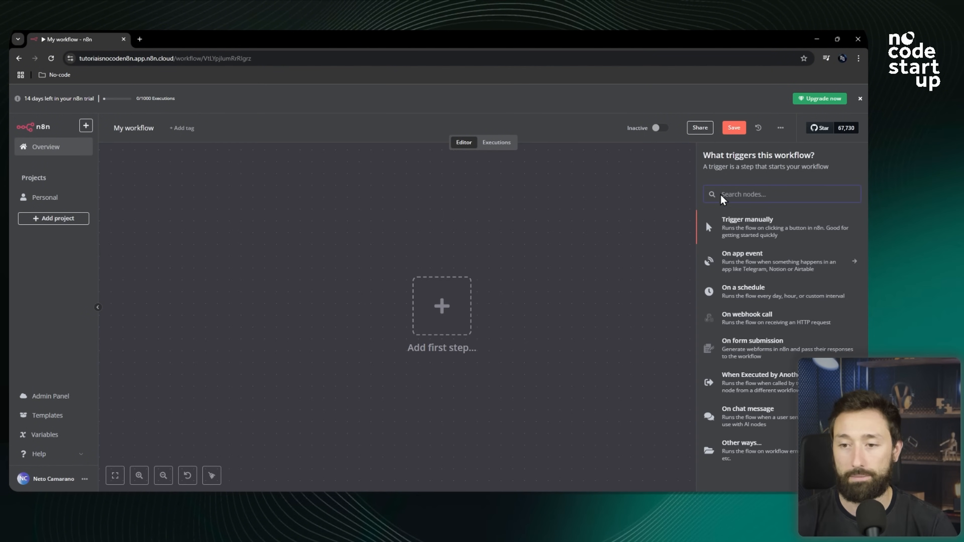
{"action": "left_click", "coordinate": [609, 271]}
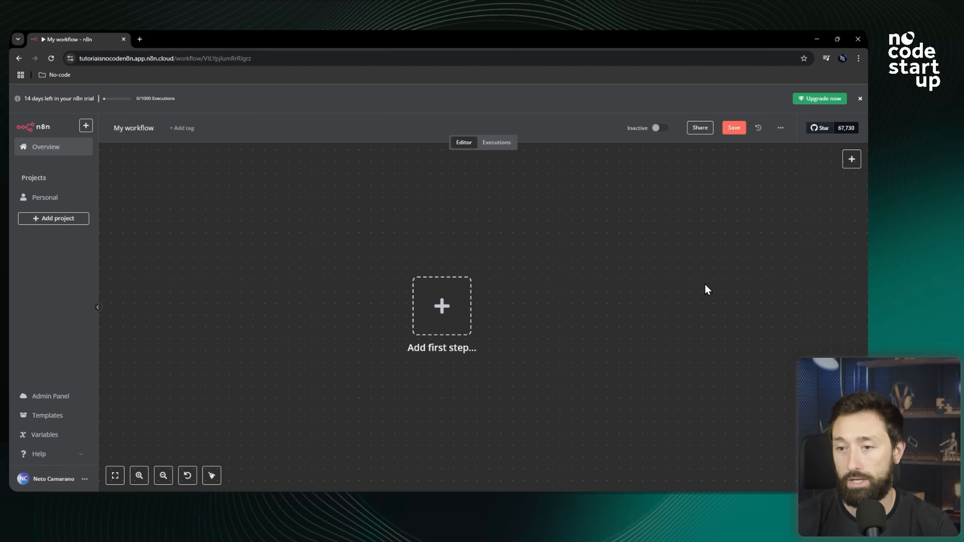
{"action": "left_click", "coordinate": [851, 159]}
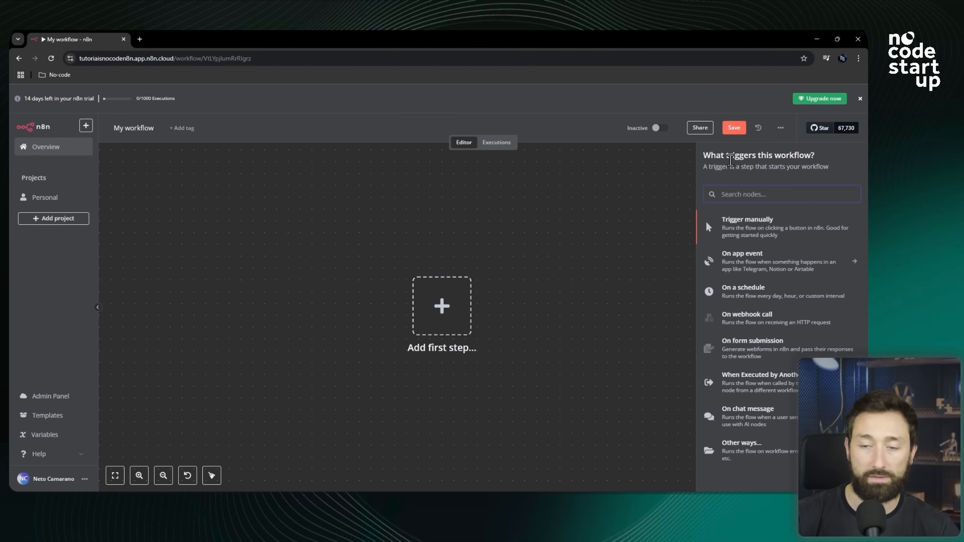
{"action": "left_click_drag", "start_coordinate": [716, 156], "coordinate": [827, 165]}
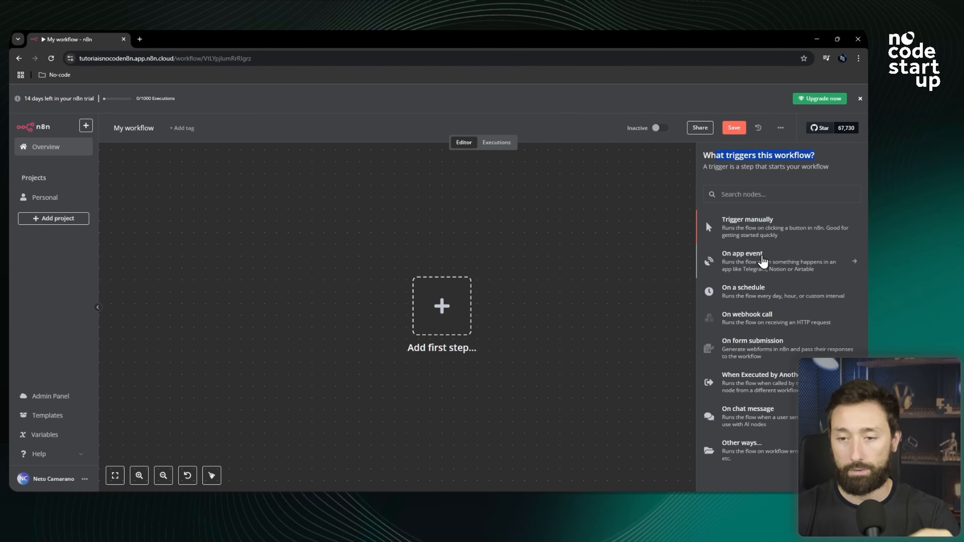
Search the app event triggers for gmail, preview the Gmail triggers, and search again for calen.
{"action": "left_click", "coordinate": [769, 267]}
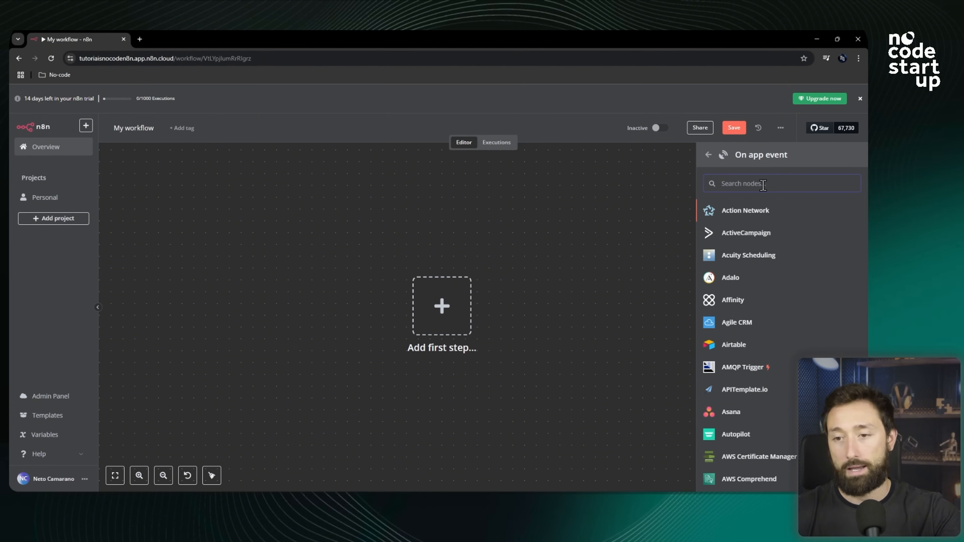
{"action": "type", "text": "gmail"}
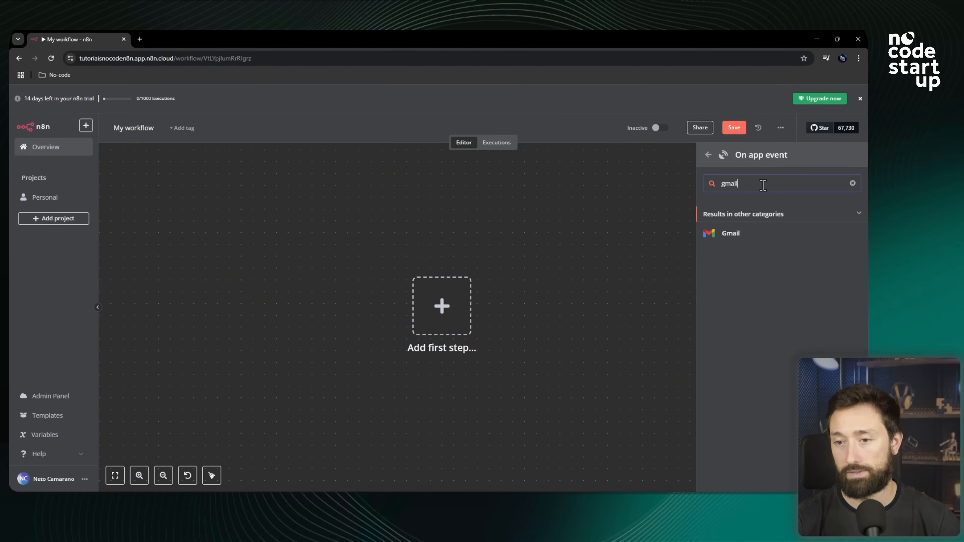
{"action": "left_click", "coordinate": [746, 232]}
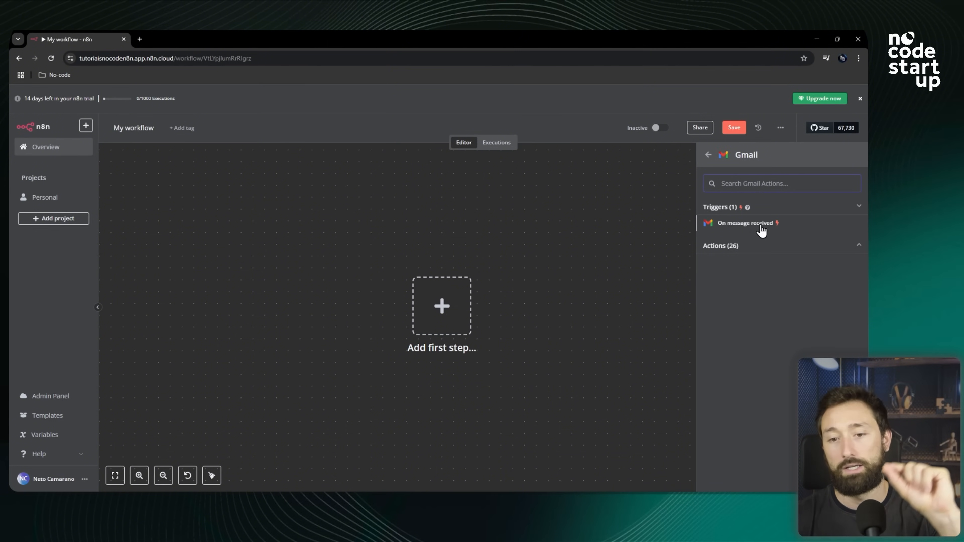
{"action": "left_click", "coordinate": [708, 155]}
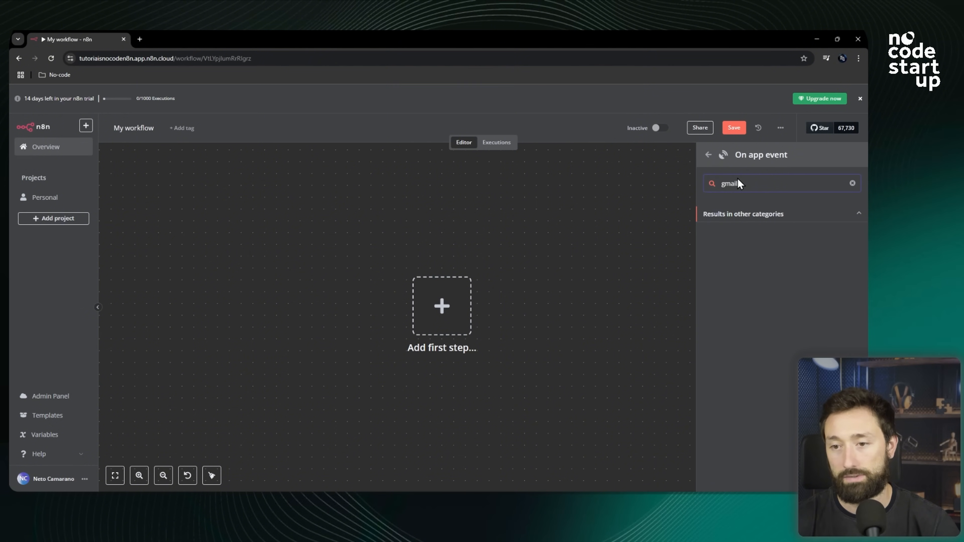
{"action": "type", "text": "calen"}
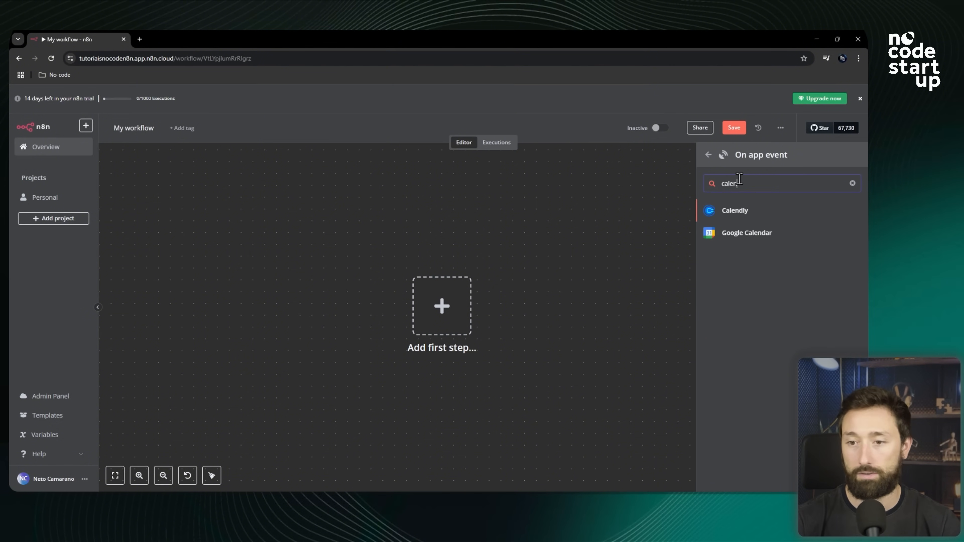
Preview the Google Calendar triggers, search the app event triggers for form, and return to the trigger list.
{"action": "left_click", "coordinate": [744, 236]}
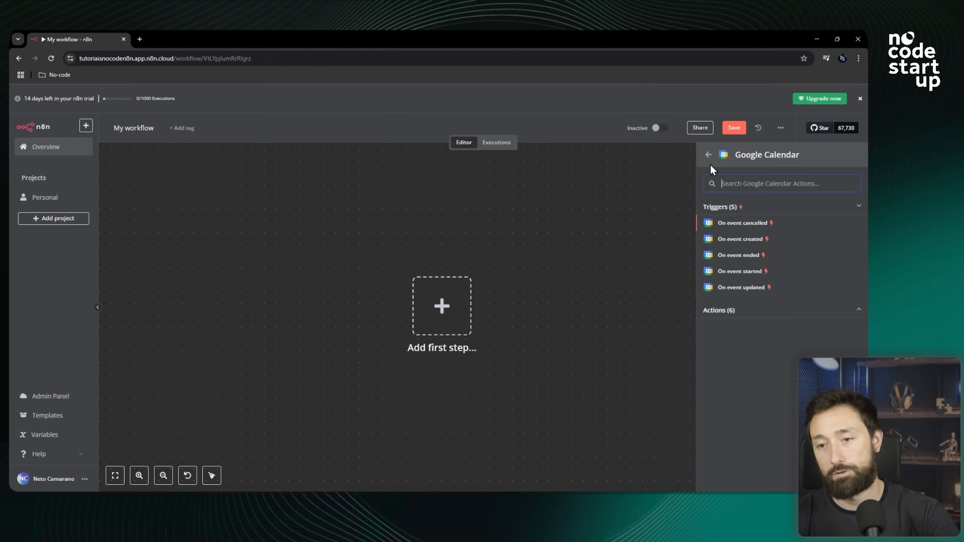
{"action": "left_click", "coordinate": [708, 155]}
{"action": "double_click", "coordinate": [753, 186]}
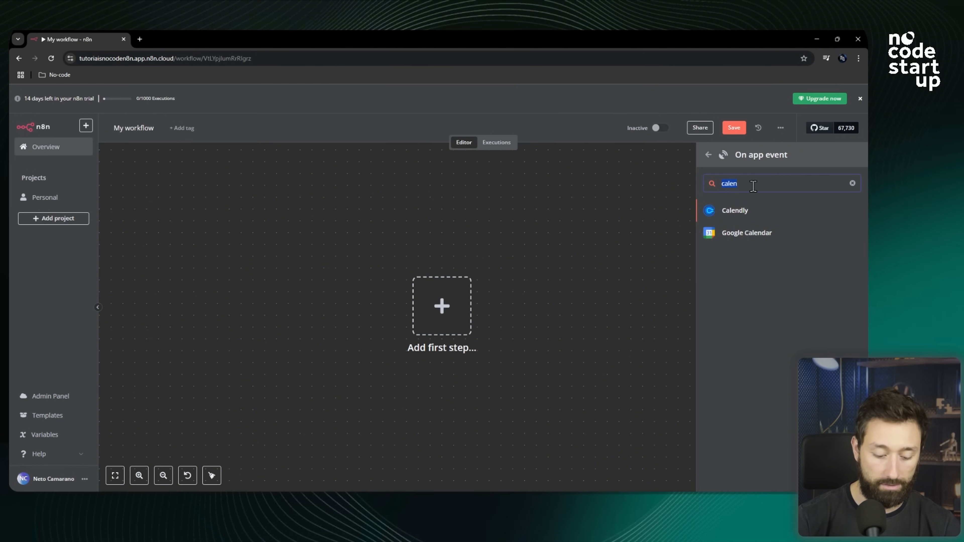
{"action": "type", "text": "form"}
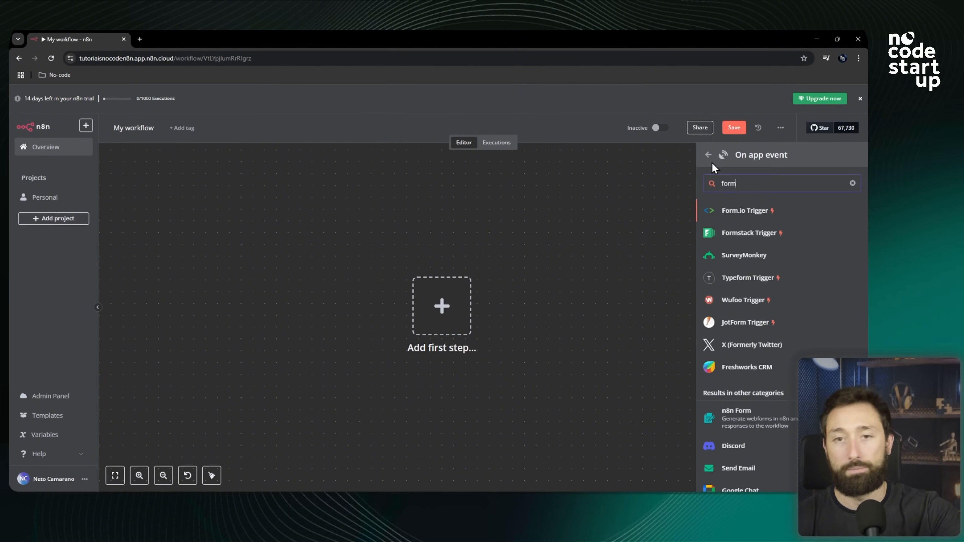
{"action": "left_click", "coordinate": [709, 156]}
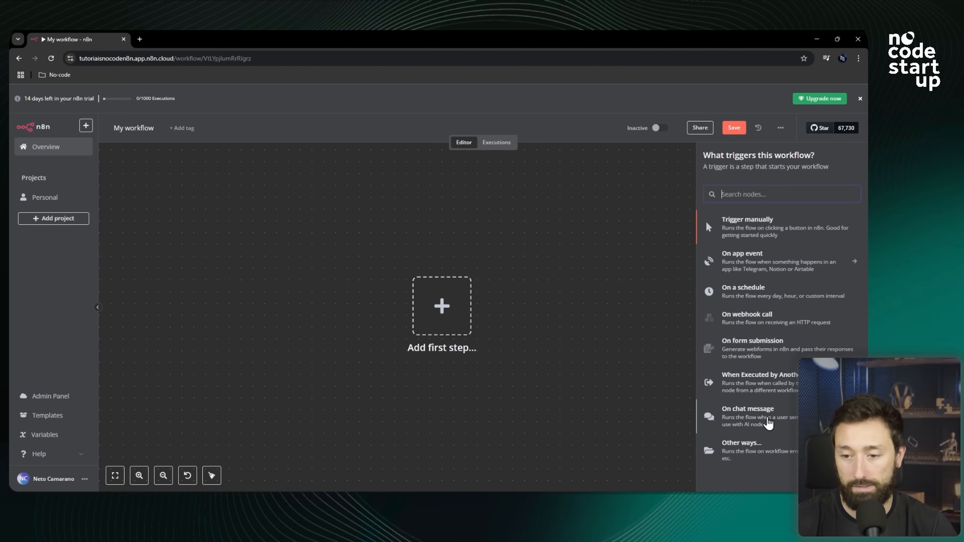
Add an On chat message trigger as the workflow's first step and return to the canvas.
{"action": "left_click", "coordinate": [760, 420]}
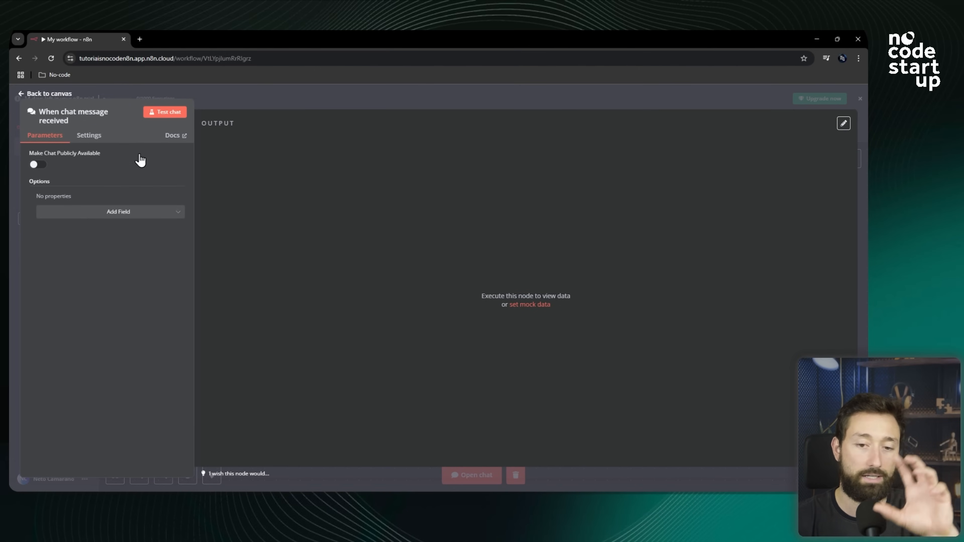
{"action": "left_click", "coordinate": [374, 95]}
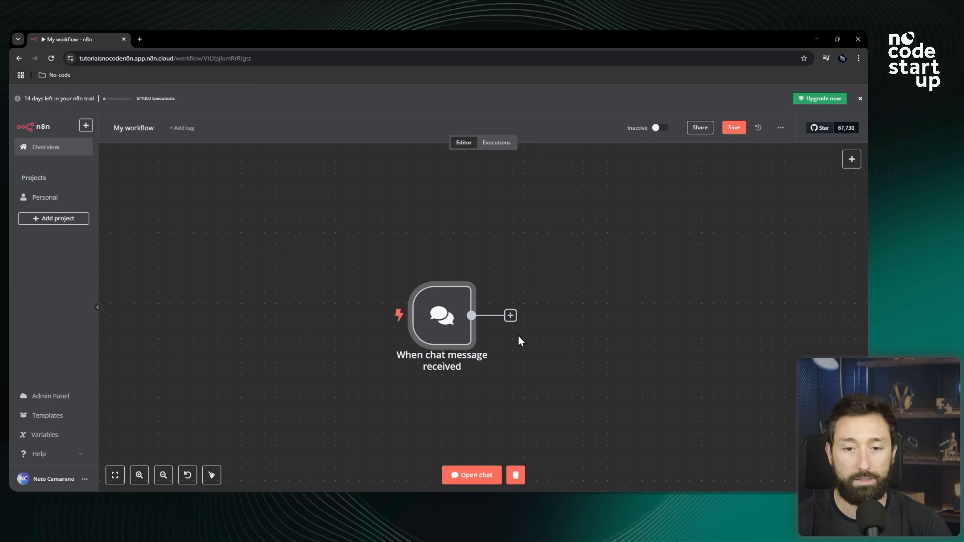
{"action": "scroll", "coordinate": [394, 256], "scroll_direction": "down", "scroll_amount": 3}
{"action": "scroll", "coordinate": [482, 291], "scroll_direction": "up", "scroll_amount": 3}
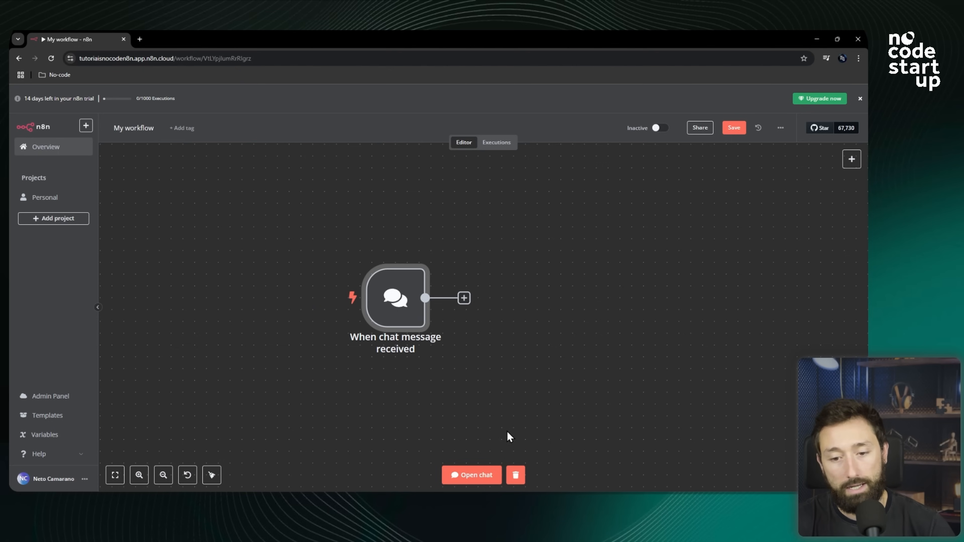
Open the test chat, send the message oi to the chat trigger, then hide the chat panel.
{"action": "left_click", "coordinate": [471, 480]}
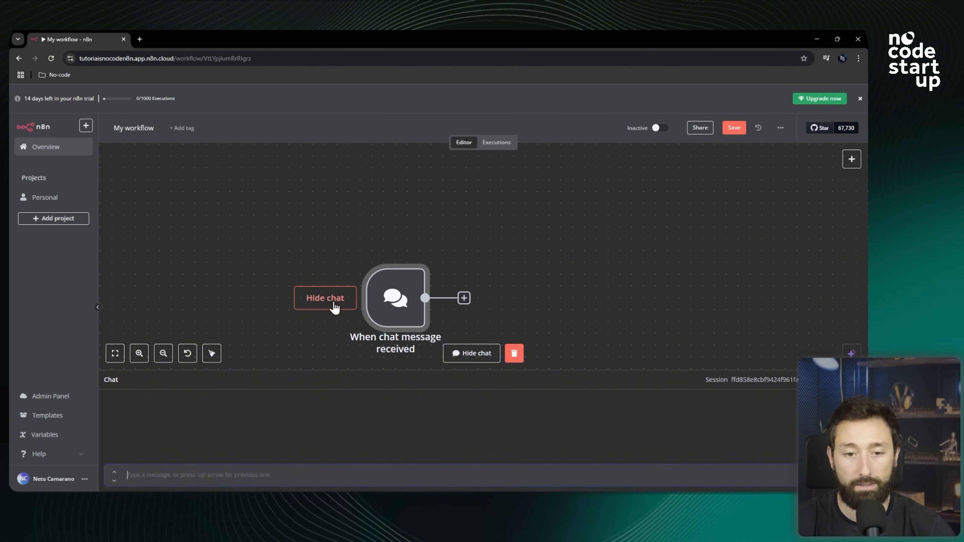
{"action": "left_click", "coordinate": [323, 306]}
{"action": "left_click", "coordinate": [322, 307]}
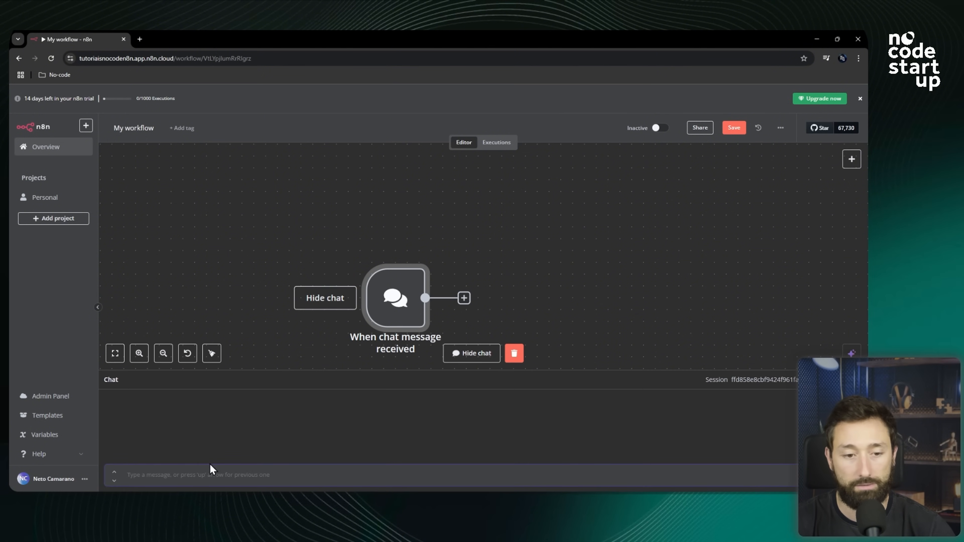
{"action": "type", "text": "oi"}
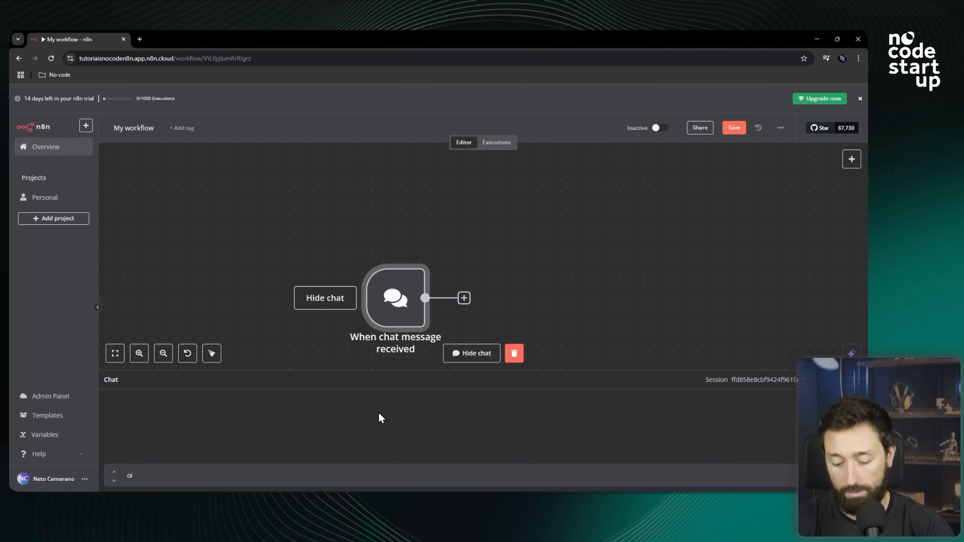
{"action": "key", "text": "Return"}
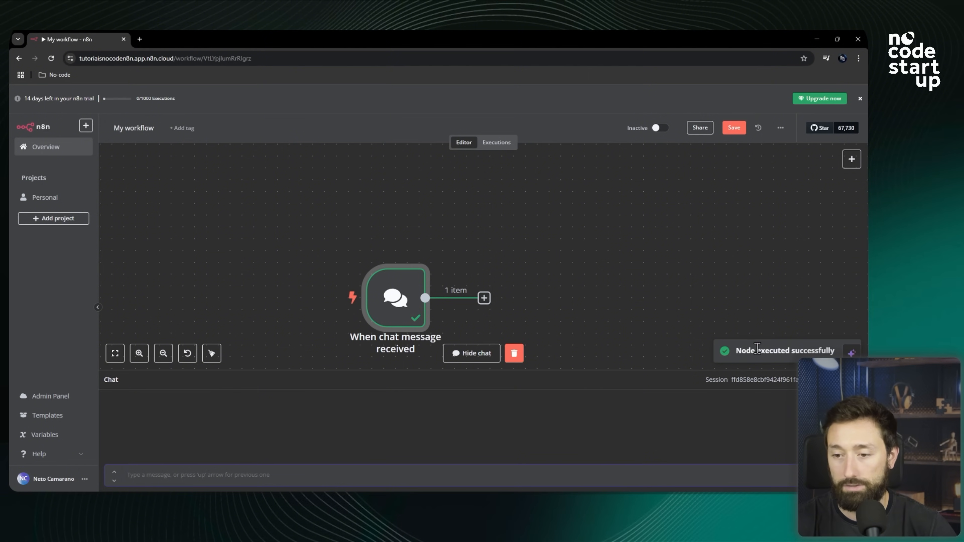
{"action": "left_click_drag", "start_coordinate": [833, 350], "coordinate": [706, 351]}
{"action": "key", "text": "ctrl+plus"}
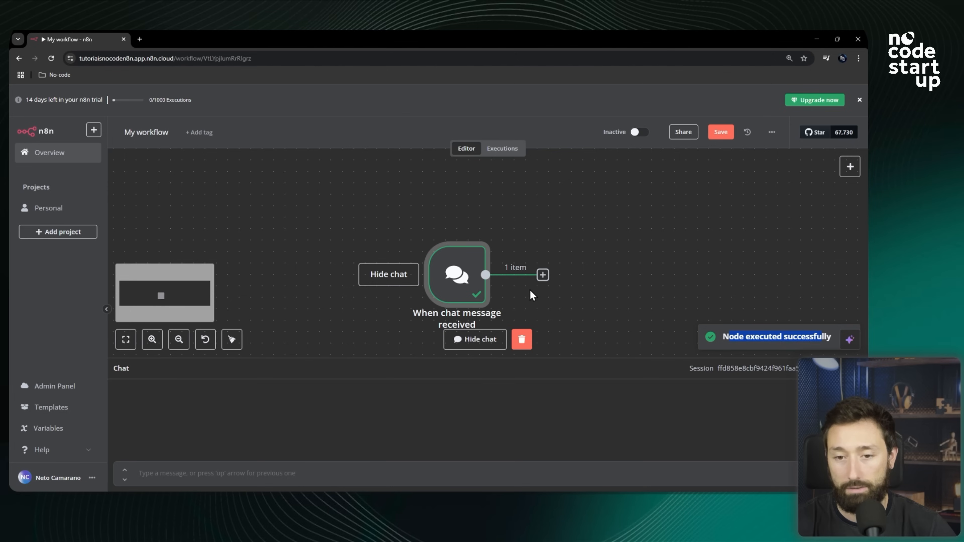
{"action": "scroll", "coordinate": [514, 306], "scroll_direction": "up", "scroll_amount": 3}
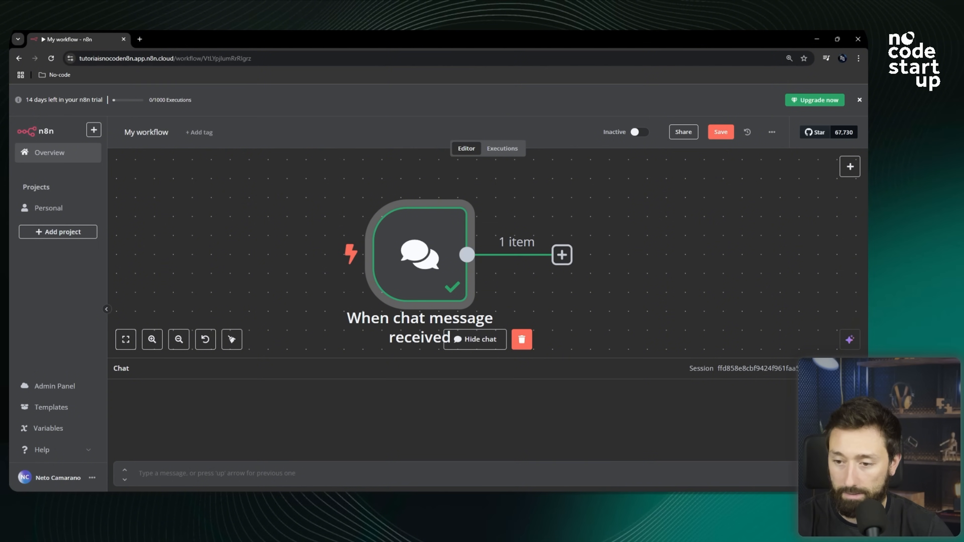
{"action": "left_click", "coordinate": [472, 339]}
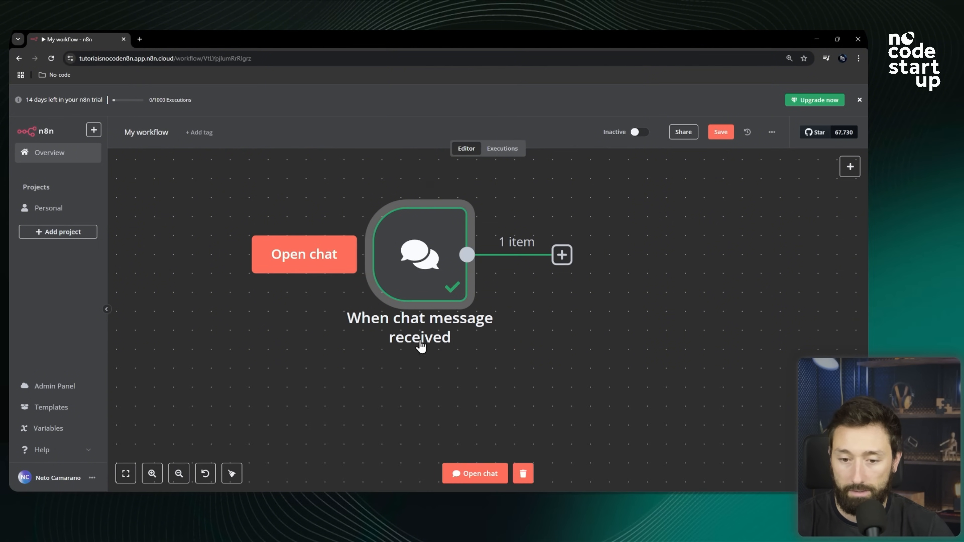
Open the chat trigger node and examine its output data in table, JSON and schema views.
{"action": "left_click_drag", "start_coordinate": [576, 353], "coordinate": [481, 375]}
{"action": "scroll", "coordinate": [298, 287], "scroll_direction": "down", "scroll_amount": 2}
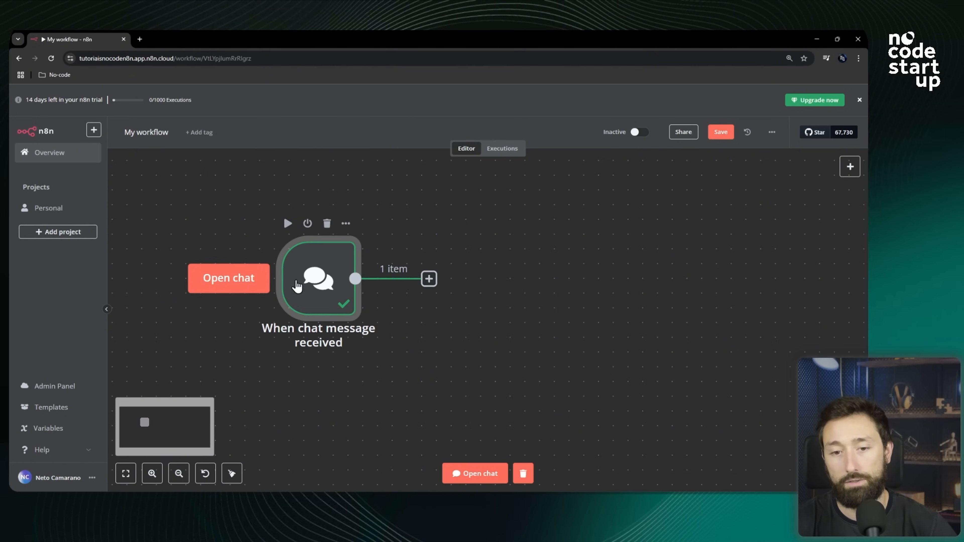
{"action": "scroll", "coordinate": [496, 291], "scroll_direction": "down", "scroll_amount": 1}
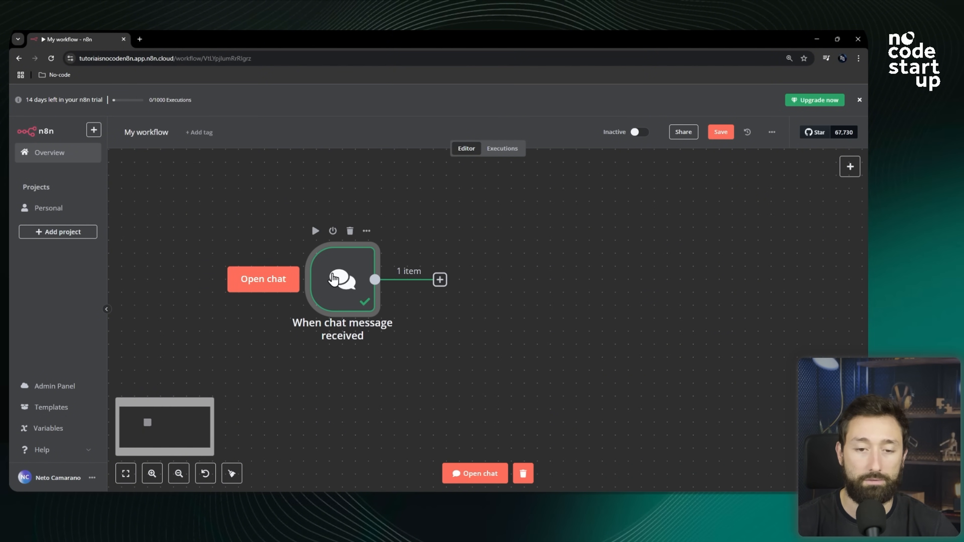
{"action": "double_click", "coordinate": [347, 279]}
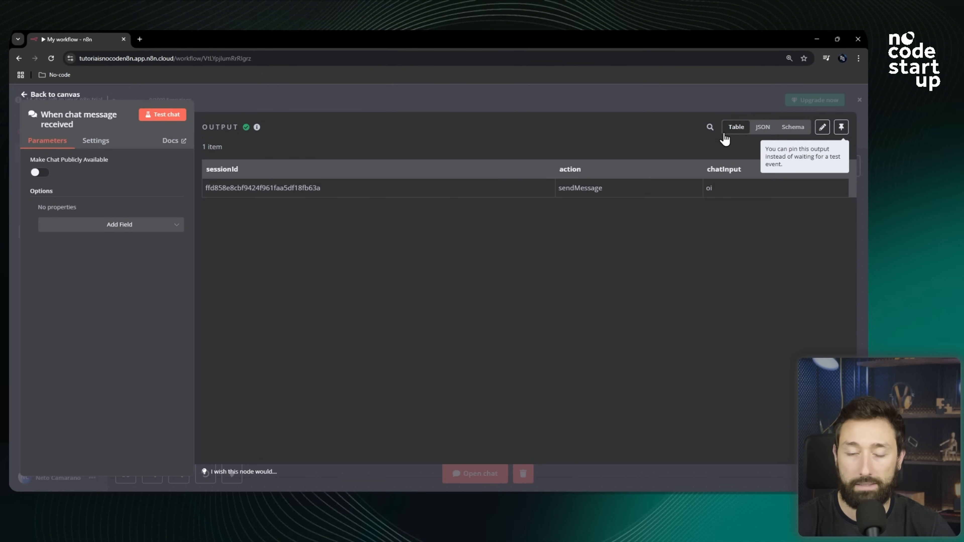
{"action": "double_click", "coordinate": [222, 168]}
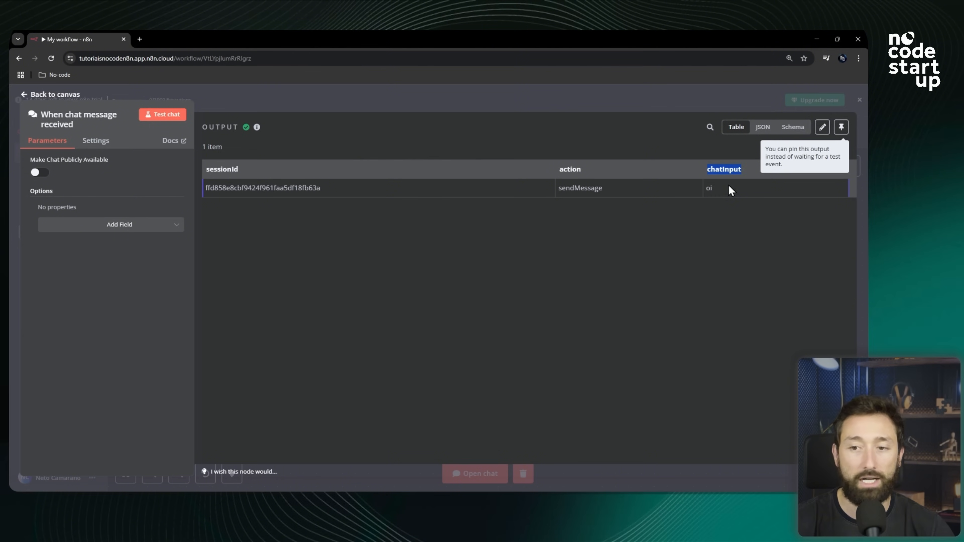
{"action": "double_click", "coordinate": [708, 188]}
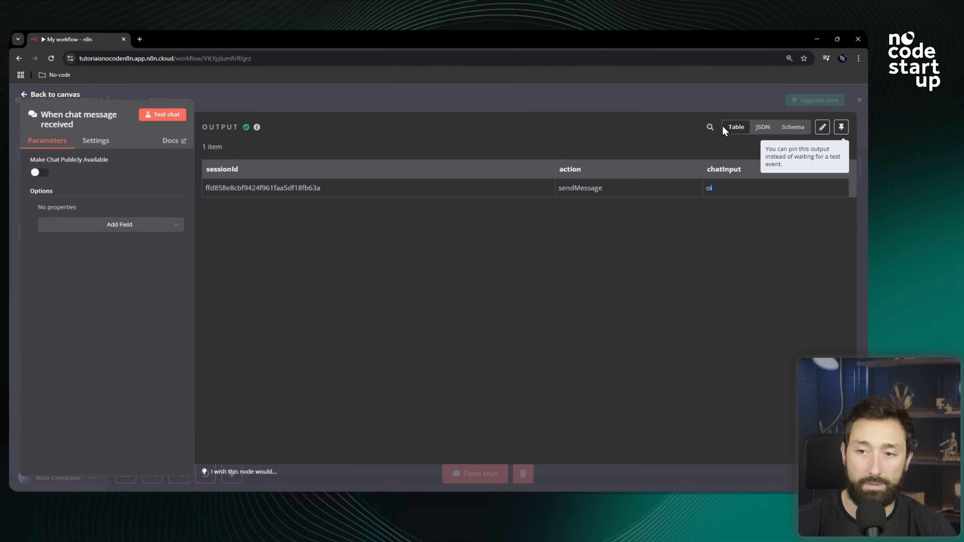
{"action": "left_click", "coordinate": [760, 130]}
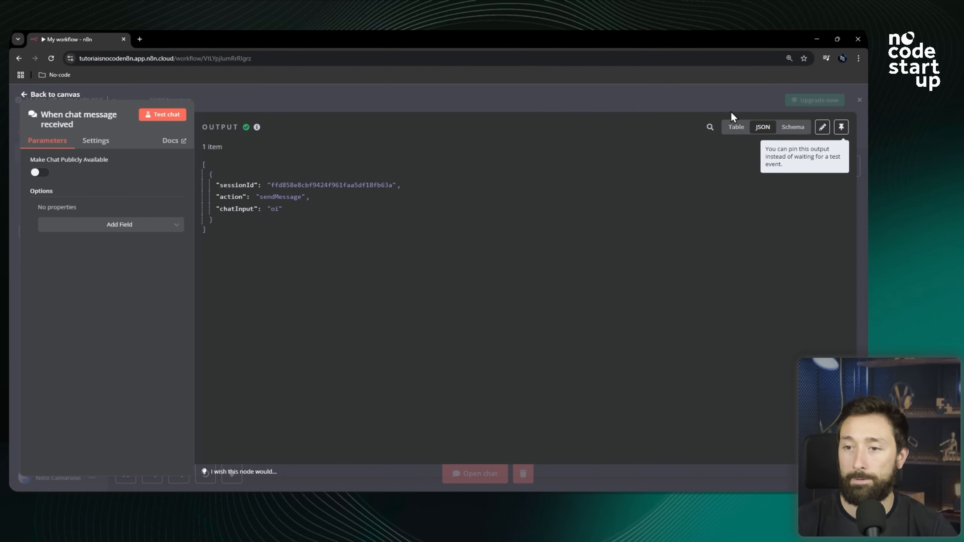
{"action": "left_click", "coordinate": [794, 128]}
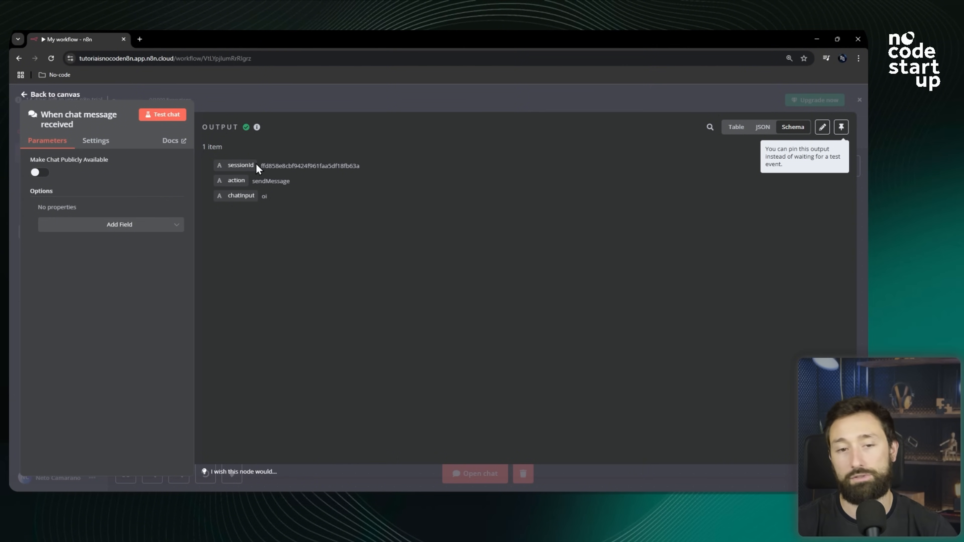
{"action": "left_click_drag", "start_coordinate": [206, 147], "coordinate": [325, 204]}
{"action": "left_click", "coordinate": [326, 204]}
{"action": "double_click", "coordinate": [296, 165]}
{"action": "double_click", "coordinate": [238, 180]}
{"action": "double_click", "coordinate": [274, 181]}
{"action": "double_click", "coordinate": [242, 196]}
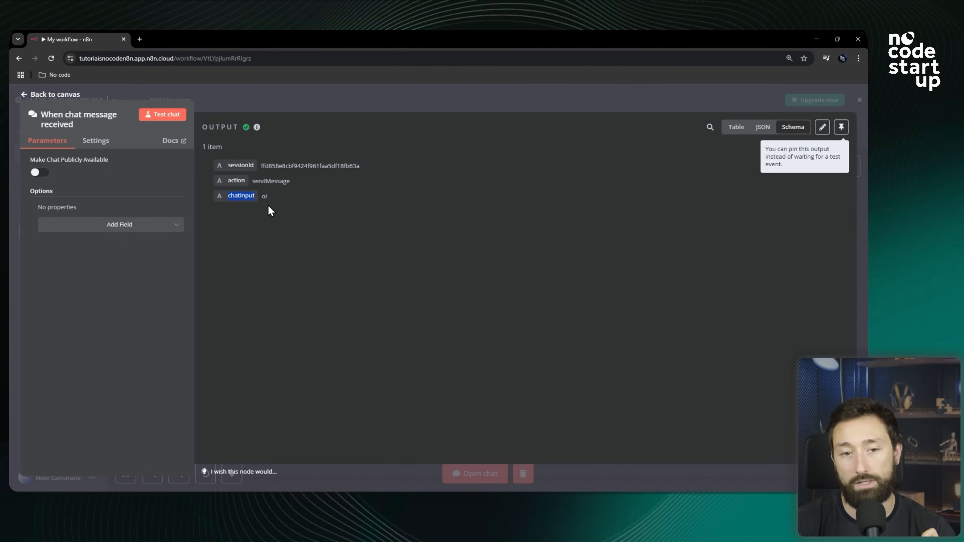
{"action": "double_click", "coordinate": [263, 196]}
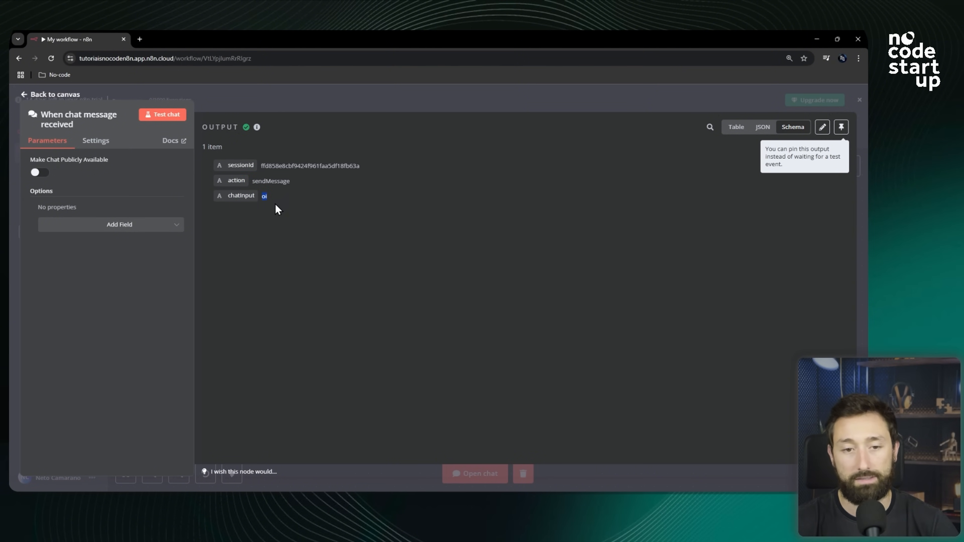
{"action": "left_click", "coordinate": [371, 192]}
{"action": "key", "text": "alt"}
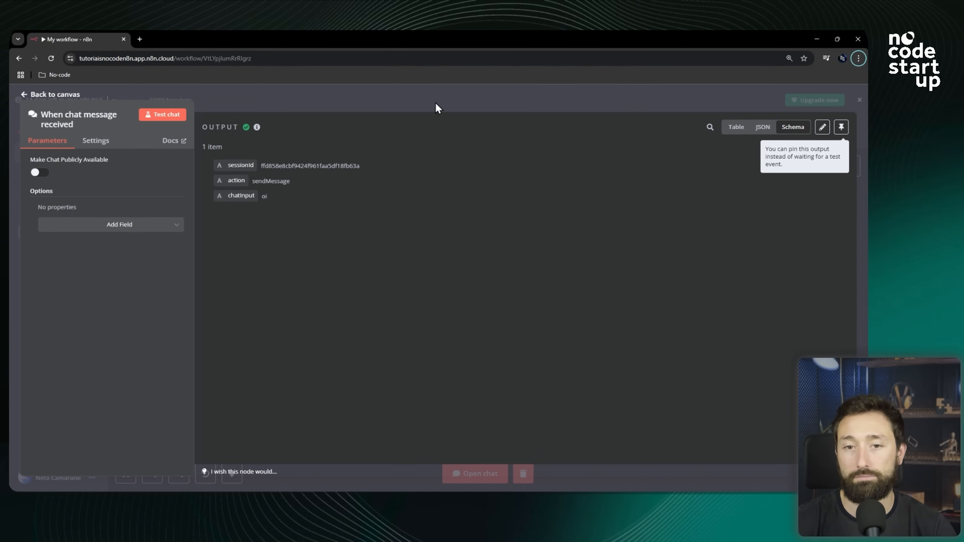
{"action": "left_click", "coordinate": [436, 109]}
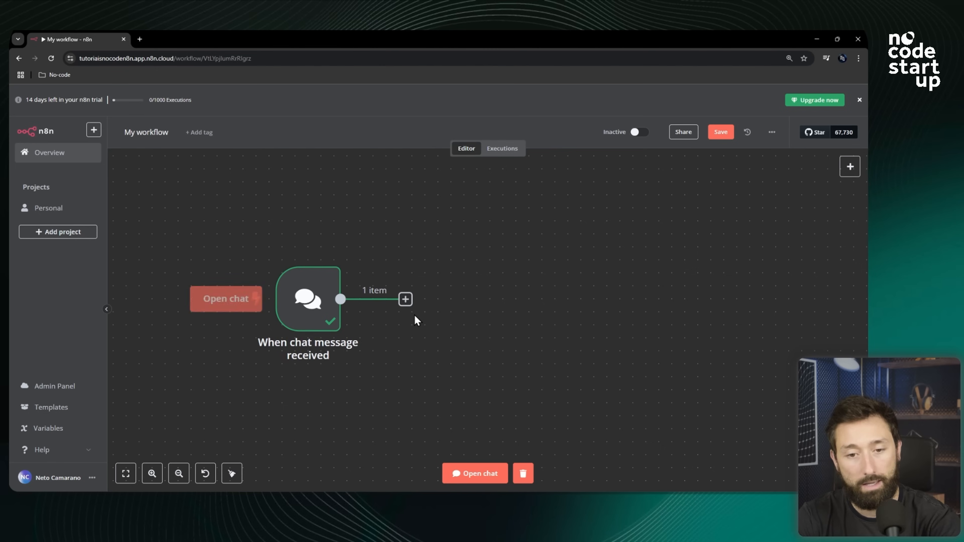
Add a node after the chat trigger, choosing from the Data transformation category.
{"action": "left_click", "coordinate": [406, 299]}
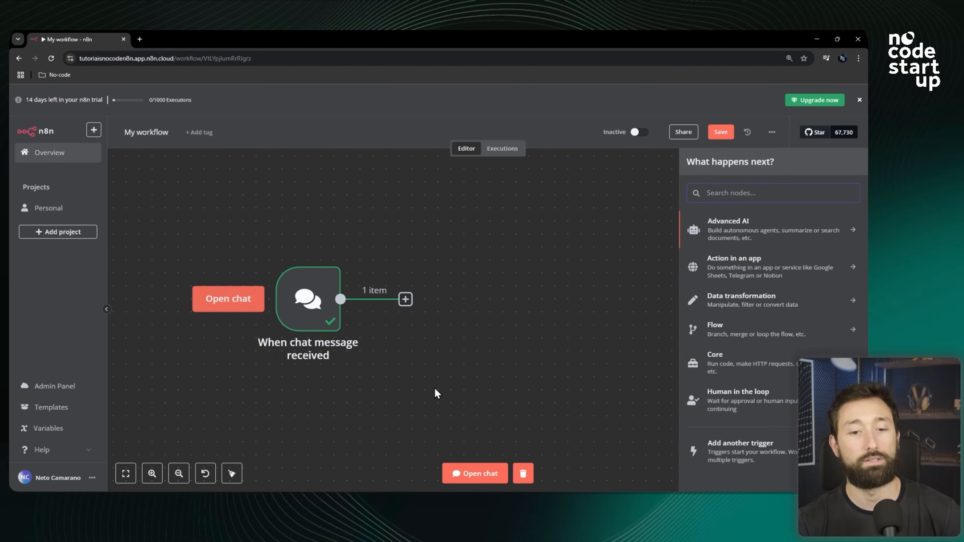
{"action": "left_click", "coordinate": [750, 308]}
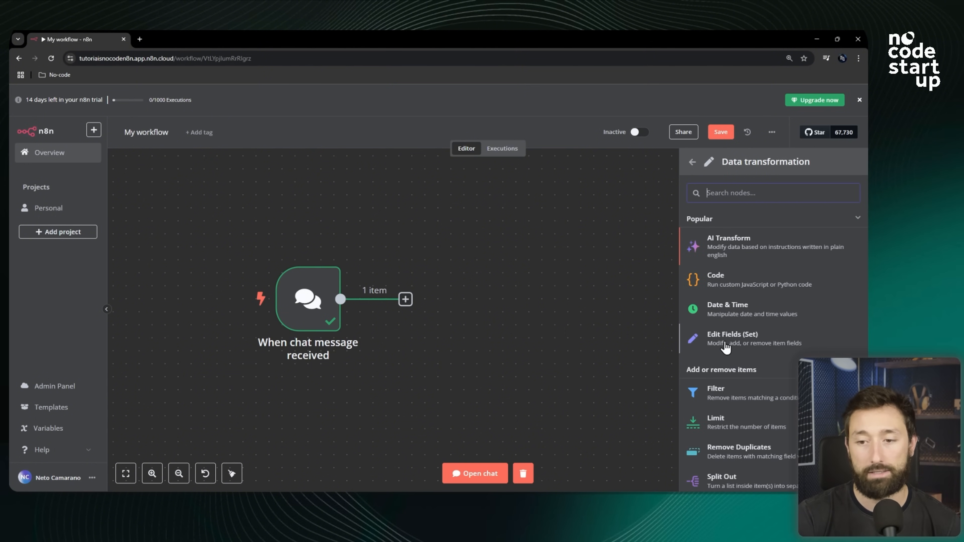
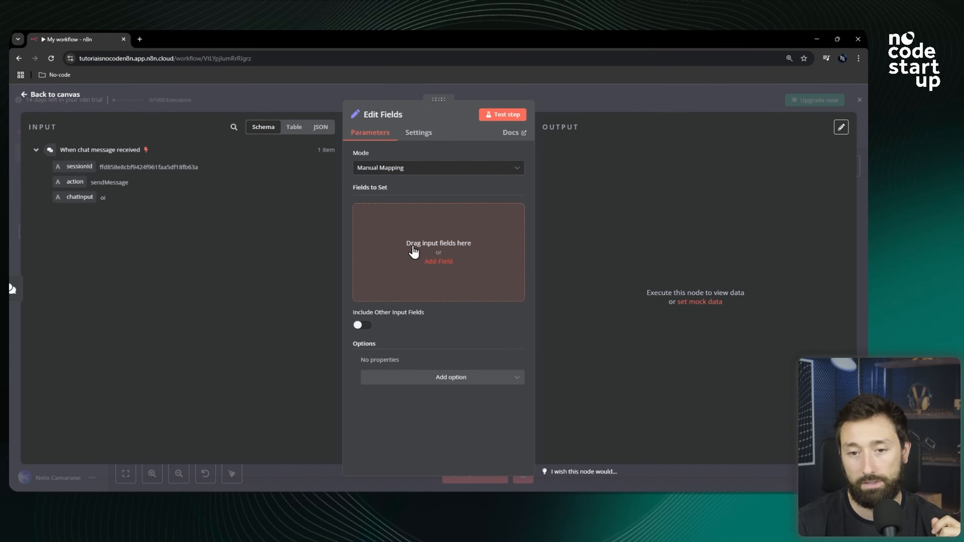
Add a field mapped from the chat trigger's sessionId and rename it IdConversa.
{"action": "left_click", "coordinate": [438, 262]}
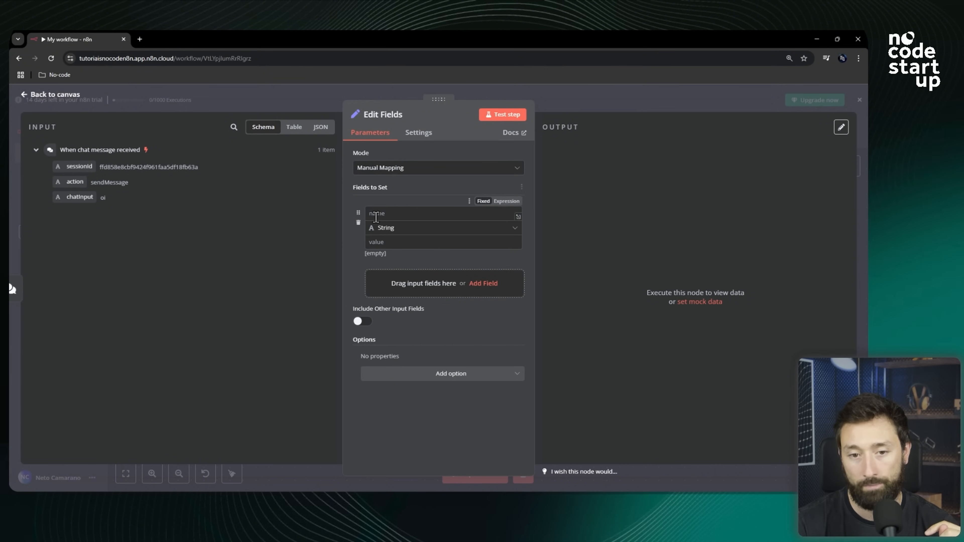
{"action": "left_click", "coordinate": [358, 224]}
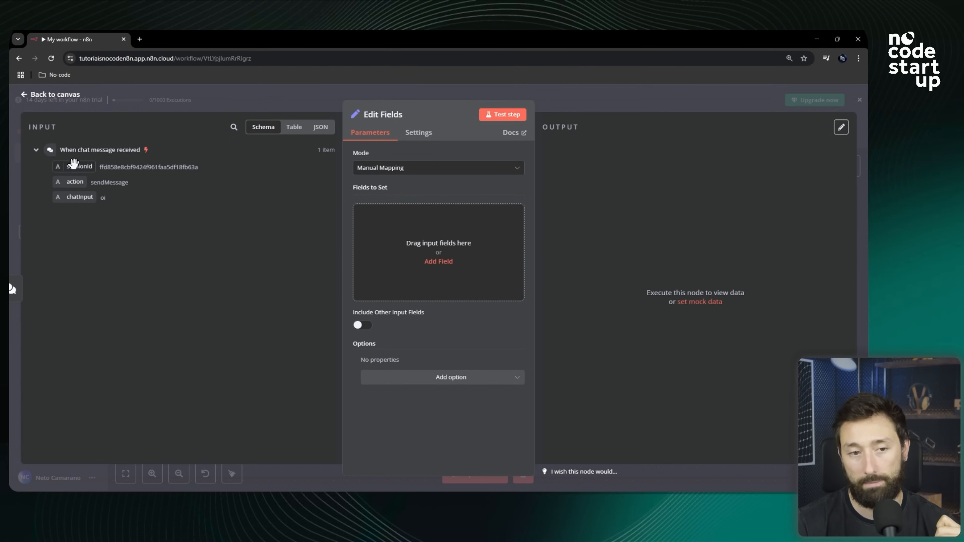
{"action": "left_click_drag", "start_coordinate": [78, 166], "coordinate": [414, 251]}
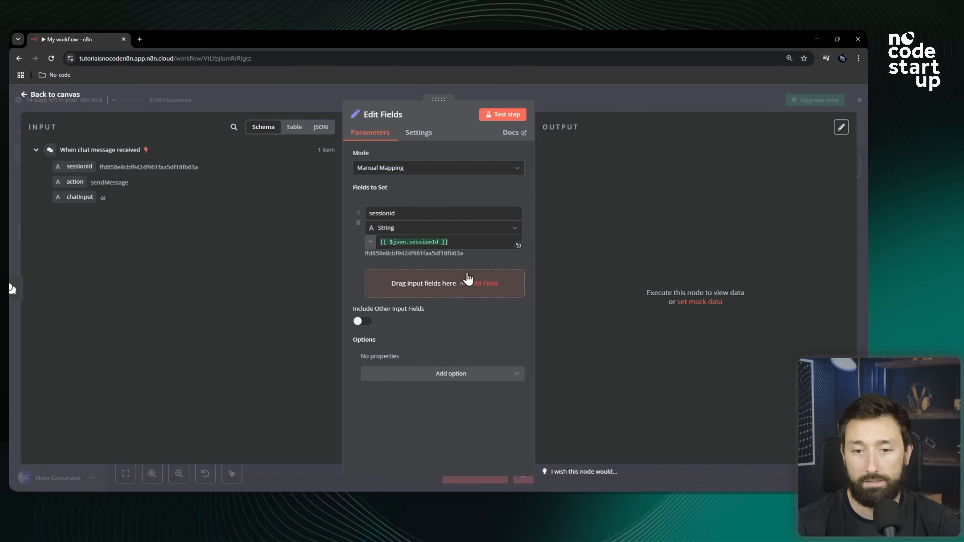
{"action": "left_click_drag", "start_coordinate": [408, 214], "coordinate": [364, 219]}
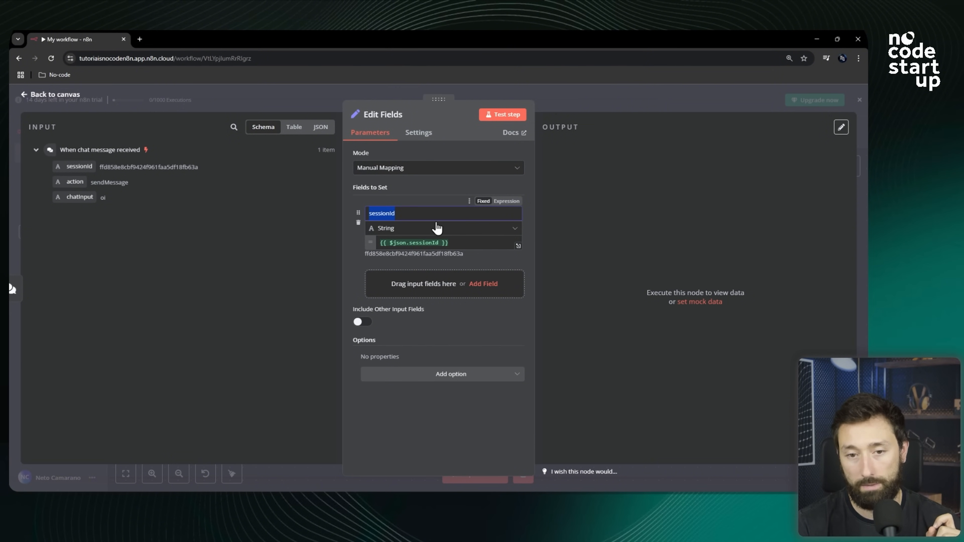
{"action": "key", "text": "BackSpace"}
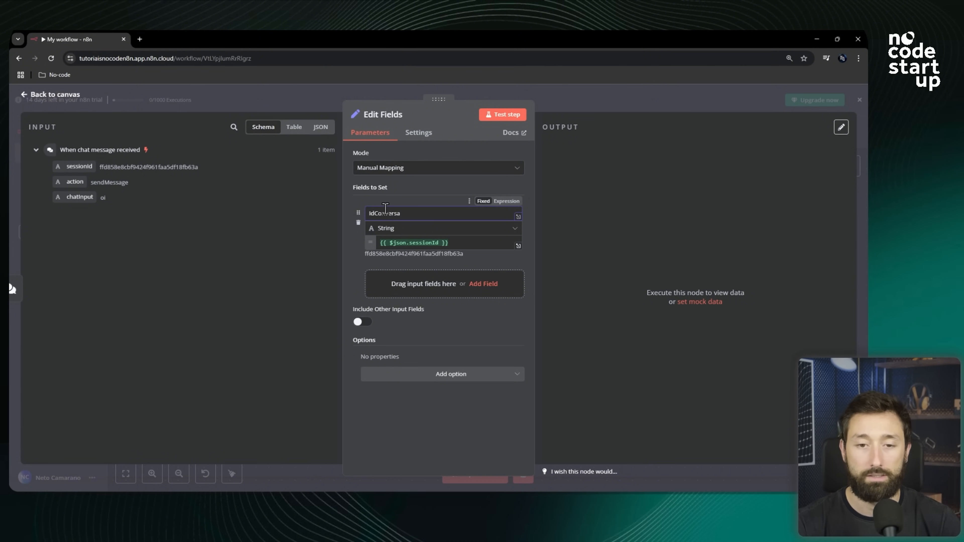
{"action": "double_click", "coordinate": [385, 212]}
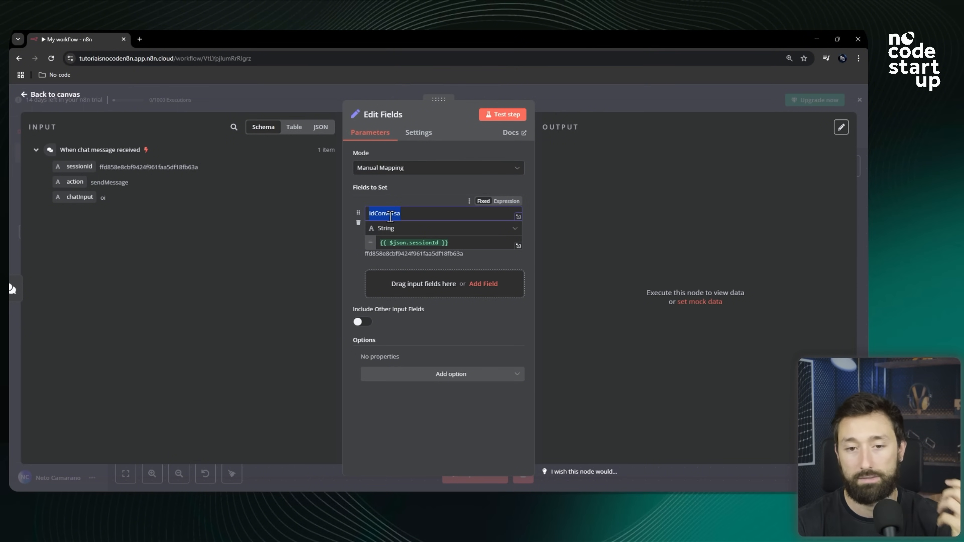
{"action": "left_click", "coordinate": [377, 213]}
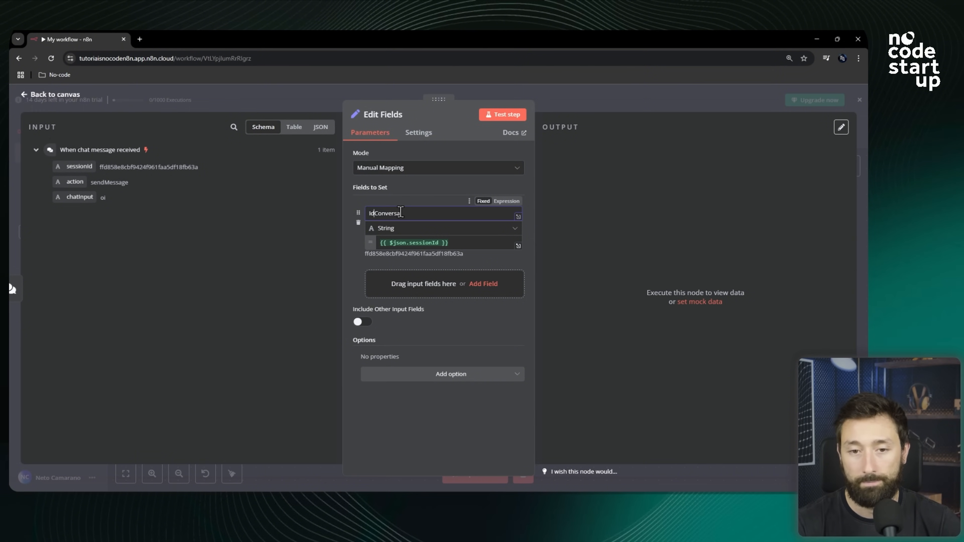
{"action": "key", "text": "BackSpace"}
{"action": "type", "text": "_"}
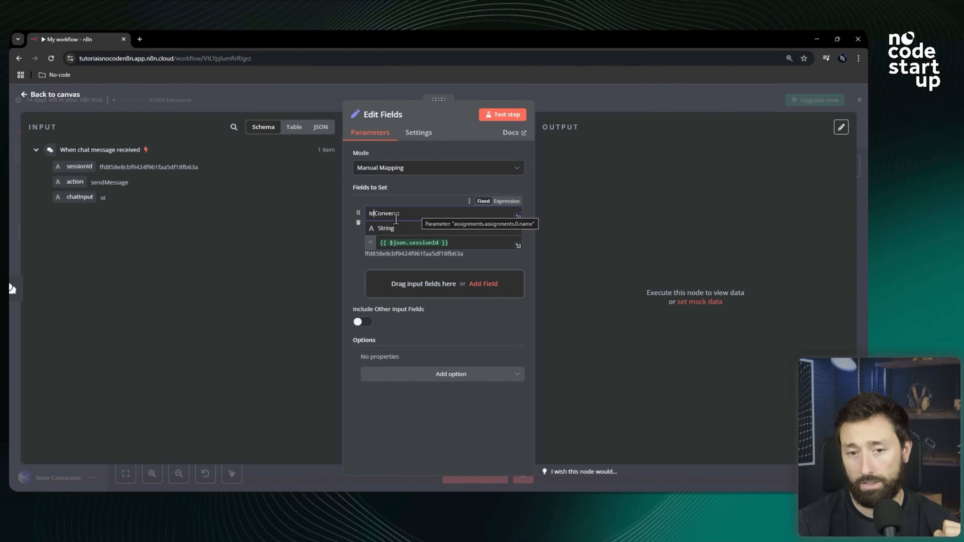
{"action": "double_click", "coordinate": [392, 214]}
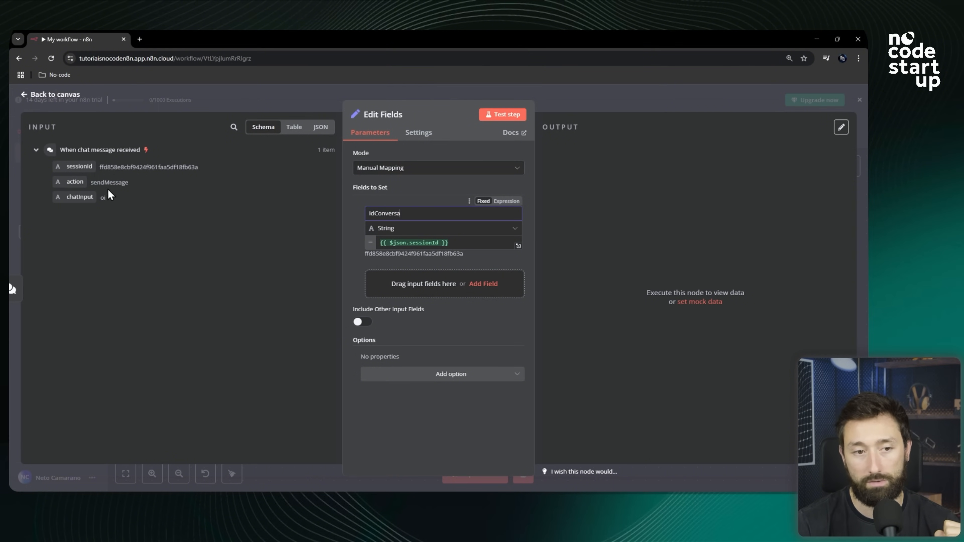
{"action": "left_click_drag", "start_coordinate": [464, 243], "coordinate": [378, 242]}
{"action": "left_click", "coordinate": [464, 243]}
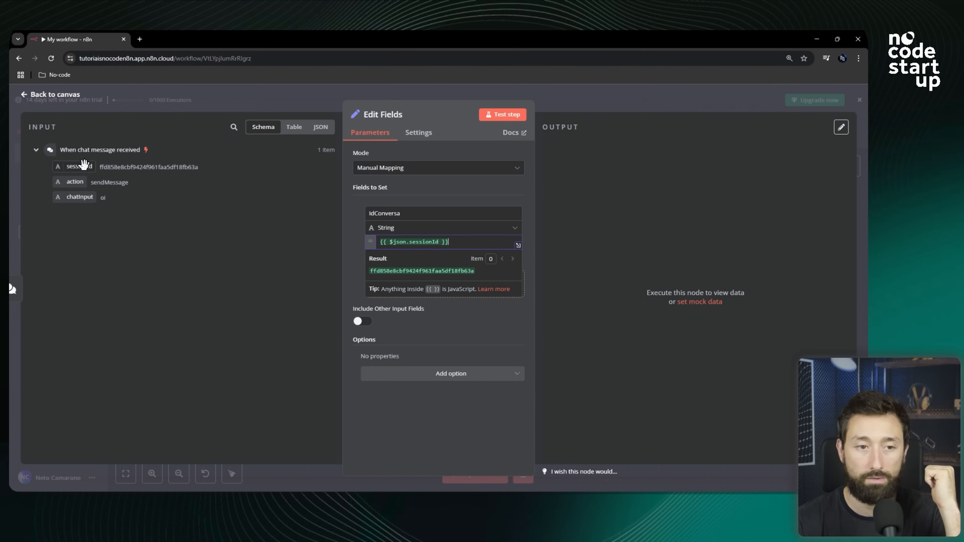
{"action": "left_click", "coordinate": [348, 252]}
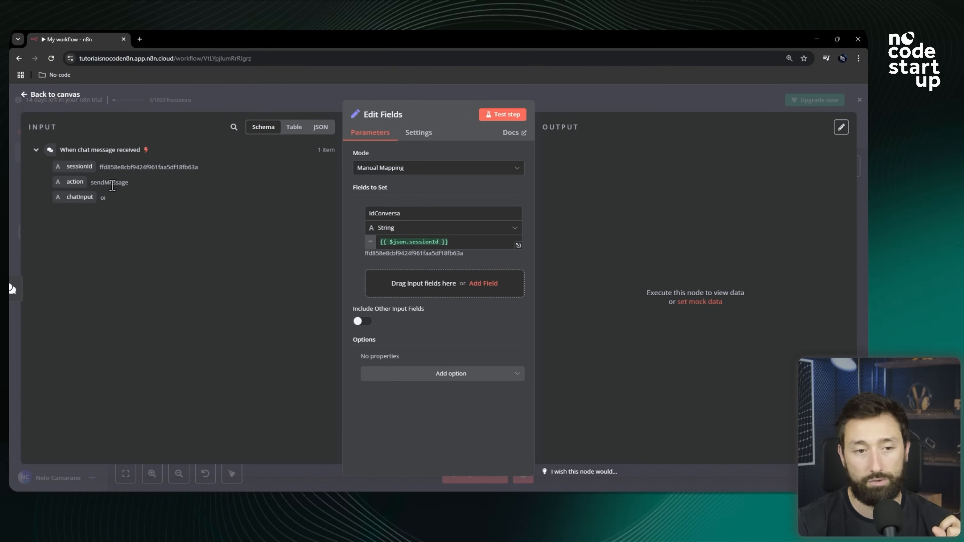
Add a second field named Mensagem mapped to the chat trigger's chatInput.
{"action": "left_click", "coordinate": [411, 290]}
{"action": "left_click", "coordinate": [395, 274]}
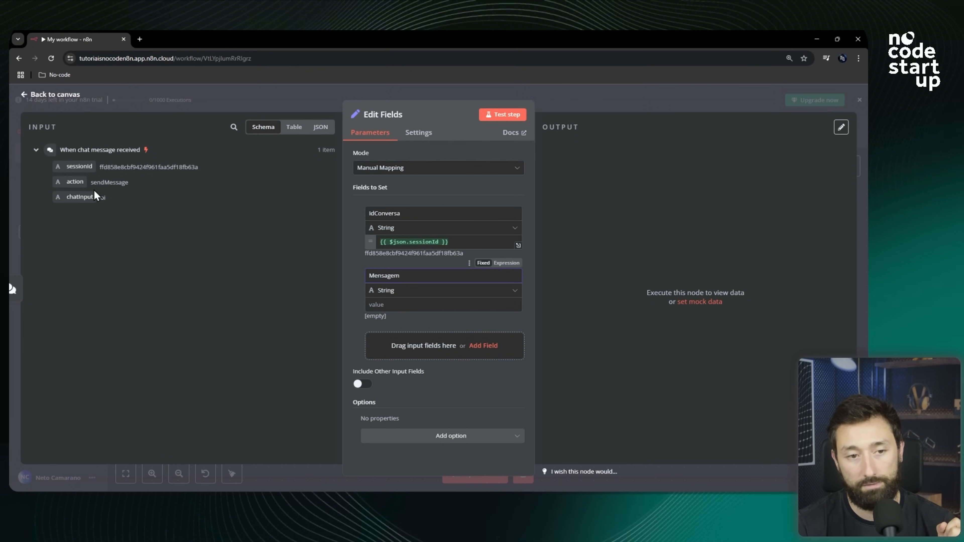
{"action": "left_click_drag", "start_coordinate": [80, 197], "coordinate": [377, 310]}
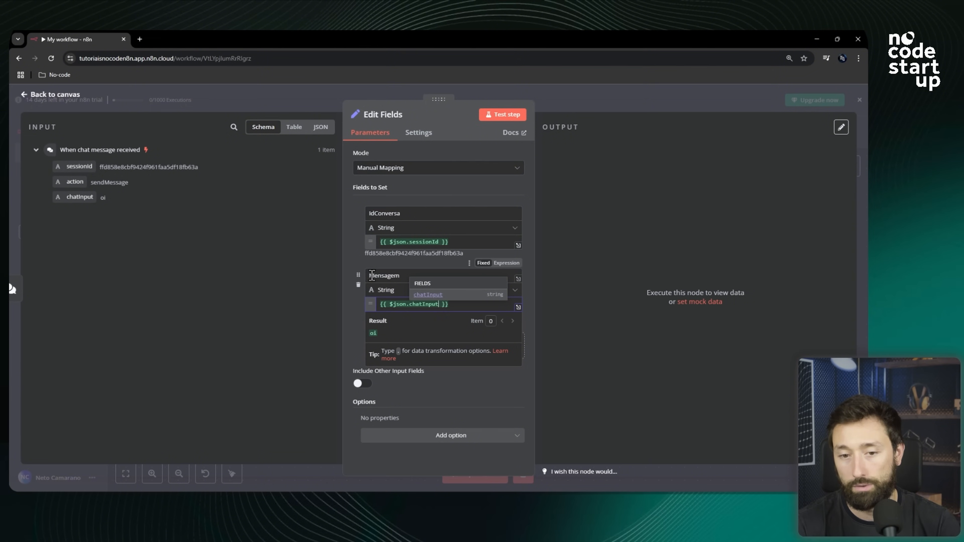
{"action": "left_click", "coordinate": [379, 276]}
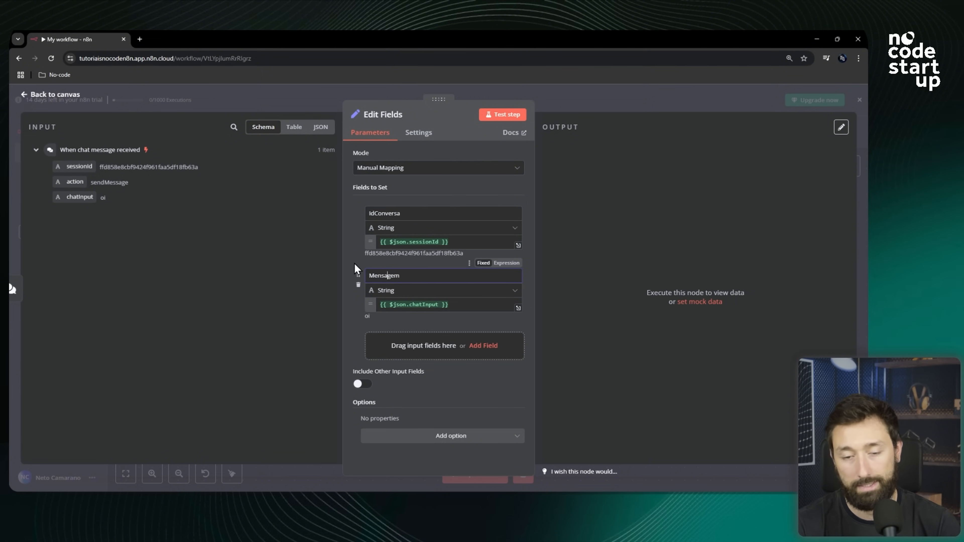
{"action": "left_click", "coordinate": [370, 320]}
{"action": "left_click_drag", "start_coordinate": [372, 319], "coordinate": [365, 318]}
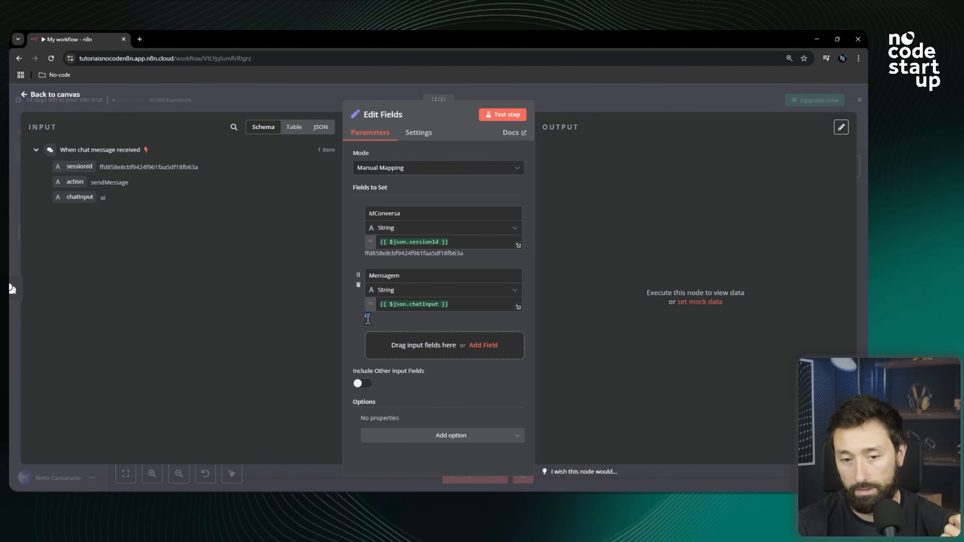
{"action": "double_click", "coordinate": [383, 253]}
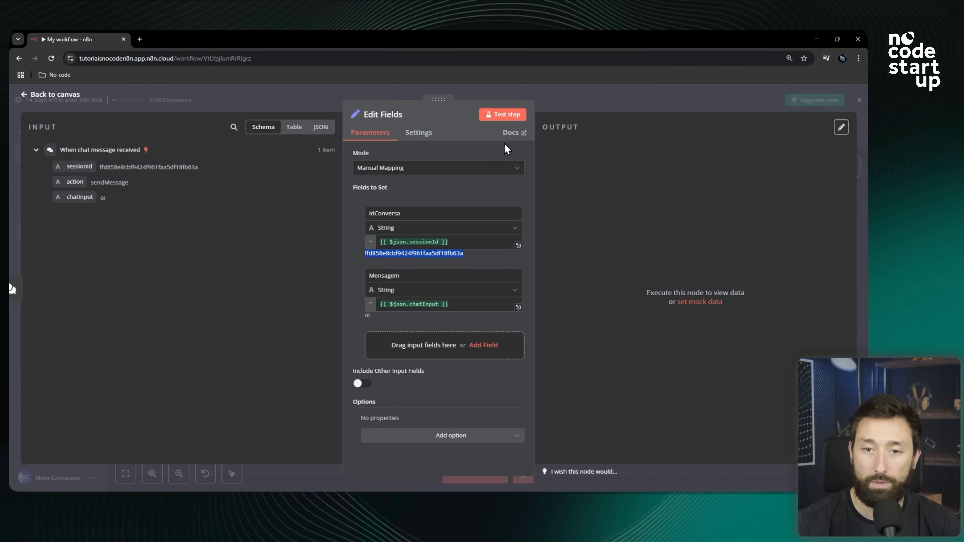
Test the Edit Fields step and inspect the IdConversa and Mensagem output fields.
{"action": "left_click", "coordinate": [494, 121]}
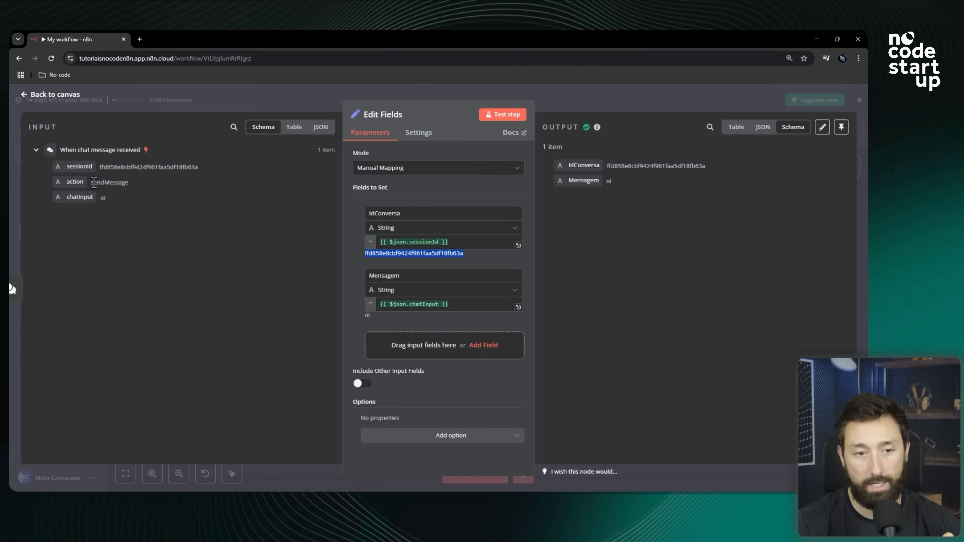
{"action": "double_click", "coordinate": [102, 198]}
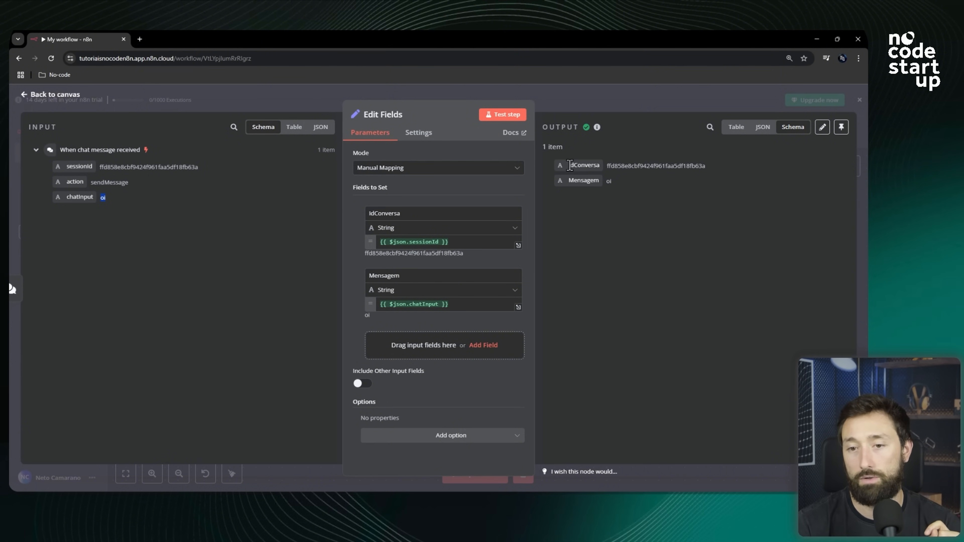
{"action": "left_click_drag", "start_coordinate": [568, 166], "coordinate": [596, 166]}
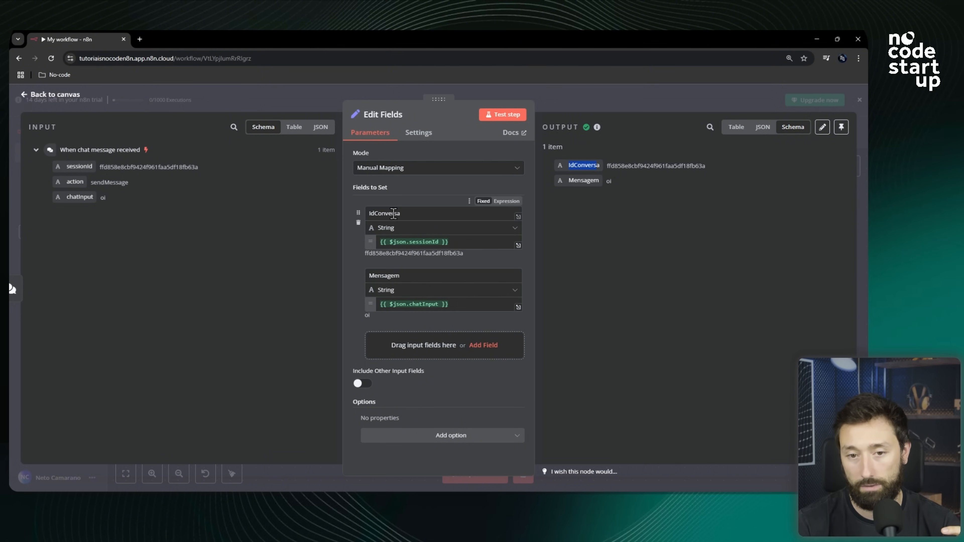
{"action": "left_click", "coordinate": [629, 167]}
{"action": "double_click", "coordinate": [629, 167]}
{"action": "double_click", "coordinate": [585, 180]}
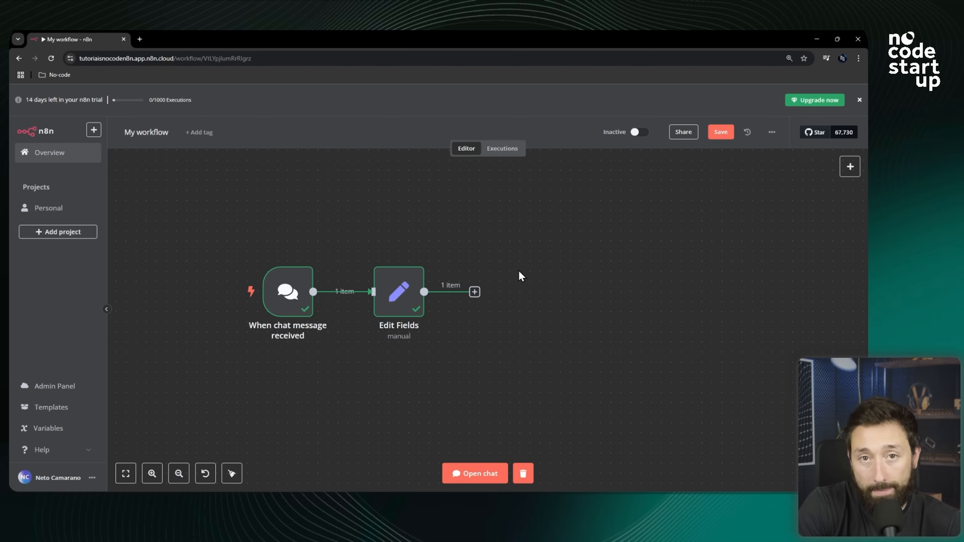
Open the node picker after Edit Fields and search it for Google and sheet nodes.
{"action": "scroll", "coordinate": [497, 289], "scroll_direction": "up", "scroll_amount": 1}
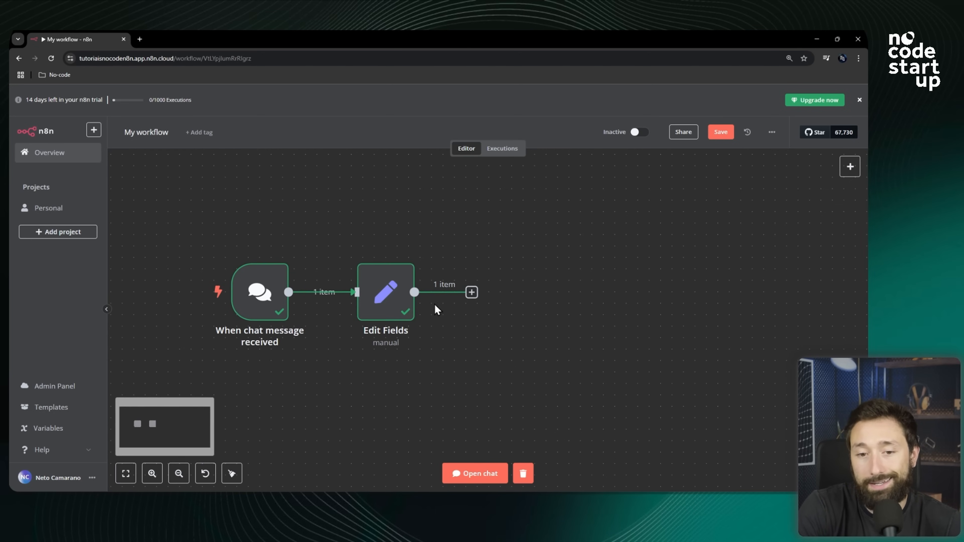
{"action": "mouse_move", "coordinate": [279, 307]}
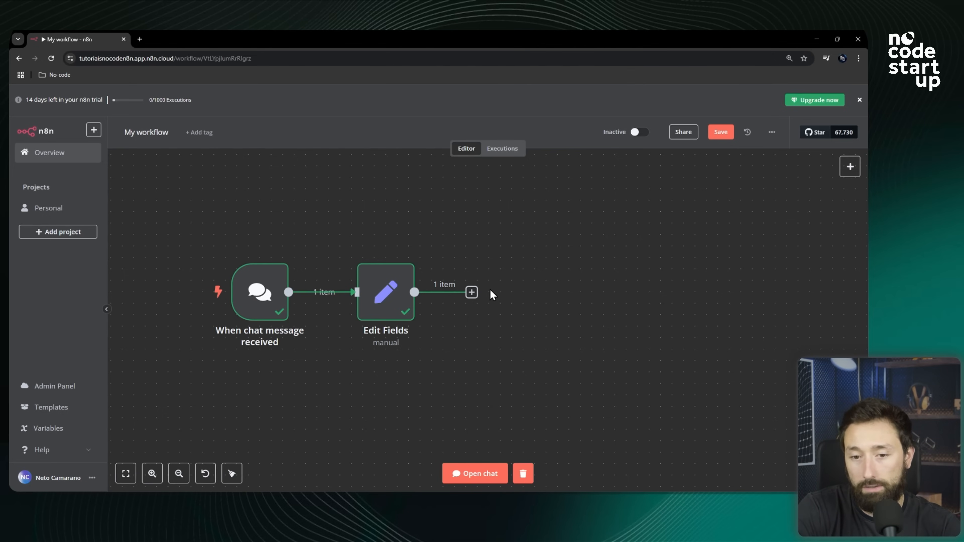
{"action": "left_click", "coordinate": [472, 293]}
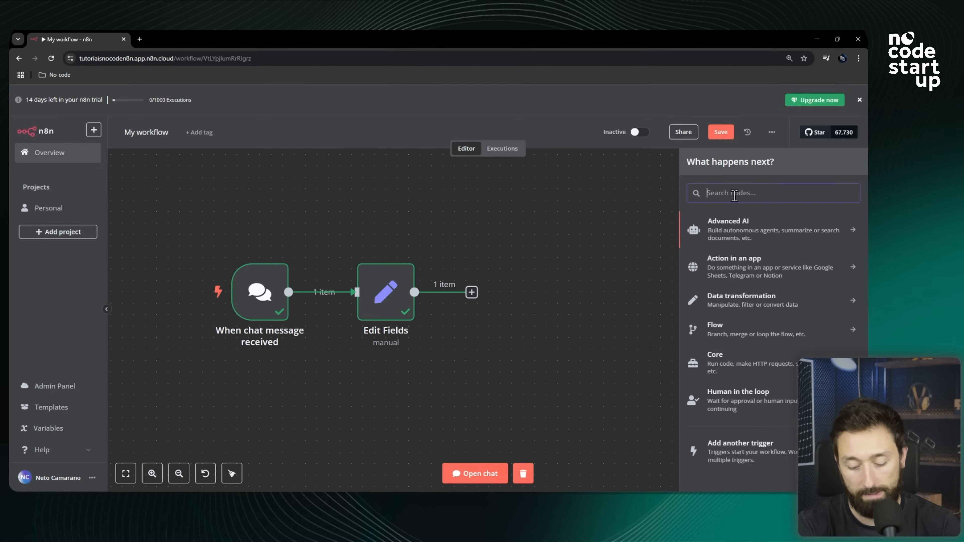
{"action": "type", "text": "gogl"}
{"action": "key", "text": "BackSpace"}
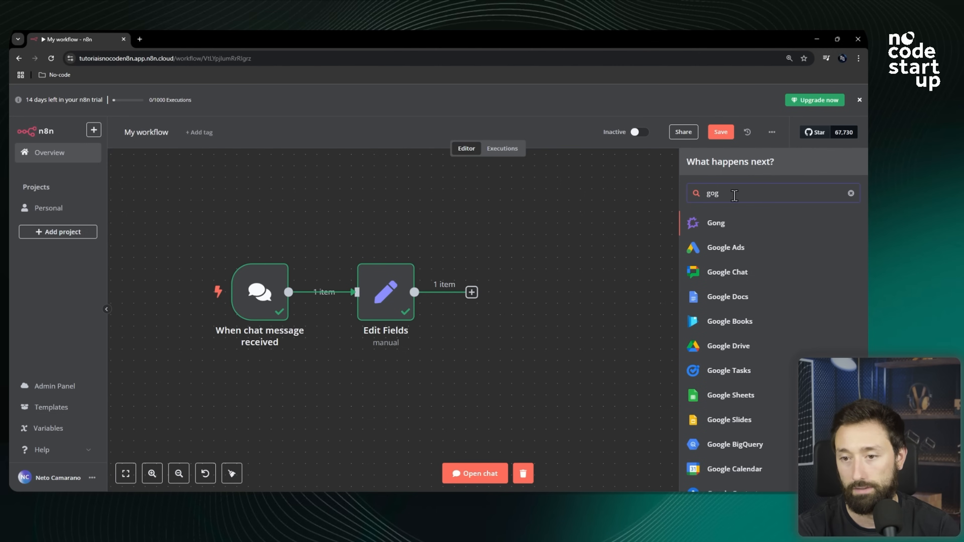
{"action": "type", "text": "hle"}
{"action": "key", "text": "BackSpace"}
{"action": "key", "text": "BackSpace"}
{"action": "key", "text": "BackSpace"}
{"action": "key", "text": "BackSpace"}
{"action": "key", "text": "BackSpace"}
{"action": "key", "text": "BackSpace"}
{"action": "type", "text": "she"}
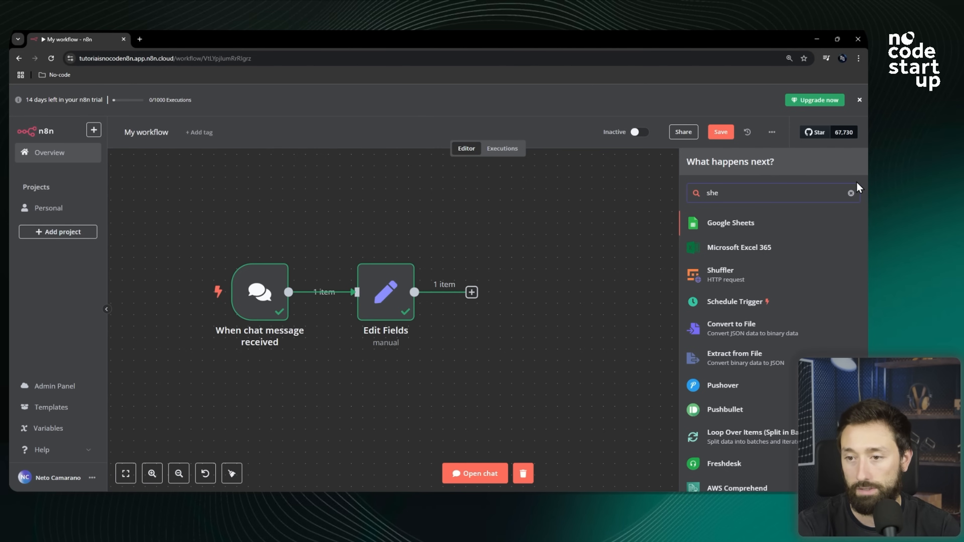
{"action": "left_click", "coordinate": [850, 193]}
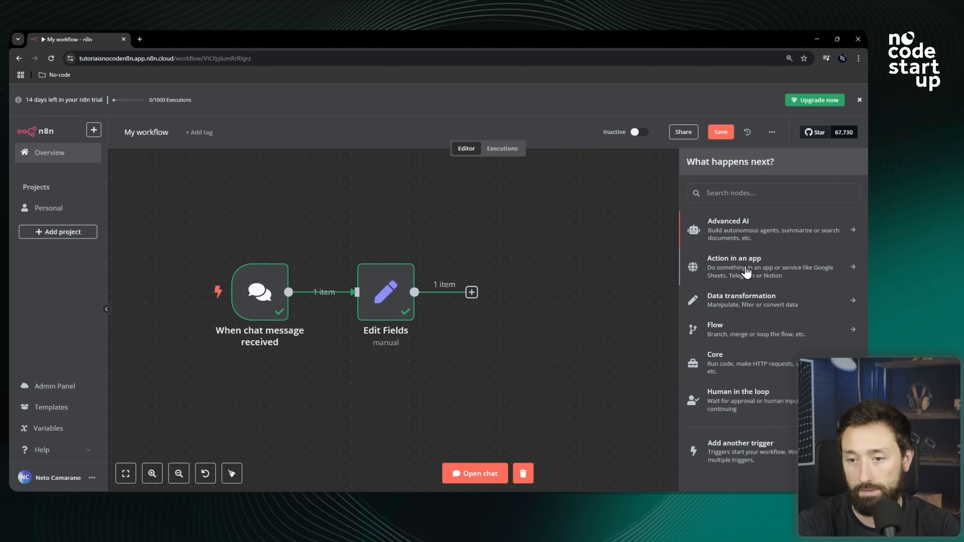
Add a Google Sheets node with the Append row in sheet action from the app actions, then return to the canvas.
{"action": "left_click", "coordinate": [747, 277]}
{"action": "scroll", "coordinate": [766, 270], "scroll_direction": "down", "scroll_amount": 20}
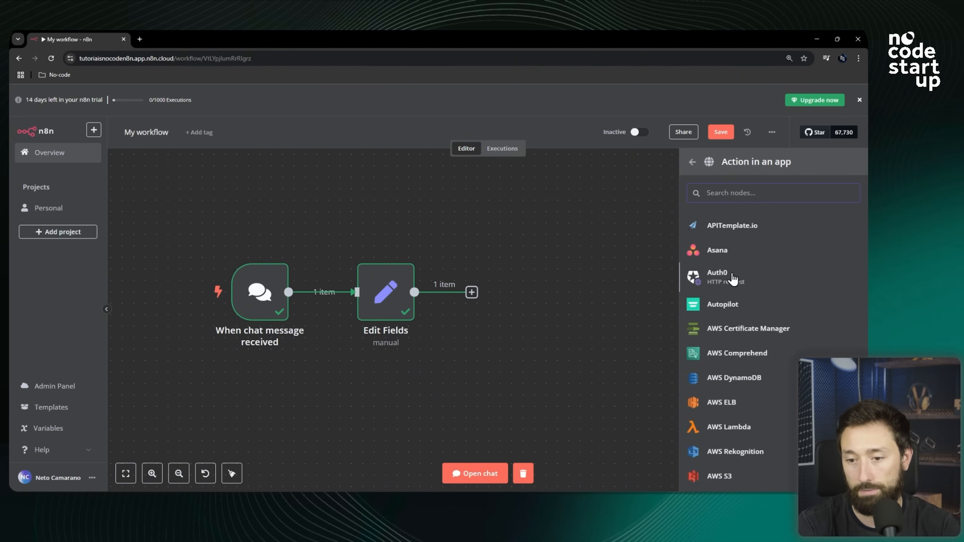
{"action": "left_click", "coordinate": [740, 192]}
{"action": "type", "text": "sheet"}
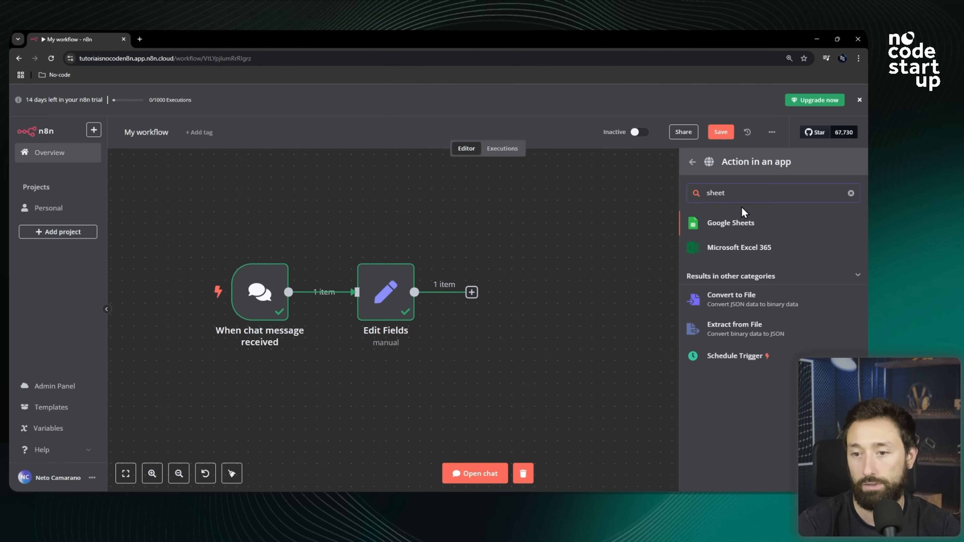
{"action": "left_click", "coordinate": [738, 220]}
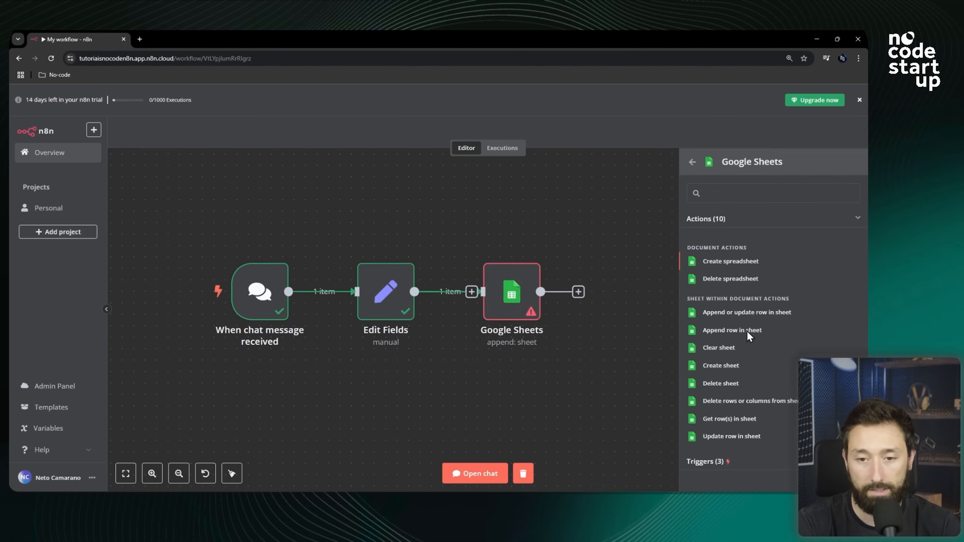
{"action": "left_click", "coordinate": [747, 336]}
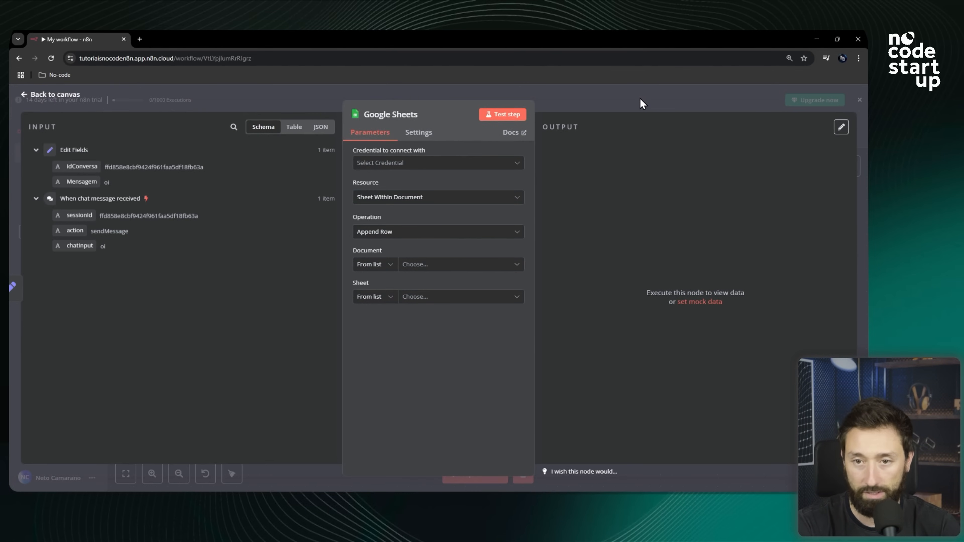
{"action": "left_click", "coordinate": [640, 97]}
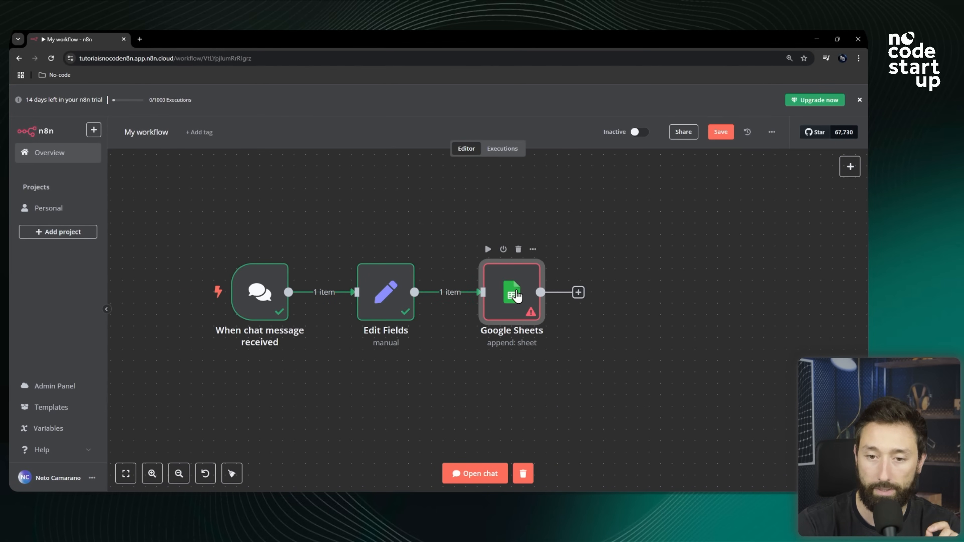
Open the Google Sheets node and create a new Google Sheets credential by signing in with the Google account and allowing access.
{"action": "double_click", "coordinate": [517, 295]}
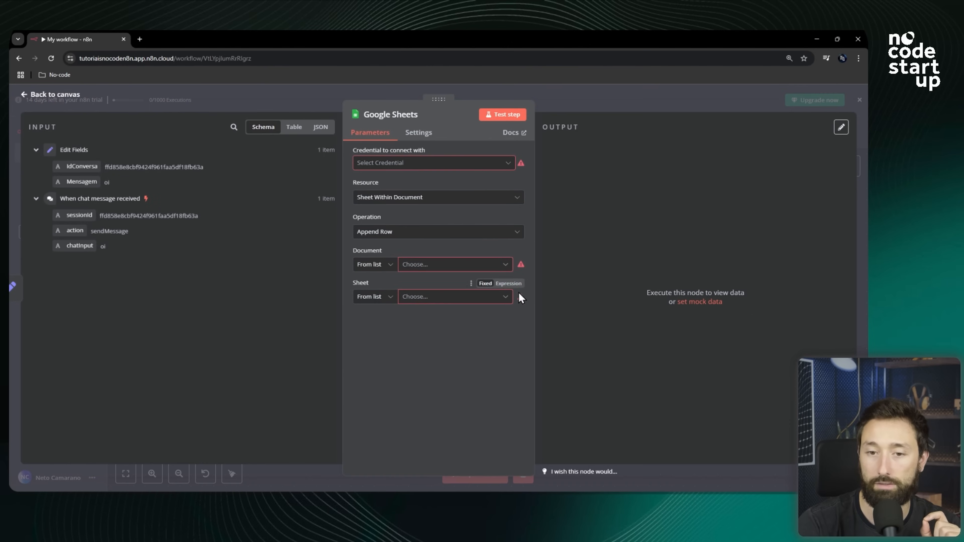
{"action": "left_click", "coordinate": [477, 170]}
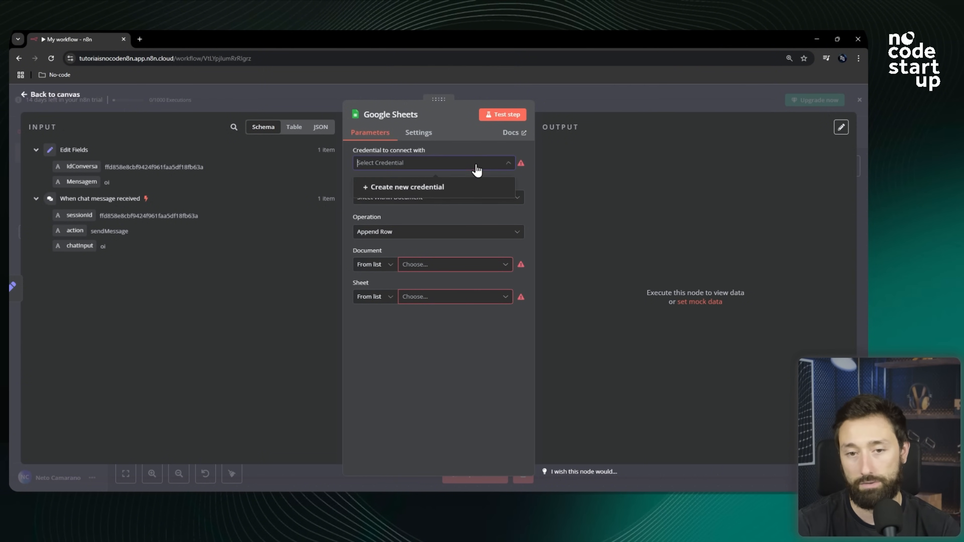
{"action": "left_click", "coordinate": [414, 192]}
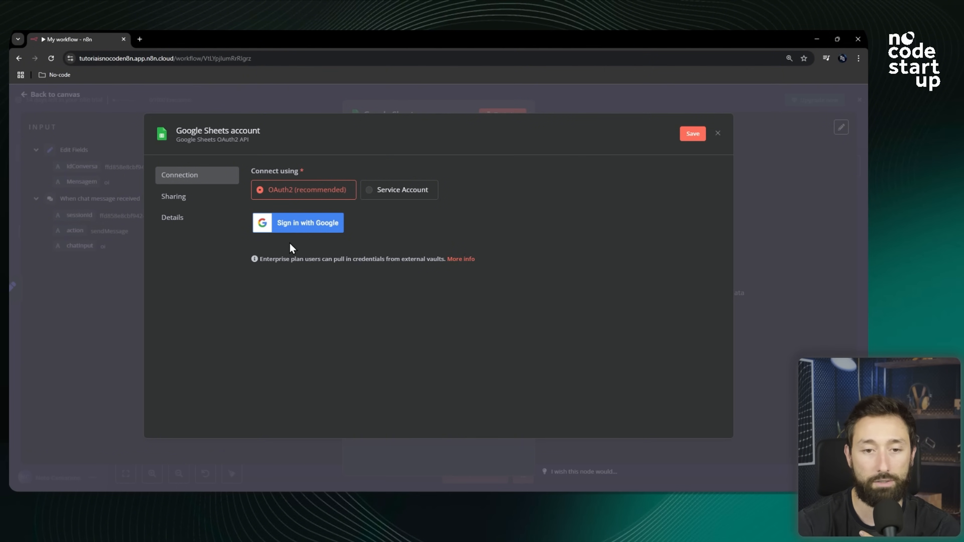
{"action": "left_click", "coordinate": [301, 226]}
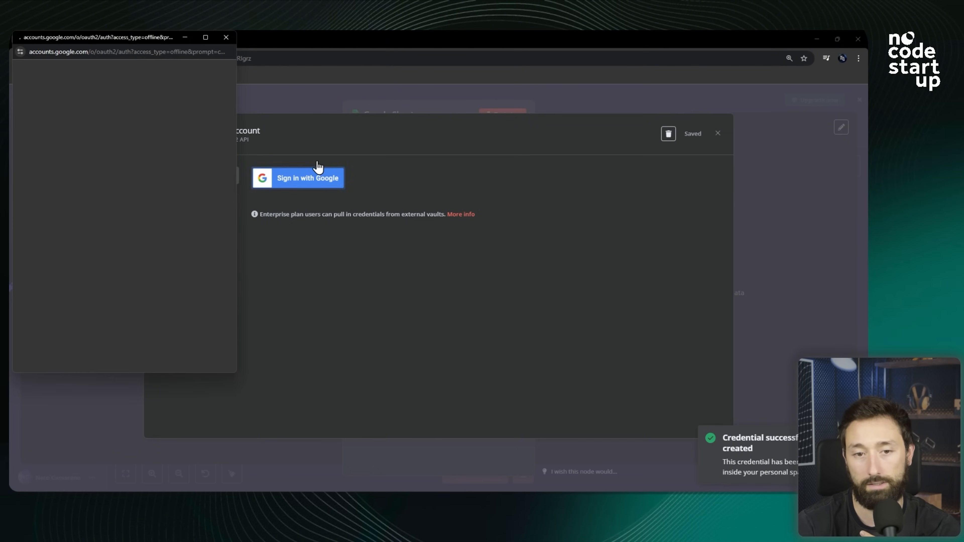
{"action": "left_click", "coordinate": [104, 197]}
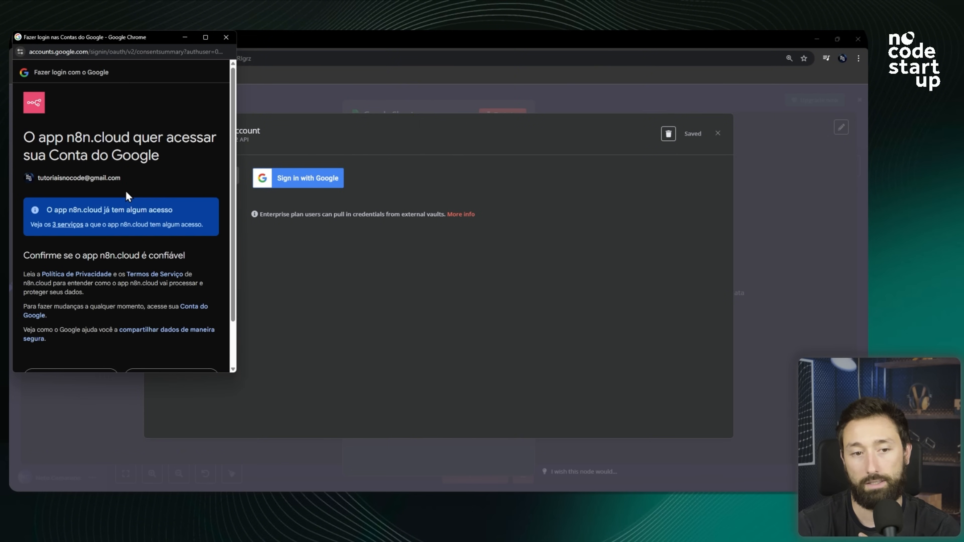
{"action": "scroll", "coordinate": [200, 162], "scroll_direction": "down", "scroll_amount": 1}
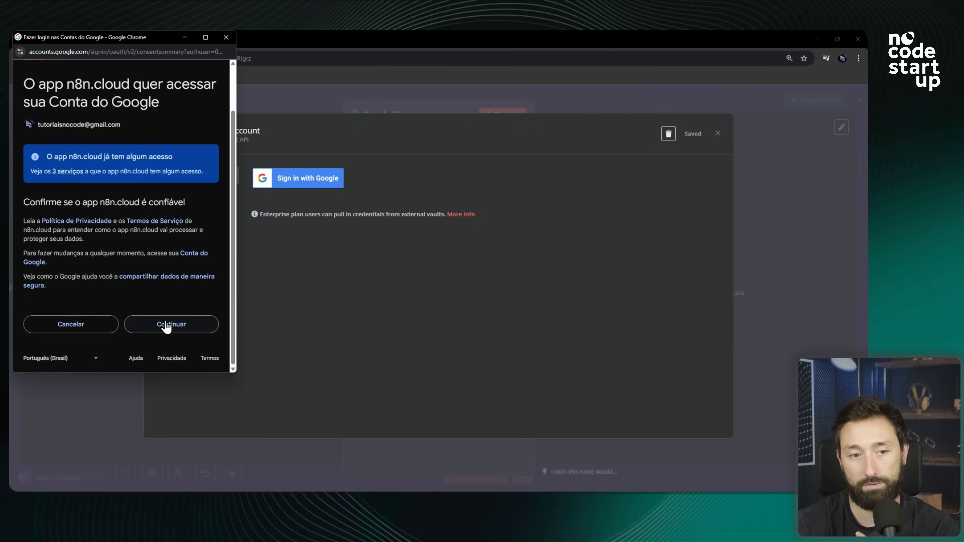
{"action": "left_click", "coordinate": [183, 327]}
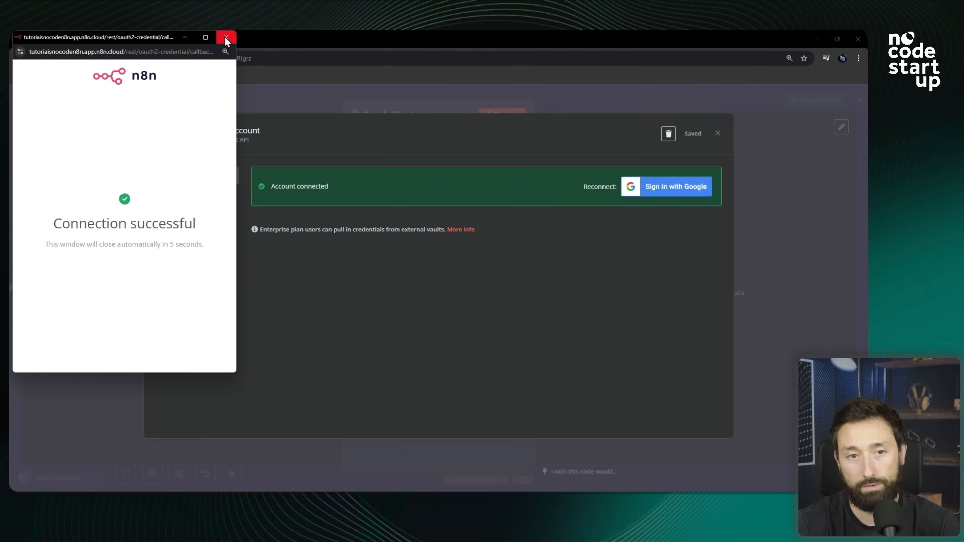
{"action": "left_click", "coordinate": [226, 38]}
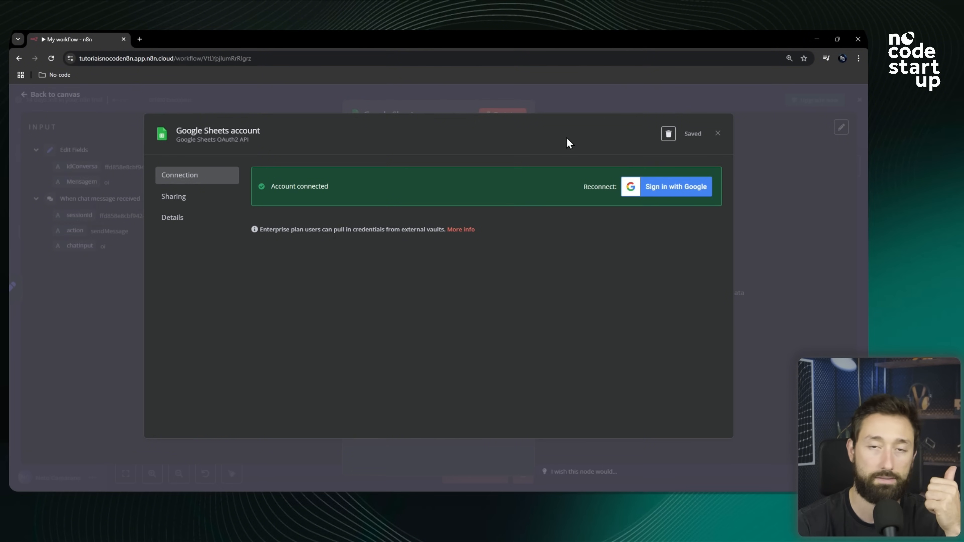
{"action": "left_click", "coordinate": [719, 133]}
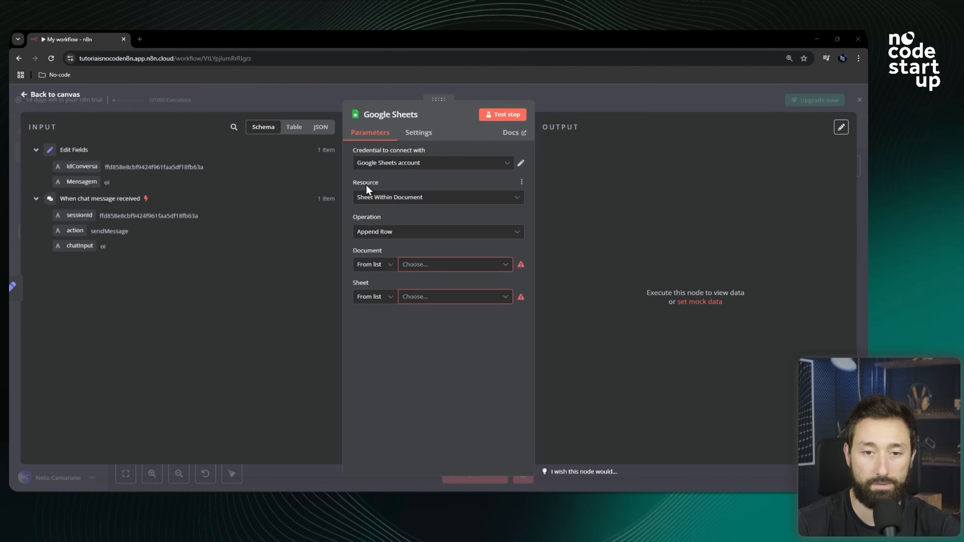
Review the Resource, Operation and Document options of the Google Sheets node.
{"action": "left_click", "coordinate": [405, 202]}
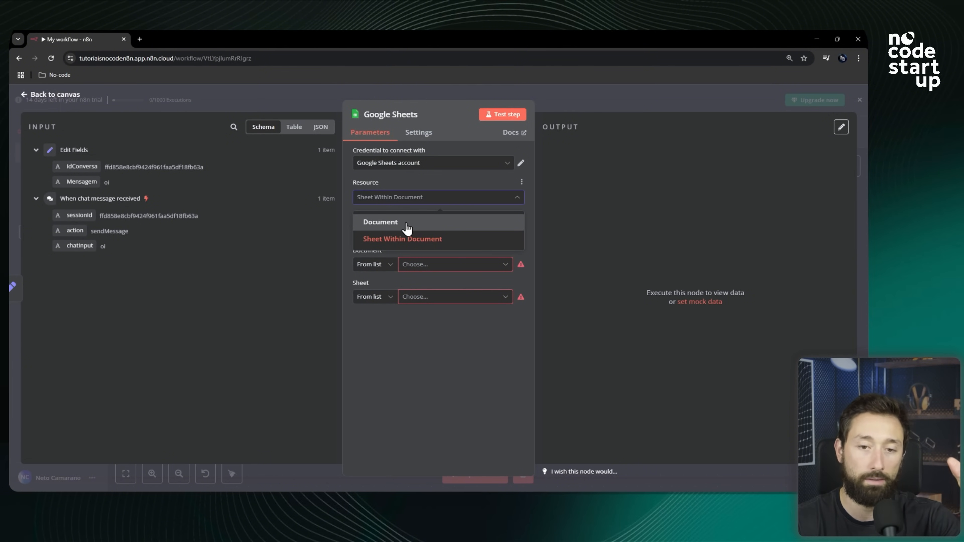
{"action": "left_click", "coordinate": [406, 241]}
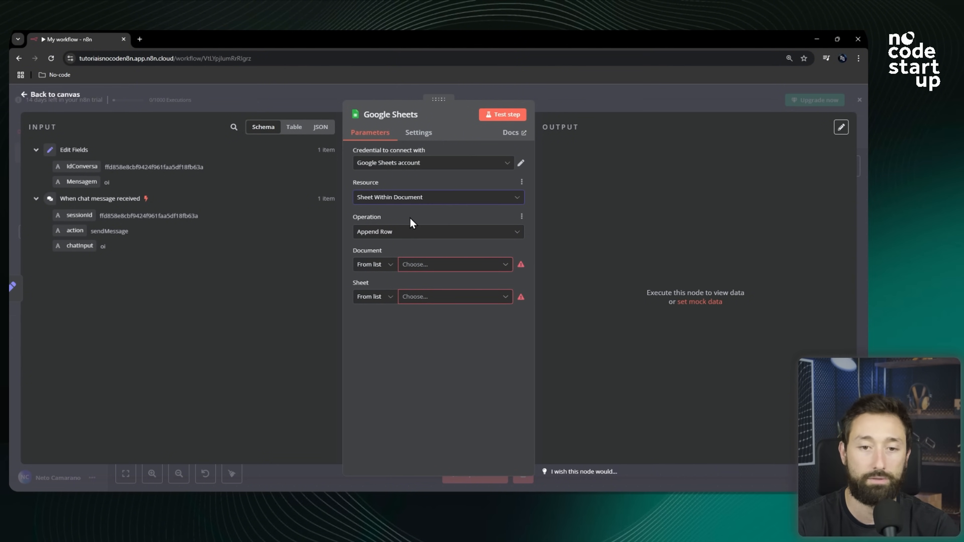
{"action": "left_click", "coordinate": [401, 234]}
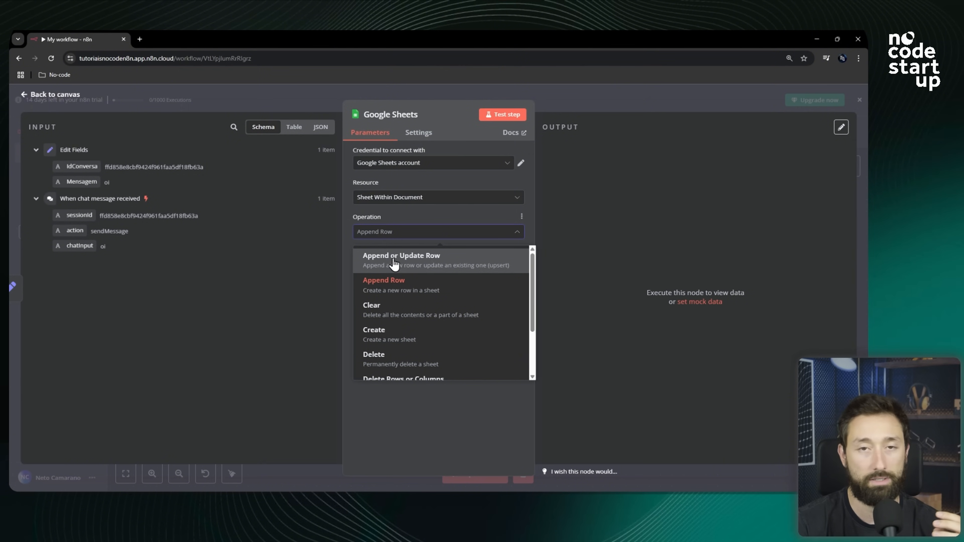
{"action": "left_click", "coordinate": [396, 219]}
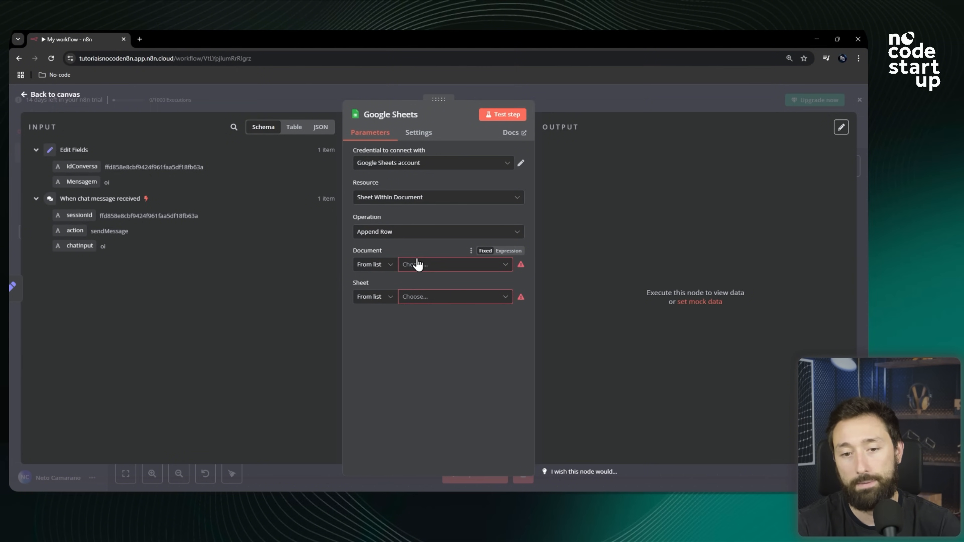
{"action": "left_click", "coordinate": [437, 266]}
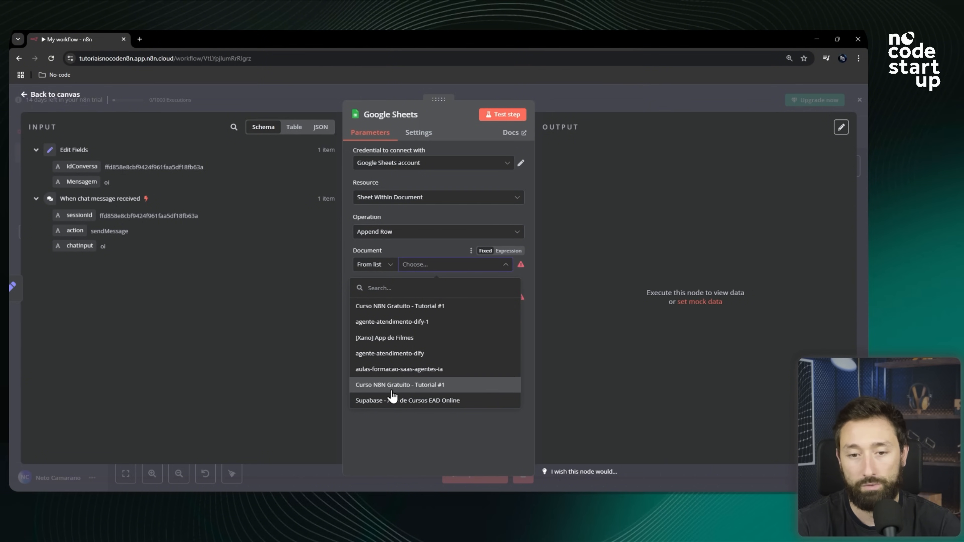
{"action": "left_click", "coordinate": [429, 249]}
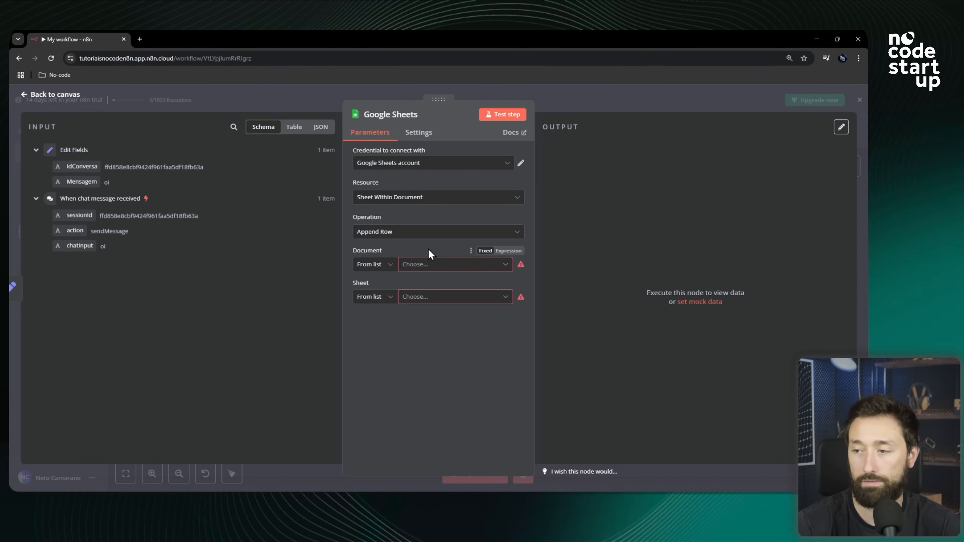
Switch to the spreadsheet and examine its title, the Case 1 tab and the IdConversa and Mensagem column headers.
{"action": "key", "text": "alt+Tab"}
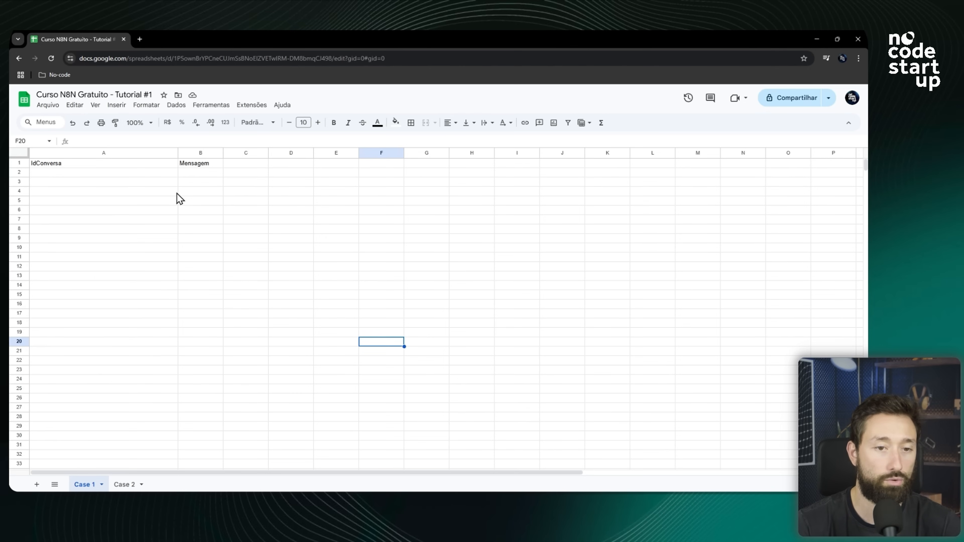
{"action": "left_click", "coordinate": [58, 94]}
{"action": "left_click_drag", "start_coordinate": [53, 95], "coordinate": [150, 95]}
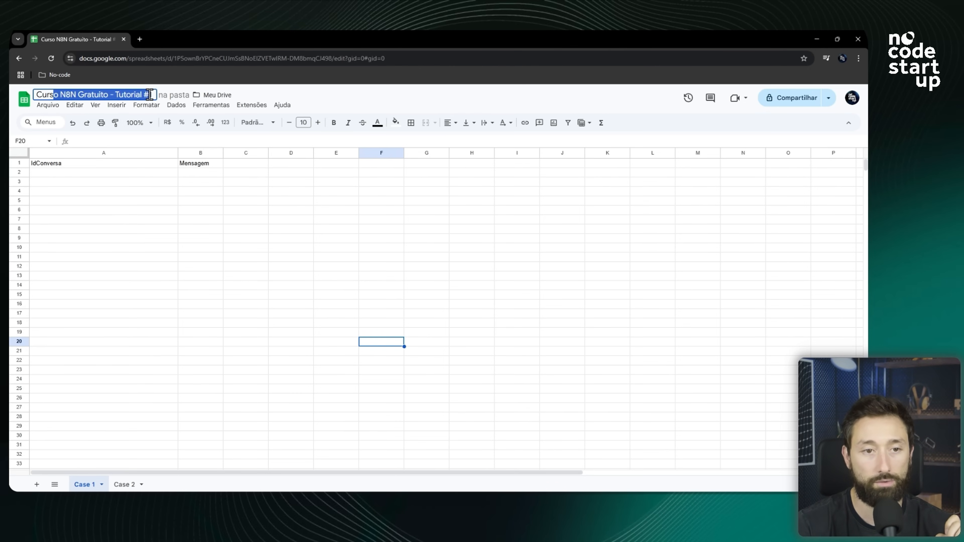
{"action": "left_click", "coordinate": [151, 94]}
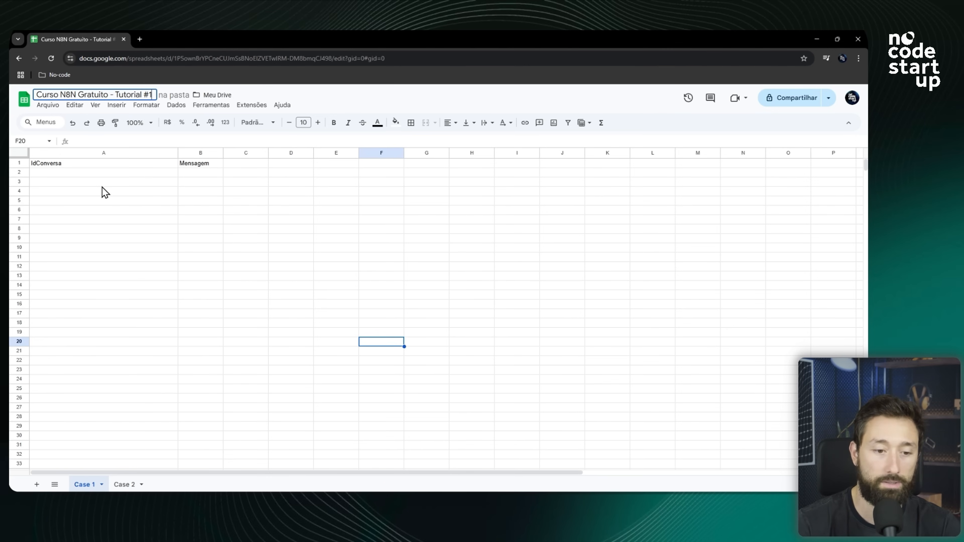
{"action": "left_click", "coordinate": [91, 486]}
{"action": "double_click", "coordinate": [91, 486]}
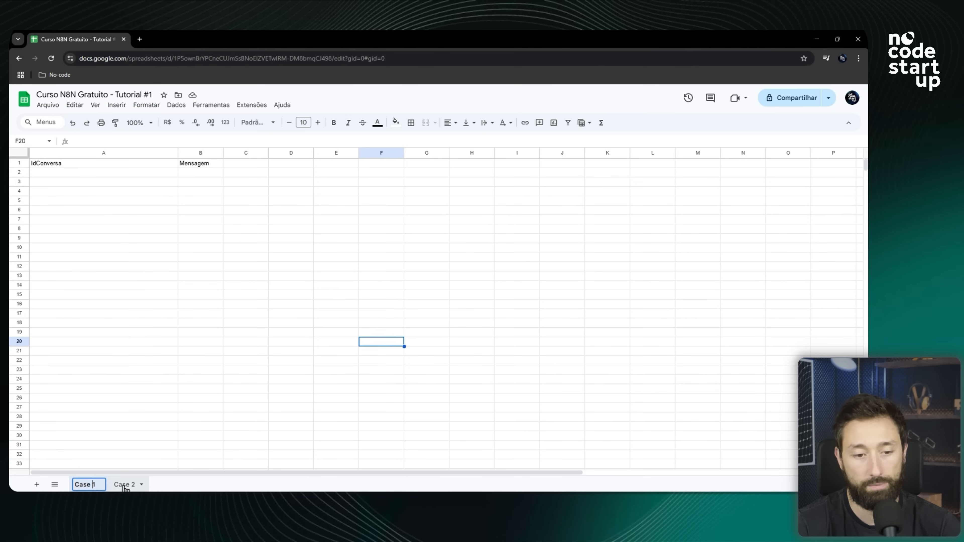
{"action": "left_click", "coordinate": [157, 259]}
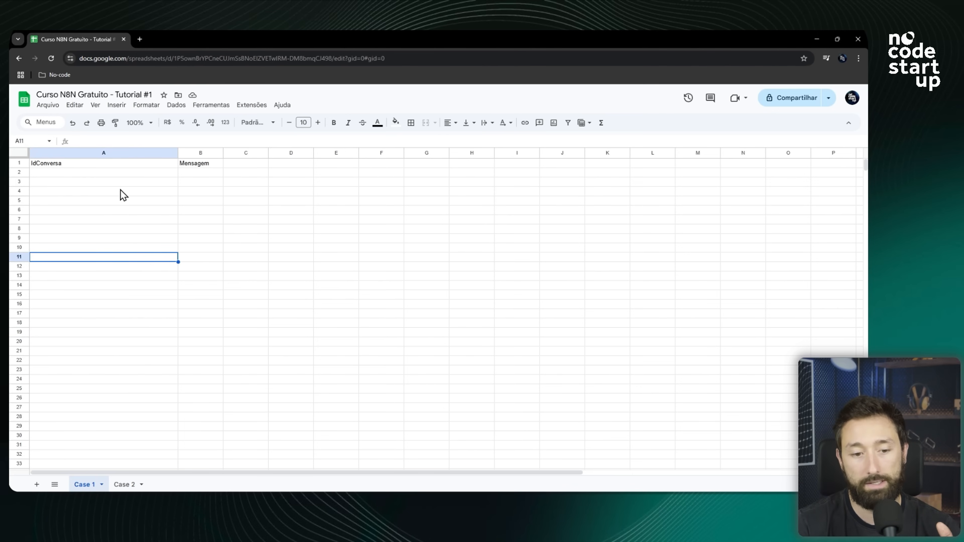
{"action": "left_click", "coordinate": [63, 164]}
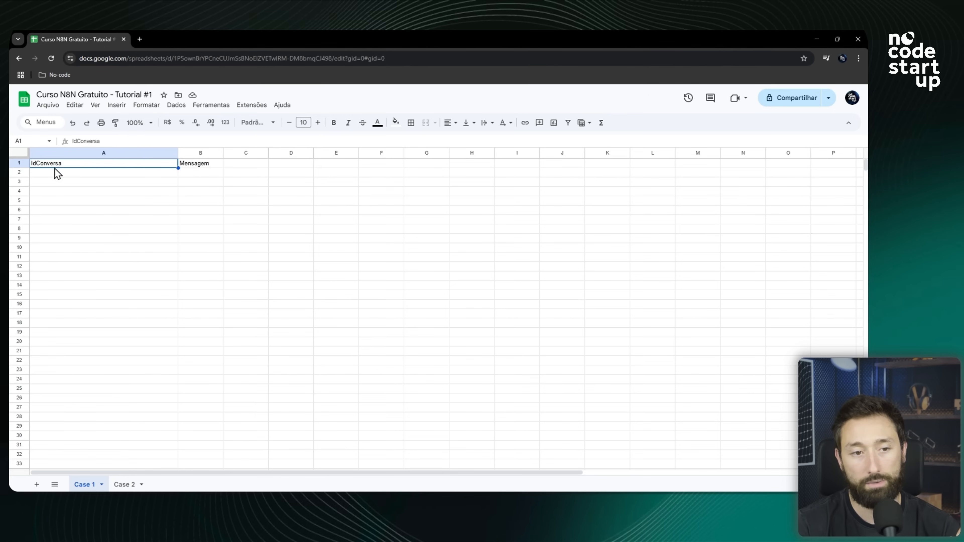
{"action": "left_click", "coordinate": [192, 164]}
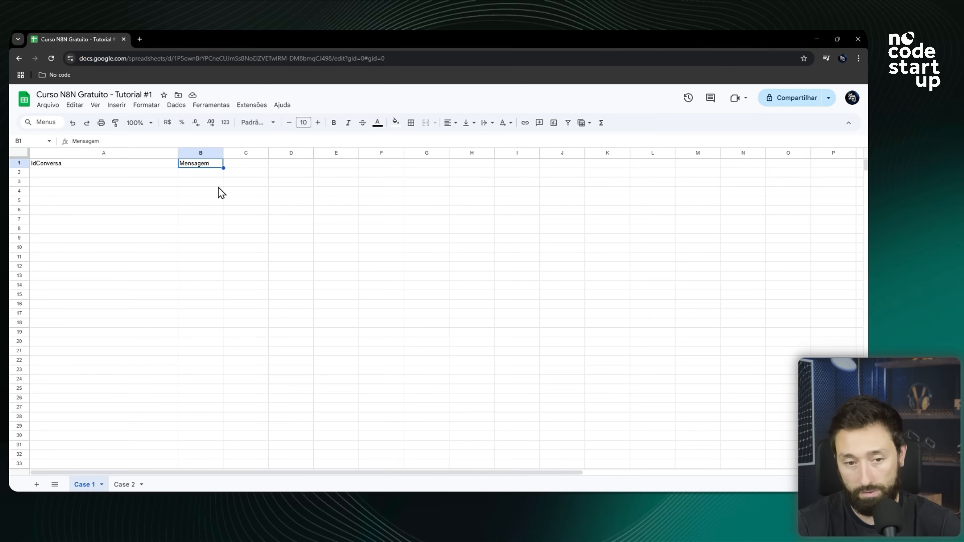
{"action": "key", "text": "alt+Tab"}
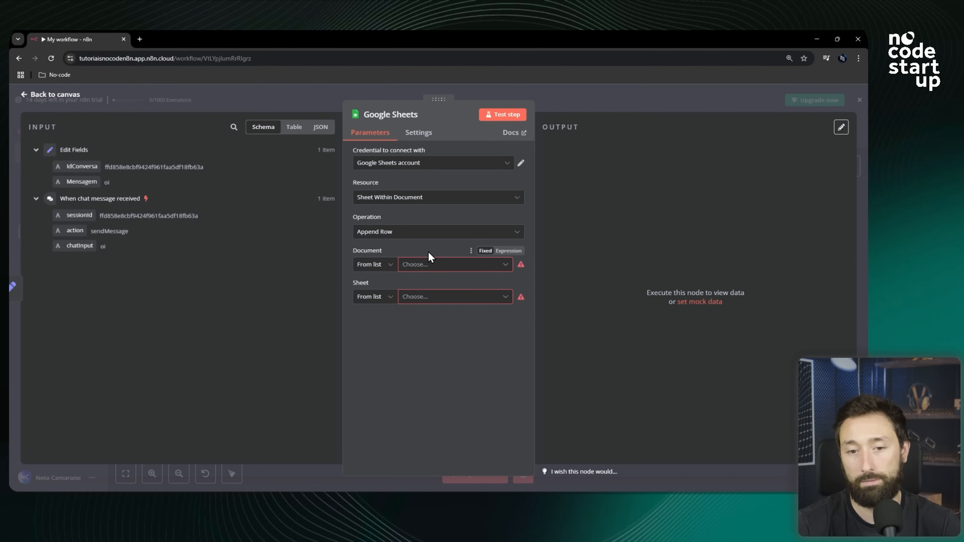
Set the node's Document to Curso N8N Gratuito - Tutorial #1 and its Sheet to Case 1.
{"action": "left_click", "coordinate": [431, 271]}
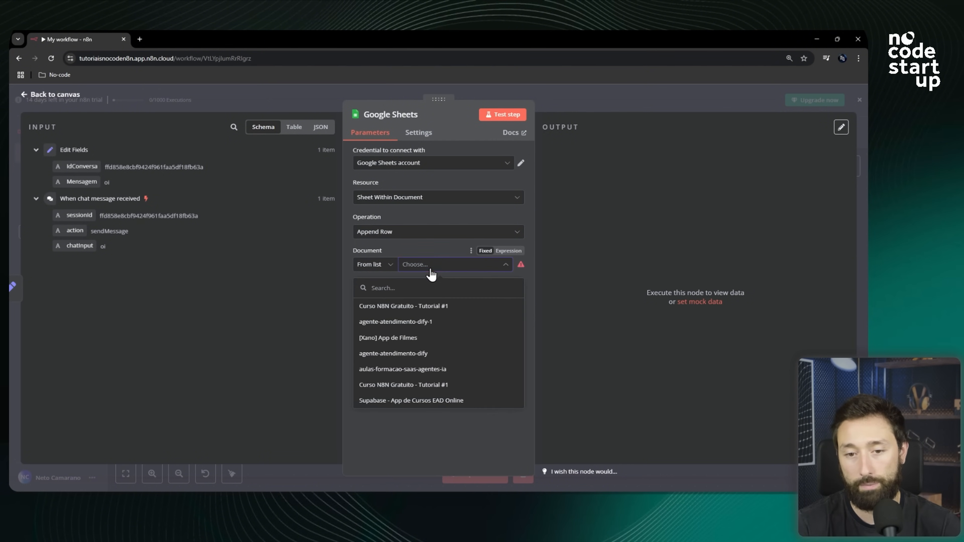
{"action": "left_click", "coordinate": [386, 288]}
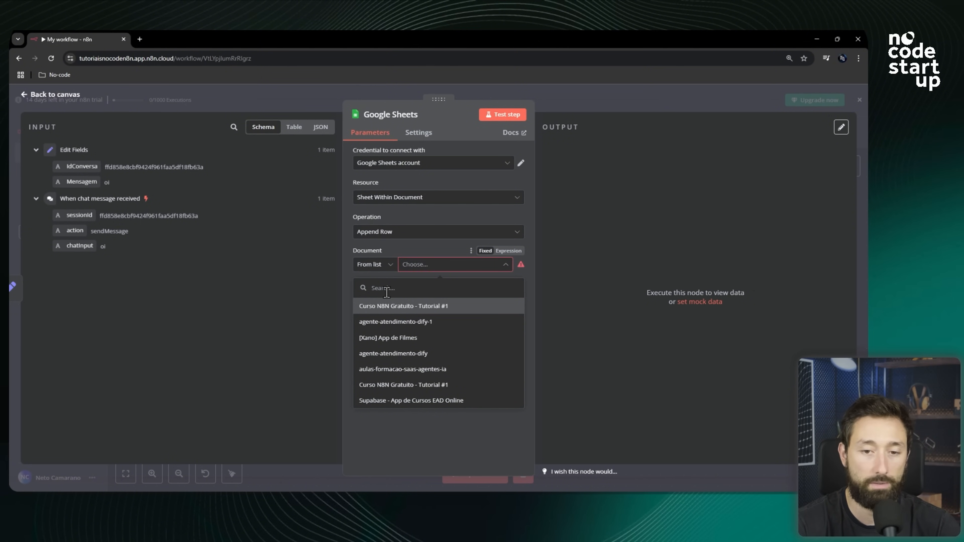
{"action": "left_click", "coordinate": [391, 309]}
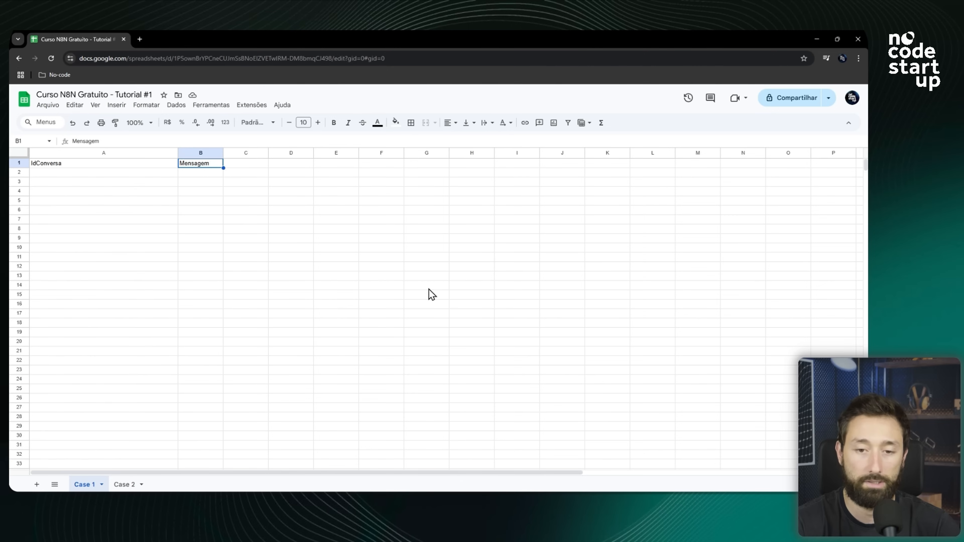
{"action": "left_click", "coordinate": [60, 94]}
{"action": "left_click_drag", "start_coordinate": [59, 95], "coordinate": [131, 94]}
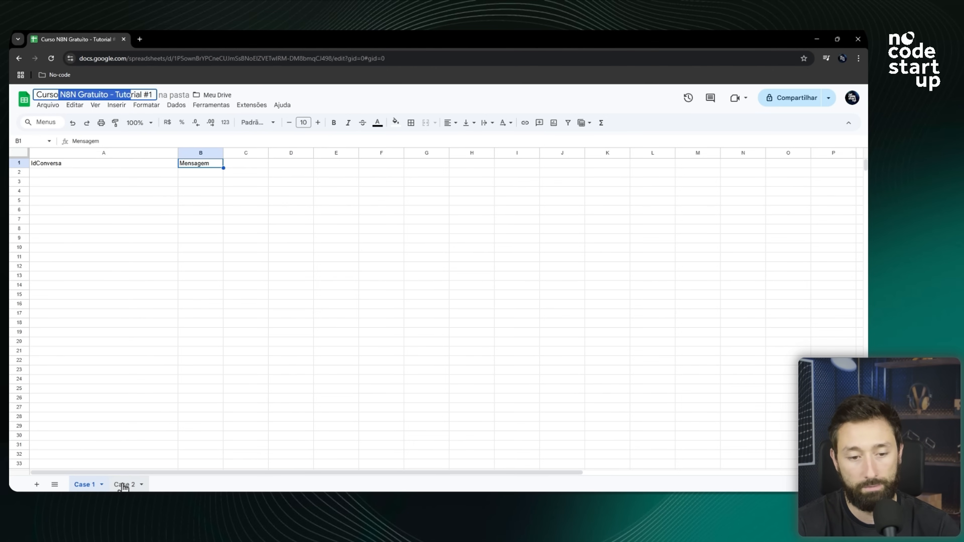
{"action": "key", "text": "alt+Tab"}
{"action": "left_click", "coordinate": [423, 303]}
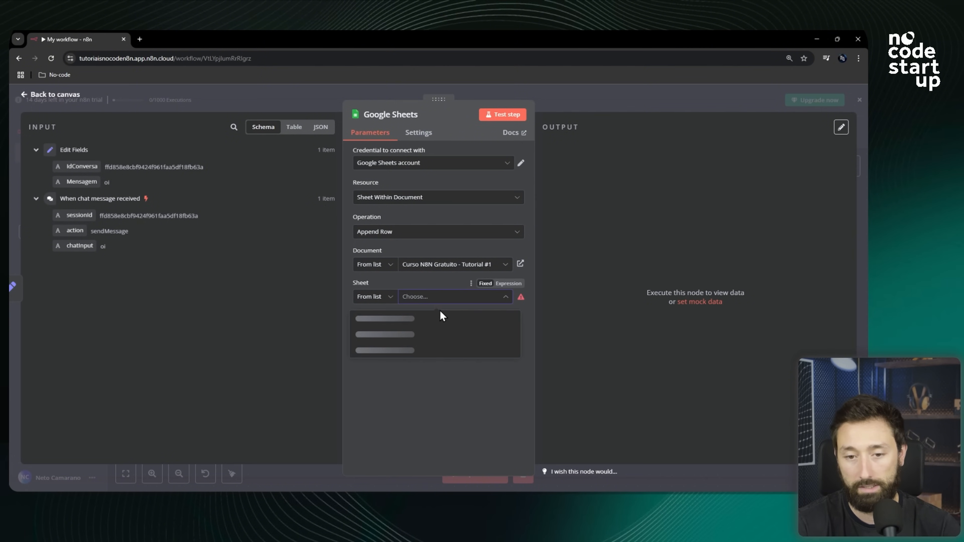
{"action": "left_click", "coordinate": [374, 323]}
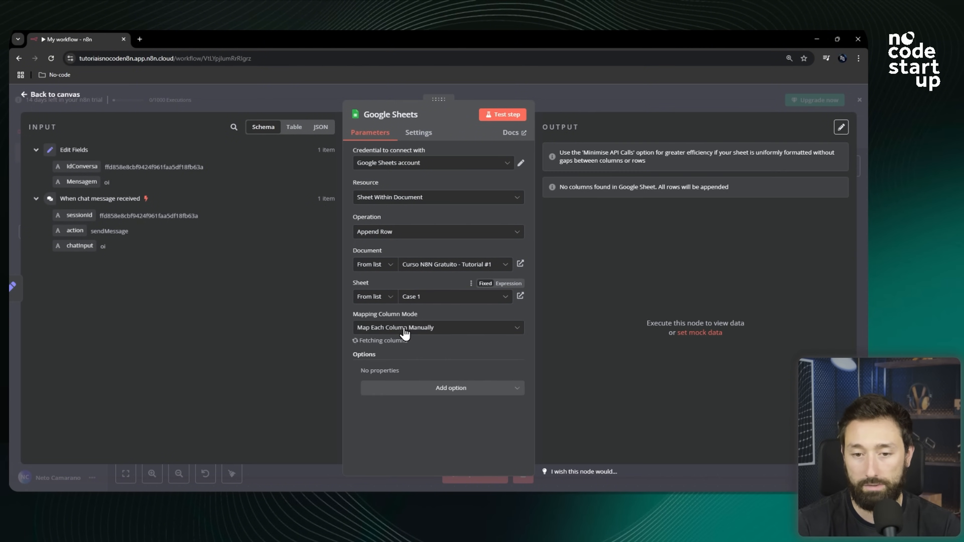
Map the Edit Fields IdConversa and Mensagem values into the sheet's IdConversa and Mensagem columns to send.
{"action": "scroll", "coordinate": [457, 313], "scroll_direction": "down", "scroll_amount": 1}
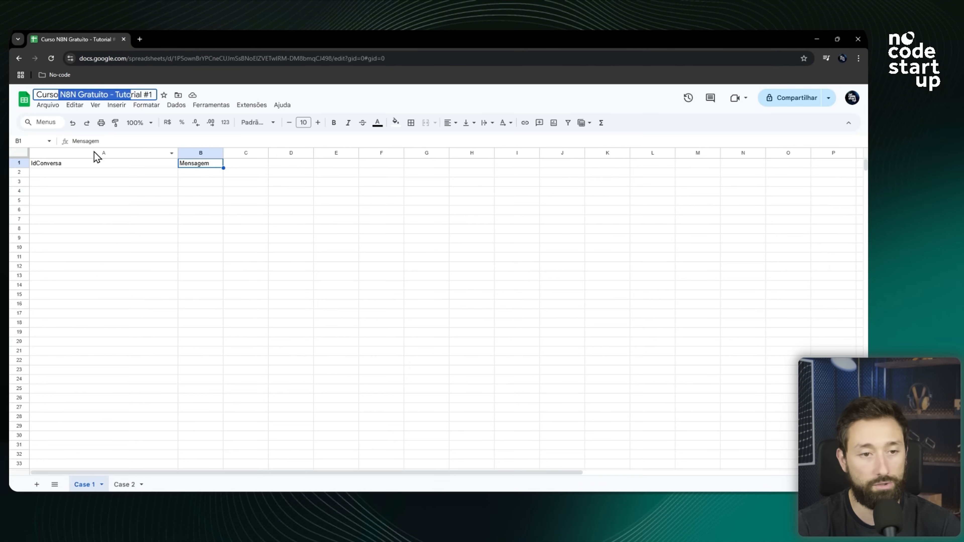
{"action": "left_click", "coordinate": [162, 193]}
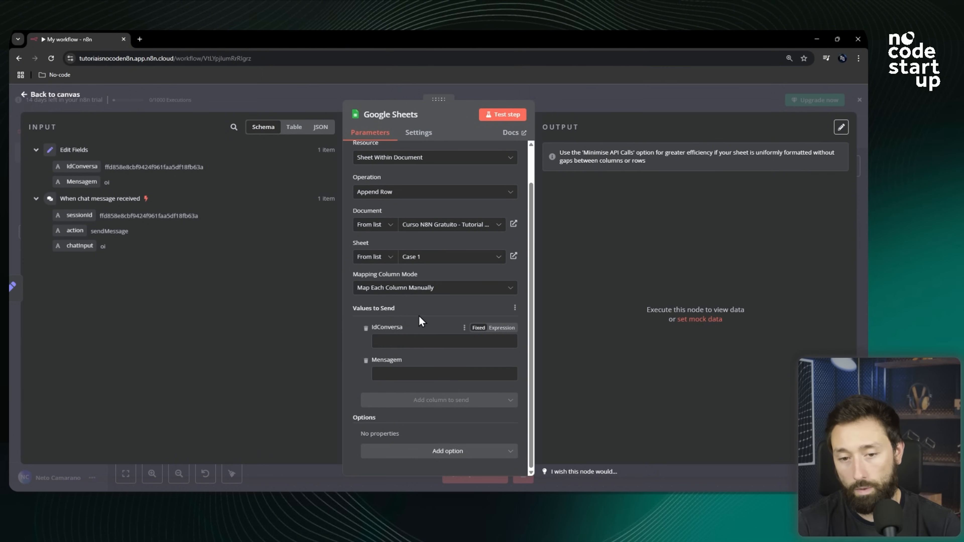
{"action": "scroll", "coordinate": [410, 329], "scroll_direction": "up", "scroll_amount": 2}
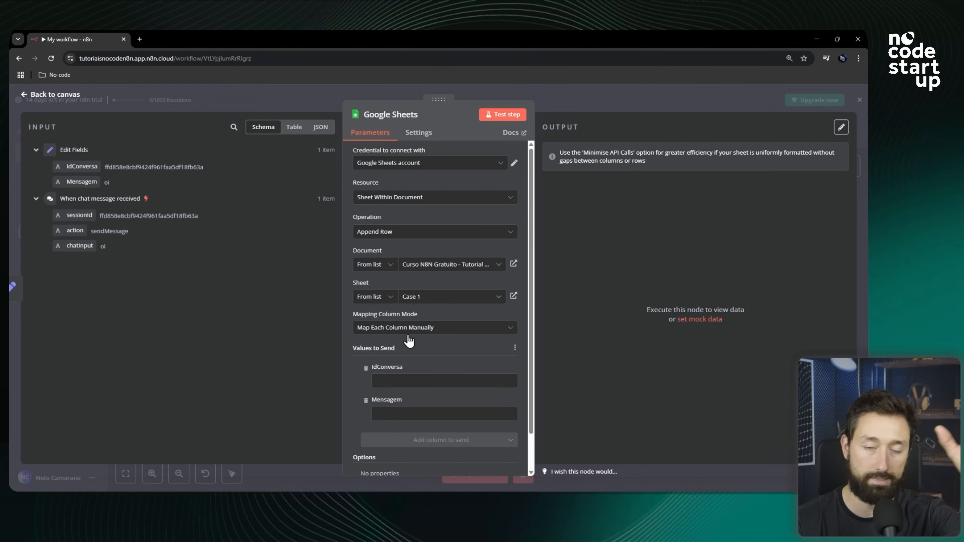
{"action": "scroll", "coordinate": [410, 341], "scroll_direction": "down", "scroll_amount": 2}
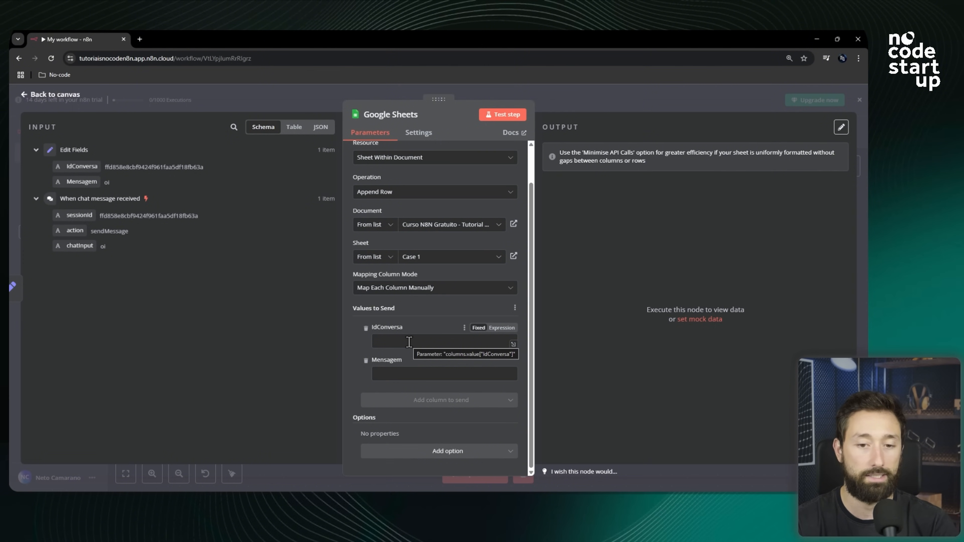
{"action": "left_click", "coordinate": [409, 342]}
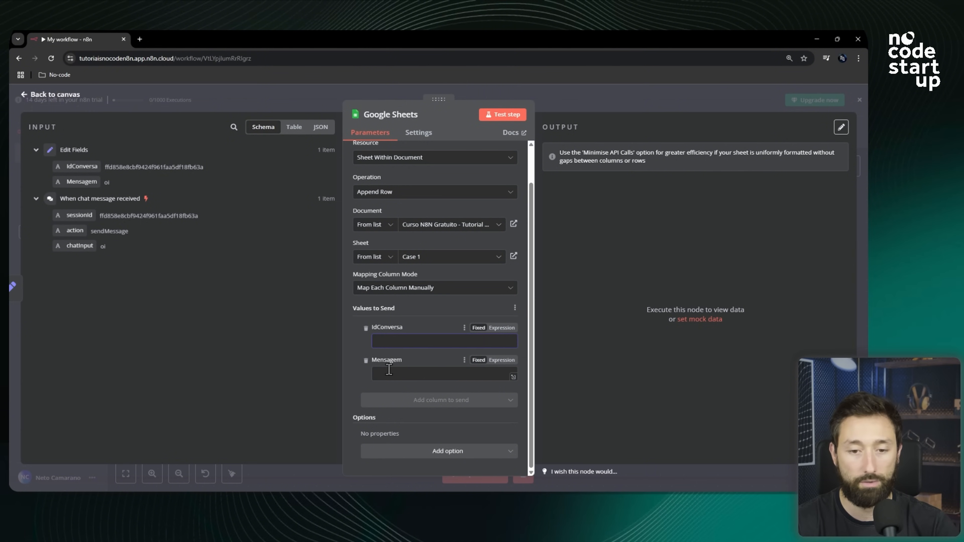
{"action": "left_click", "coordinate": [403, 374]}
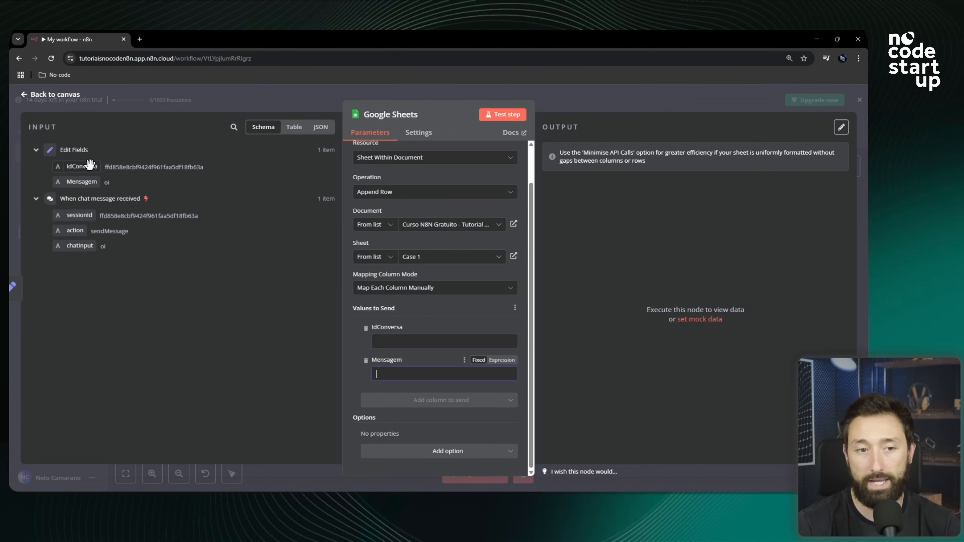
{"action": "left_click", "coordinate": [36, 198]}
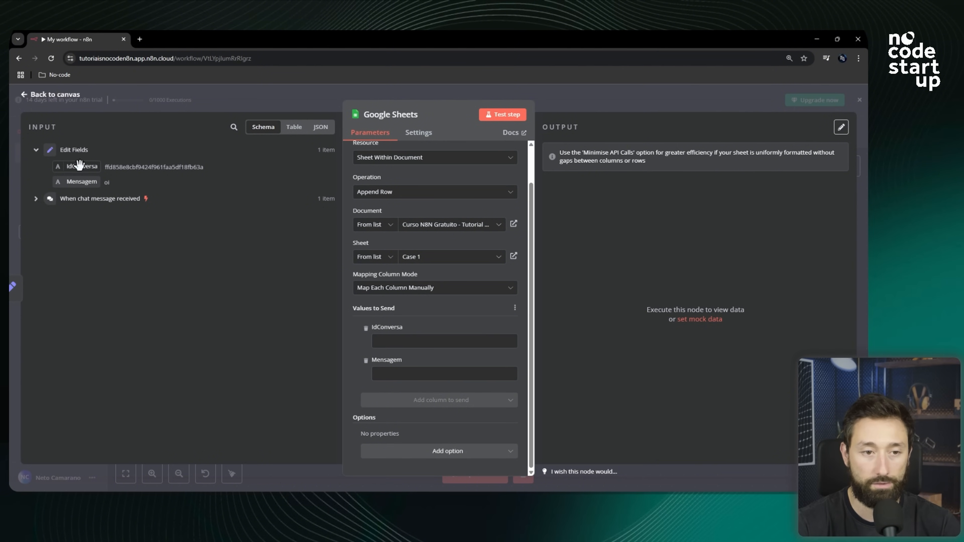
{"action": "left_click_drag", "start_coordinate": [72, 166], "coordinate": [398, 340]}
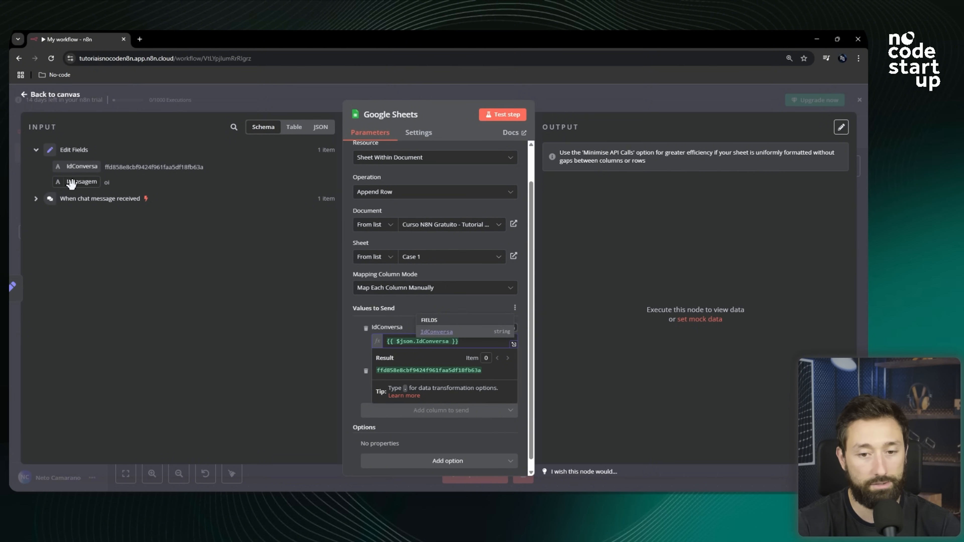
{"action": "left_click_drag", "start_coordinate": [72, 184], "coordinate": [391, 383]}
{"action": "left_click", "coordinate": [356, 352]}
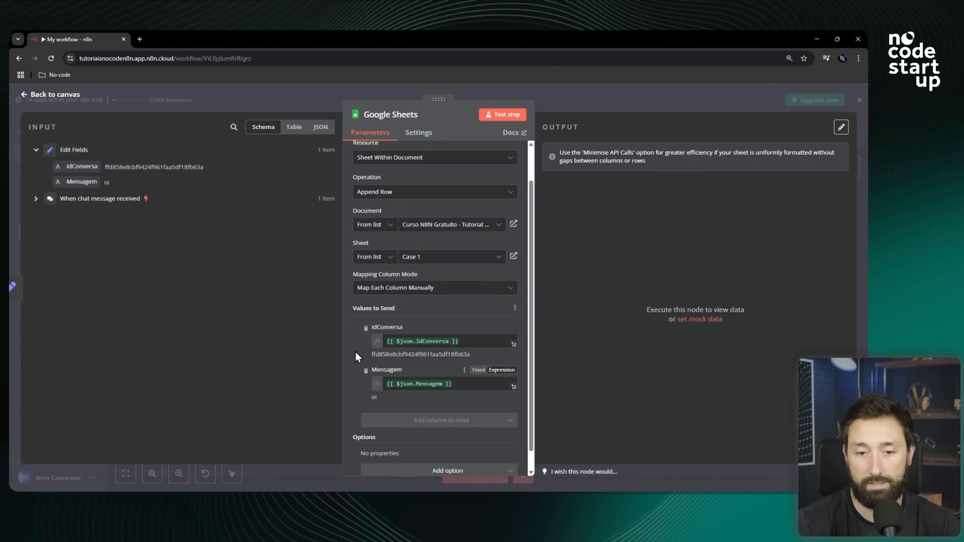
{"action": "scroll", "coordinate": [367, 315], "scroll_direction": "down", "scroll_amount": 1}
{"action": "scroll", "coordinate": [505, 275], "scroll_direction": "up", "scroll_amount": 1}
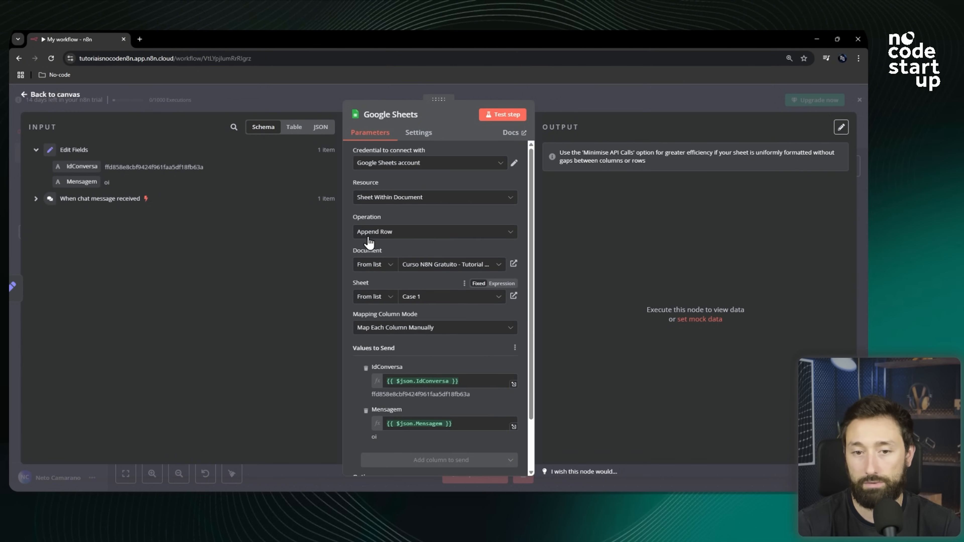
Run a test of the Google Sheets step.
{"action": "left_click", "coordinate": [501, 119]}
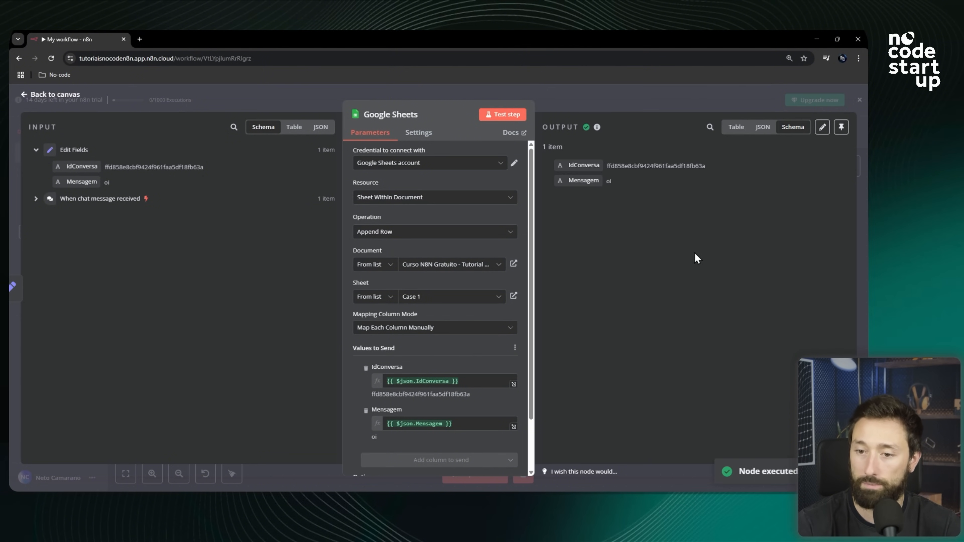
{"action": "left_click_drag", "start_coordinate": [703, 167], "coordinate": [551, 149]}
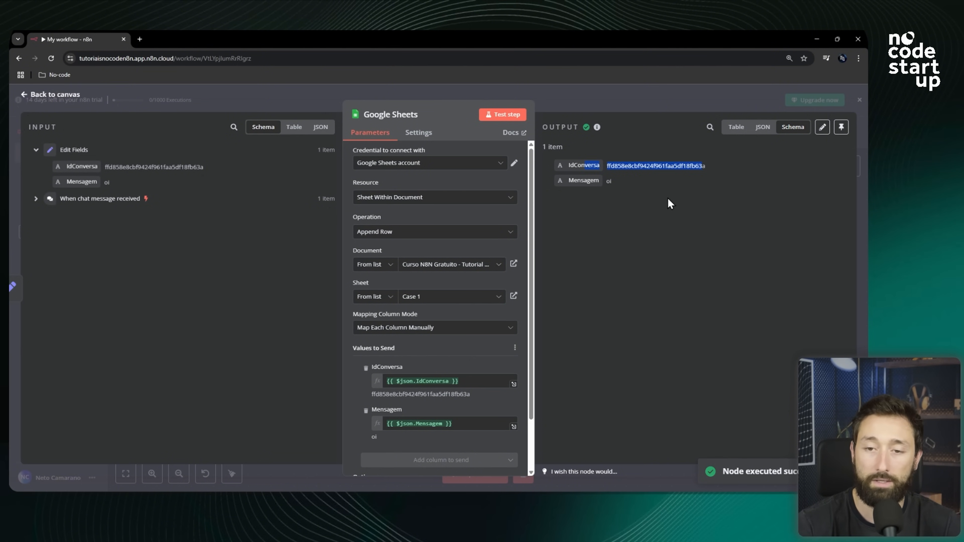
{"action": "left_click", "coordinate": [632, 165]}
Switch to the spreadsheet and inspect the IdConversa and Mensagem cells of the appended row.
{"action": "key", "text": "alt+Tab"}
{"action": "left_click", "coordinate": [212, 205]}
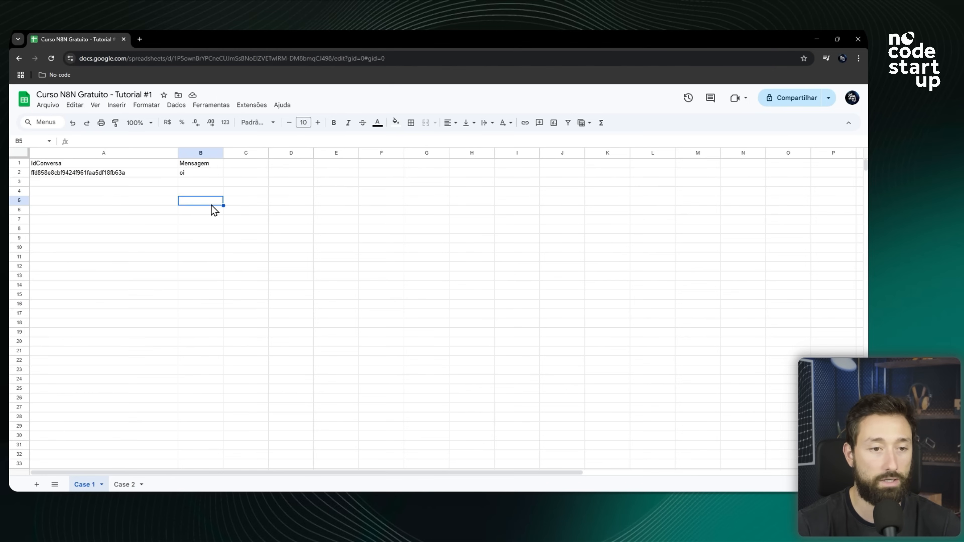
{"action": "left_click", "coordinate": [129, 174]}
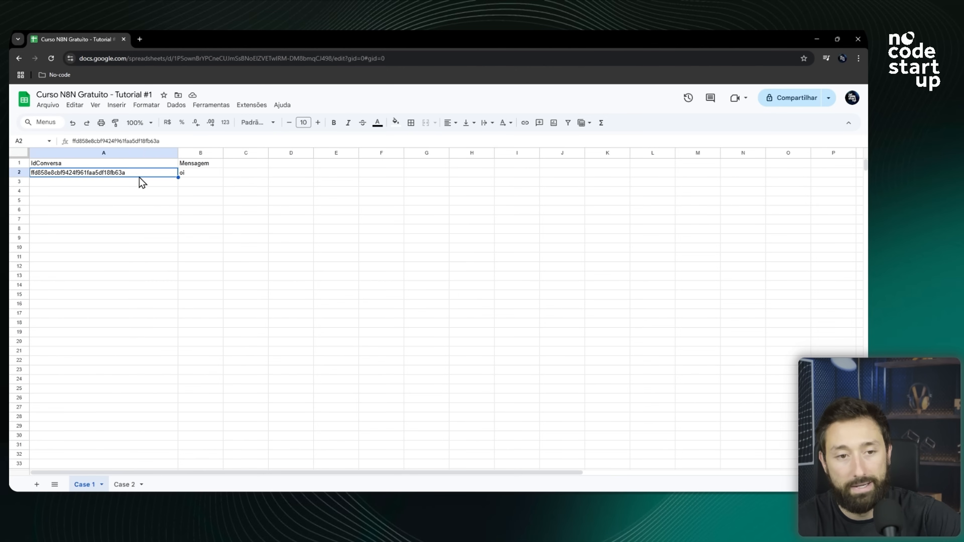
{"action": "left_click", "coordinate": [191, 173]}
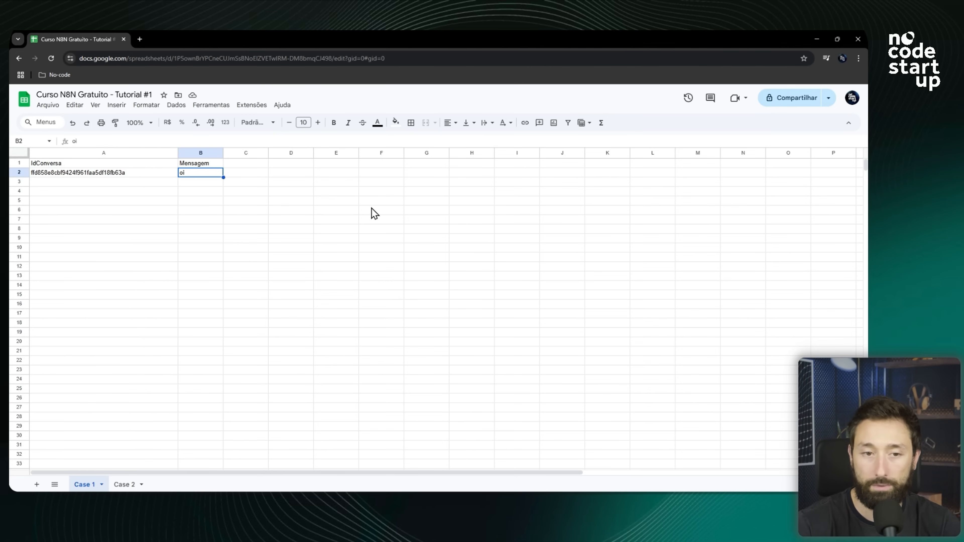
{"action": "key", "text": "alt+Tab"}
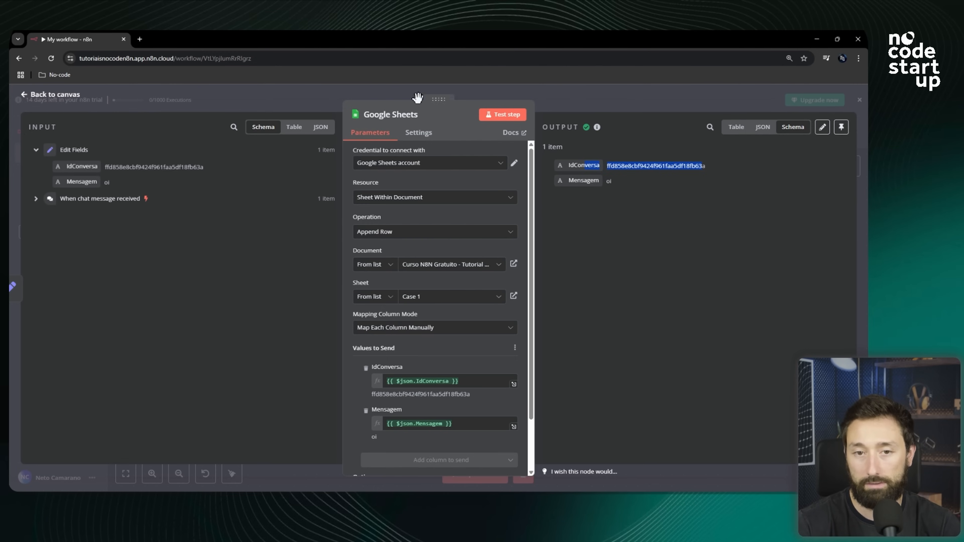
Return to the canvas, open the workflow chat and send the message "tudo bem?".
{"action": "left_click", "coordinate": [605, 101]}
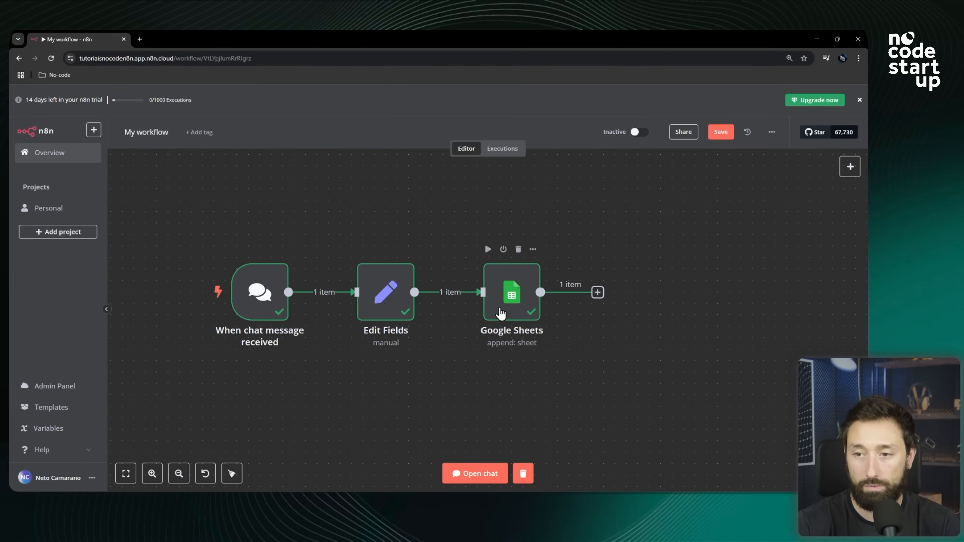
{"action": "left_click", "coordinate": [488, 479]}
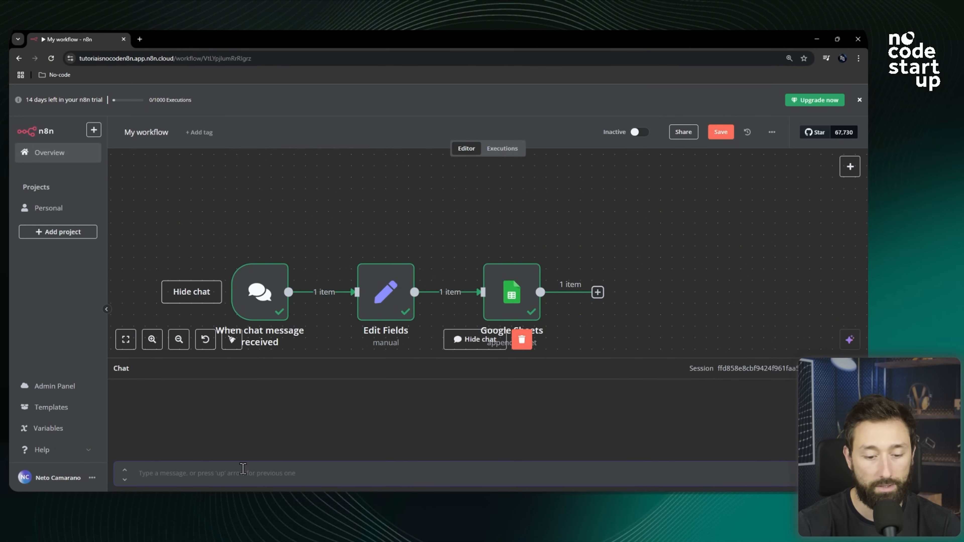
{"action": "type", "text": "tudo bem?"}
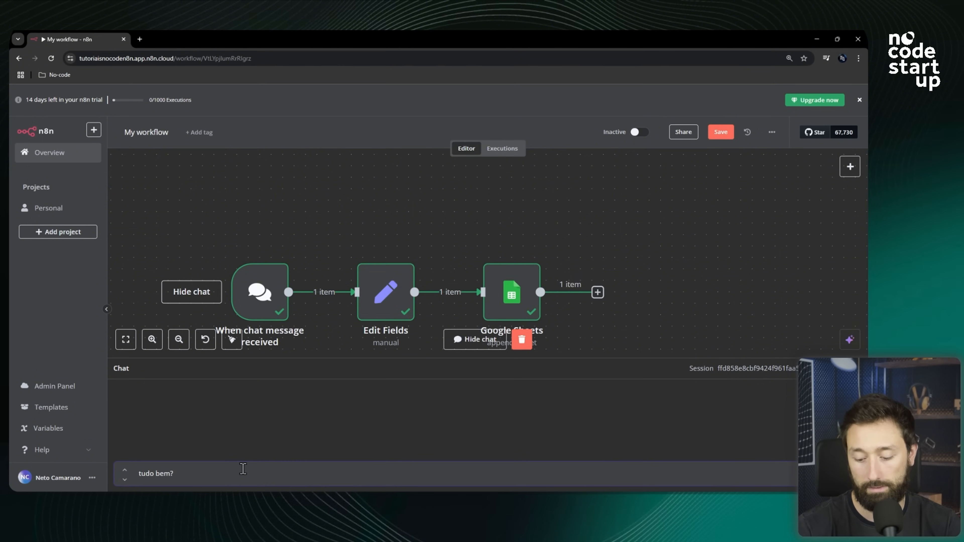
{"action": "key", "text": "Return"}
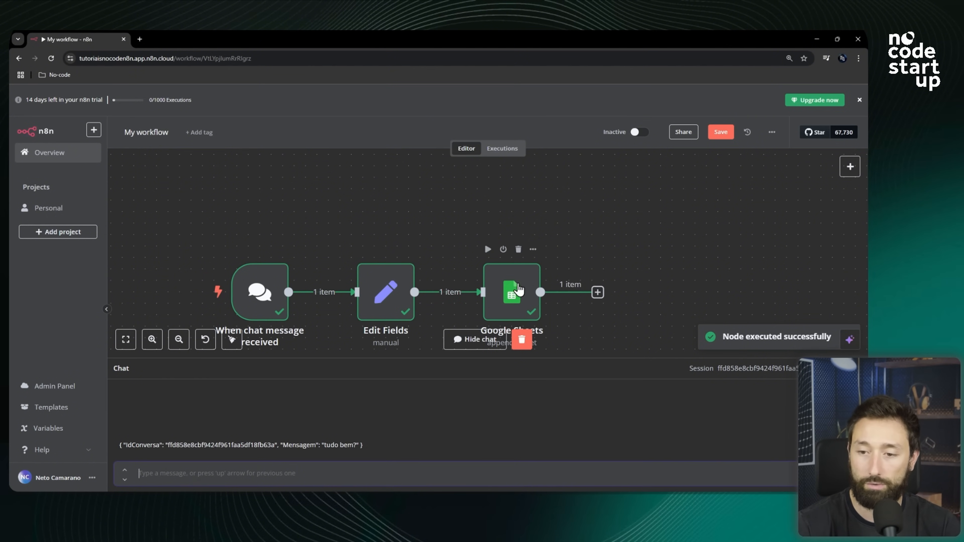
Inspect the Google Sheets node's output and the new row added to the spreadsheet.
{"action": "double_click", "coordinate": [533, 294]}
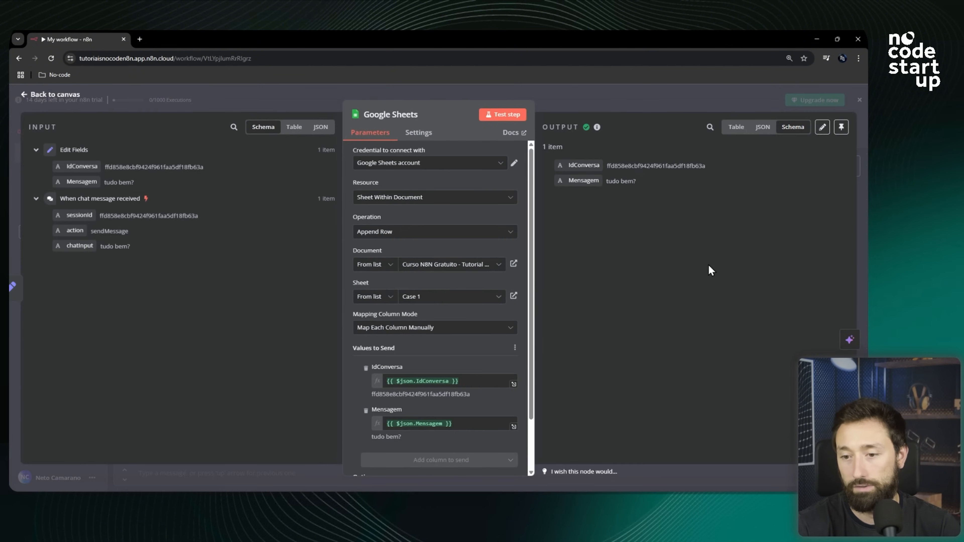
{"action": "left_click", "coordinate": [646, 96]}
{"action": "key", "text": "alt+Tab"}
{"action": "left_click", "coordinate": [255, 210]}
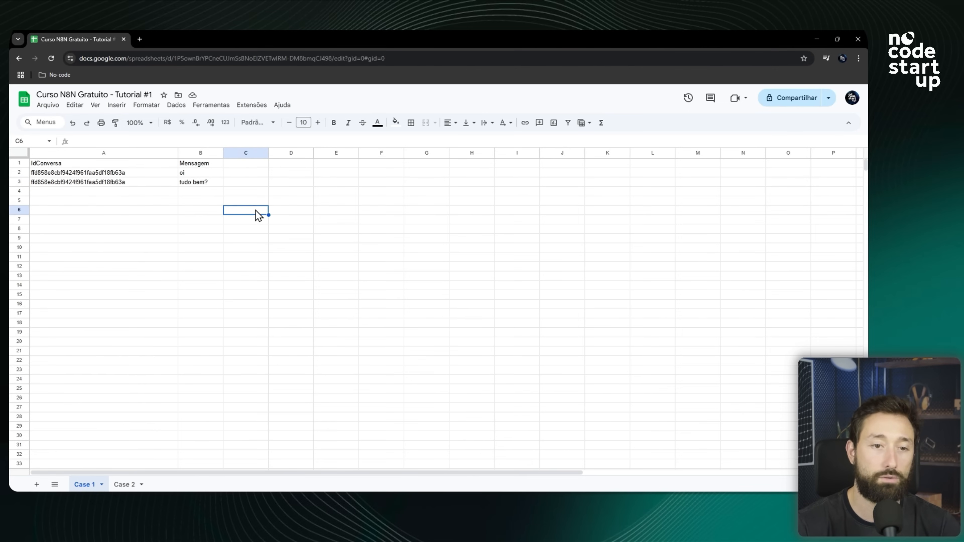
{"action": "left_click_drag", "start_coordinate": [97, 184], "coordinate": [209, 185]}
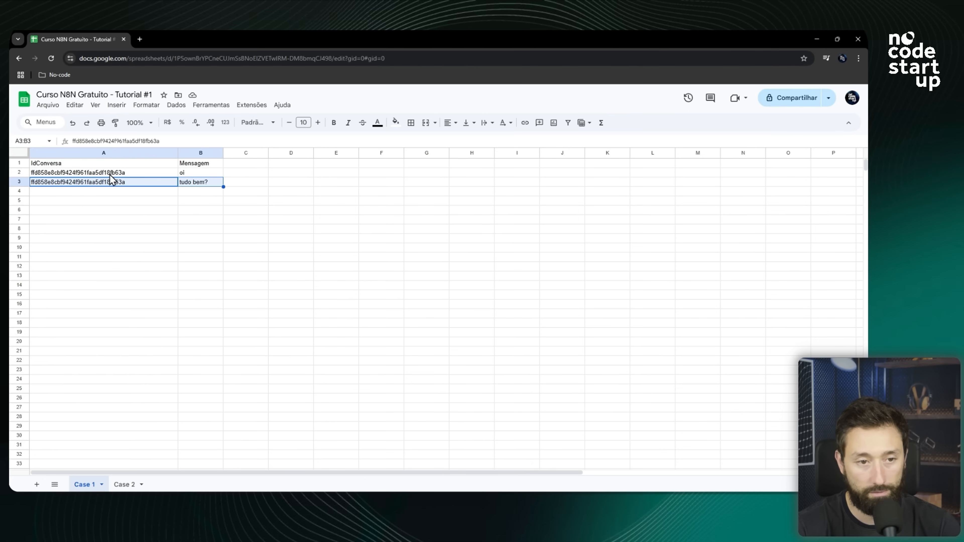
{"action": "left_click", "coordinate": [203, 184]}
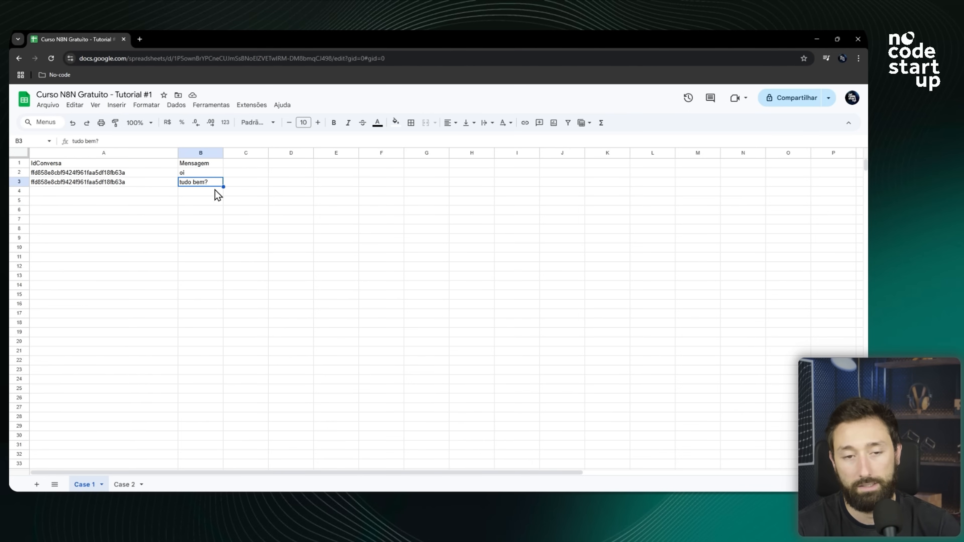
{"action": "key", "text": "alt+Tab"}
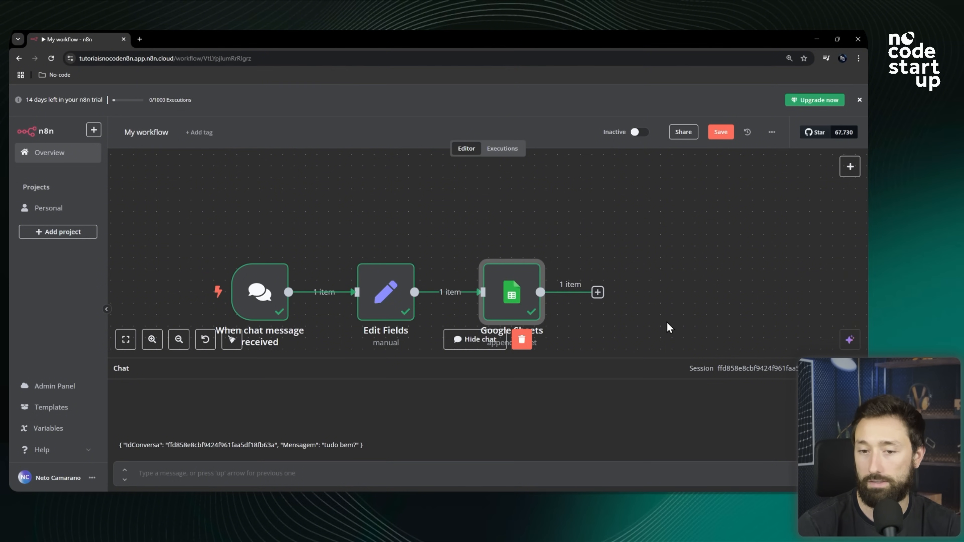
Add an AI Agent node from the Advanced AI nodes after the Google Sheets node.
{"action": "scroll", "coordinate": [633, 286], "scroll_direction": "down", "scroll_amount": 1}
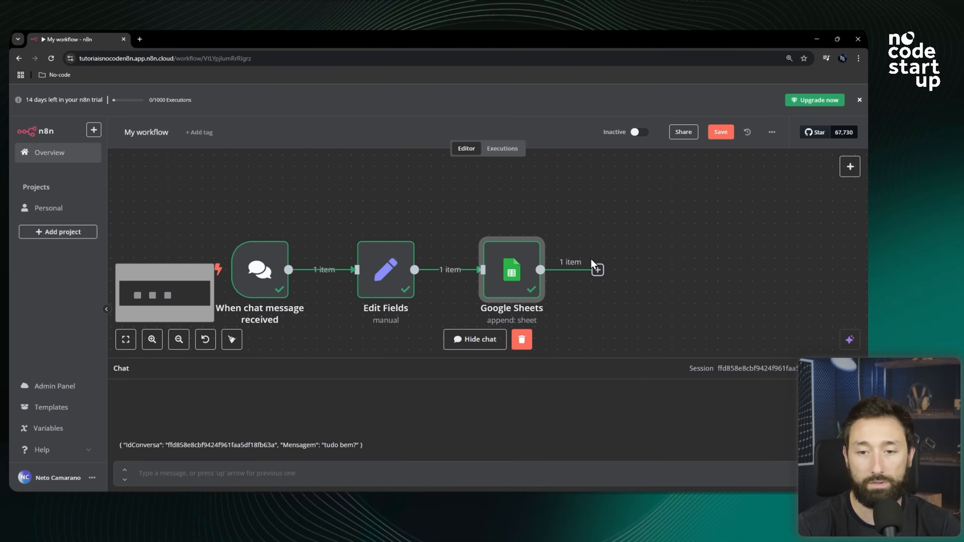
{"action": "scroll", "coordinate": [660, 304], "scroll_direction": "down", "scroll_amount": 1}
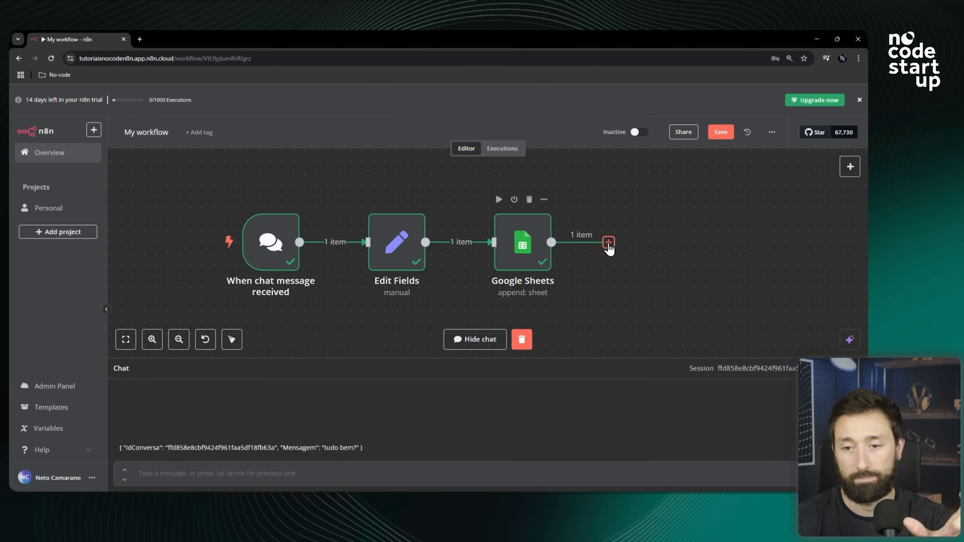
{"action": "left_click", "coordinate": [609, 245]}
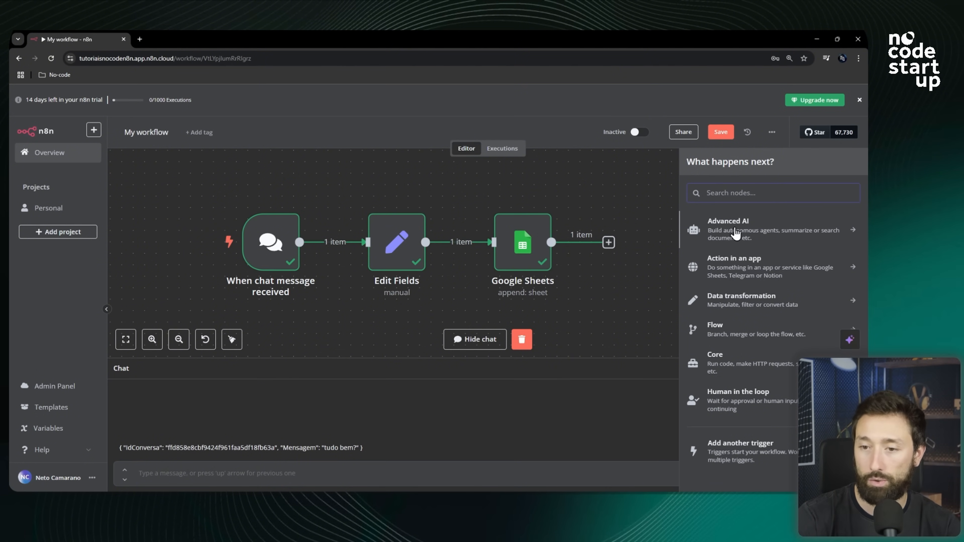
{"action": "left_click", "coordinate": [736, 235]}
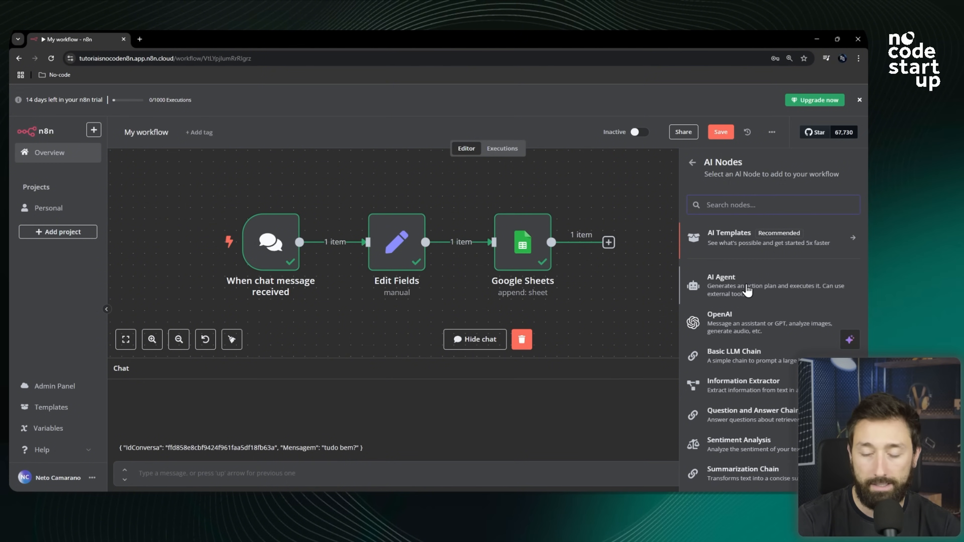
{"action": "left_click", "coordinate": [739, 292]}
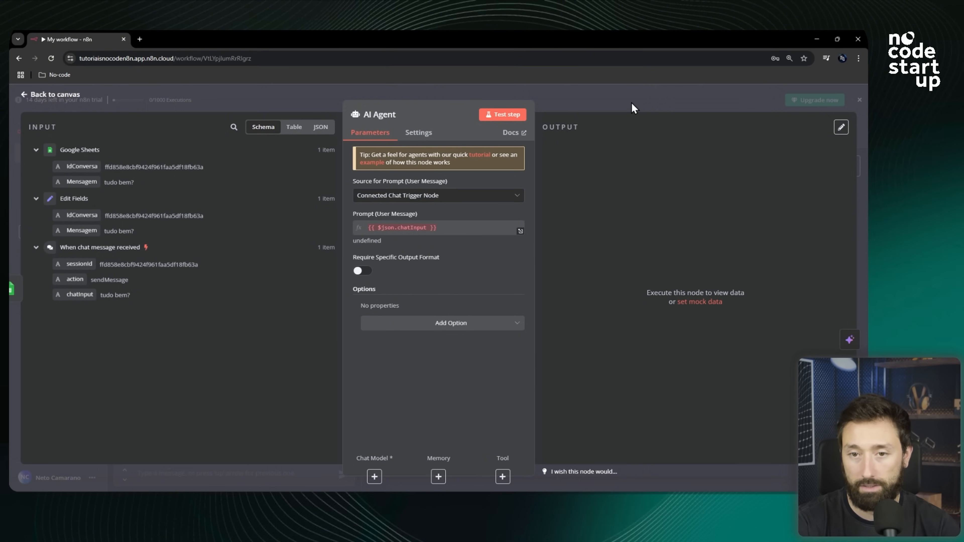
{"action": "left_click", "coordinate": [582, 101]}
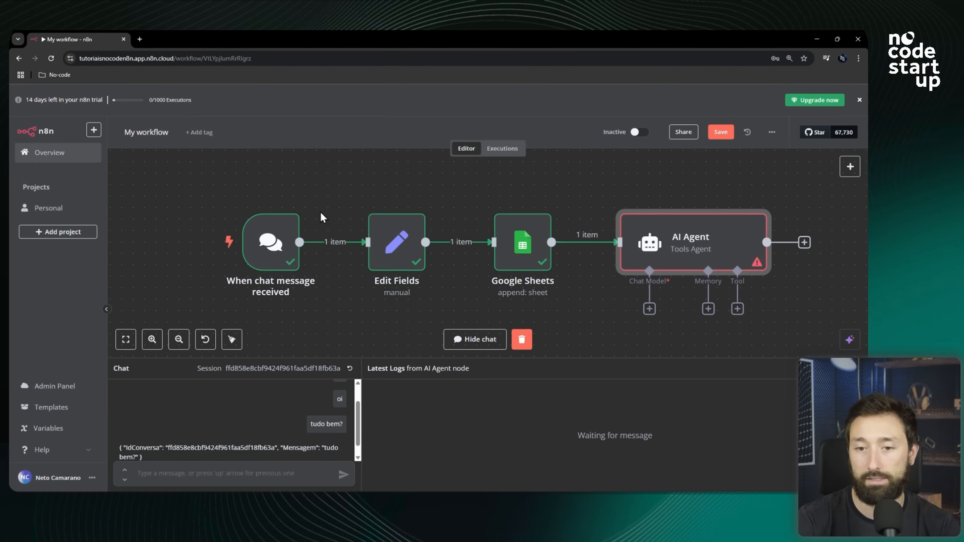
{"action": "scroll", "coordinate": [317, 214], "scroll_direction": "down", "scroll_amount": 4}
{"action": "scroll", "coordinate": [547, 236], "scroll_direction": "up", "scroll_amount": 6}
{"action": "scroll", "coordinate": [426, 236], "scroll_direction": "down", "scroll_amount": 2}
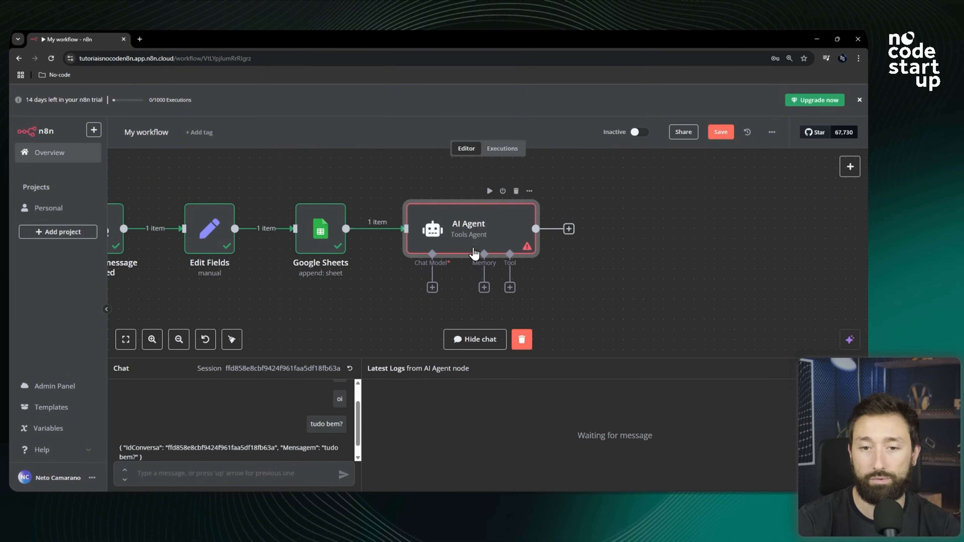
{"action": "scroll", "coordinate": [472, 249], "scroll_direction": "up", "scroll_amount": 2}
{"action": "left_click", "coordinate": [475, 339]}
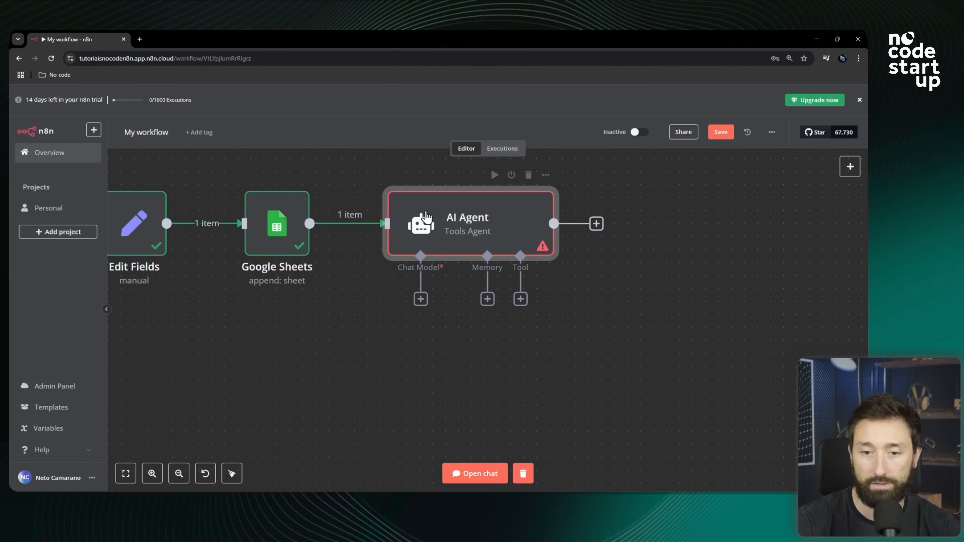
{"action": "scroll", "coordinate": [489, 300], "scroll_direction": "down", "scroll_amount": 2}
{"action": "scroll", "coordinate": [489, 302], "scroll_direction": "up", "scroll_amount": 2}
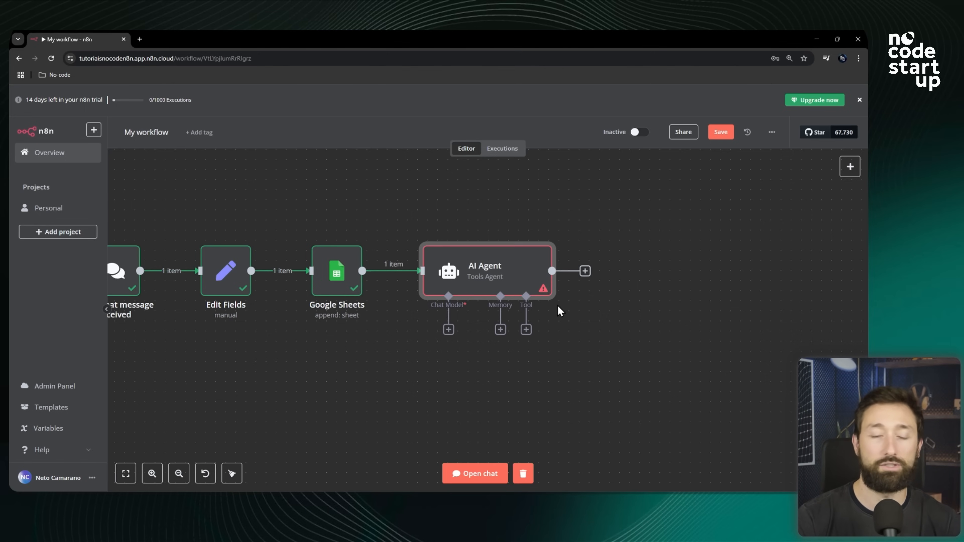
{"action": "key", "text": "alt+Tab"}
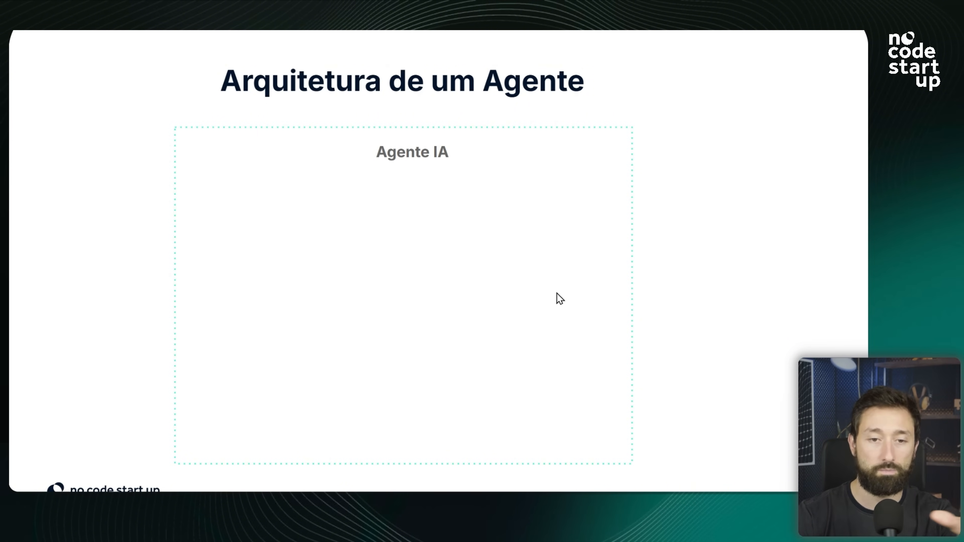
{"action": "key", "text": "Right"}
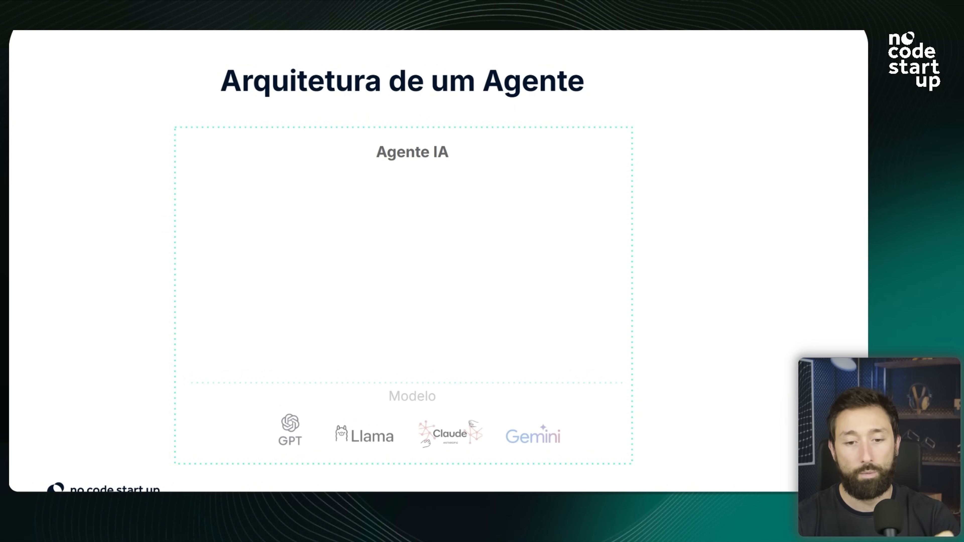
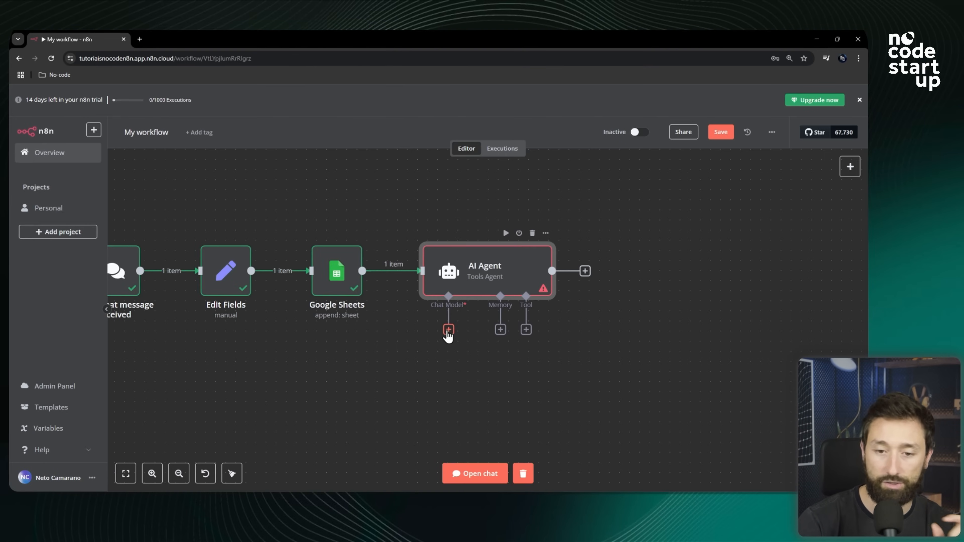
Attach an OpenAI Chat Model to the AI Agent's chat model input and delete it, twice over.
{"action": "left_click", "coordinate": [449, 330]}
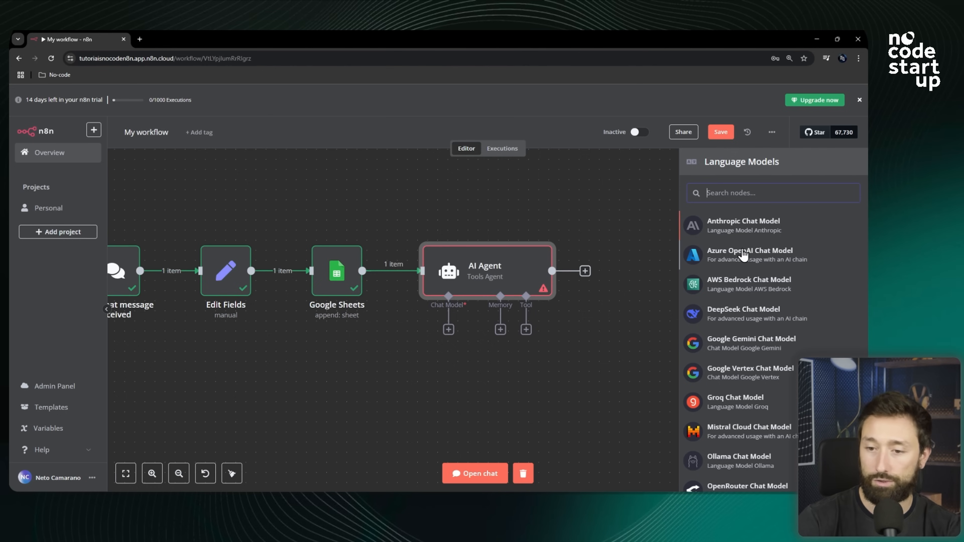
{"action": "scroll", "coordinate": [741, 315], "scroll_direction": "down", "scroll_amount": 2}
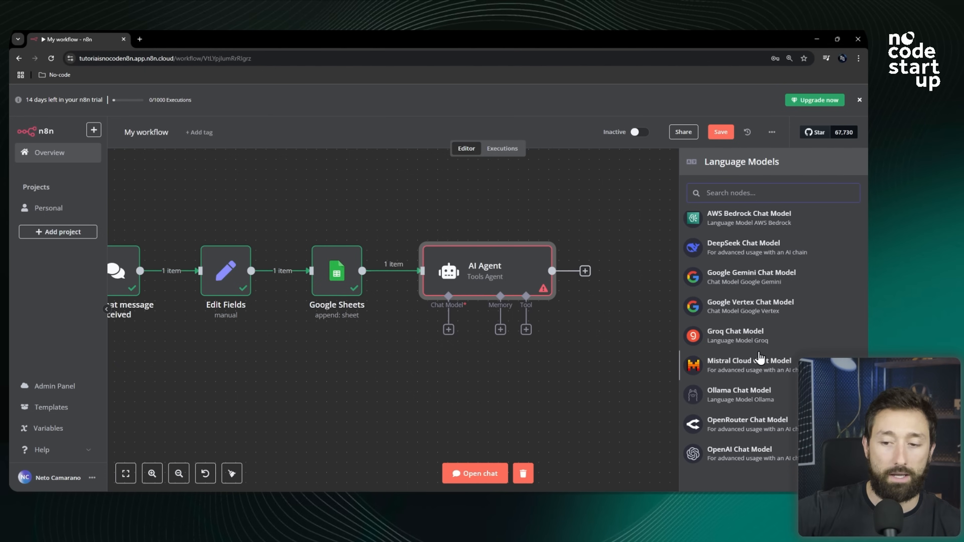
{"action": "left_click", "coordinate": [746, 455]}
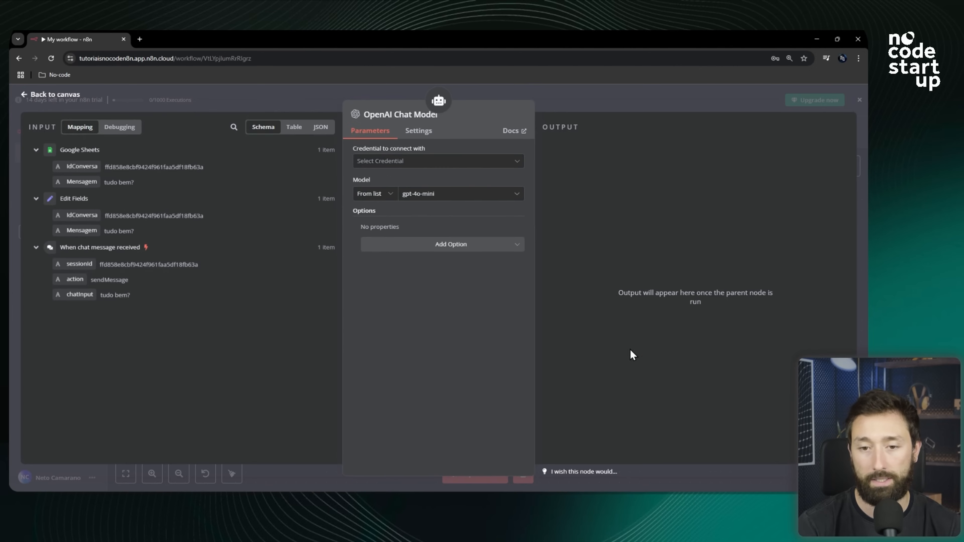
{"action": "left_click", "coordinate": [586, 97]}
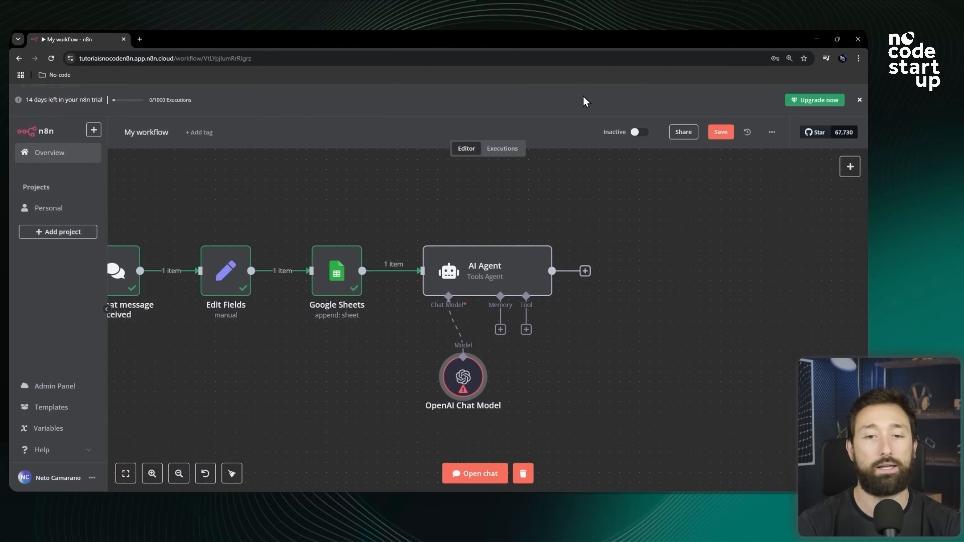
{"action": "mouse_move", "coordinate": [465, 353]}
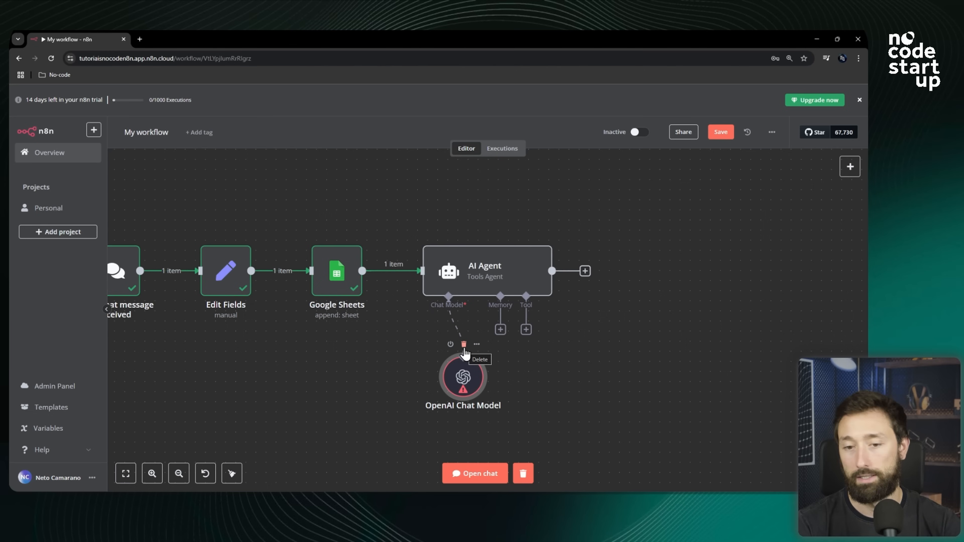
{"action": "left_click", "coordinate": [464, 345]}
{"action": "left_click", "coordinate": [448, 330]}
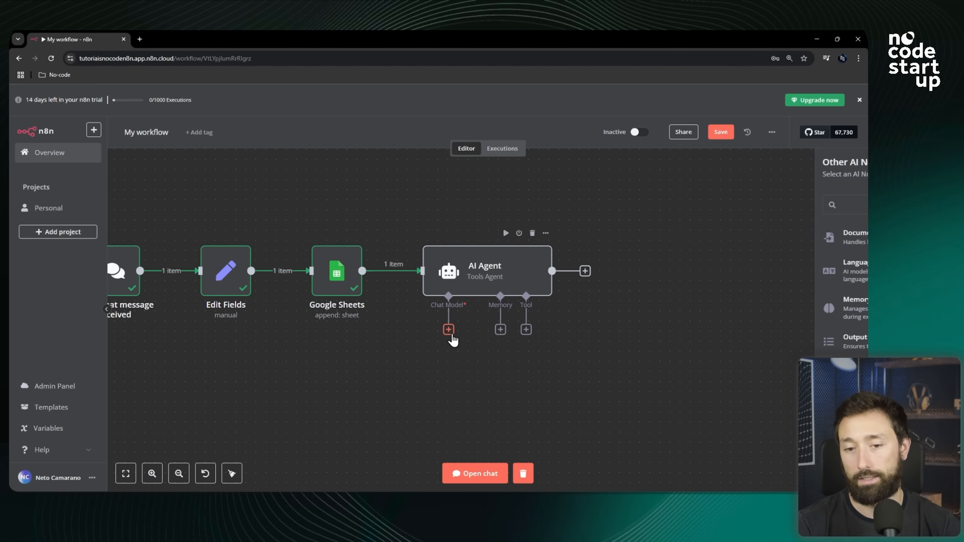
{"action": "scroll", "coordinate": [738, 417], "scroll_direction": "down", "scroll_amount": 3}
{"action": "left_click", "coordinate": [738, 456]}
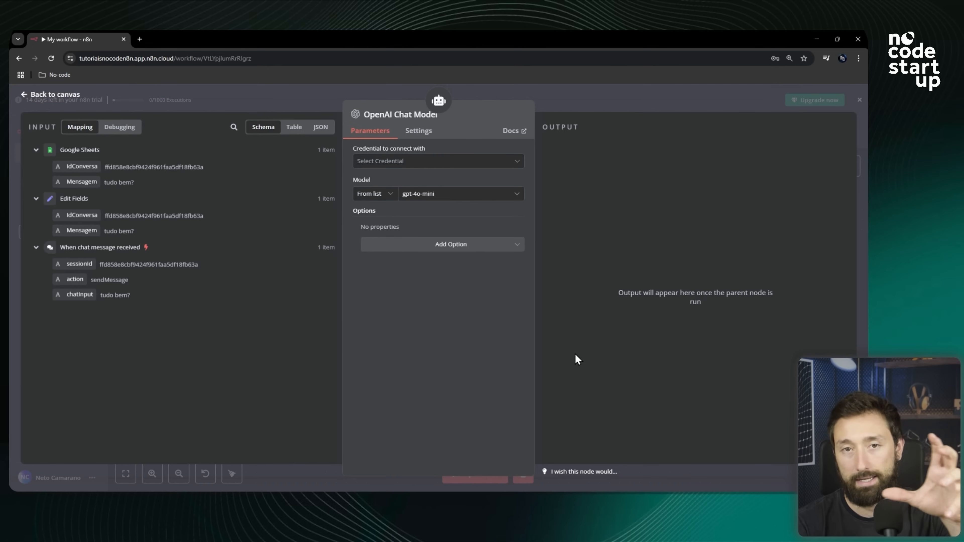
{"action": "left_click", "coordinate": [602, 105]}
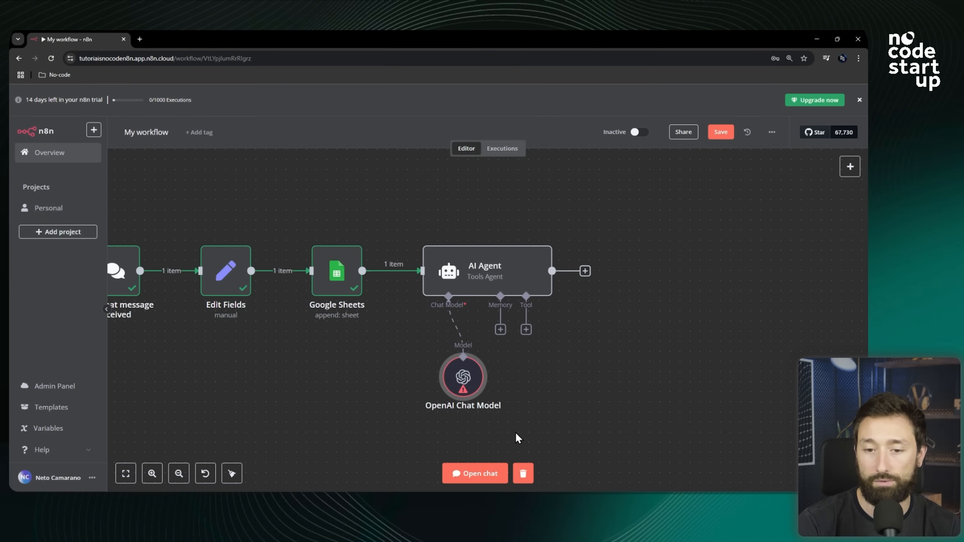
{"action": "mouse_move", "coordinate": [465, 365]}
{"action": "left_click", "coordinate": [463, 346]}
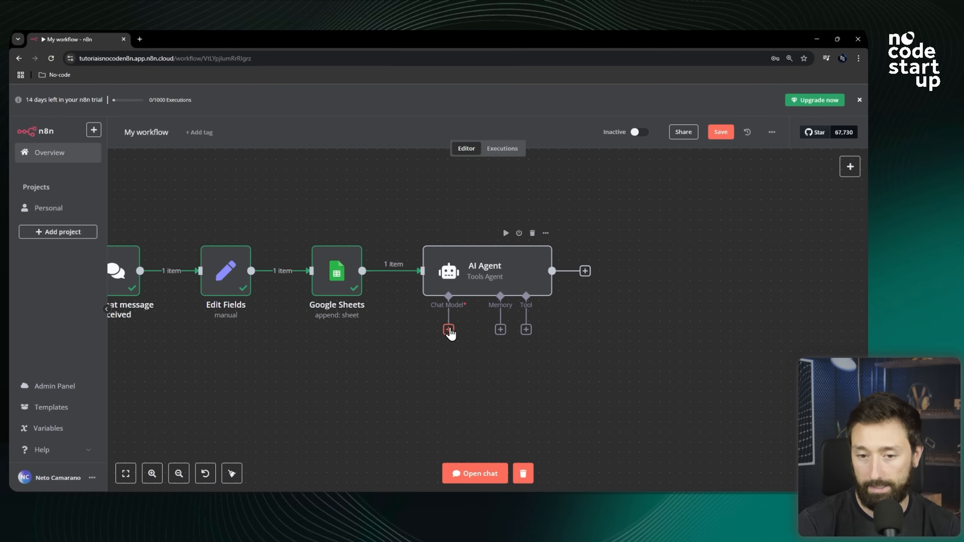
Connect a Groq Chat Model to the AI Agent's chat model input and reposition the new node.
{"action": "left_click", "coordinate": [449, 330]}
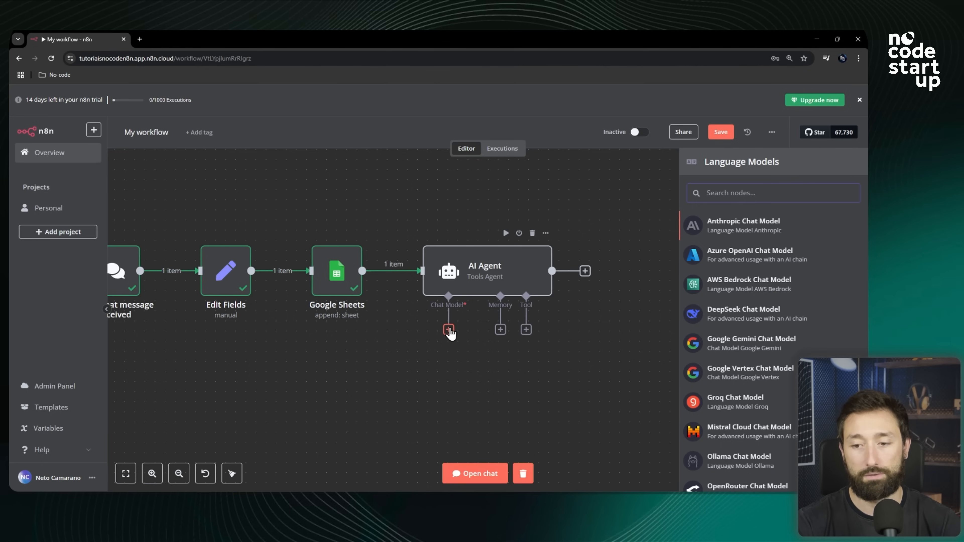
{"action": "scroll", "coordinate": [753, 334], "scroll_direction": "down", "scroll_amount": 2}
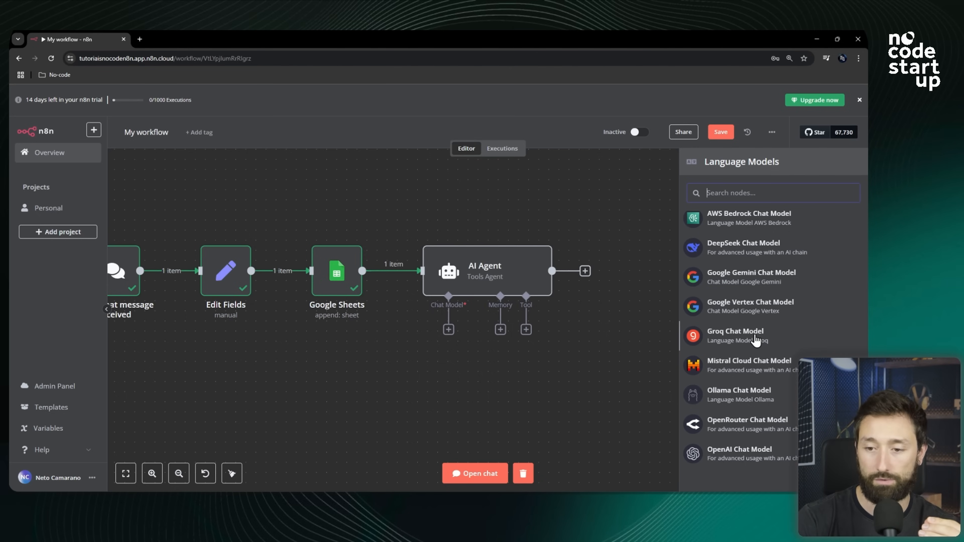
{"action": "left_click", "coordinate": [755, 339]}
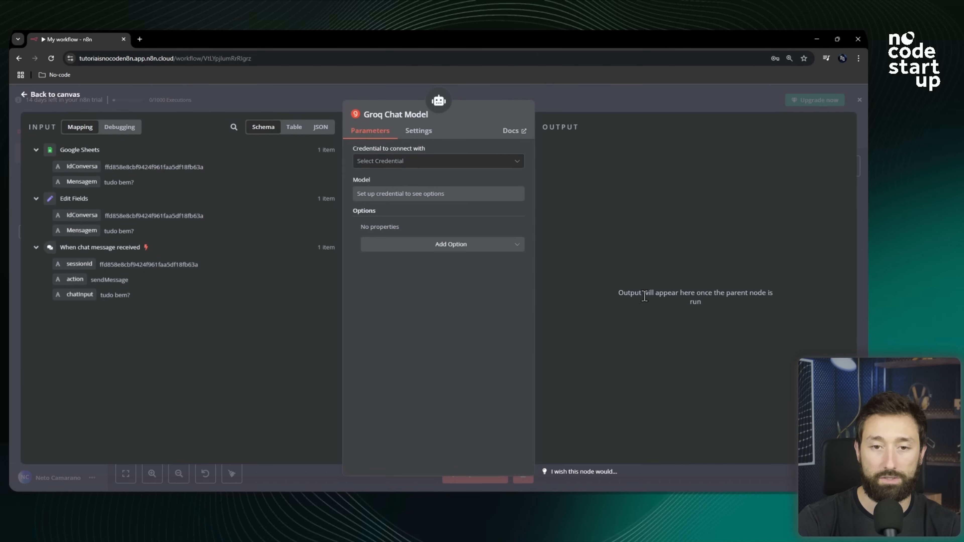
{"action": "left_click", "coordinate": [625, 101]}
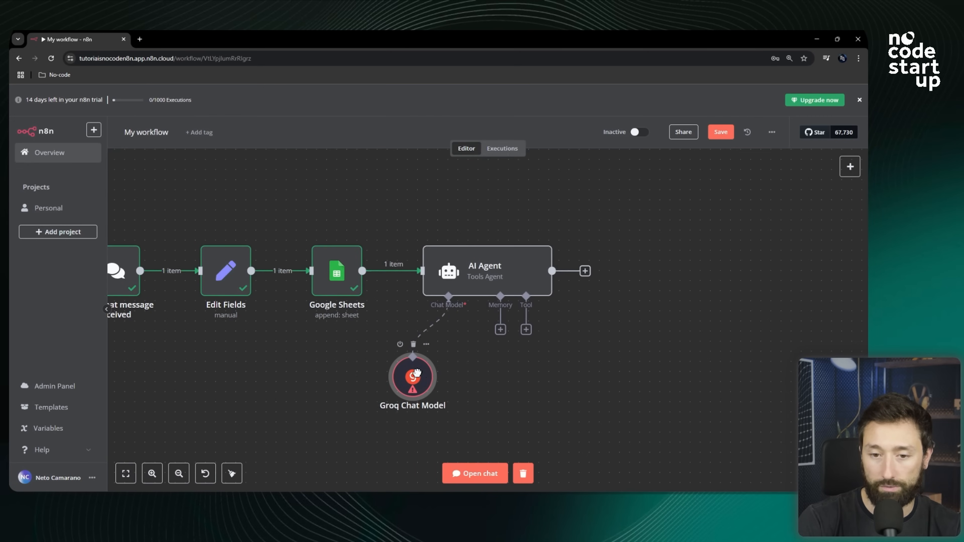
{"action": "left_click_drag", "start_coordinate": [417, 372], "coordinate": [440, 362]}
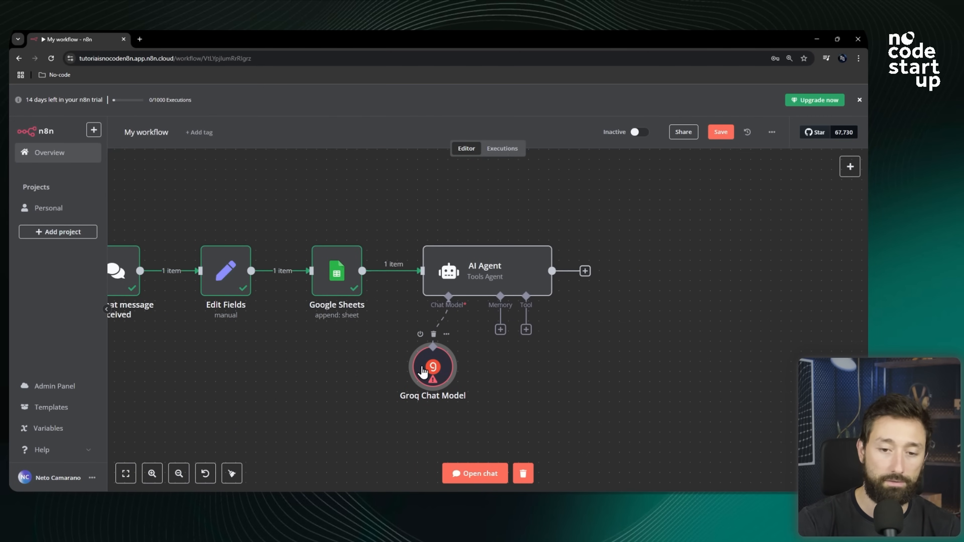
Open the Groq Chat Model node and start creating a new credential for it.
{"action": "double_click", "coordinate": [424, 371]}
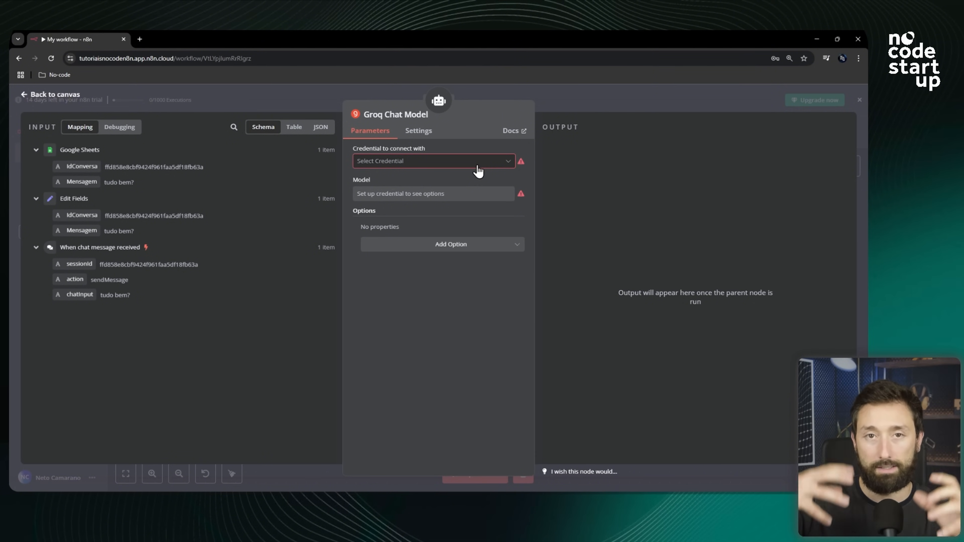
{"action": "left_click", "coordinate": [477, 168]}
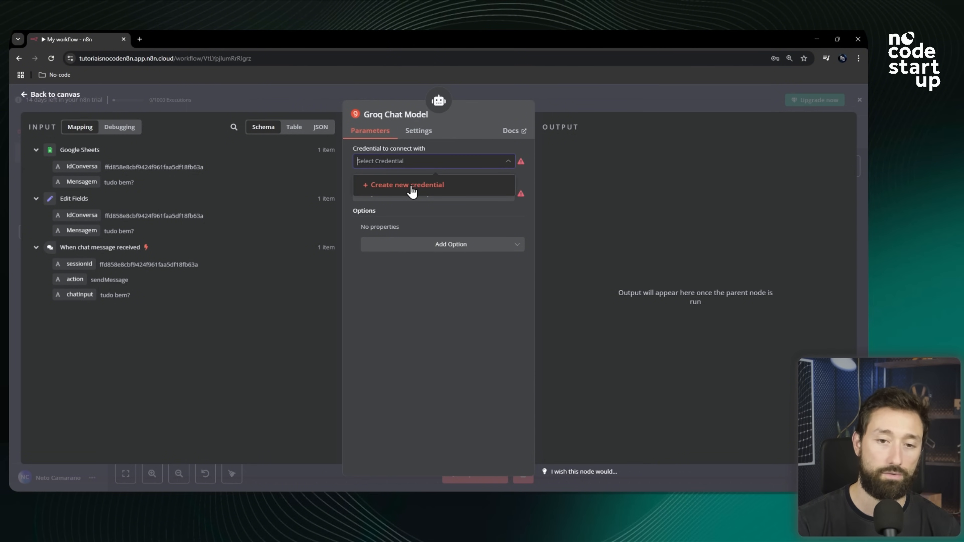
{"action": "left_click", "coordinate": [412, 191]}
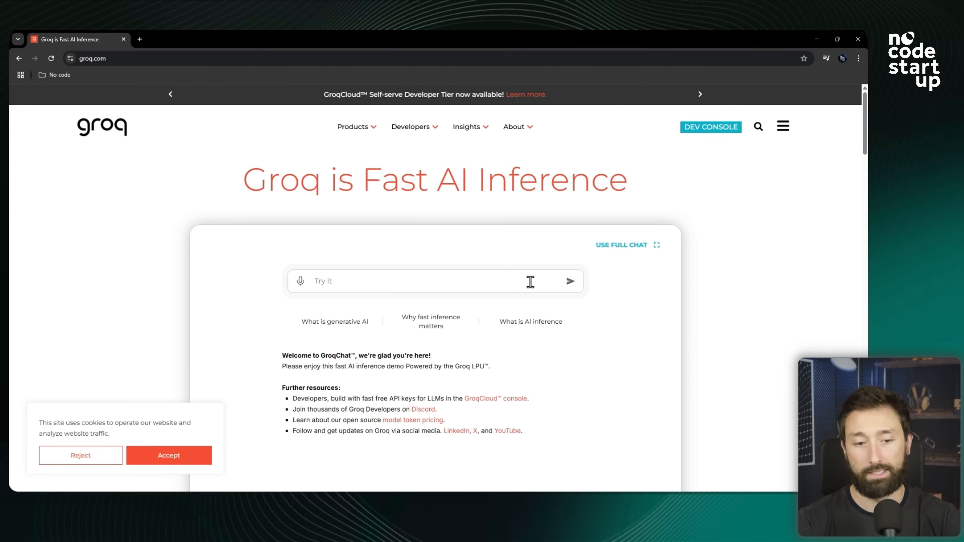
On the Groq website, accept cookies, open the Dev Console and log in with Google.
{"action": "left_click", "coordinate": [189, 457]}
{"action": "scroll", "coordinate": [438, 302], "scroll_direction": "down", "scroll_amount": 2}
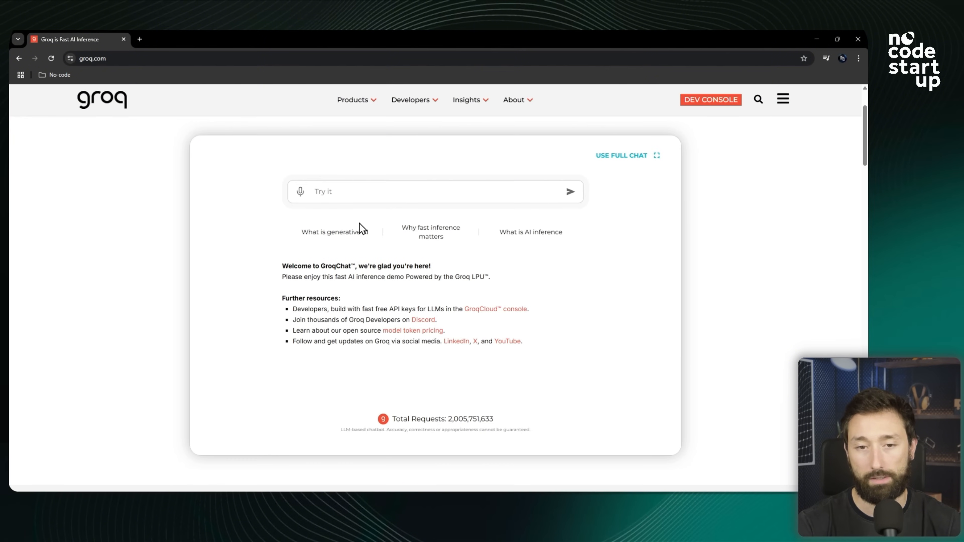
{"action": "scroll", "coordinate": [370, 193], "scroll_direction": "up", "scroll_amount": 2}
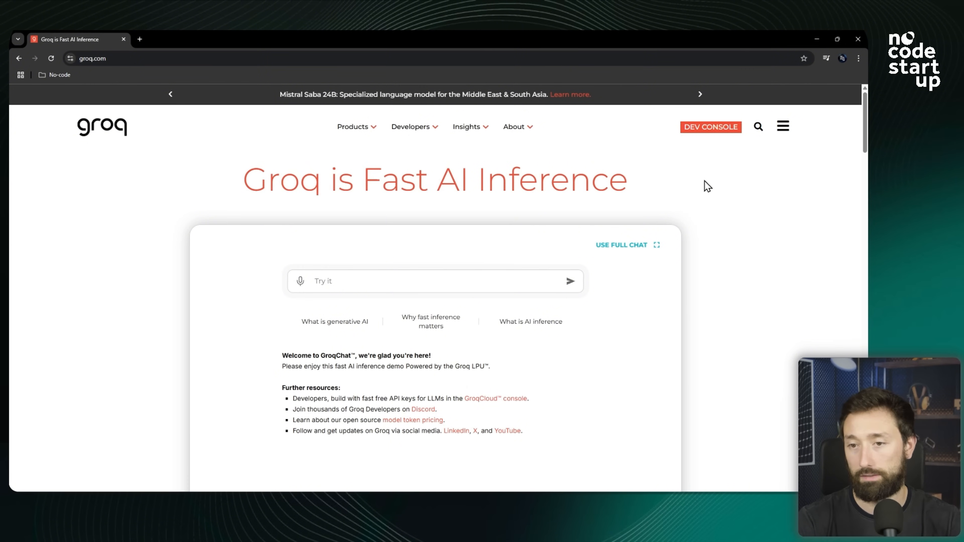
{"action": "left_click", "coordinate": [704, 128]}
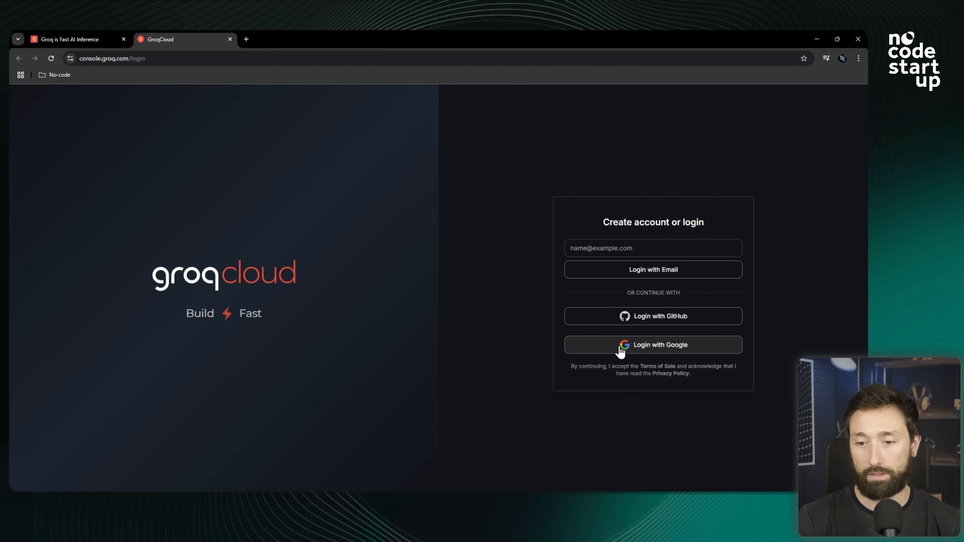
{"action": "left_click", "coordinate": [672, 348]}
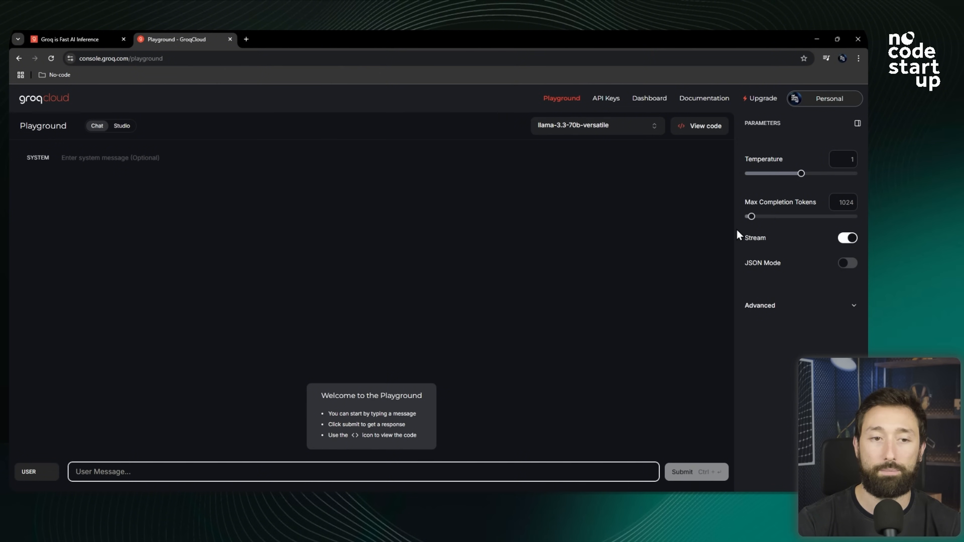
Create a new Groq API key named "N8N Curso Gratuito".
{"action": "left_click", "coordinate": [607, 99]}
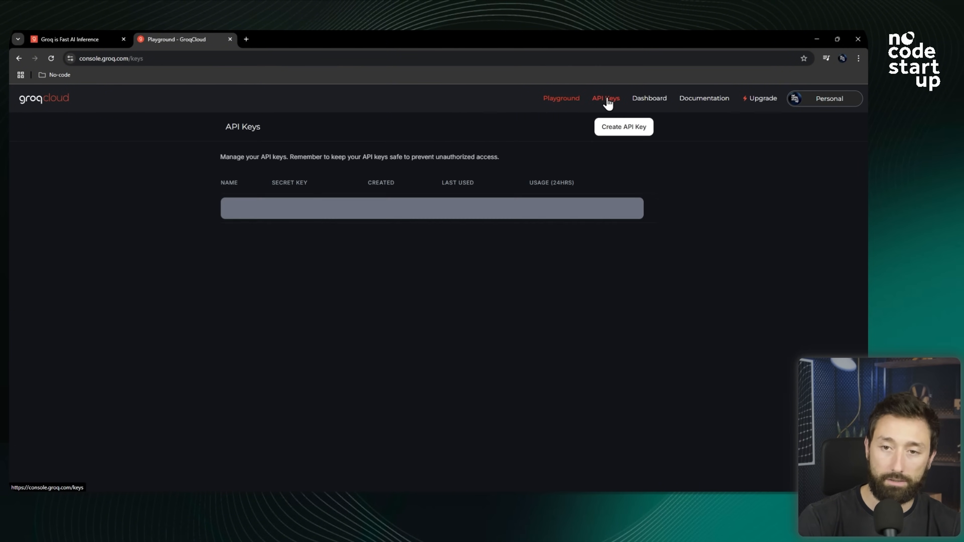
{"action": "left_click", "coordinate": [626, 137]}
{"action": "left_click", "coordinate": [351, 276]}
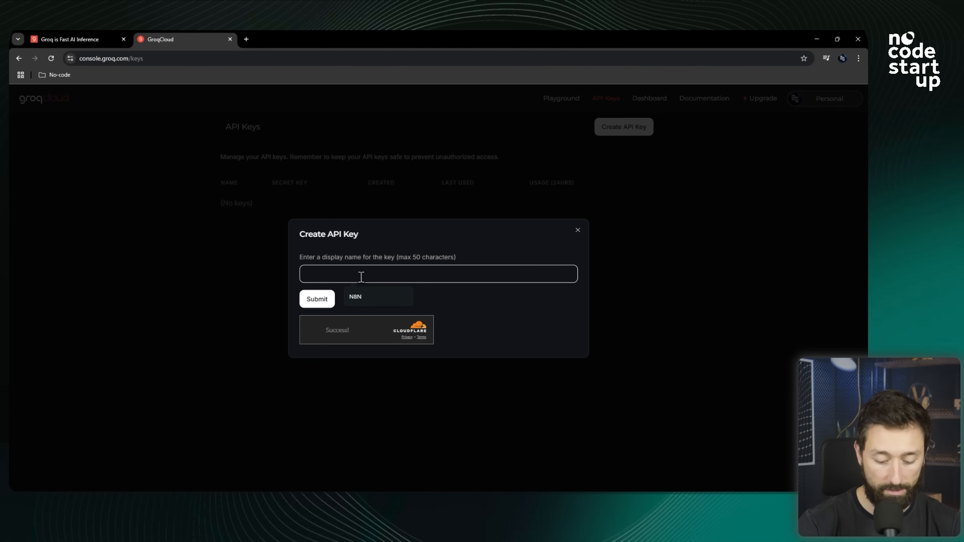
{"action": "type", "text": "N8N Cur"}
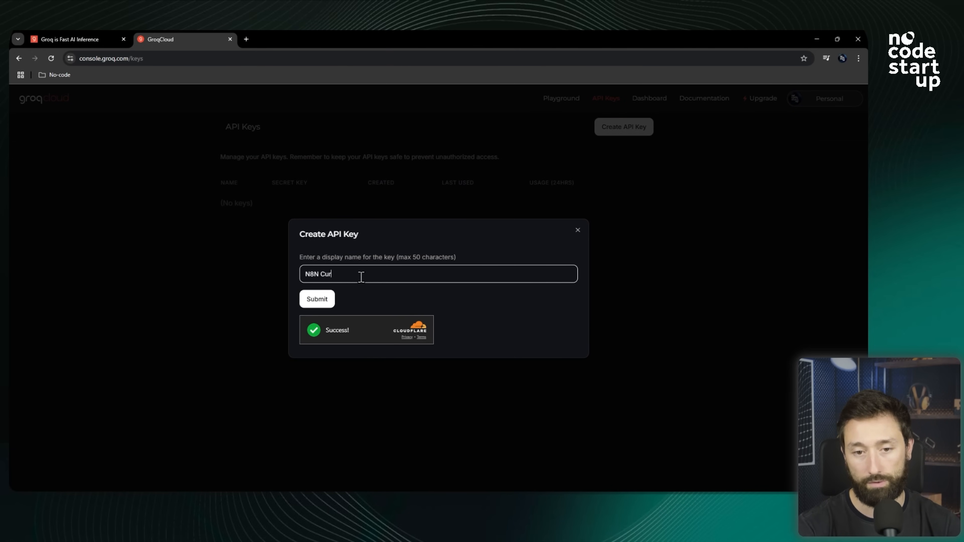
{"action": "type", "text": "so Gratuito"}
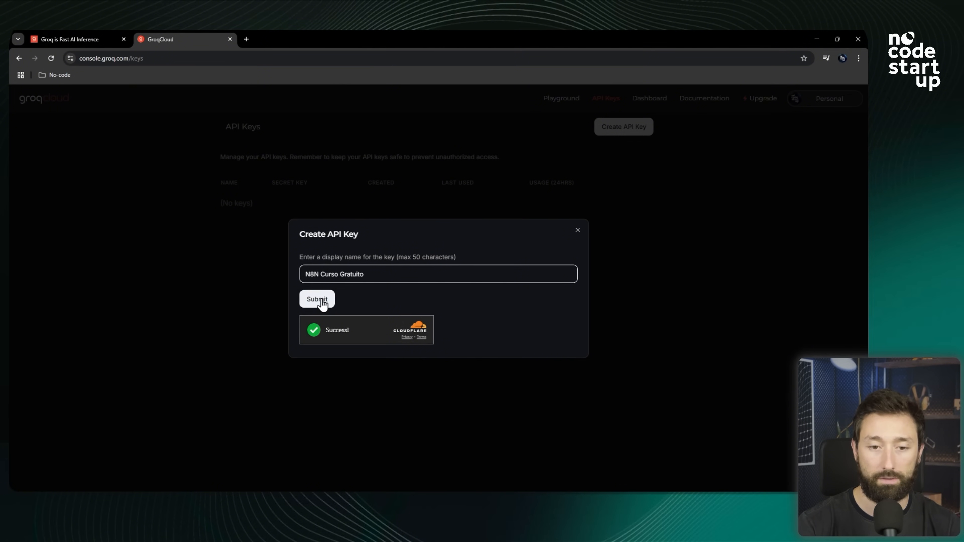
{"action": "left_click", "coordinate": [321, 303]}
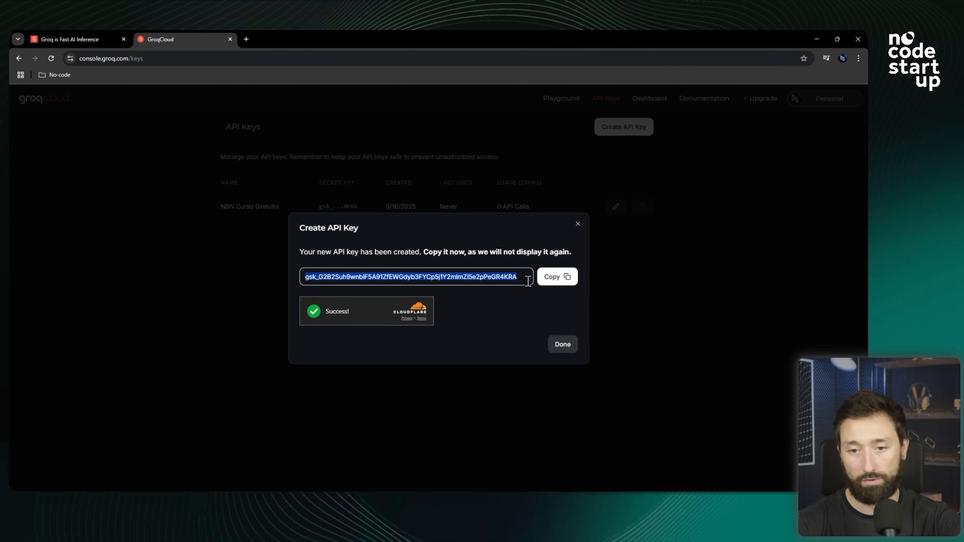
Copy the new API key and paste it into the n8n Groq credential's API Key field.
{"action": "left_click", "coordinate": [552, 281]}
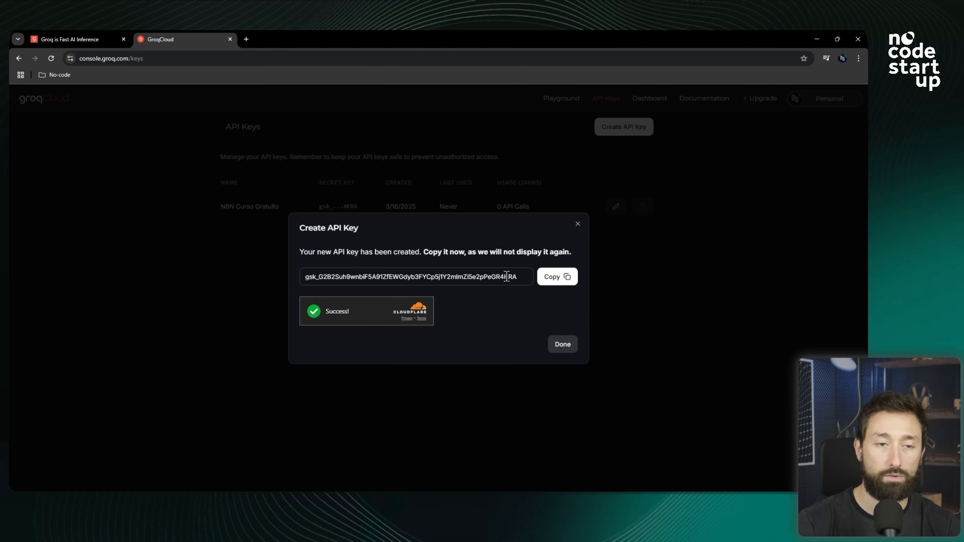
{"action": "key", "text": "alt+Tab"}
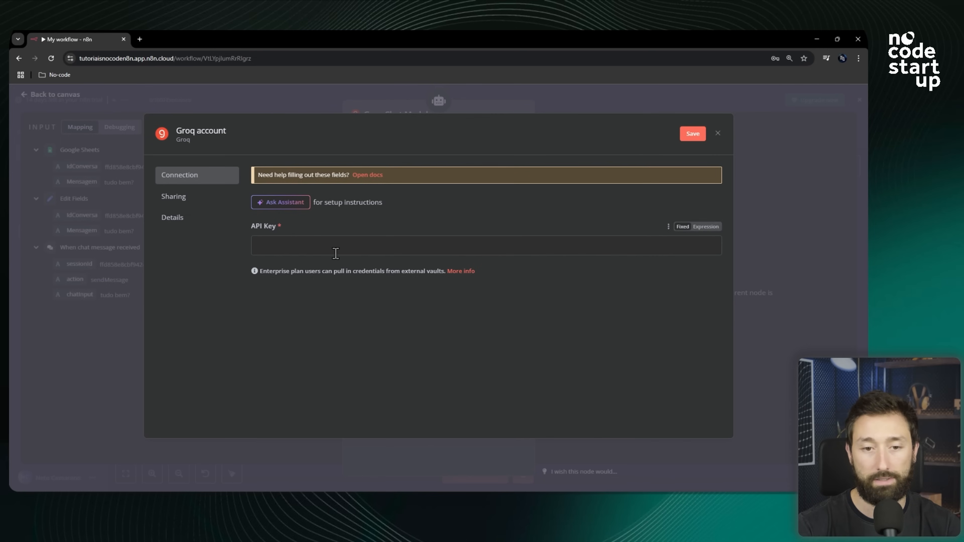
{"action": "left_click", "coordinate": [335, 246]}
{"action": "key", "text": "ctrl+v"}
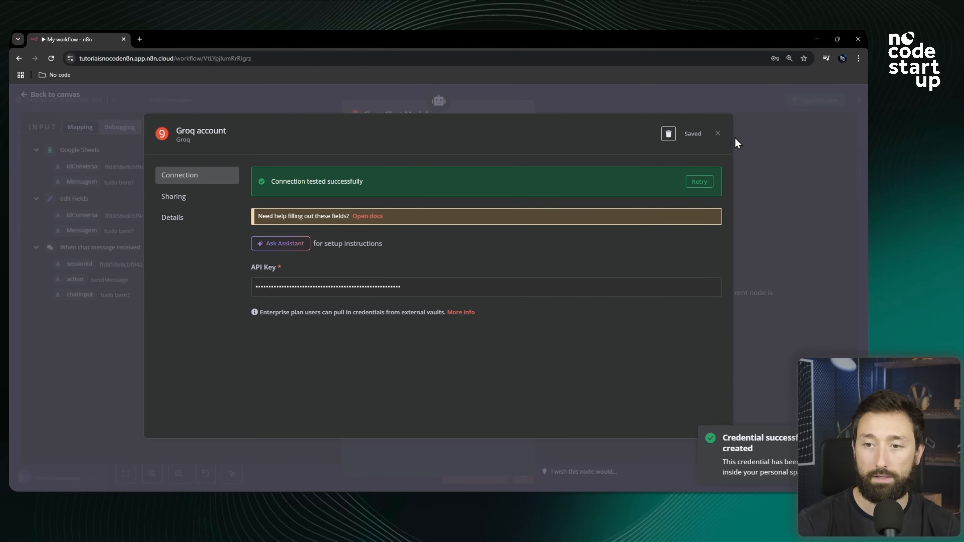
Close the saved Groq credential, dismiss the browser's save-password prompt and return to the canvas.
{"action": "left_click", "coordinate": [718, 133]}
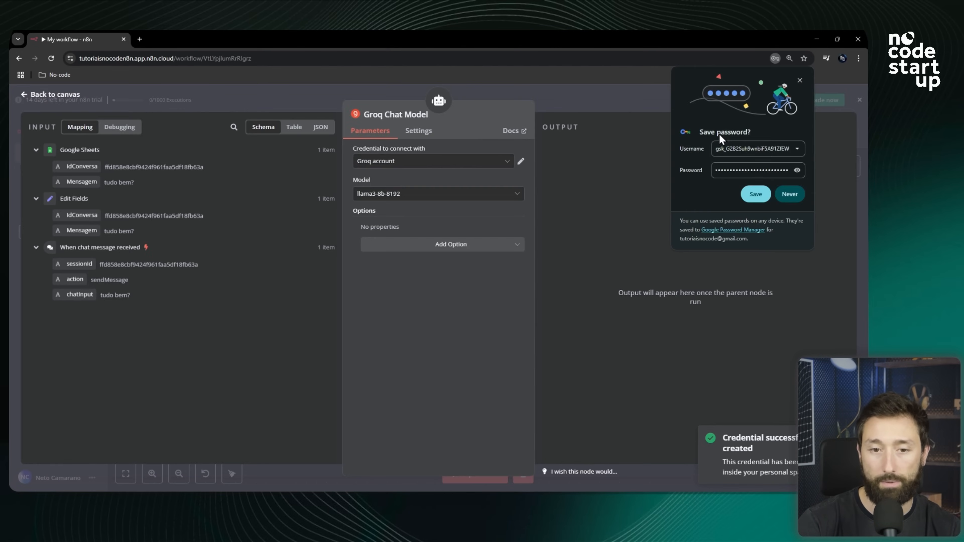
{"action": "left_click", "coordinate": [800, 80]}
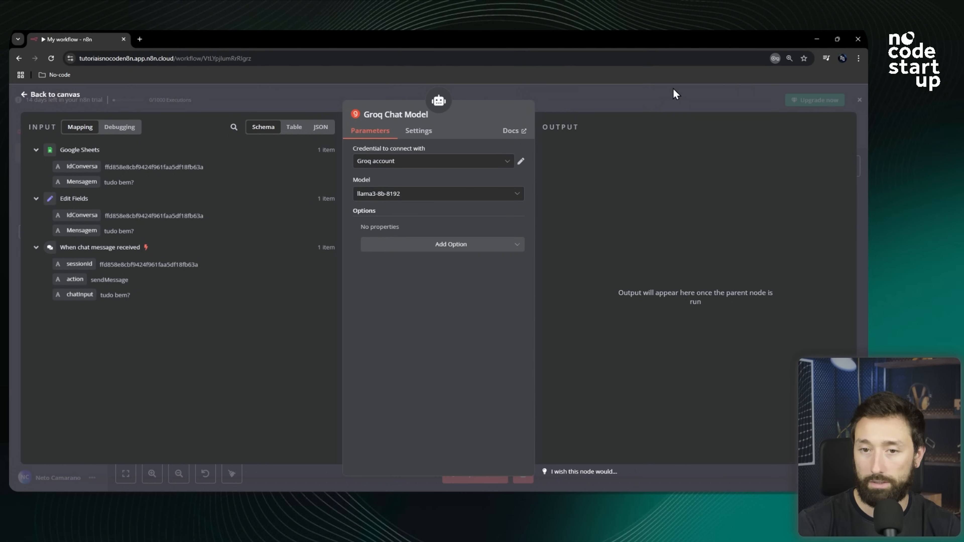
{"action": "left_click", "coordinate": [598, 101]}
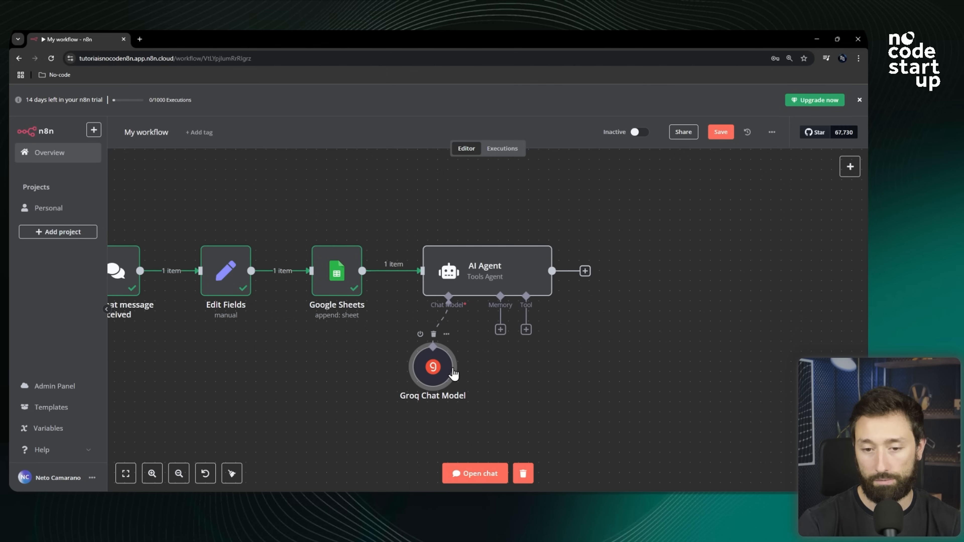
Open the AI Agent node and set its prompt source to Define below.
{"action": "mouse_move", "coordinate": [449, 322]}
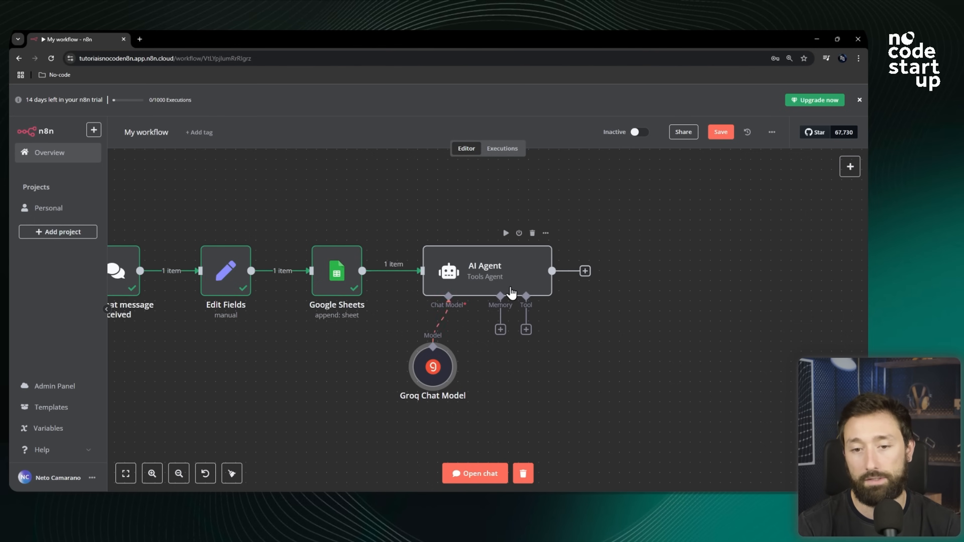
{"action": "double_click", "coordinate": [506, 287]}
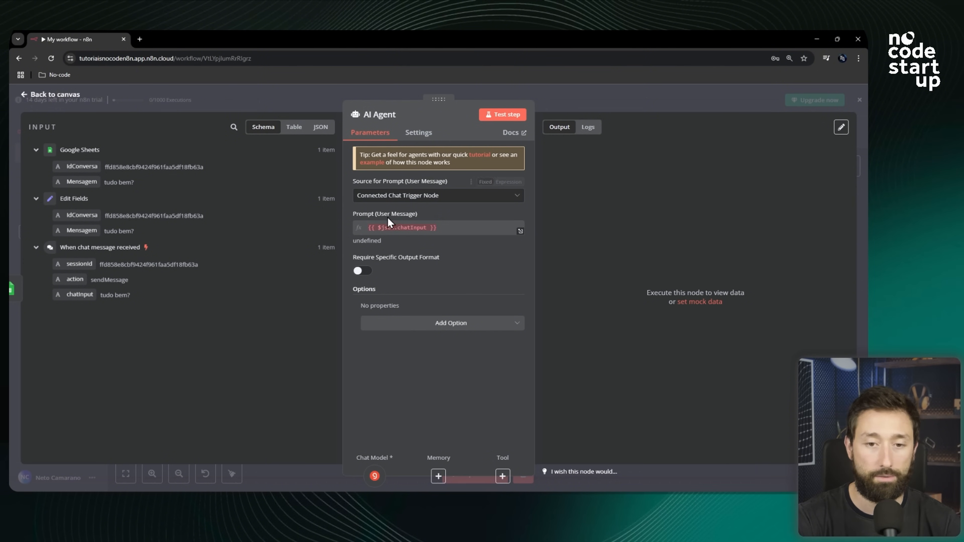
{"action": "left_click", "coordinate": [419, 196]}
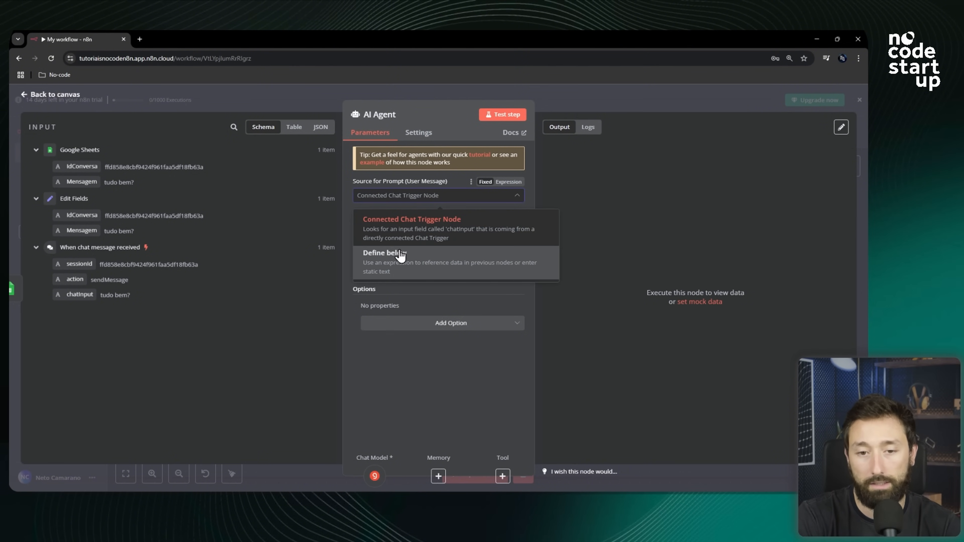
{"action": "left_click", "coordinate": [389, 258]}
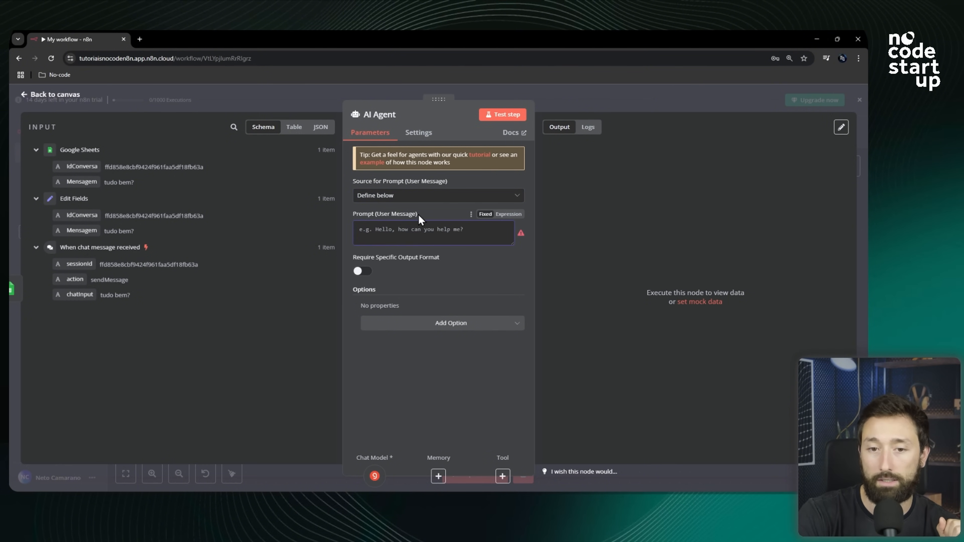
Map the Edit Fields Mensagem field into the AI Agent's Prompt (User Message) field.
{"action": "left_click_drag", "start_coordinate": [419, 216], "coordinate": [357, 217]}
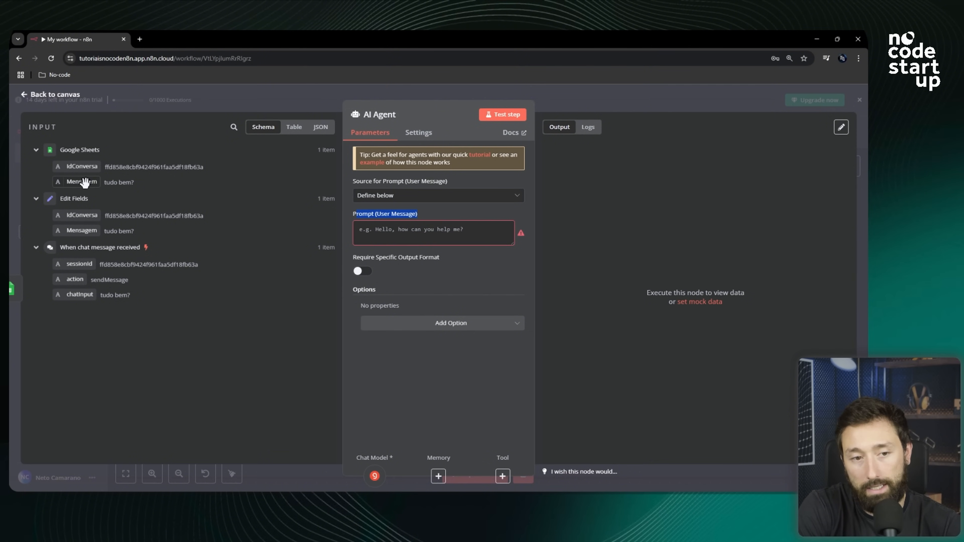
{"action": "left_click", "coordinate": [36, 247]}
{"action": "left_click", "coordinate": [36, 150]}
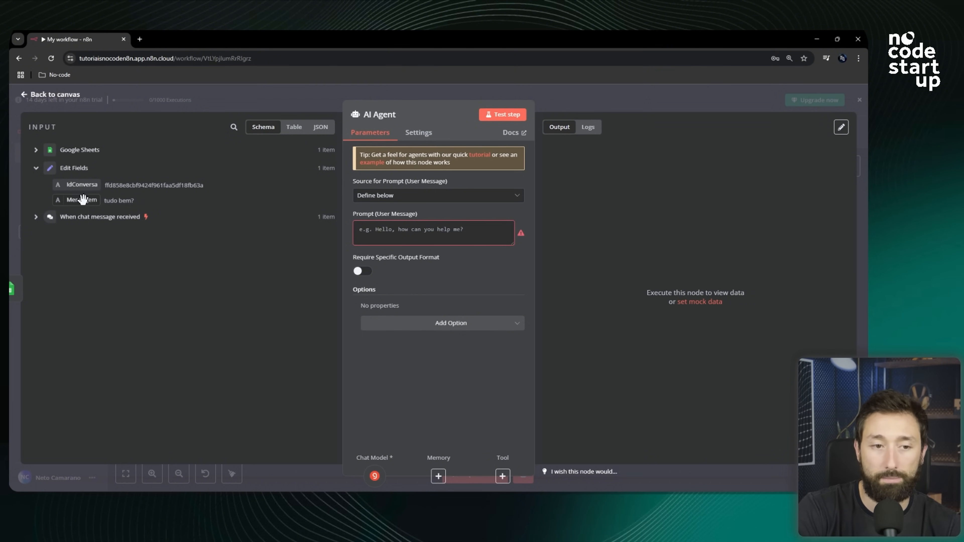
{"action": "left_click_drag", "start_coordinate": [82, 199], "coordinate": [385, 231]}
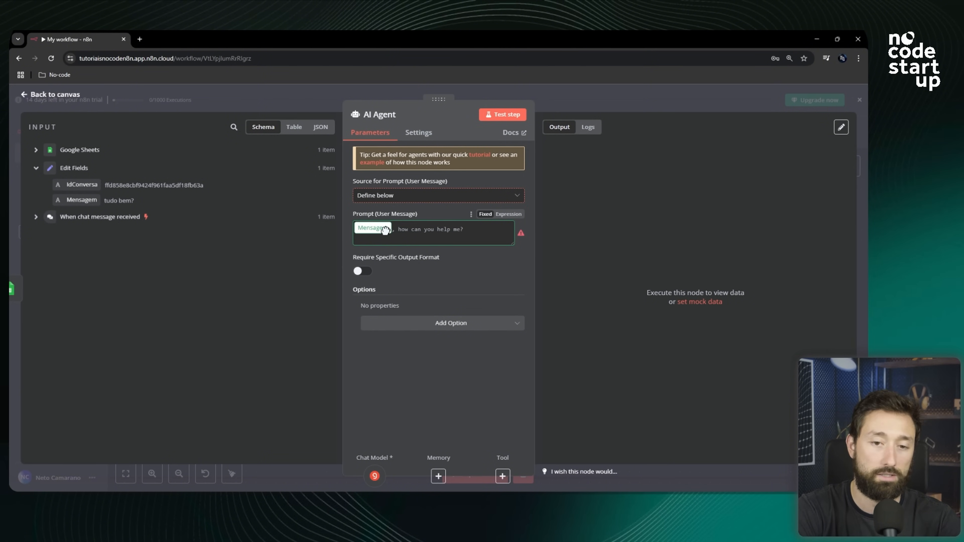
{"action": "left_click_drag", "start_coordinate": [385, 230], "coordinate": [385, 231]}
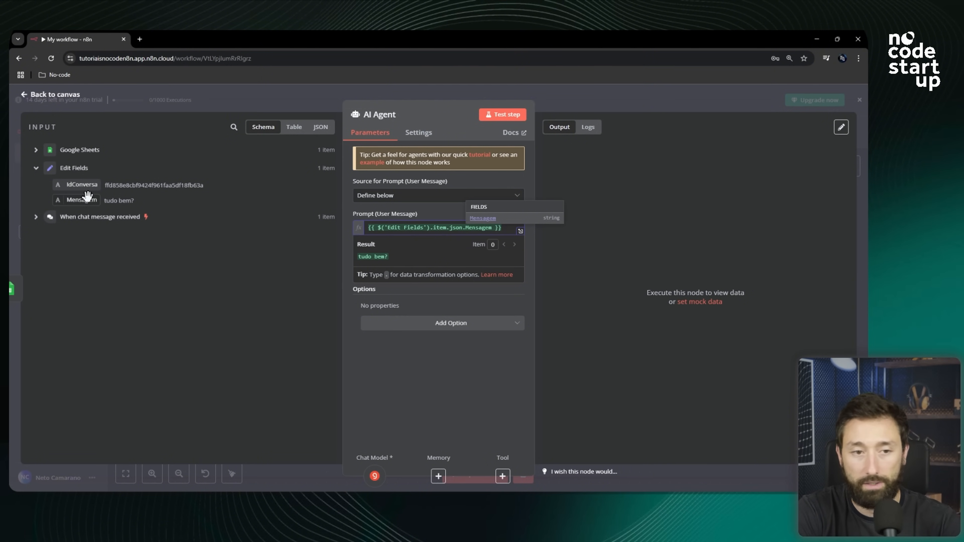
{"action": "left_click", "coordinate": [496, 382]}
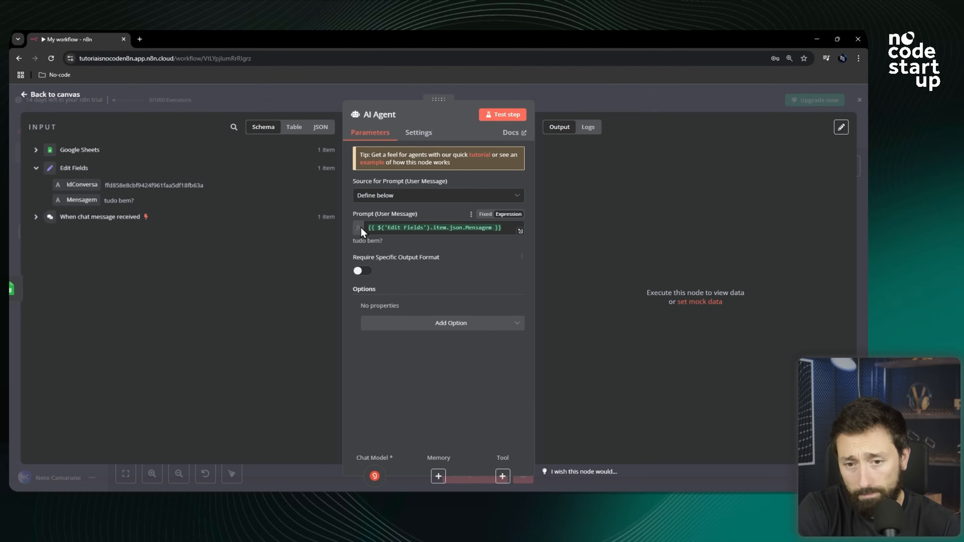
{"action": "left_click_drag", "start_coordinate": [362, 240], "coordinate": [381, 240]}
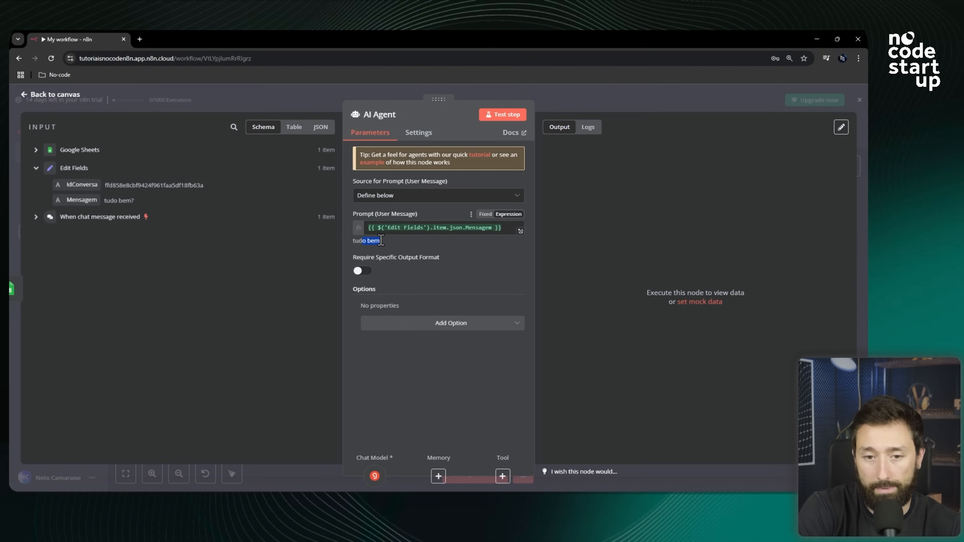
Add a System Message option and replace its default text with a pasted support-agent instruction asking for polite, funny, emoji-filled replies.
{"action": "left_click", "coordinate": [492, 329]}
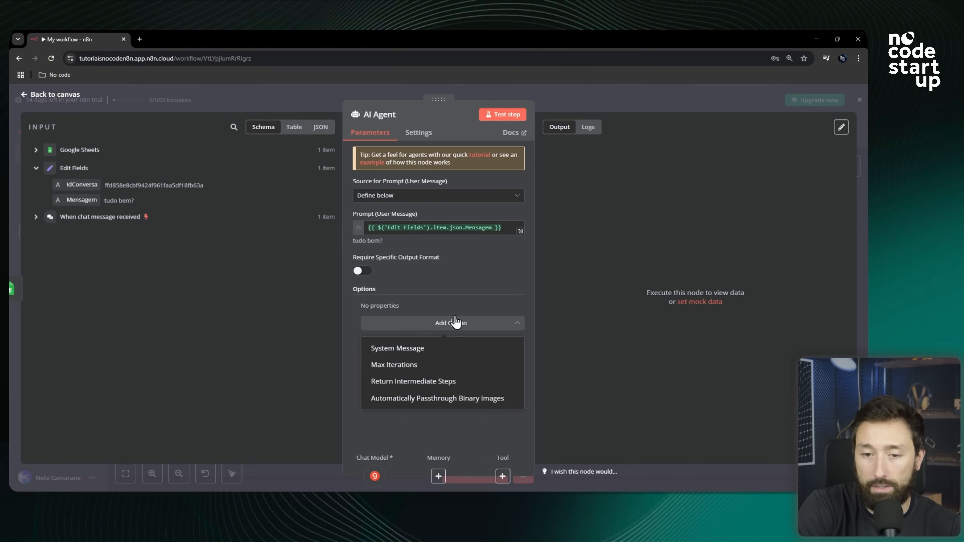
{"action": "left_click", "coordinate": [418, 352]}
{"action": "mouse_move", "coordinate": [421, 309]}
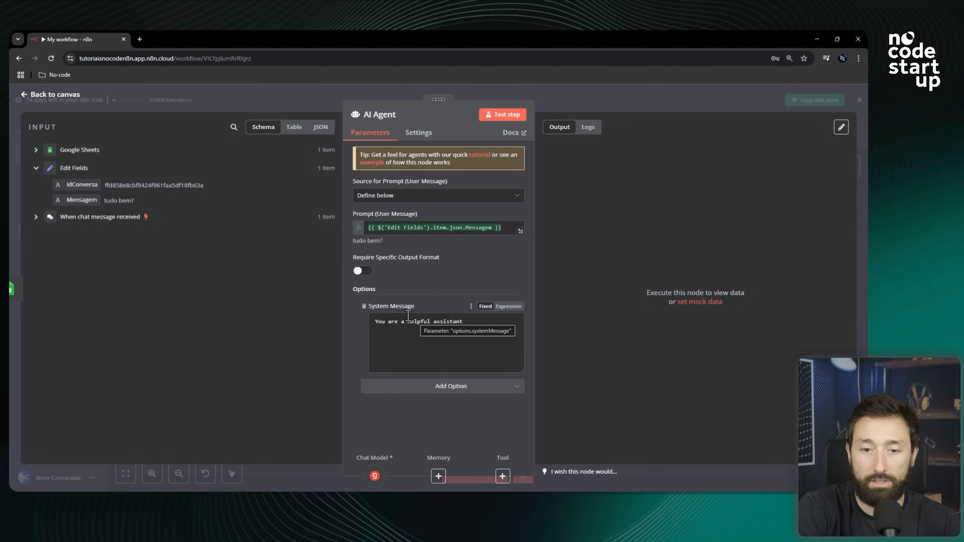
{"action": "double_click", "coordinate": [418, 322]}
{"action": "triple_click", "coordinate": [418, 322]}
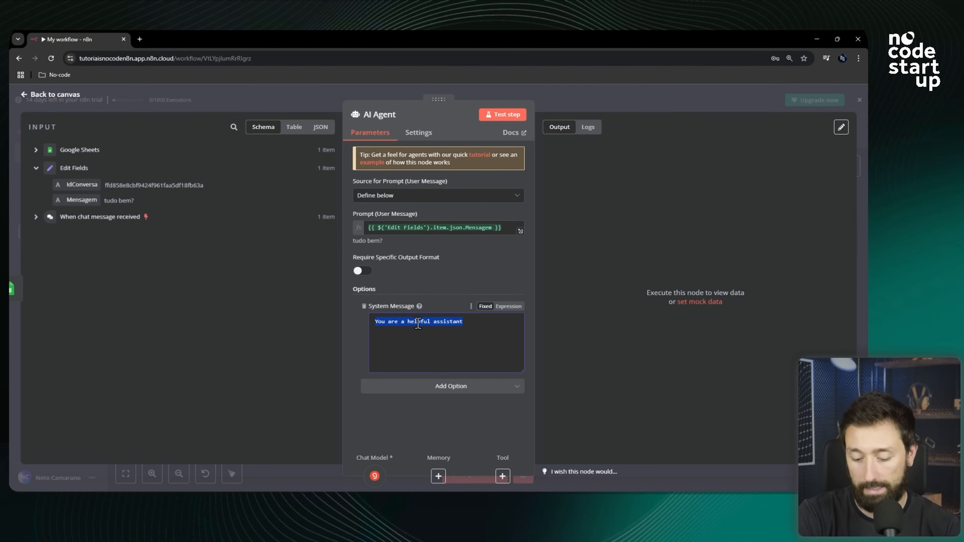
{"action": "key", "text": "BackSpace"}
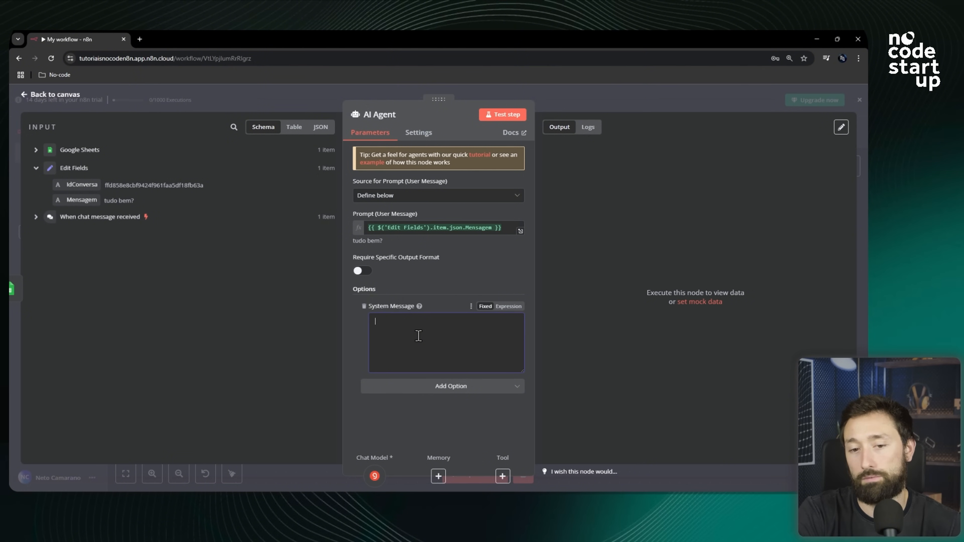
{"action": "type", "text": "Você é um super agente de suporte, seja educado, engraçado e utilize emojis em suas respostas para deixar conversa mais humanizadas"}
{"action": "left_click_drag", "start_coordinate": [382, 322], "coordinate": [441, 321]}
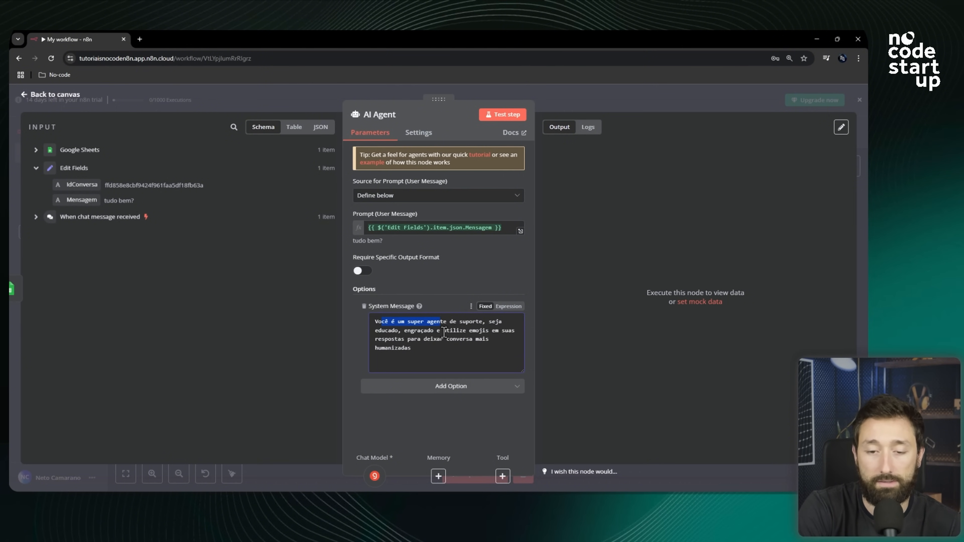
{"action": "left_click_drag", "start_coordinate": [437, 350], "coordinate": [376, 325]}
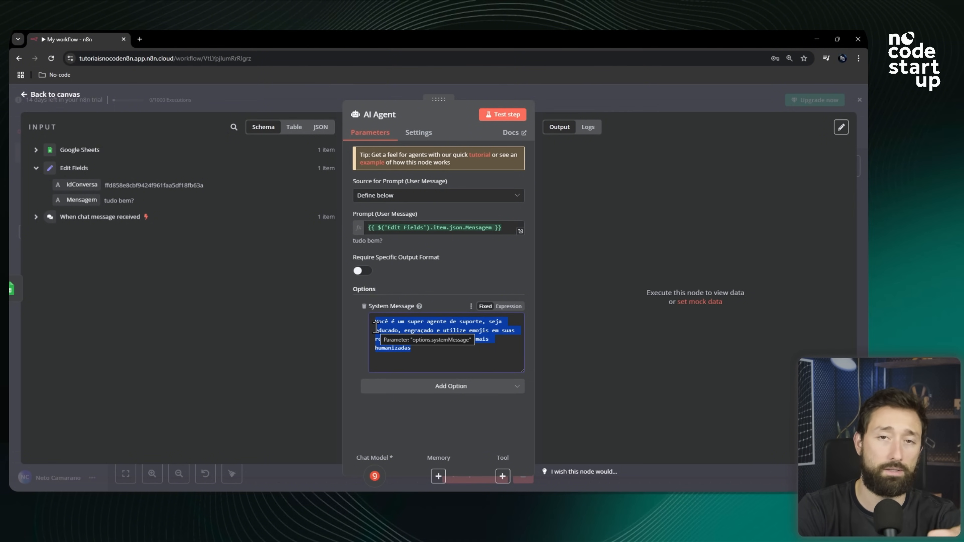
{"action": "left_click", "coordinate": [485, 442]}
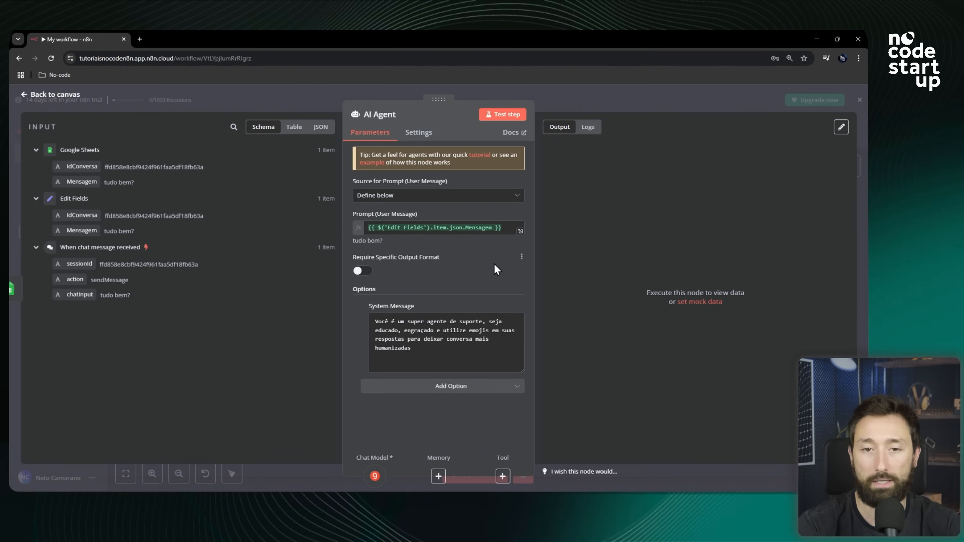
Test the AI Agent step, review the generated reply, and return to the canvas.
{"action": "left_click", "coordinate": [513, 115]}
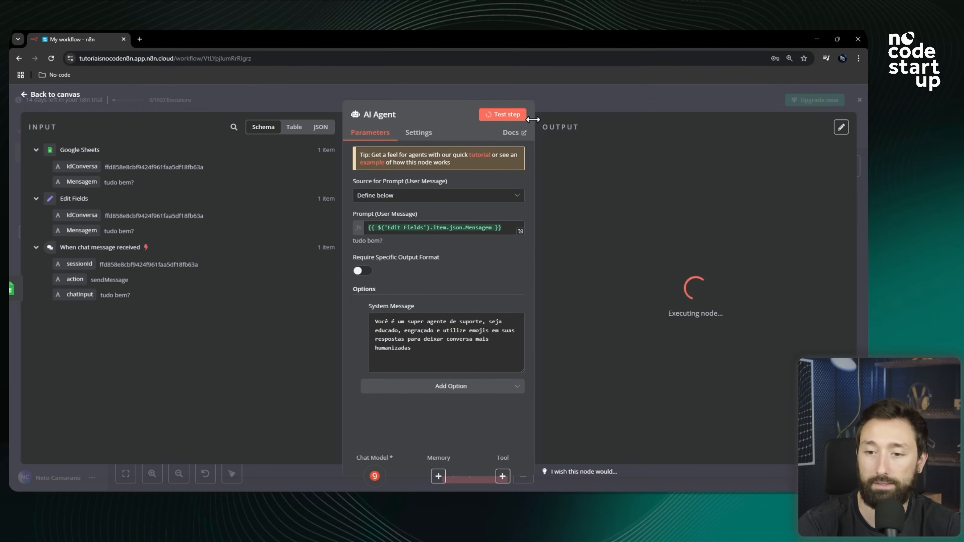
{"action": "left_click_drag", "start_coordinate": [597, 166], "coordinate": [718, 172]}
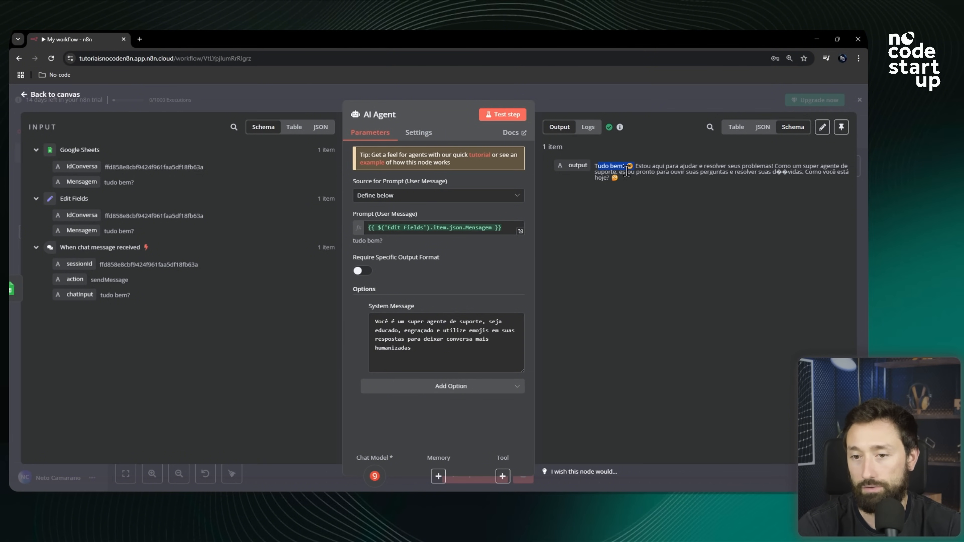
{"action": "left_click_drag", "start_coordinate": [645, 172], "coordinate": [782, 171]}
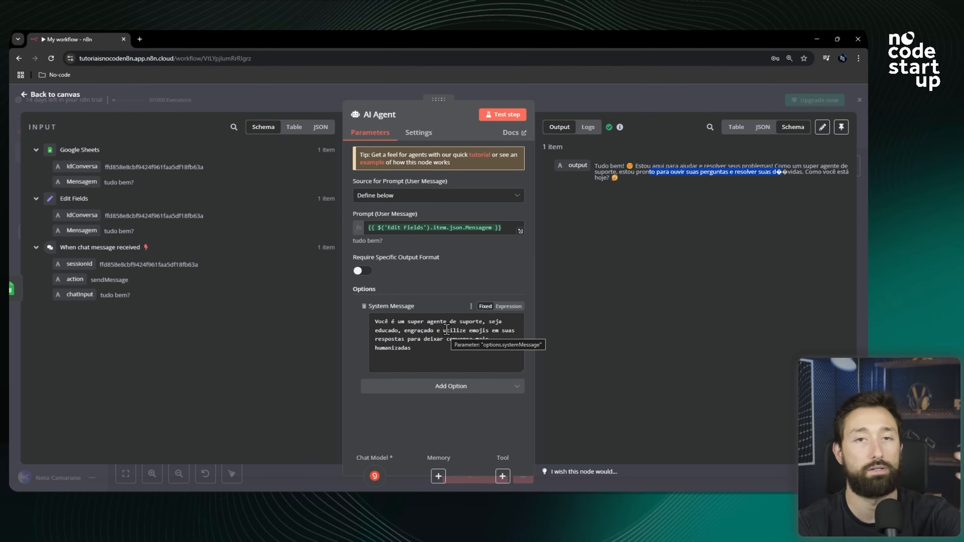
{"action": "left_click_drag", "start_coordinate": [606, 167], "coordinate": [630, 190]}
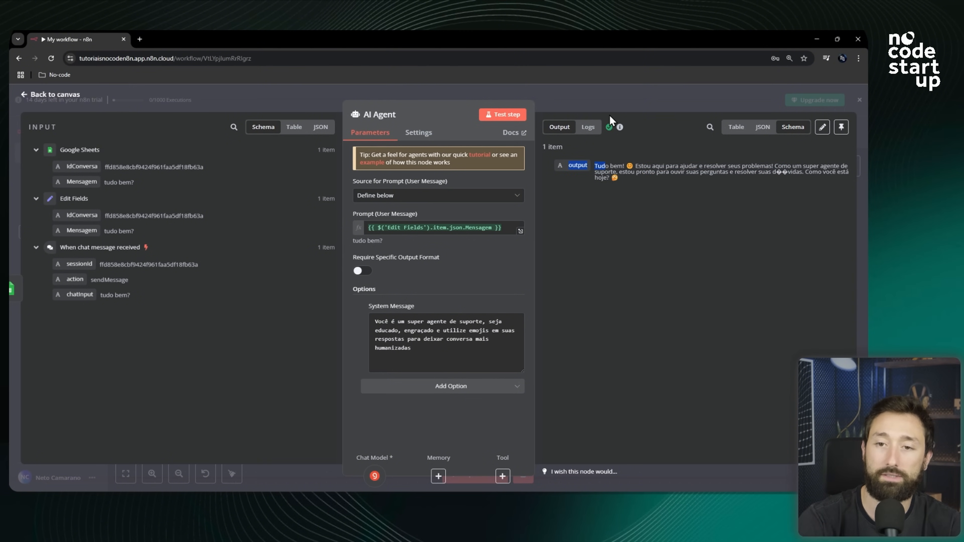
{"action": "left_click", "coordinate": [618, 109]}
Open the workflow chat and send "ola meu nome é" followed by the user's first name.
{"action": "scroll", "coordinate": [526, 285], "scroll_direction": "down", "scroll_amount": 3}
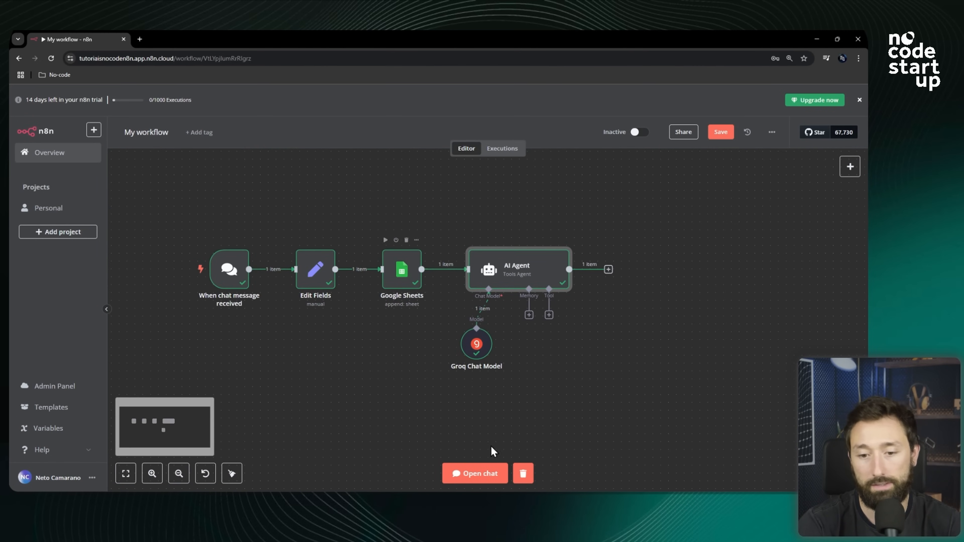
{"action": "left_click", "coordinate": [476, 475]}
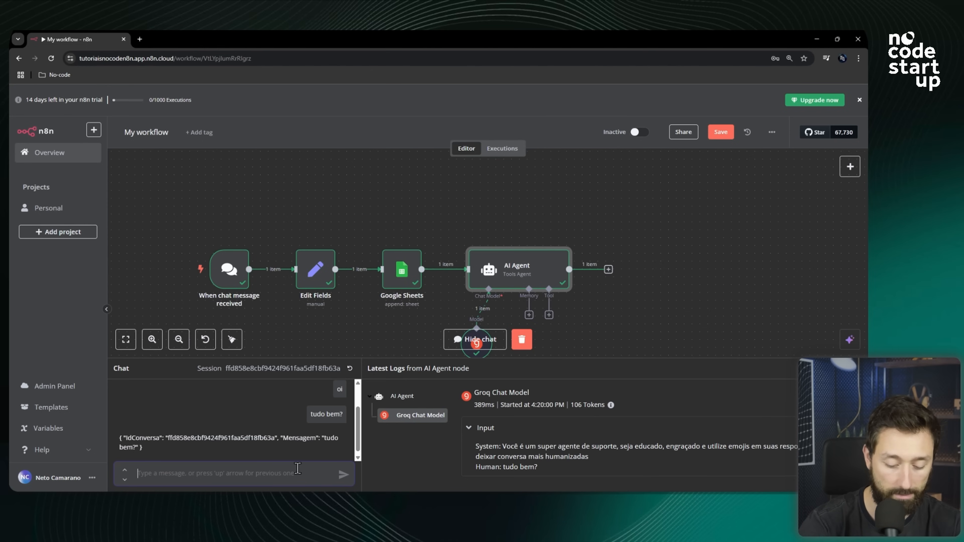
{"action": "type", "text": "ola meu no"}
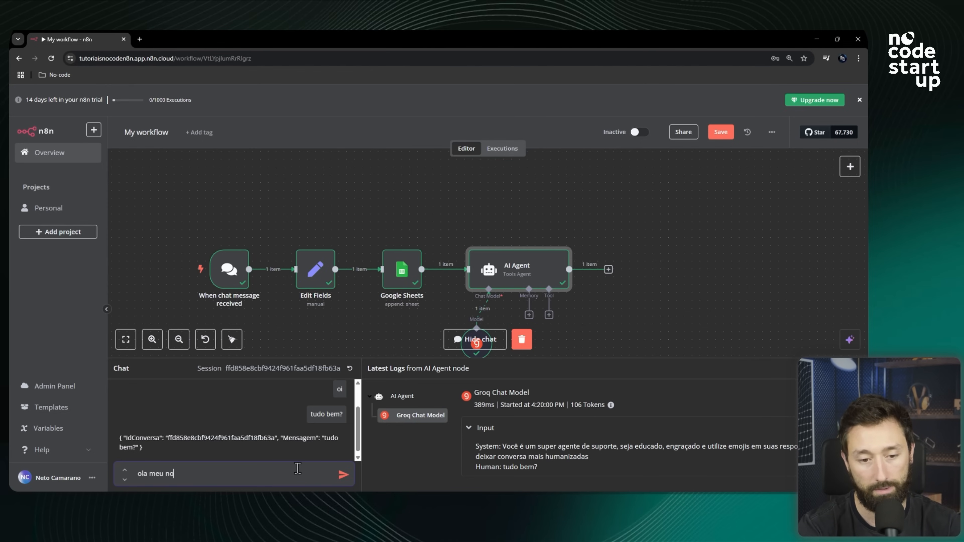
{"action": "type", "text": "me é Neto"}
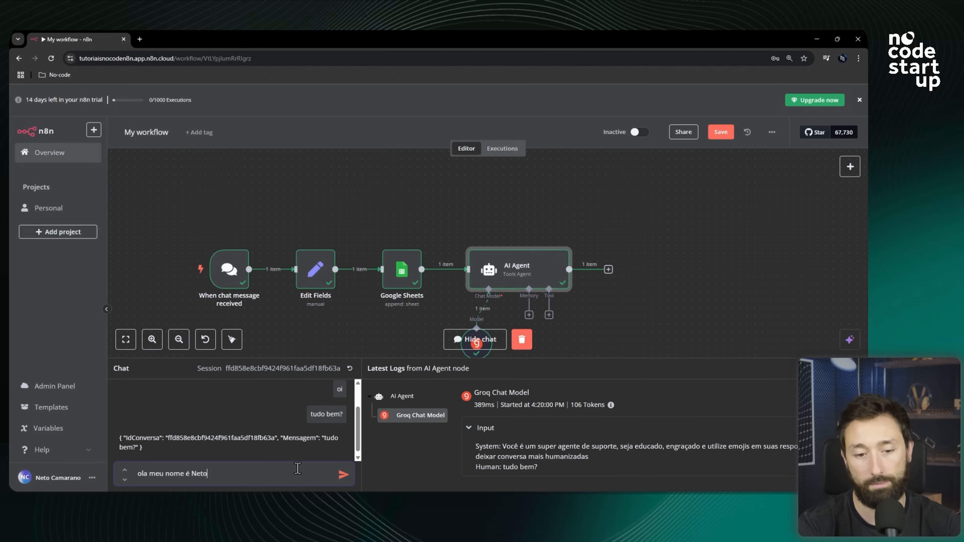
{"action": "key", "text": "Return"}
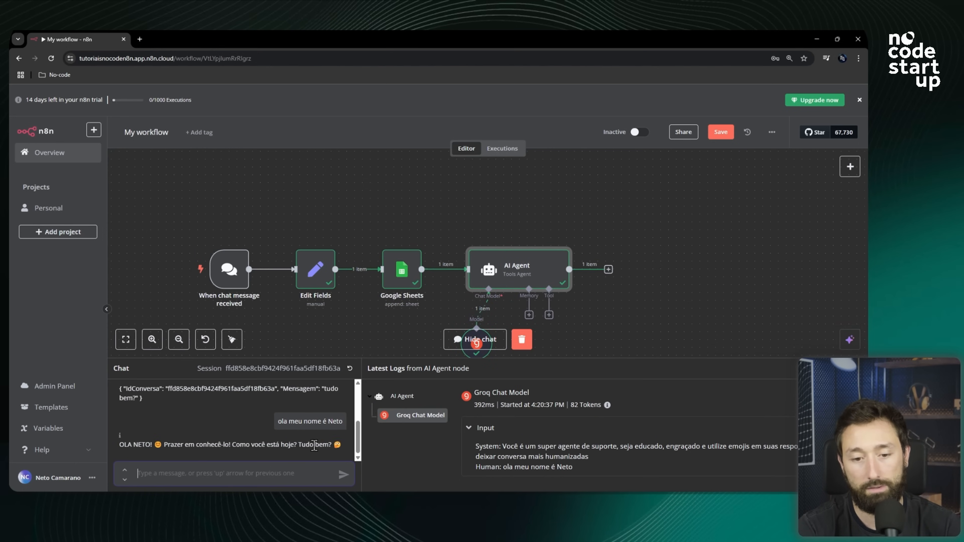
Send the chat message "qual meu nome?" to test whether the agent remembers the name.
{"action": "type", "text": "me"}
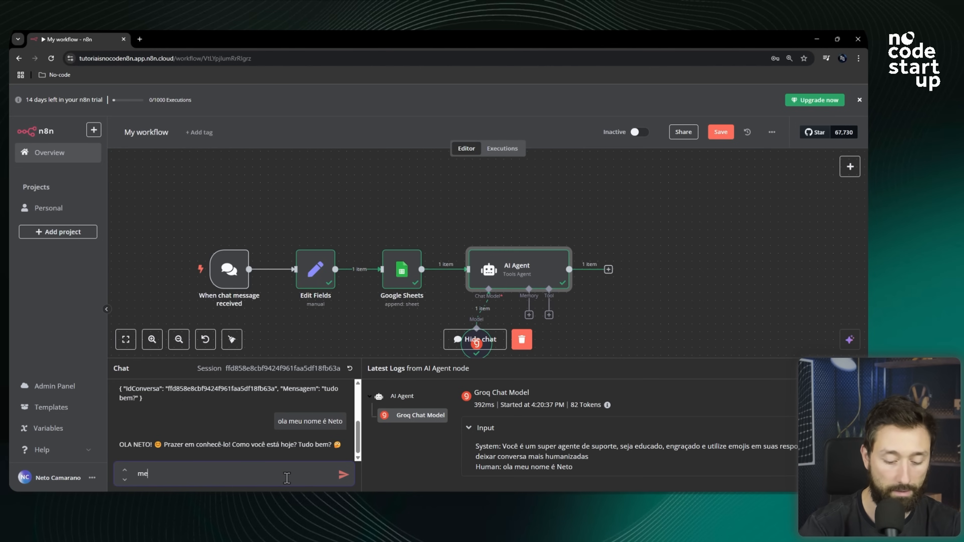
{"action": "type", "text": "u nome?"}
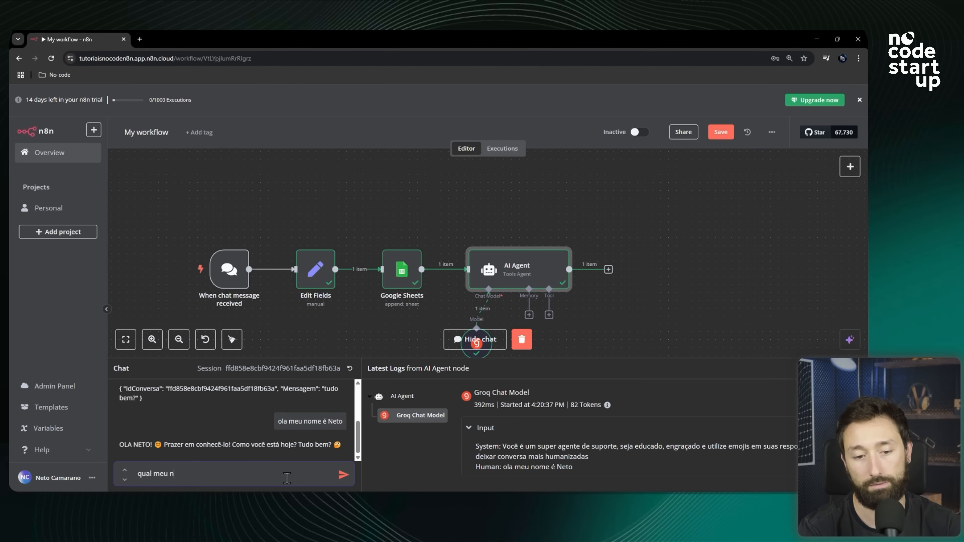
{"action": "key", "text": "Return"}
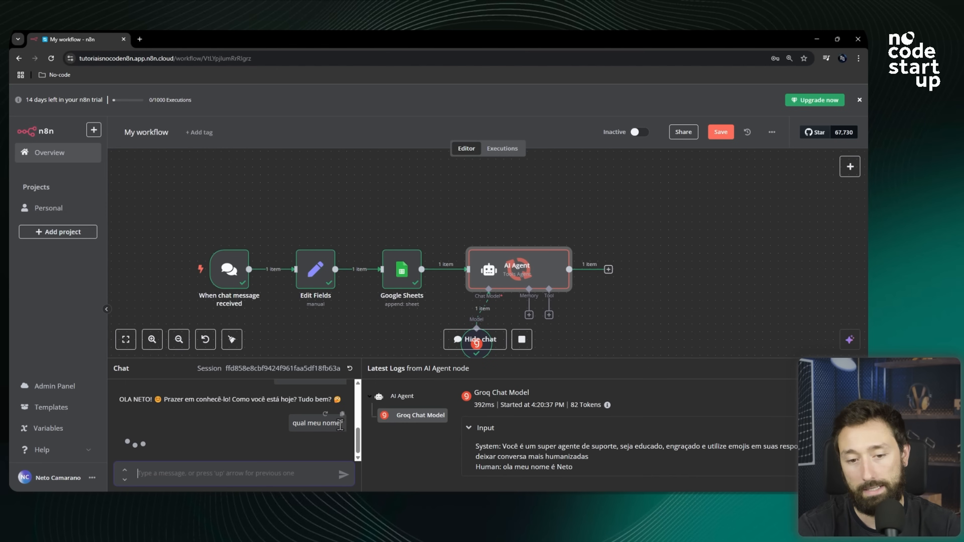
Scroll through the chat history to review the agent's replies to both messages.
{"action": "left_click_drag", "start_coordinate": [151, 416], "coordinate": [217, 419]}
{"action": "left_click", "coordinate": [206, 426]}
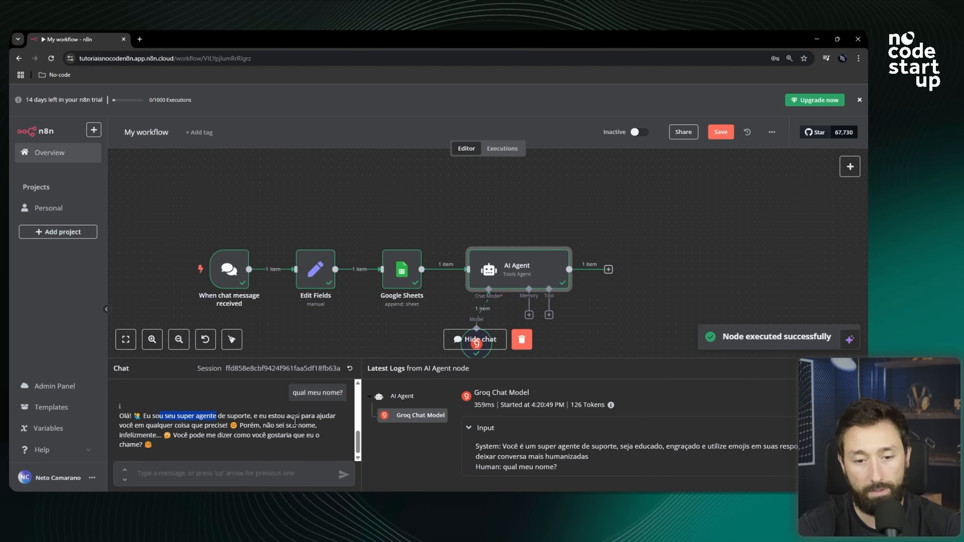
{"action": "left_click_drag", "start_coordinate": [146, 426], "coordinate": [273, 428]}
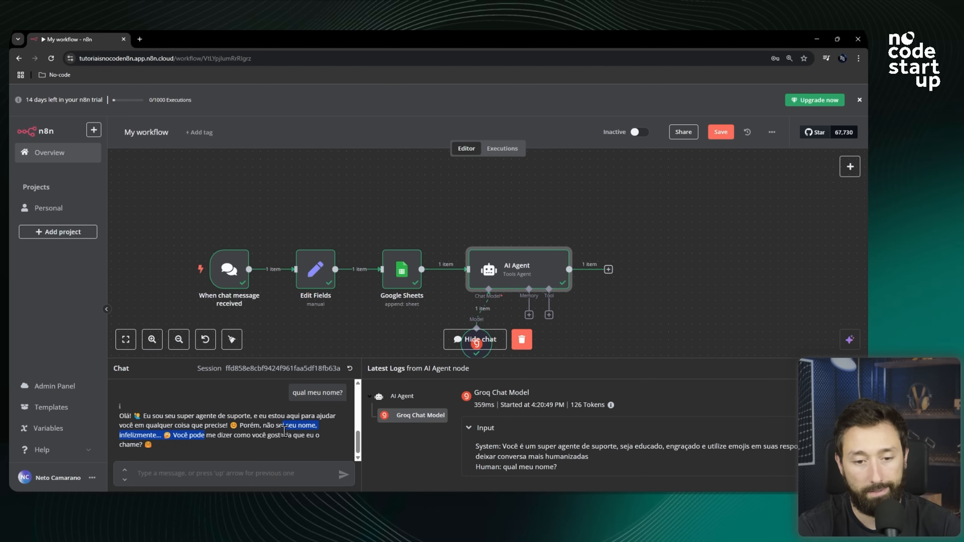
{"action": "left_click", "coordinate": [283, 430]}
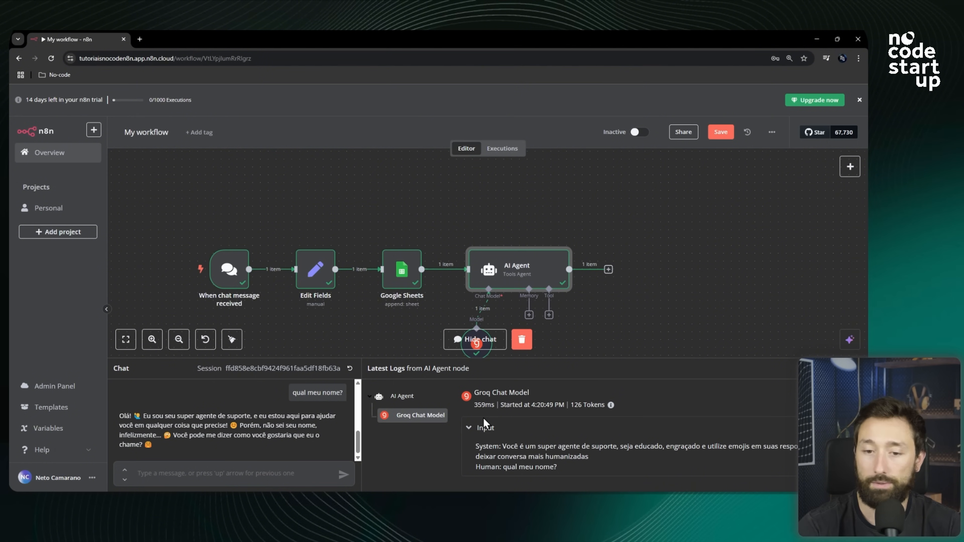
{"action": "scroll", "coordinate": [312, 391], "scroll_direction": "up", "scroll_amount": 3}
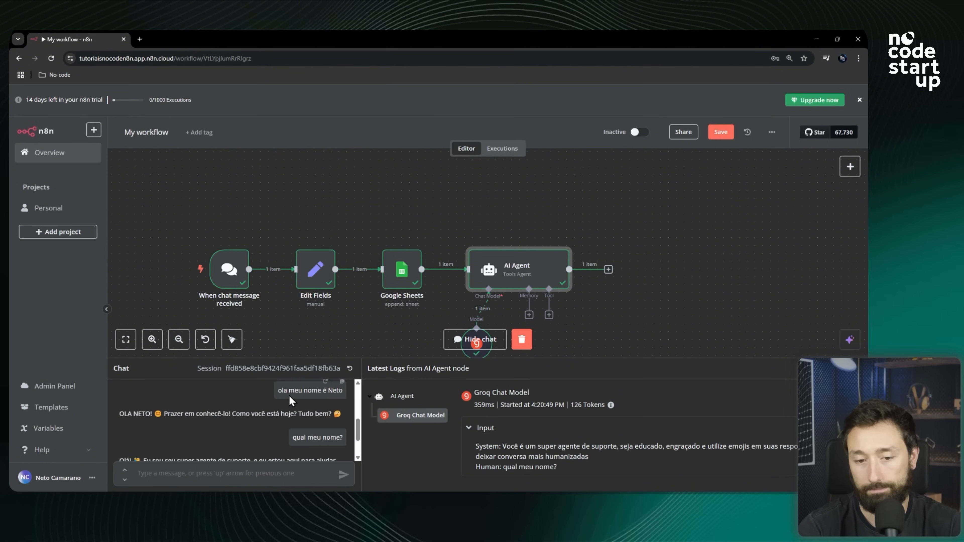
{"action": "scroll", "coordinate": [301, 414], "scroll_direction": "down", "scroll_amount": 2}
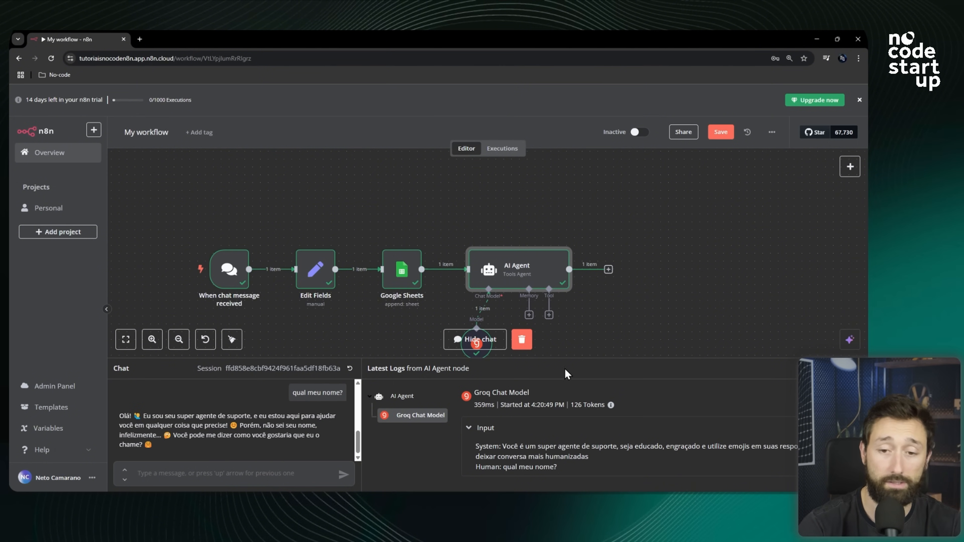
{"action": "scroll", "coordinate": [612, 297], "scroll_direction": "down", "scroll_amount": 2}
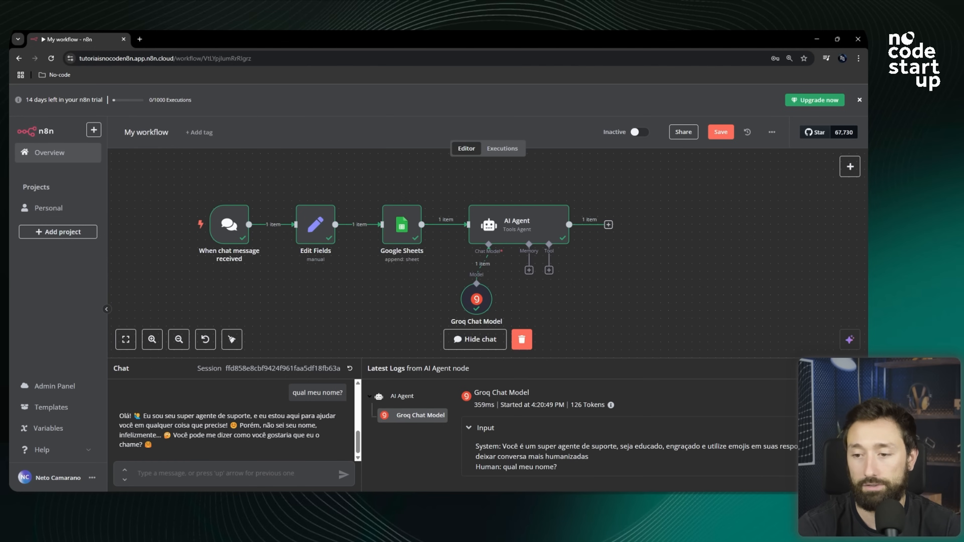
Close the chat panel and attach a Simple Memory node to the AI Agent's memory input.
{"action": "left_click", "coordinate": [857, 368]}
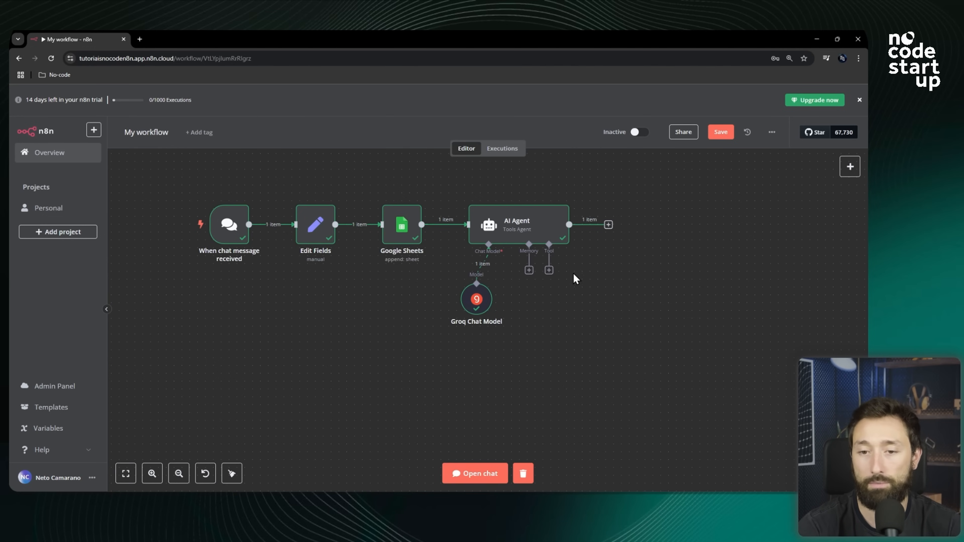
{"action": "scroll", "coordinate": [568, 238], "scroll_direction": "up", "scroll_amount": 2}
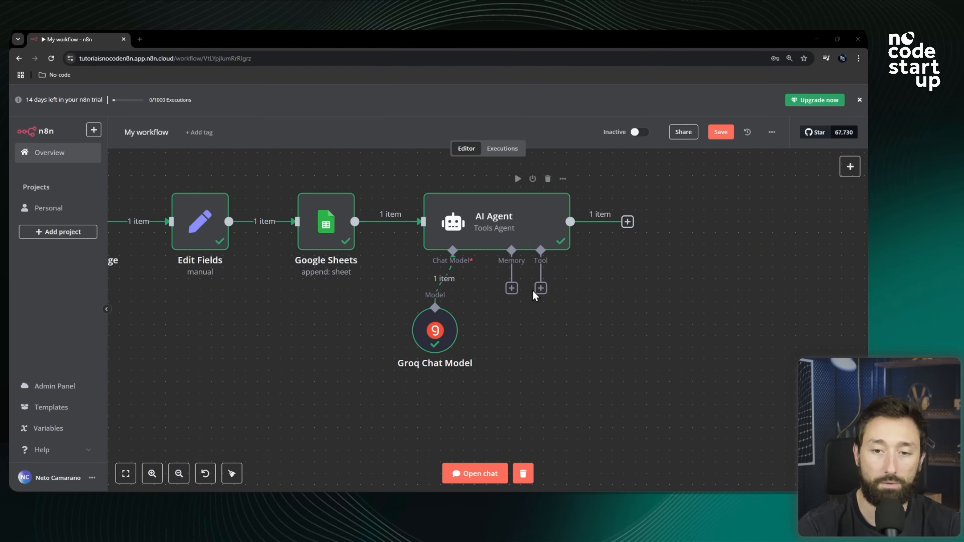
{"action": "left_click", "coordinate": [511, 288]}
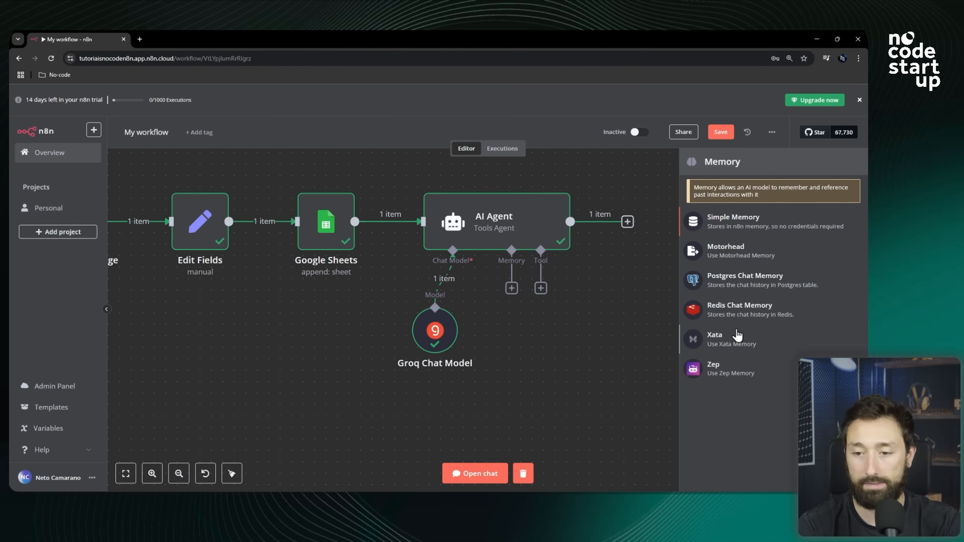
{"action": "left_click", "coordinate": [742, 227]}
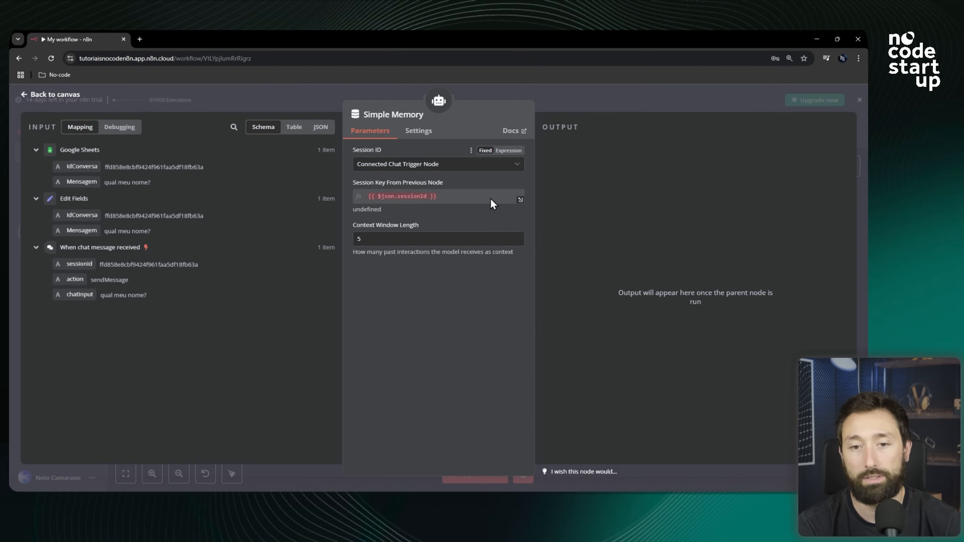
Set the memory's Session ID to Define below, map the Edit Fields IdConversa value into Key, and return to the canvas.
{"action": "left_click", "coordinate": [413, 167]}
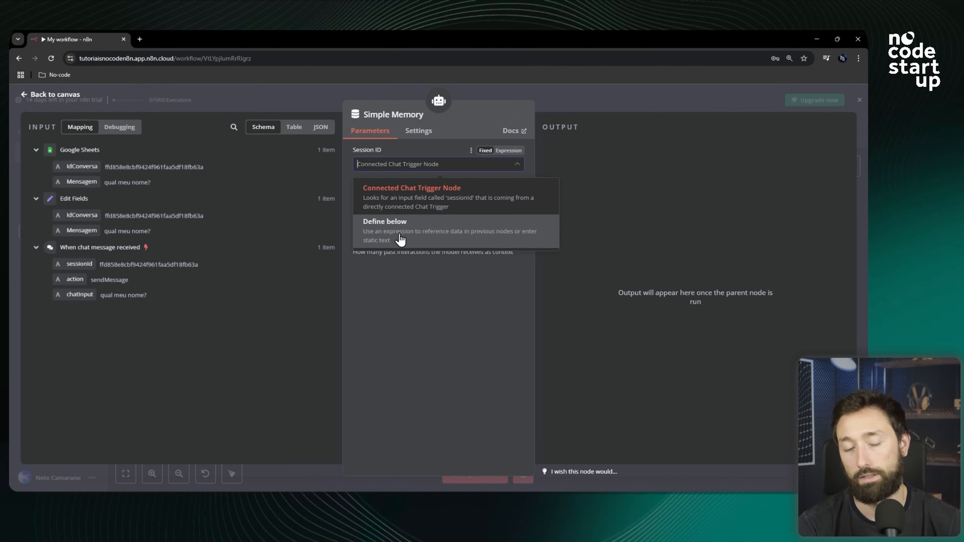
{"action": "left_click", "coordinate": [387, 229]}
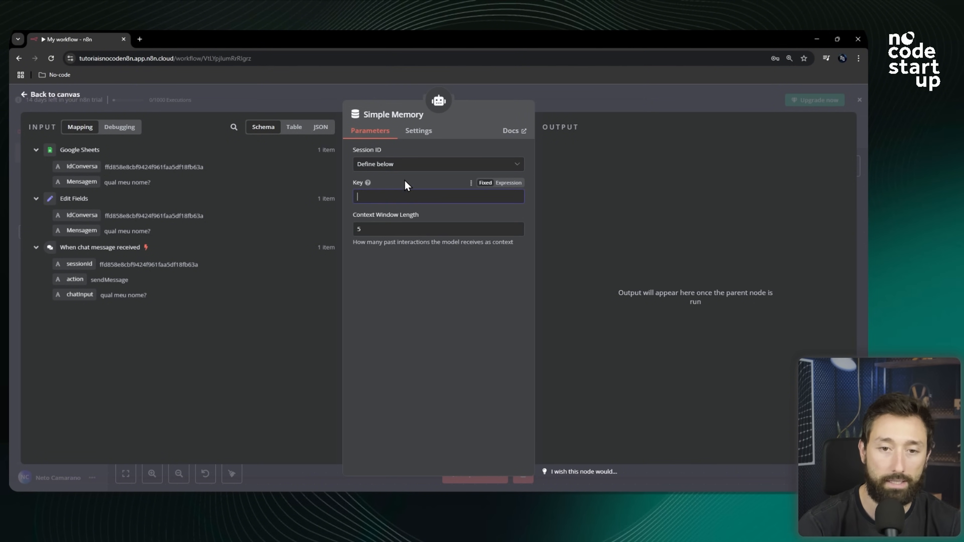
{"action": "left_click", "coordinate": [389, 198]}
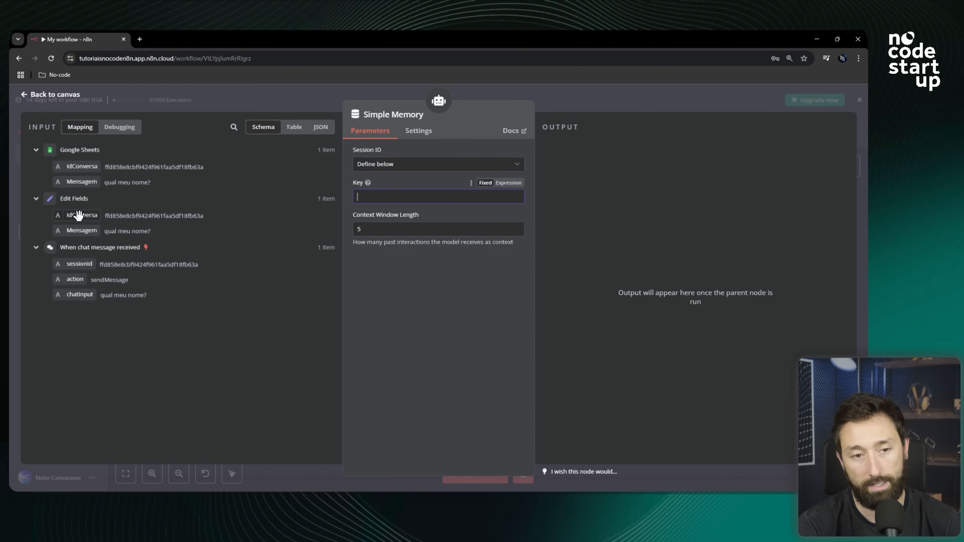
{"action": "left_click_drag", "start_coordinate": [74, 213], "coordinate": [372, 198]}
{"action": "left_click", "coordinate": [439, 329]}
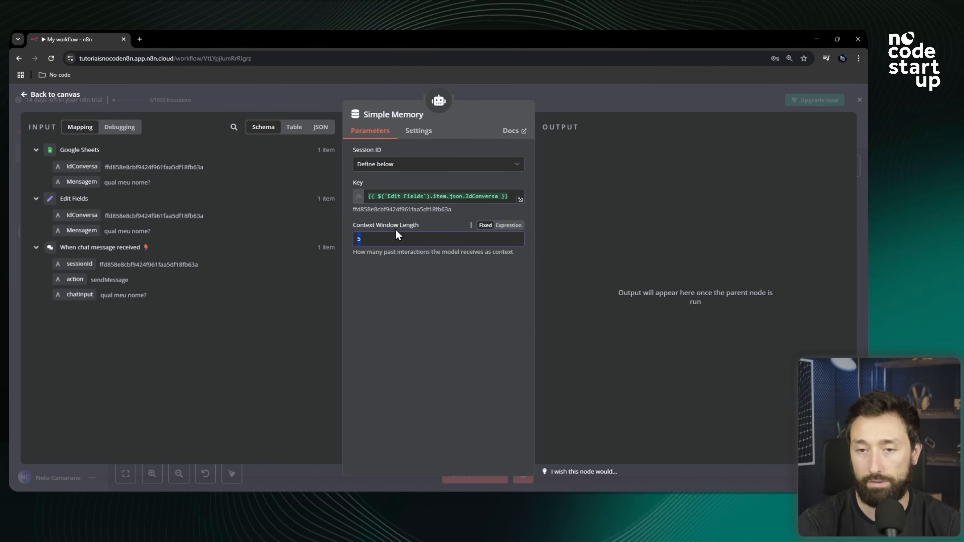
{"action": "left_click", "coordinate": [607, 102]}
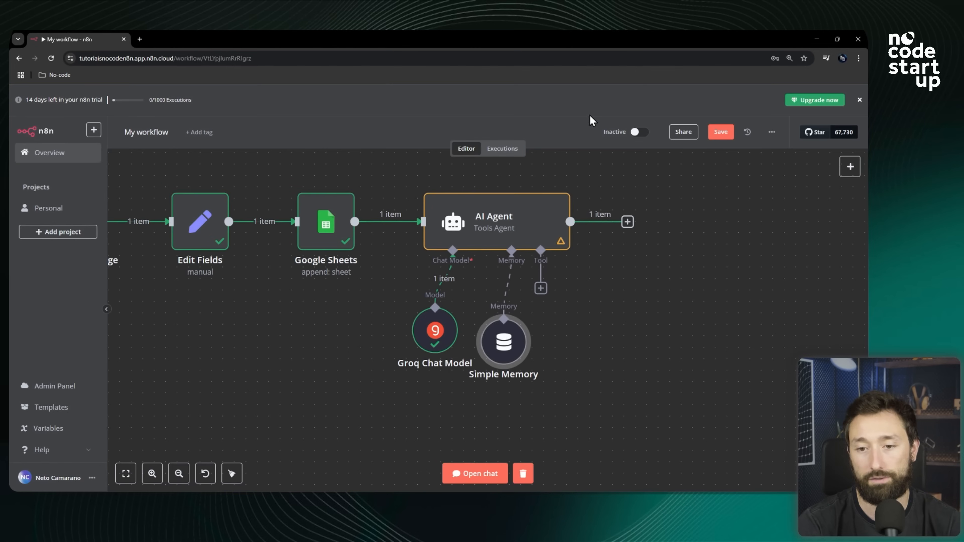
Open the workflow chat and send "meu nome é" followed by the user's first name.
{"action": "left_click", "coordinate": [492, 474]}
{"action": "type", "text": "meu"}
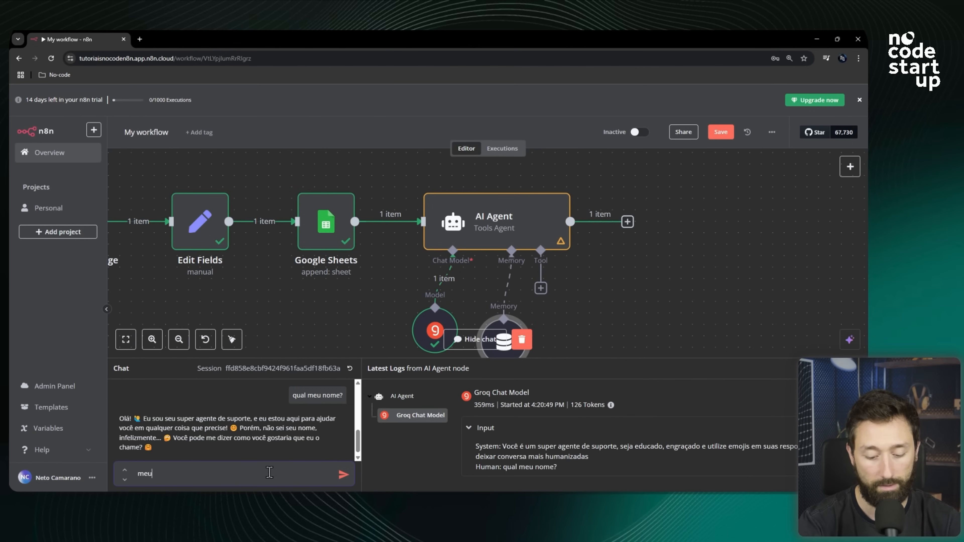
{"action": "type", "text": " nome é neto"}
{"action": "key", "text": "Return"}
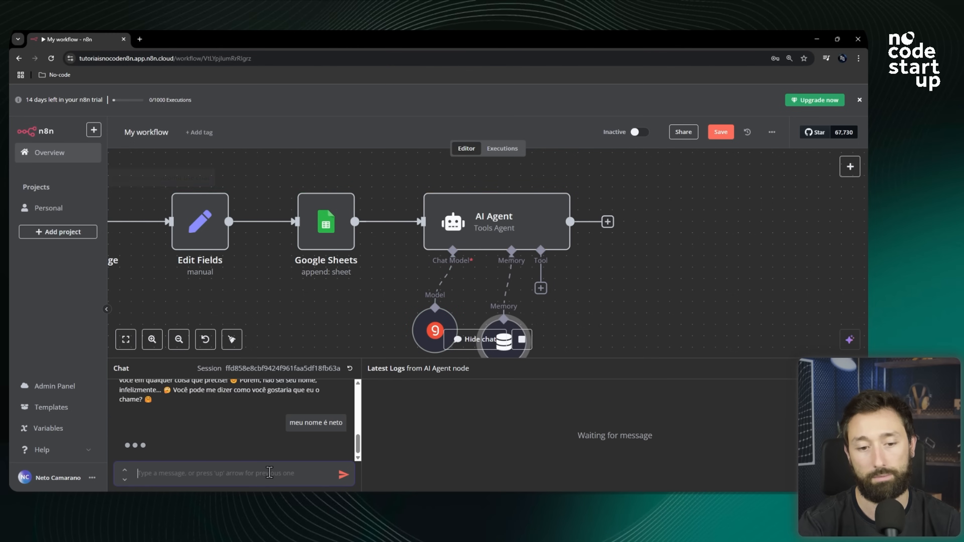
Send the chat message "como eu me chamo?" to test whether the agent now remembers the name.
{"action": "scroll", "coordinate": [557, 276], "scroll_direction": "down", "scroll_amount": 2}
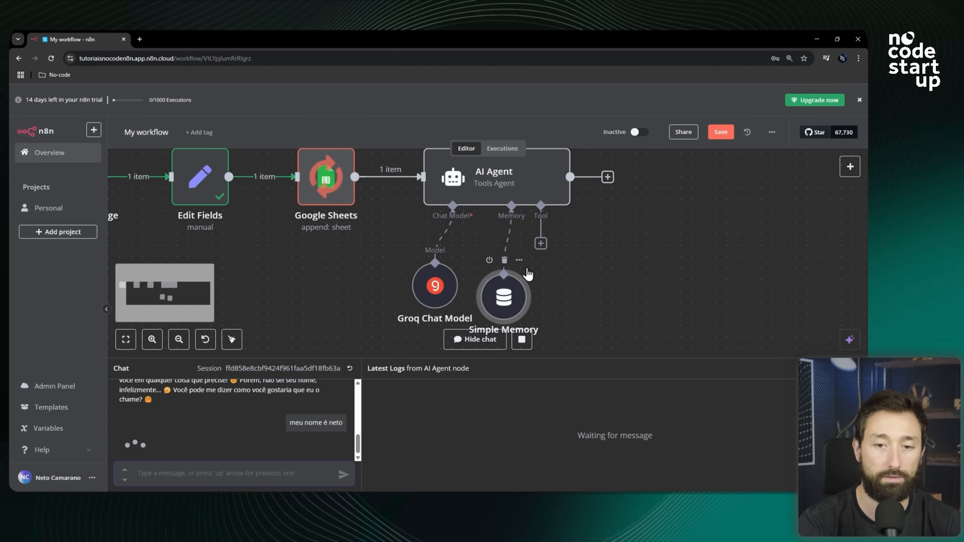
{"action": "scroll", "coordinate": [583, 261], "scroll_direction": "down", "scroll_amount": 2}
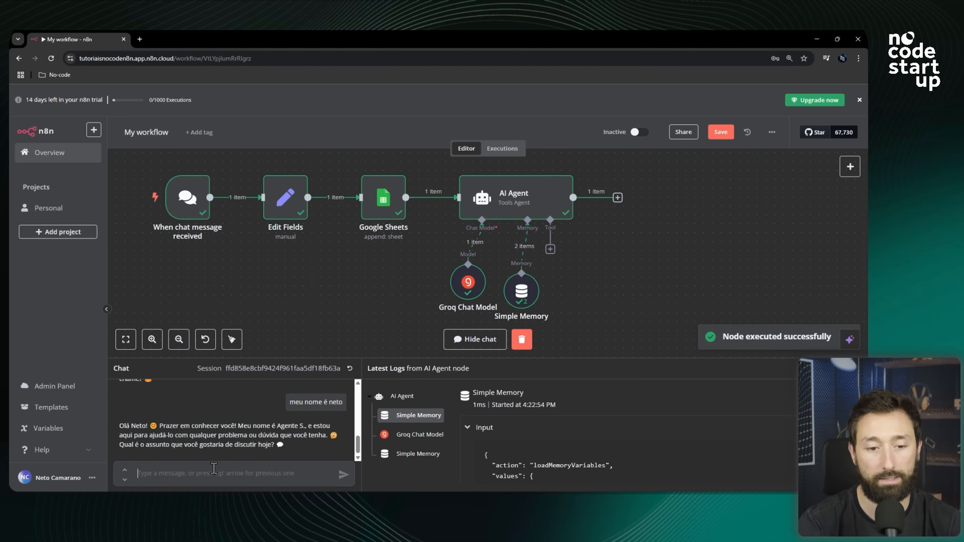
{"action": "type", "text": "como "}
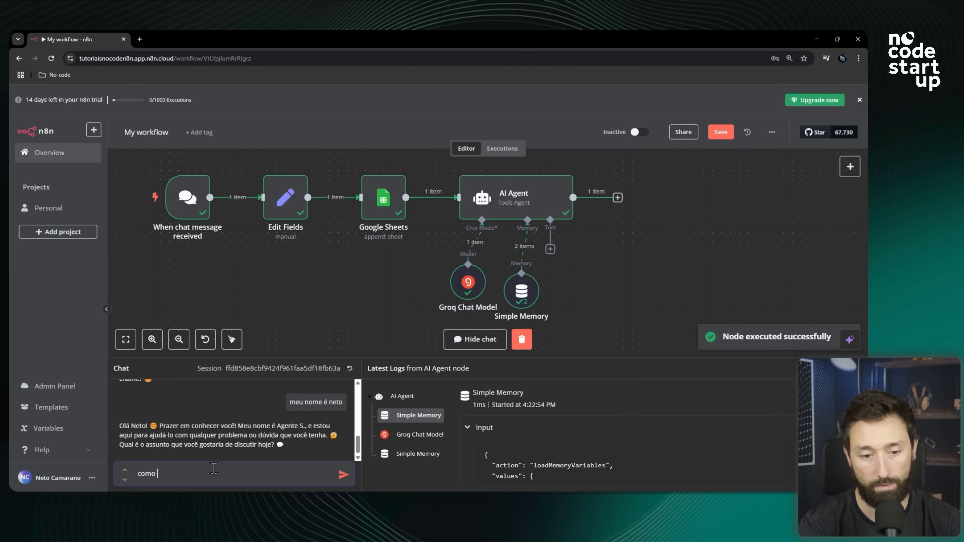
{"action": "type", "text": "eu me chamo?"}
{"action": "key", "text": "Return"}
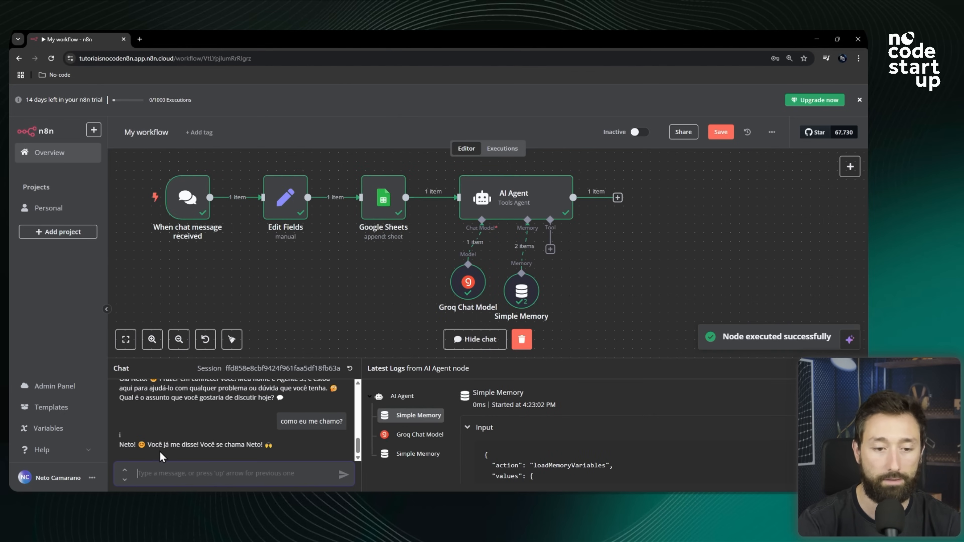
Highlight the agent's answer in the chat history and close the chat panel.
{"action": "left_click_drag", "start_coordinate": [264, 445], "coordinate": [177, 445]}
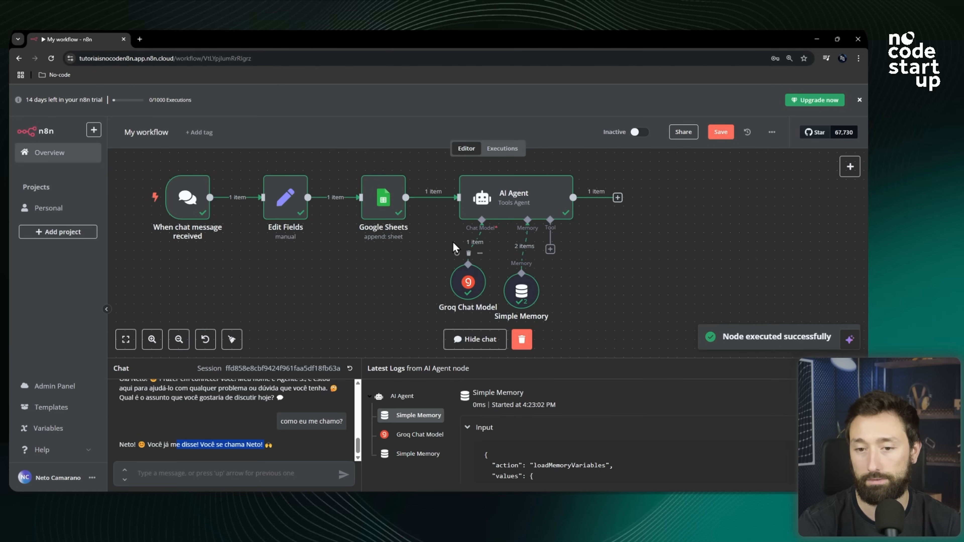
{"action": "left_click", "coordinate": [735, 262]}
{"action": "left_click", "coordinate": [858, 368]}
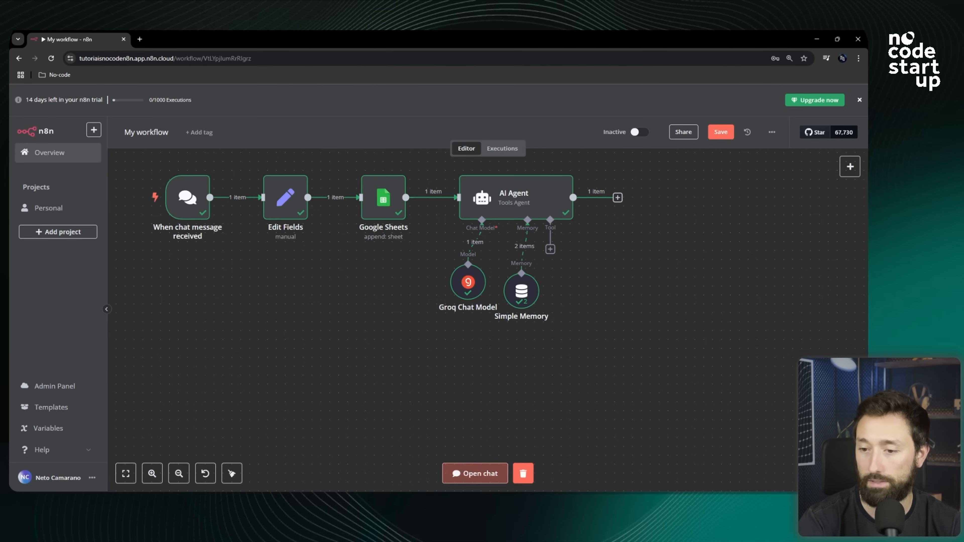
{"action": "scroll", "coordinate": [524, 247], "scroll_direction": "up", "scroll_amount": 3}
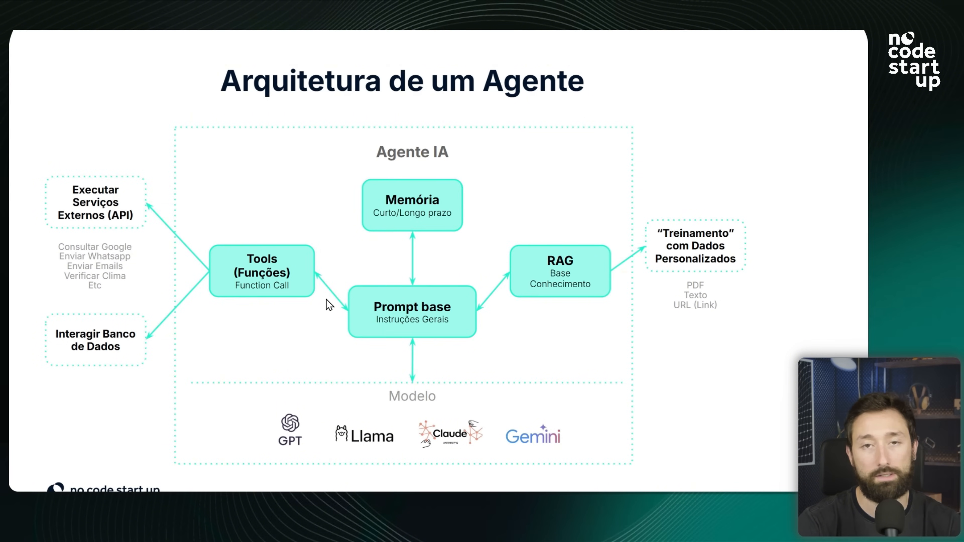
Open the tool picker on the AI Agent's tool input and browse the list of available tools.
{"action": "key", "text": "alt+Tab"}
{"action": "scroll", "coordinate": [615, 290], "scroll_direction": "up", "scroll_amount": 3}
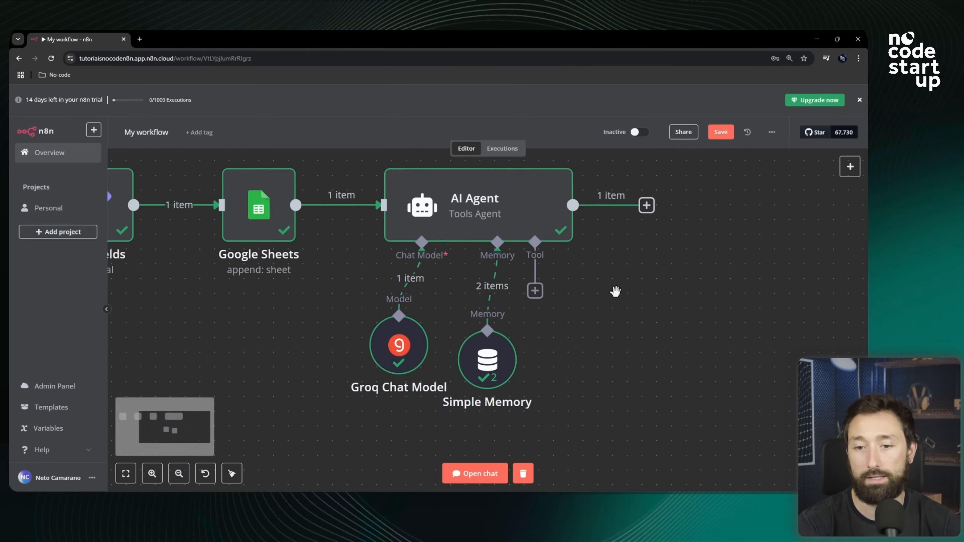
{"action": "scroll", "coordinate": [282, 294], "scroll_direction": "down", "scroll_amount": 4}
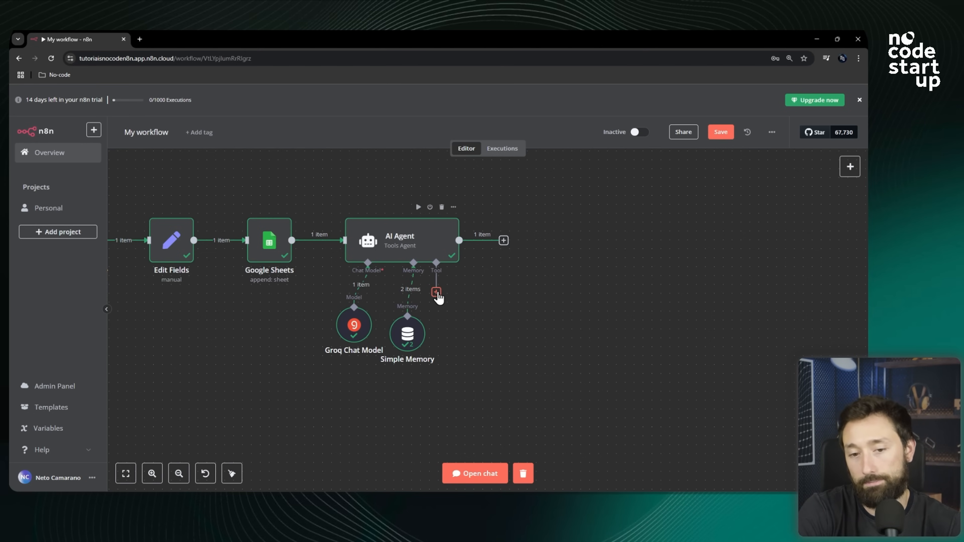
{"action": "left_click", "coordinate": [436, 294]}
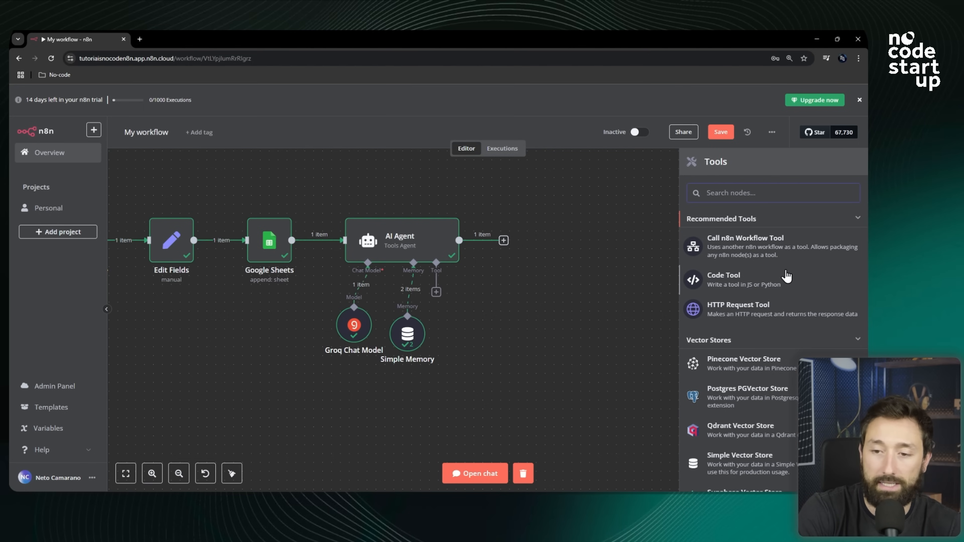
{"action": "scroll", "coordinate": [771, 262], "scroll_direction": "down", "scroll_amount": 2}
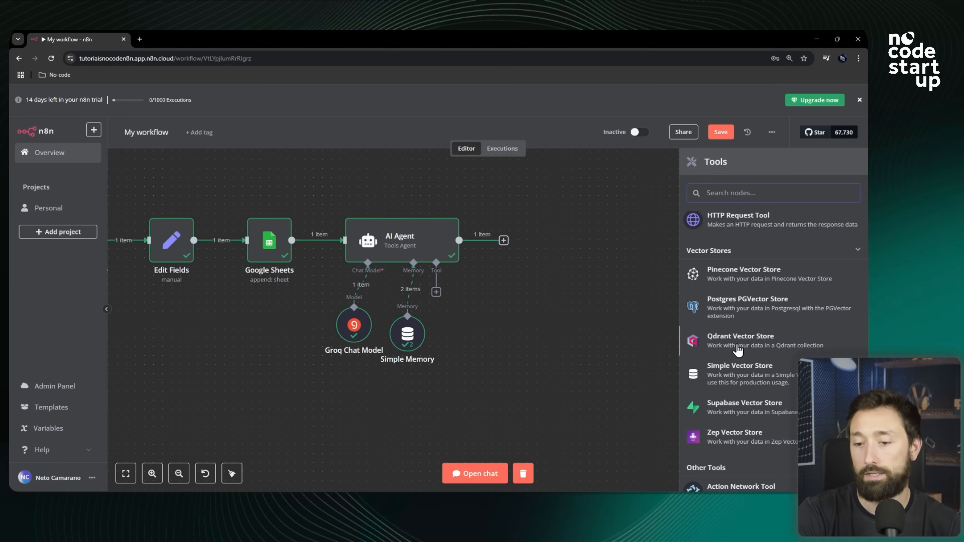
{"action": "scroll", "coordinate": [734, 351], "scroll_direction": "down", "scroll_amount": 3}
{"action": "scroll", "coordinate": [732, 348], "scroll_direction": "up", "scroll_amount": 5}
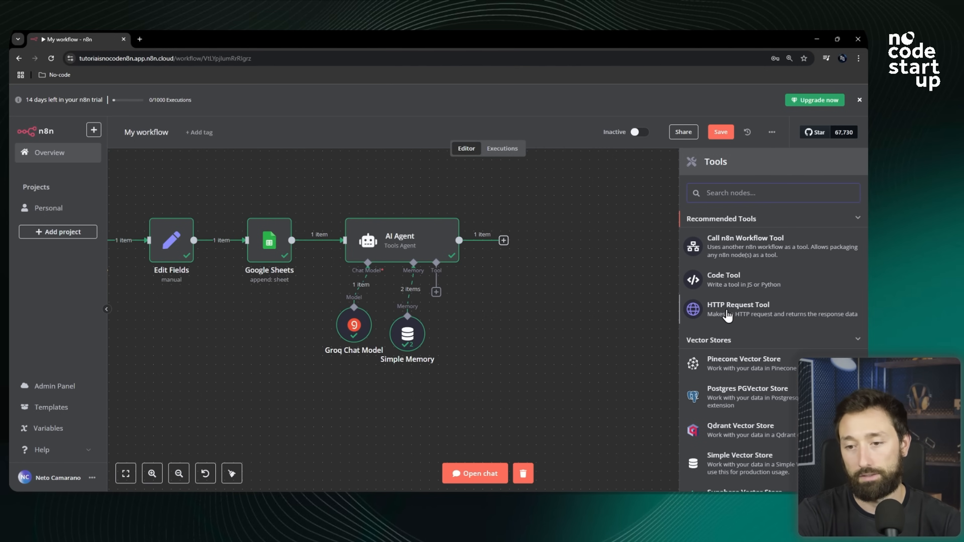
{"action": "scroll", "coordinate": [727, 315], "scroll_direction": "down", "scroll_amount": 10}
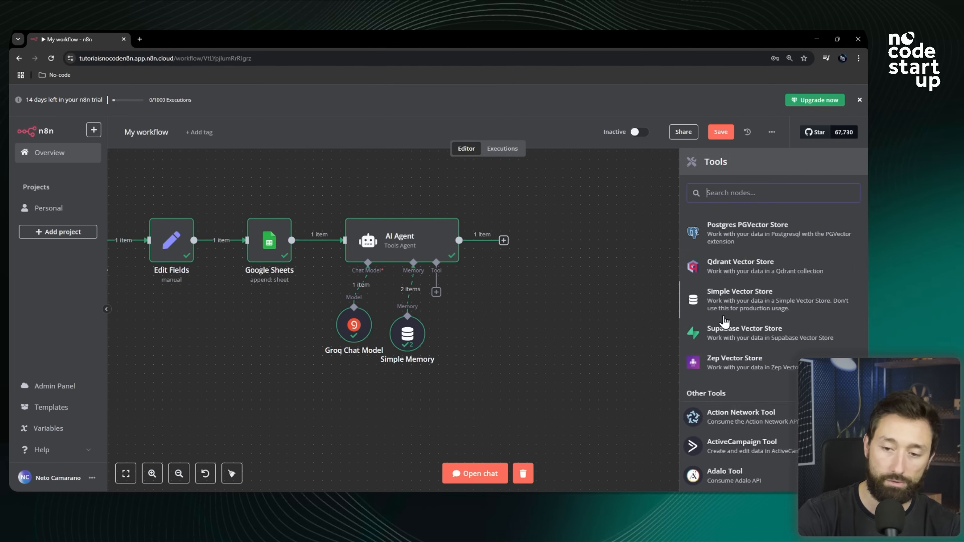
{"action": "scroll", "coordinate": [756, 349], "scroll_direction": "down", "scroll_amount": 15}
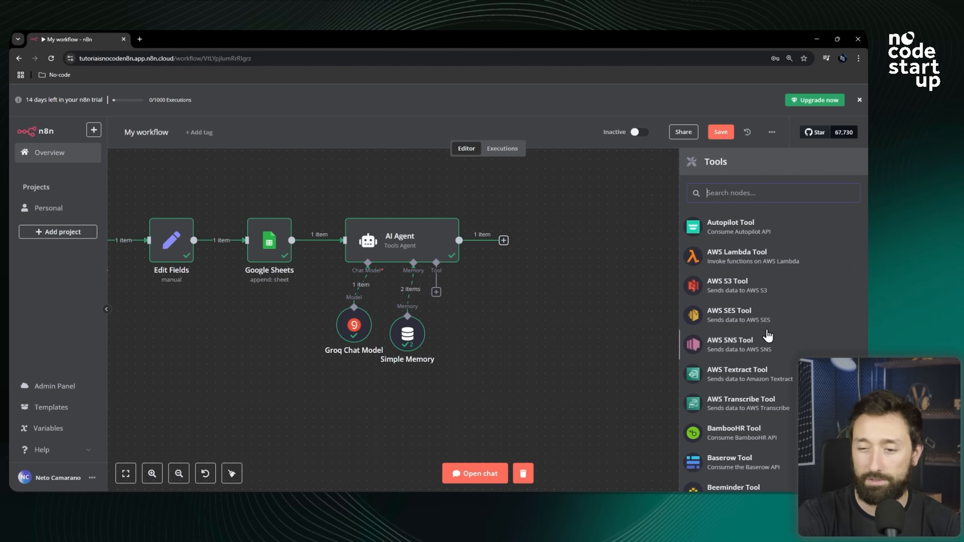
{"action": "scroll", "coordinate": [753, 350], "scroll_direction": "down", "scroll_amount": 20}
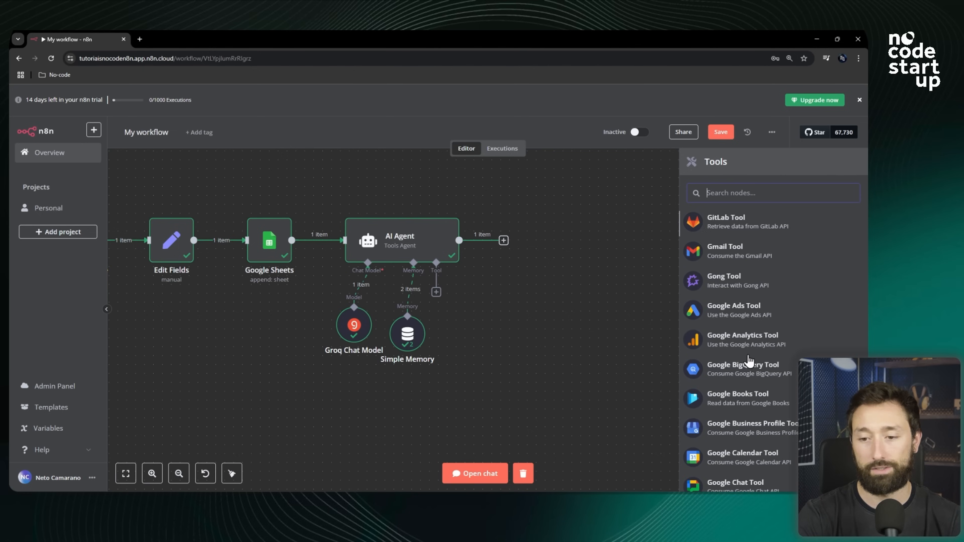
{"action": "scroll", "coordinate": [743, 370], "scroll_direction": "down", "scroll_amount": 6}
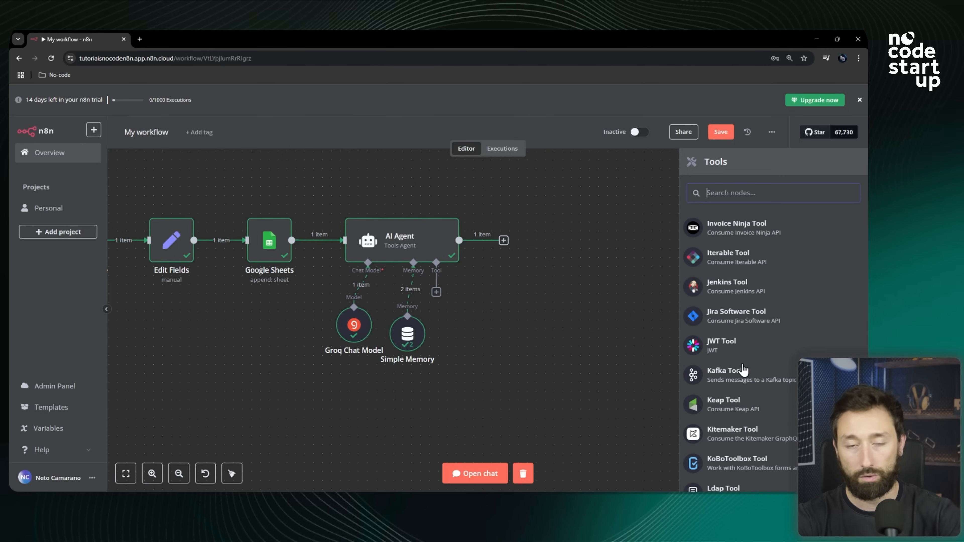
{"action": "scroll", "coordinate": [743, 370], "scroll_direction": "down", "scroll_amount": 7}
{"action": "scroll", "coordinate": [743, 371], "scroll_direction": "down", "scroll_amount": 9}
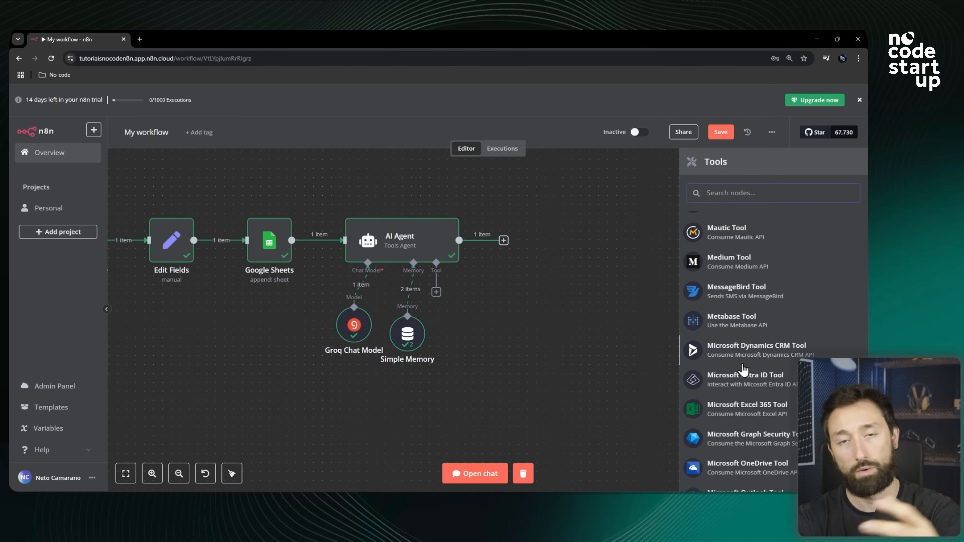
{"action": "scroll", "coordinate": [743, 371], "scroll_direction": "down", "scroll_amount": 10}
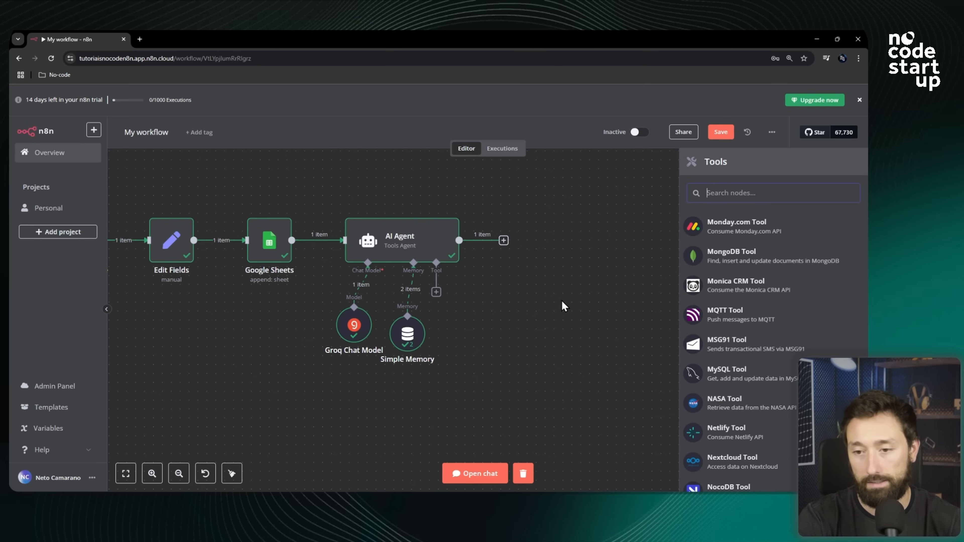
{"action": "scroll", "coordinate": [740, 303], "scroll_direction": "down", "scroll_amount": 15}
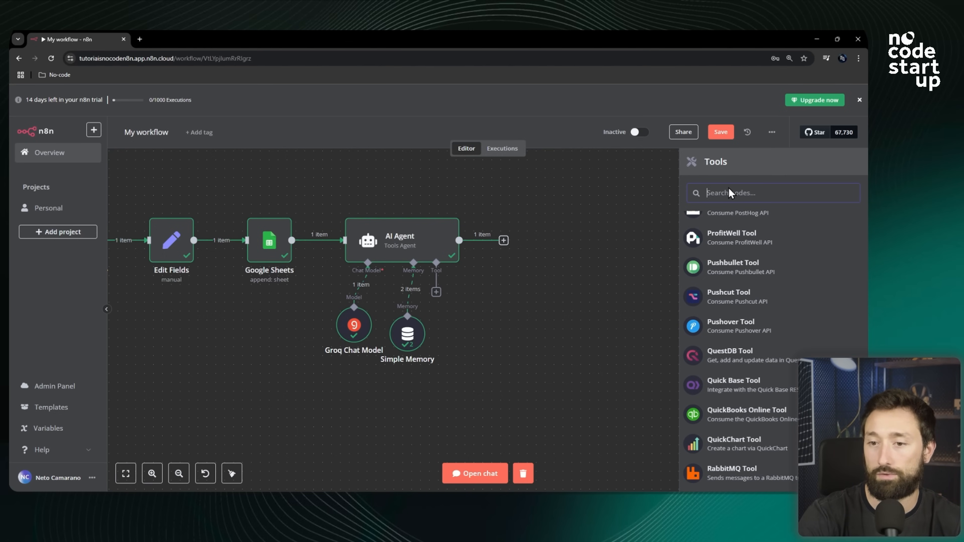
Search the tools for "cal", add the Calculator tool to the AI Agent, and return to the canvas.
{"action": "type", "text": "cal"}
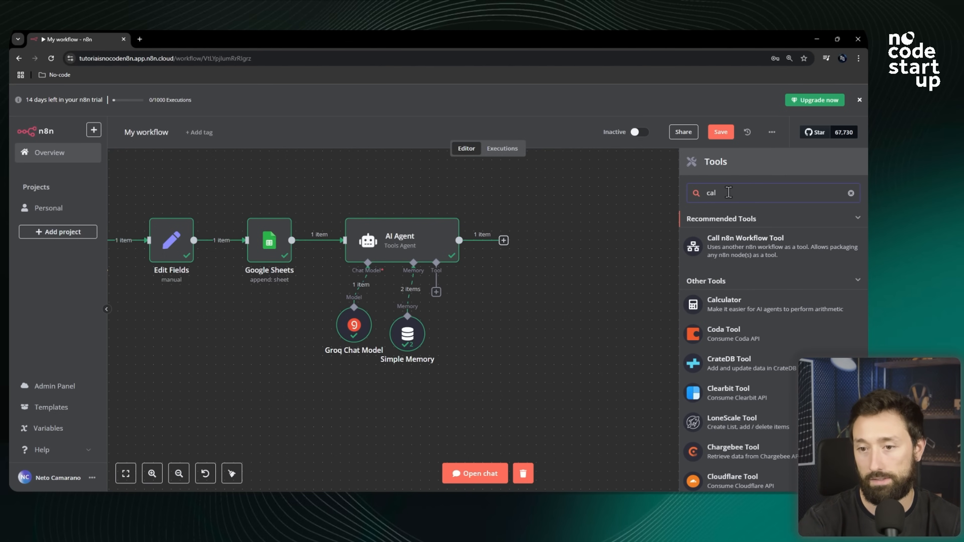
{"action": "left_click", "coordinate": [736, 303]}
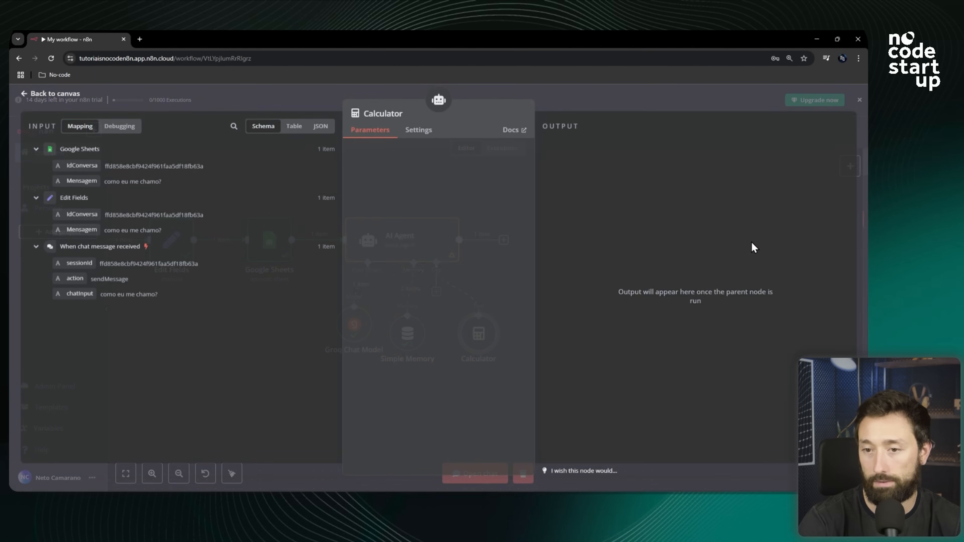
{"action": "left_click", "coordinate": [575, 105]}
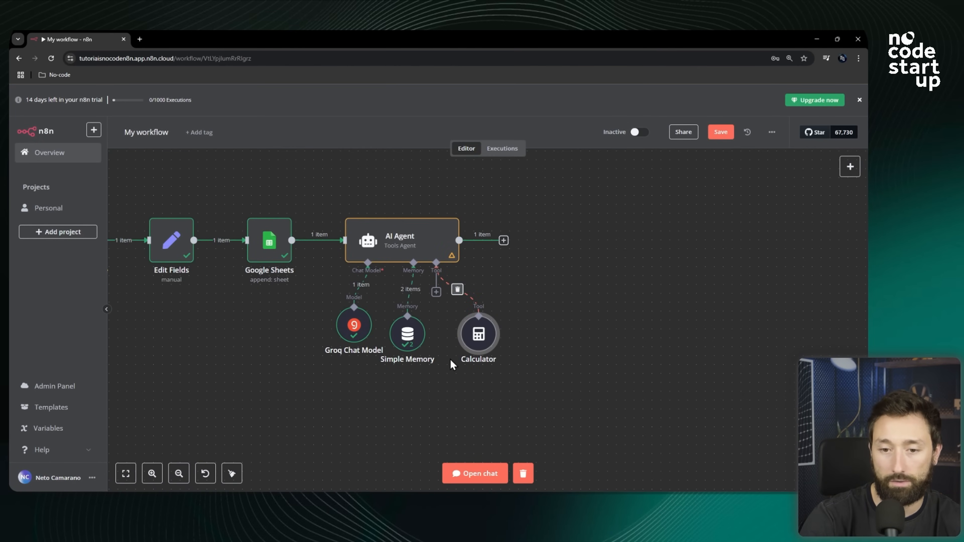
Move the Calculator node aside, then search the tools for "wiki" and add the Wikipedia tool to the AI Agent.
{"action": "left_click_drag", "start_coordinate": [489, 348], "coordinate": [542, 329]}
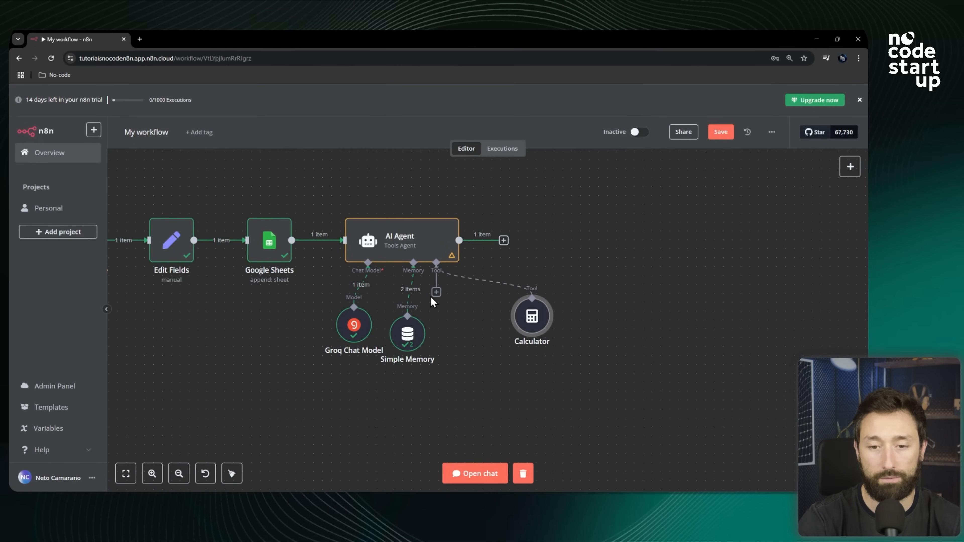
{"action": "left_click", "coordinate": [436, 292]}
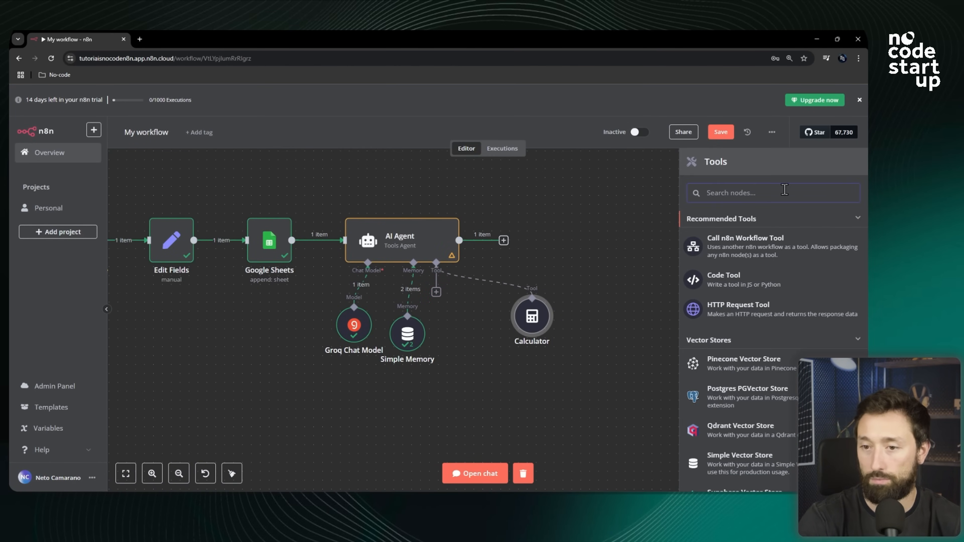
{"action": "type", "text": "wiki"}
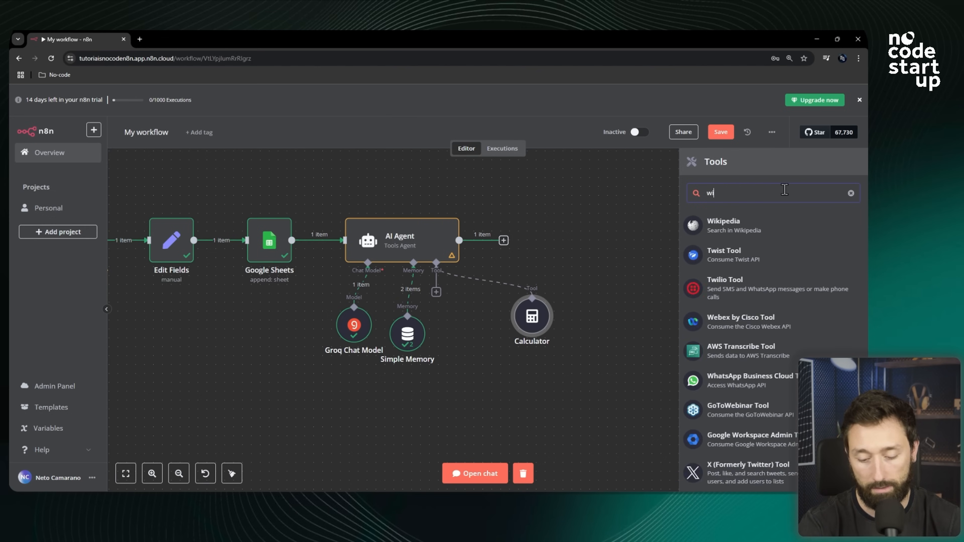
{"action": "left_click", "coordinate": [744, 237]}
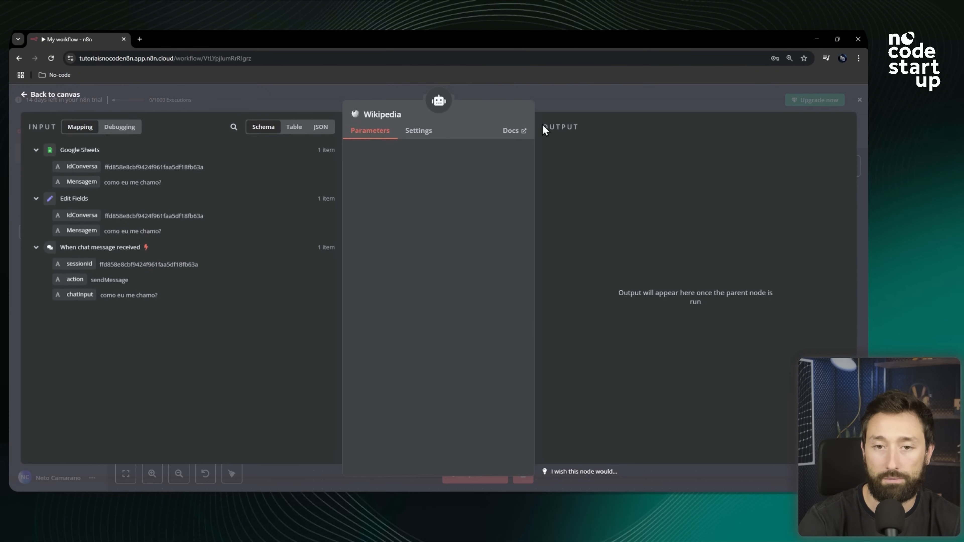
{"action": "left_click", "coordinate": [580, 110]}
Reposition the Wikipedia and Calculator tool nodes under the AI Agent and inspect the Wikipedia node's parameters.
{"action": "mouse_move", "coordinate": [481, 320]}
{"action": "left_mouse_down"}
{"action": "mouse_move", "coordinate": [463, 303]}
{"action": "mouse_move", "coordinate": [468, 333]}
{"action": "left_mouse_up"}
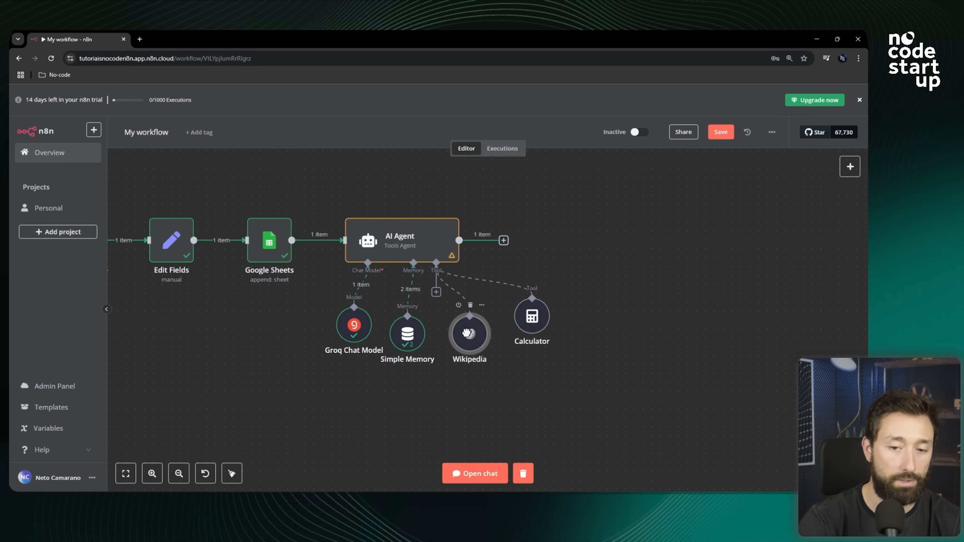
{"action": "left_click_drag", "start_coordinate": [530, 326], "coordinate": [539, 334]}
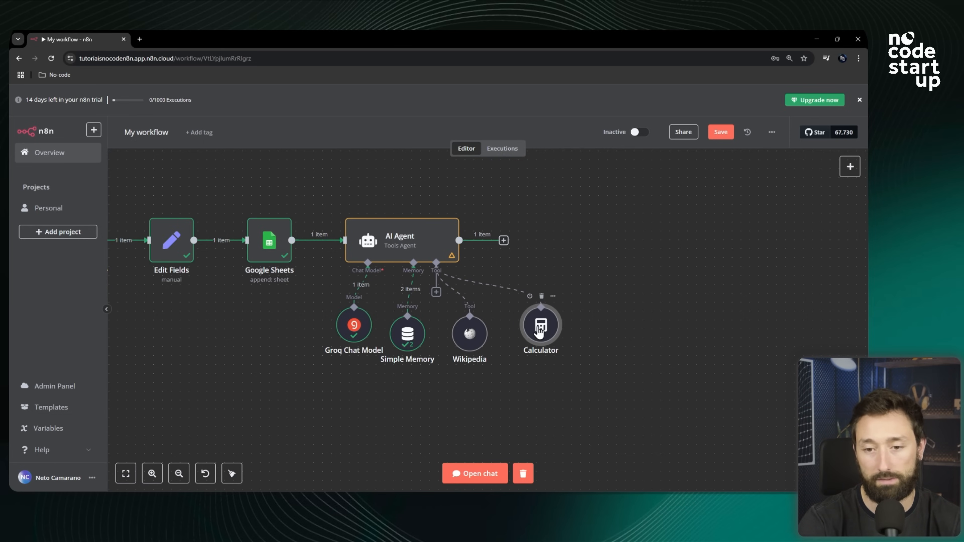
{"action": "double_click", "coordinate": [470, 344]}
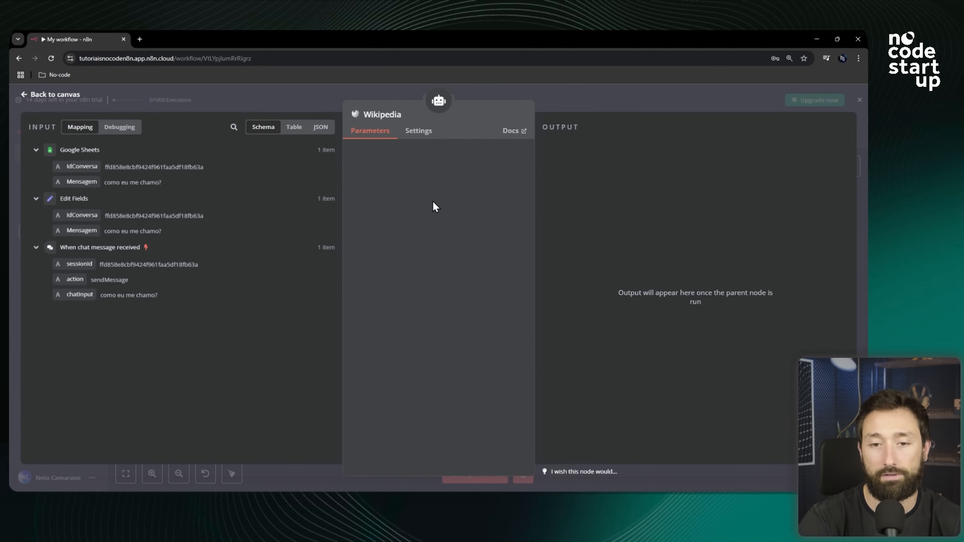
{"action": "left_click", "coordinate": [626, 110]}
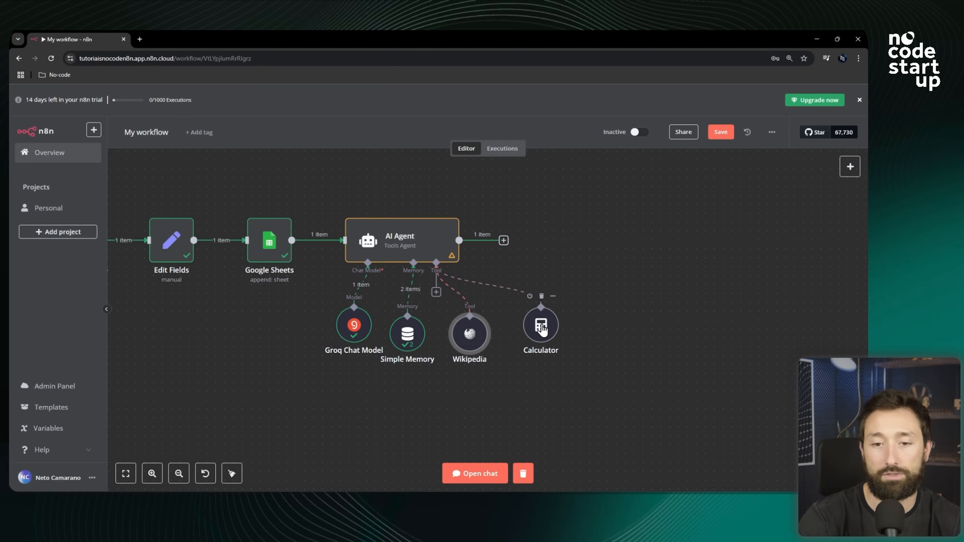
{"action": "scroll", "coordinate": [564, 292], "scroll_direction": "down", "scroll_amount": 2}
{"action": "scroll", "coordinate": [565, 291], "scroll_direction": "down", "scroll_amount": 2}
{"action": "scroll", "coordinate": [444, 267], "scroll_direction": "up", "scroll_amount": 4}
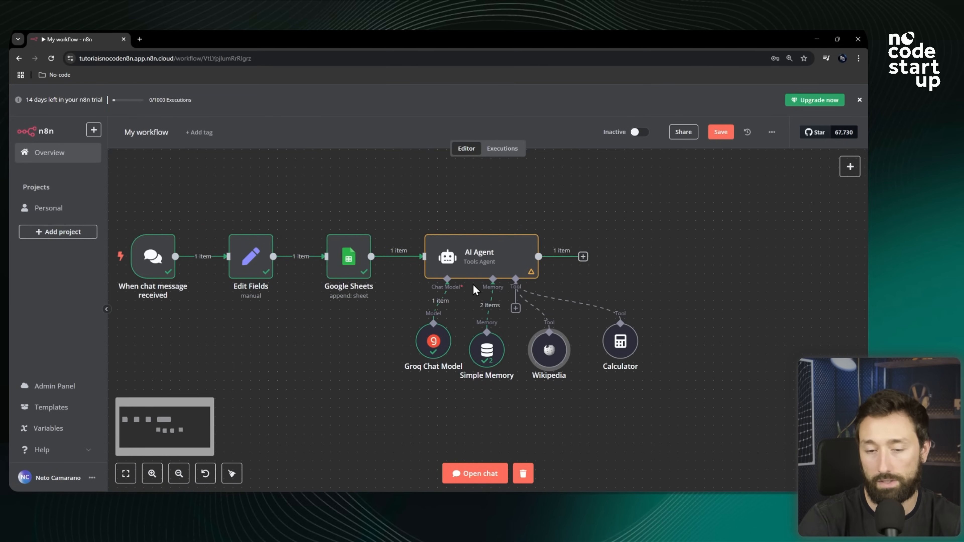
Append a "No Operation, do nothing" node after the AI Agent's output.
{"action": "left_click", "coordinate": [490, 266]}
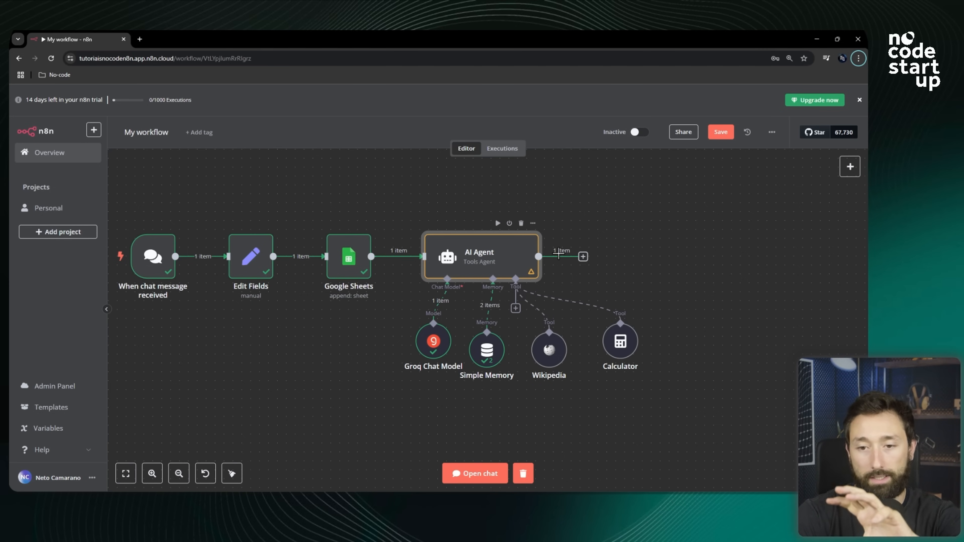
{"action": "scroll", "coordinate": [435, 296], "scroll_direction": "down", "scroll_amount": 1}
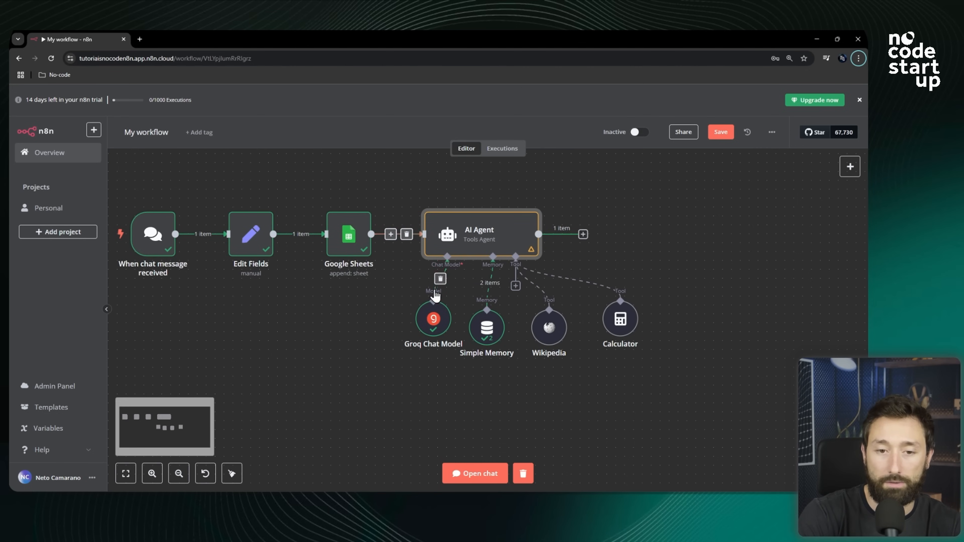
{"action": "left_click", "coordinate": [436, 296]}
{"action": "scroll", "coordinate": [539, 298], "scroll_direction": "down", "scroll_amount": 3}
{"action": "scroll", "coordinate": [500, 249], "scroll_direction": "up", "scroll_amount": 4}
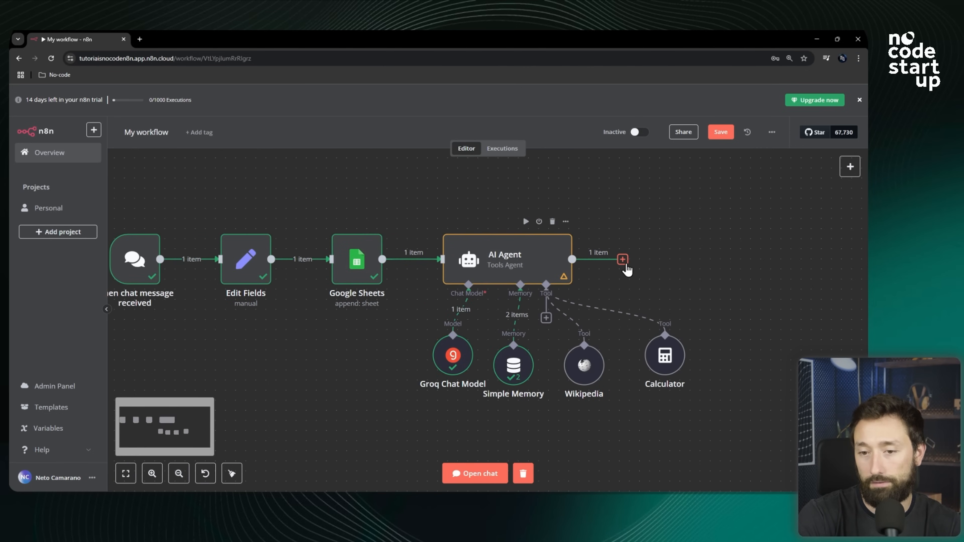
{"action": "left_click", "coordinate": [622, 259]}
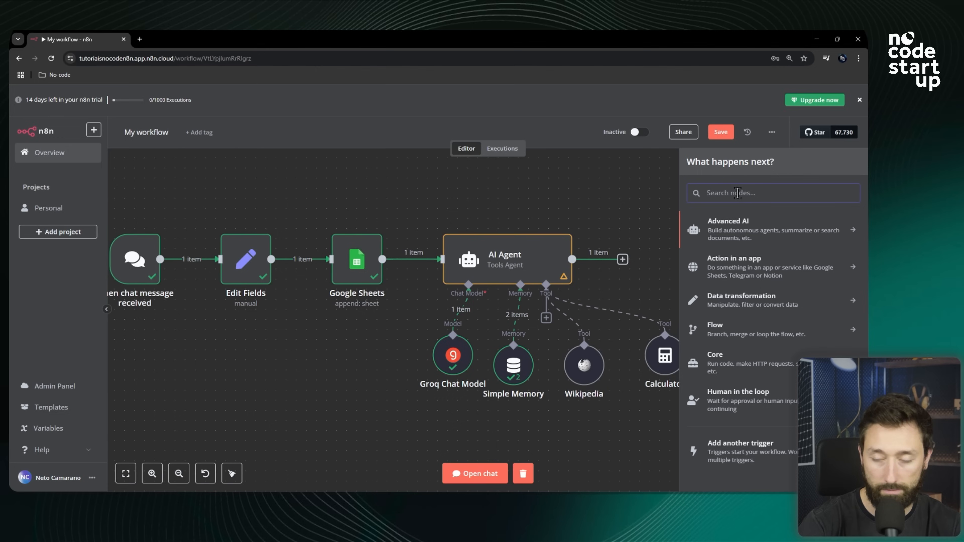
{"action": "type", "text": "do not"}
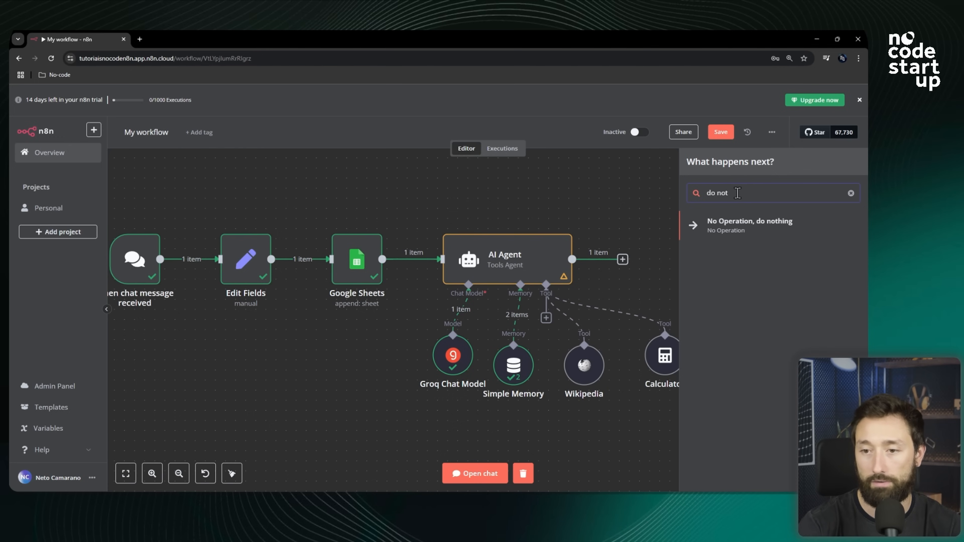
{"action": "left_click", "coordinate": [757, 228]}
{"action": "left_click", "coordinate": [608, 101]}
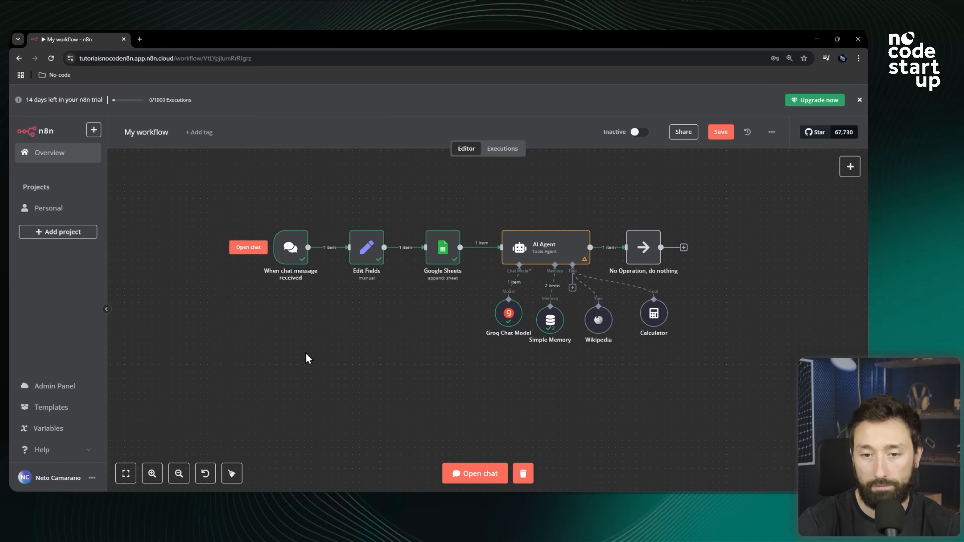
Arrange the Groq Chat Model, Simple Memory, Wikipedia and Calculator nodes into a compact row beneath the AI Agent.
{"action": "left_click_drag", "start_coordinate": [511, 318], "coordinate": [490, 325]}
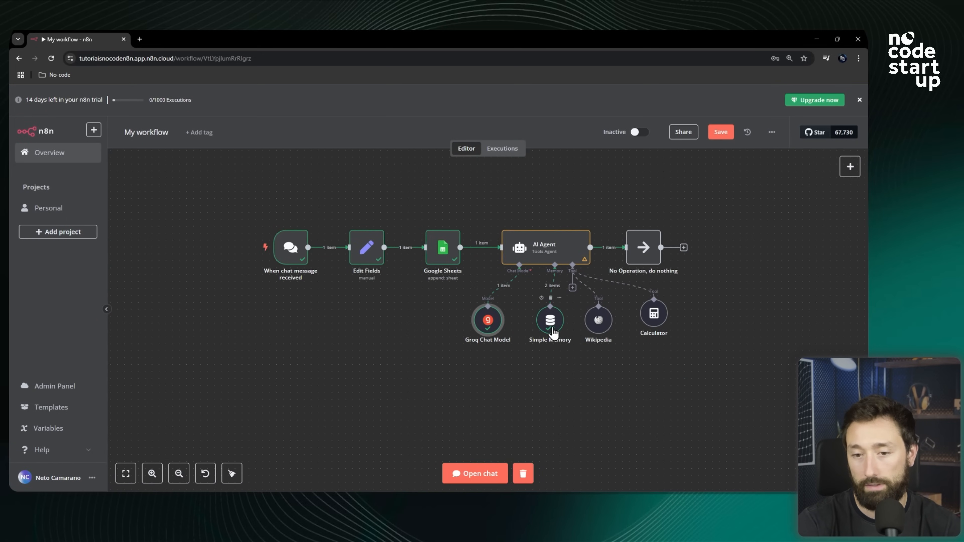
{"action": "left_click_drag", "start_coordinate": [552, 326], "coordinate": [537, 325]}
{"action": "left_click_drag", "start_coordinate": [600, 326], "coordinate": [586, 324]}
{"action": "left_click_drag", "start_coordinate": [662, 327], "coordinate": [634, 328]}
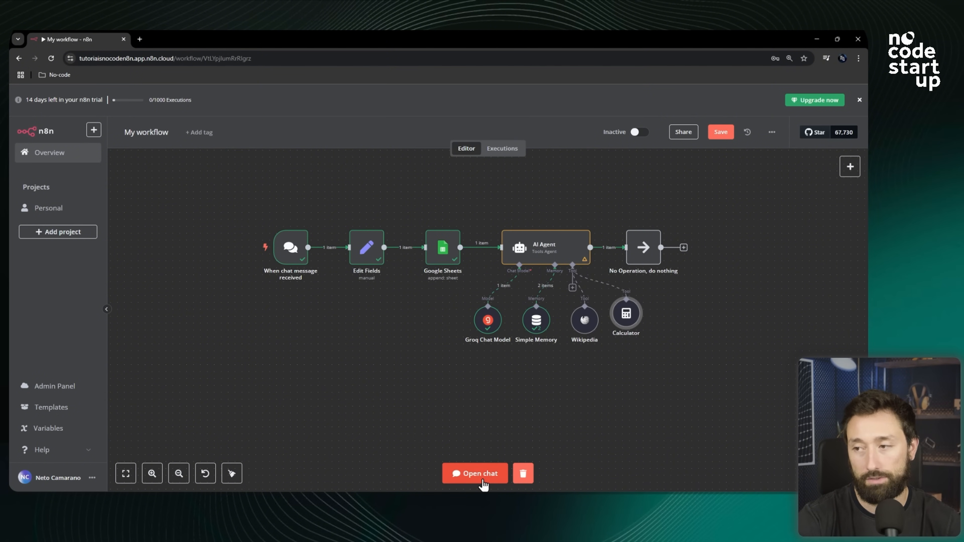
Open the chat panel and save the workflow.
{"action": "left_click", "coordinate": [477, 474]}
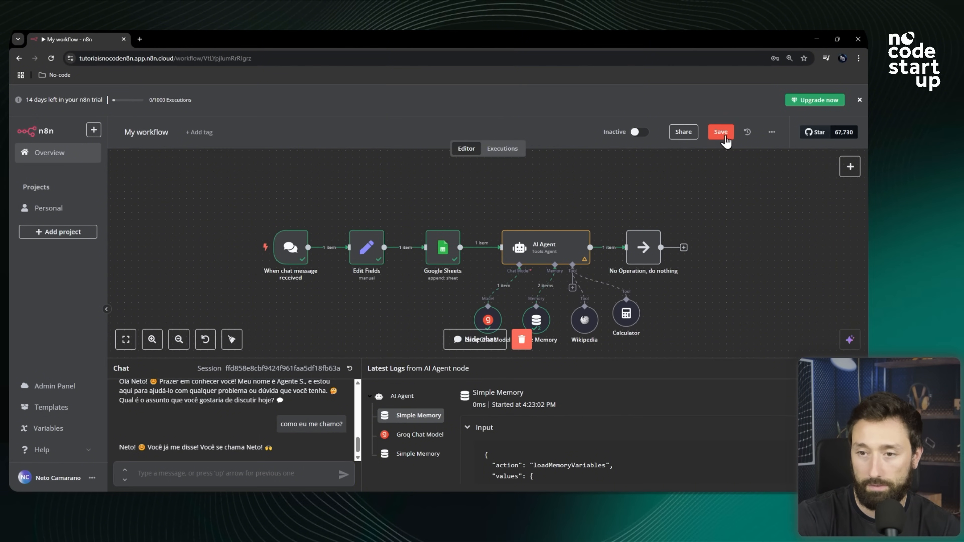
{"action": "left_click", "coordinate": [724, 134]}
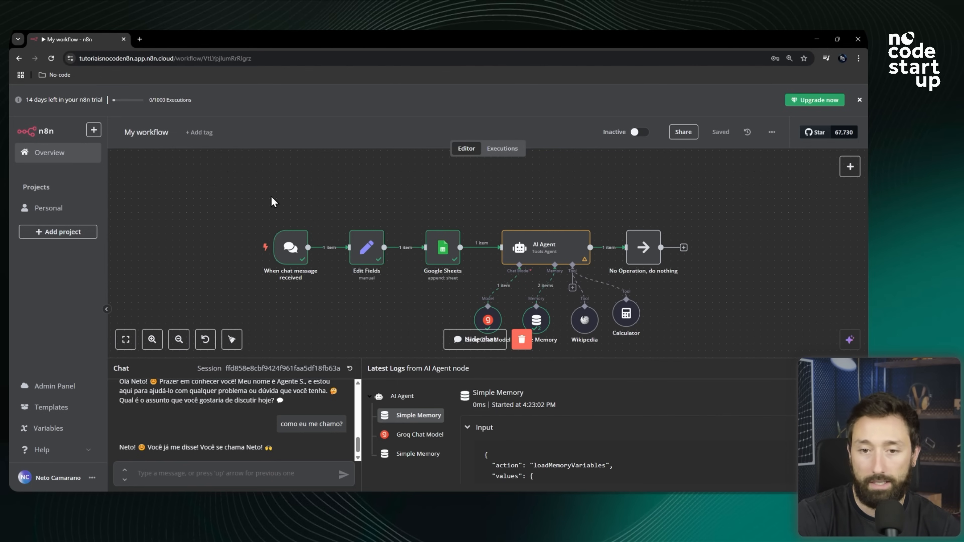
{"action": "left_click", "coordinate": [148, 133]}
{"action": "left_click_drag", "start_coordinate": [163, 132], "coordinate": [120, 132]}
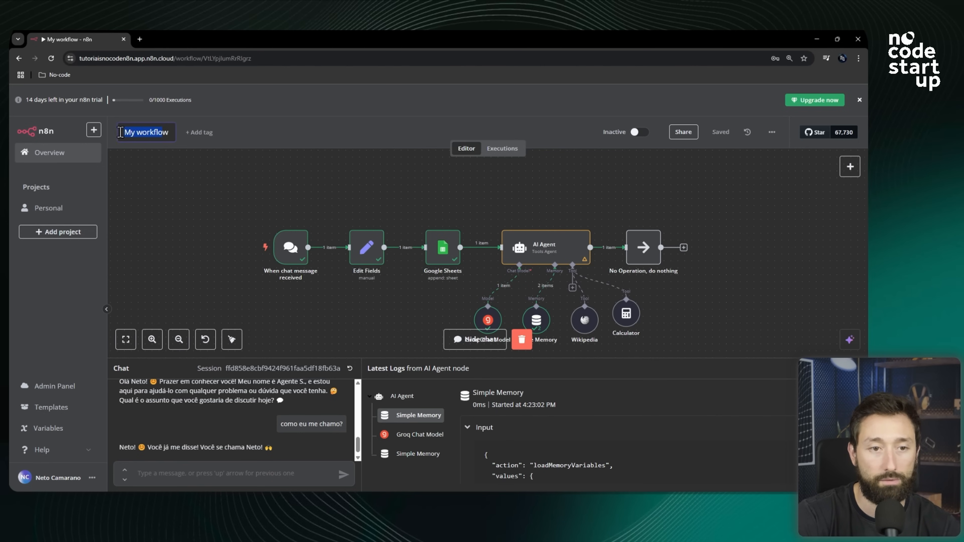
{"action": "double_click", "coordinate": [152, 133]}
{"action": "left_click", "coordinate": [164, 136]}
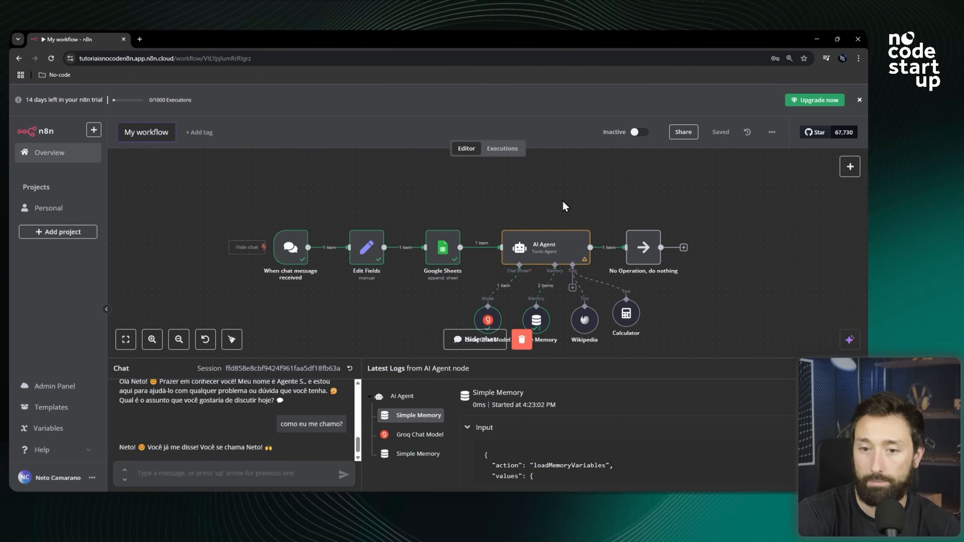
{"action": "left_click", "coordinate": [648, 206]}
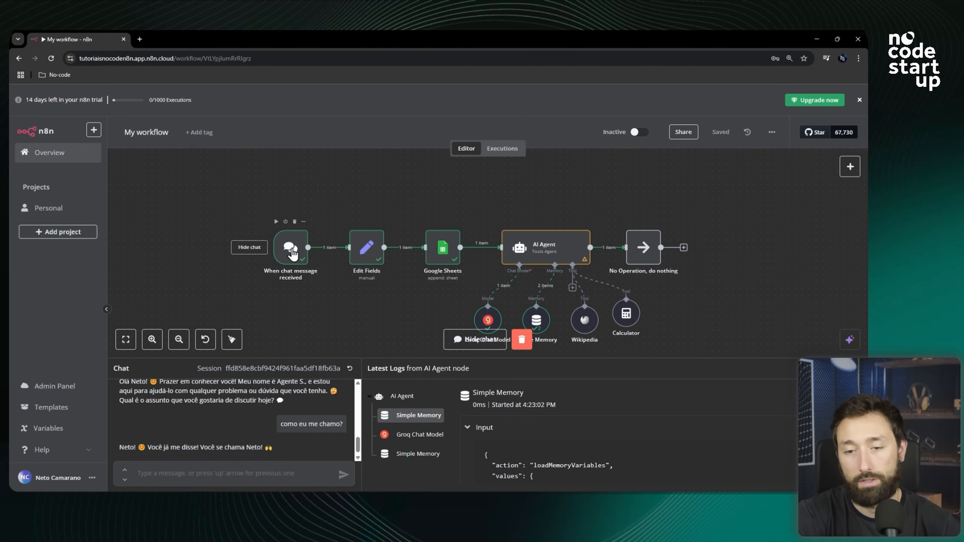
Open the chat trigger node, make the chat publicly available, and copy its Chat URL.
{"action": "double_click", "coordinate": [292, 253]}
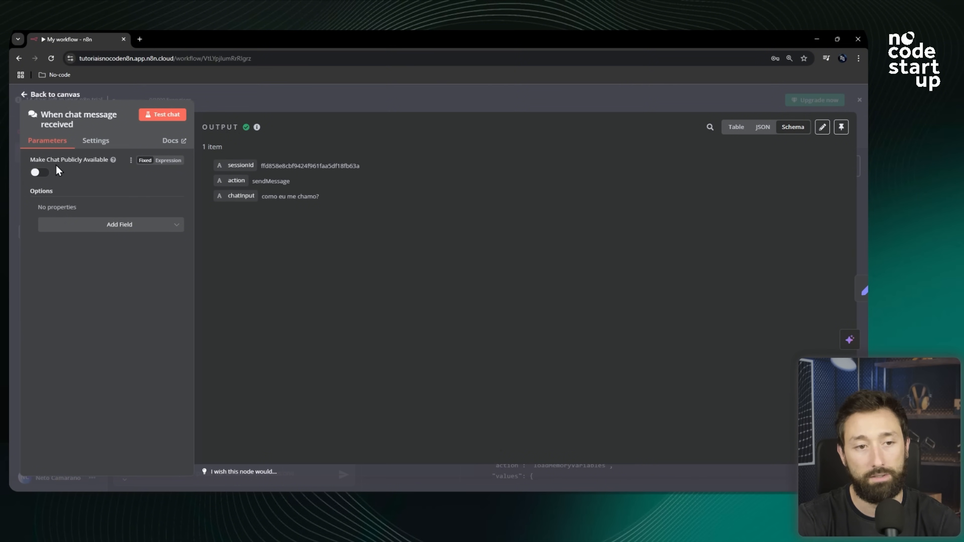
{"action": "left_click", "coordinate": [38, 175]}
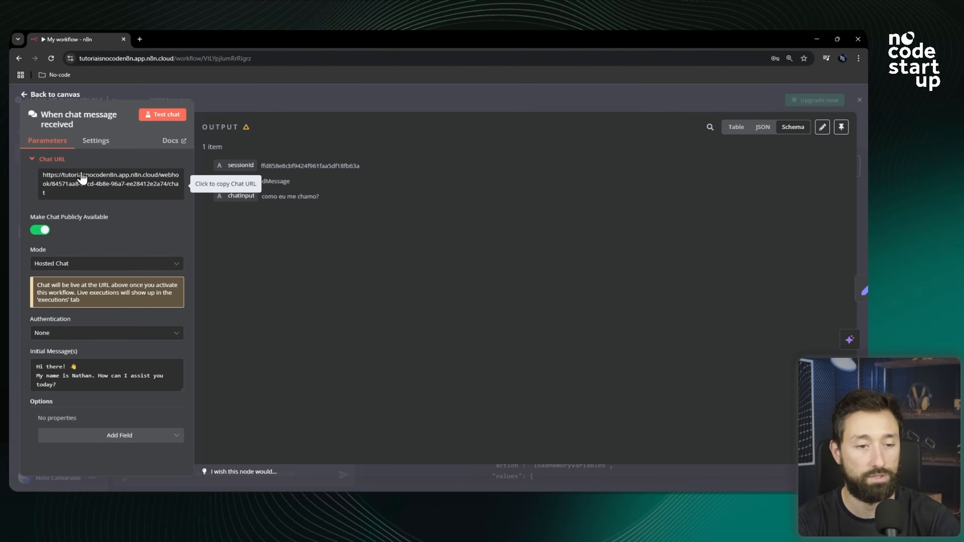
{"action": "left_click", "coordinate": [97, 186]}
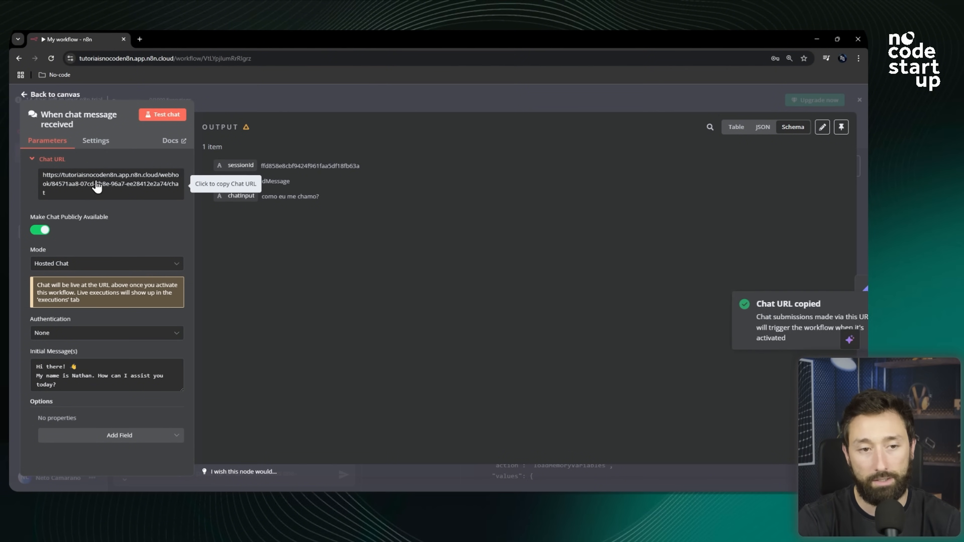
{"action": "triple_click", "coordinate": [97, 186]}
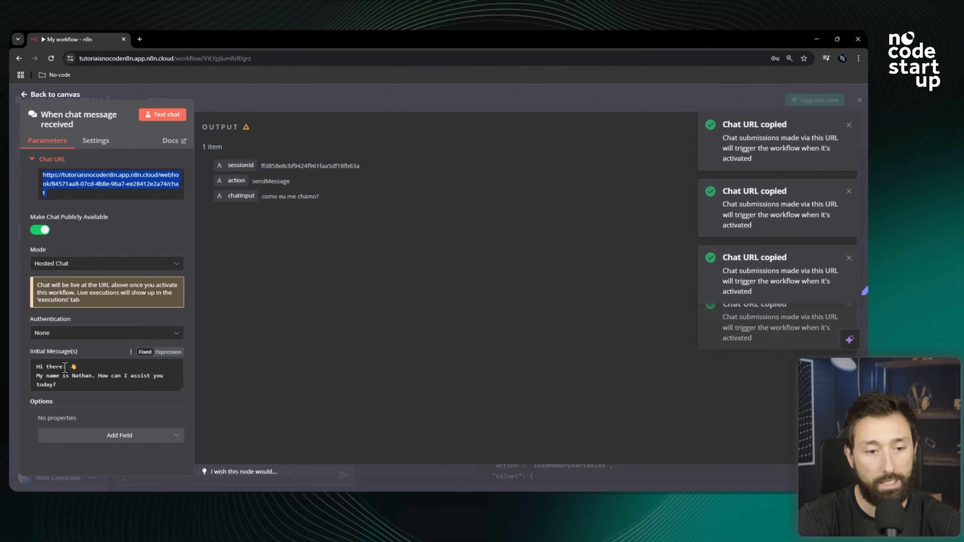
Change the initial message to "Olá! 👋" followed by "Como posso te ajudar?".
{"action": "left_click_drag", "start_coordinate": [63, 367], "coordinate": [31, 368]}
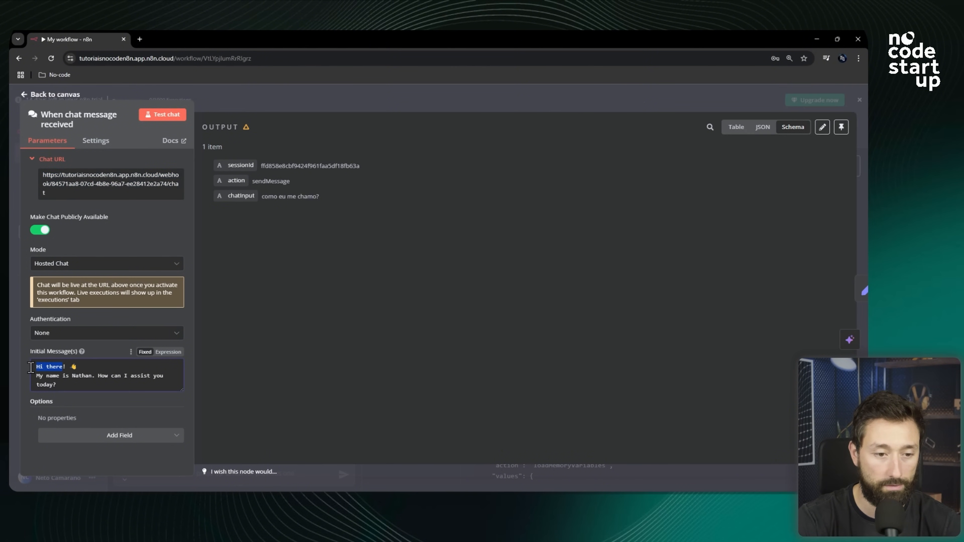
{"action": "left_click", "coordinate": [56, 371]}
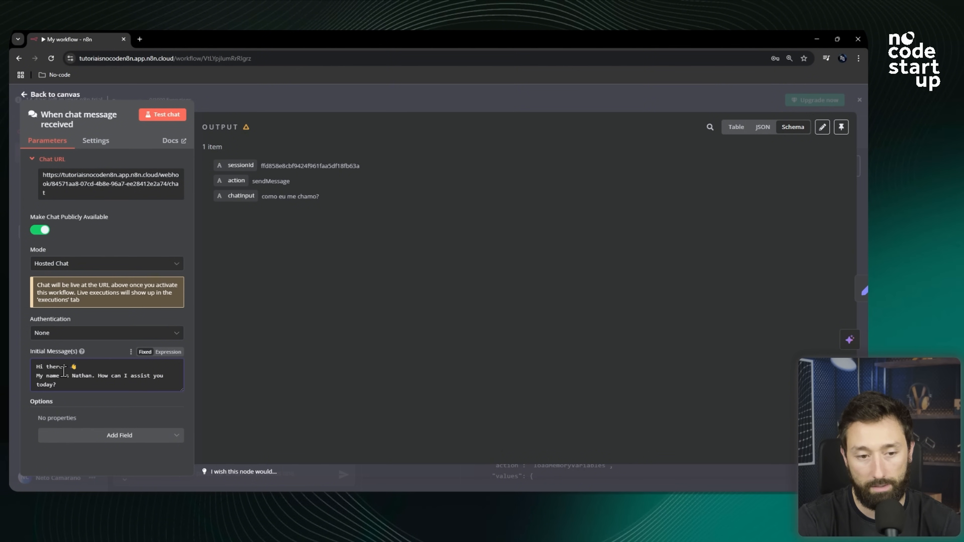
{"action": "left_click_drag", "start_coordinate": [62, 367], "coordinate": [56, 367]}
{"action": "type", "text": "Olá"}
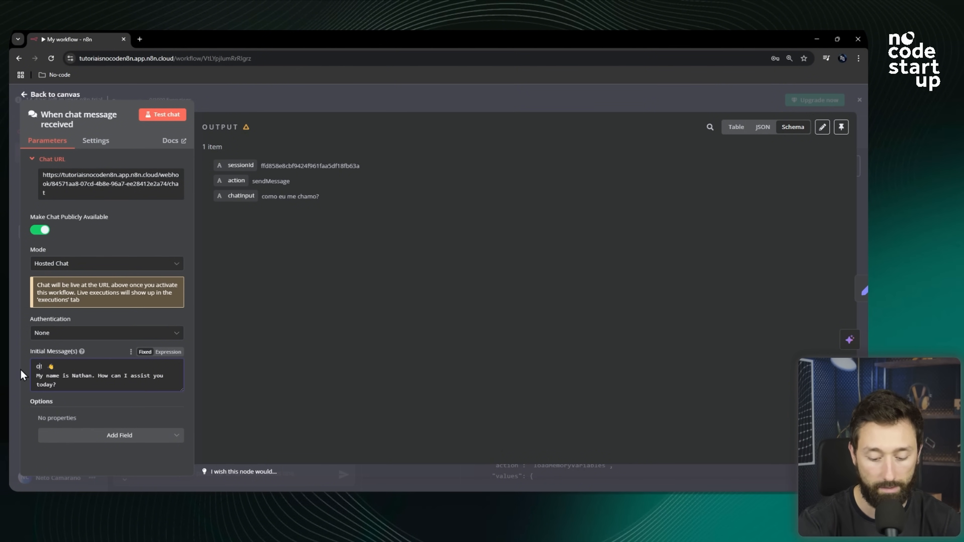
{"action": "left_click_drag", "start_coordinate": [69, 387], "coordinate": [17, 378]}
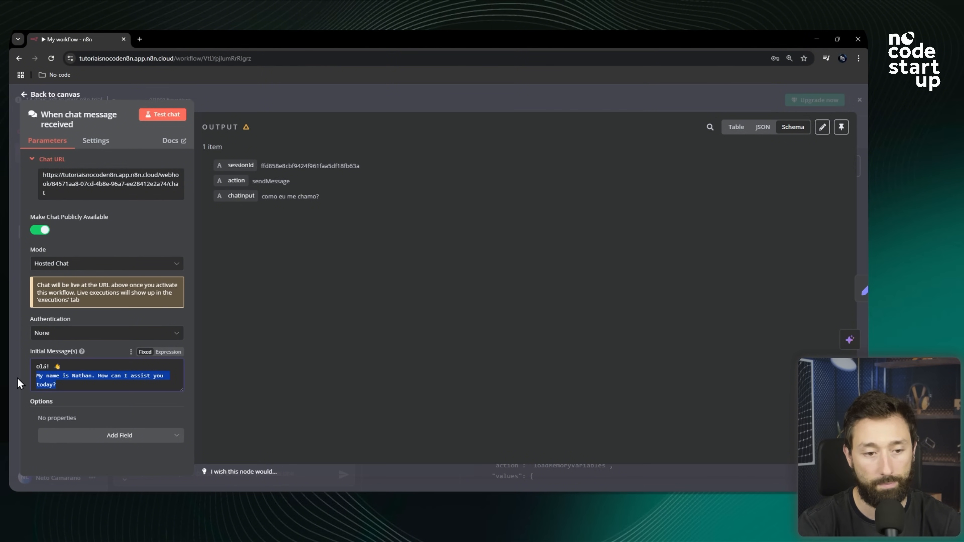
{"action": "type", "text": "Como posso te ajduar?"}
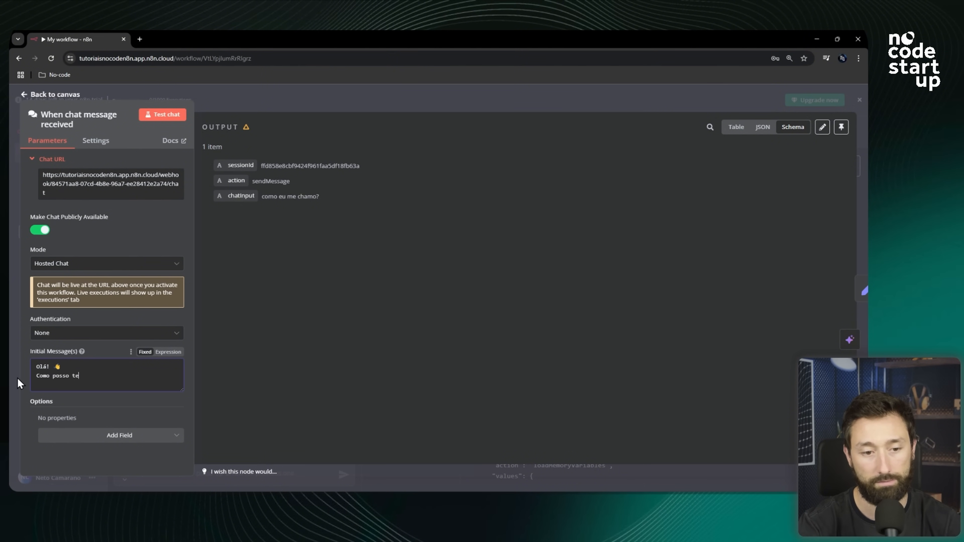
{"action": "key", "text": "BackSpace"}
{"action": "key", "text": "BackSpace"}
{"action": "key", "text": "BackSpace"}
{"action": "key", "text": "BackSpace"}
{"action": "key", "text": "BackSpace"}
{"action": "type", "text": "udar?"}
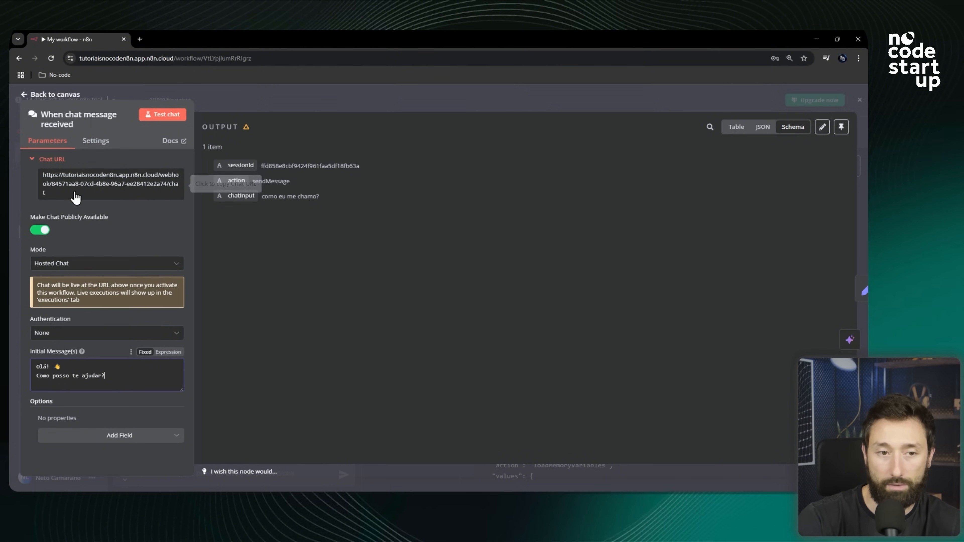
Copy the Chat URL and open it in a new browser tab.
{"action": "left_click", "coordinate": [105, 188]}
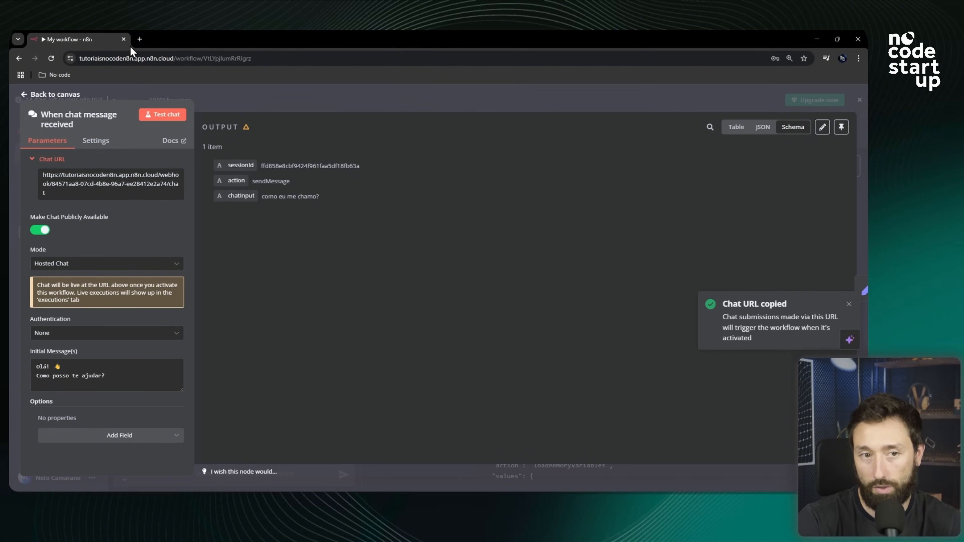
{"action": "left_click", "coordinate": [140, 38]}
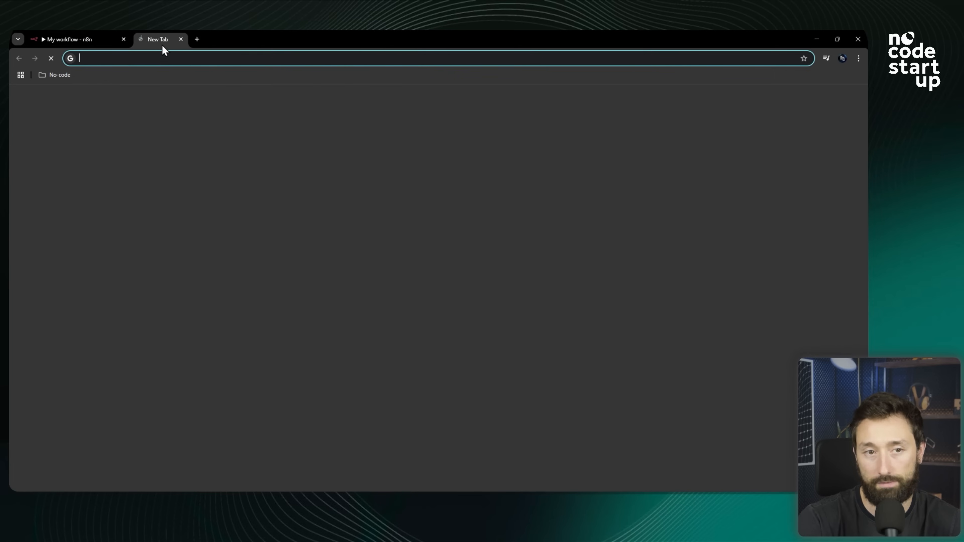
{"action": "left_click", "coordinate": [163, 58]}
{"action": "key", "text": "ctrl+v"}
{"action": "key", "text": "Return"}
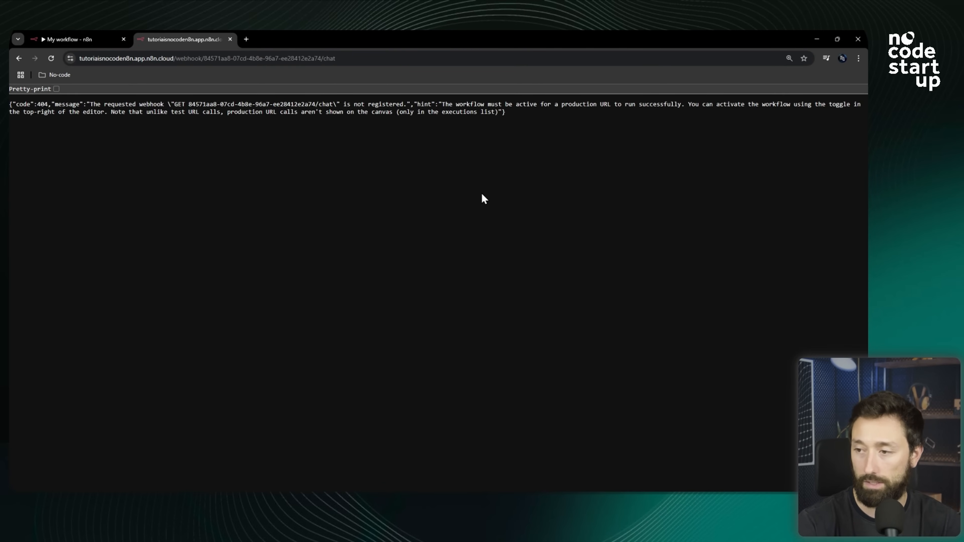
Activate the workflow in the editor and dismiss the activation notice.
{"action": "left_click", "coordinate": [82, 32]}
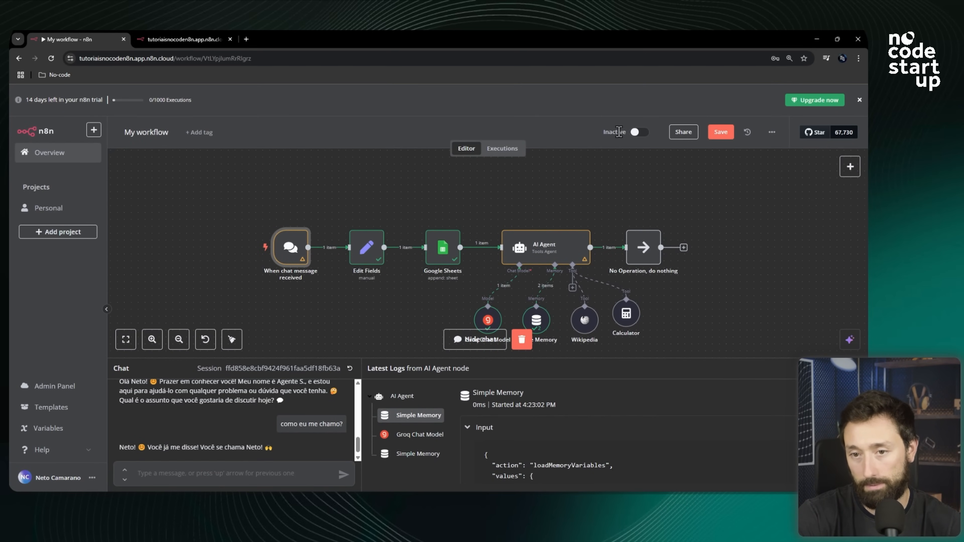
{"action": "left_click", "coordinate": [639, 133]}
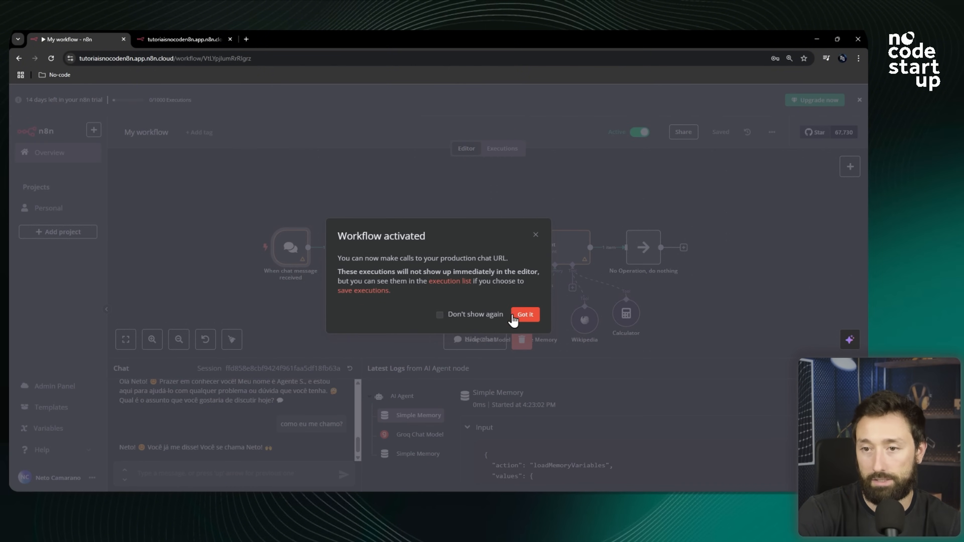
{"action": "left_click", "coordinate": [525, 317]}
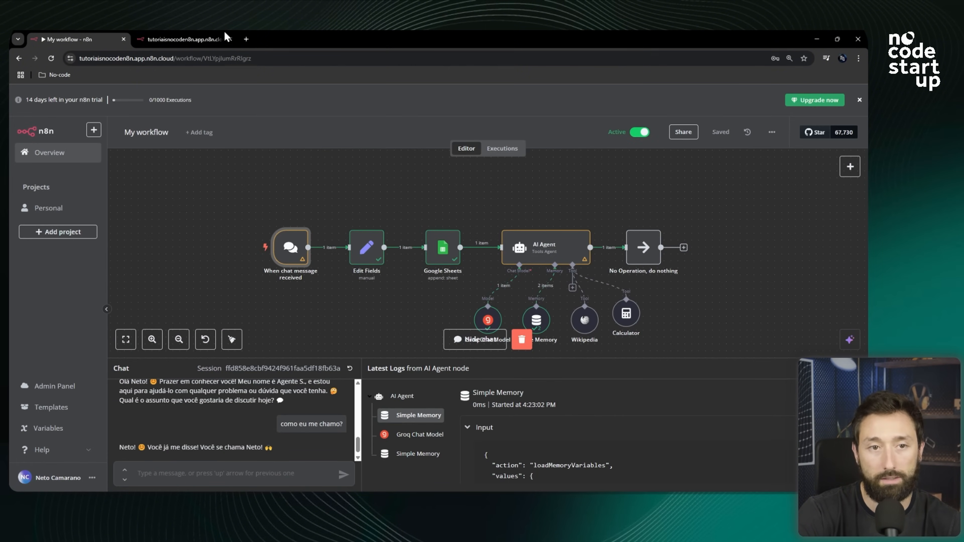
Reload the hosted chat page and send a greeting, 'Ola tudo bem? Me chamo', followed by your name.
{"action": "left_click", "coordinate": [213, 38]}
{"action": "left_click", "coordinate": [51, 58]}
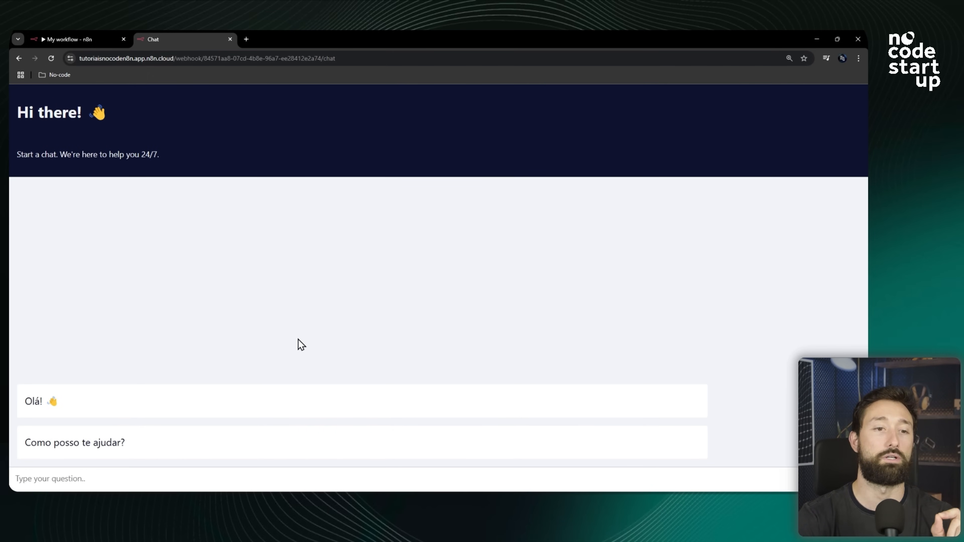
{"action": "left_click", "coordinate": [133, 485]}
{"action": "type", "text": "Ola tudo bem? M"}
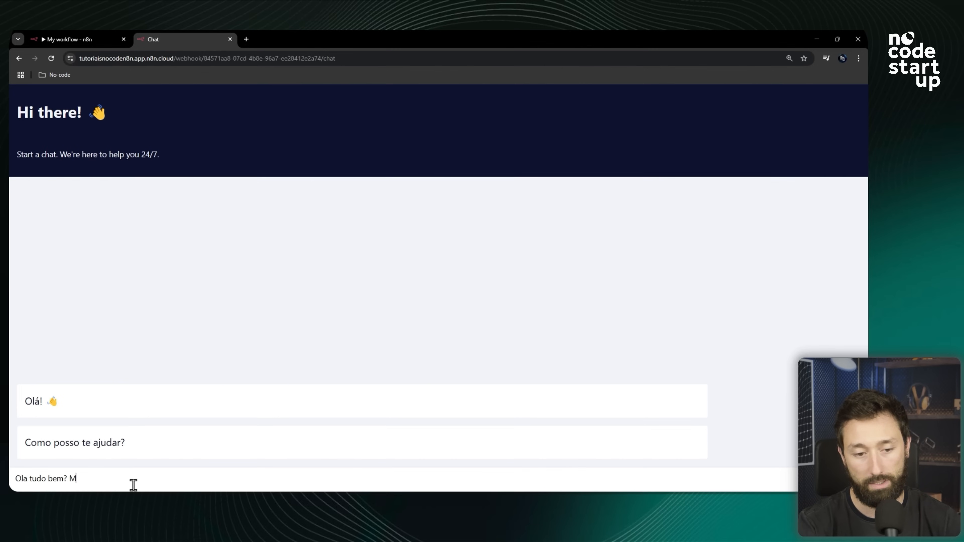
{"action": "type", "text": "e chamo N"}
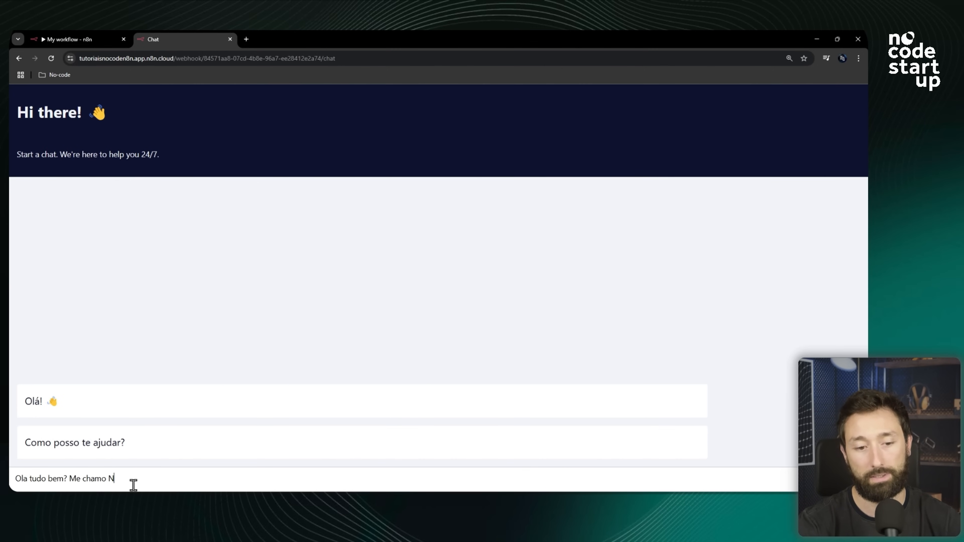
{"action": "type", "text": "eto"}
{"action": "key", "text": "Return"}
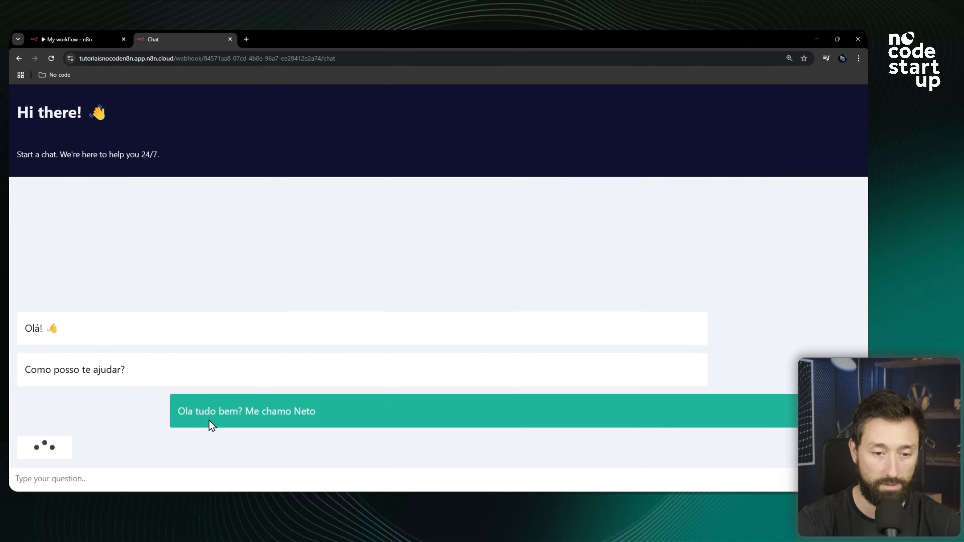
Send the follow-up question 'Quero ver se você sabe o meu nome?' to test whether the agent remembers.
{"action": "left_click_drag", "start_coordinate": [341, 420], "coordinate": [179, 414]}
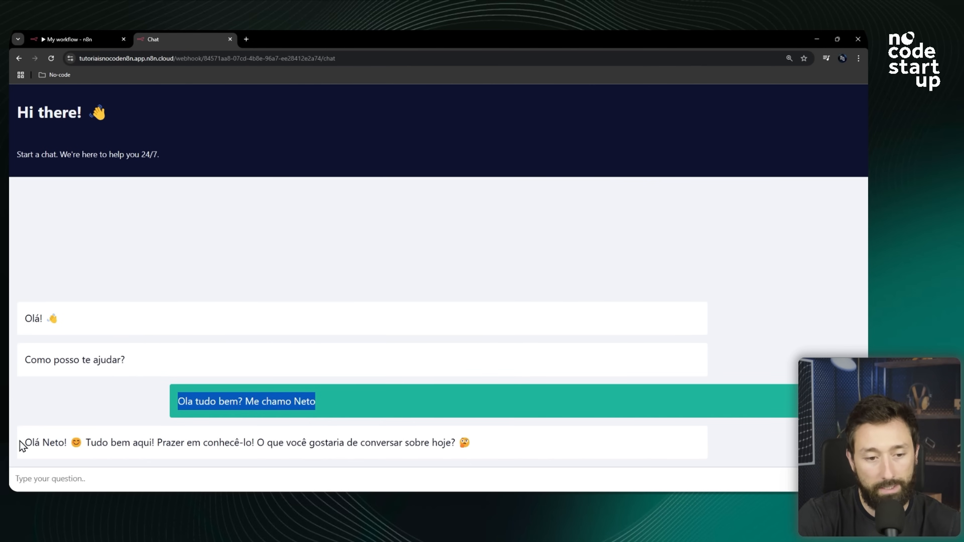
{"action": "left_click_drag", "start_coordinate": [49, 441], "coordinate": [238, 442]}
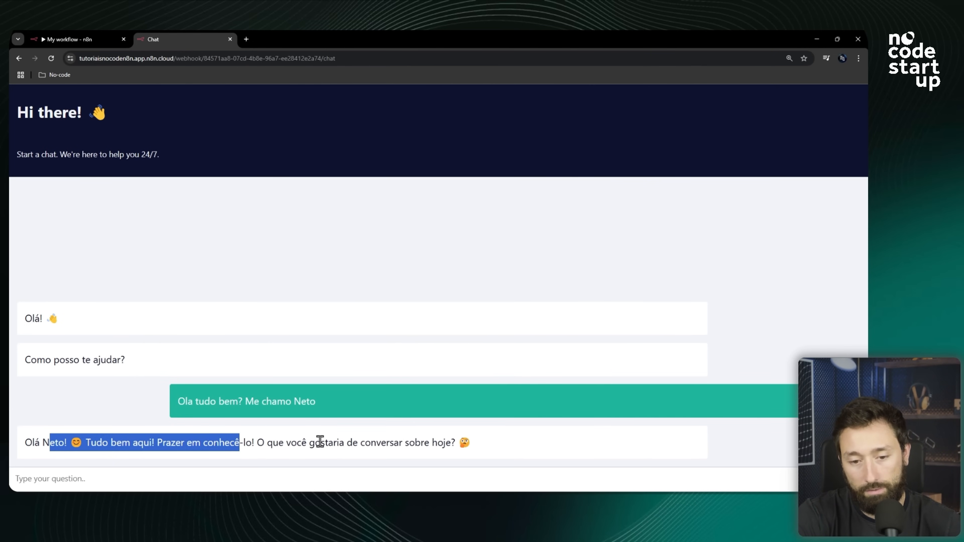
{"action": "left_click_drag", "start_coordinate": [474, 443], "coordinate": [288, 441]}
{"action": "left_click", "coordinate": [237, 485]}
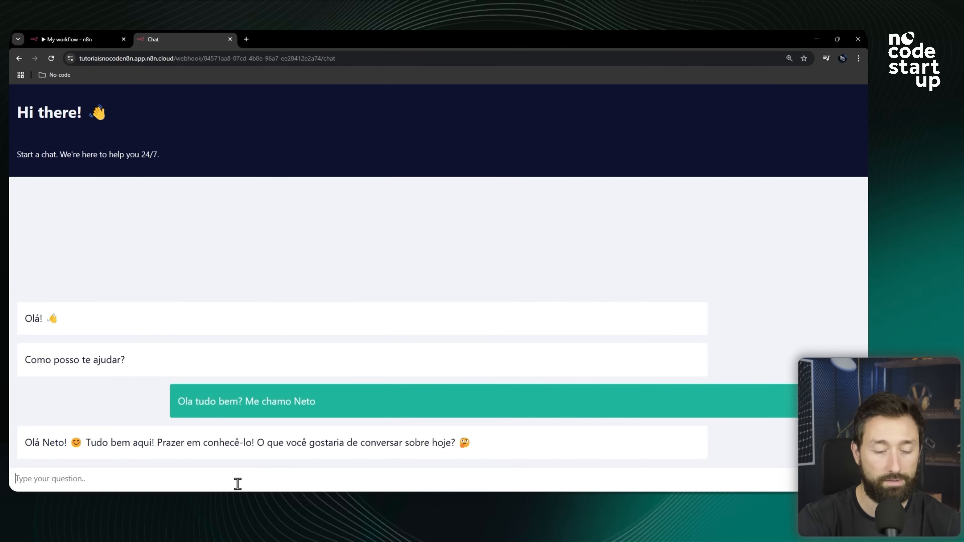
{"action": "type", "text": "Quero ver se você sabe"}
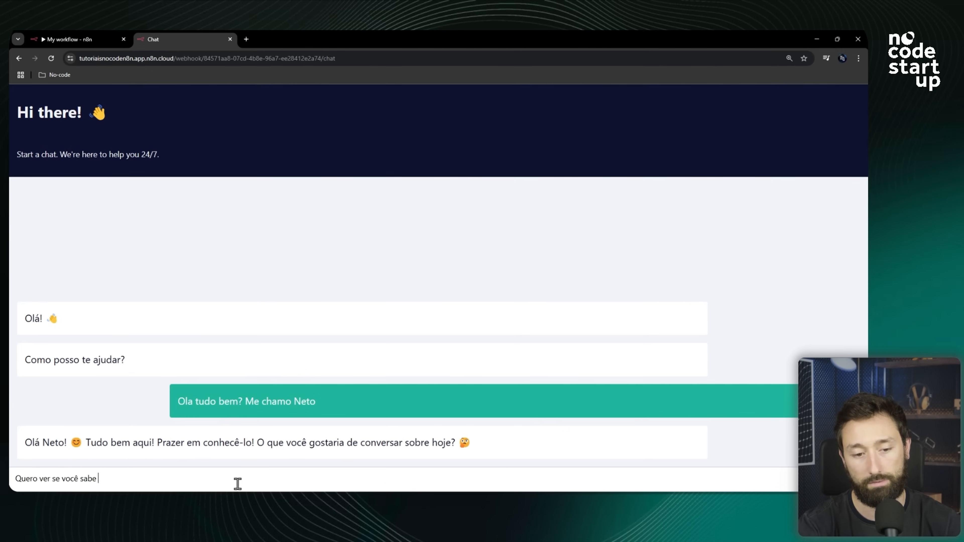
{"action": "type", "text": " o meu nome?"}
{"action": "key", "text": "Return"}
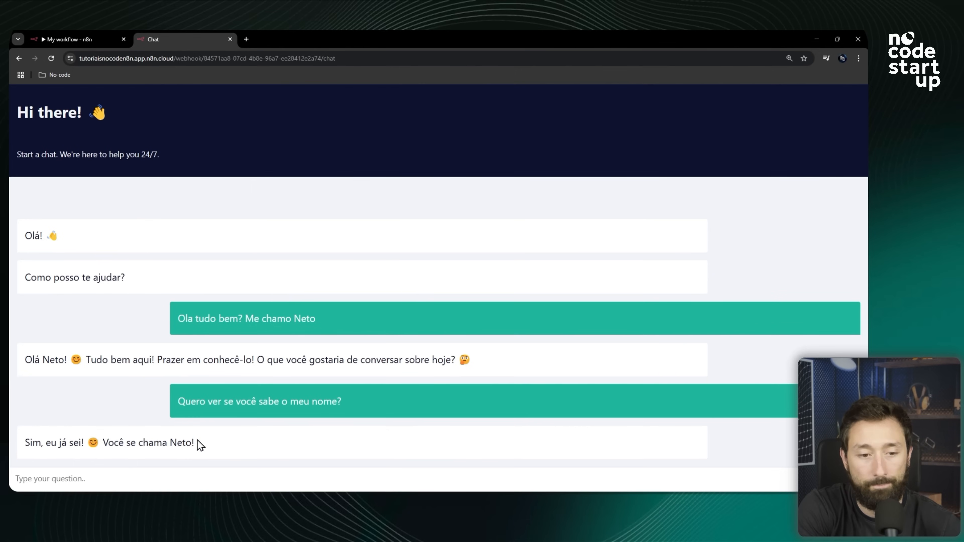
{"action": "left_click_drag", "start_coordinate": [235, 440], "coordinate": [114, 442]}
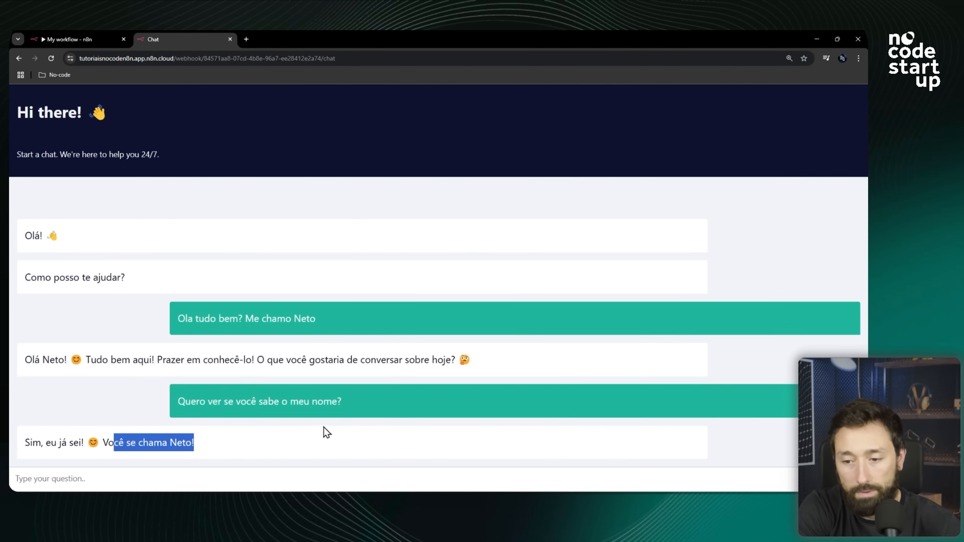
{"action": "left_click", "coordinate": [242, 64]}
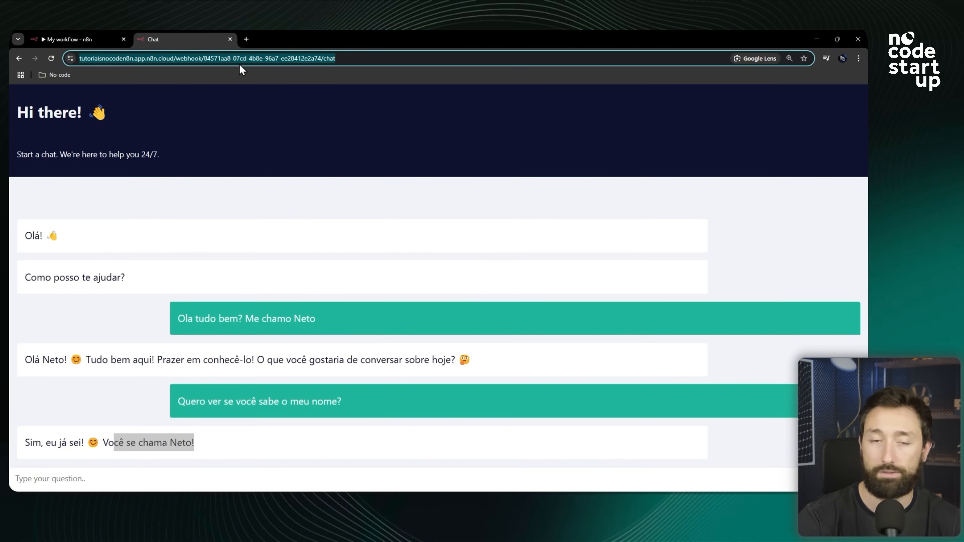
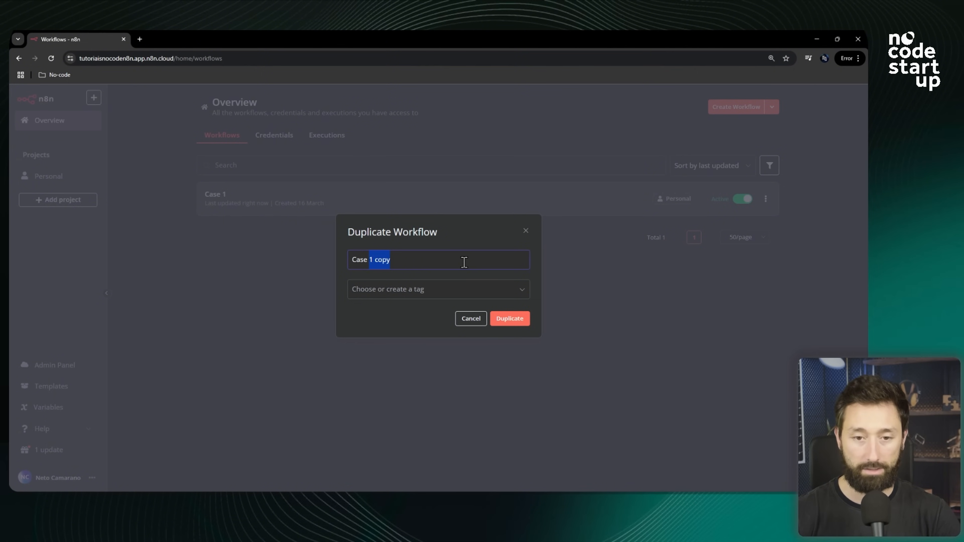
Duplicate the workflow under the name 'Case 2'.
{"action": "type", "text": "2"}
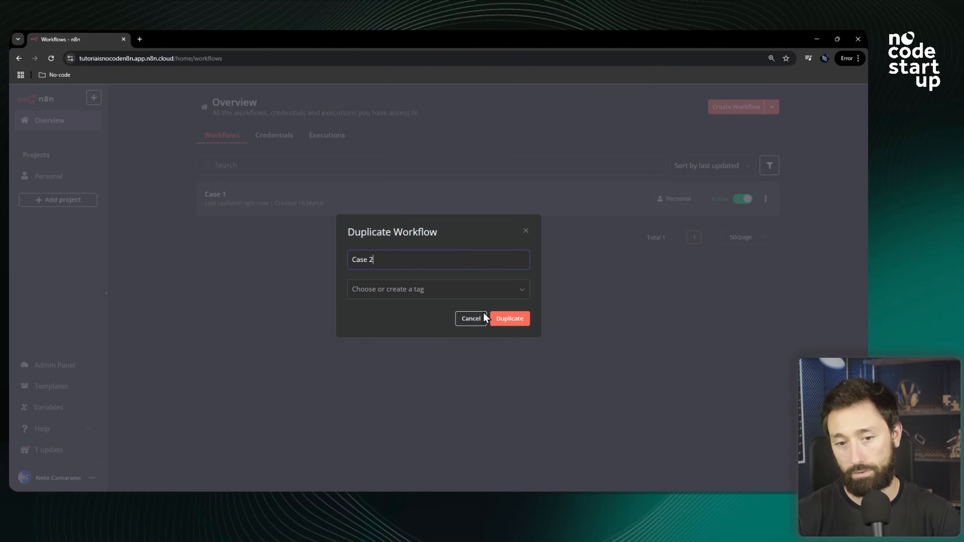
{"action": "left_click", "coordinate": [511, 318]}
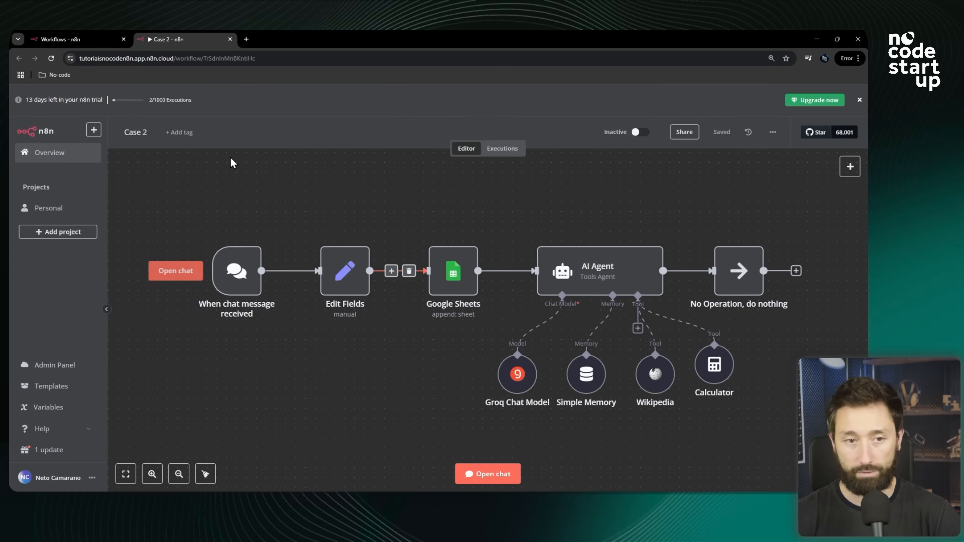
Replace the chat message trigger with a Webhook trigger as the workflow's first step.
{"action": "scroll", "coordinate": [434, 279], "scroll_direction": "down", "scroll_amount": 3}
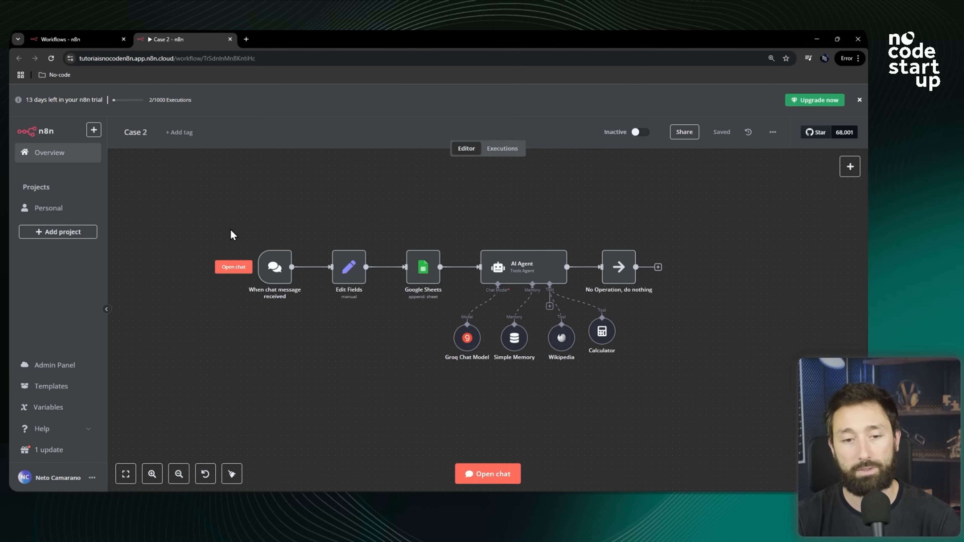
{"action": "left_click_drag", "start_coordinate": [208, 229], "coordinate": [321, 328]}
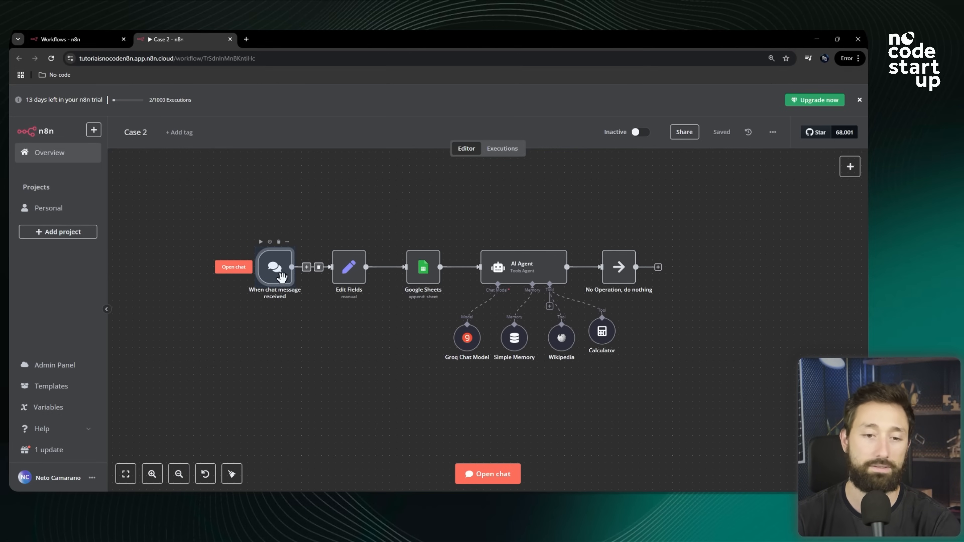
{"action": "key", "text": "Delete"}
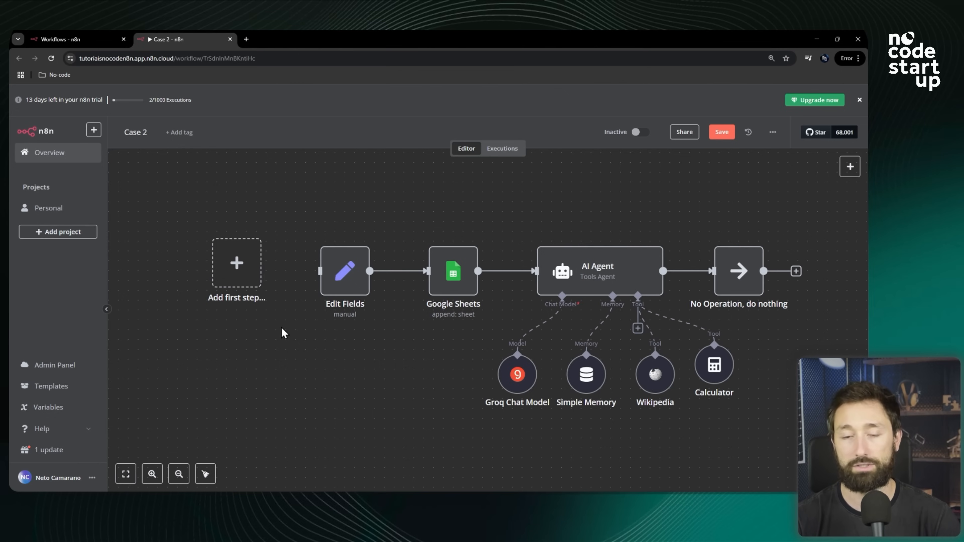
{"action": "left_click", "coordinate": [242, 271]}
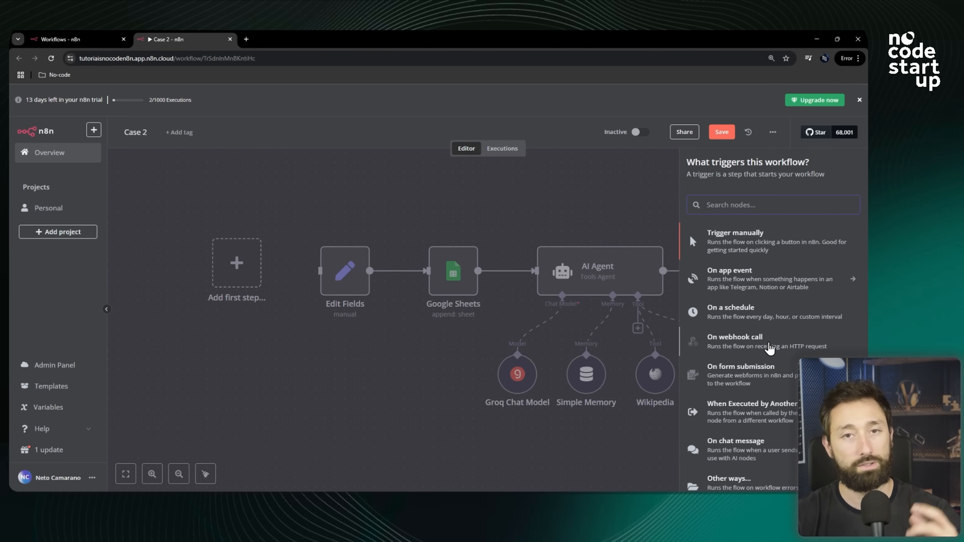
{"action": "left_click", "coordinate": [769, 348]}
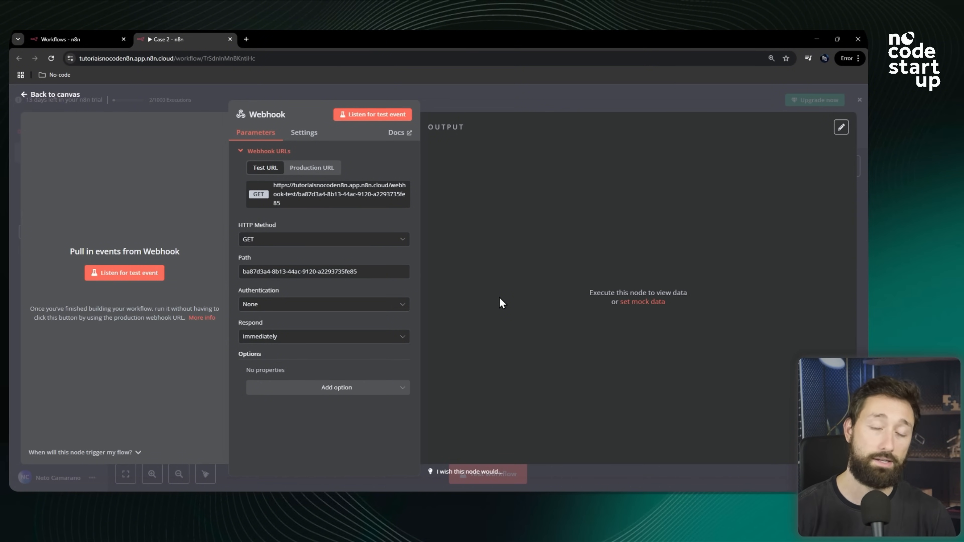
In Z-API, open the connected web instance and its Webhooks and general settings tab.
{"action": "key", "text": "alt+Tab"}
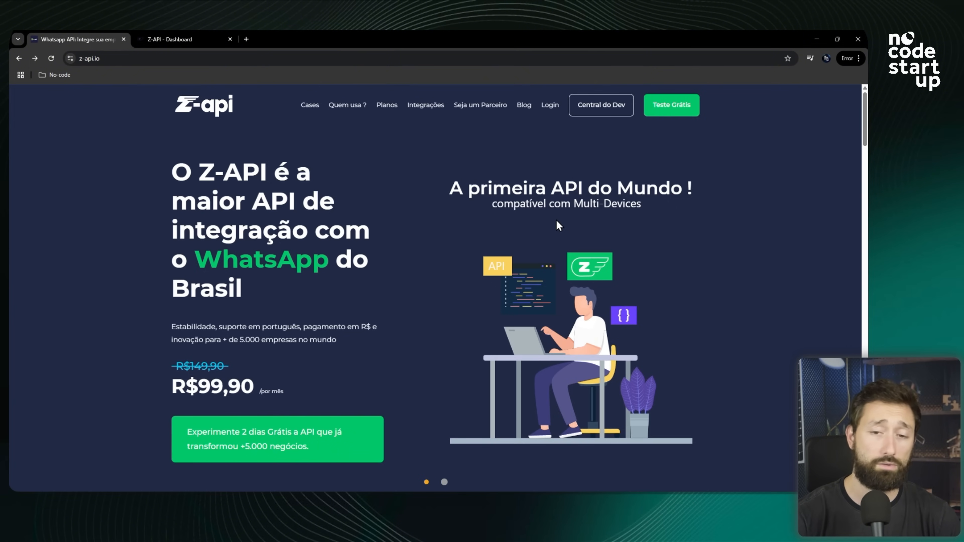
{"action": "left_click", "coordinate": [686, 113]}
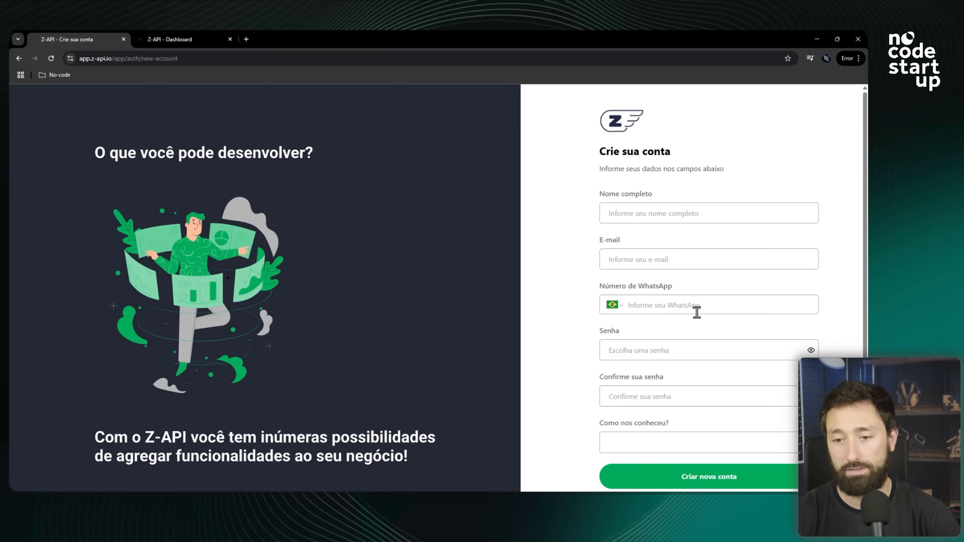
{"action": "left_click", "coordinate": [204, 36]}
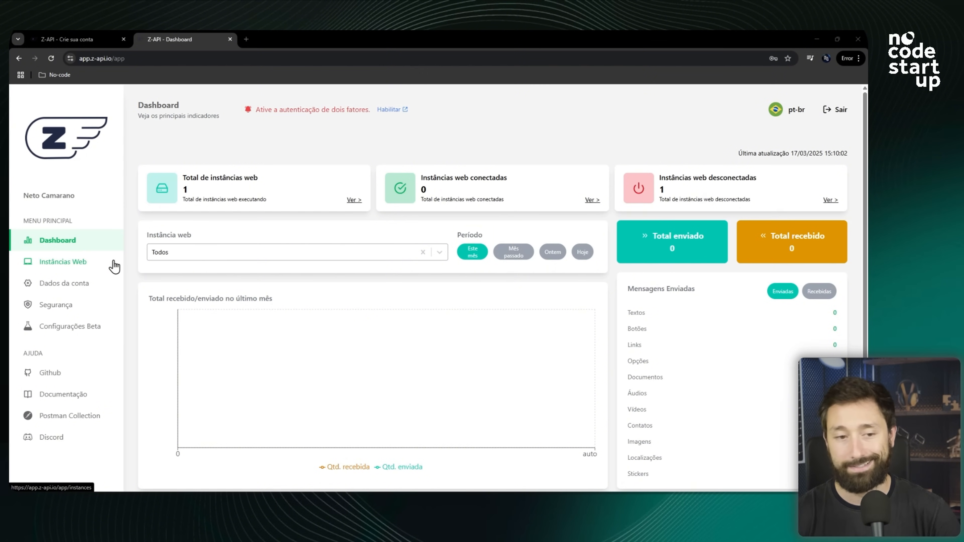
{"action": "left_click", "coordinate": [64, 270]}
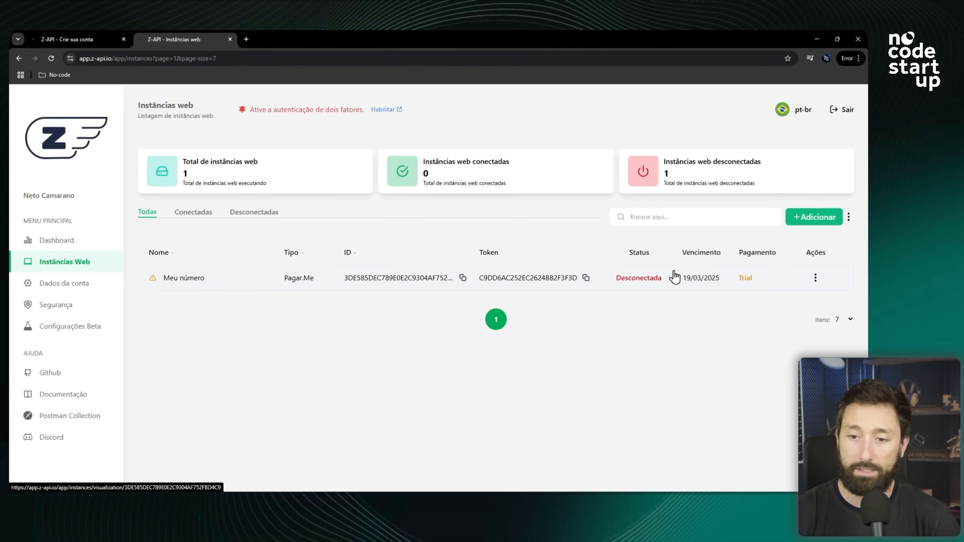
{"action": "left_click", "coordinate": [708, 281]}
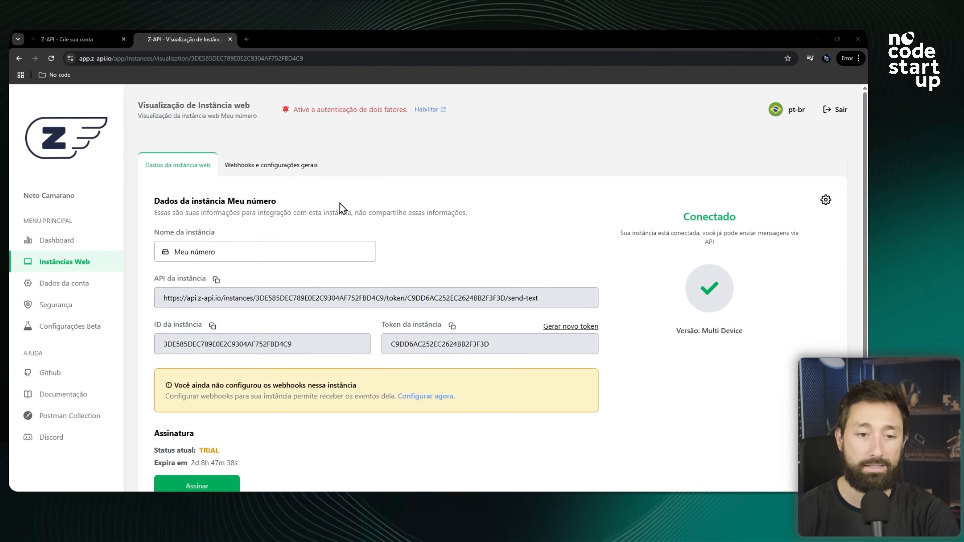
{"action": "scroll", "coordinate": [260, 221], "scroll_direction": "down", "scroll_amount": 1}
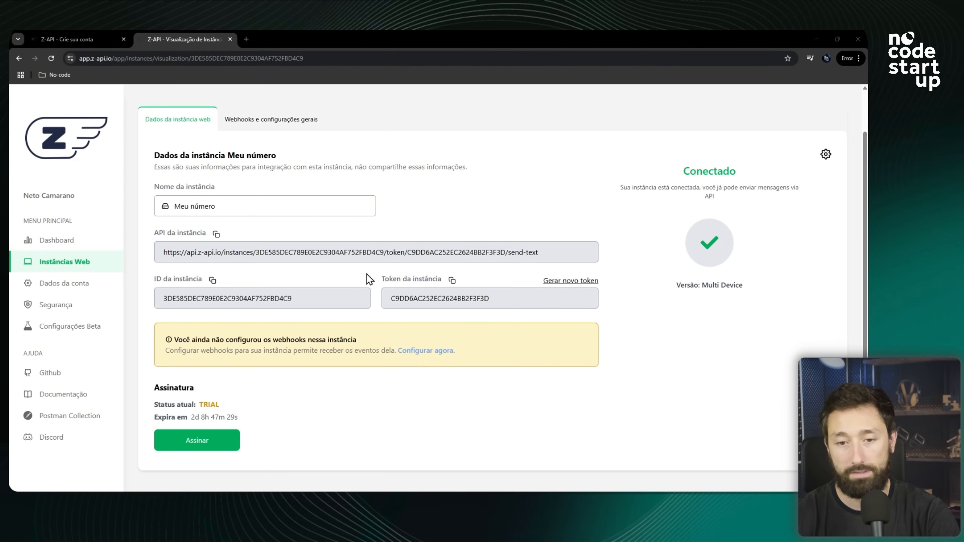
{"action": "scroll", "coordinate": [445, 313], "scroll_direction": "up", "scroll_amount": 1}
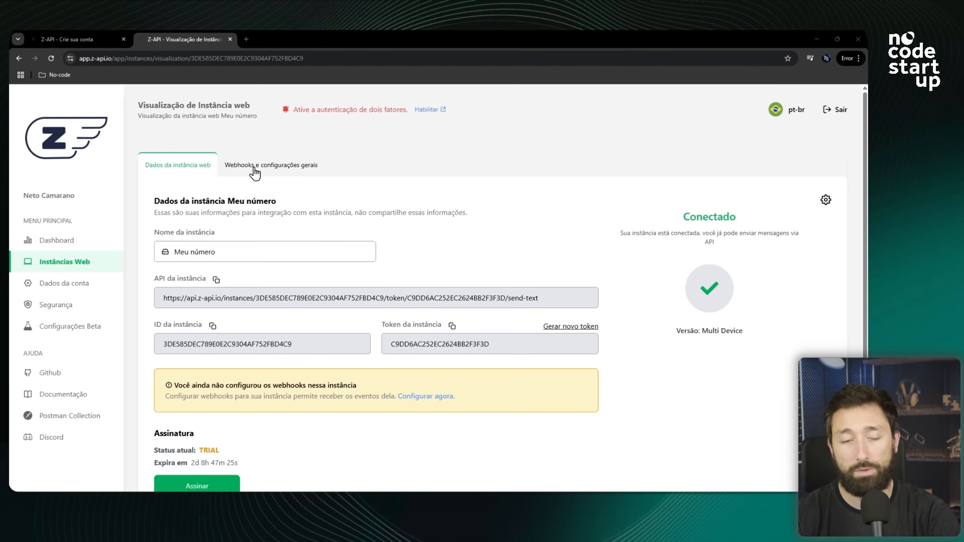
{"action": "left_click", "coordinate": [268, 166]}
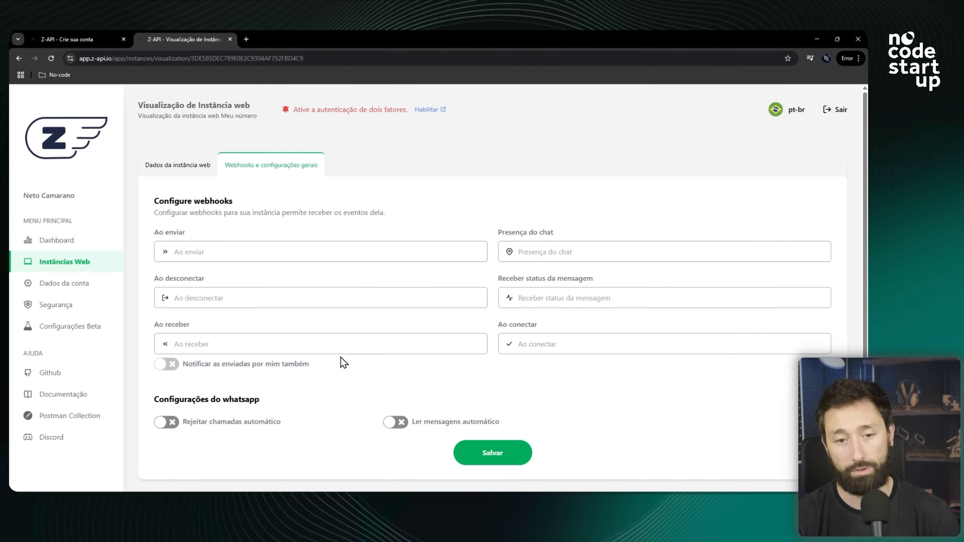
Set the Webhook node's HTTP method to POST and its path to receber-mensagem-zapi.
{"action": "key", "text": "alt+Tab"}
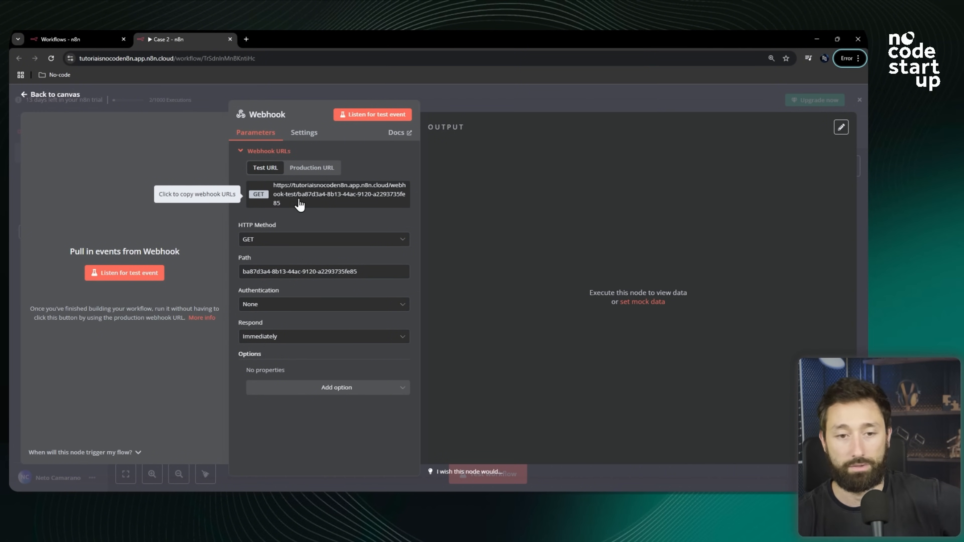
{"action": "left_click", "coordinate": [283, 242]}
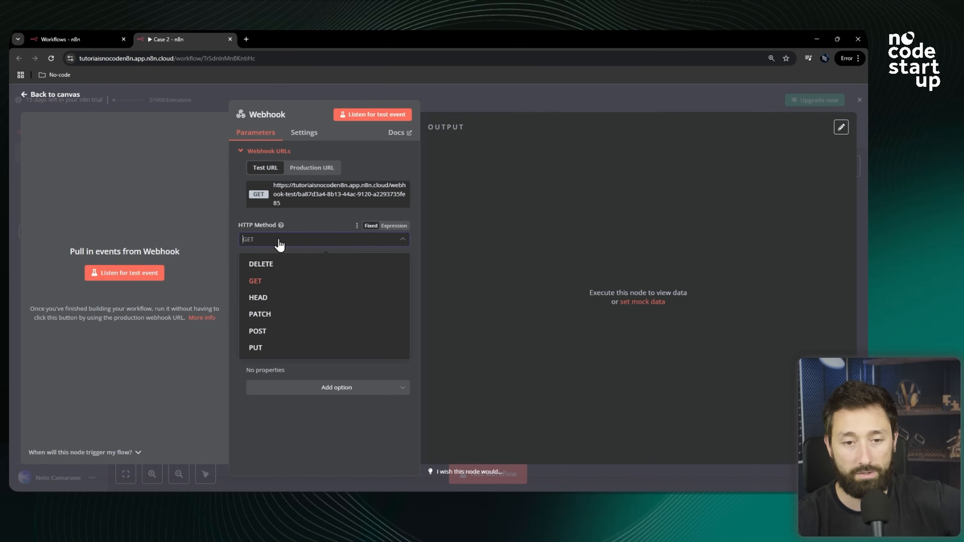
{"action": "left_click", "coordinate": [271, 336]}
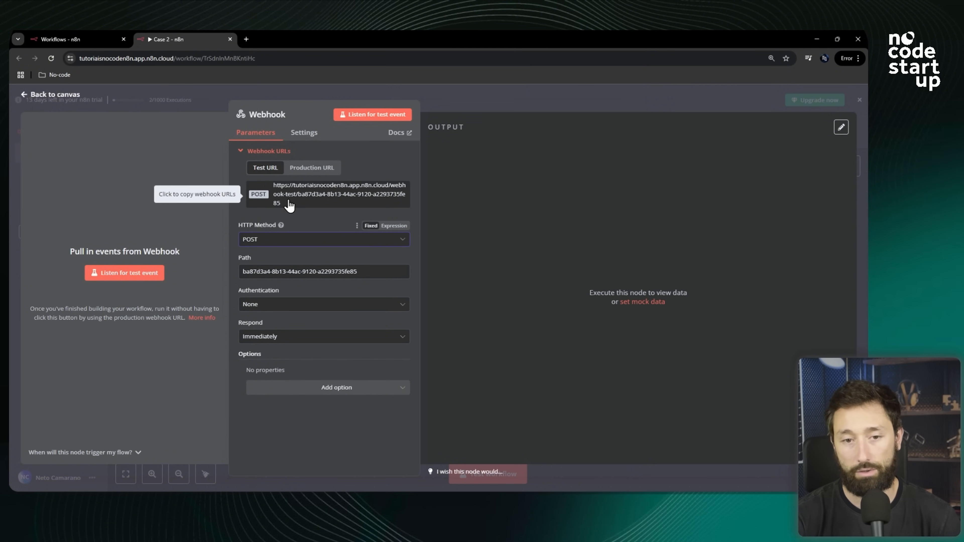
{"action": "left_click_drag", "start_coordinate": [370, 274], "coordinate": [233, 280]}
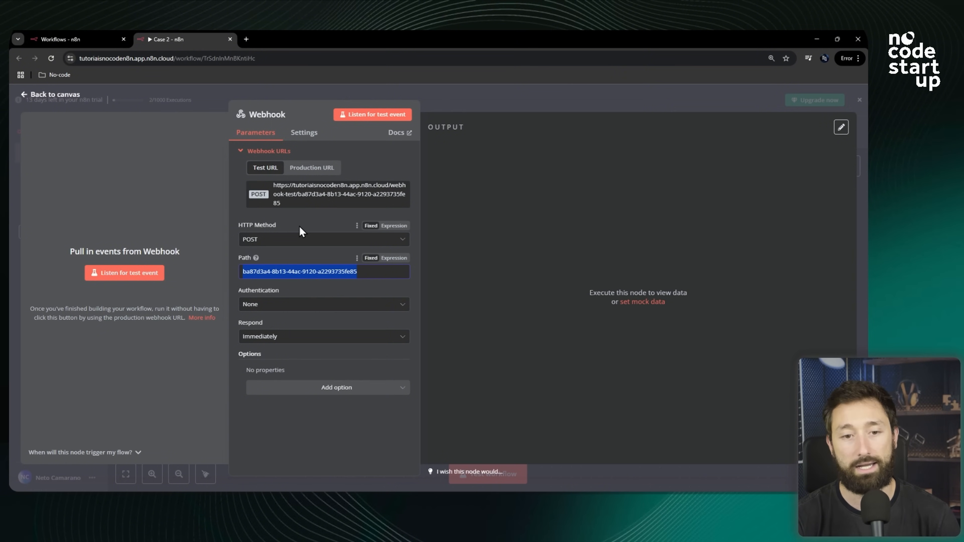
{"action": "type", "text": "receber"}
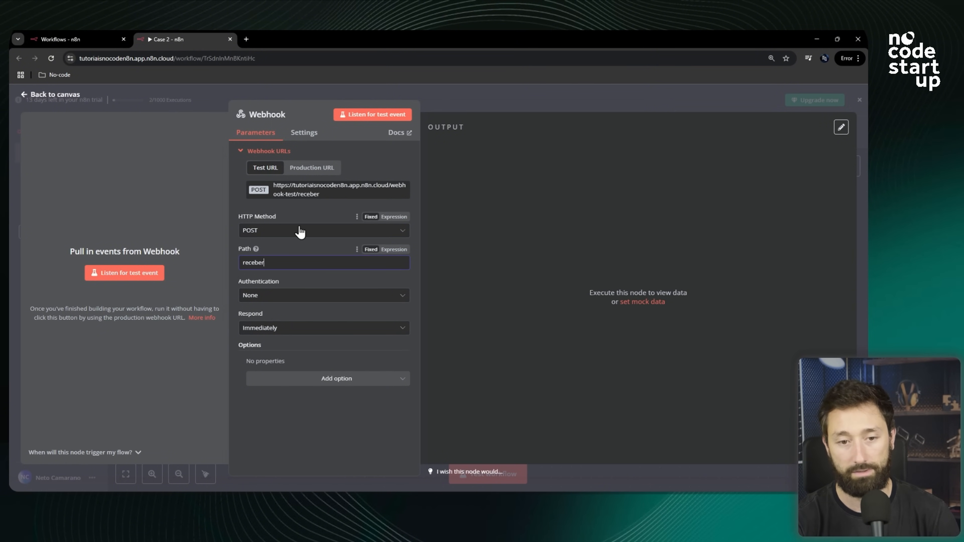
{"action": "type", "text": "-men"}
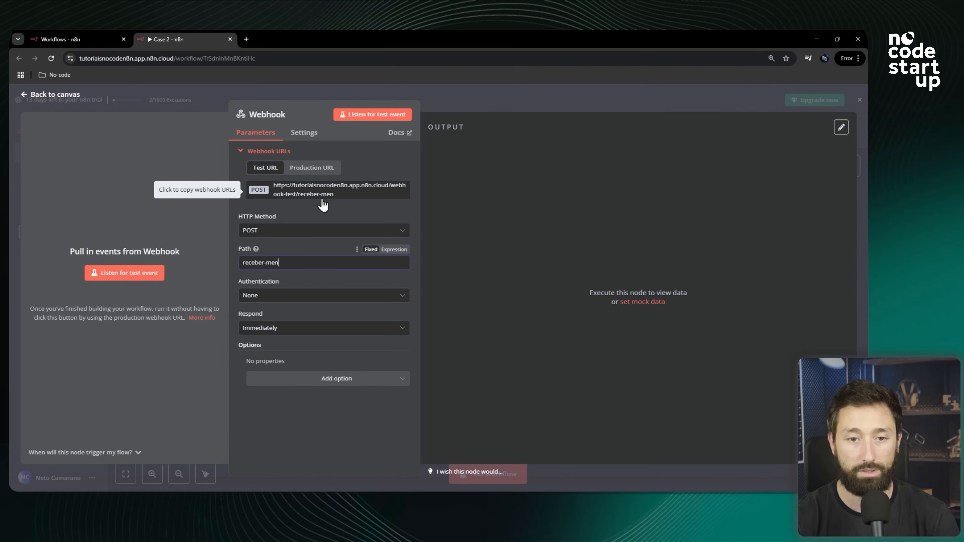
{"action": "type", "text": "sa"}
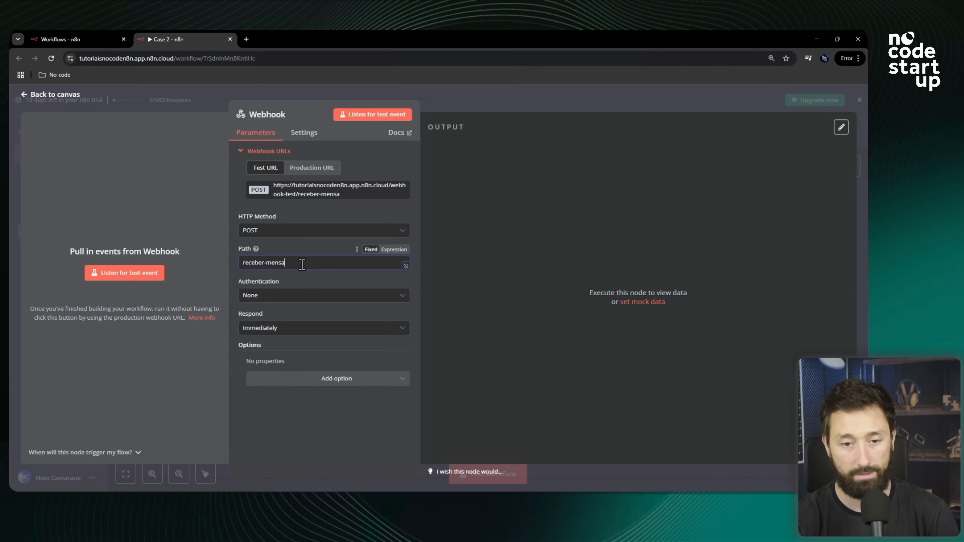
{"action": "type", "text": "gem-zapi"}
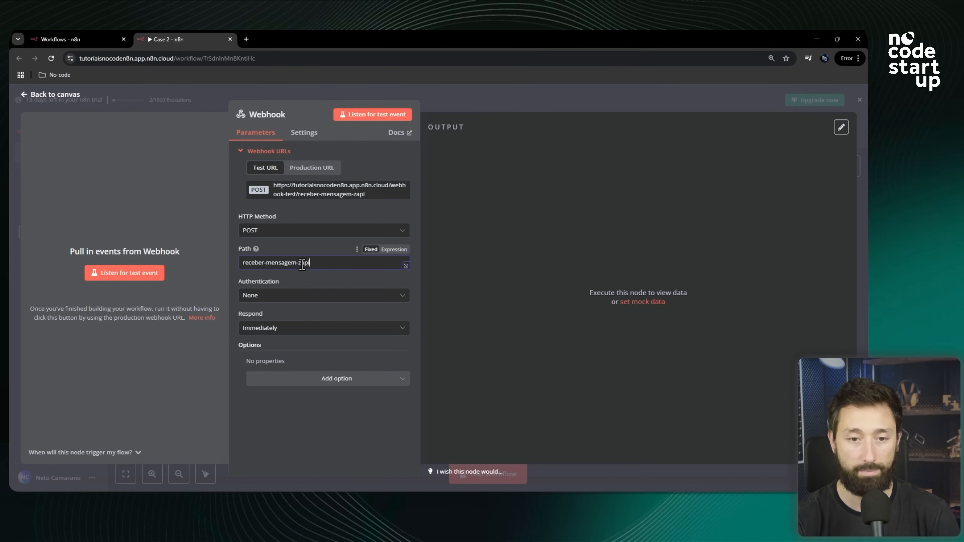
Copy the webhook test URL and paste it into Z-API's 'Ao receber' webhook field.
{"action": "left_click", "coordinate": [327, 196]}
{"action": "triple_click", "coordinate": [356, 197]}
{"action": "left_click", "coordinate": [355, 200]}
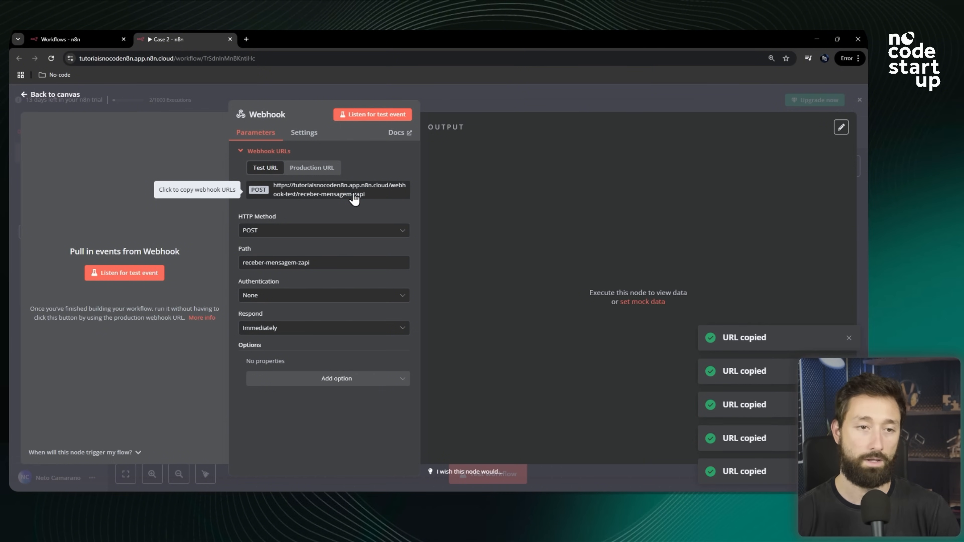
{"action": "key", "text": "alt+Tab"}
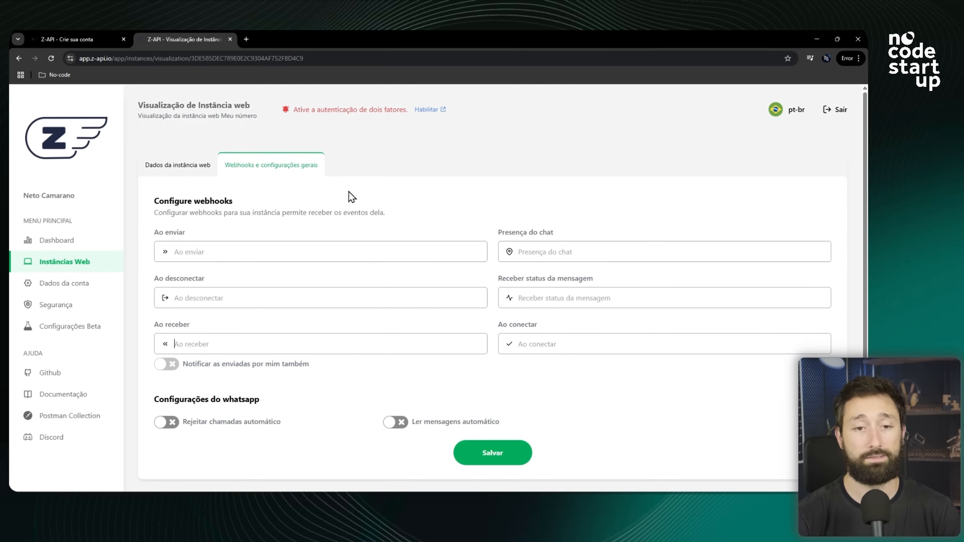
{"action": "left_click", "coordinate": [250, 341]}
{"action": "key", "text": "ctrl+v"}
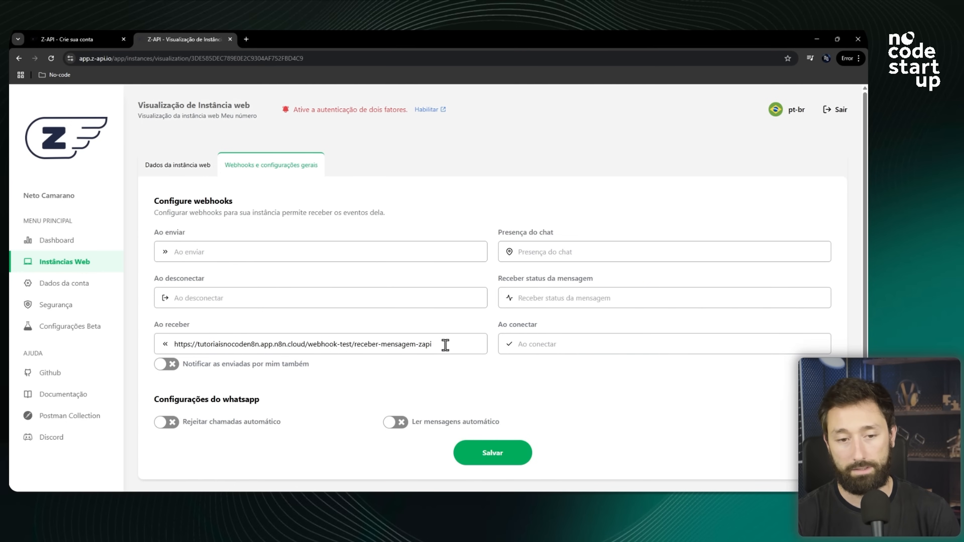
{"action": "left_click_drag", "start_coordinate": [445, 344], "coordinate": [174, 345]}
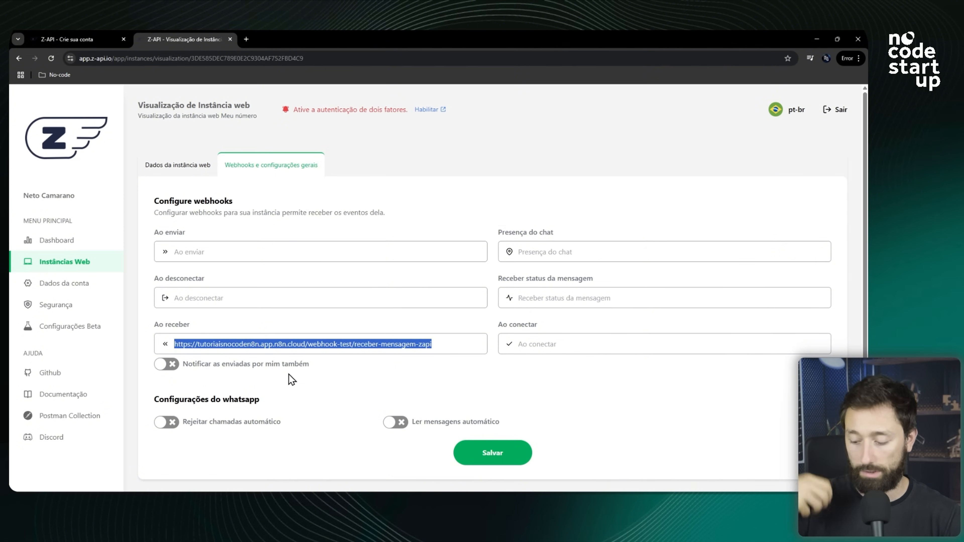
Enable 'Notificar as enviadas por mim também' and save the Z-API webhook settings.
{"action": "left_click", "coordinate": [169, 368]}
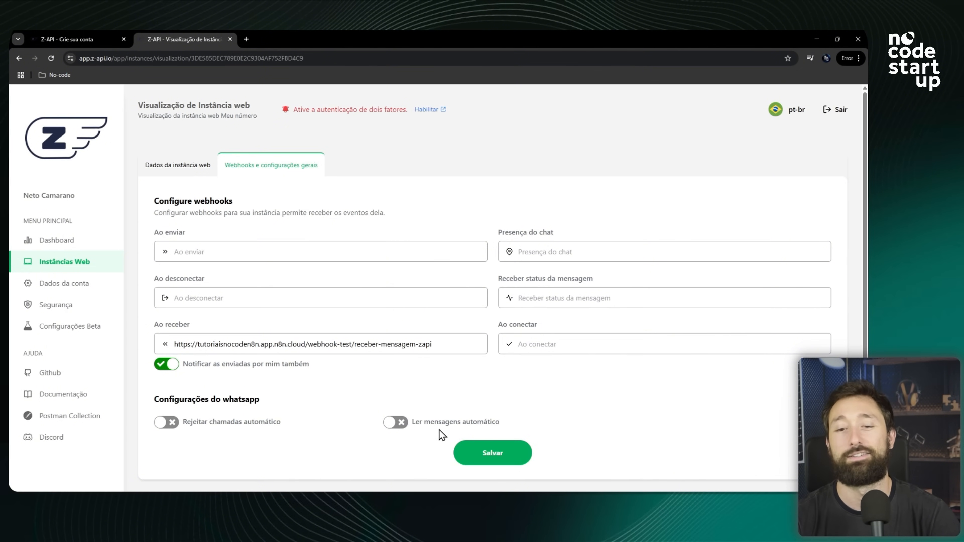
{"action": "left_click", "coordinate": [491, 453]}
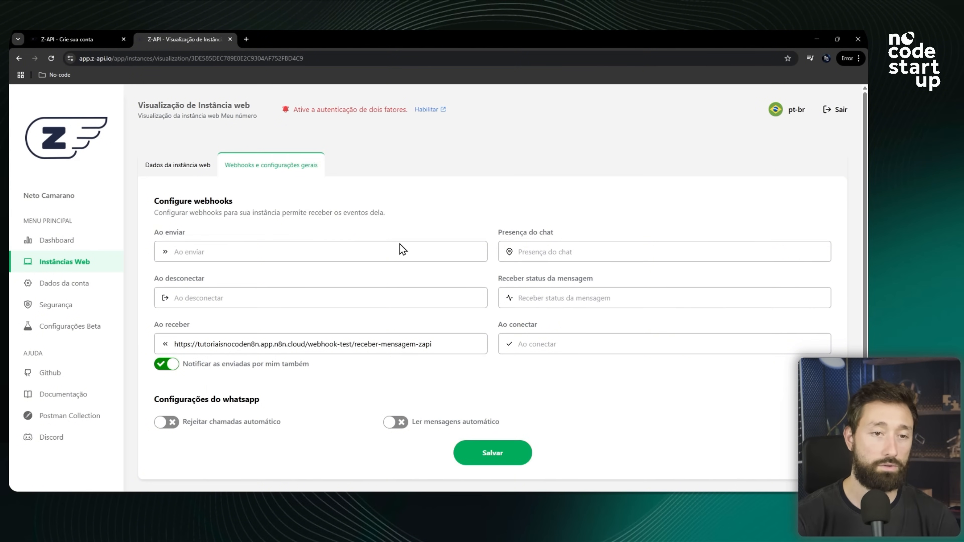
Start listening for a test event on the Webhook node.
{"action": "key", "text": "alt+Tab"}
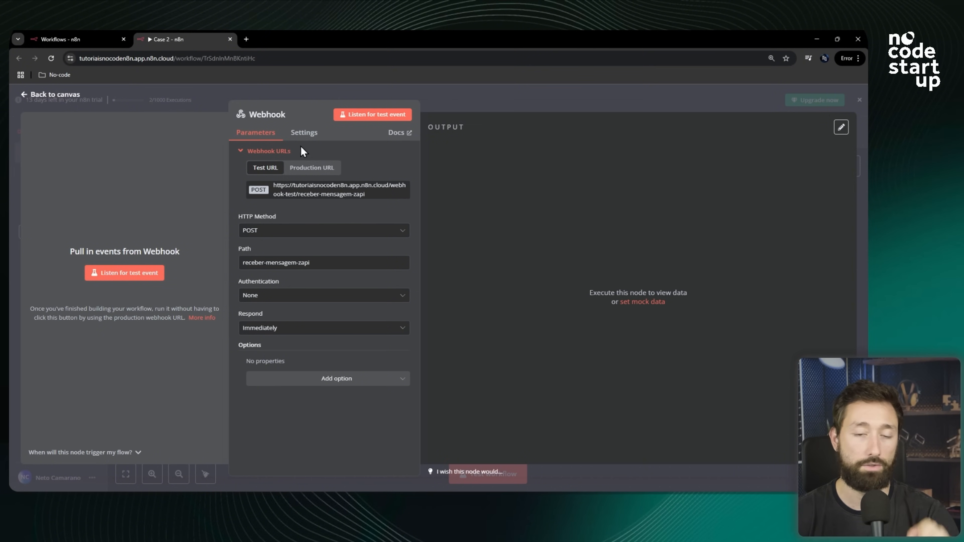
{"action": "left_click", "coordinate": [127, 276]}
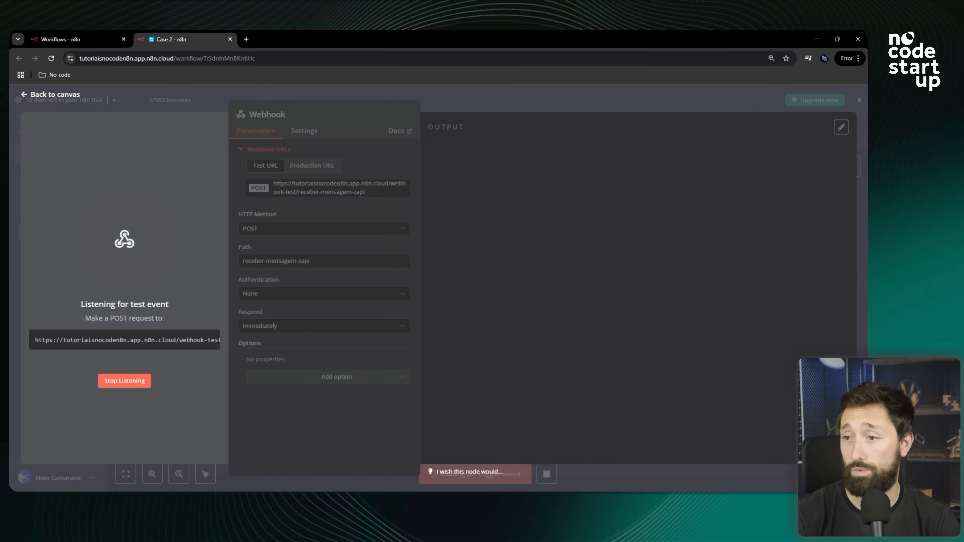
Send the message 'ola' in WhatsApp Web and return to the Webhook node to inspect its output.
{"action": "key", "text": "alt+Tab"}
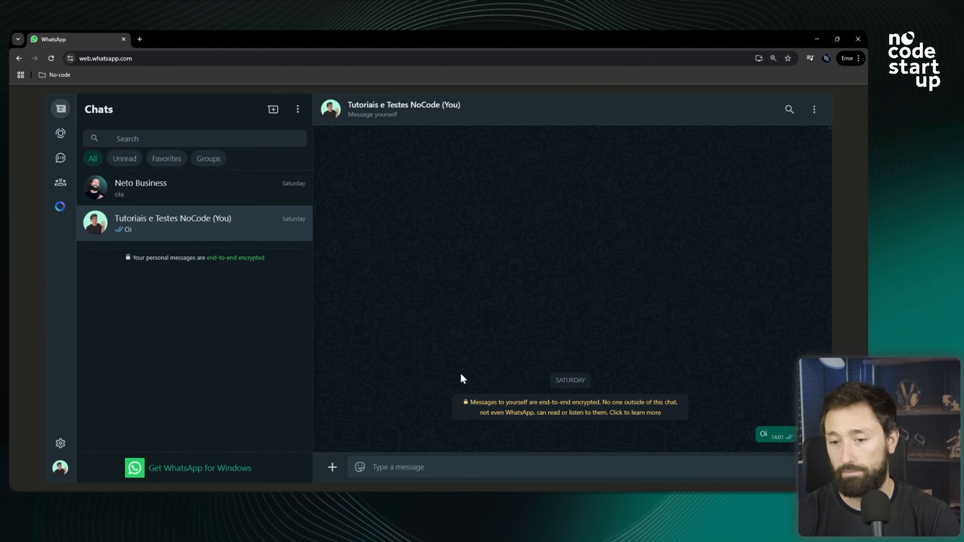
{"action": "left_click", "coordinate": [438, 469]}
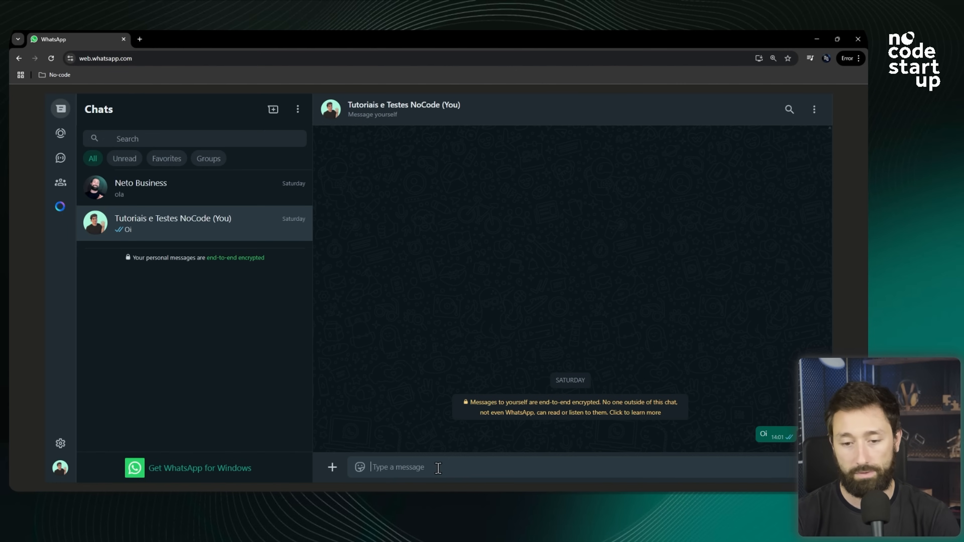
{"action": "type", "text": "ola"}
{"action": "key", "text": "Return"}
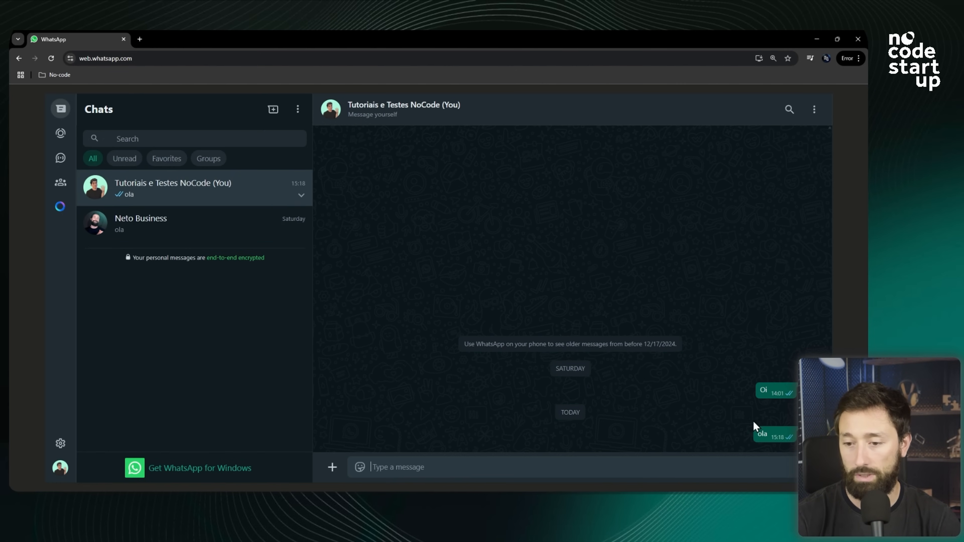
{"action": "key", "text": "alt+Tab"}
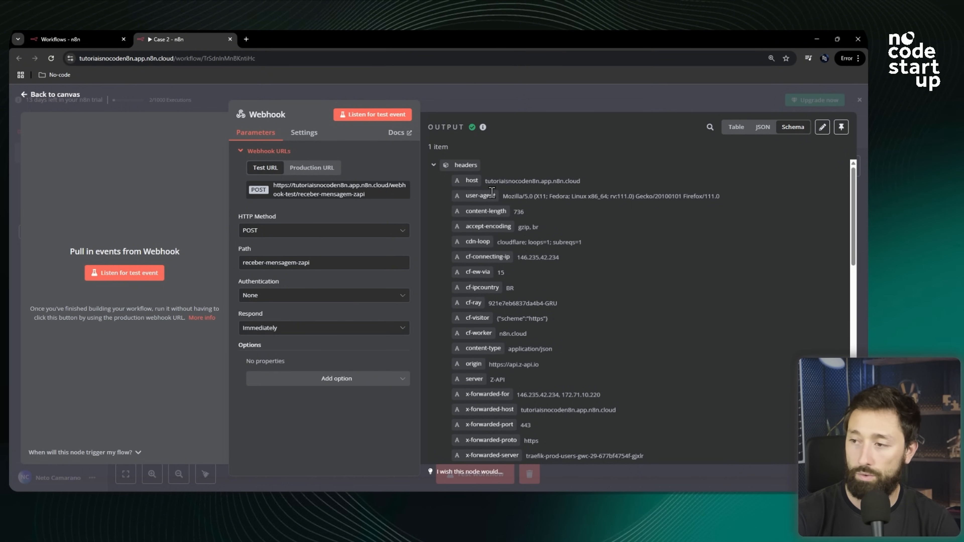
Examine the Webhook output headers and the received text message field in the schema view.
{"action": "scroll", "coordinate": [492, 193], "scroll_direction": "down", "scroll_amount": 5}
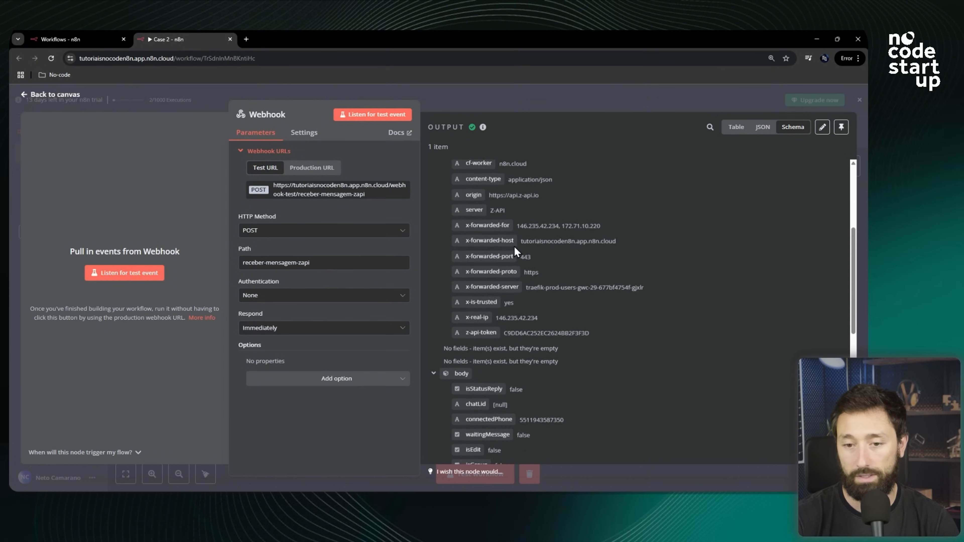
{"action": "scroll", "coordinate": [512, 245], "scroll_direction": "up", "scroll_amount": 5}
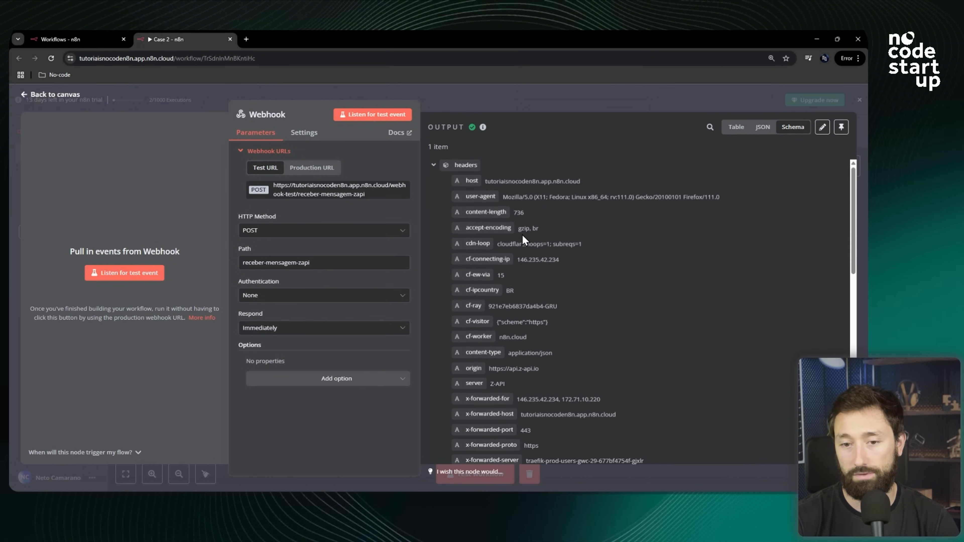
{"action": "left_click", "coordinate": [433, 166]}
{"action": "scroll", "coordinate": [440, 206], "scroll_direction": "down", "scroll_amount": 4}
{"action": "scroll", "coordinate": [443, 199], "scroll_direction": "down", "scroll_amount": 1}
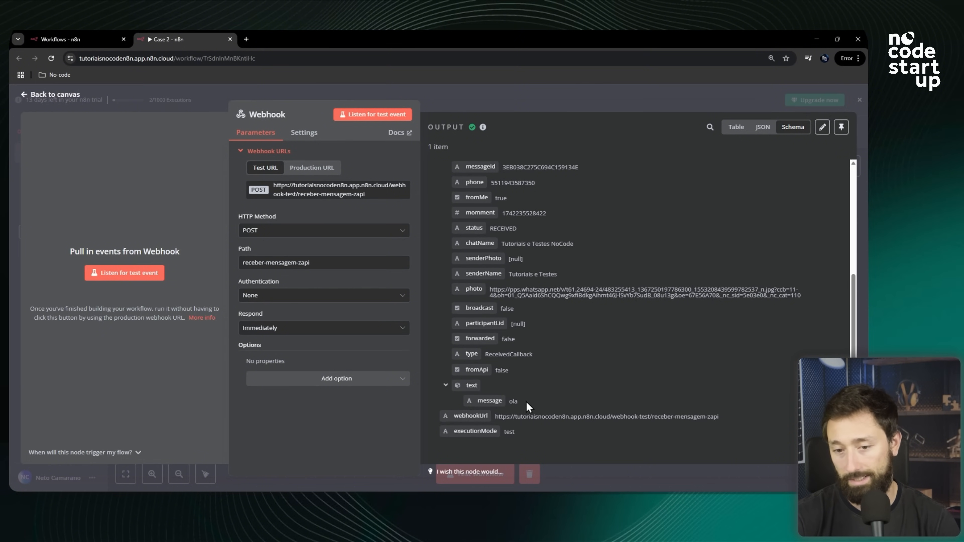
{"action": "left_click_drag", "start_coordinate": [464, 390], "coordinate": [534, 402]}
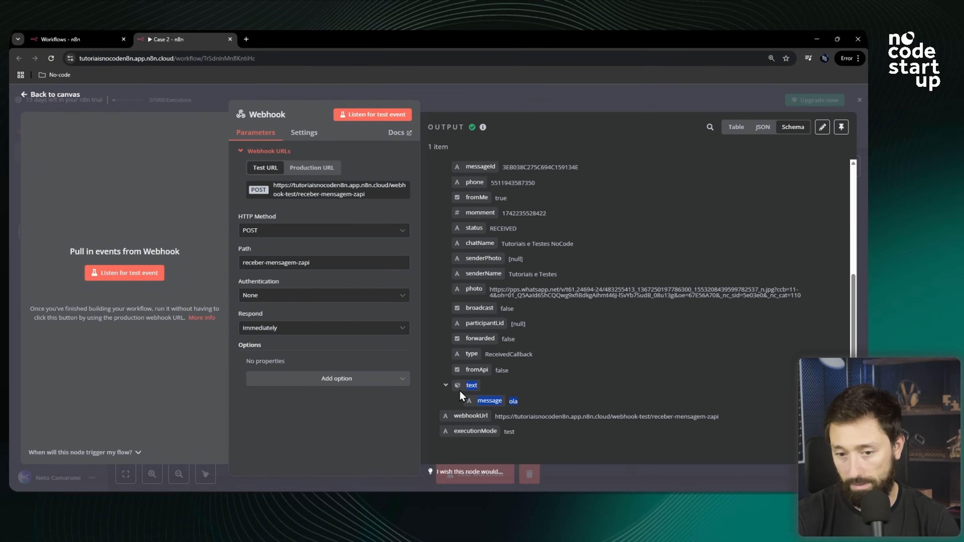
{"action": "key", "text": "ctrl+plus"}
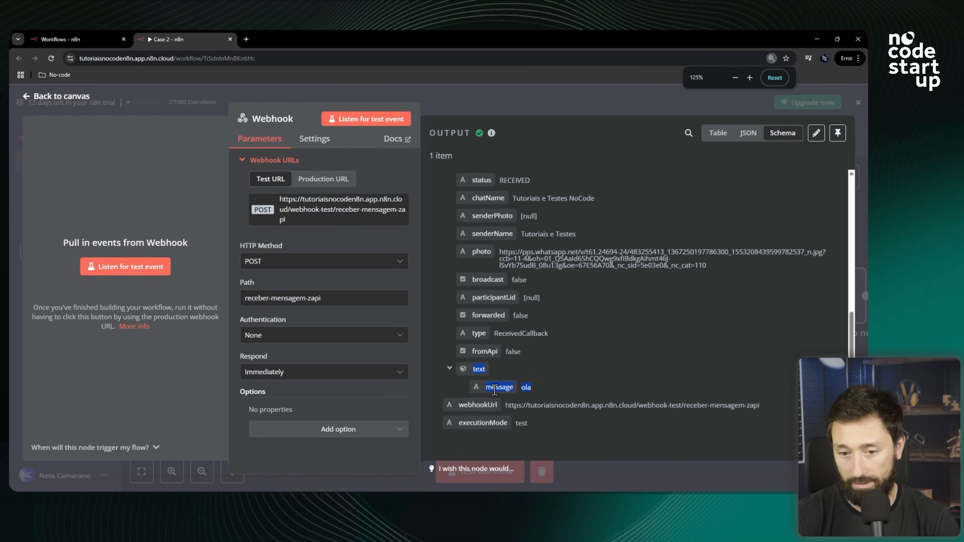
{"action": "left_click", "coordinate": [553, 393]}
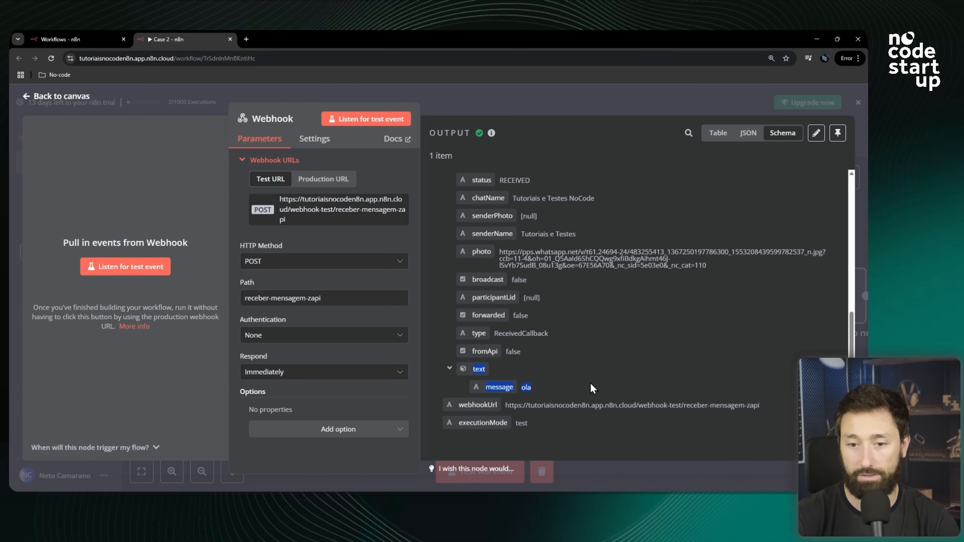
{"action": "scroll", "coordinate": [587, 383], "scroll_direction": "up", "scroll_amount": 6}
{"action": "scroll", "coordinate": [569, 352], "scroll_direction": "up", "scroll_amount": 2}
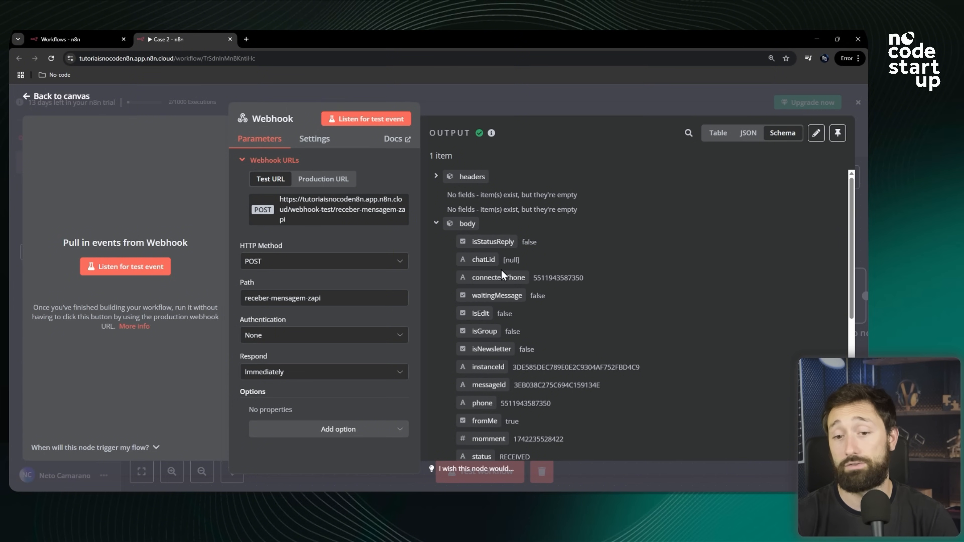
Examine the body fields of the Webhook output, such as isStatusReply, phone and fromMe.
{"action": "left_click_drag", "start_coordinate": [477, 242], "coordinate": [513, 242]}
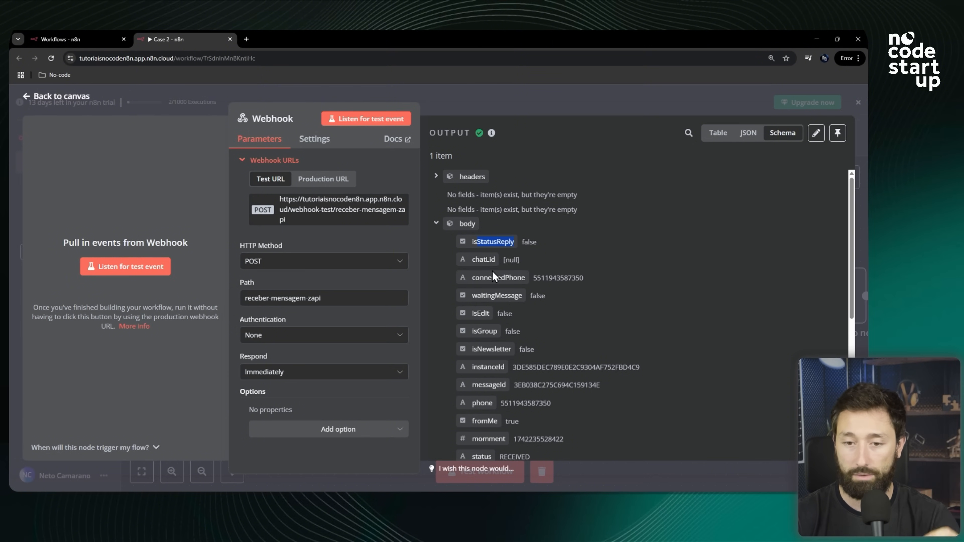
{"action": "scroll", "coordinate": [483, 242], "scroll_direction": "down", "scroll_amount": 3}
{"action": "left_click_drag", "start_coordinate": [473, 226], "coordinate": [491, 245]}
{"action": "double_click", "coordinate": [488, 277]}
{"action": "scroll", "coordinate": [498, 266], "scroll_direction": "down", "scroll_amount": 1}
{"action": "double_click", "coordinate": [489, 251]}
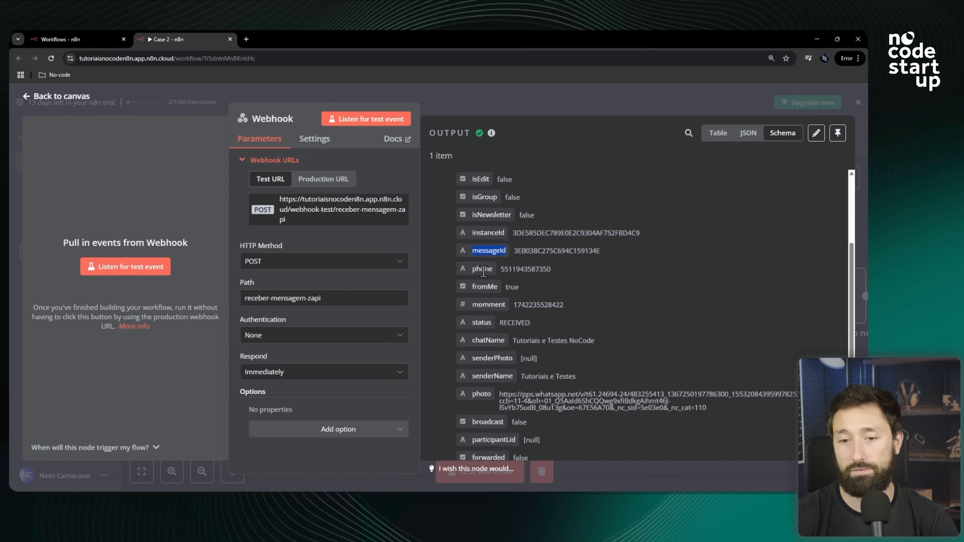
{"action": "double_click", "coordinate": [484, 269]}
{"action": "double_click", "coordinate": [528, 268]}
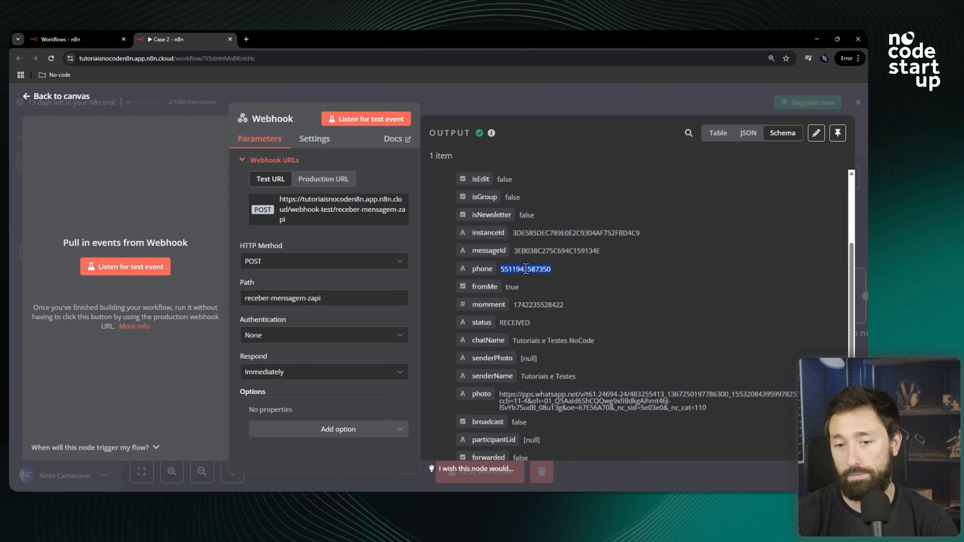
{"action": "left_click", "coordinate": [484, 288]}
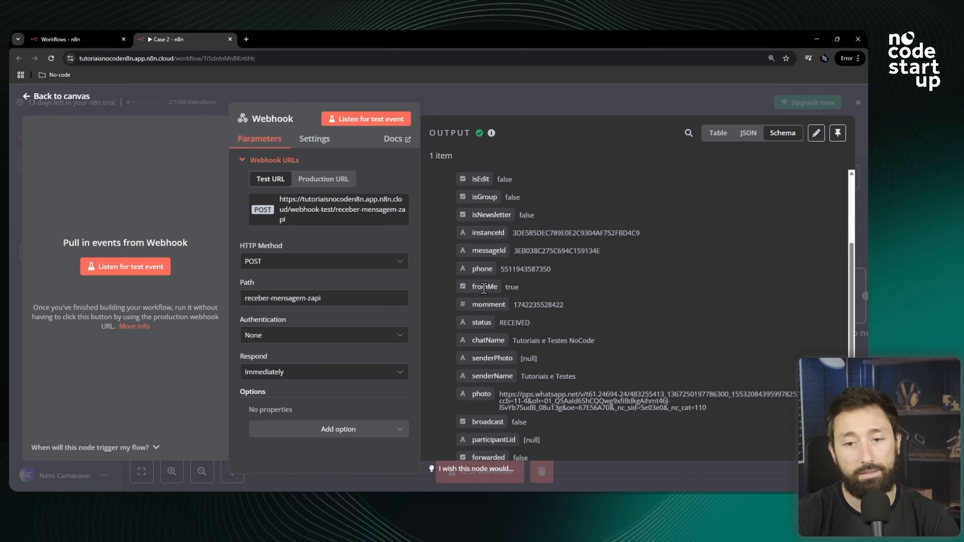
{"action": "double_click", "coordinate": [515, 288]}
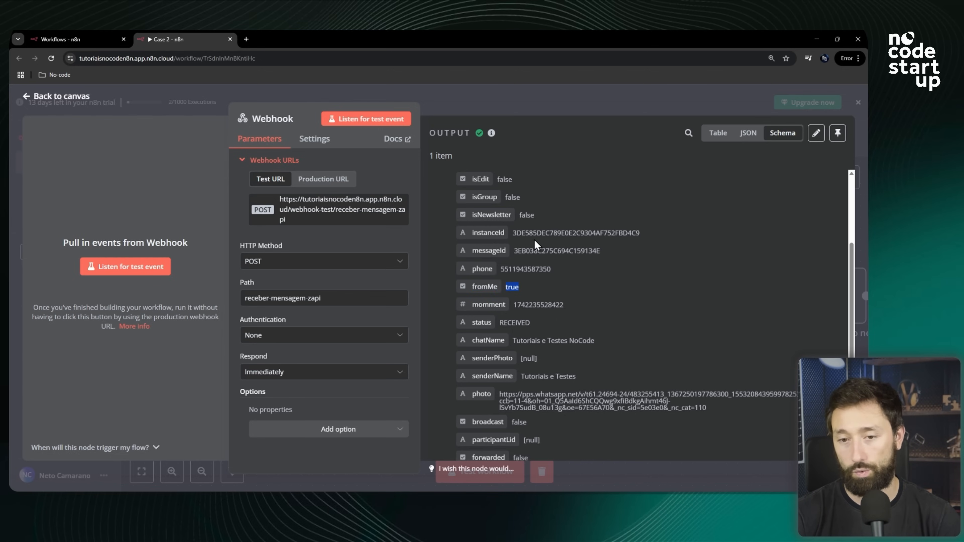
{"action": "left_click", "coordinate": [521, 198]}
{"action": "double_click", "coordinate": [514, 198]}
{"action": "left_click", "coordinate": [487, 218]}
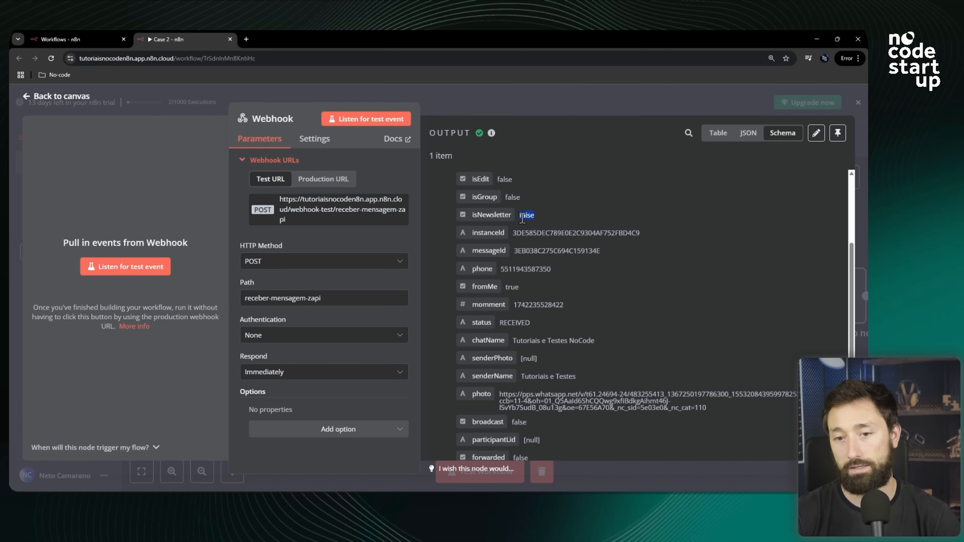
{"action": "double_click", "coordinate": [490, 287]}
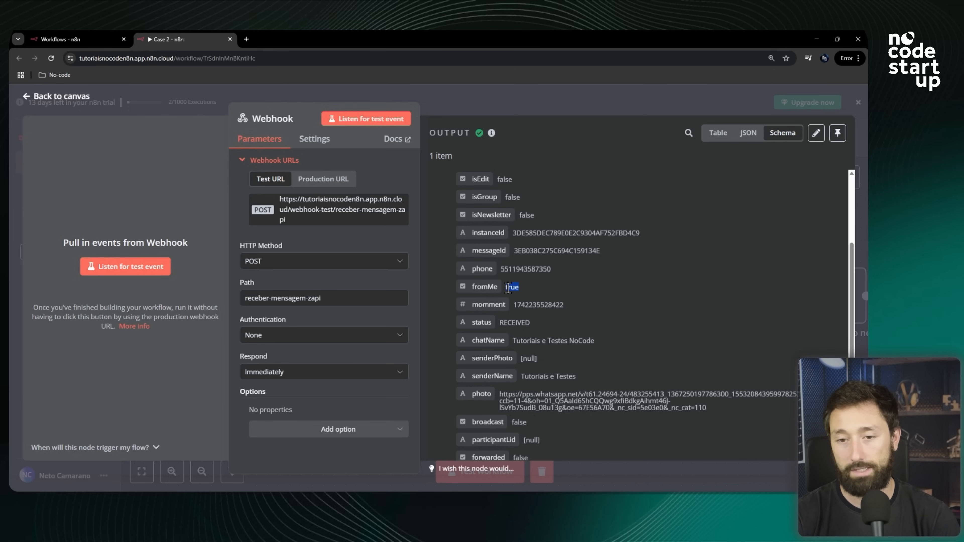
{"action": "scroll", "coordinate": [517, 295], "scroll_direction": "down", "scroll_amount": 2}
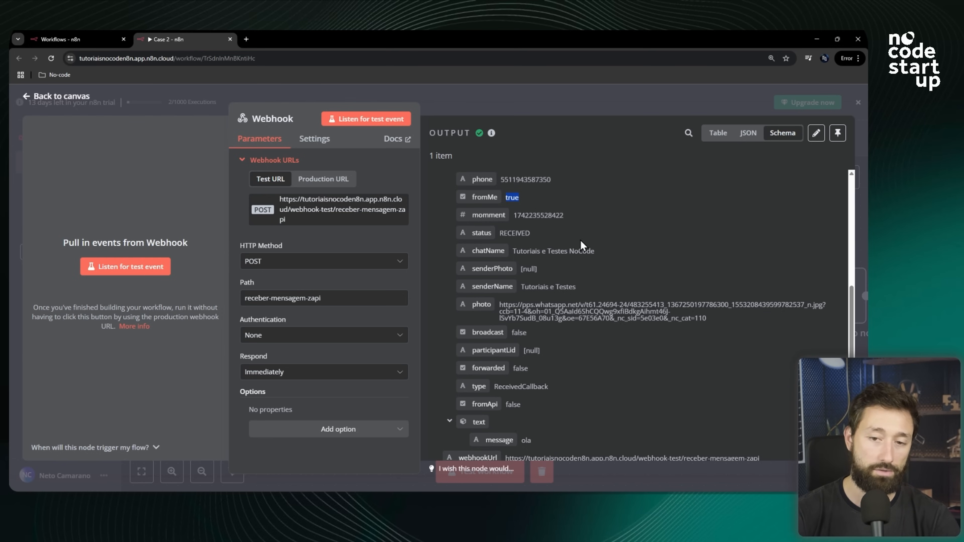
Return to the canvas and move the Webhook node left, away from Edit Fields.
{"action": "left_click", "coordinate": [497, 99]}
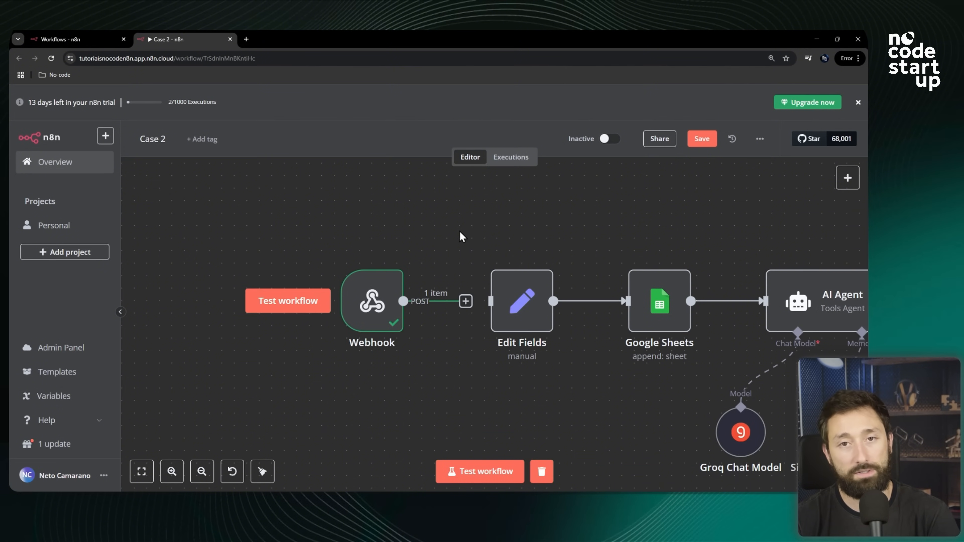
{"action": "mouse_move", "coordinate": [366, 304]}
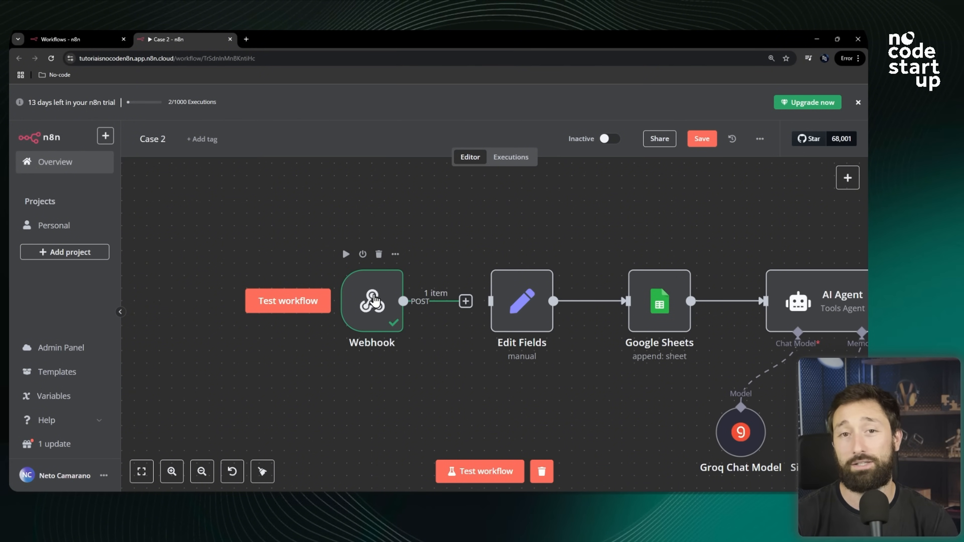
{"action": "left_click_drag", "start_coordinate": [374, 300], "coordinate": [312, 301]}
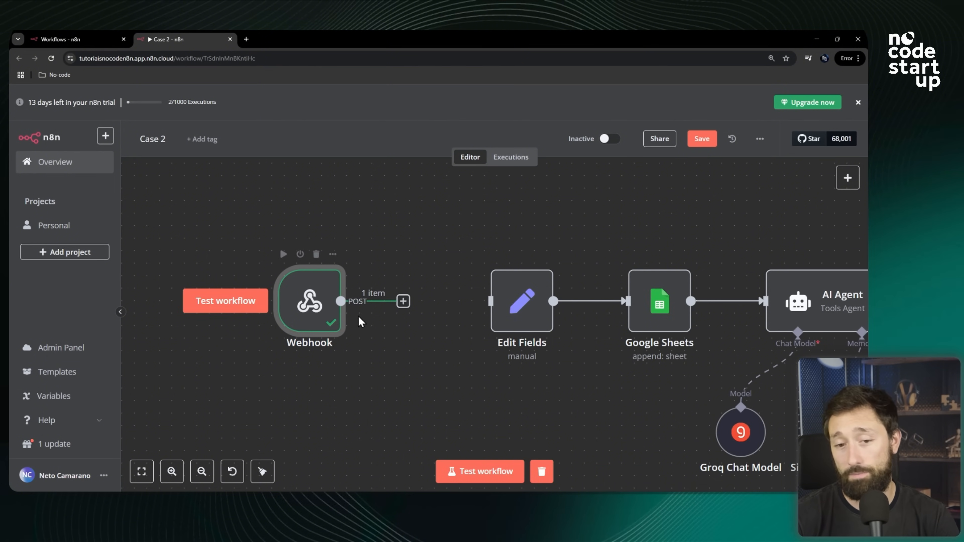
{"action": "left_click_drag", "start_coordinate": [280, 298], "coordinate": [249, 297]}
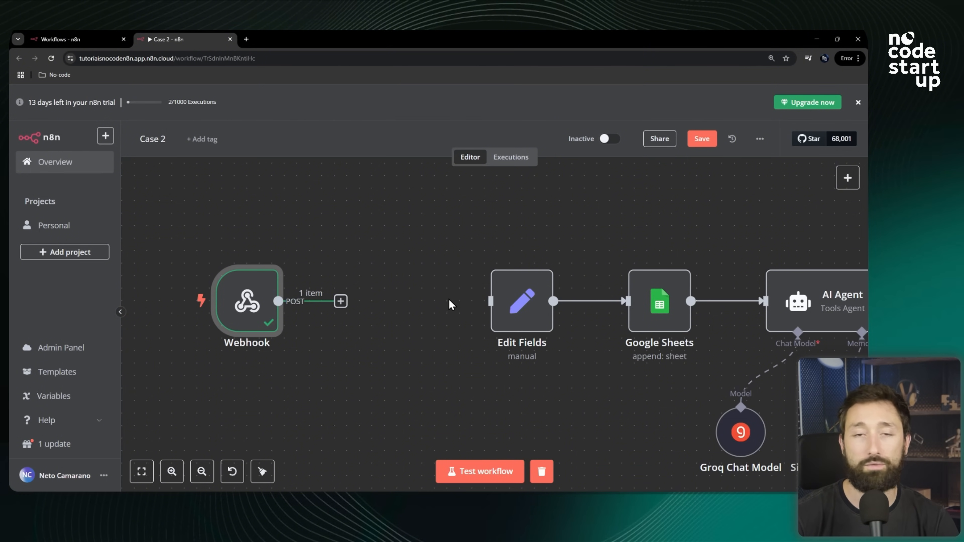
Add a Filter node from the Flow category and place it above the workflow.
{"action": "left_click", "coordinate": [850, 183]}
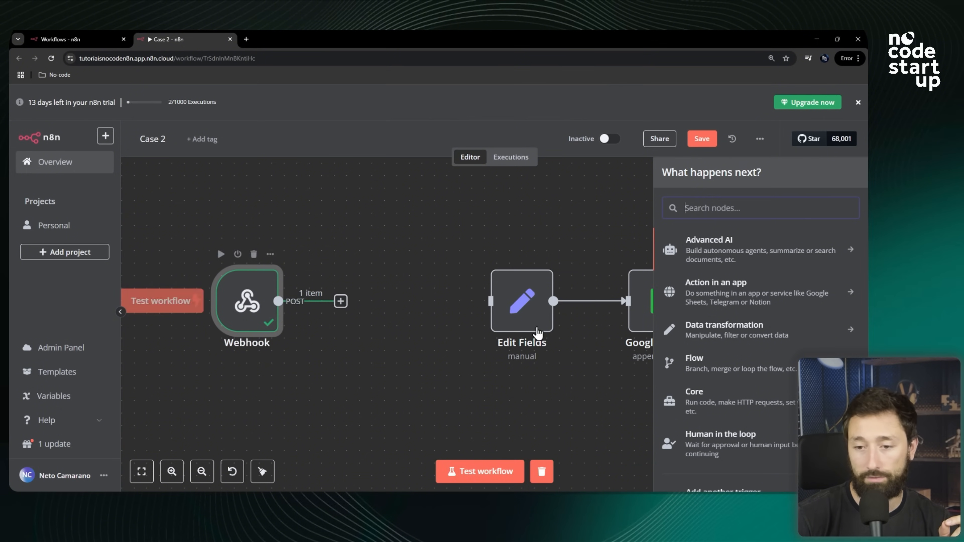
{"action": "left_click", "coordinate": [716, 369]}
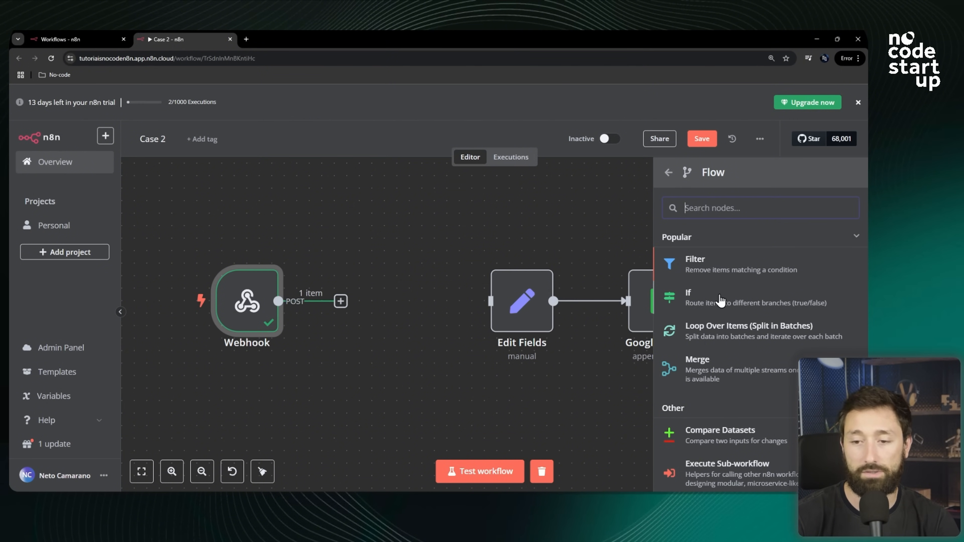
{"action": "scroll", "coordinate": [720, 304], "scroll_direction": "down", "scroll_amount": 3}
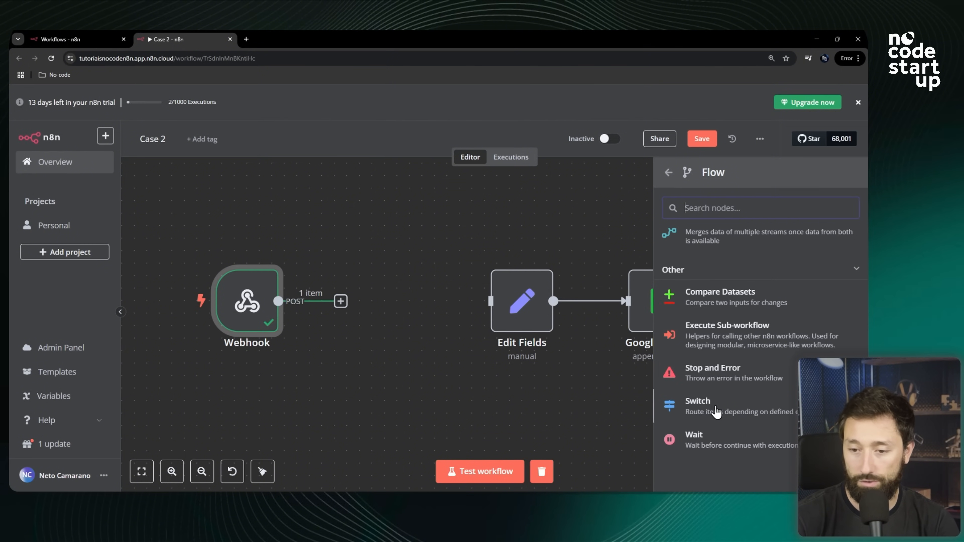
{"action": "scroll", "coordinate": [723, 395], "scroll_direction": "up", "scroll_amount": 3}
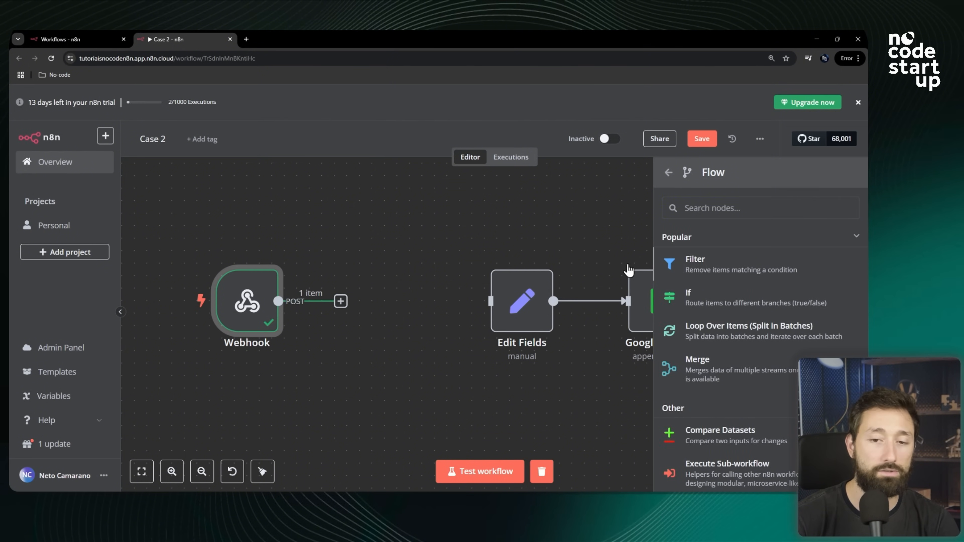
{"action": "left_click", "coordinate": [708, 268]}
{"action": "left_click", "coordinate": [564, 98]}
{"action": "scroll", "coordinate": [397, 287], "scroll_direction": "down", "scroll_amount": 3}
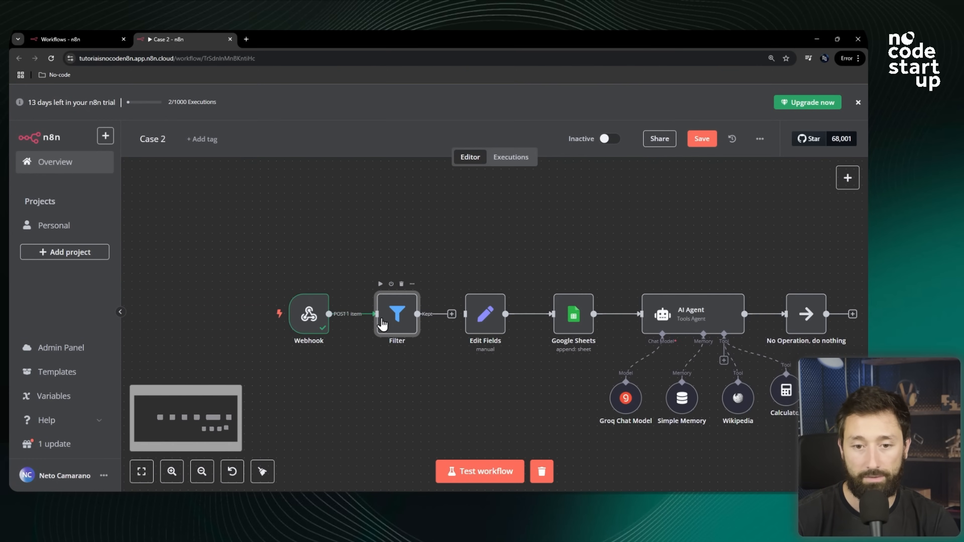
{"action": "left_click_drag", "start_coordinate": [401, 319], "coordinate": [385, 199]}
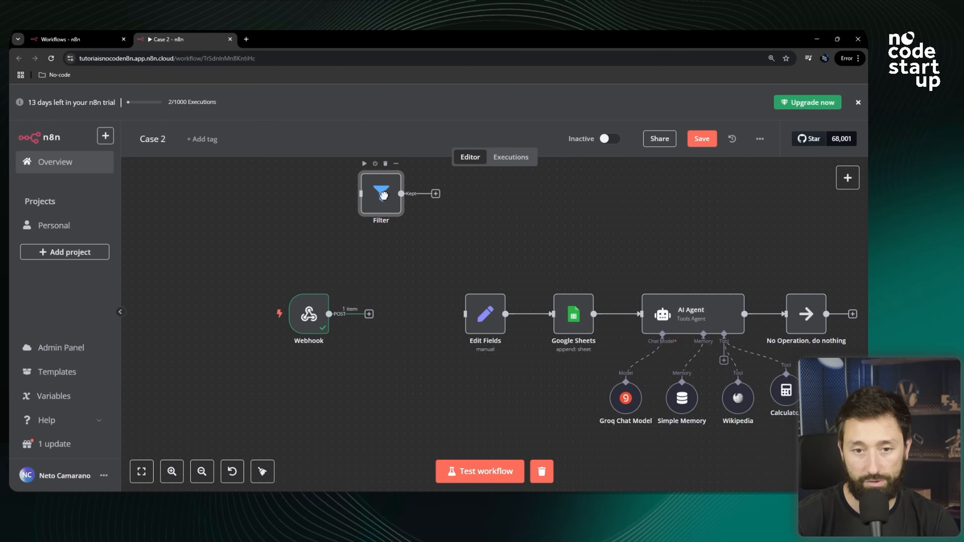
Add an If node from the Flow category and place it beneath the Filter node.
{"action": "left_click", "coordinate": [840, 176]}
{"action": "scroll", "coordinate": [720, 291], "scroll_direction": "down", "scroll_amount": 1}
{"action": "left_click", "coordinate": [719, 310]}
{"action": "left_click", "coordinate": [683, 298]}
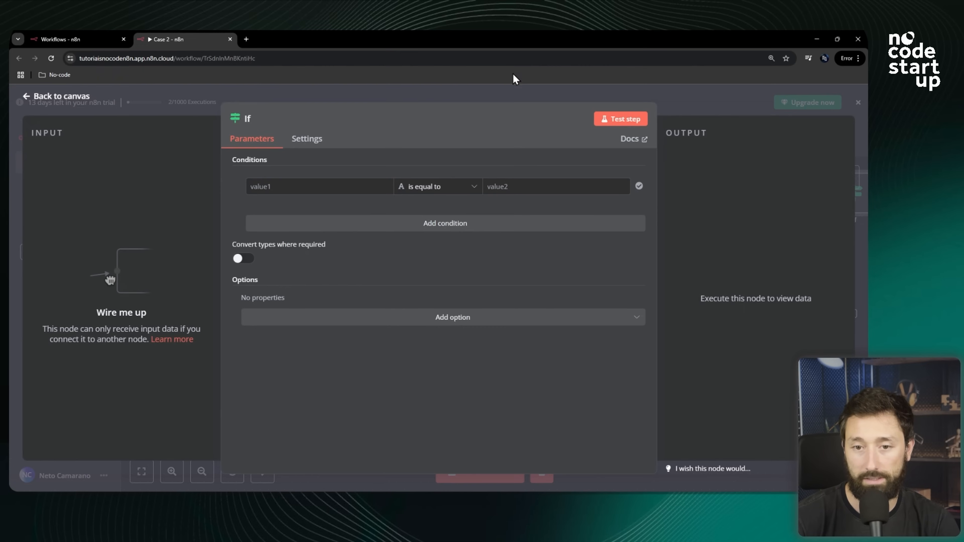
{"action": "left_click", "coordinate": [510, 91]}
{"action": "scroll", "coordinate": [514, 273], "scroll_direction": "down", "scroll_amount": 2}
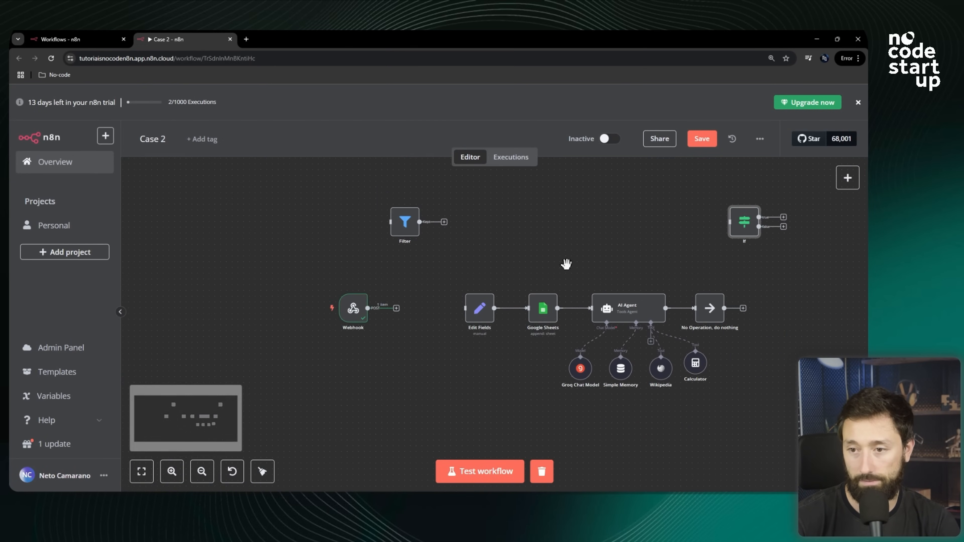
{"action": "left_click_drag", "start_coordinate": [734, 229], "coordinate": [487, 223]}
{"action": "left_click_drag", "start_coordinate": [396, 228], "coordinate": [397, 187]}
{"action": "left_click_drag", "start_coordinate": [474, 221], "coordinate": [393, 227]}
Add a Switch node from the Flow category and line it up beneath the If node.
{"action": "left_click", "coordinate": [847, 178]}
{"action": "scroll", "coordinate": [781, 296], "scroll_direction": "down", "scroll_amount": 2}
{"action": "left_click", "coordinate": [732, 315]}
{"action": "scroll", "coordinate": [735, 331], "scroll_direction": "down", "scroll_amount": 4}
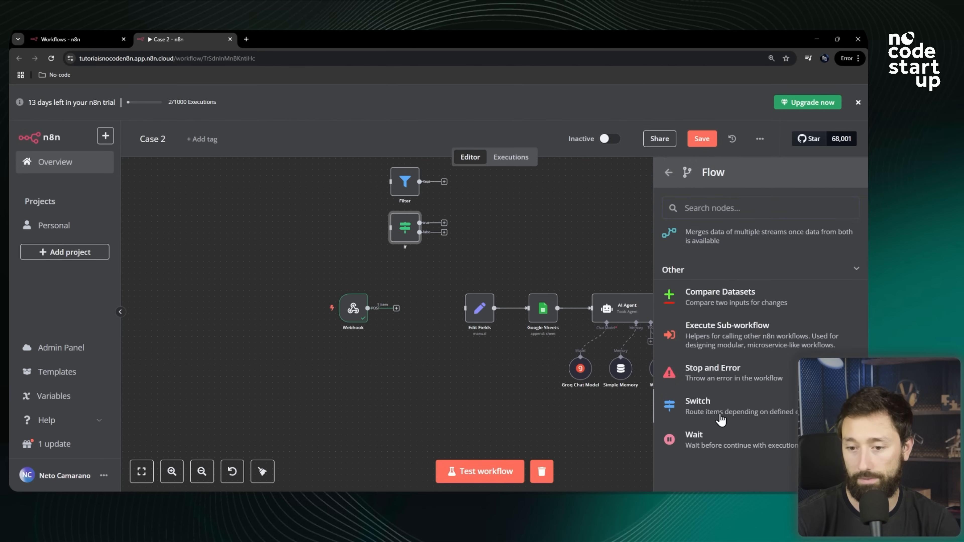
{"action": "left_click", "coordinate": [721, 415]}
{"action": "scroll", "coordinate": [439, 283], "scroll_direction": "up", "scroll_amount": 3}
{"action": "scroll", "coordinate": [440, 283], "scroll_direction": "up", "scroll_amount": 1}
{"action": "left_click", "coordinate": [448, 287]}
{"action": "left_click_drag", "start_coordinate": [395, 245], "coordinate": [395, 199]}
{"action": "left_click_drag", "start_coordinate": [398, 335], "coordinate": [398, 300]}
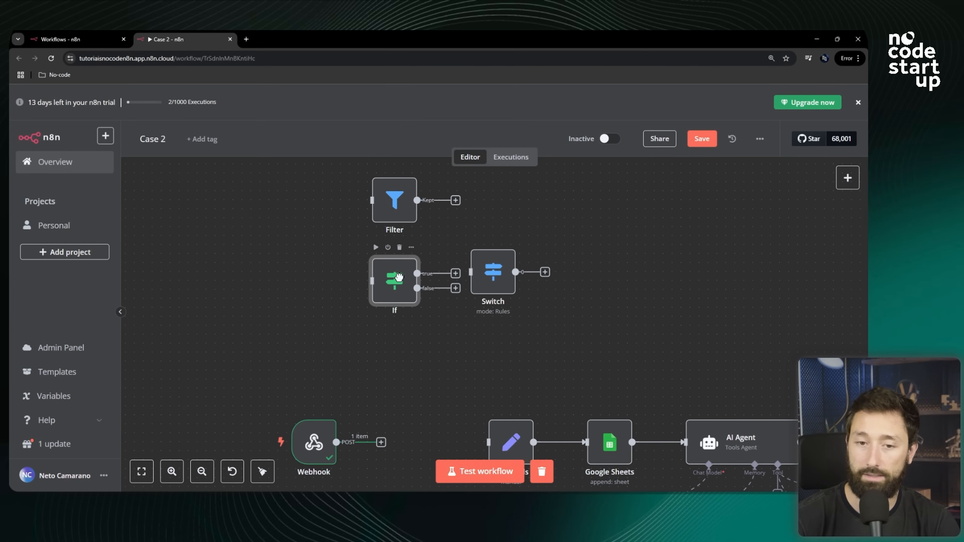
{"action": "left_click_drag", "start_coordinate": [490, 273], "coordinate": [393, 353]}
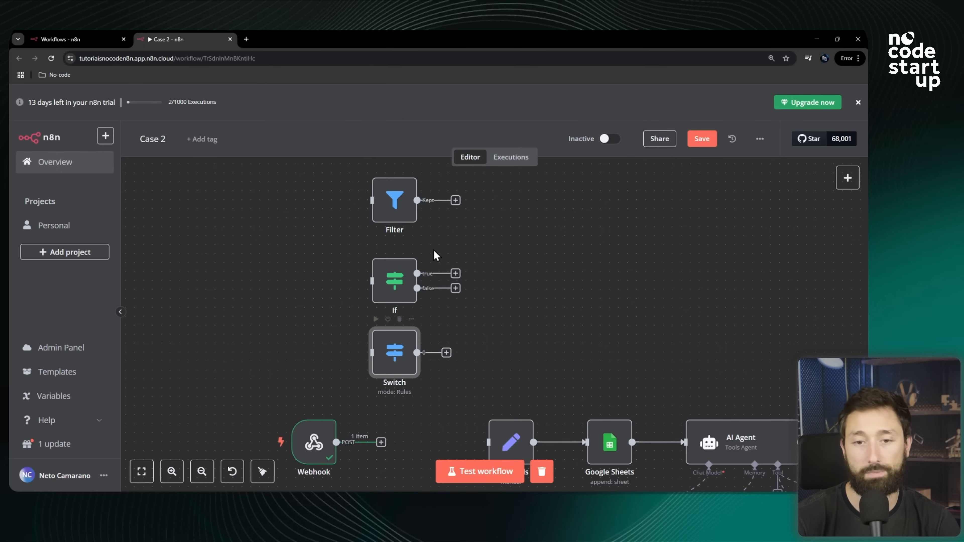
{"action": "left_click_drag", "start_coordinate": [399, 281], "coordinate": [399, 272]}
{"action": "left_click_drag", "start_coordinate": [395, 359], "coordinate": [395, 350]}
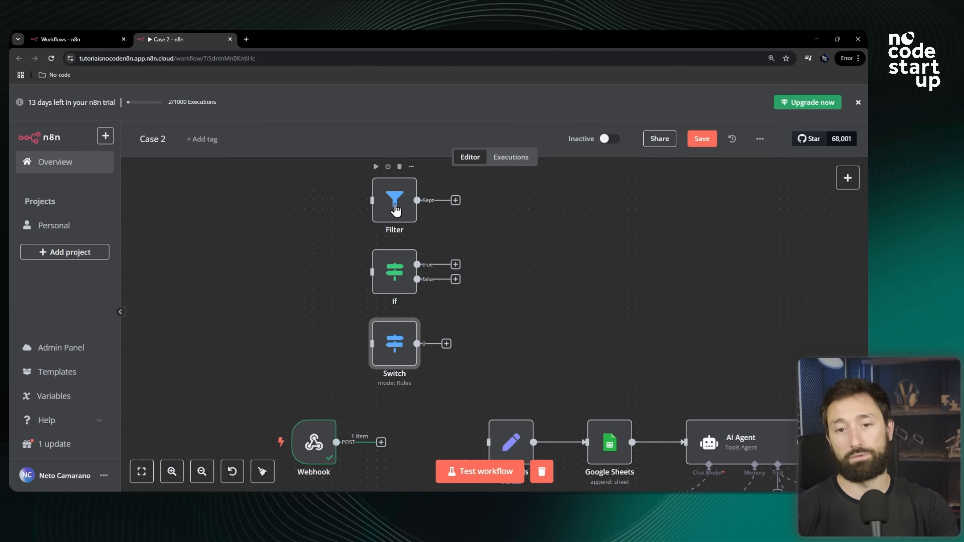
Open the Switch node to view its routing rules.
{"action": "scroll", "coordinate": [394, 209], "scroll_direction": "up", "scroll_amount": 3}
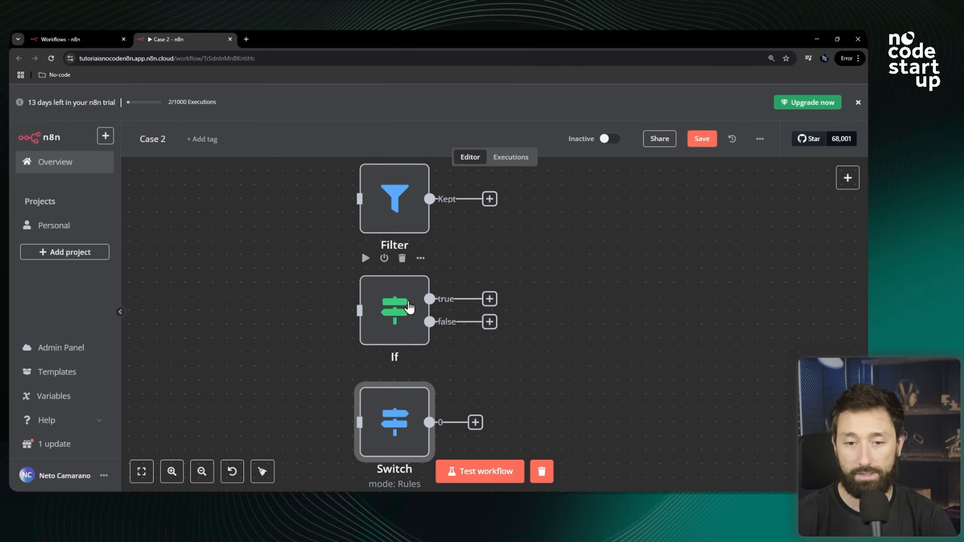
{"action": "scroll", "coordinate": [475, 297], "scroll_direction": "up", "scroll_amount": 3}
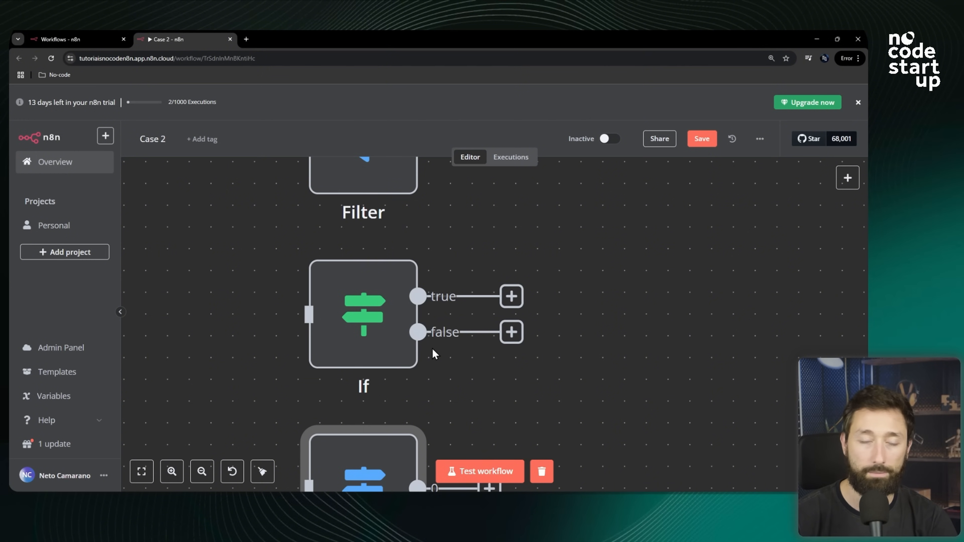
{"action": "scroll", "coordinate": [416, 333], "scroll_direction": "down", "scroll_amount": 3}
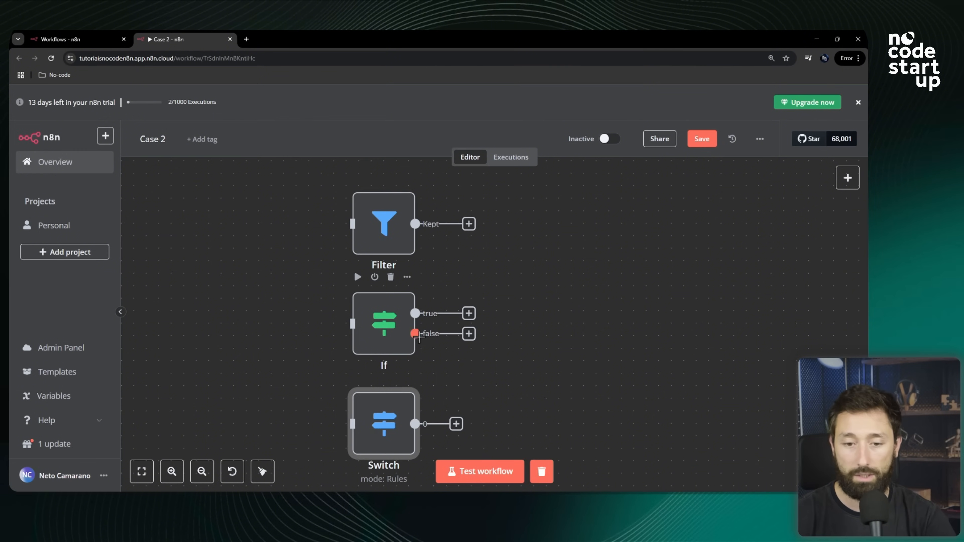
{"action": "scroll", "coordinate": [436, 329], "scroll_direction": "down", "scroll_amount": 2}
{"action": "scroll", "coordinate": [394, 361], "scroll_direction": "up", "scroll_amount": 1}
{"action": "double_click", "coordinate": [398, 357]}
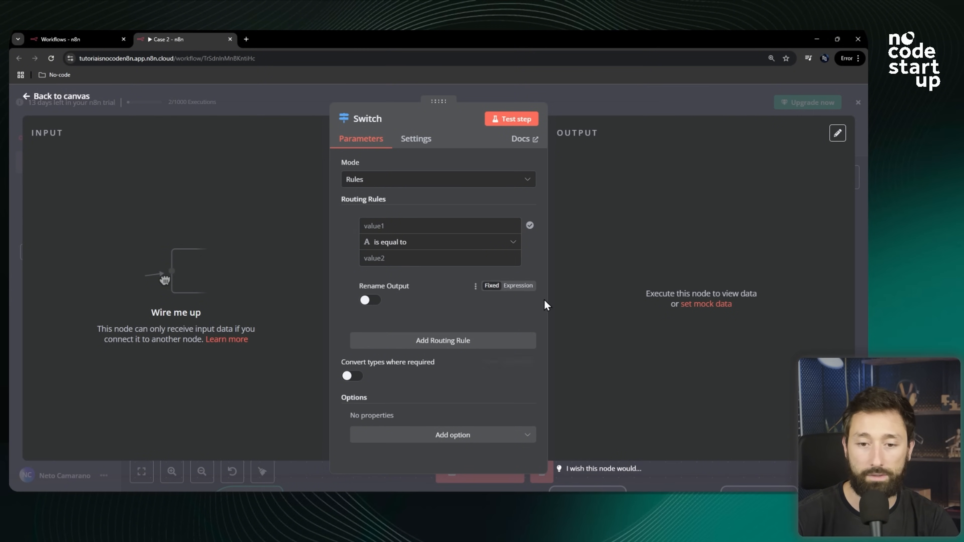
{"action": "left_click", "coordinate": [371, 301]}
{"action": "left_click", "coordinate": [382, 336]}
{"action": "type", "text": "1"}
{"action": "double_click", "coordinate": [388, 344]}
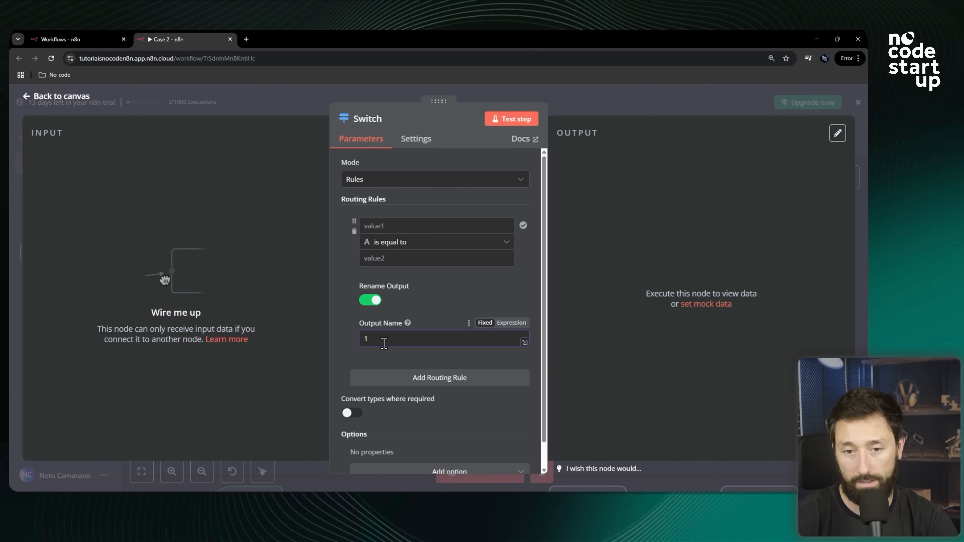
{"action": "left_click", "coordinate": [373, 301]}
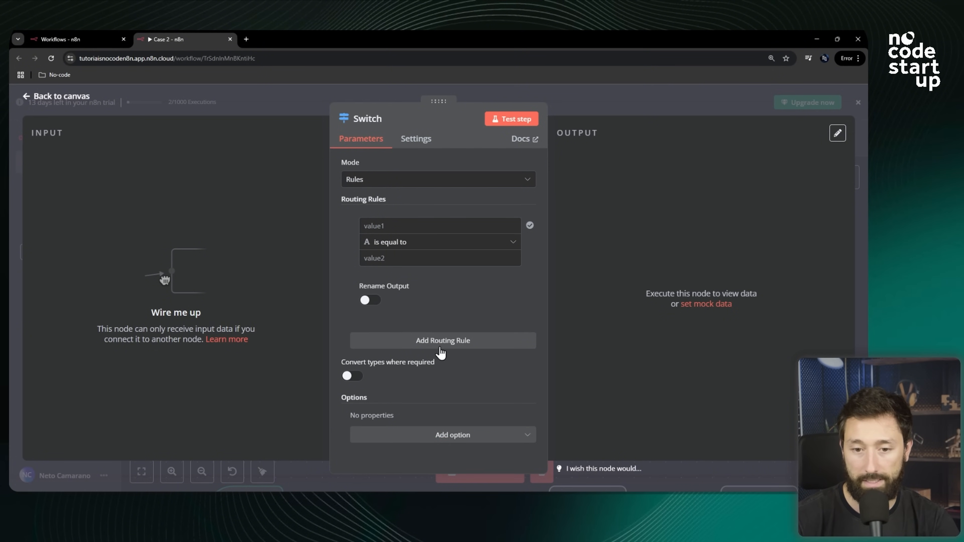
Add more routing rules to the Switch node.
{"action": "left_click", "coordinate": [433, 340]}
{"action": "scroll", "coordinate": [448, 355], "scroll_direction": "down", "scroll_amount": 3}
{"action": "scroll", "coordinate": [448, 338], "scroll_direction": "up", "scroll_amount": 3}
{"action": "scroll", "coordinate": [440, 353], "scroll_direction": "down", "scroll_amount": 3}
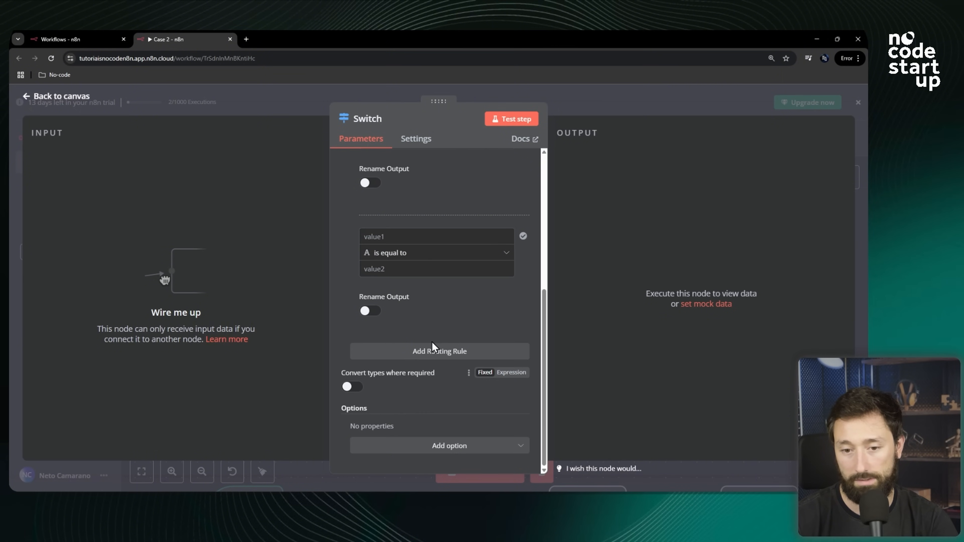
{"action": "left_click", "coordinate": [458, 350]}
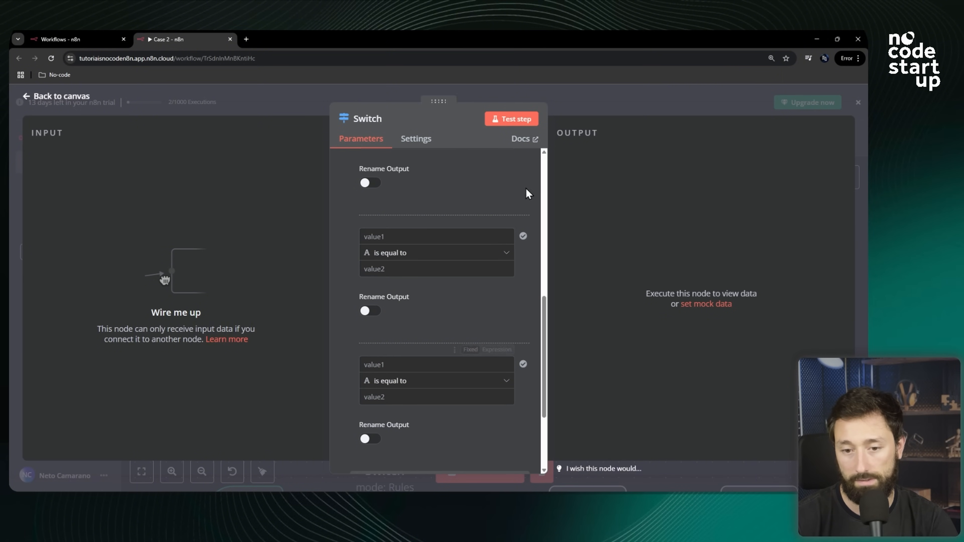
{"action": "scroll", "coordinate": [398, 333], "scroll_direction": "down", "scroll_amount": 1}
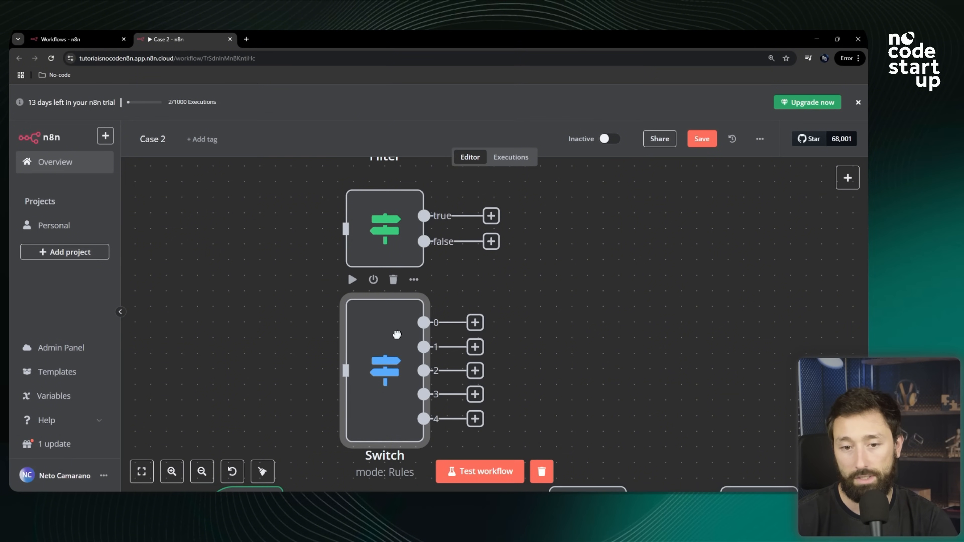
Rearrange the canvas, moving the Filter and Switch nodes side by side at the top and setting the If node aside.
{"action": "scroll", "coordinate": [400, 323], "scroll_direction": "down", "scroll_amount": 3}
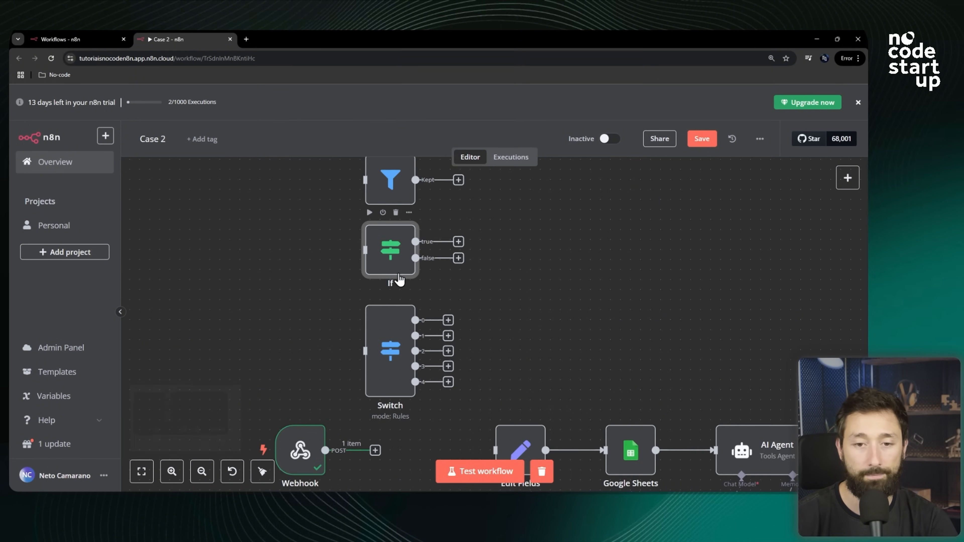
{"action": "scroll", "coordinate": [403, 331], "scroll_direction": "up", "scroll_amount": 3}
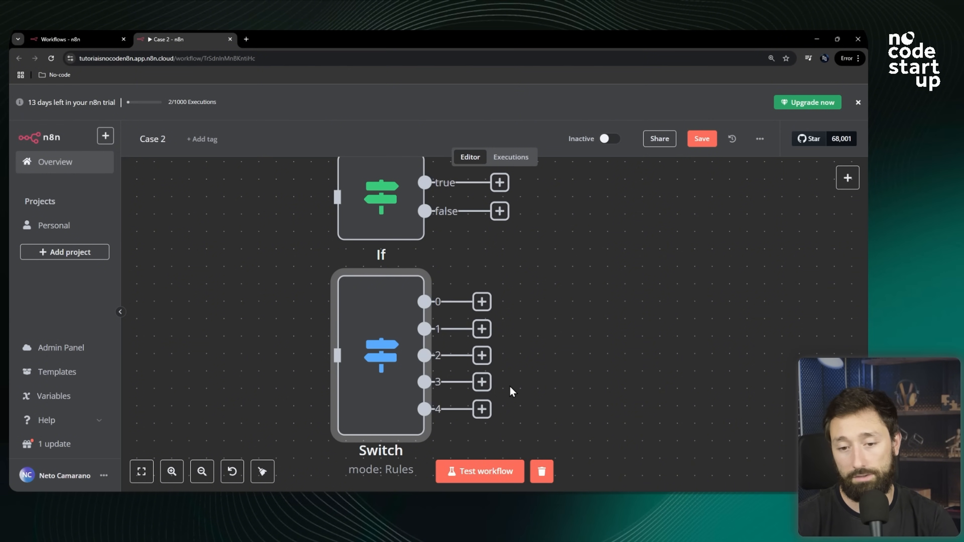
{"action": "scroll", "coordinate": [421, 353], "scroll_direction": "down", "scroll_amount": 5}
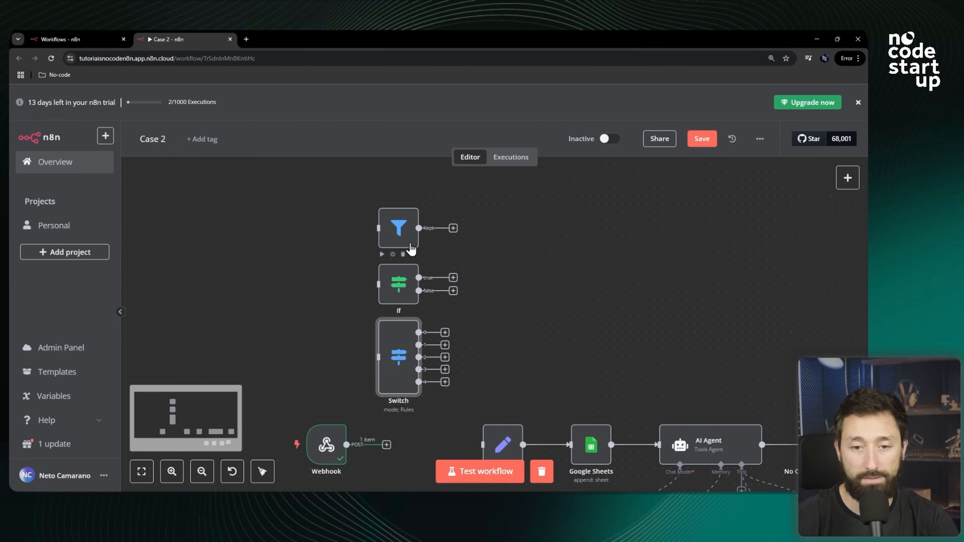
{"action": "left_click_drag", "start_coordinate": [398, 228], "coordinate": [398, 198]}
{"action": "left_click_drag", "start_coordinate": [397, 284], "coordinate": [222, 244]}
{"action": "left_click_drag", "start_coordinate": [395, 357], "coordinate": [499, 212]}
{"action": "left_click_drag", "start_coordinate": [323, 463], "coordinate": [290, 463]}
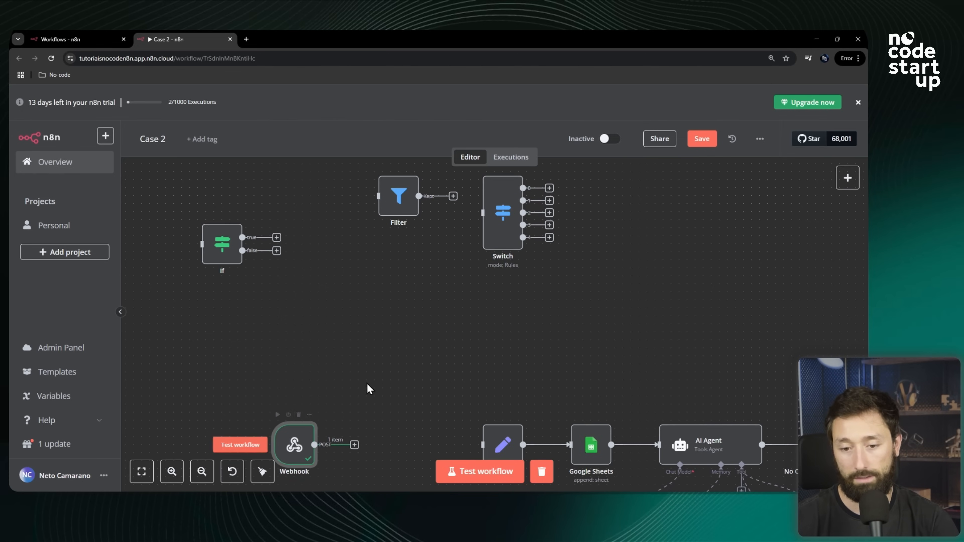
Place the If node right after the Webhook node and connect the Webhook output to the If input.
{"action": "left_click_drag", "start_coordinate": [221, 255], "coordinate": [381, 445]}
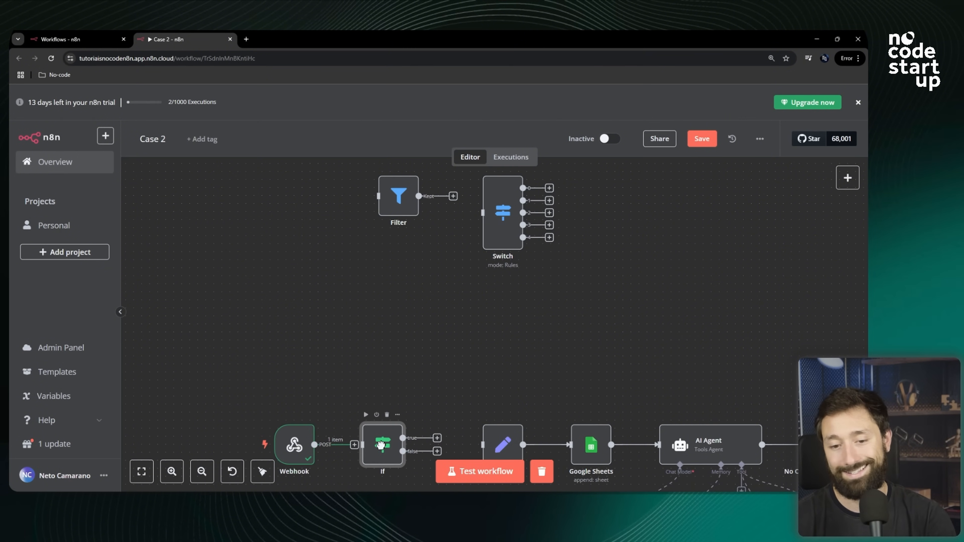
{"action": "scroll", "coordinate": [381, 444], "scroll_direction": "up", "scroll_amount": 3}
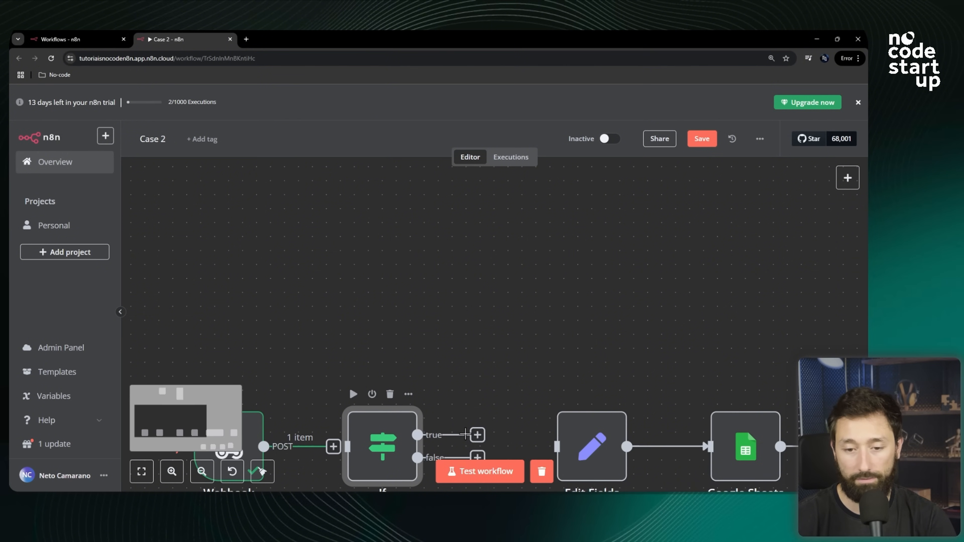
{"action": "scroll", "coordinate": [447, 281], "scroll_direction": "down", "scroll_amount": 2}
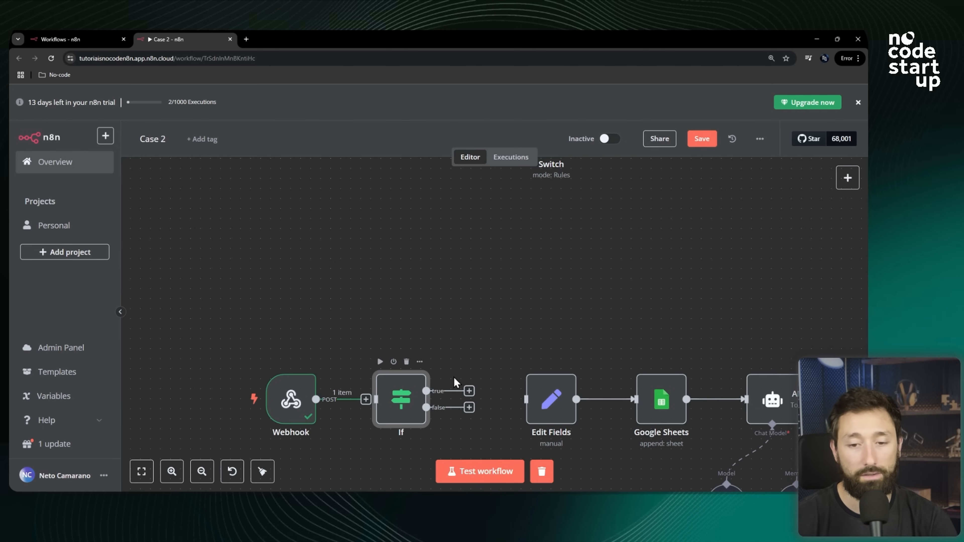
{"action": "scroll", "coordinate": [395, 345], "scroll_direction": "up", "scroll_amount": 3}
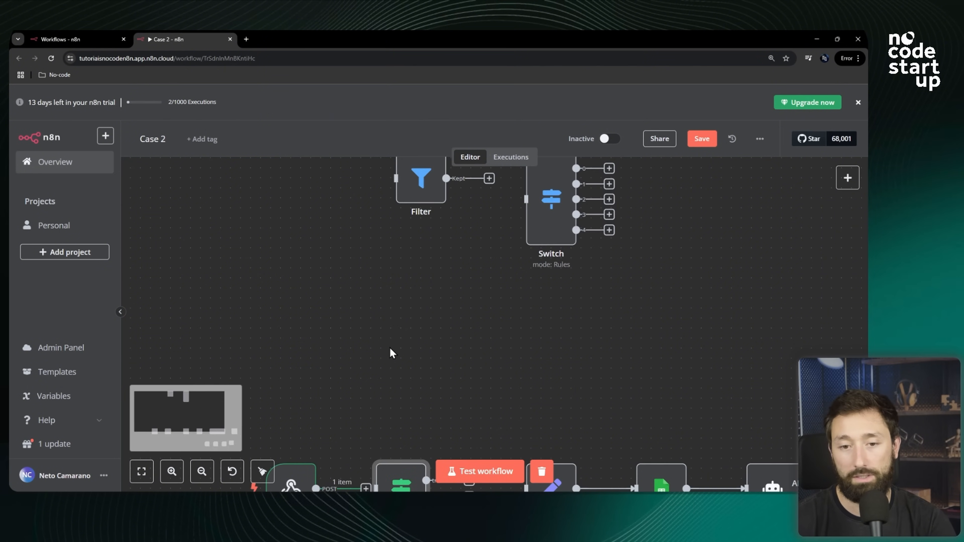
{"action": "scroll", "coordinate": [480, 219], "scroll_direction": "down", "scroll_amount": 3}
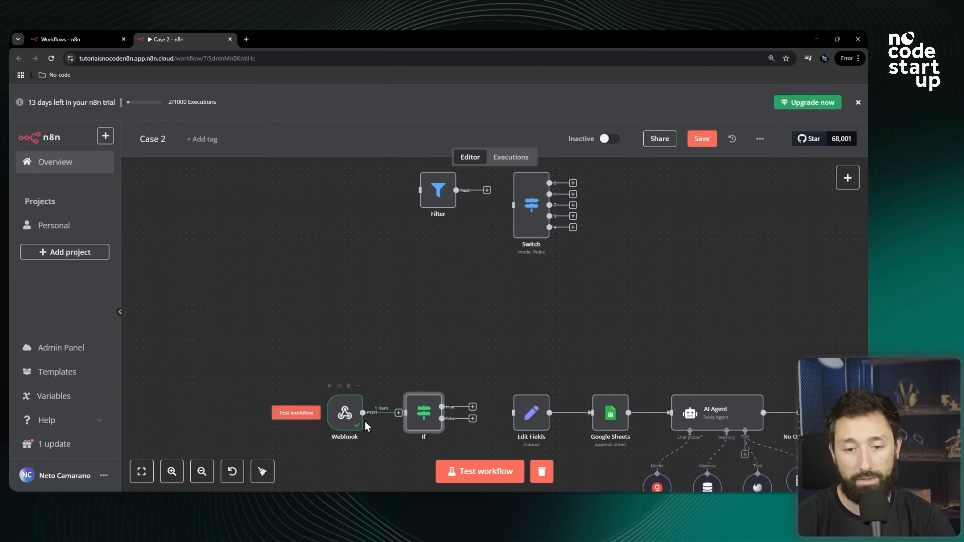
{"action": "left_click_drag", "start_coordinate": [359, 428], "coordinate": [345, 427]}
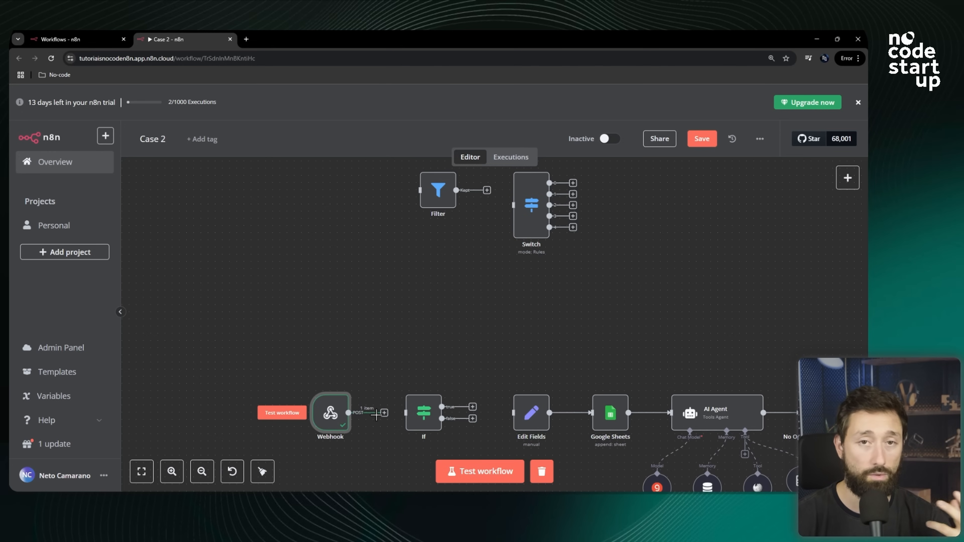
{"action": "scroll", "coordinate": [427, 338], "scroll_direction": "down", "scroll_amount": 3}
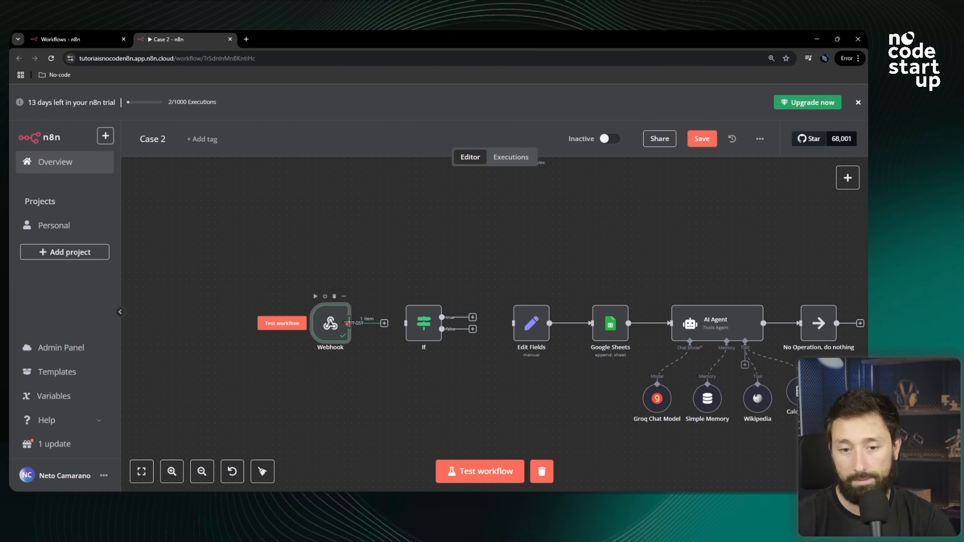
{"action": "scroll", "coordinate": [359, 324], "scroll_direction": "up", "scroll_amount": 3}
{"action": "scroll", "coordinate": [358, 324], "scroll_direction": "up", "scroll_amount": 1}
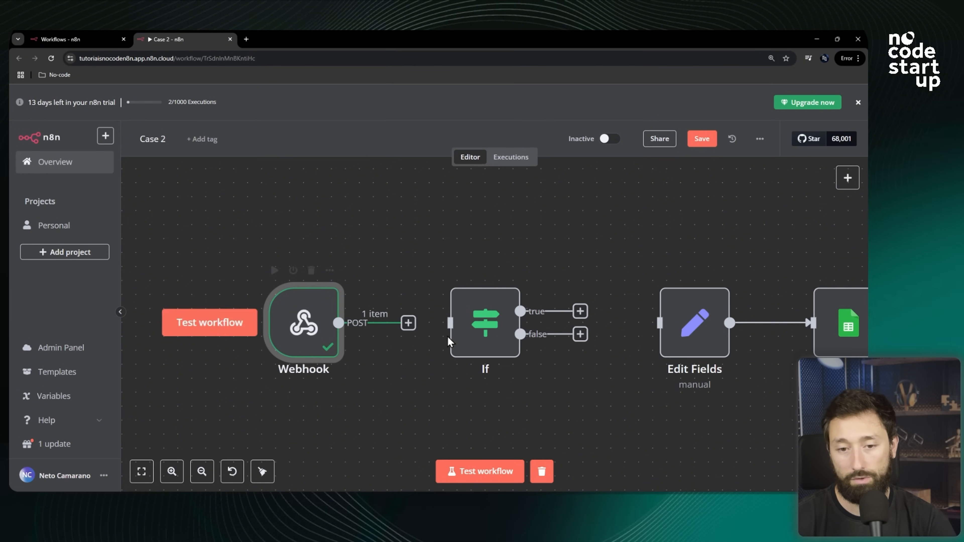
{"action": "left_click_drag", "start_coordinate": [406, 330], "coordinate": [467, 323]}
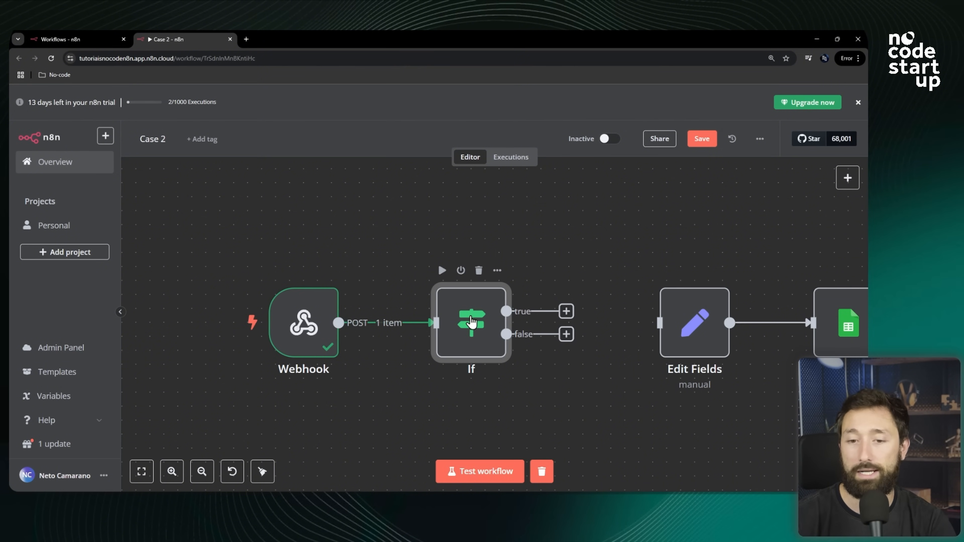
{"action": "left_click_drag", "start_coordinate": [471, 323], "coordinate": [459, 315]}
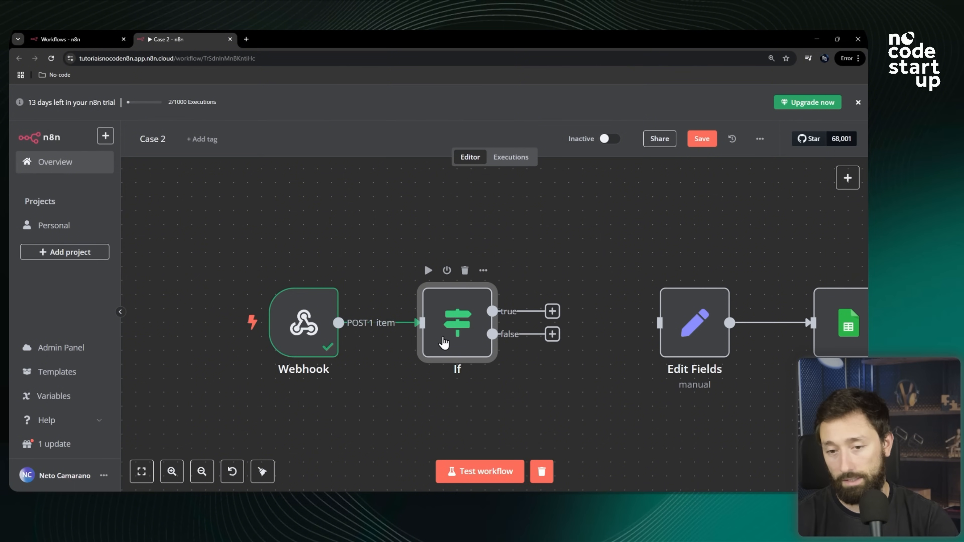
Open the If node's parameters.
{"action": "scroll", "coordinate": [443, 338], "scroll_direction": "down", "scroll_amount": 7}
{"action": "scroll", "coordinate": [509, 199], "scroll_direction": "up", "scroll_amount": 4}
{"action": "scroll", "coordinate": [517, 253], "scroll_direction": "up", "scroll_amount": 4}
{"action": "scroll", "coordinate": [521, 245], "scroll_direction": "down", "scroll_amount": 4}
{"action": "scroll", "coordinate": [458, 407], "scroll_direction": "up", "scroll_amount": 5}
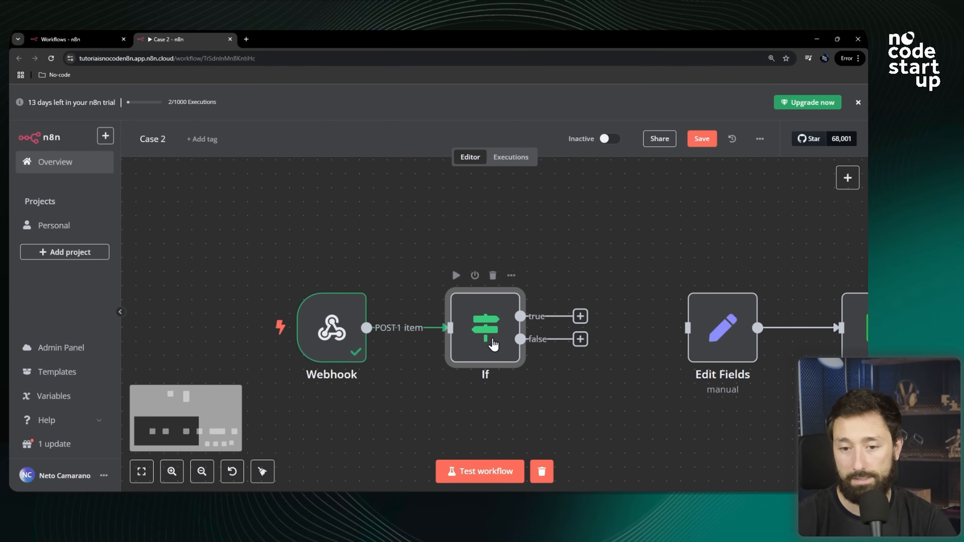
{"action": "double_click", "coordinate": [492, 340]}
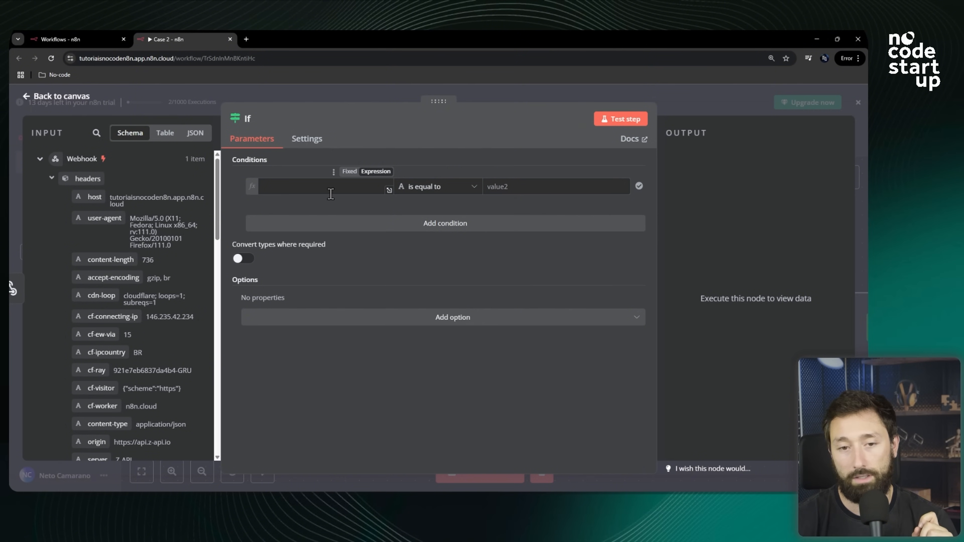
Try adding a second If condition, switching its combinator between AND and OR, and remove it again.
{"action": "left_click", "coordinate": [309, 188]}
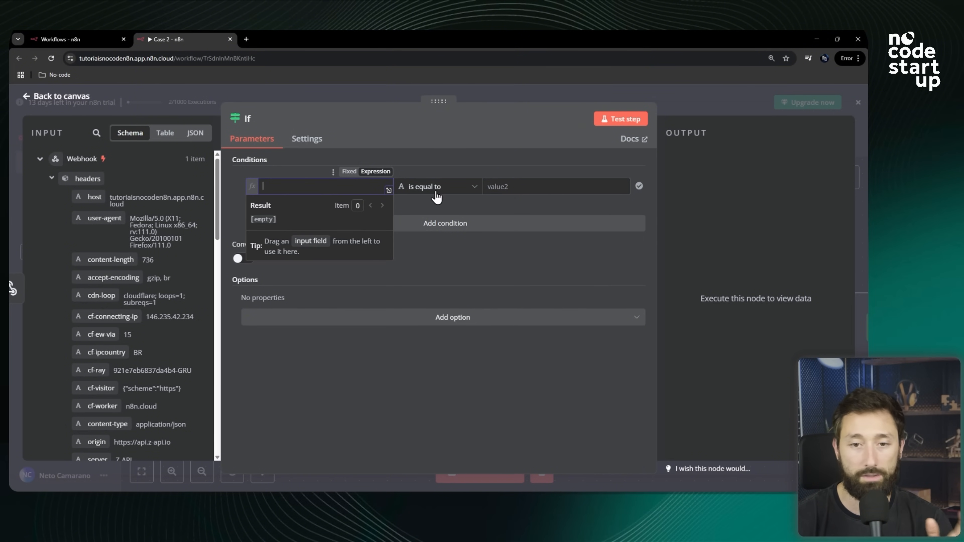
{"action": "left_click", "coordinate": [526, 191]}
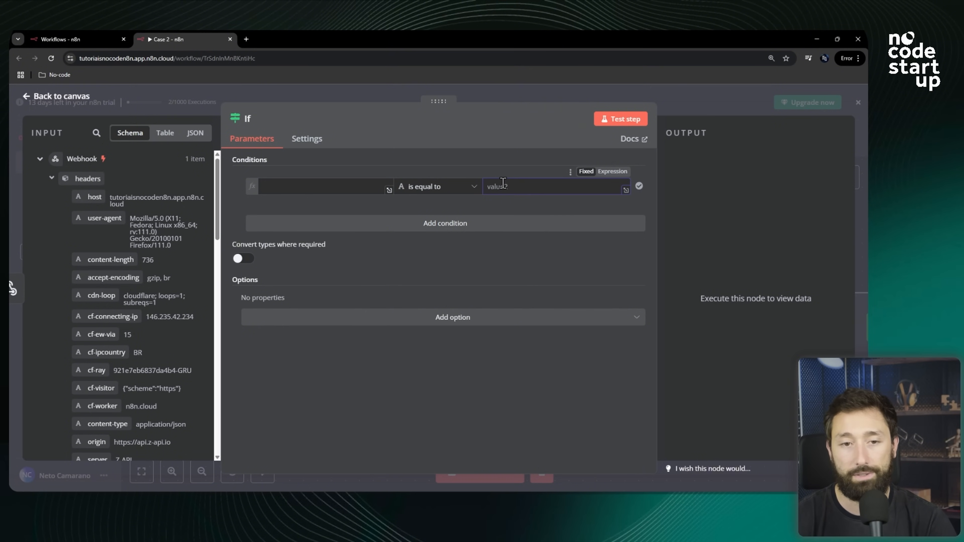
{"action": "left_click", "coordinate": [459, 224]}
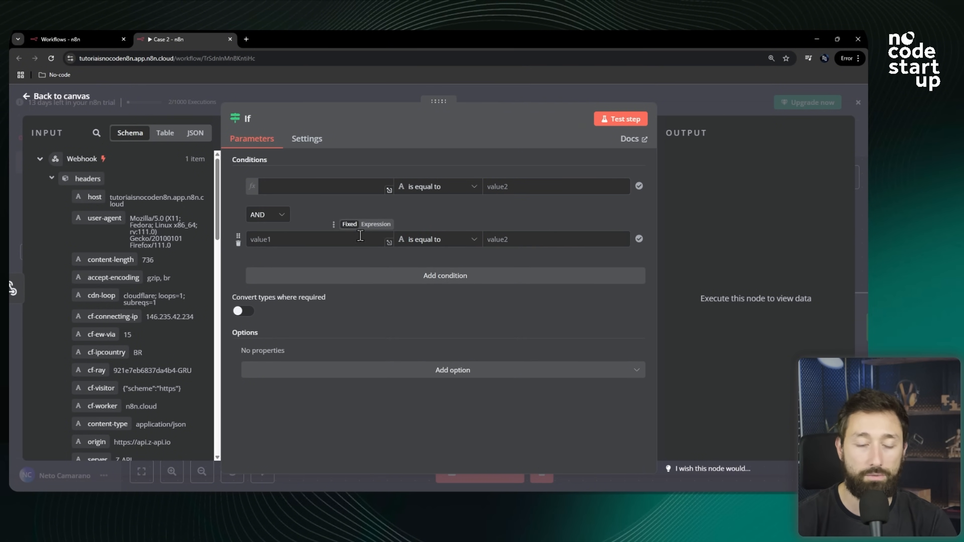
{"action": "left_click", "coordinate": [284, 224]}
{"action": "left_click", "coordinate": [279, 263]}
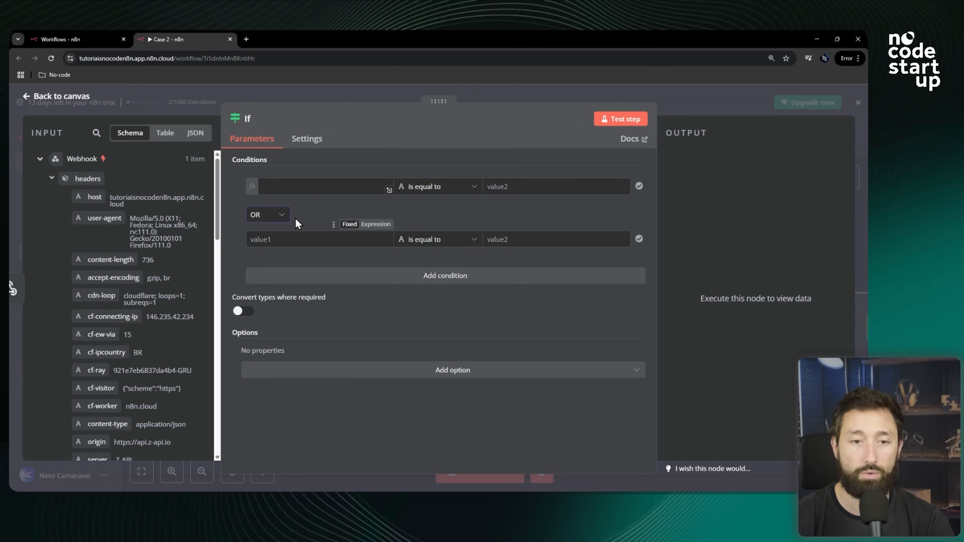
{"action": "left_click", "coordinate": [277, 224]}
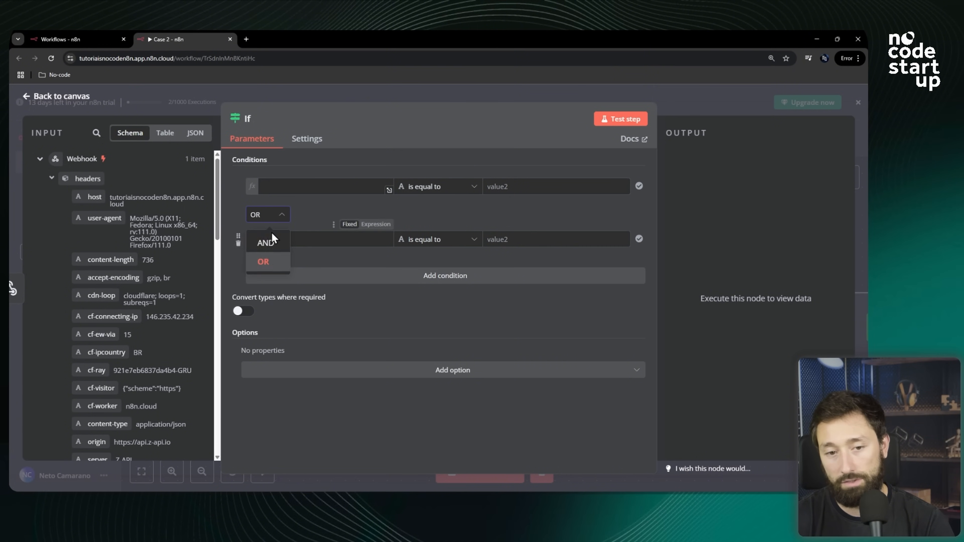
{"action": "left_click", "coordinate": [262, 245]}
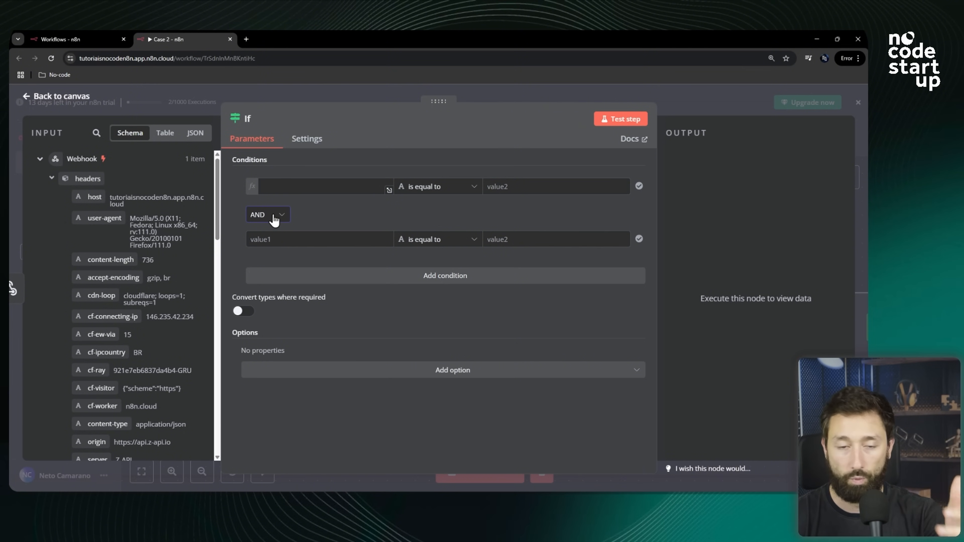
{"action": "left_click", "coordinate": [281, 217]}
{"action": "left_click", "coordinate": [270, 254]}
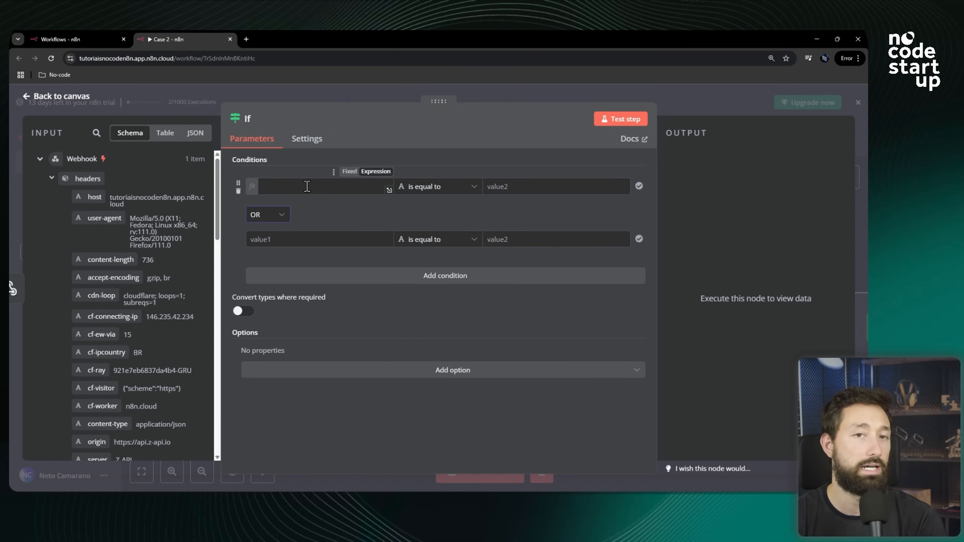
{"action": "left_click", "coordinate": [279, 215]}
{"action": "left_click", "coordinate": [266, 237]}
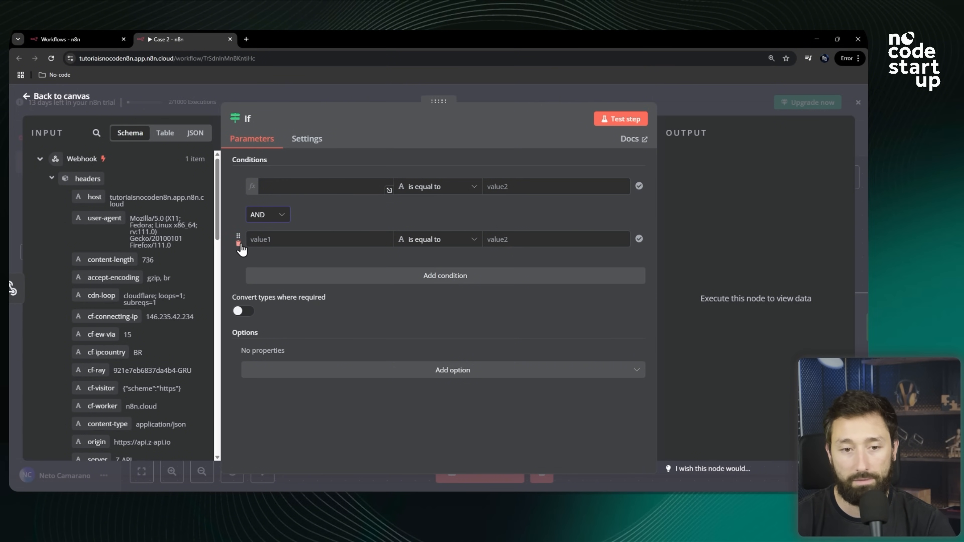
{"action": "left_click", "coordinate": [238, 244]}
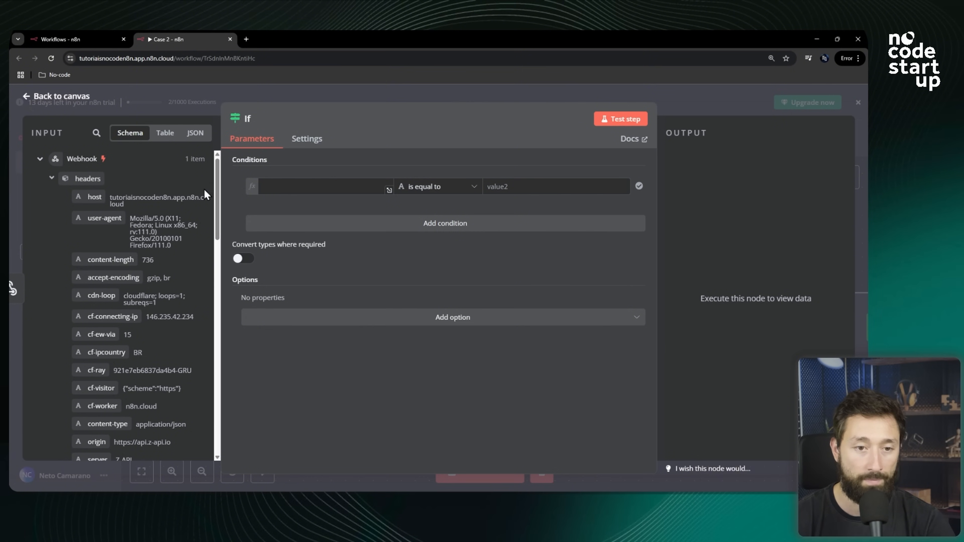
Set the If condition's first value to the Webhook body's isGroup field.
{"action": "left_click", "coordinate": [52, 181]}
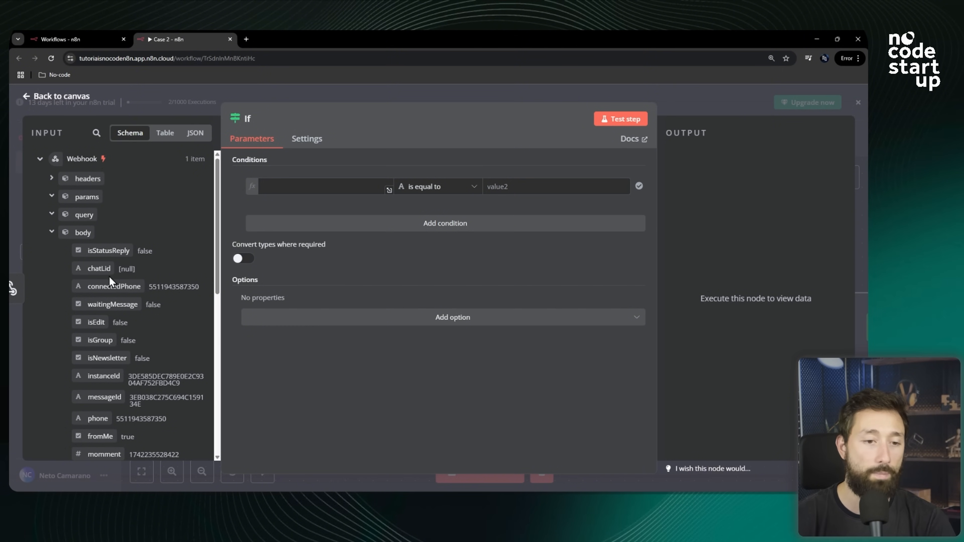
{"action": "scroll", "coordinate": [151, 245], "scroll_direction": "down", "scroll_amount": 3}
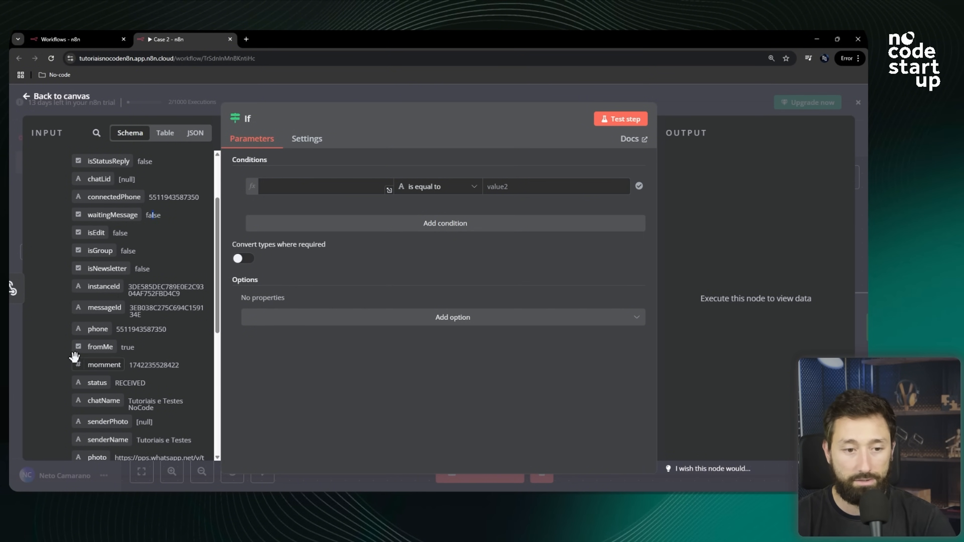
{"action": "double_click", "coordinate": [134, 365]}
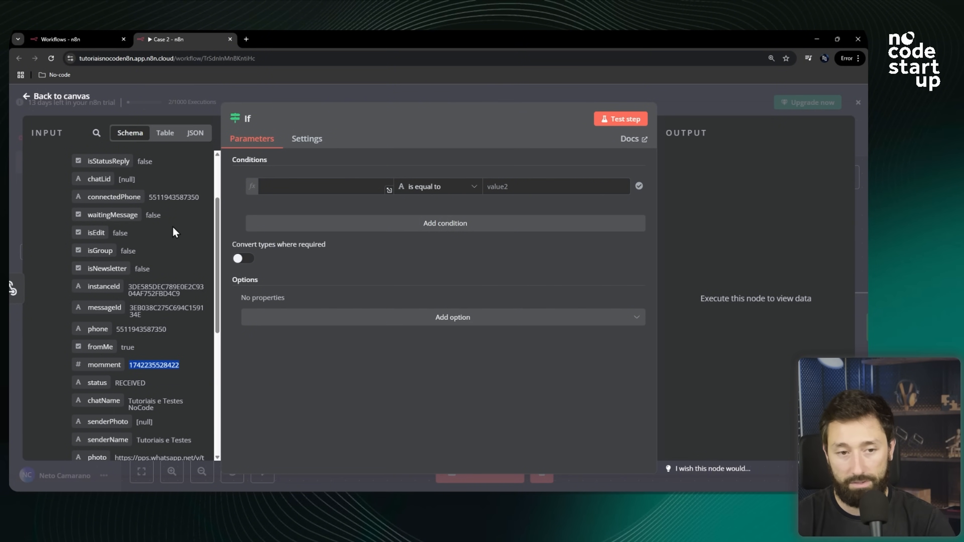
{"action": "left_click_drag", "start_coordinate": [89, 249], "coordinate": [317, 187]}
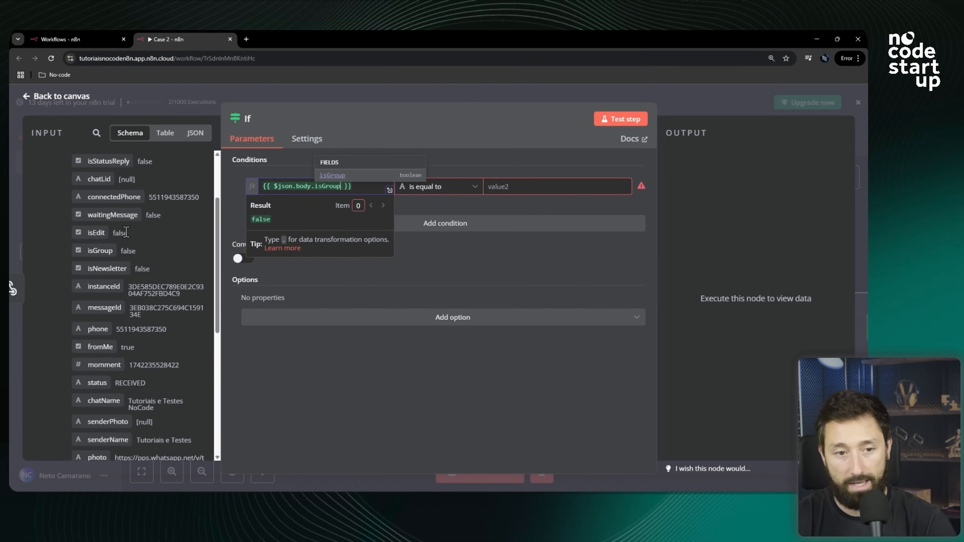
{"action": "left_click", "coordinate": [436, 208]}
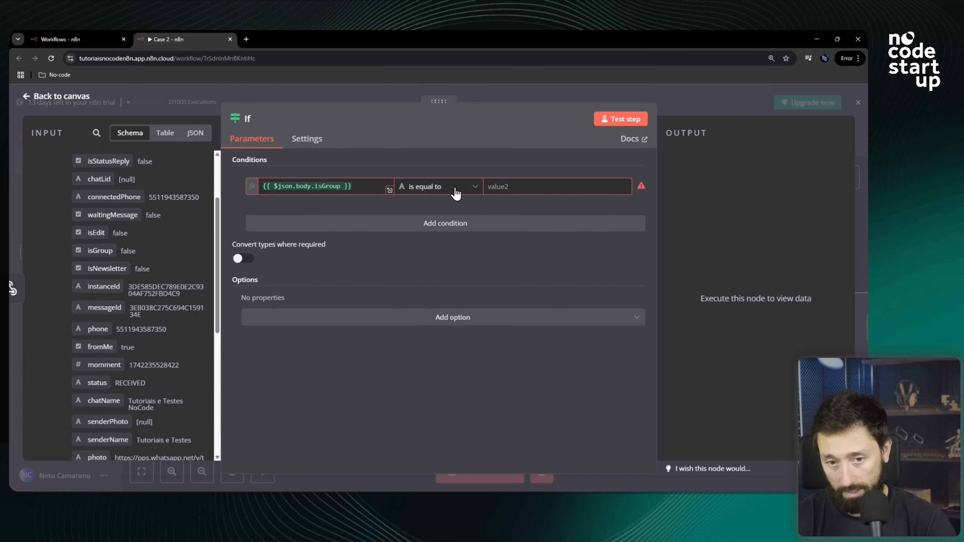
Set the isGroup condition's operator to the Boolean check is false.
{"action": "left_click", "coordinate": [425, 188]}
{"action": "mouse_move", "coordinate": [425, 215]}
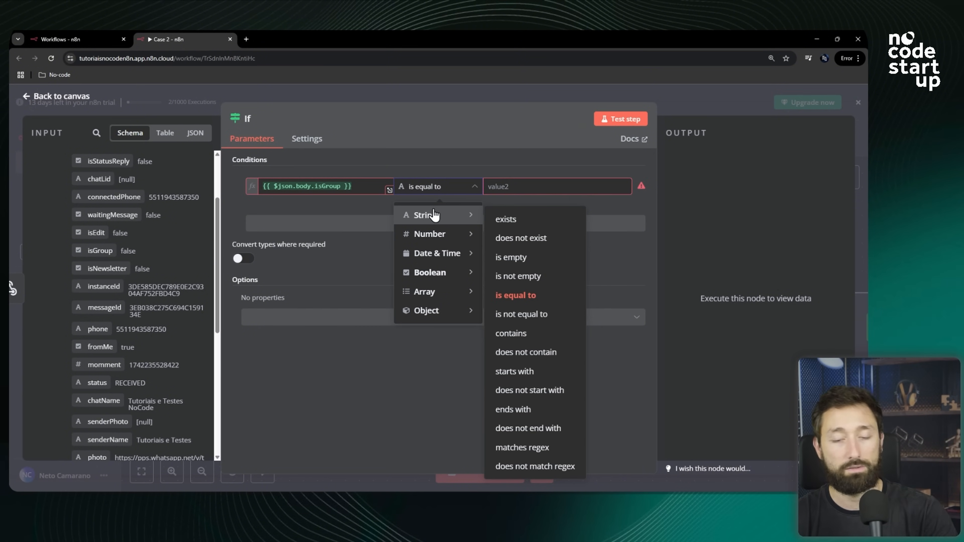
{"action": "mouse_move", "coordinate": [406, 237]}
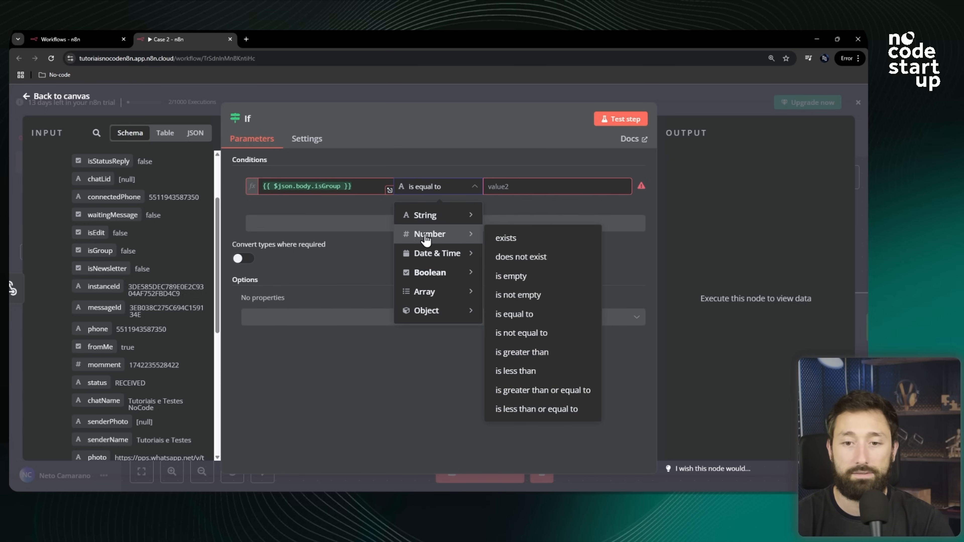
{"action": "mouse_move", "coordinate": [419, 280]}
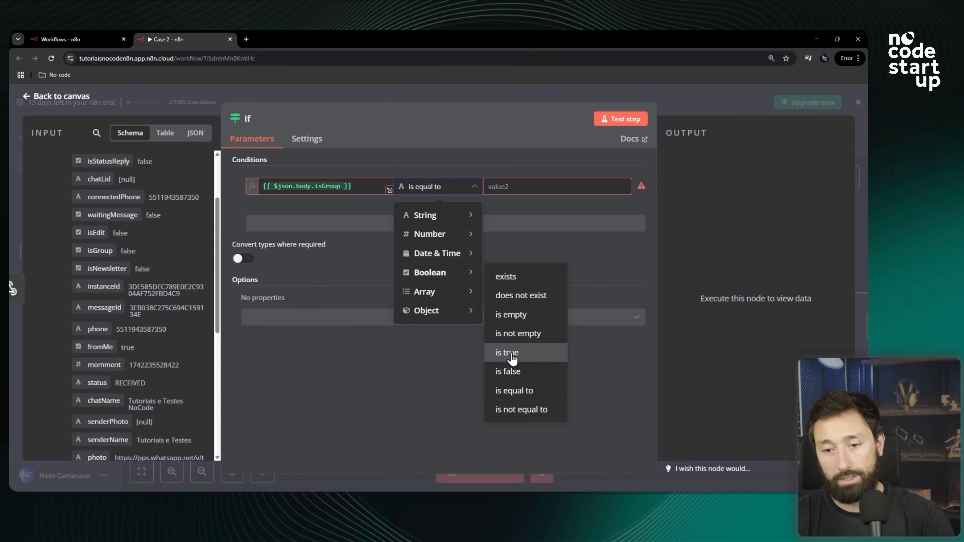
{"action": "left_click", "coordinate": [520, 371]}
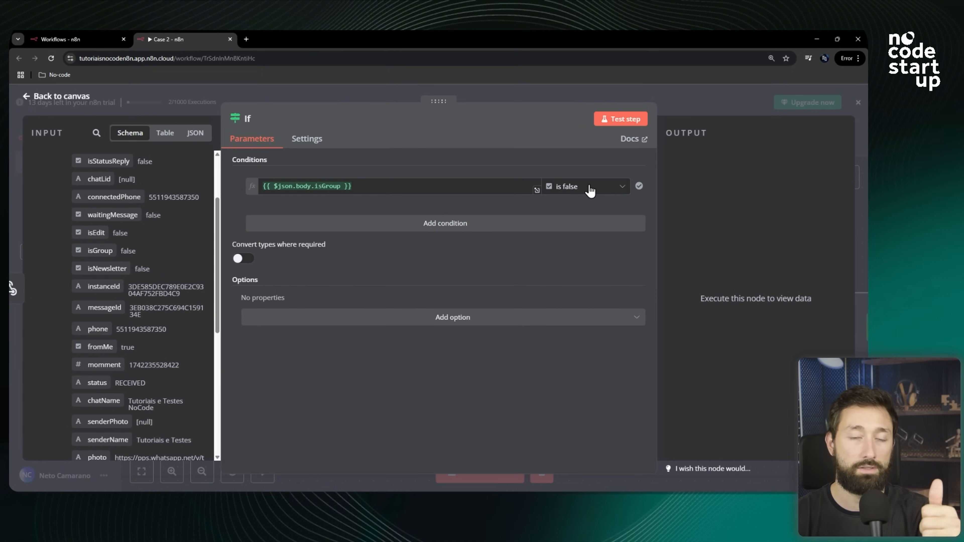
Add an AND condition requiring the Webhook body's isNewsletter field to be false.
{"action": "left_click", "coordinate": [426, 227]}
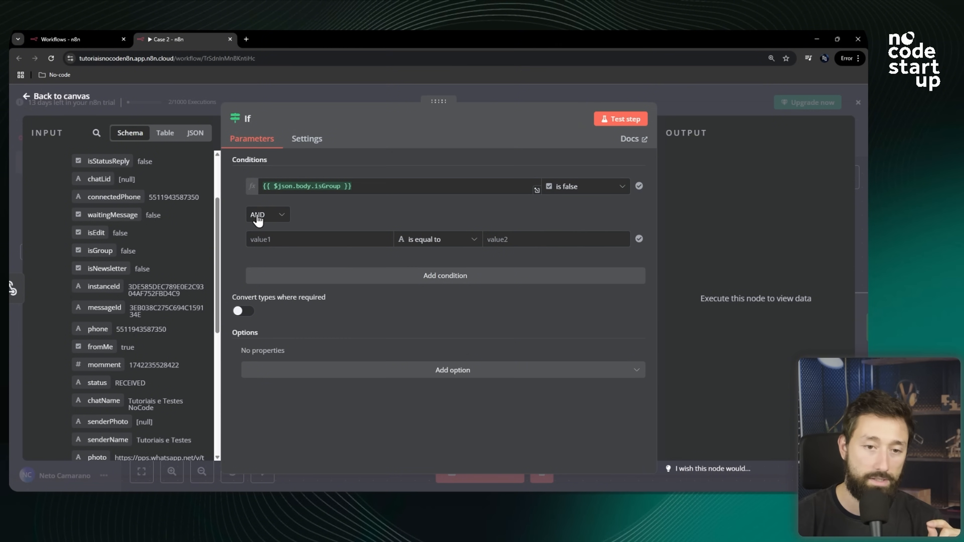
{"action": "left_click_drag", "start_coordinate": [114, 269], "coordinate": [315, 239]}
{"action": "left_click", "coordinate": [459, 239]}
{"action": "mouse_move", "coordinate": [464, 332]}
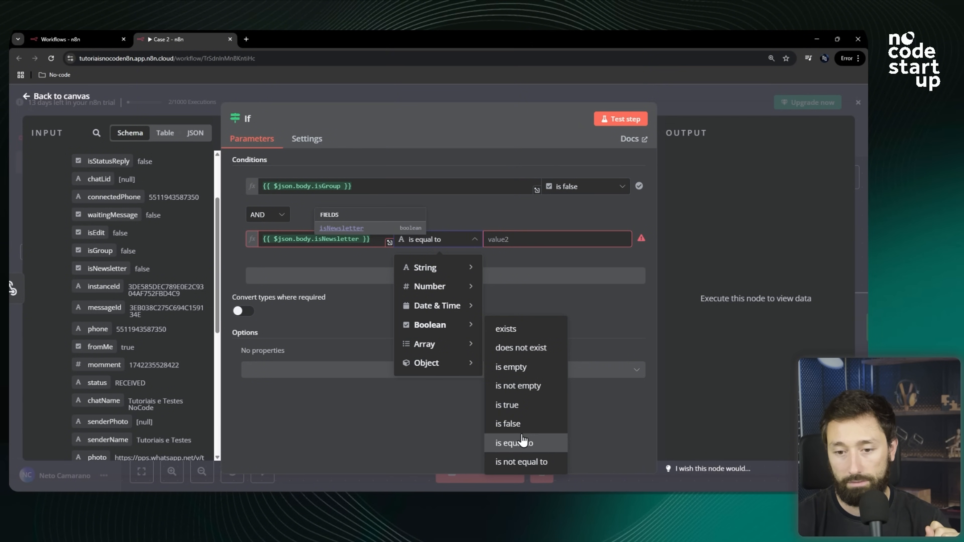
{"action": "left_click", "coordinate": [517, 421]}
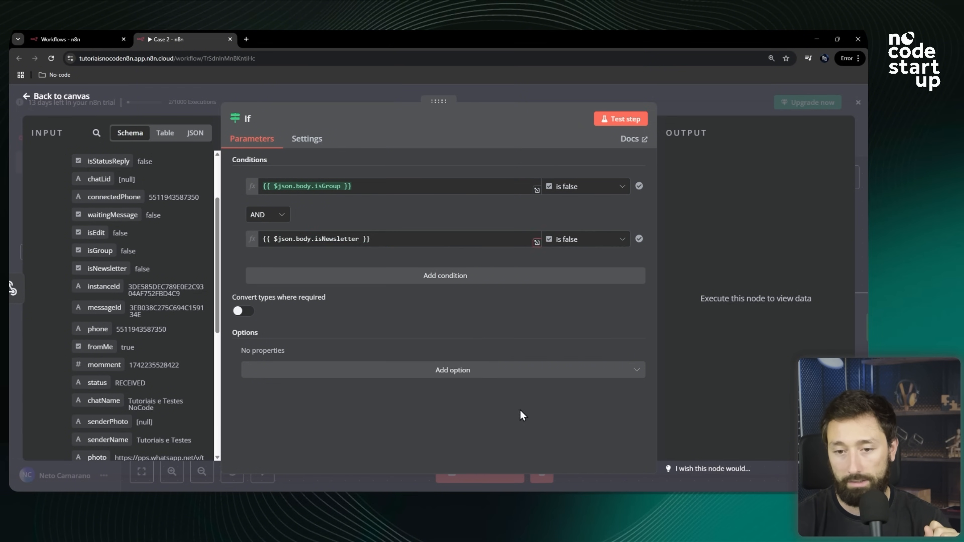
Add another AND condition requiring the Webhook body's broadcast field to be false.
{"action": "left_click", "coordinate": [429, 283]}
{"action": "scroll", "coordinate": [87, 270], "scroll_direction": "down", "scroll_amount": 5}
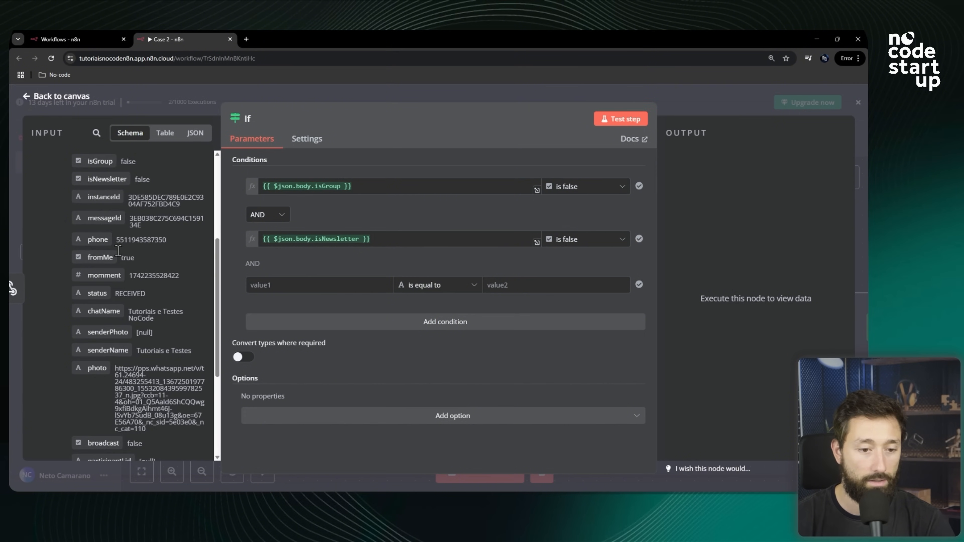
{"action": "left_click_drag", "start_coordinate": [102, 352], "coordinate": [281, 286]}
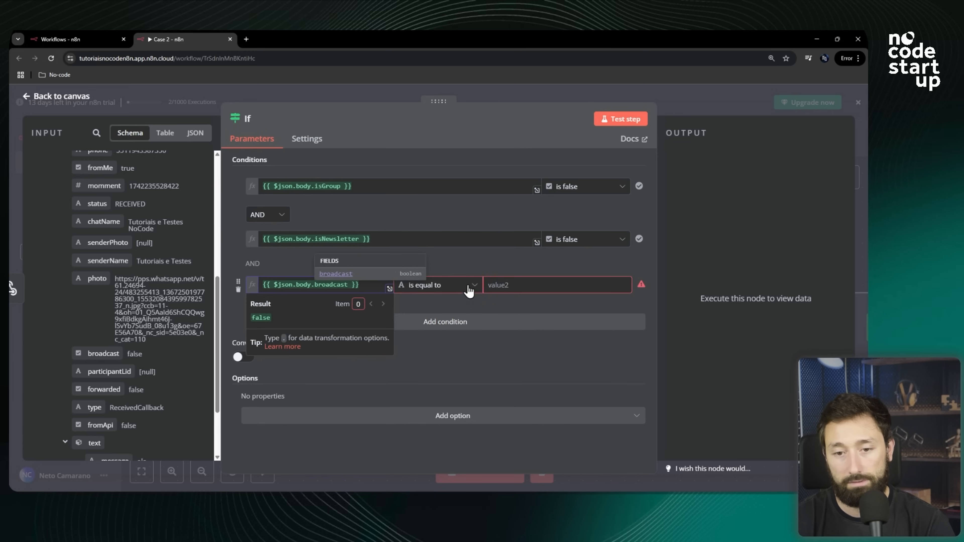
{"action": "left_click", "coordinate": [417, 285]}
{"action": "mouse_move", "coordinate": [457, 371]}
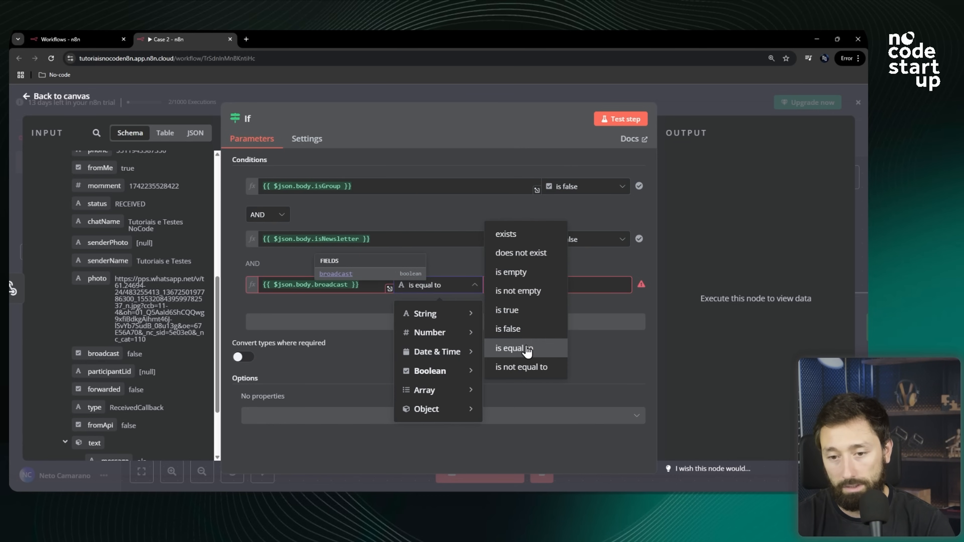
{"action": "left_click", "coordinate": [516, 330]}
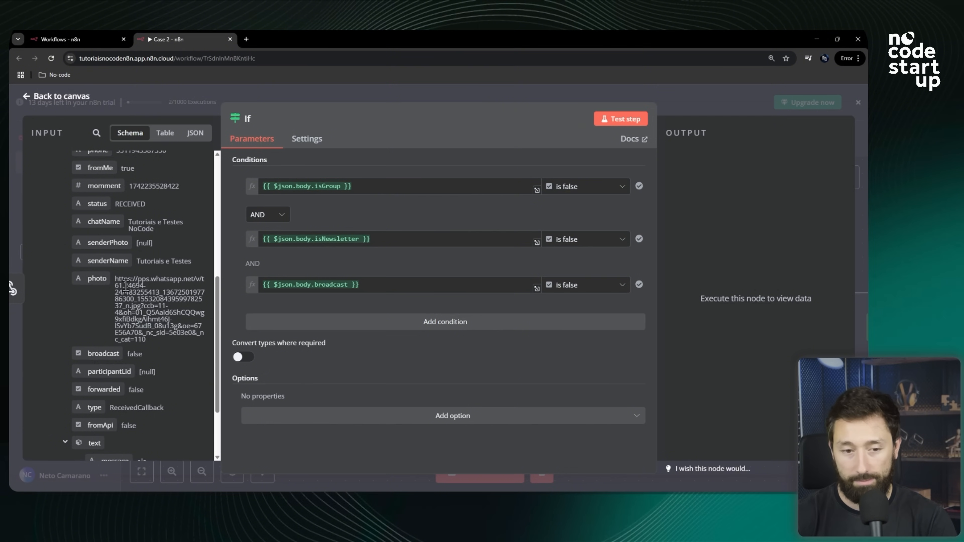
Add a fourth AND condition requiring the Webhook body's fromApi field to be false.
{"action": "left_click", "coordinate": [449, 322]}
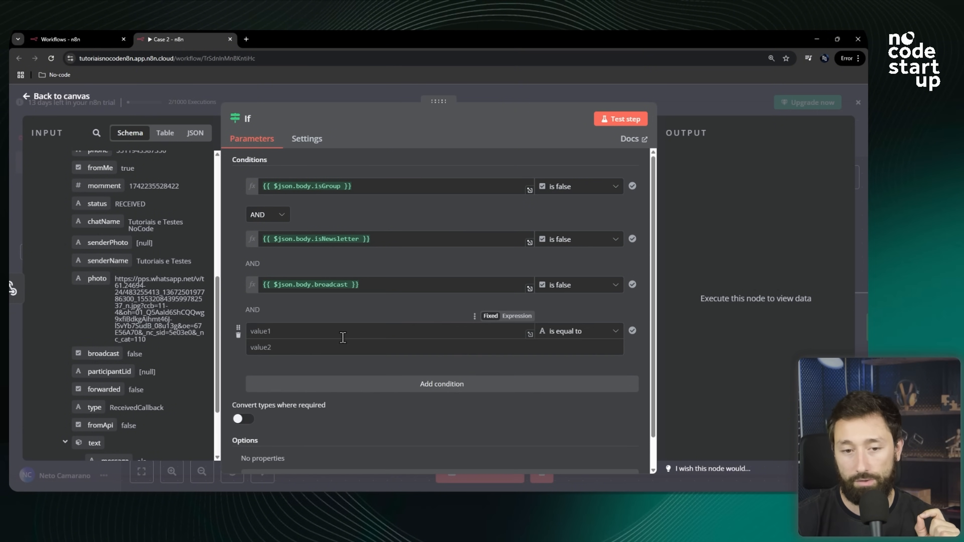
{"action": "scroll", "coordinate": [183, 330], "scroll_direction": "down", "scroll_amount": 3}
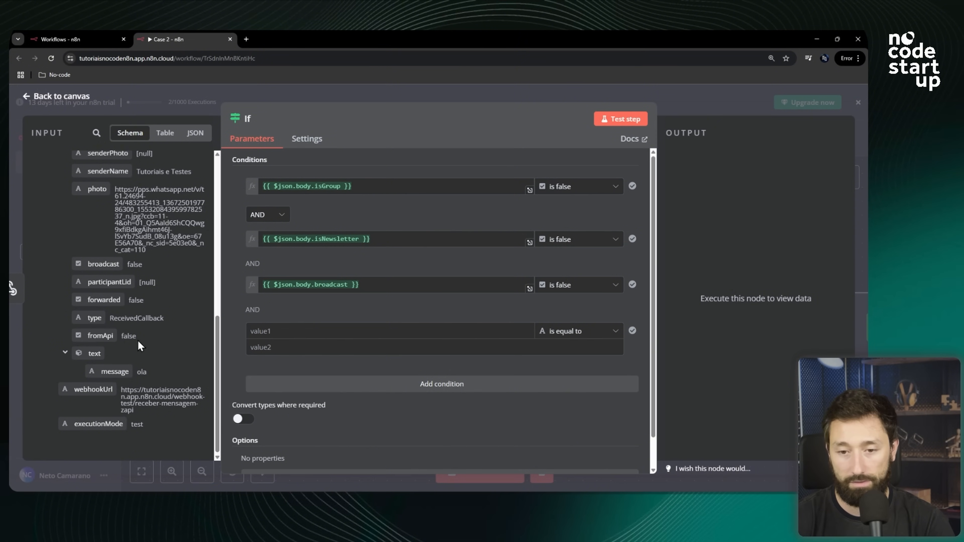
{"action": "left_click_drag", "start_coordinate": [95, 334], "coordinate": [270, 333]}
{"action": "left_click", "coordinate": [565, 331]}
{"action": "mouse_move", "coordinate": [576, 416]}
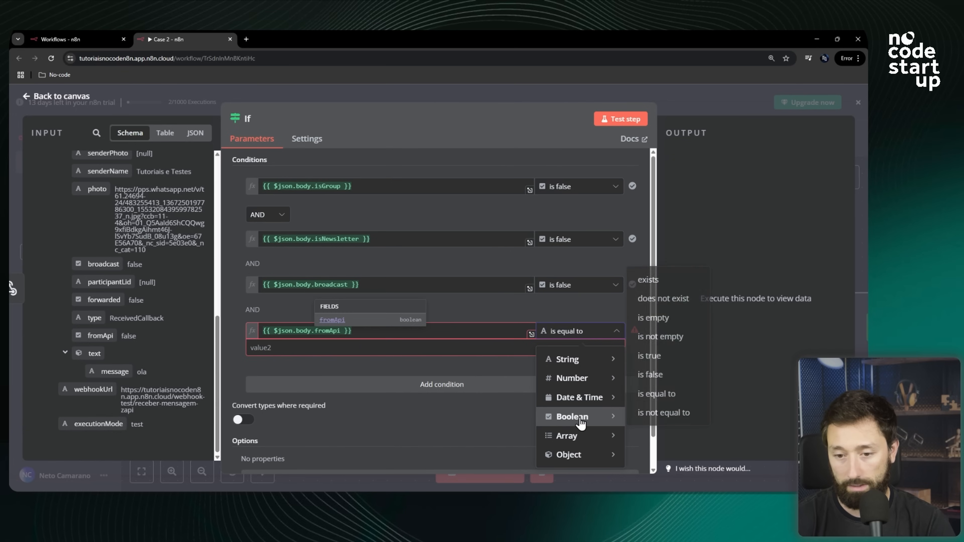
{"action": "left_click", "coordinate": [649, 374]}
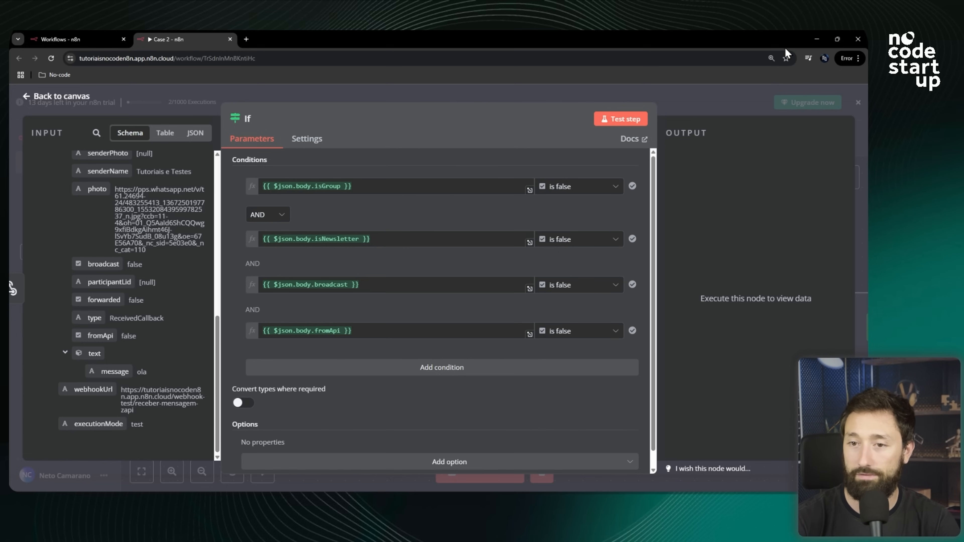
Close the If node and execute it on its own to test the conditions.
{"action": "left_click", "coordinate": [679, 105]}
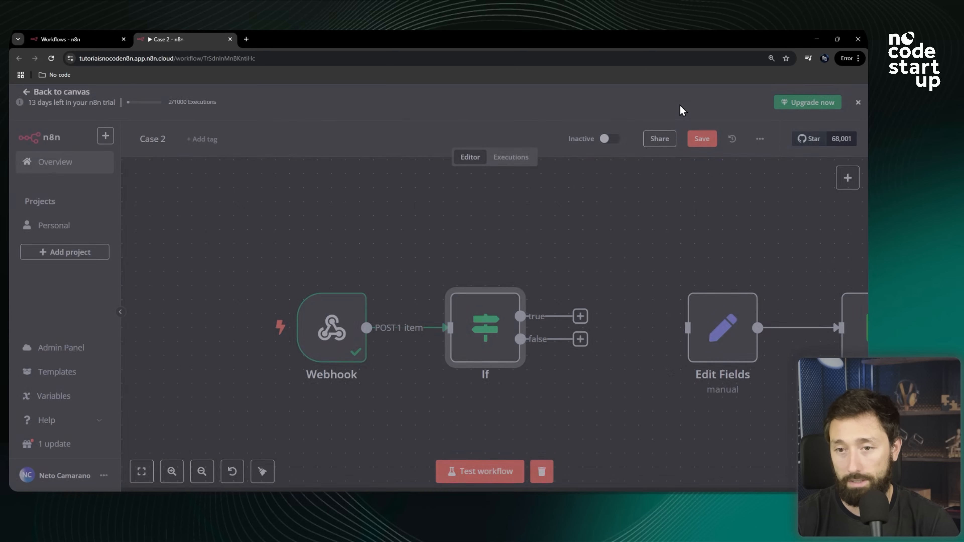
{"action": "left_click_drag", "start_coordinate": [417, 295], "coordinate": [367, 290]}
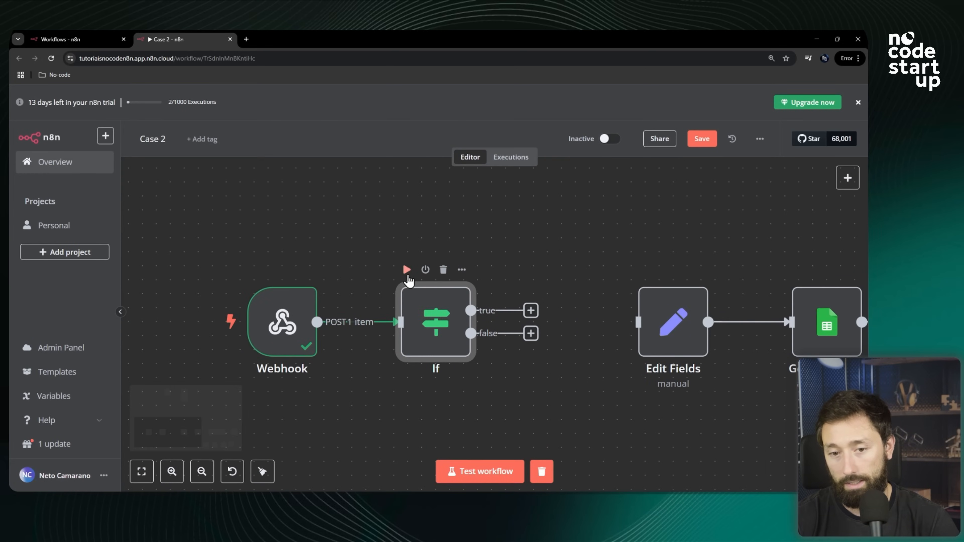
{"action": "left_click", "coordinate": [407, 270]}
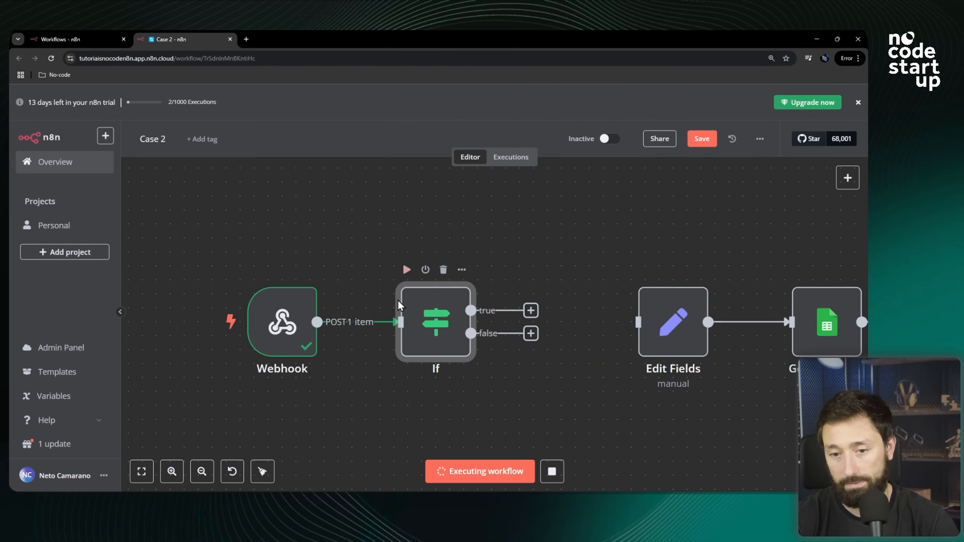
Reopen the If node and change the fromApi condition's operator to is true.
{"action": "scroll", "coordinate": [521, 299], "scroll_direction": "up", "scroll_amount": 3}
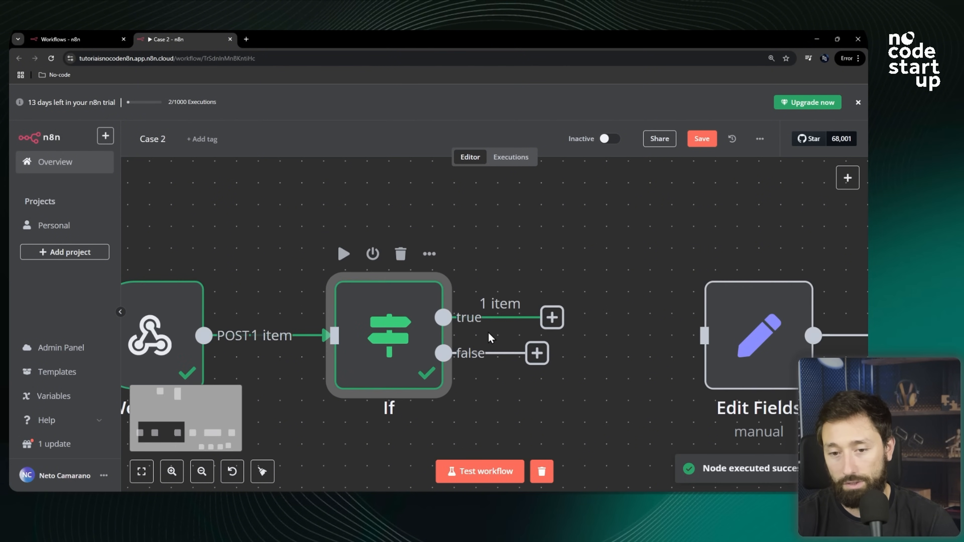
{"action": "scroll", "coordinate": [533, 321], "scroll_direction": "down", "scroll_amount": 2}
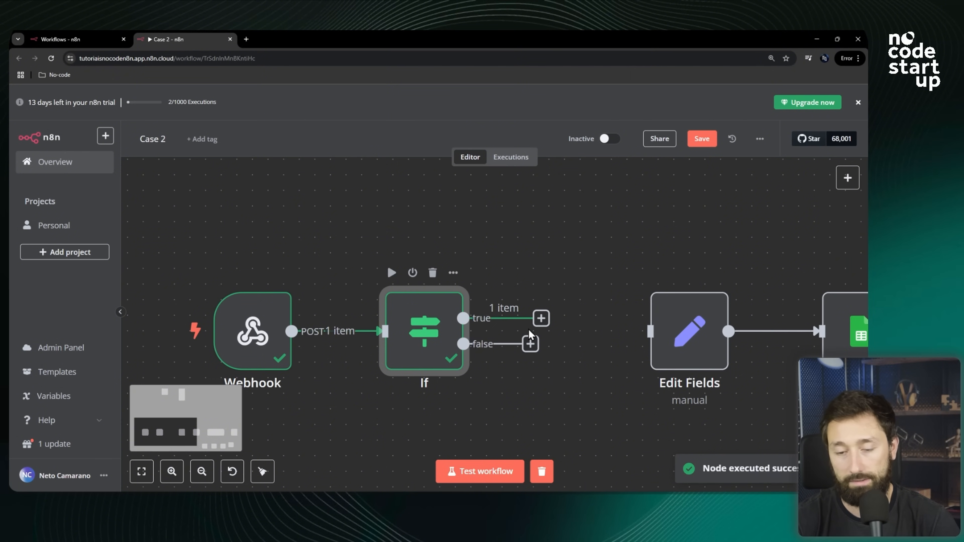
{"action": "mouse_move", "coordinate": [248, 330]}
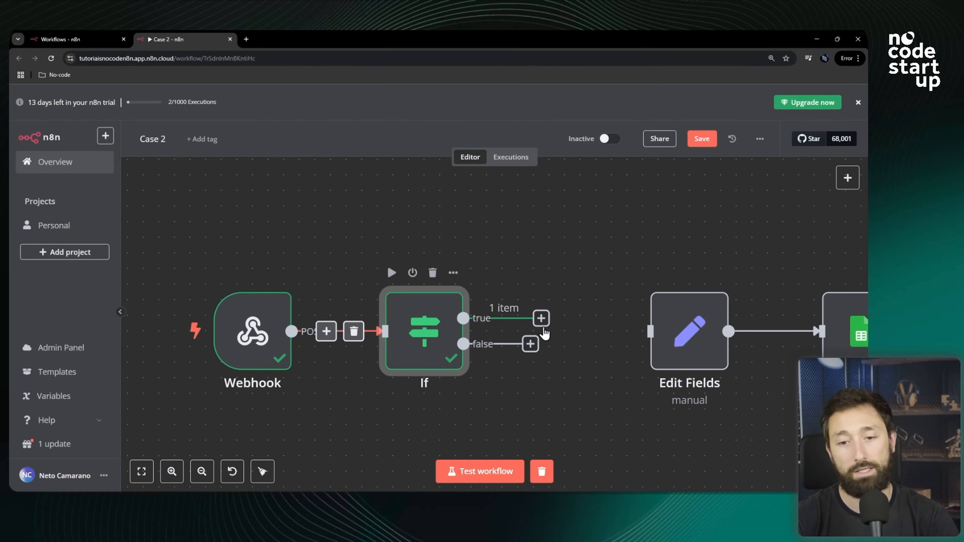
{"action": "double_click", "coordinate": [396, 325]}
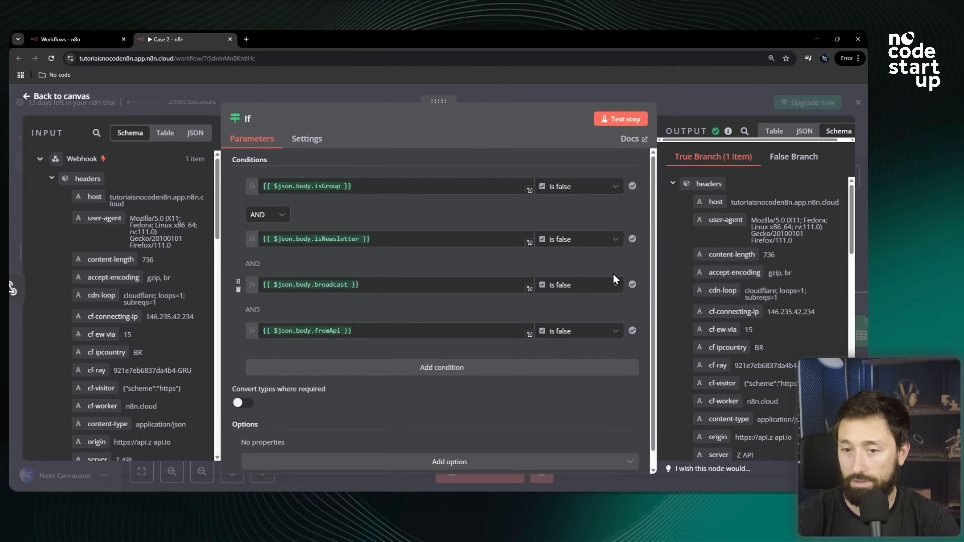
{"action": "left_click", "coordinate": [594, 337]}
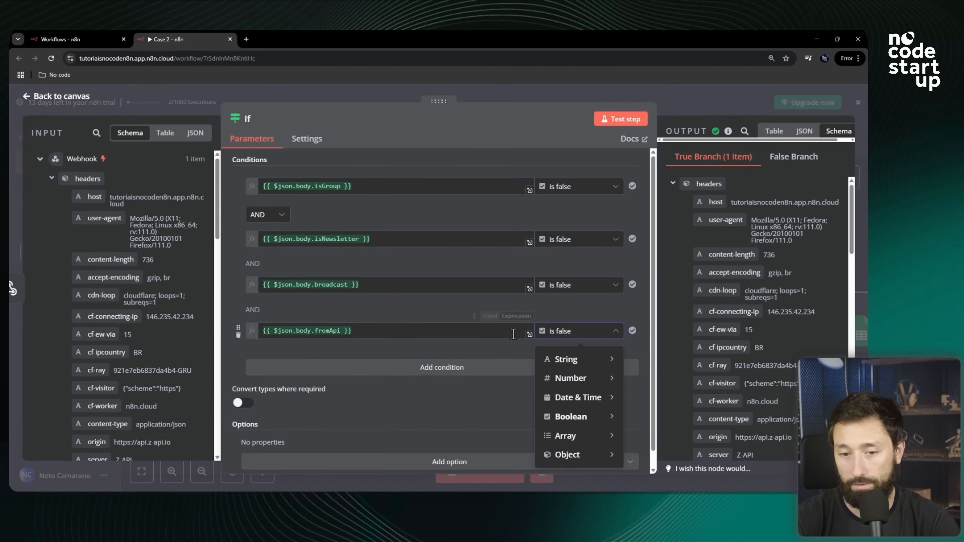
{"action": "mouse_move", "coordinate": [591, 420]}
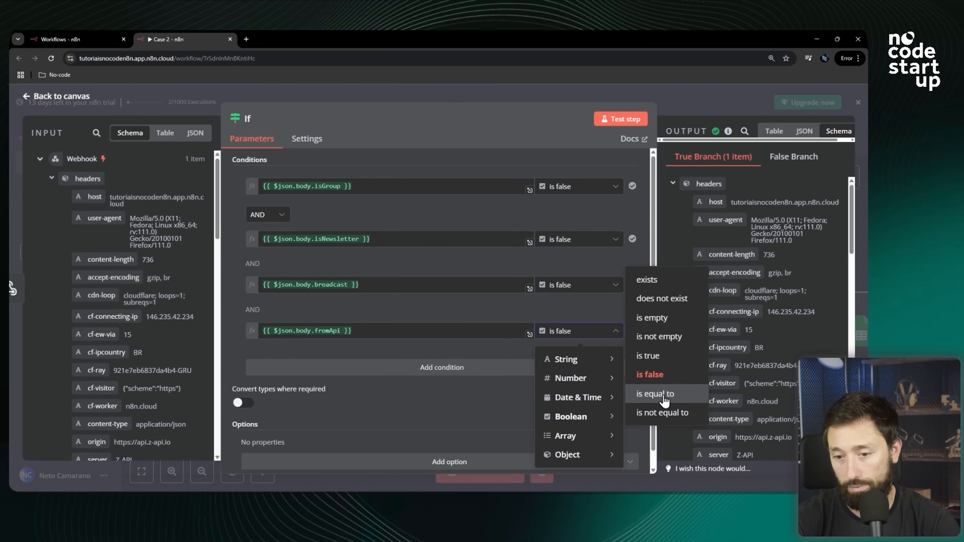
{"action": "left_click", "coordinate": [659, 358]}
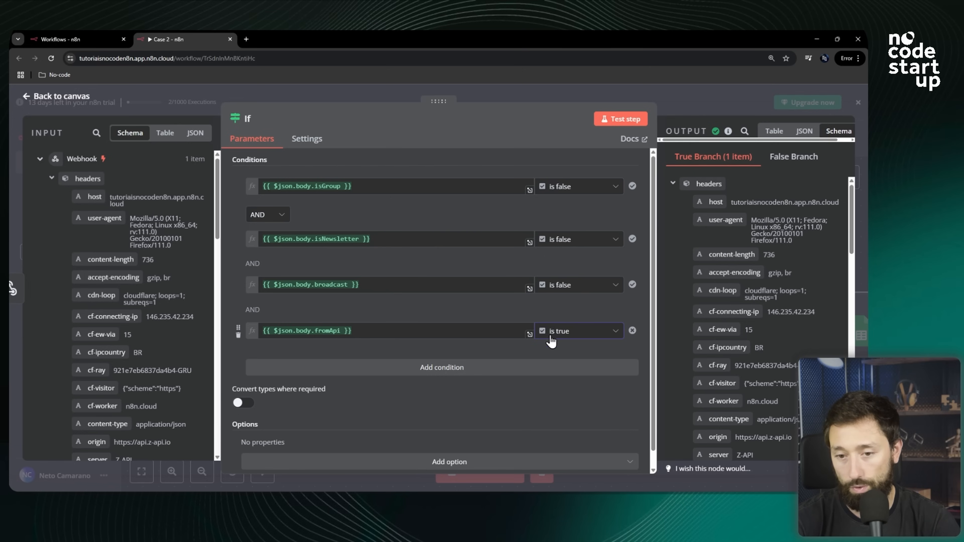
Test the If step again, close the node and save the workflow.
{"action": "left_click", "coordinate": [641, 117]}
{"action": "left_click", "coordinate": [669, 99]}
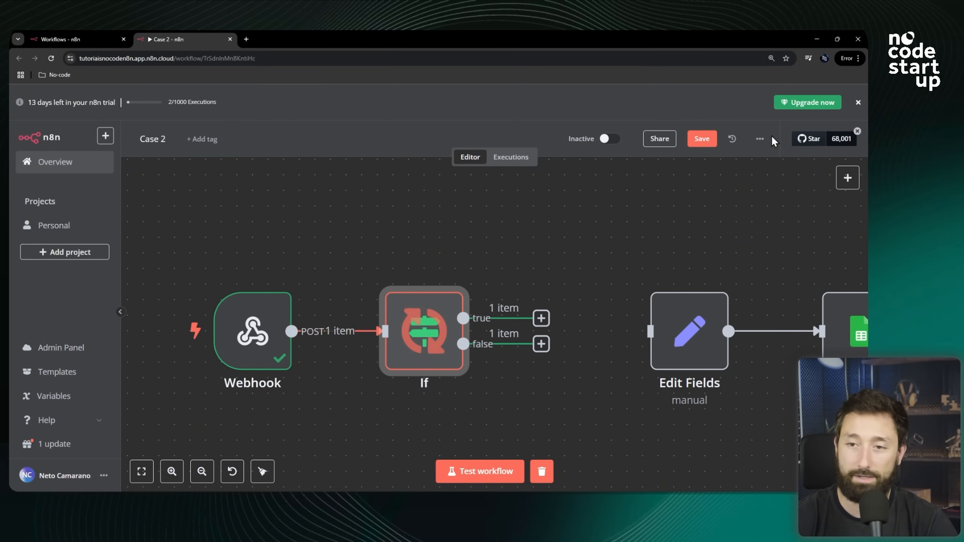
{"action": "left_click", "coordinate": [703, 139]}
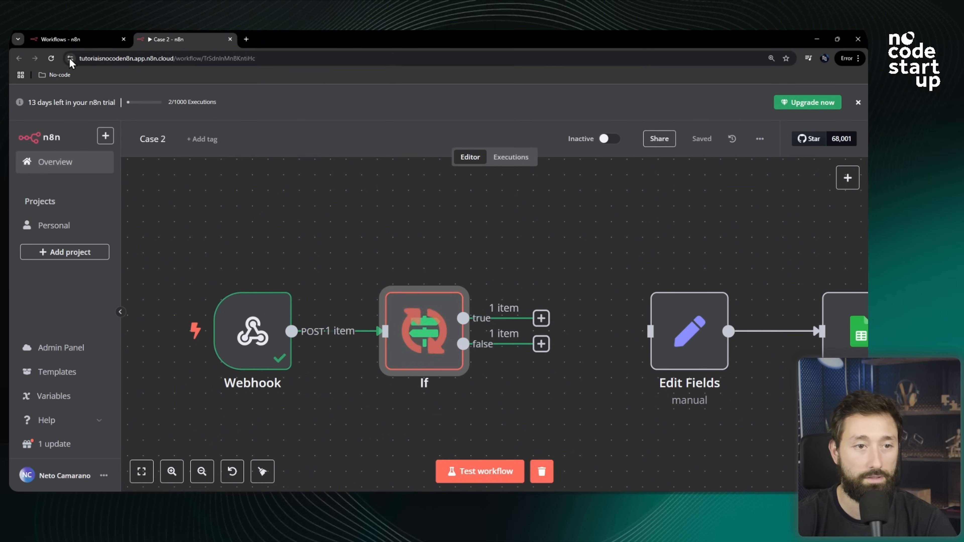
Reload the workflow page and start a workflow test run waiting for the webhook.
{"action": "left_click", "coordinate": [51, 58]}
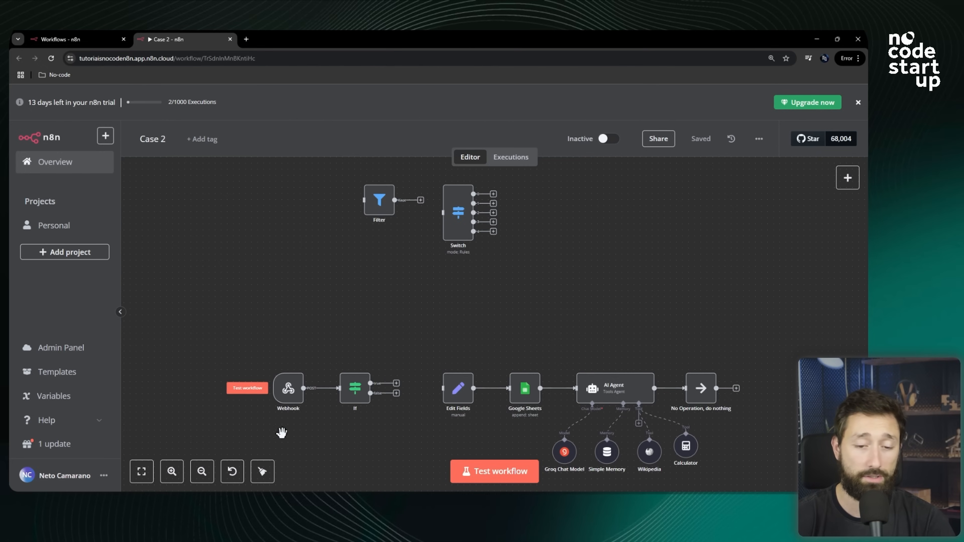
{"action": "scroll", "coordinate": [290, 437], "scroll_direction": "up", "scroll_amount": 3}
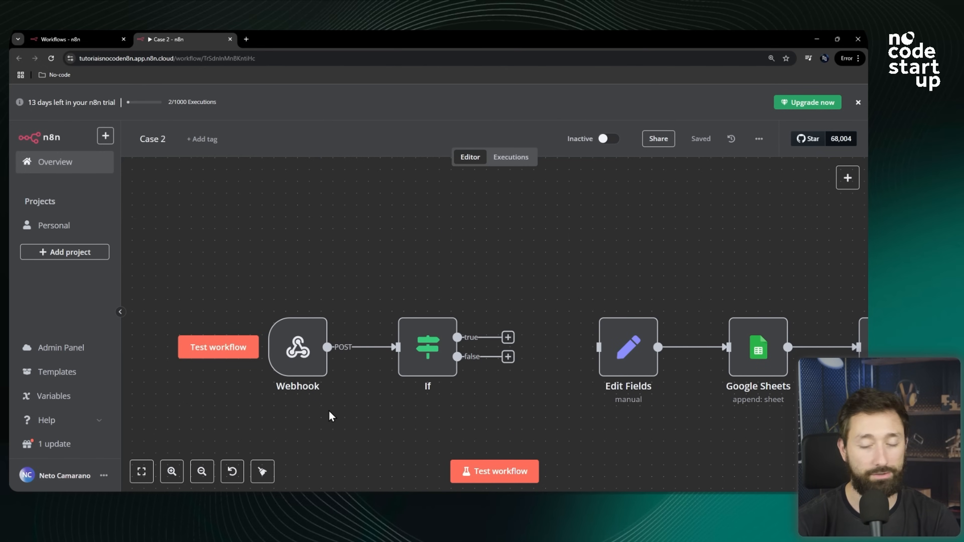
{"action": "scroll", "coordinate": [404, 343], "scroll_direction": "down", "scroll_amount": 1}
{"action": "scroll", "coordinate": [404, 344], "scroll_direction": "down", "scroll_amount": 1}
{"action": "scroll", "coordinate": [361, 381], "scroll_direction": "up", "scroll_amount": 2}
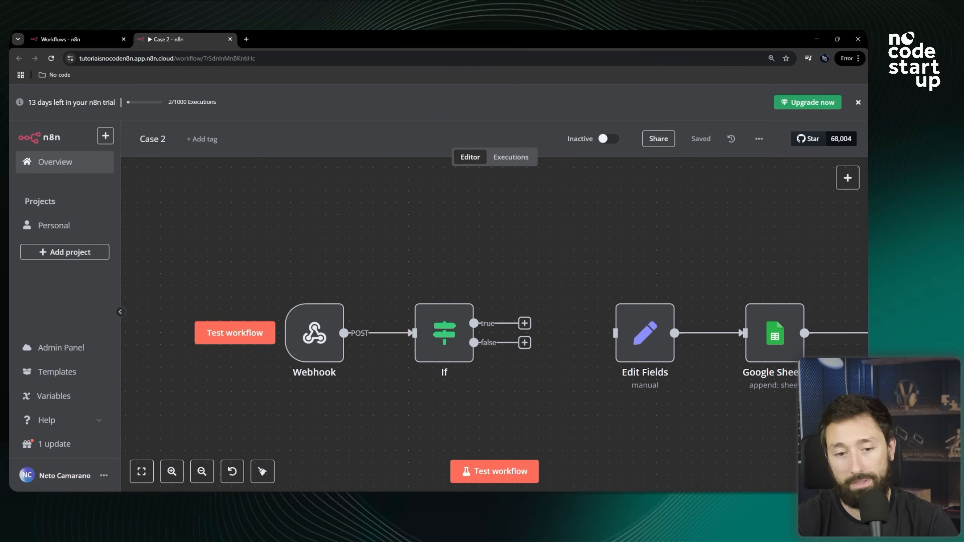
{"action": "left_click", "coordinate": [499, 479]}
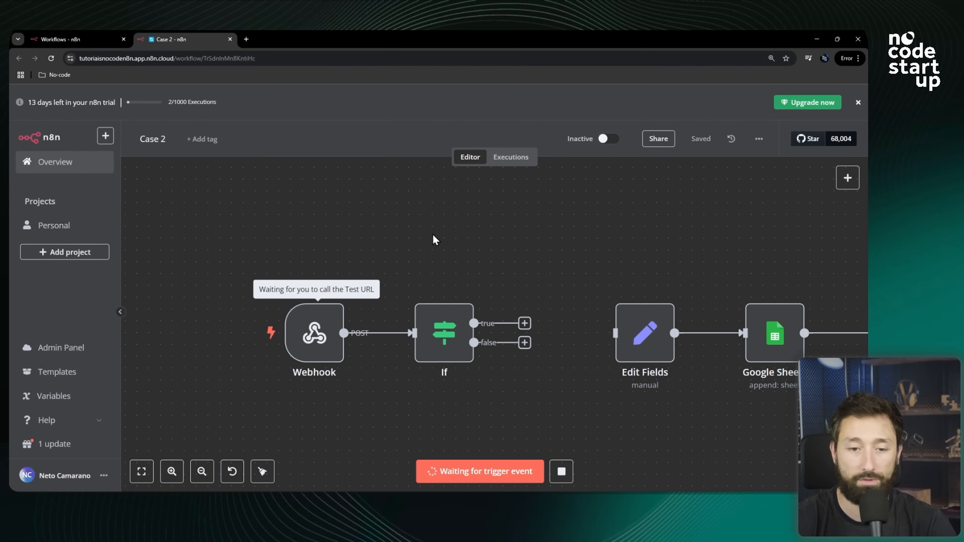
Switch to WhatsApp Web, send the message ola to trigger the webhook, and return to the workflow.
{"action": "key", "text": "alt+Tab"}
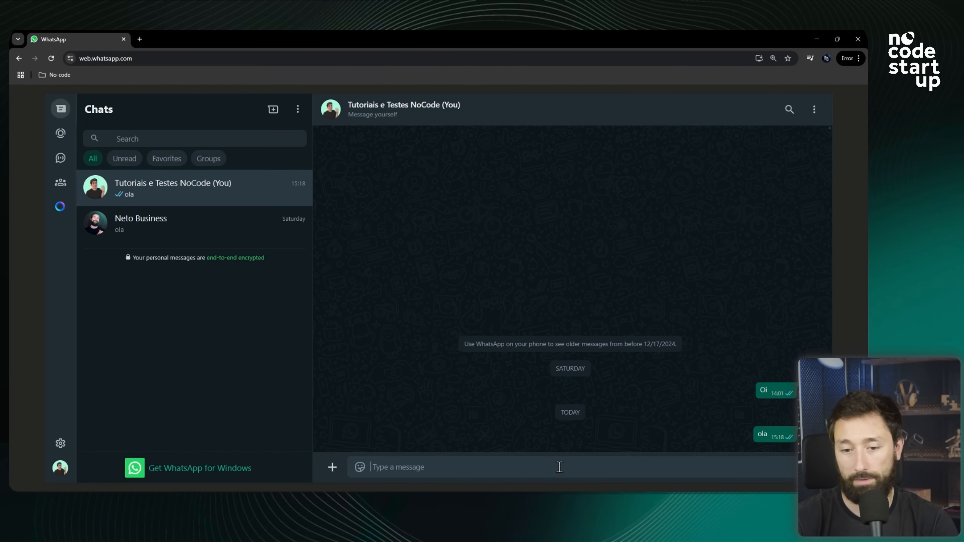
{"action": "type", "text": "ola"}
{"action": "key", "text": "Return"}
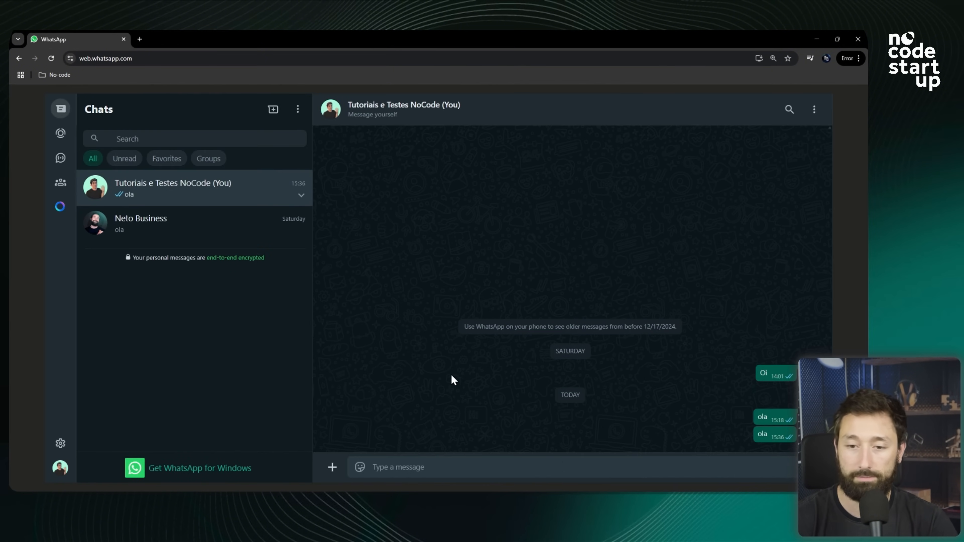
{"action": "key", "text": "alt+Tab"}
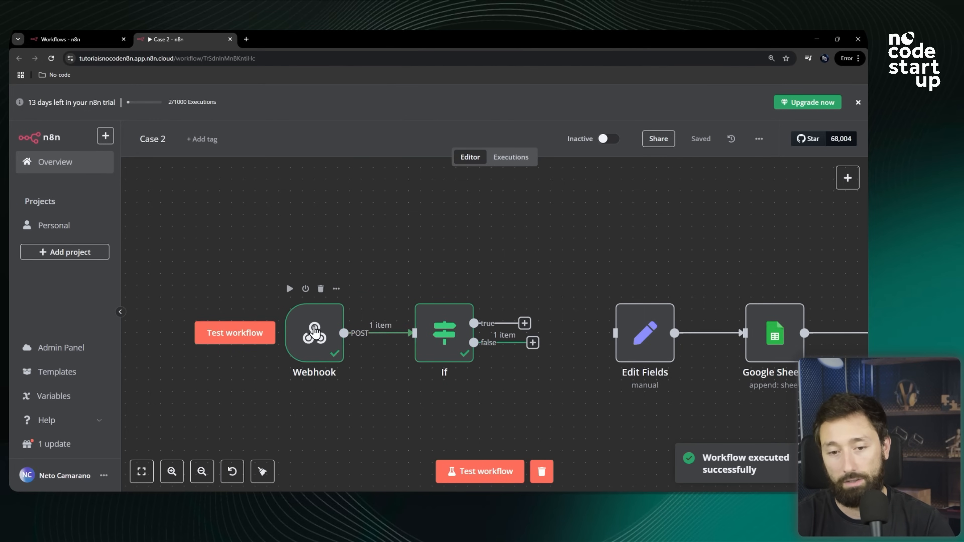
{"action": "scroll", "coordinate": [523, 341], "scroll_direction": "up", "scroll_amount": 3}
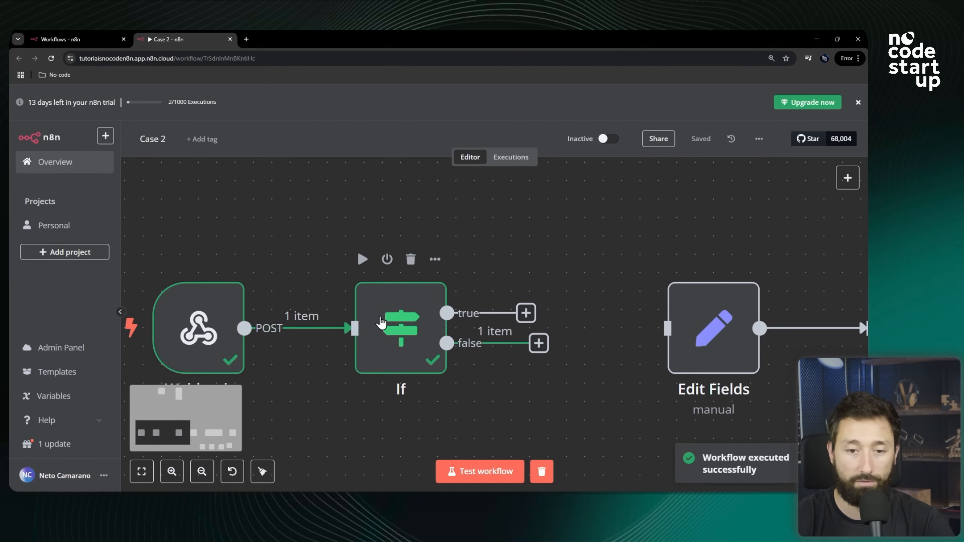
Reopen the If node, set the fromApi condition's operator to is false, and return to the canvas.
{"action": "double_click", "coordinate": [381, 322]}
{"action": "left_click_drag", "start_coordinate": [378, 327], "coordinate": [236, 332]}
{"action": "left_click", "coordinate": [441, 299]}
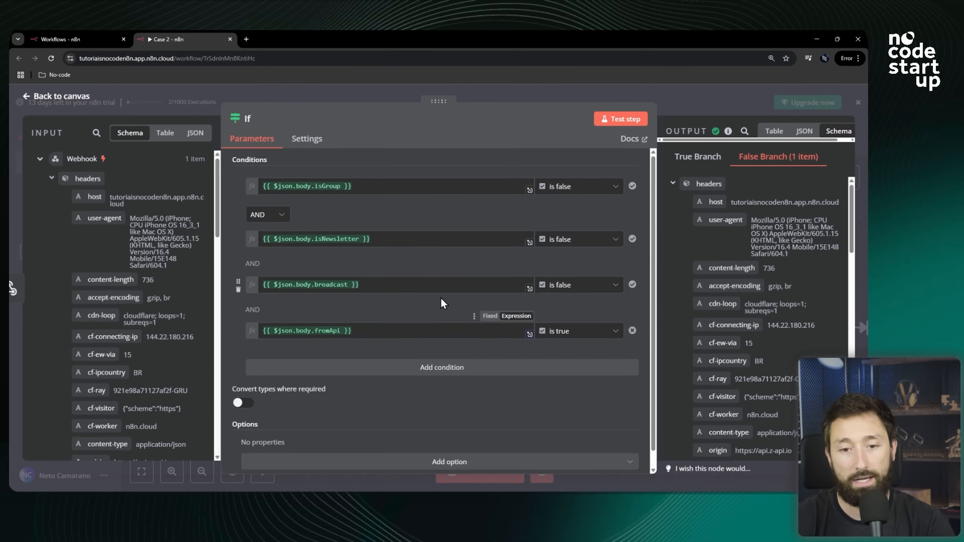
{"action": "left_click", "coordinate": [581, 336]}
{"action": "mouse_move", "coordinate": [584, 417]}
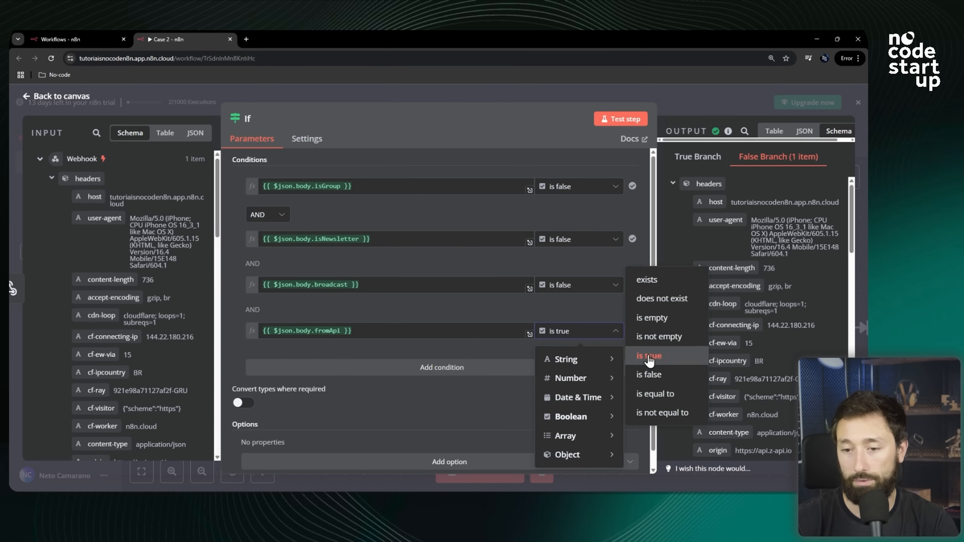
{"action": "left_click", "coordinate": [651, 375]}
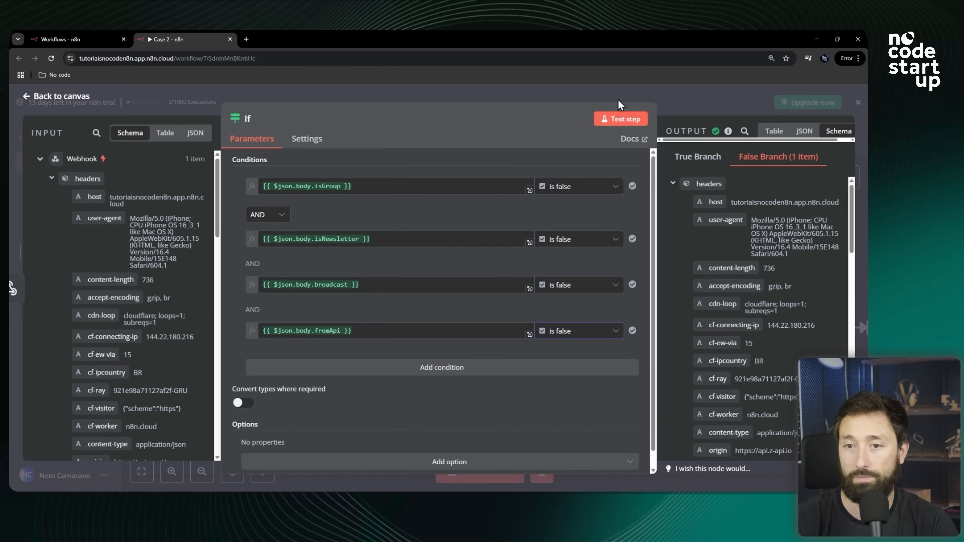
{"action": "left_click", "coordinate": [620, 95]}
Test the If node step on its own.
{"action": "mouse_move", "coordinate": [389, 329]}
{"action": "left_click", "coordinate": [363, 259]}
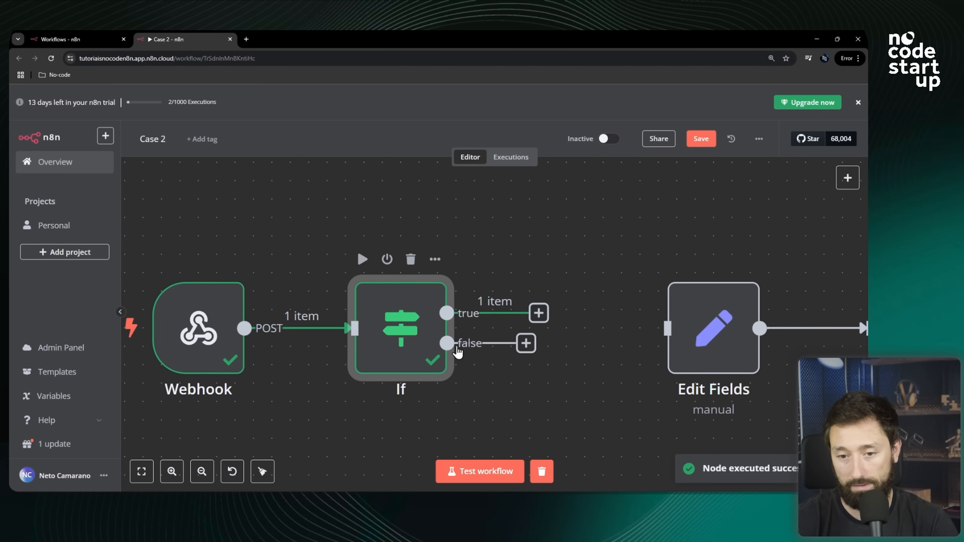
{"action": "scroll", "coordinate": [496, 346], "scroll_direction": "up", "scroll_amount": 4}
{"action": "scroll", "coordinate": [512, 285], "scroll_direction": "down", "scroll_amount": 7}
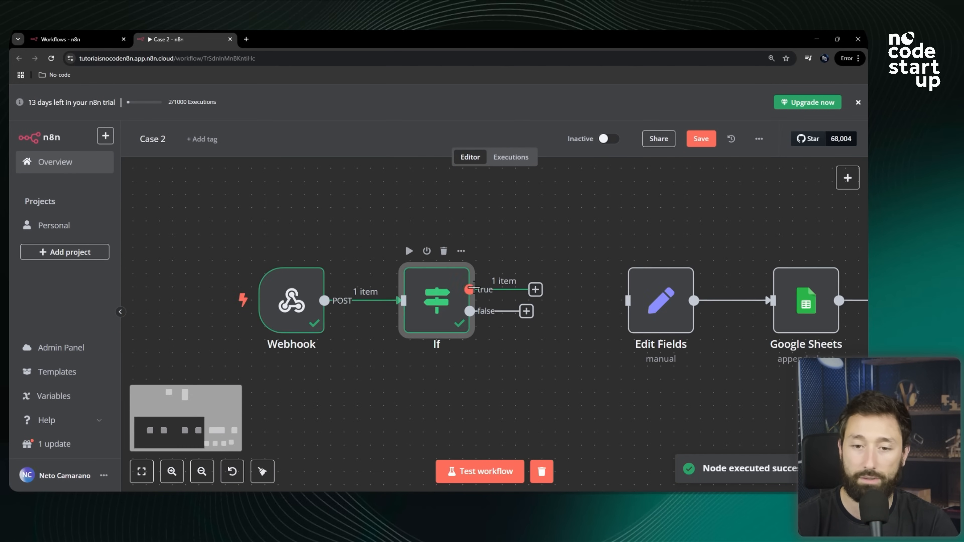
{"action": "scroll", "coordinate": [484, 287], "scroll_direction": "down", "scroll_amount": 5}
{"action": "scroll", "coordinate": [441, 302], "scroll_direction": "up", "scroll_amount": 4}
Add a No Operation, do nothing node to the If node's false output and position it below.
{"action": "left_click", "coordinate": [436, 300]}
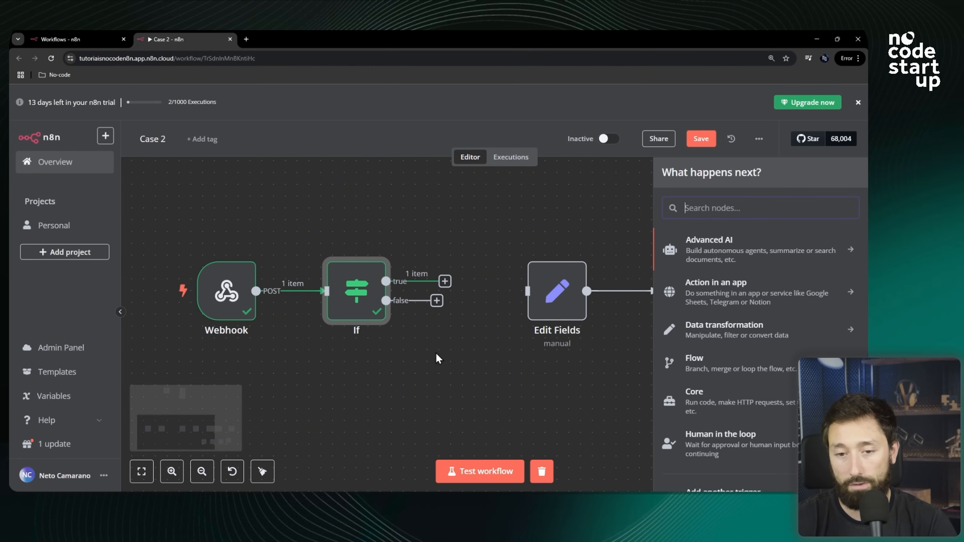
{"action": "type", "text": "do"}
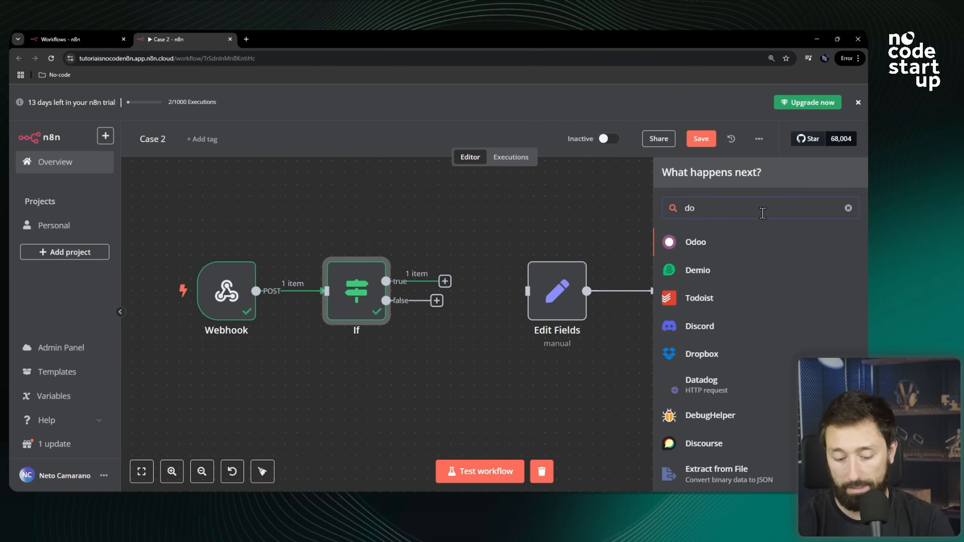
{"action": "type", "text": " nothi"}
{"action": "left_click", "coordinate": [768, 243]}
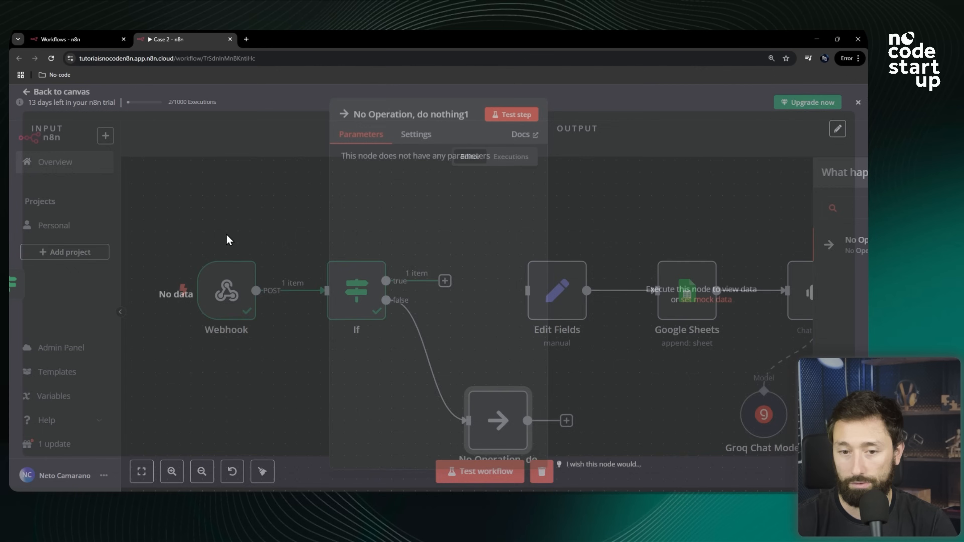
{"action": "left_click", "coordinate": [299, 116]}
{"action": "key", "text": "1"}
{"action": "left_click_drag", "start_coordinate": [445, 319], "coordinate": [486, 367]}
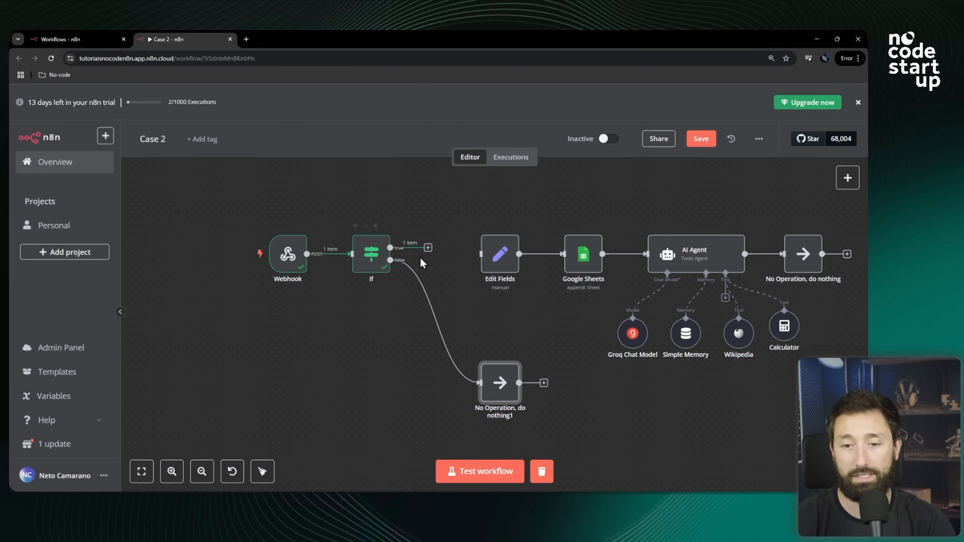
{"action": "left_click_drag", "start_coordinate": [508, 383], "coordinate": [509, 359]}
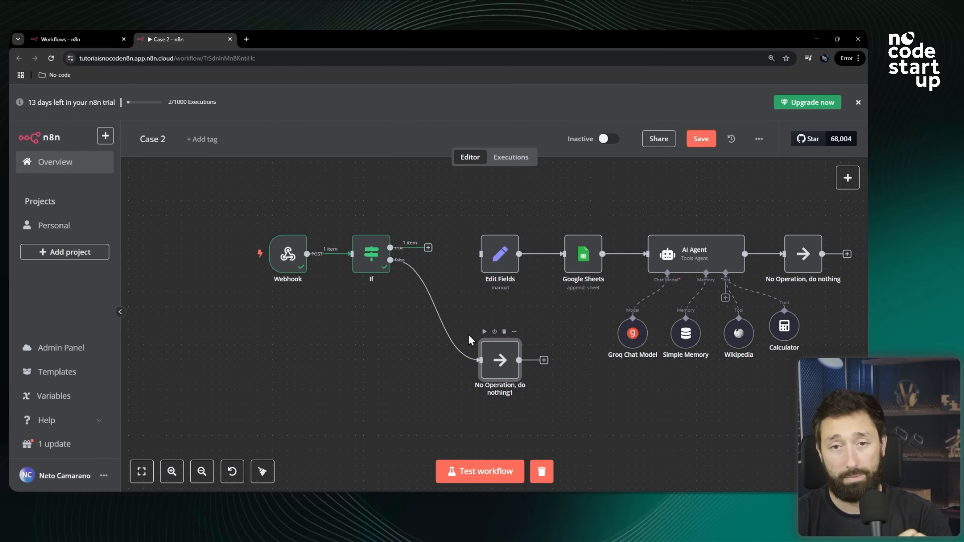
Connect the If node's true output to the Edit Fields node's input.
{"action": "scroll", "coordinate": [371, 263], "scroll_direction": "up", "scroll_amount": 2}
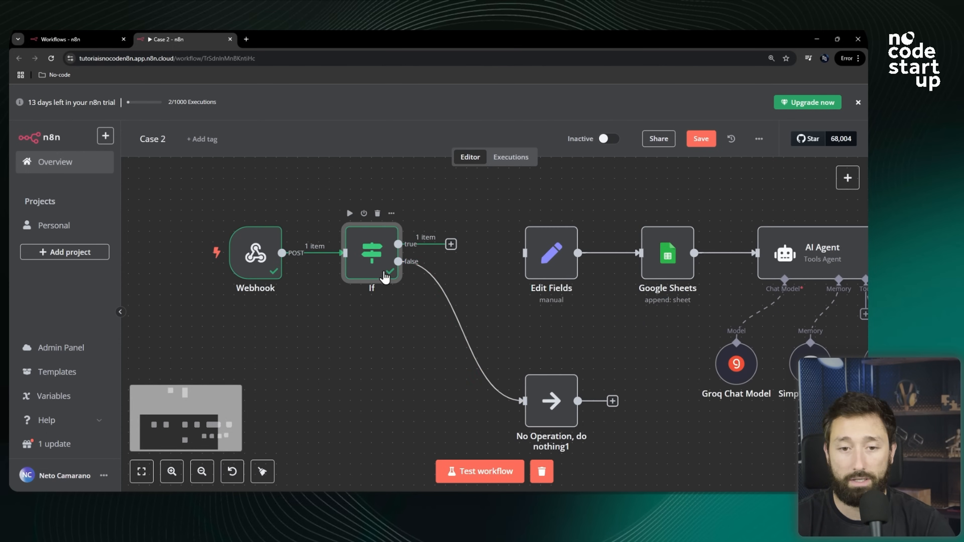
{"action": "double_click", "coordinate": [371, 262]}
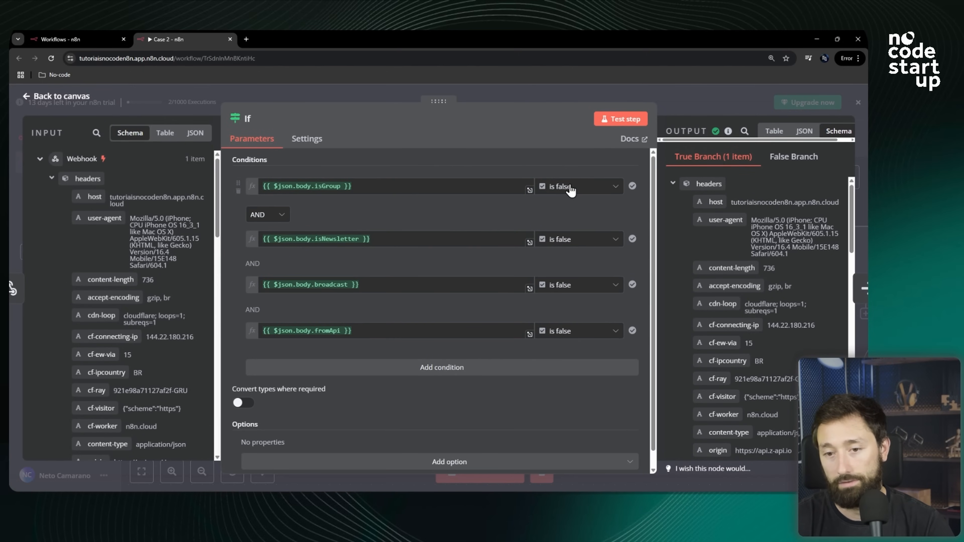
{"action": "left_click", "coordinate": [711, 98]}
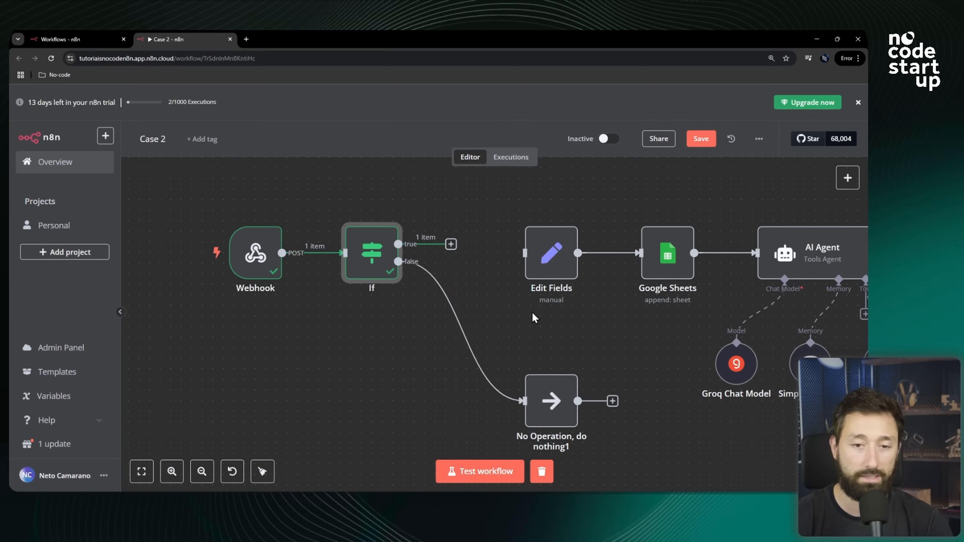
{"action": "scroll", "coordinate": [468, 220], "scroll_direction": "up", "scroll_amount": 3}
{"action": "scroll", "coordinate": [388, 269], "scroll_direction": "down", "scroll_amount": 3}
{"action": "scroll", "coordinate": [372, 229], "scroll_direction": "up", "scroll_amount": 2}
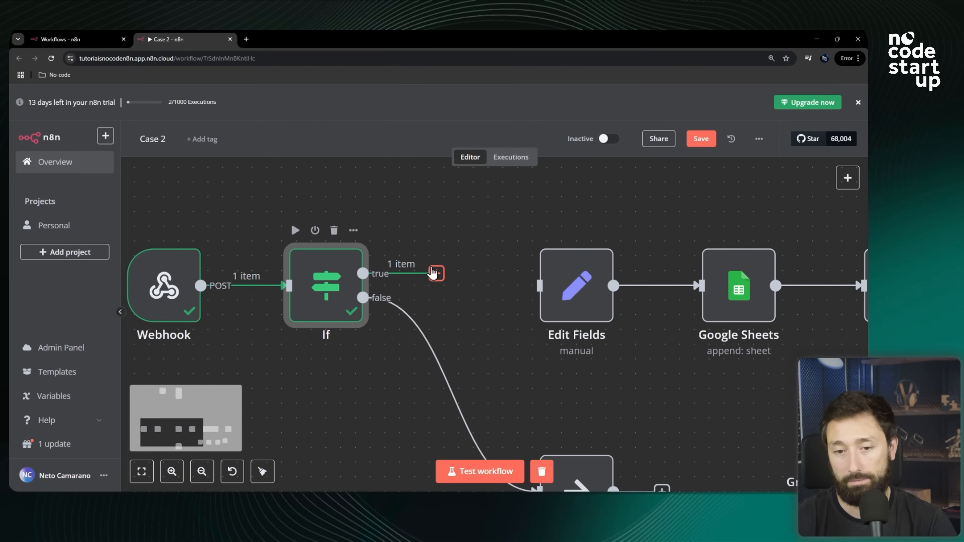
{"action": "left_click_drag", "start_coordinate": [435, 275], "coordinate": [537, 286]}
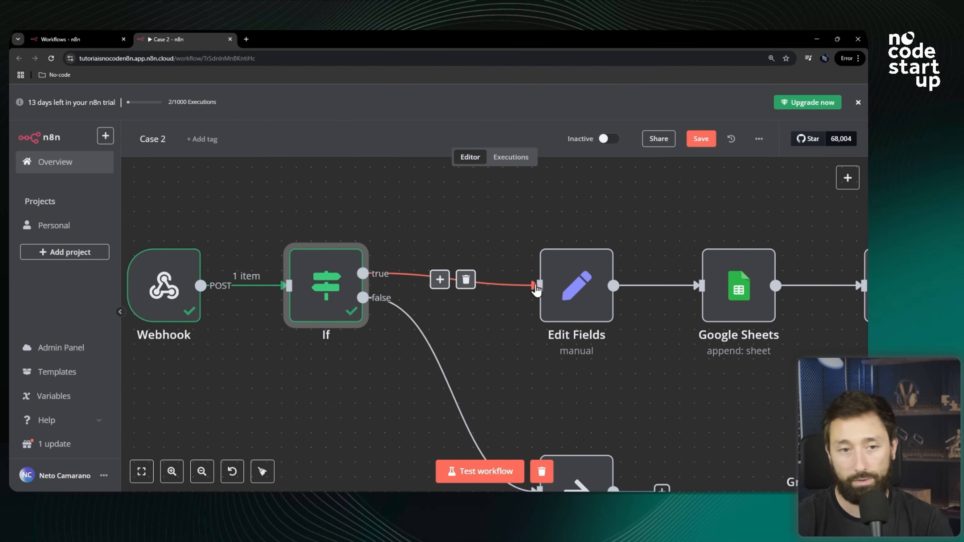
Select groups of nodes on the canvas to review the workflow's branches.
{"action": "scroll", "coordinate": [536, 288], "scroll_direction": "up", "scroll_amount": 1}
{"action": "scroll", "coordinate": [473, 288], "scroll_direction": "down", "scroll_amount": 5}
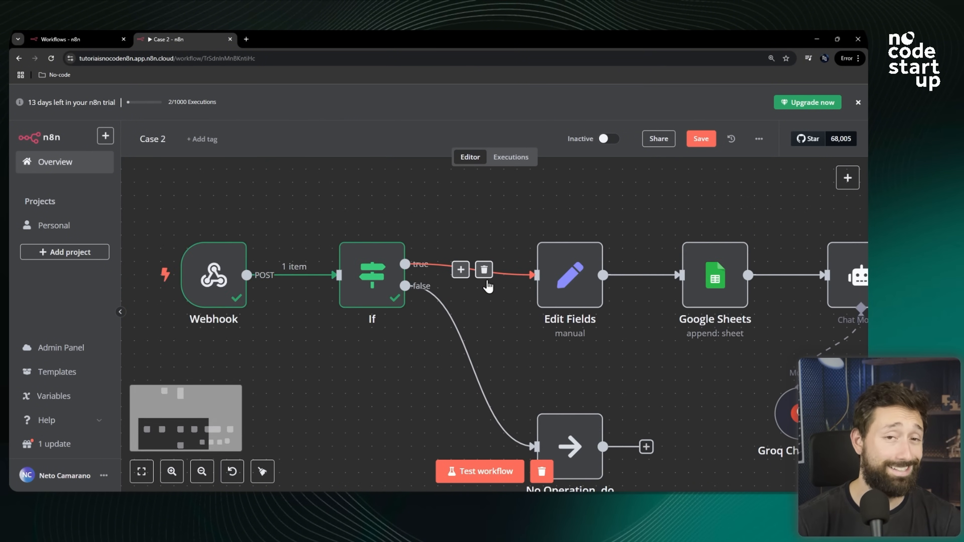
{"action": "left_click_drag", "start_coordinate": [298, 240], "coordinate": [483, 336]}
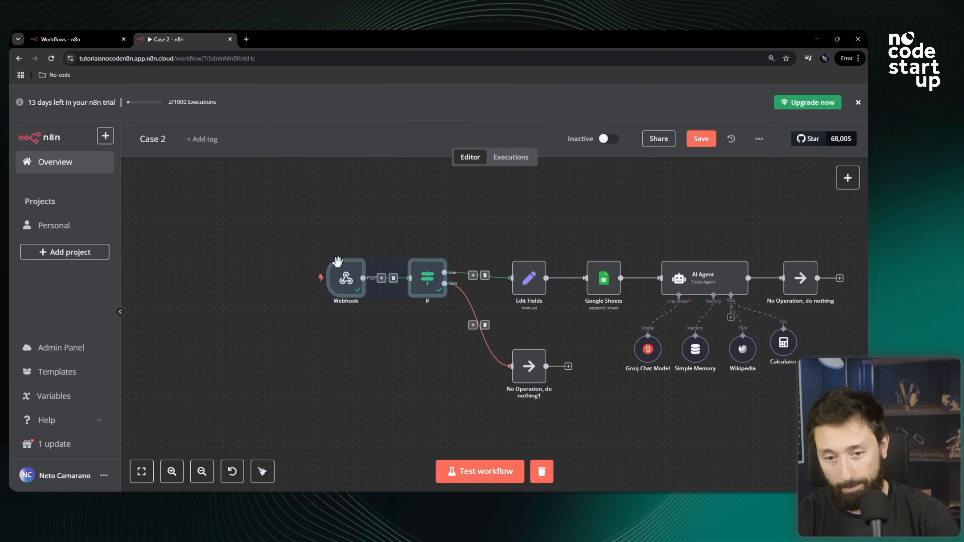
{"action": "scroll", "coordinate": [326, 210], "scroll_direction": "down", "scroll_amount": 5}
{"action": "scroll", "coordinate": [565, 224], "scroll_direction": "up", "scroll_amount": 4}
{"action": "left_click_drag", "start_coordinate": [311, 205], "coordinate": [602, 324]}
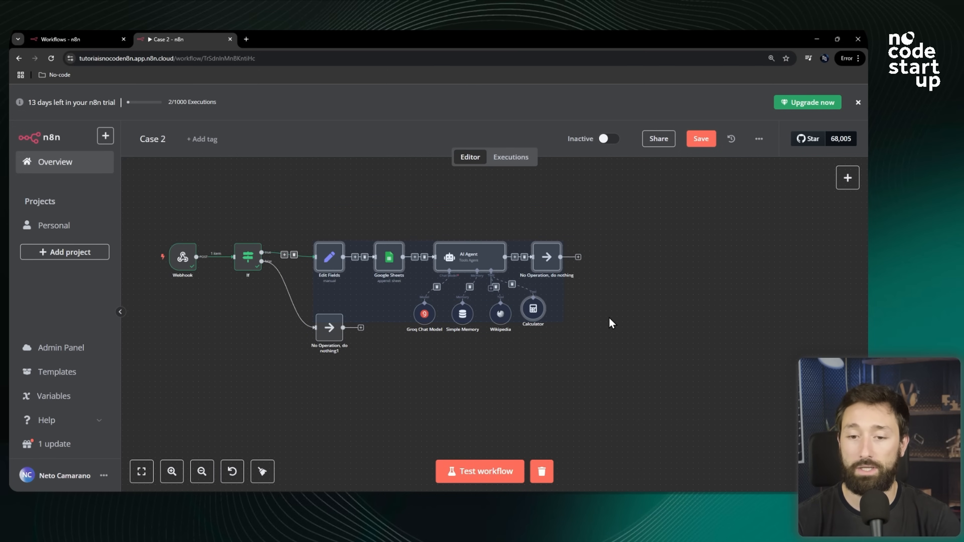
{"action": "left_click", "coordinate": [613, 329]}
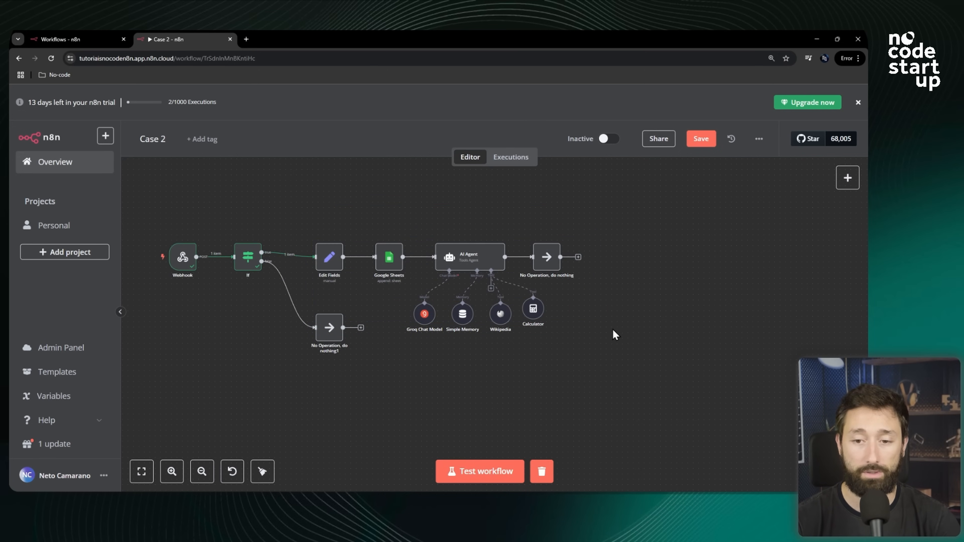
{"action": "left_click_drag", "start_coordinate": [519, 289], "coordinate": [298, 202]}
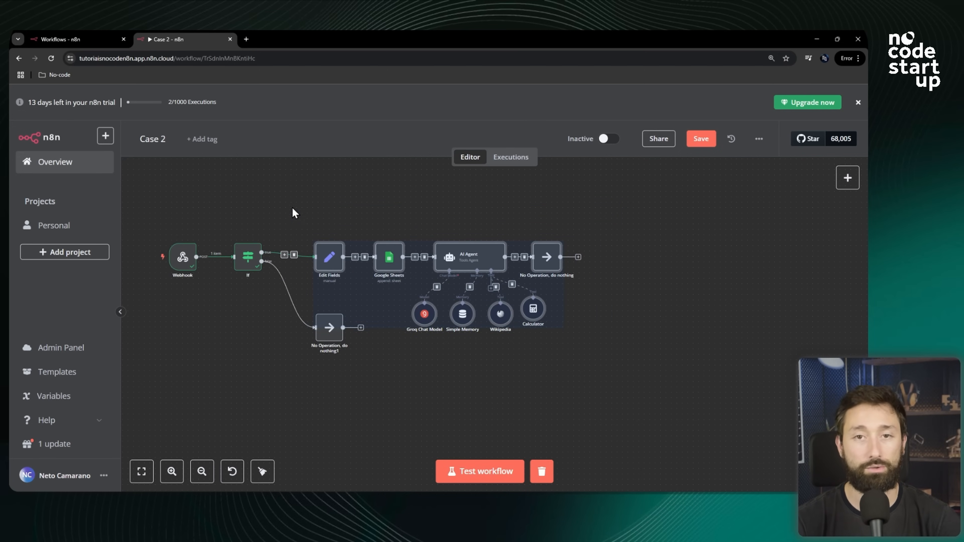
{"action": "left_click", "coordinate": [425, 221]}
{"action": "scroll", "coordinate": [349, 213], "scroll_direction": "up", "scroll_amount": 3}
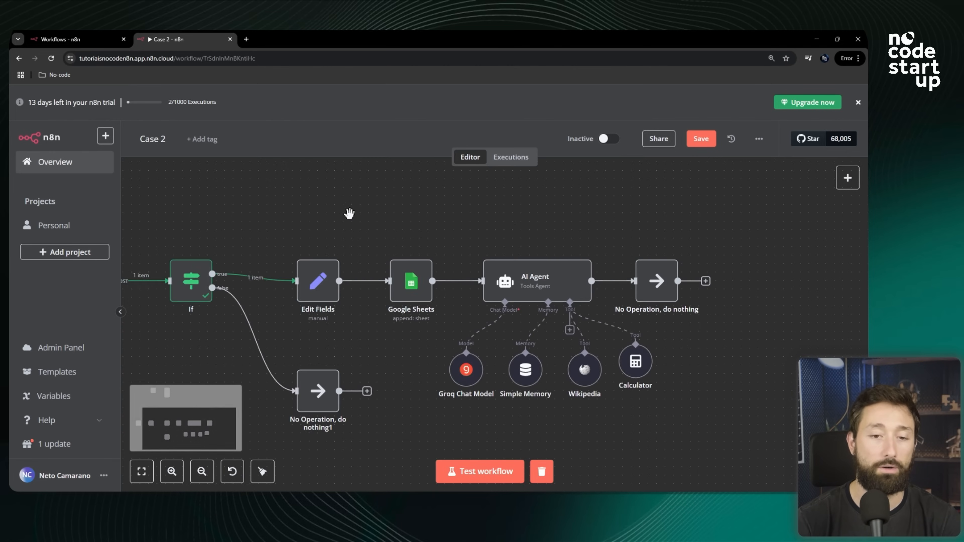
{"action": "scroll", "coordinate": [514, 231], "scroll_direction": "down", "scroll_amount": 3}
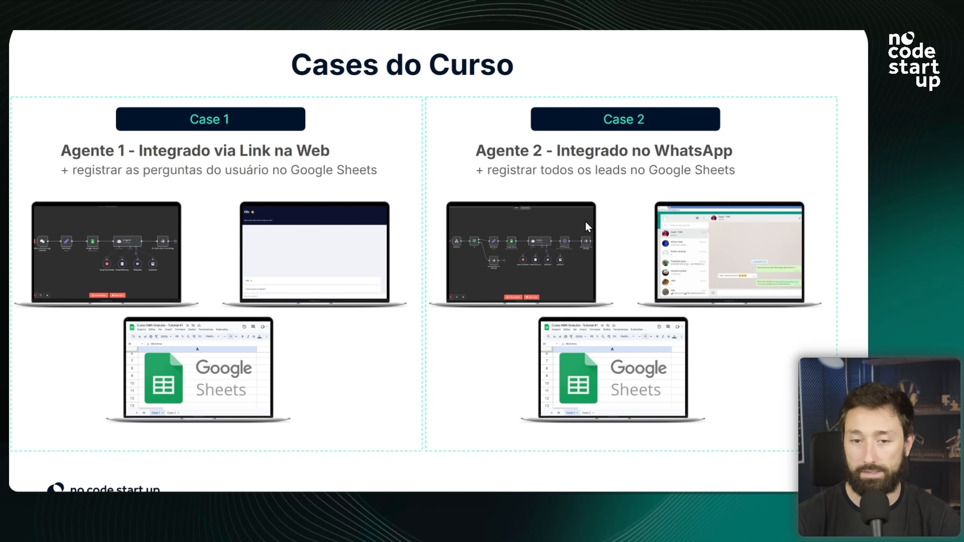
Open the Edit Fields node and review its IdConversa and Mensagem fields.
{"action": "key", "text": "alt+Tab"}
{"action": "scroll", "coordinate": [345, 240], "scroll_direction": "up", "scroll_amount": 3}
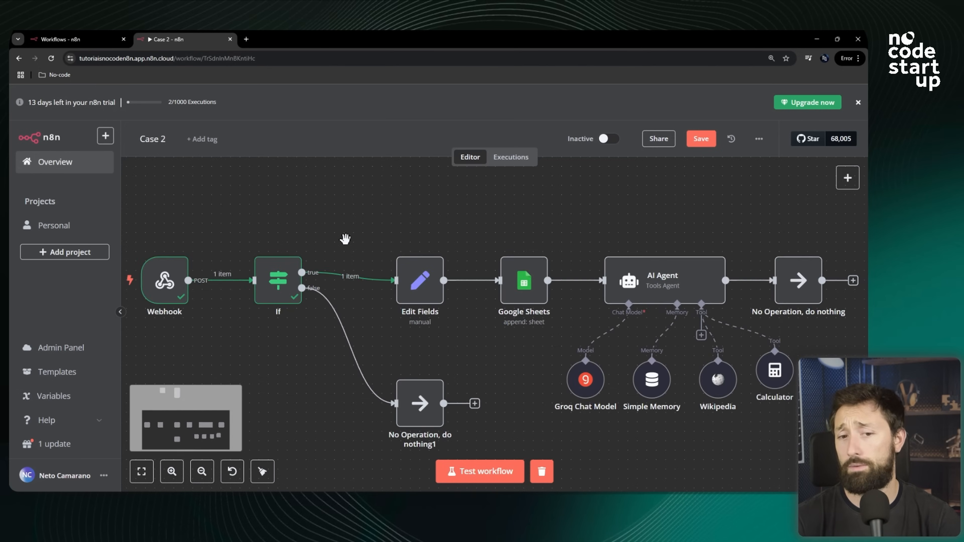
{"action": "scroll", "coordinate": [470, 226], "scroll_direction": "down", "scroll_amount": 3}
{"action": "scroll", "coordinate": [348, 251], "scroll_direction": "up", "scroll_amount": 4}
{"action": "scroll", "coordinate": [535, 220], "scroll_direction": "up", "scroll_amount": 2}
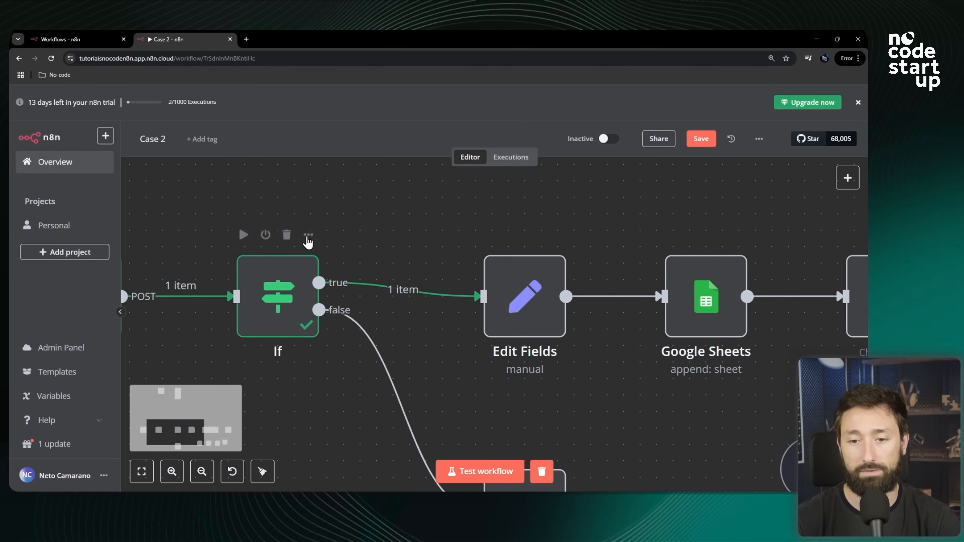
{"action": "scroll", "coordinate": [304, 238], "scroll_direction": "down", "scroll_amount": 2}
{"action": "scroll", "coordinate": [460, 285], "scroll_direction": "up", "scroll_amount": 2}
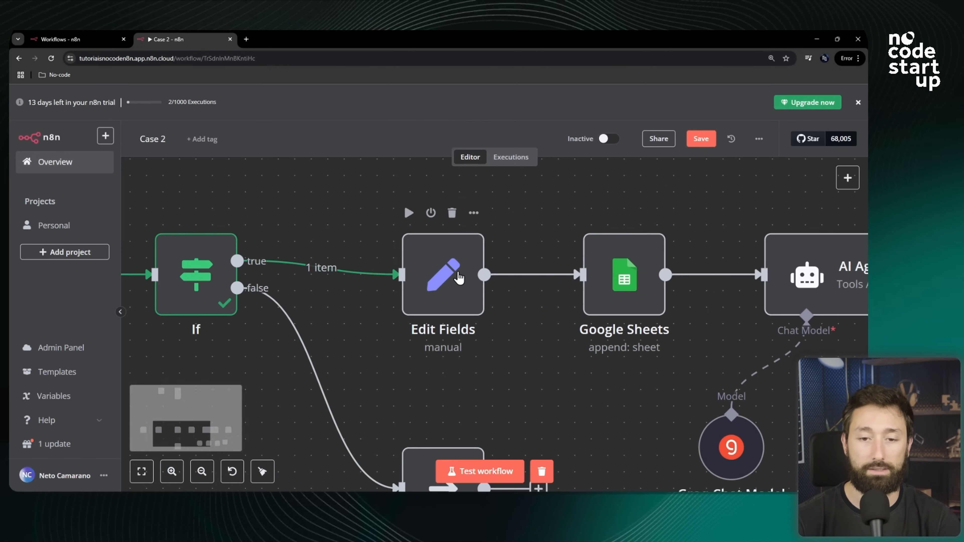
{"action": "double_click", "coordinate": [459, 285]}
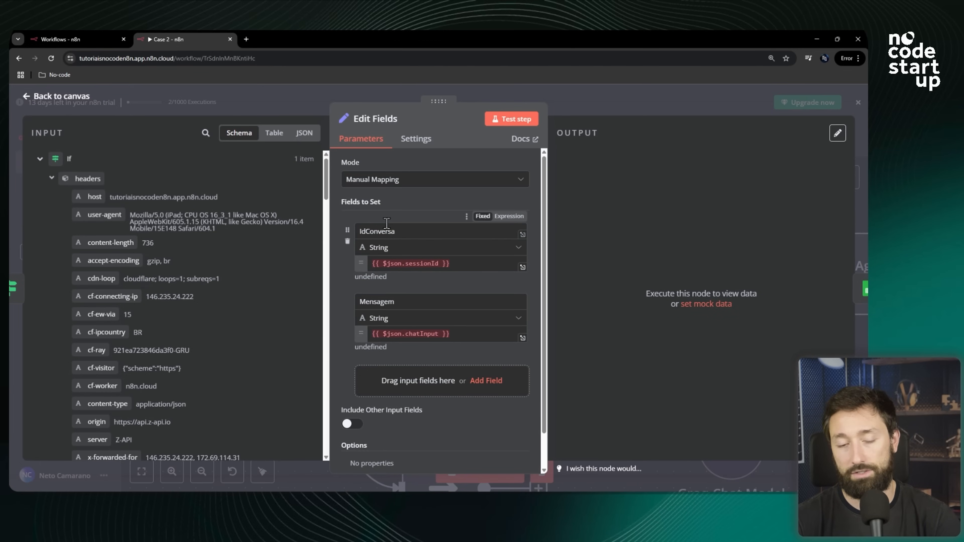
{"action": "double_click", "coordinate": [383, 232]}
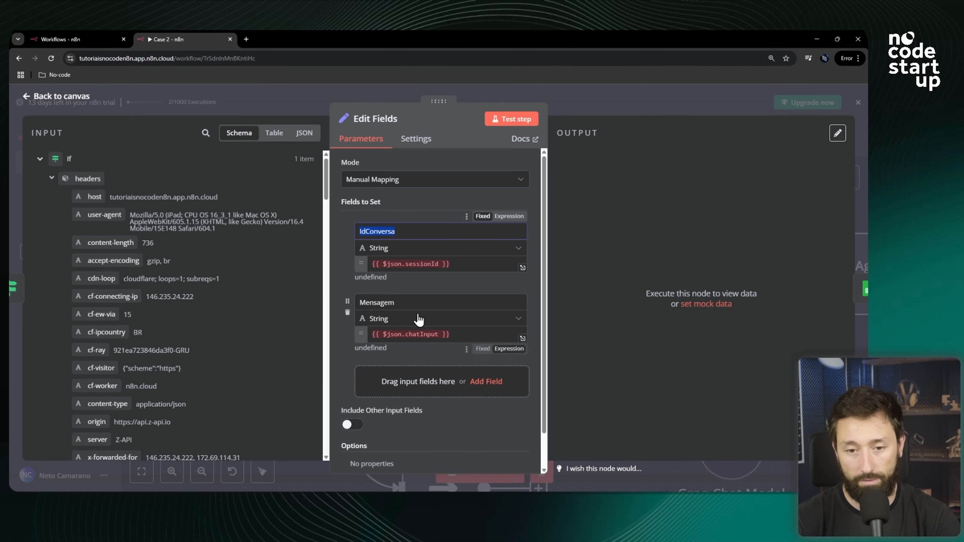
{"action": "left_click", "coordinate": [404, 300]}
{"action": "left_click_drag", "start_coordinate": [404, 300], "coordinate": [359, 300]}
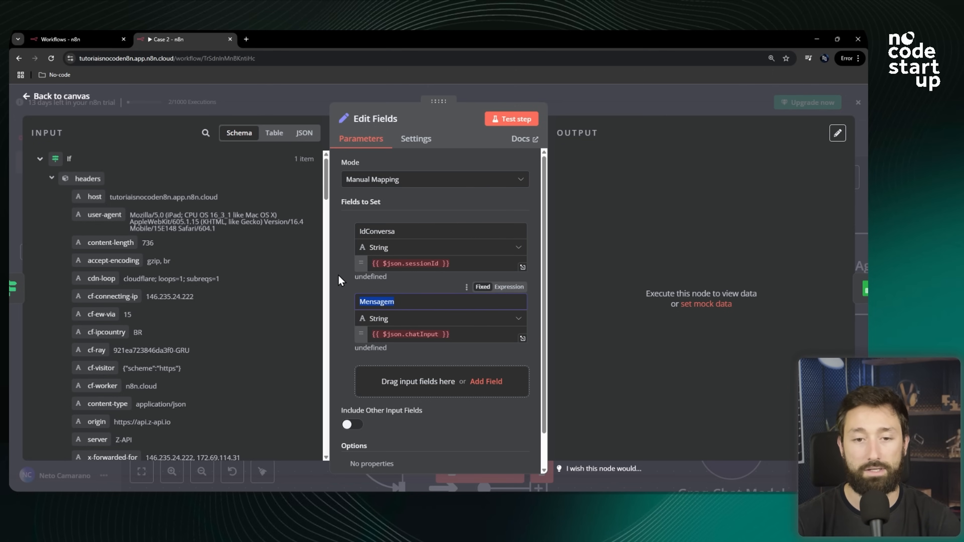
{"action": "left_click_drag", "start_coordinate": [396, 231], "coordinate": [349, 234]}
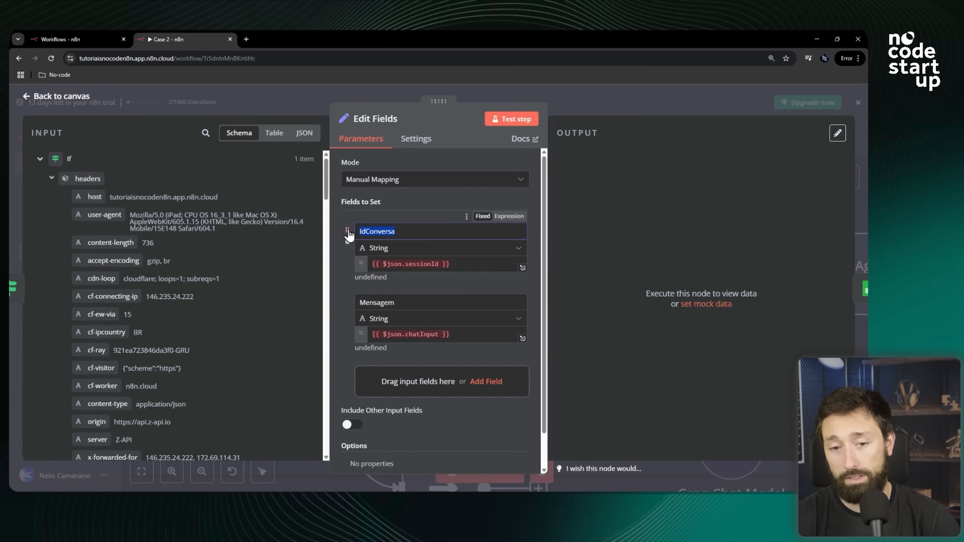
Replace the IdConversa value with the Webhook body's phone field.
{"action": "left_click", "coordinate": [456, 264]}
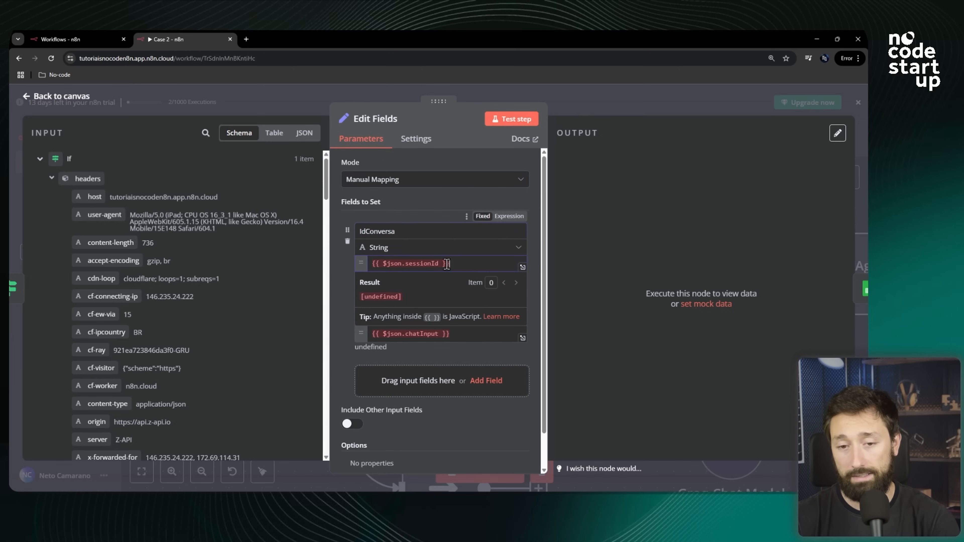
{"action": "left_click_drag", "start_coordinate": [456, 264], "coordinate": [375, 264]}
{"action": "key", "text": "BackSpace"}
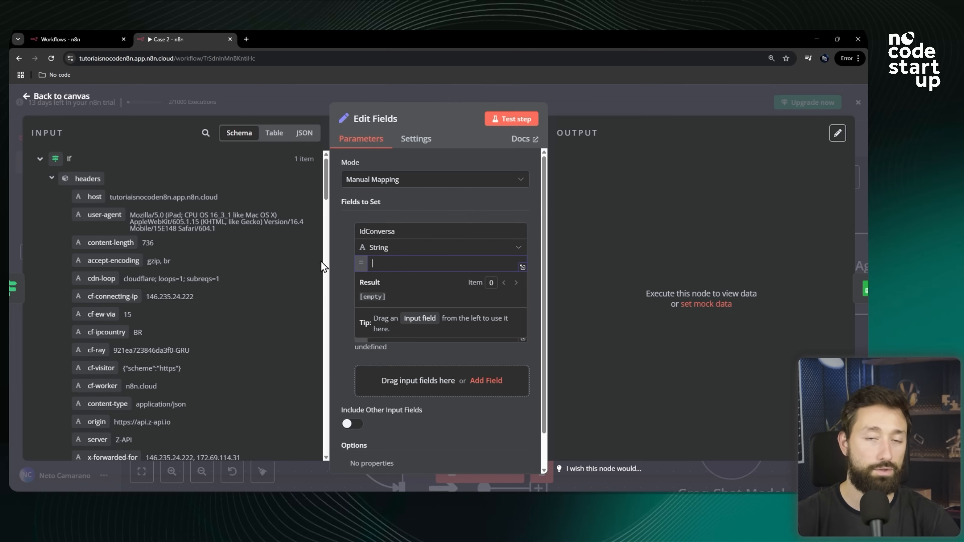
{"action": "scroll", "coordinate": [200, 267], "scroll_direction": "down", "scroll_amount": 10}
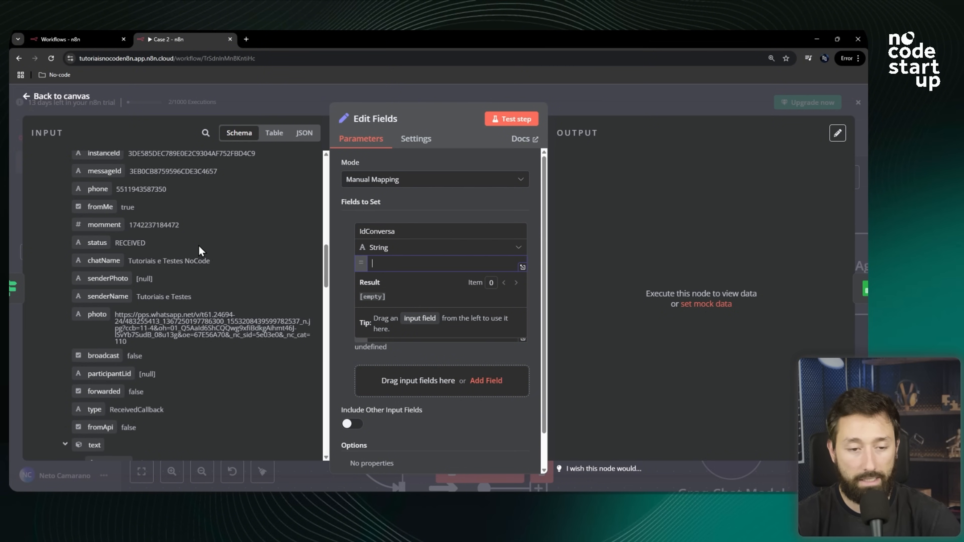
{"action": "scroll", "coordinate": [198, 247], "scroll_direction": "down", "scroll_amount": 5}
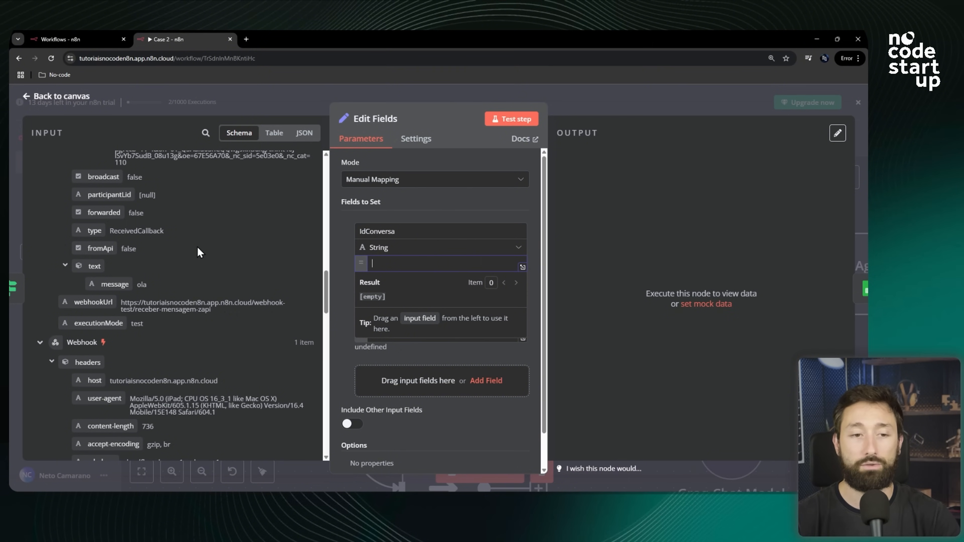
{"action": "scroll", "coordinate": [198, 247], "scroll_direction": "down", "scroll_amount": 7}
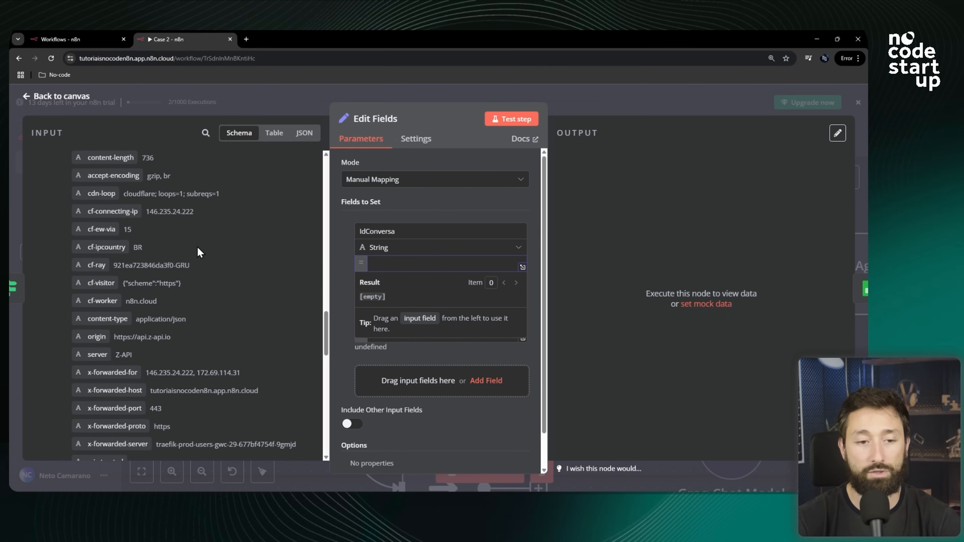
{"action": "scroll", "coordinate": [58, 242], "scroll_direction": "up", "scroll_amount": 4}
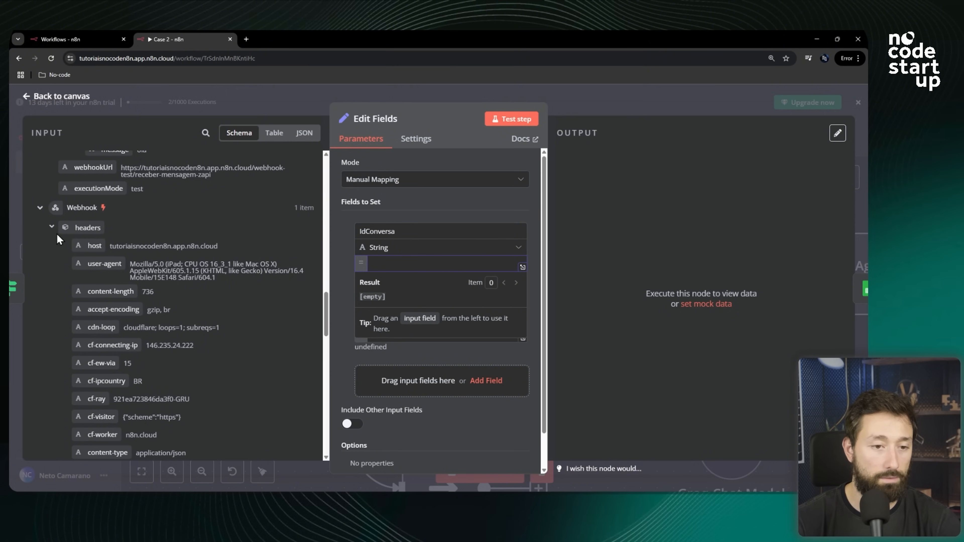
{"action": "scroll", "coordinate": [81, 254], "scroll_direction": "down", "scroll_amount": 10}
{"action": "scroll", "coordinate": [114, 323], "scroll_direction": "up", "scroll_amount": 10}
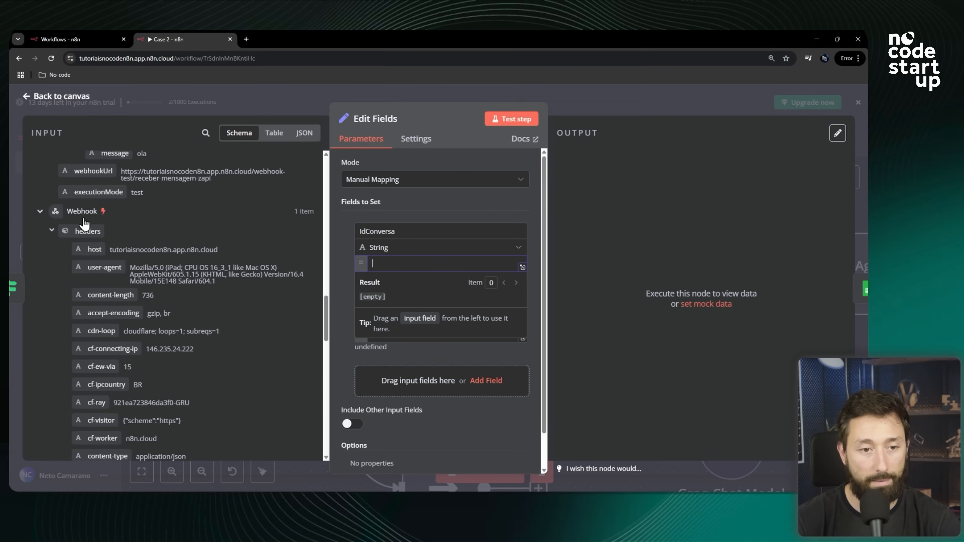
{"action": "scroll", "coordinate": [87, 273], "scroll_direction": "up", "scroll_amount": 3}
{"action": "scroll", "coordinate": [96, 293], "scroll_direction": "down", "scroll_amount": 5}
{"action": "scroll", "coordinate": [98, 296], "scroll_direction": "down", "scroll_amount": 8}
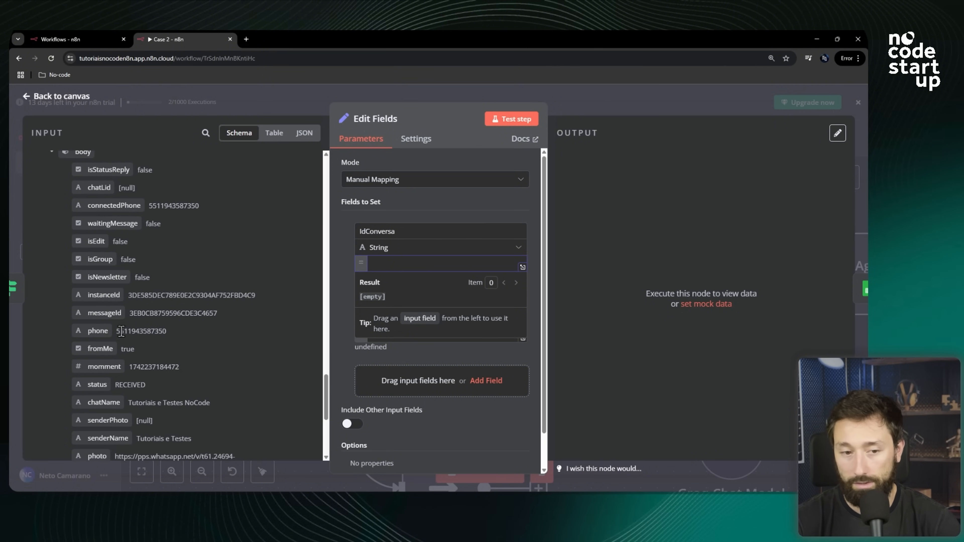
{"action": "left_click_drag", "start_coordinate": [98, 331], "coordinate": [386, 268]}
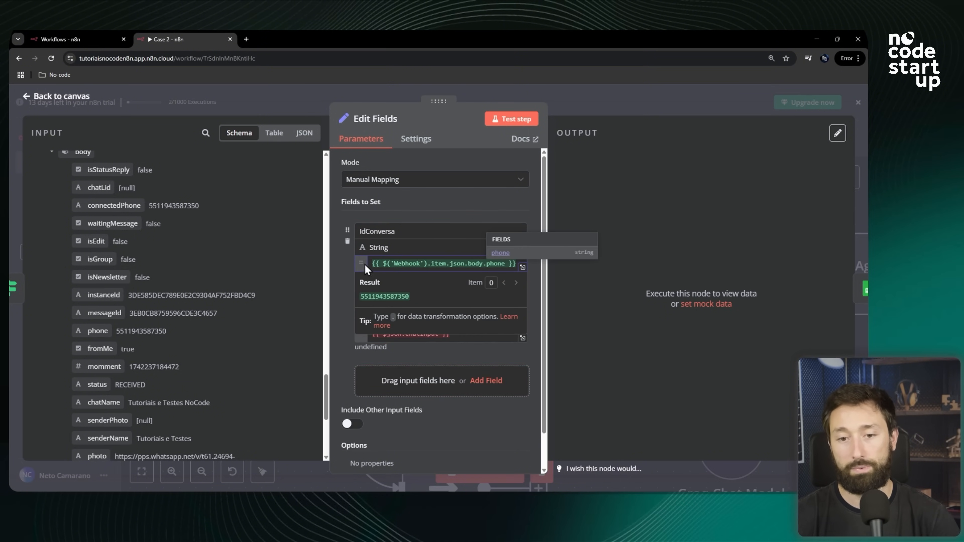
Replace the Mensagem value with the Webhook body's text message field.
{"action": "left_click", "coordinate": [412, 232]}
{"action": "left_click_drag", "start_coordinate": [413, 233], "coordinate": [357, 233]}
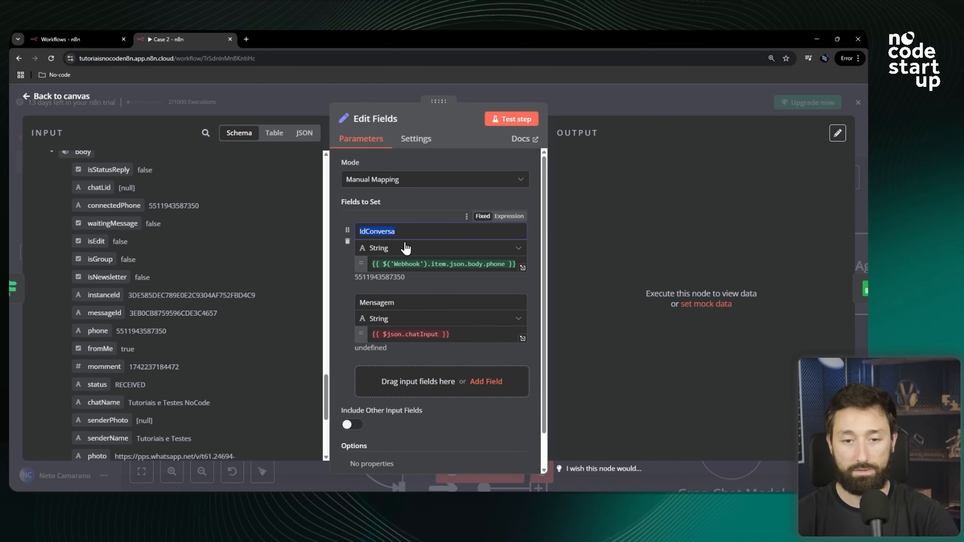
{"action": "left_click_drag", "start_coordinate": [401, 265], "coordinate": [509, 266]}
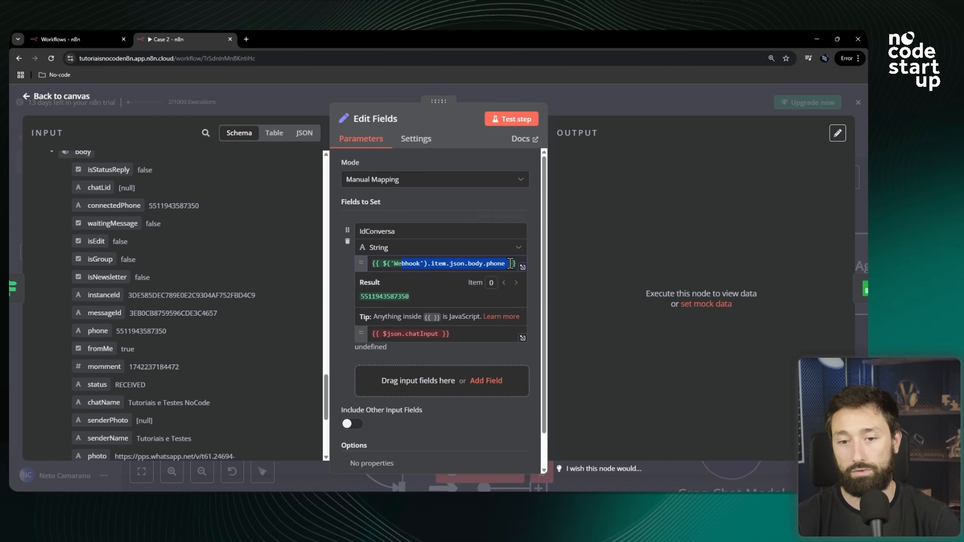
{"action": "left_click_drag", "start_coordinate": [396, 231], "coordinate": [365, 231]}
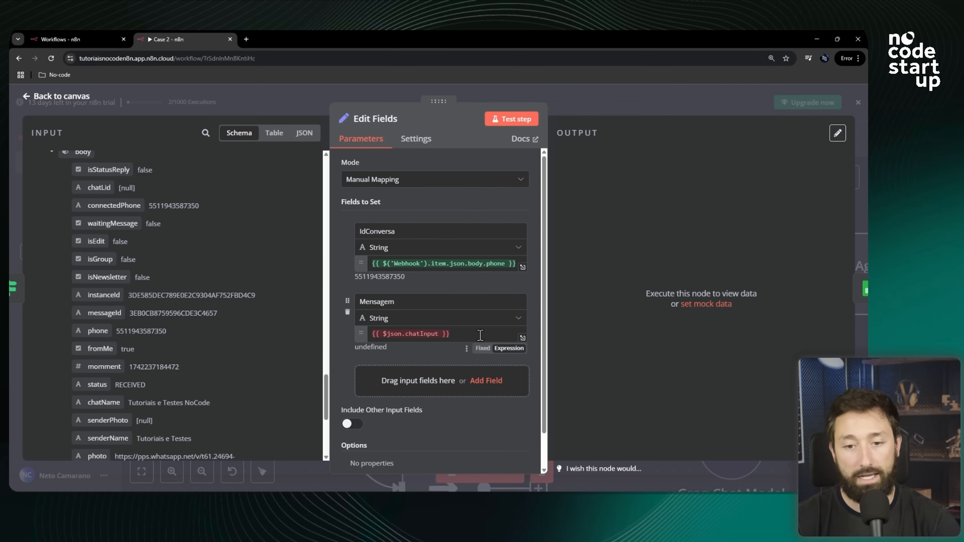
{"action": "left_click_drag", "start_coordinate": [484, 334], "coordinate": [361, 339]}
{"action": "key", "text": "BackSpace"}
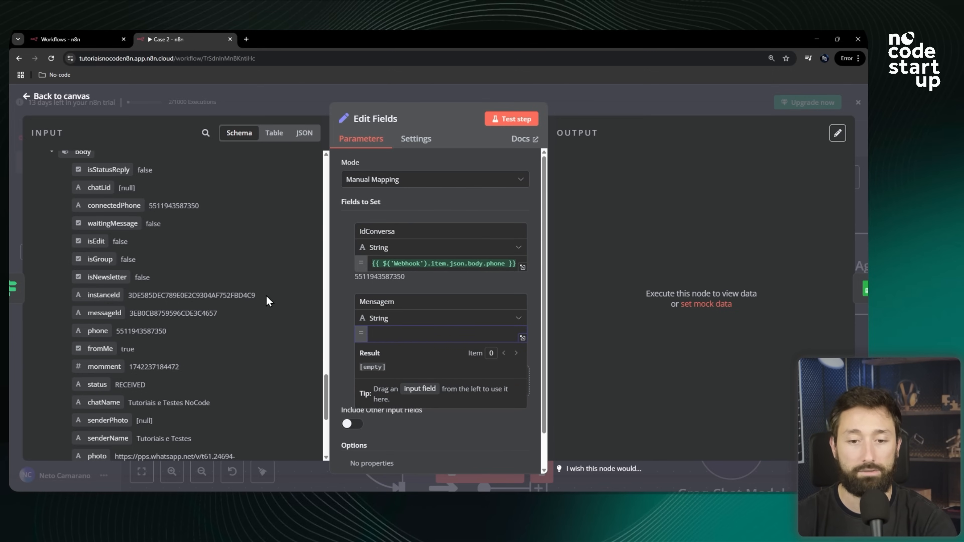
{"action": "scroll", "coordinate": [228, 293], "scroll_direction": "down", "scroll_amount": 5}
{"action": "scroll", "coordinate": [197, 287], "scroll_direction": "down", "scroll_amount": 1}
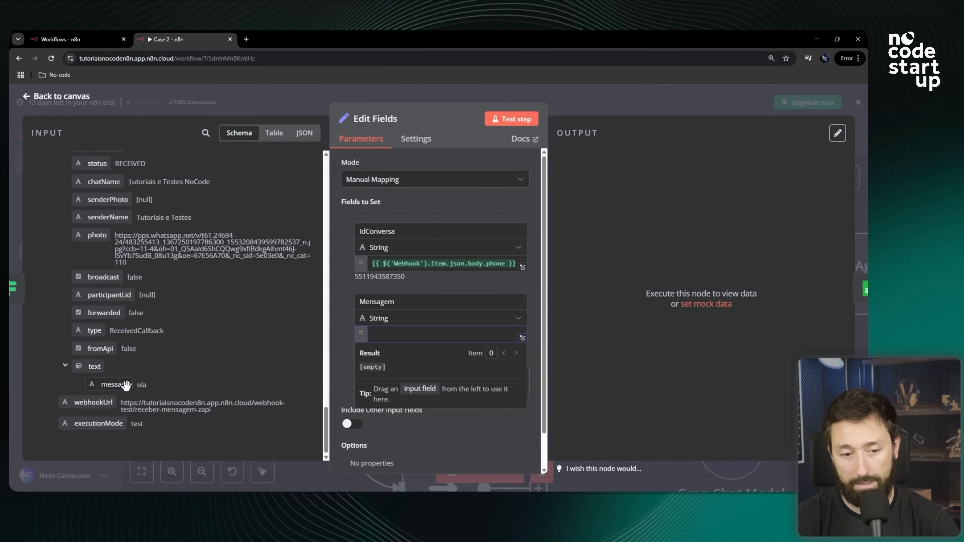
{"action": "left_click_drag", "start_coordinate": [108, 387], "coordinate": [399, 331]}
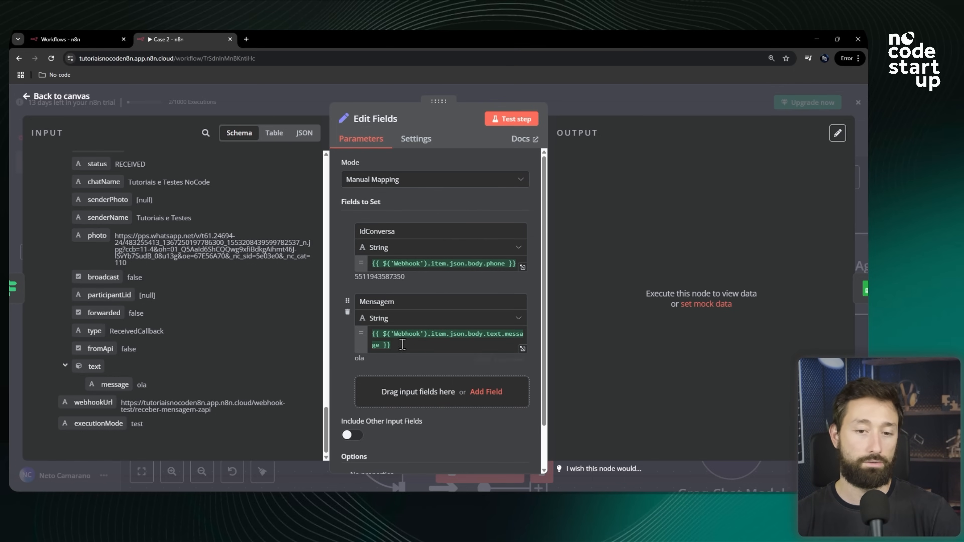
Add a String field named Nome and map it to the Webhook body's chatName field.
{"action": "left_click", "coordinate": [385, 399]}
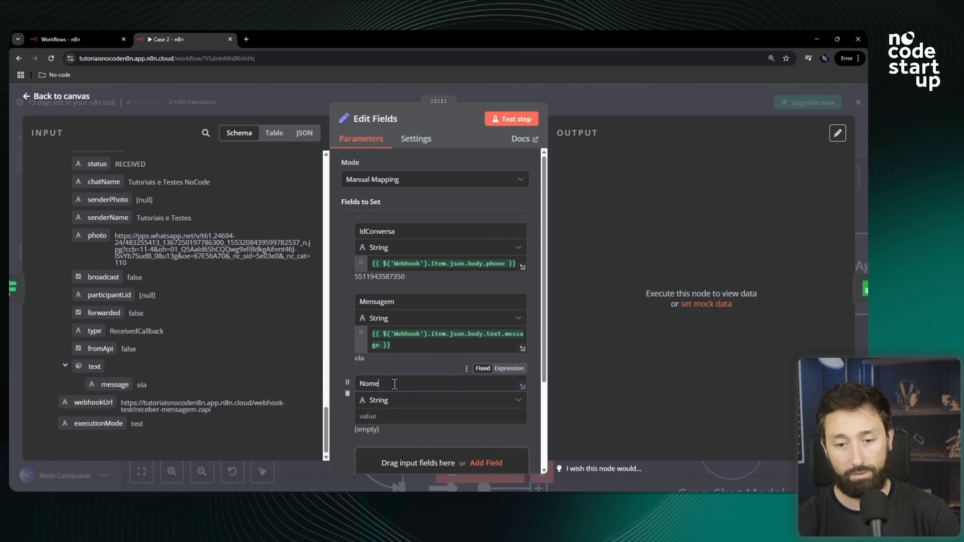
{"action": "scroll", "coordinate": [394, 385], "scroll_direction": "down", "scroll_amount": 3}
{"action": "scroll", "coordinate": [217, 285], "scroll_direction": "up", "scroll_amount": 3}
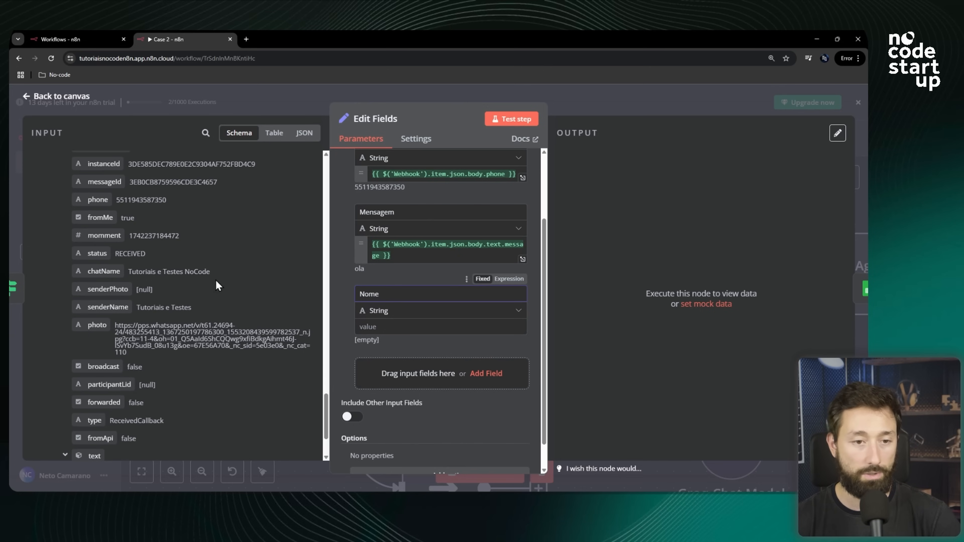
{"action": "scroll", "coordinate": [168, 311], "scroll_direction": "up", "scroll_amount": 4}
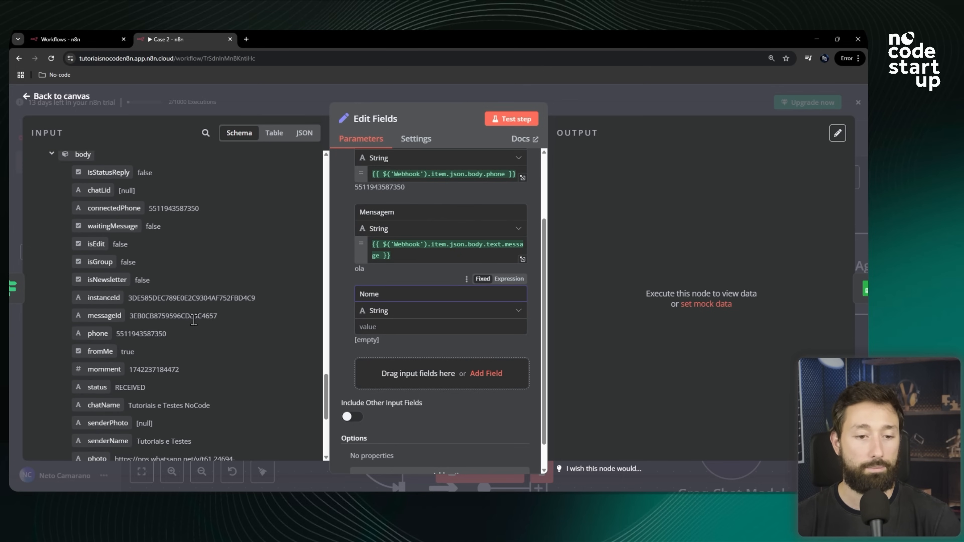
{"action": "scroll", "coordinate": [159, 327], "scroll_direction": "down", "scroll_amount": 3}
{"action": "left_click_drag", "start_coordinate": [222, 324], "coordinate": [192, 327]}
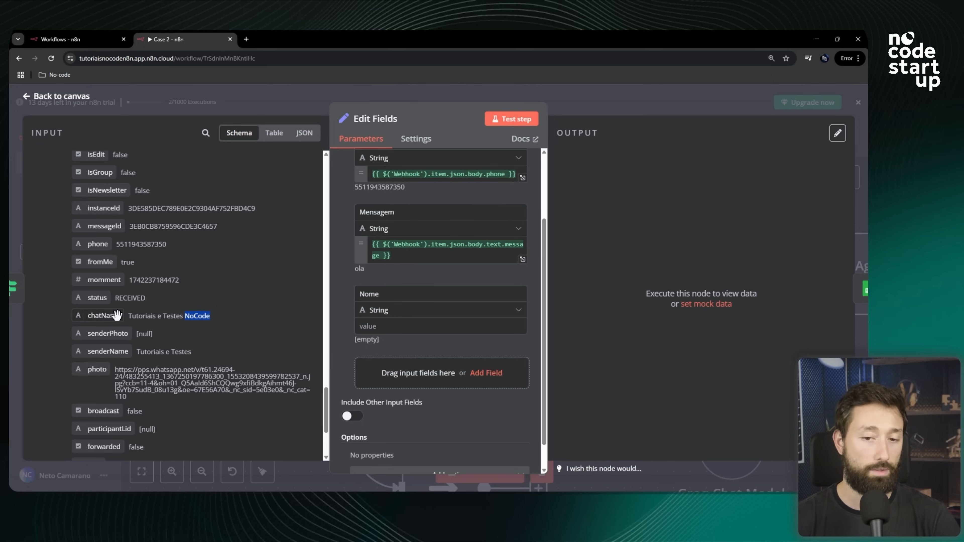
{"action": "left_click_drag", "start_coordinate": [91, 316], "coordinate": [368, 325]}
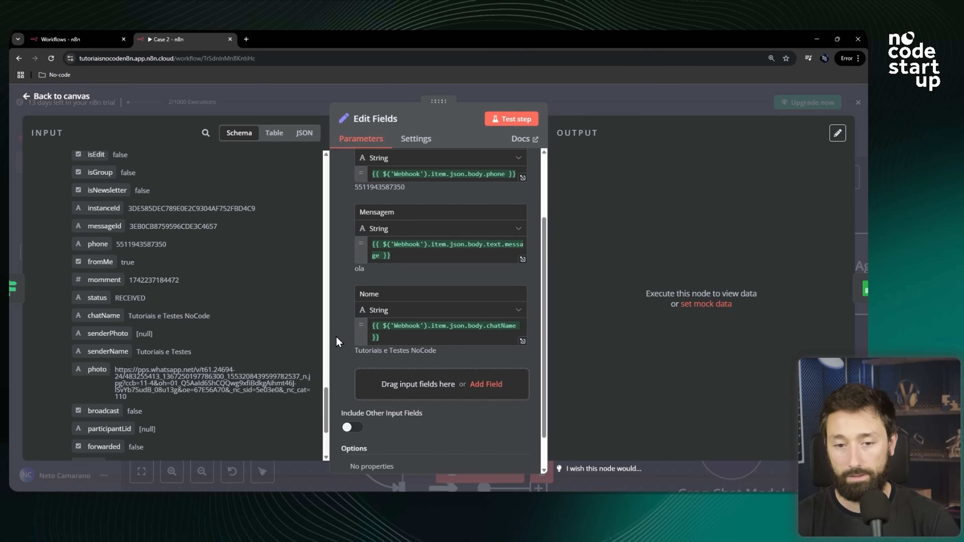
Test the Edit Fields node and review the IdConversa, Mensagem and Nome output values.
{"action": "scroll", "coordinate": [452, 330], "scroll_direction": "up", "scroll_amount": 3}
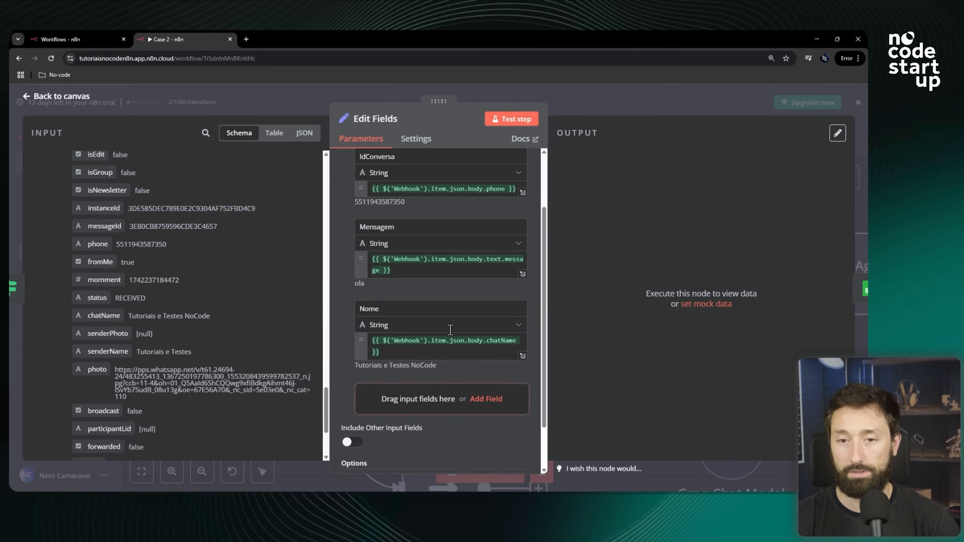
{"action": "left_click", "coordinate": [501, 123]}
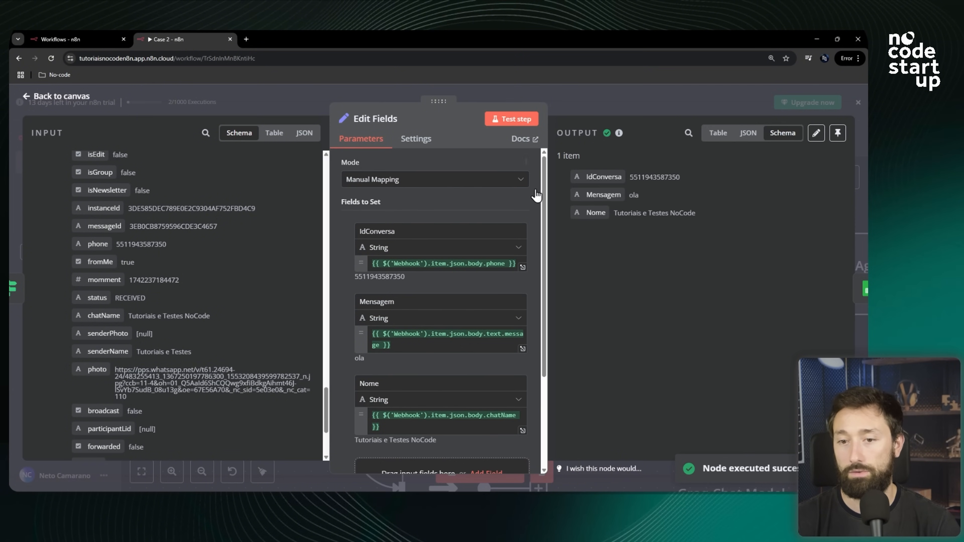
{"action": "left_click_drag", "start_coordinate": [689, 184], "coordinate": [584, 181]}
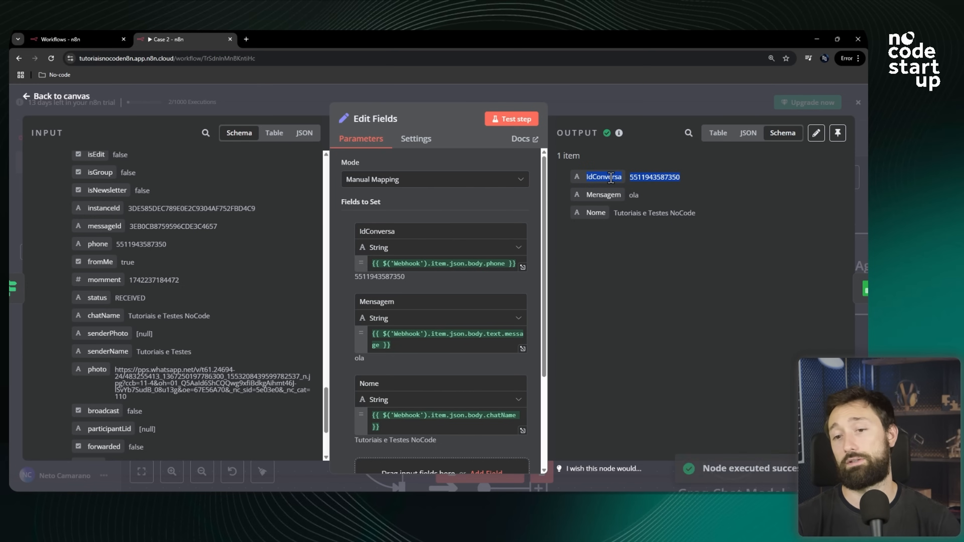
{"action": "double_click", "coordinate": [603, 195]}
{"action": "double_click", "coordinate": [597, 212]}
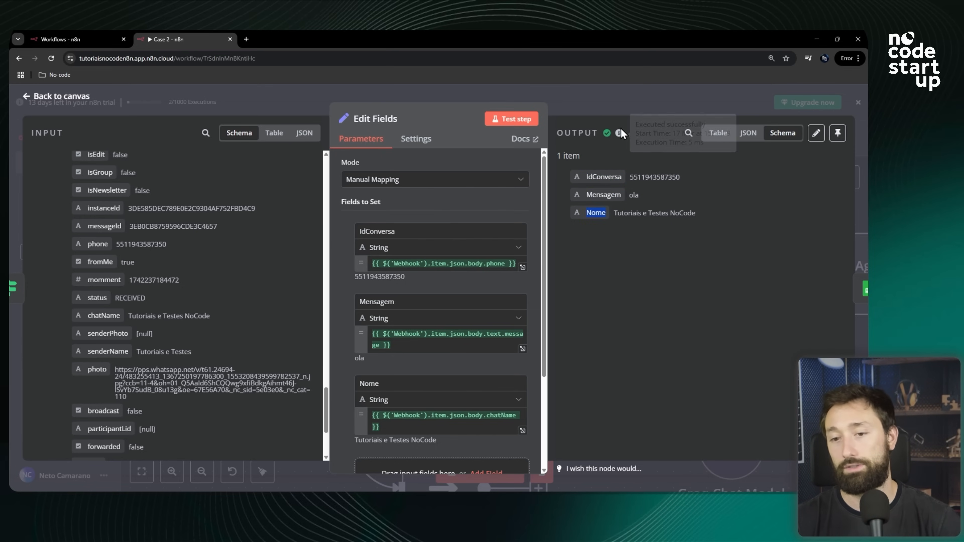
Return to the canvas, open the Google Sheets node and set its operation to Append or Update Row.
{"action": "left_click", "coordinate": [619, 108]}
{"action": "scroll", "coordinate": [375, 352], "scroll_direction": "down", "scroll_amount": 5}
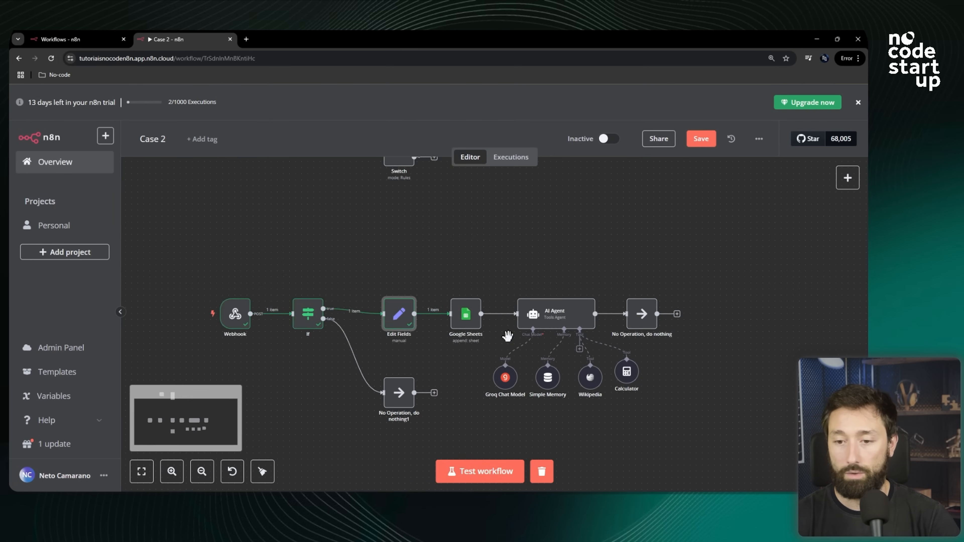
{"action": "scroll", "coordinate": [476, 356], "scroll_direction": "up", "scroll_amount": 2}
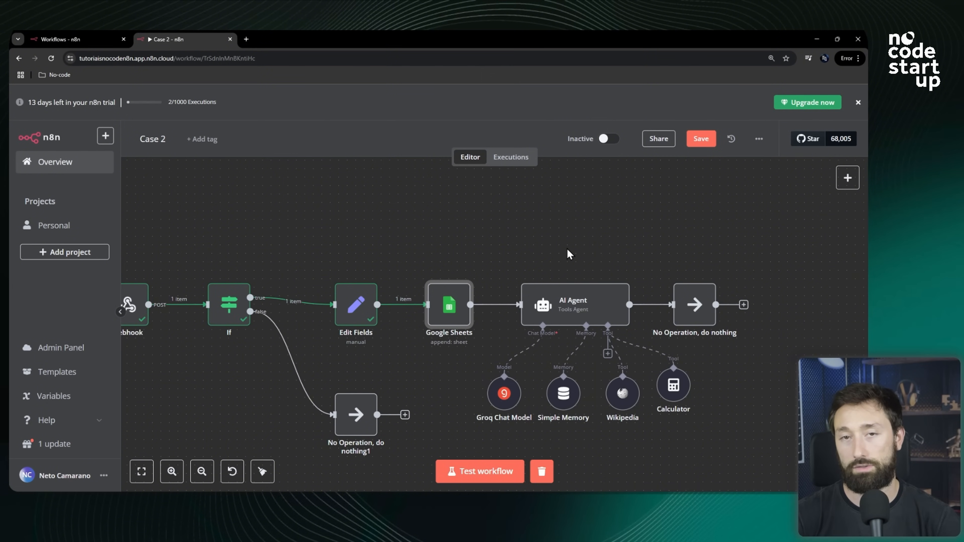
{"action": "mouse_move", "coordinate": [441, 304]}
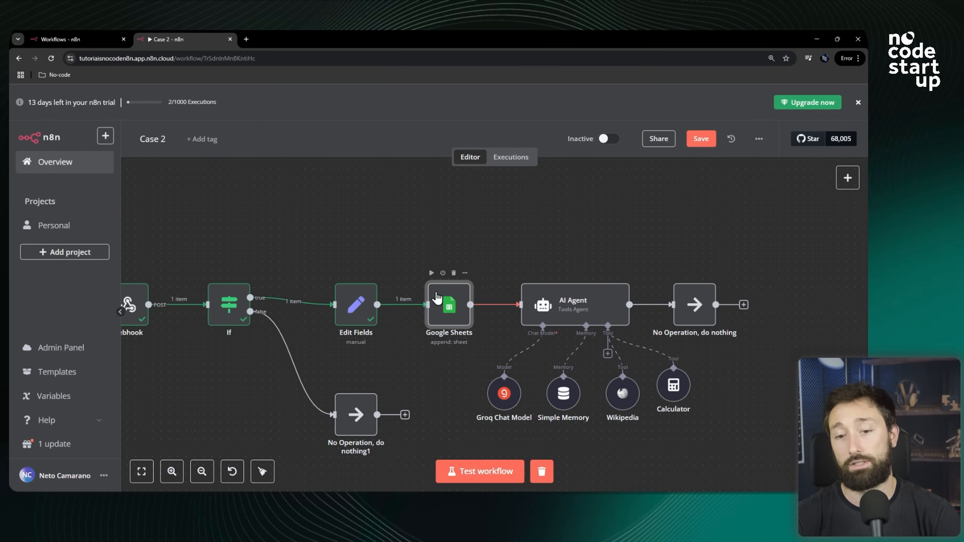
{"action": "double_click", "coordinate": [442, 306]}
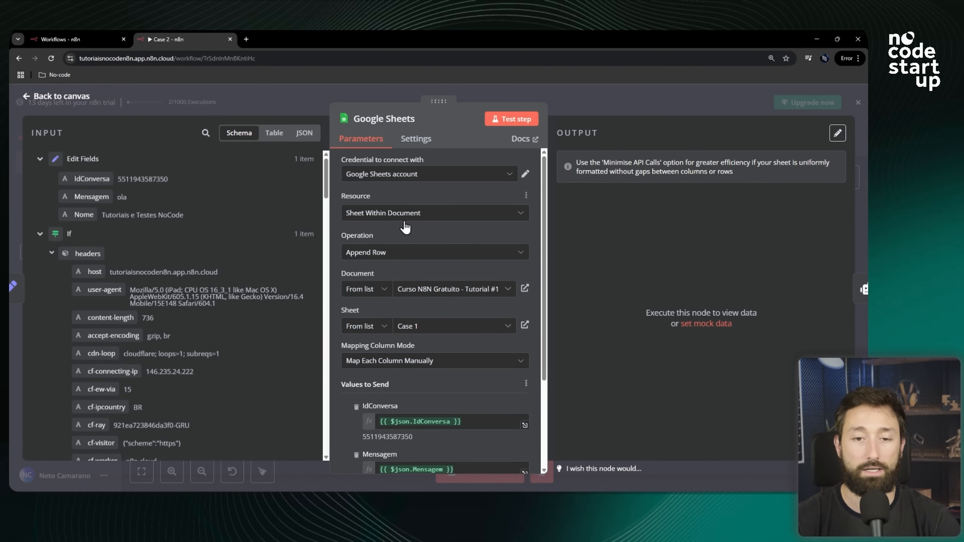
{"action": "left_click", "coordinate": [425, 261]}
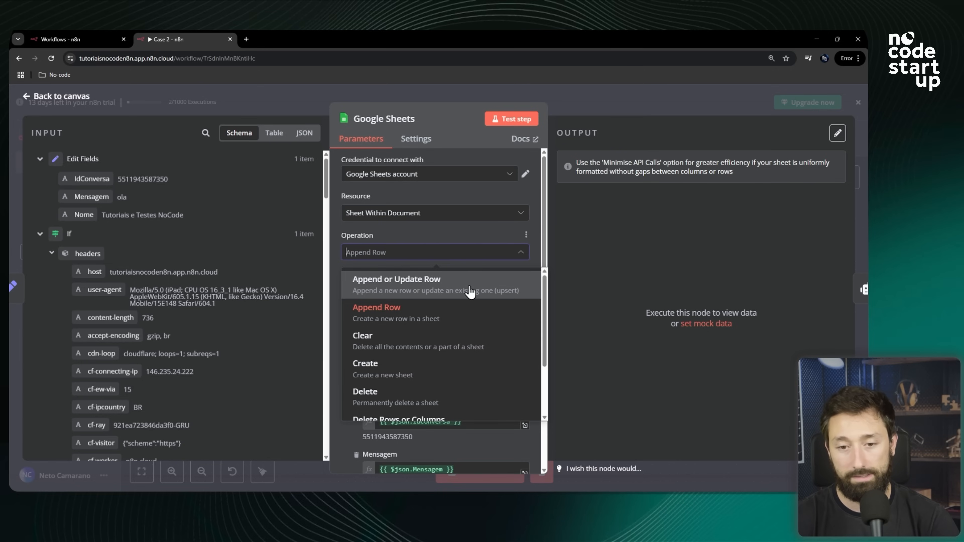
{"action": "left_click", "coordinate": [432, 291]}
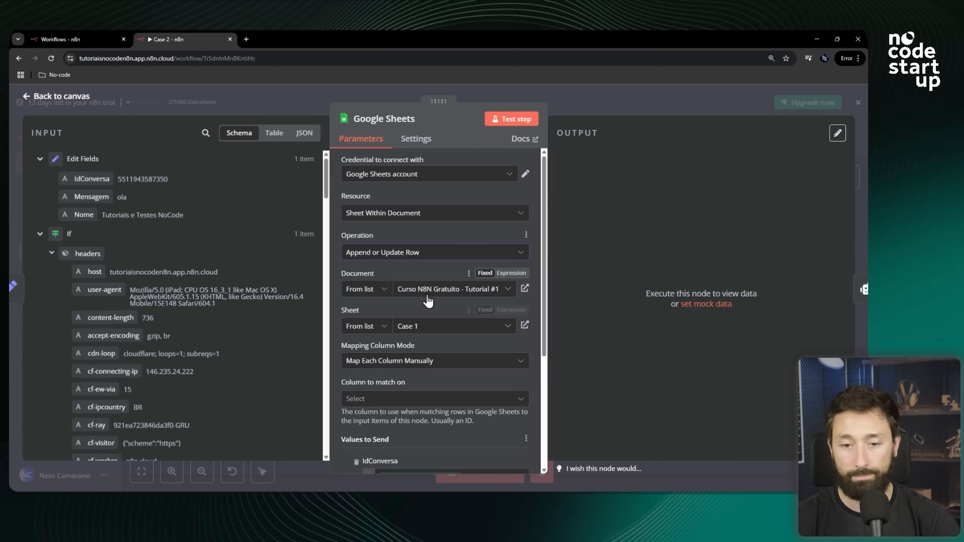
Set the Google Sheets node's sheet to Case 2.
{"action": "scroll", "coordinate": [418, 294], "scroll_direction": "down", "scroll_amount": 1}
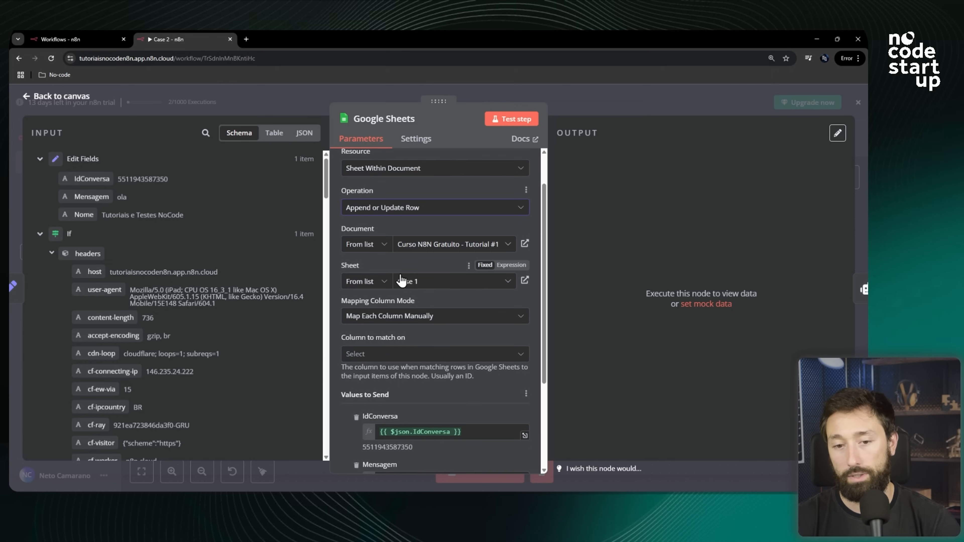
{"action": "left_click", "coordinate": [427, 282]}
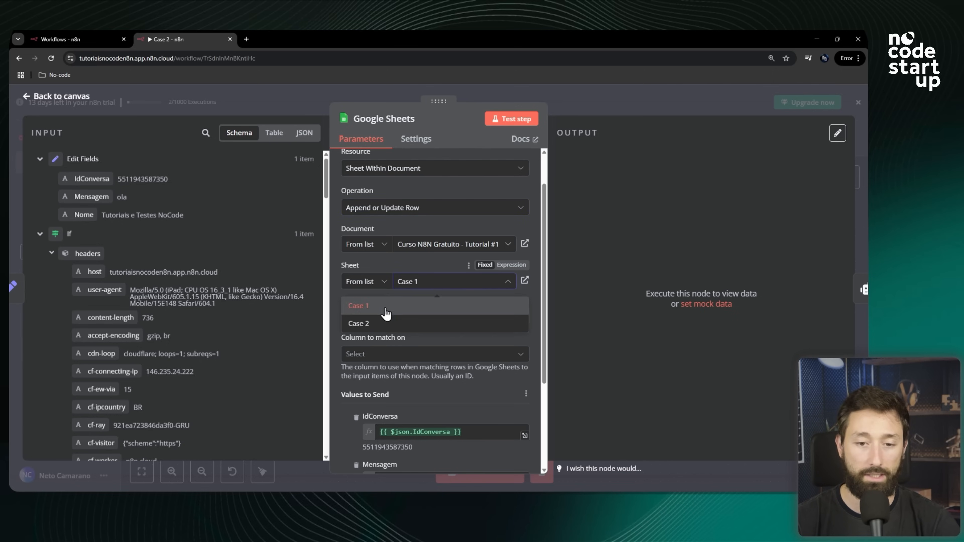
{"action": "left_click", "coordinate": [378, 324]}
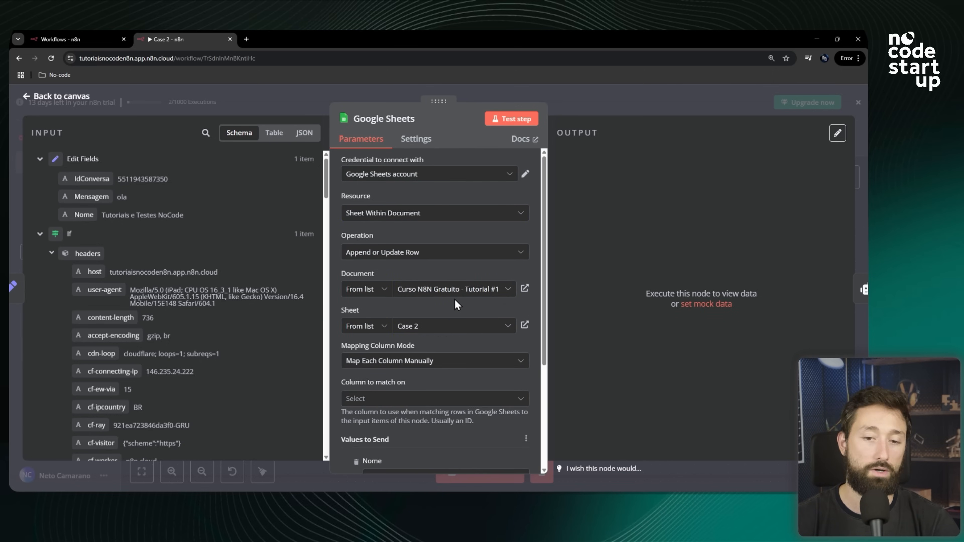
Switch to the Curso N8N Gratuito - Tutorial #1 spreadsheet and open its Case 2 sheet.
{"action": "key", "text": "alt+Tab"}
{"action": "left_click", "coordinate": [87, 150]}
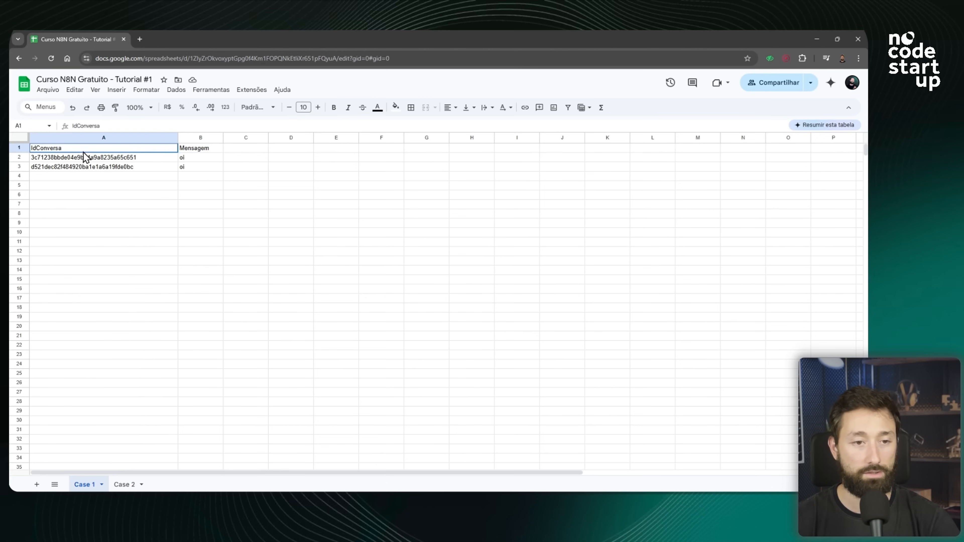
{"action": "left_click", "coordinate": [191, 149]}
{"action": "left_click", "coordinate": [127, 484]}
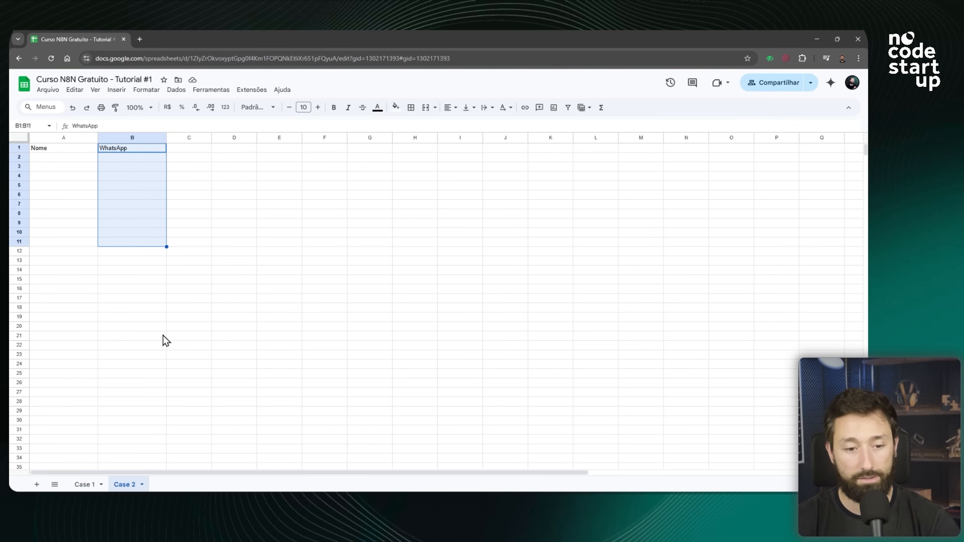
Compare with the Case 2 sheet's header row, then set the Google Sheets node's column to match on to WhatsApp.
{"action": "left_click", "coordinate": [69, 164]}
{"action": "left_click", "coordinate": [57, 151]}
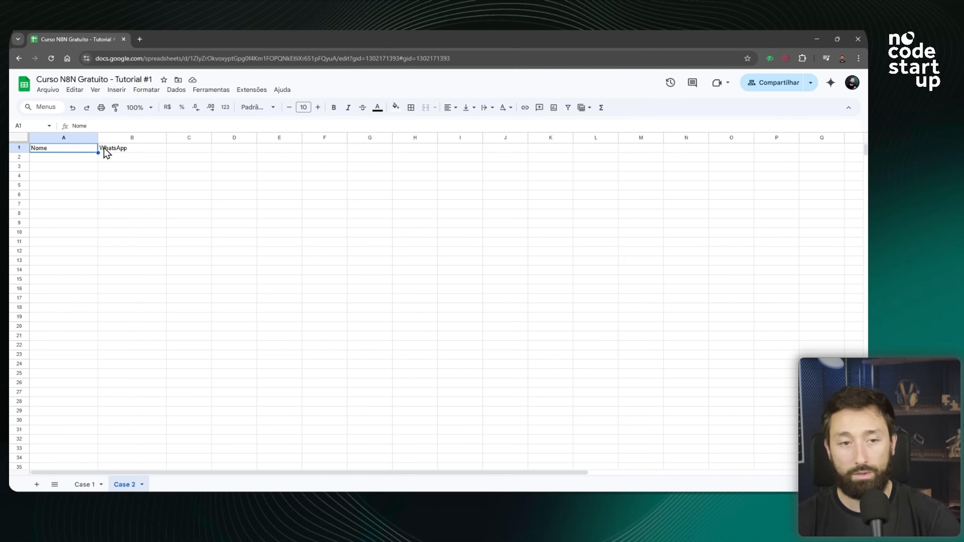
{"action": "left_click_drag", "start_coordinate": [54, 161], "coordinate": [152, 160]}
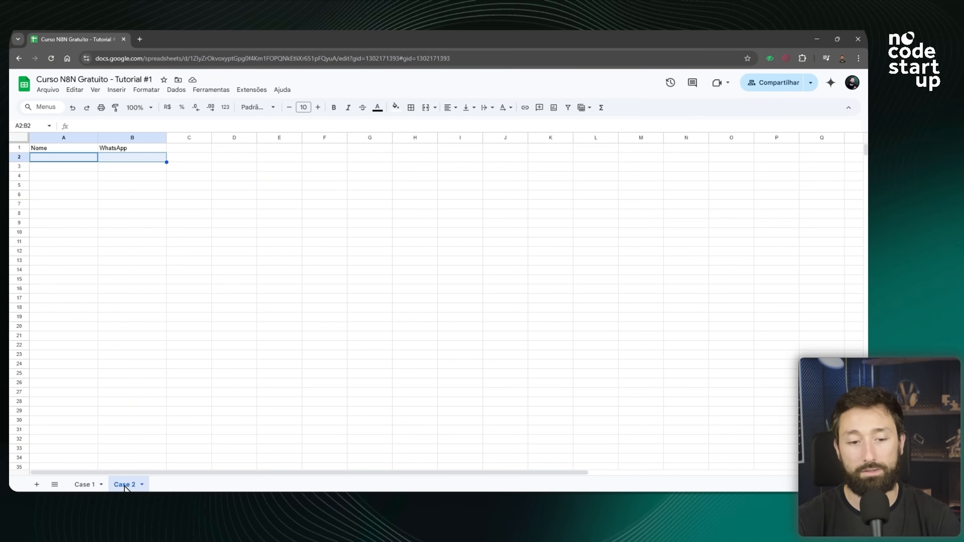
{"action": "key", "text": "alt+Tab"}
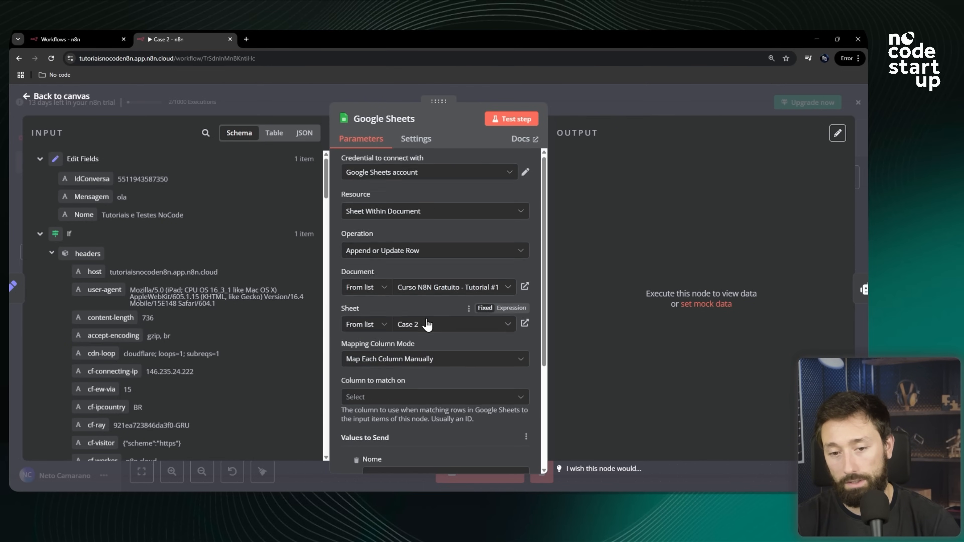
{"action": "scroll", "coordinate": [431, 330], "scroll_direction": "down", "scroll_amount": 3}
{"action": "scroll", "coordinate": [418, 259], "scroll_direction": "up", "scroll_amount": 1}
{"action": "scroll", "coordinate": [403, 258], "scroll_direction": "down", "scroll_amount": 1}
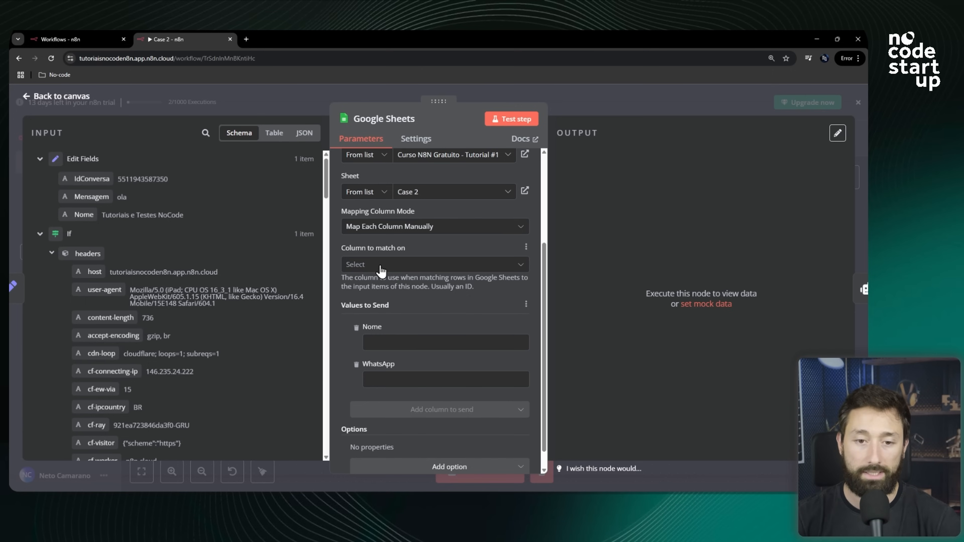
{"action": "left_click", "coordinate": [381, 265]}
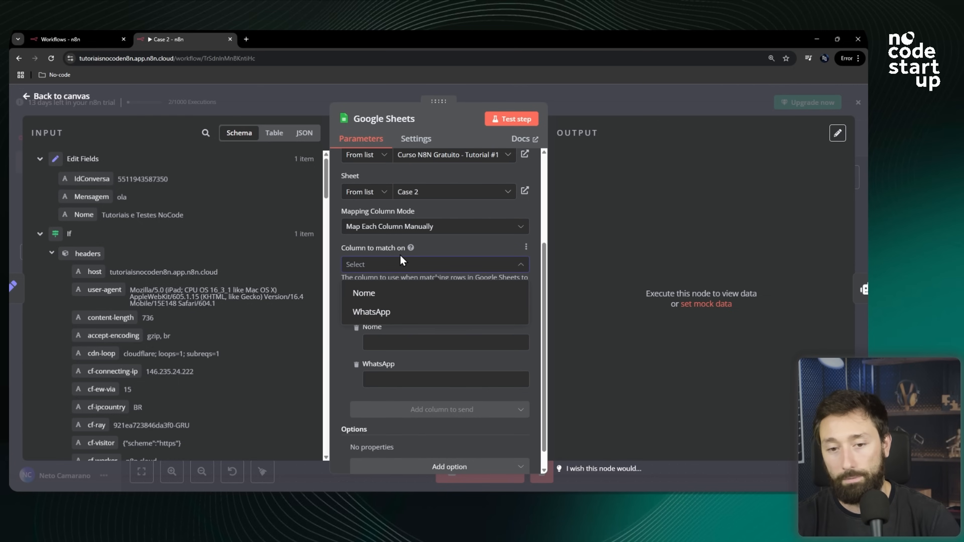
{"action": "left_click", "coordinate": [393, 320]}
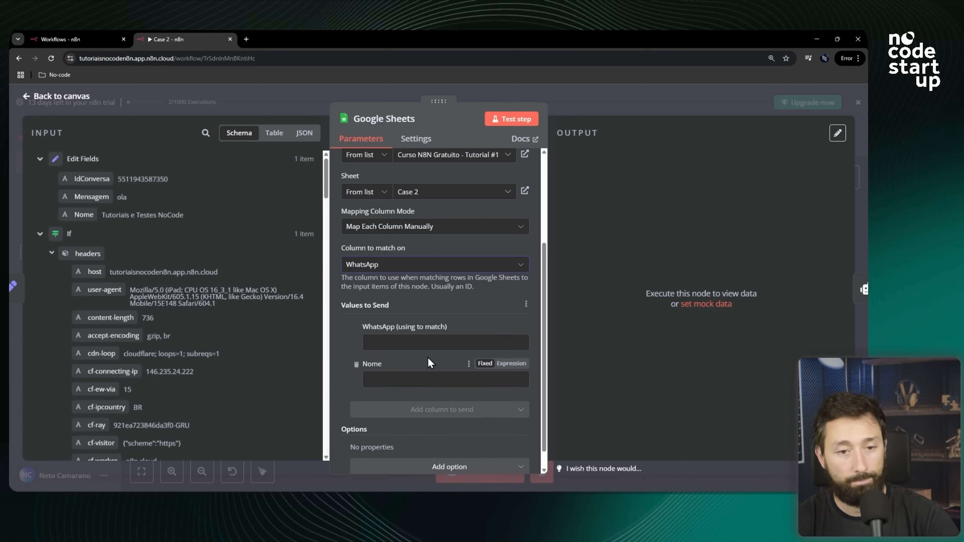
Map the WhatsApp column to the Edit Fields IdConversa value and the Nome column to the Nome value.
{"action": "scroll", "coordinate": [417, 364], "scroll_direction": "down", "scroll_amount": 1}
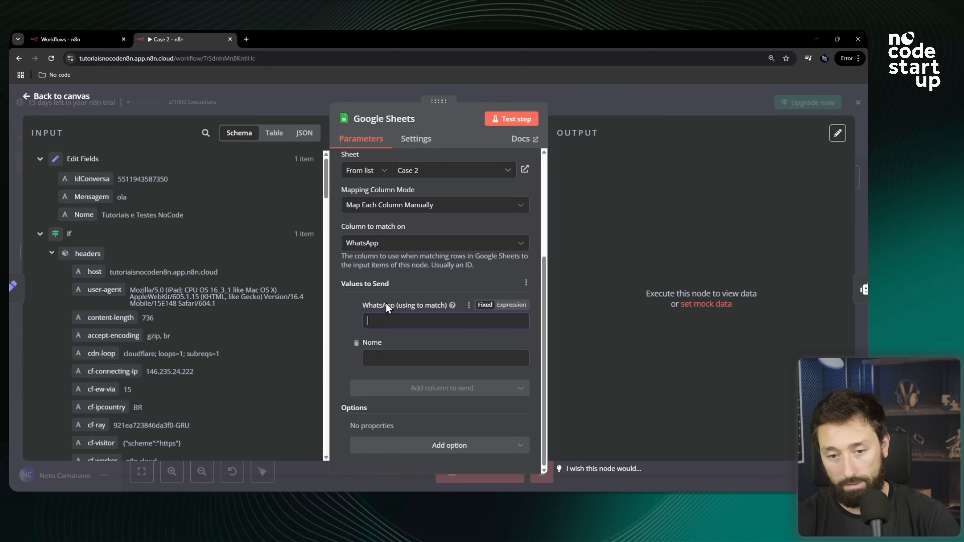
{"action": "left_click_drag", "start_coordinate": [88, 178], "coordinate": [386, 321]}
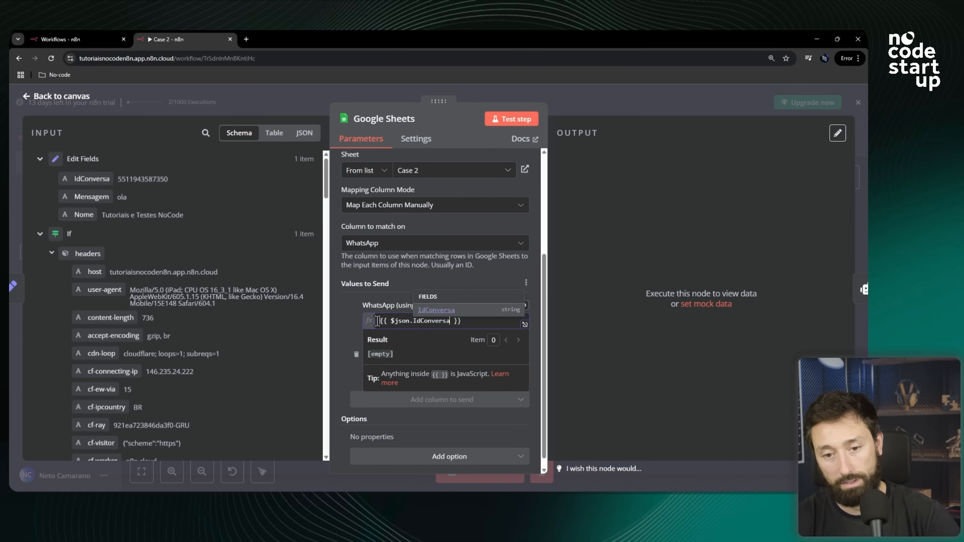
{"action": "left_click", "coordinate": [349, 324]}
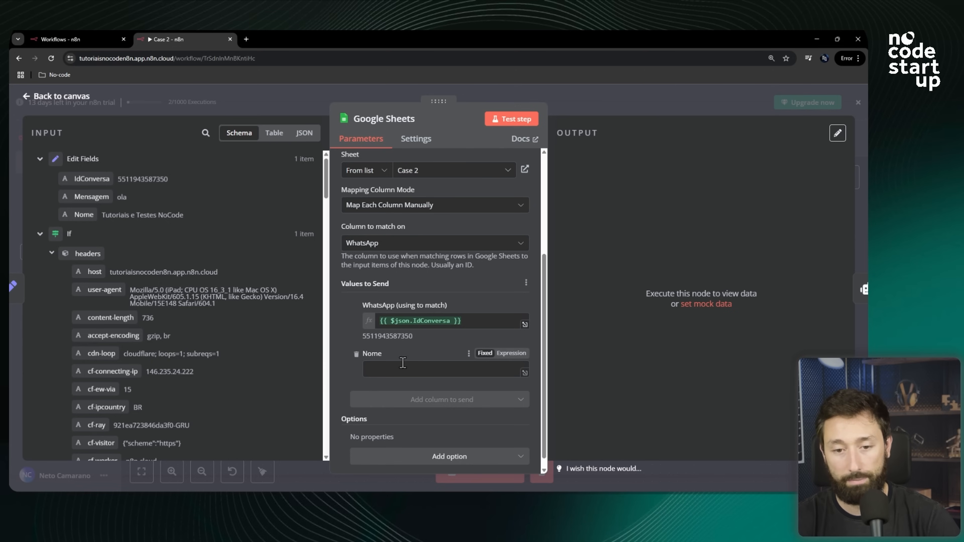
{"action": "left_click_drag", "start_coordinate": [79, 211], "coordinate": [399, 368]}
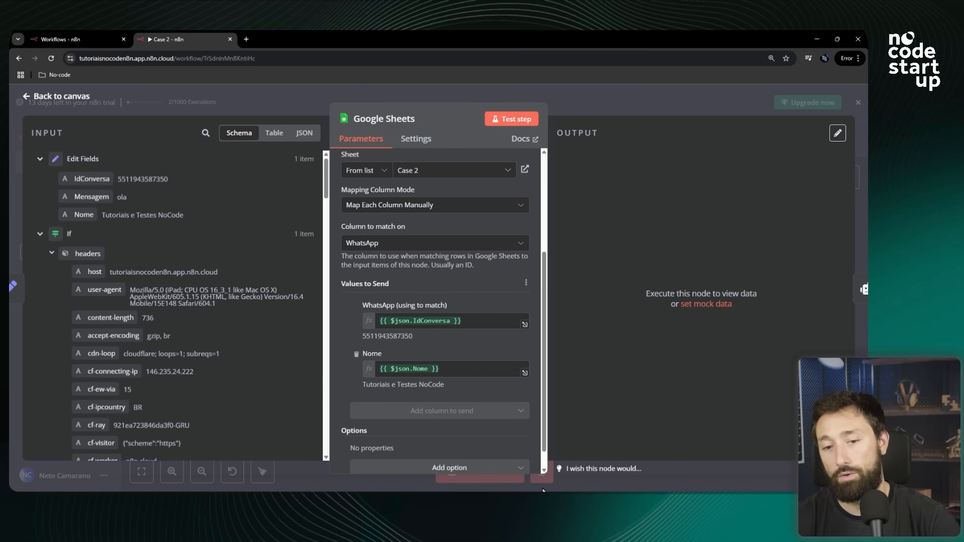
Test the Google Sheets node and check the written row in the Case 2 sheet.
{"action": "scroll", "coordinate": [350, 329], "scroll_direction": "up", "scroll_amount": 5}
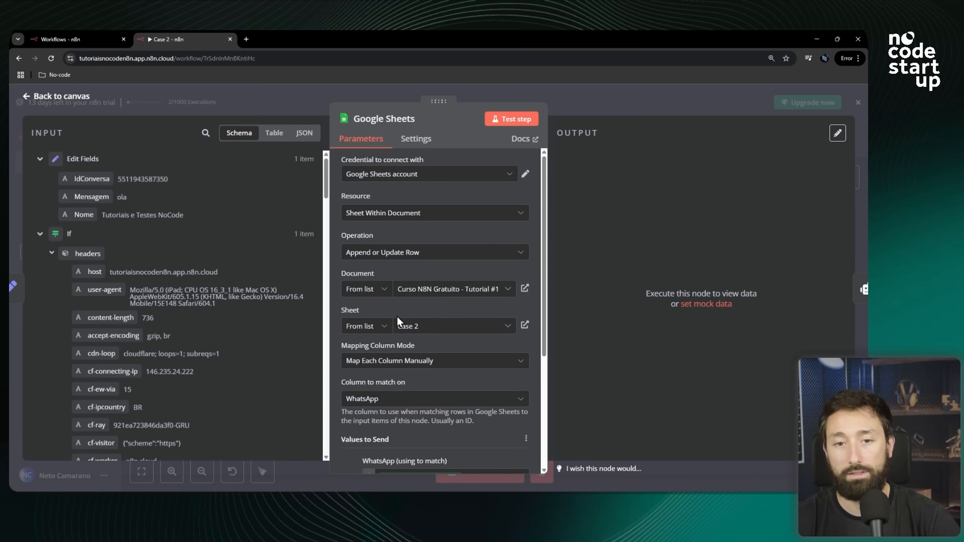
{"action": "left_click", "coordinate": [512, 120]}
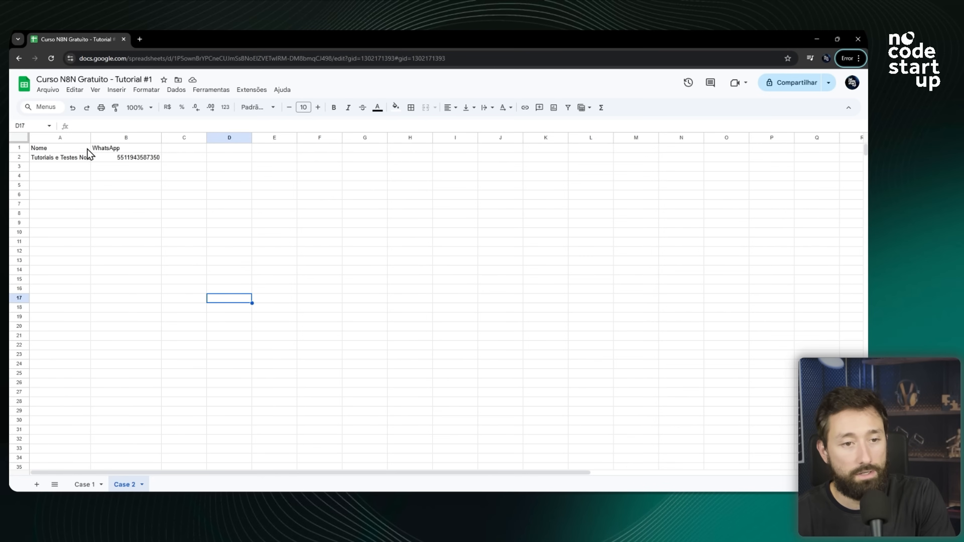
{"action": "left_click", "coordinate": [50, 157]}
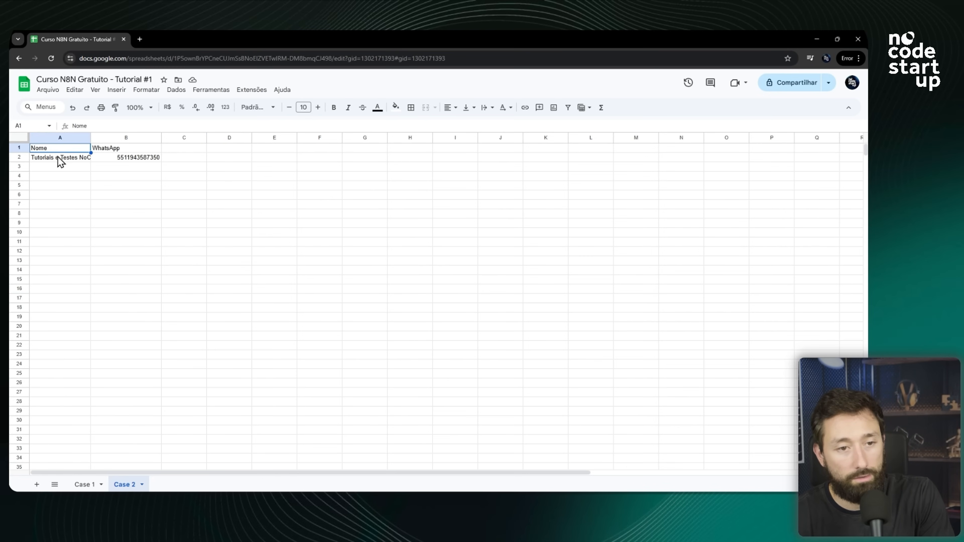
{"action": "left_click", "coordinate": [122, 156]}
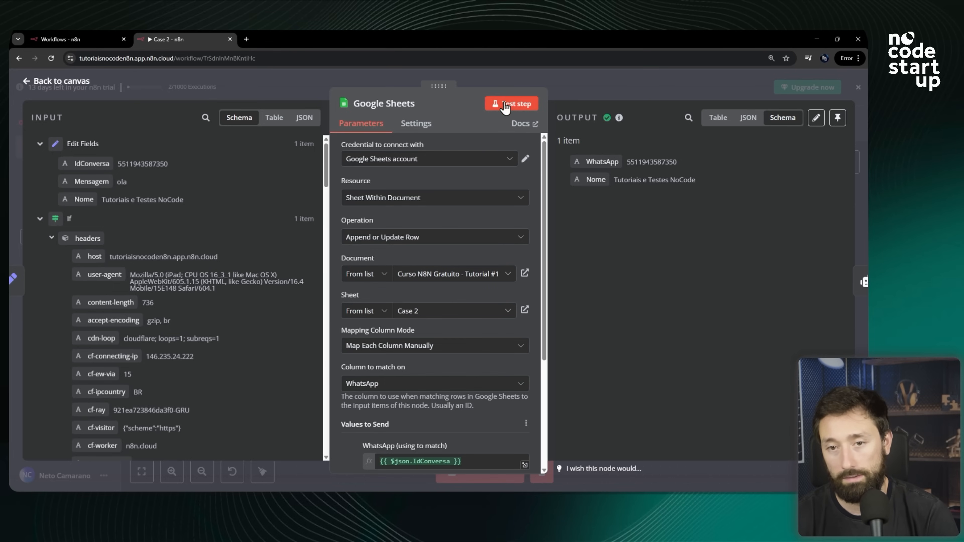
{"action": "left_click", "coordinate": [506, 106]}
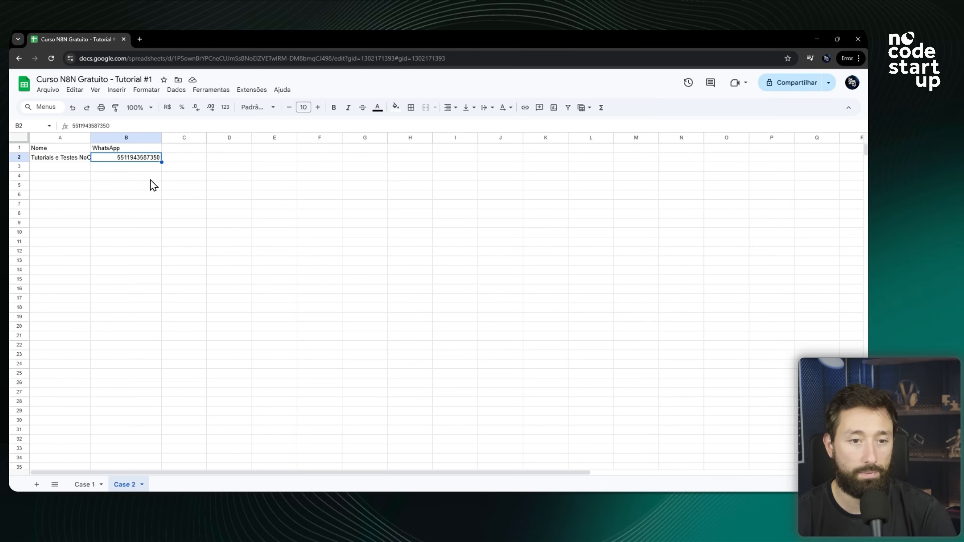
{"action": "left_click", "coordinate": [152, 180]}
{"action": "left_click_drag", "start_coordinate": [72, 159], "coordinate": [129, 177]}
{"action": "left_click", "coordinate": [118, 157]}
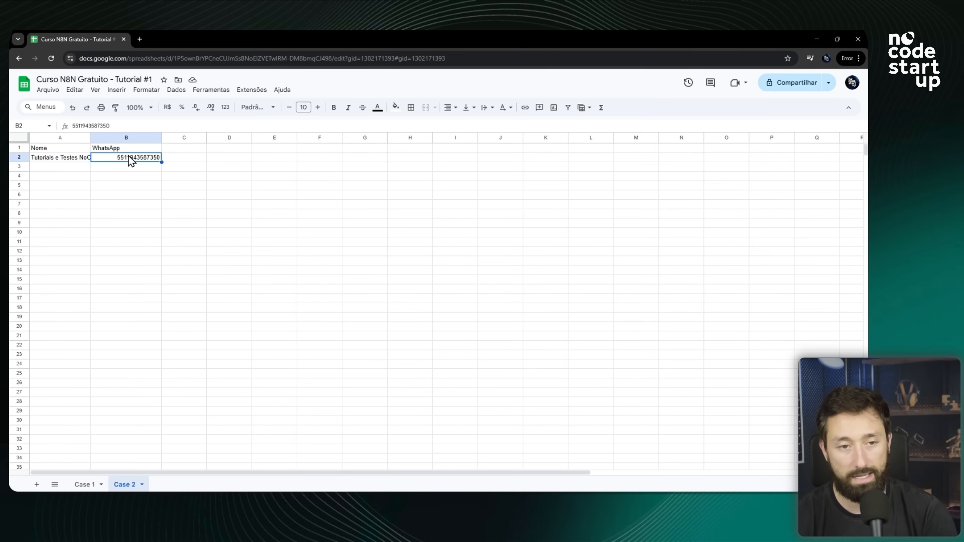
{"action": "double_click", "coordinate": [129, 159]}
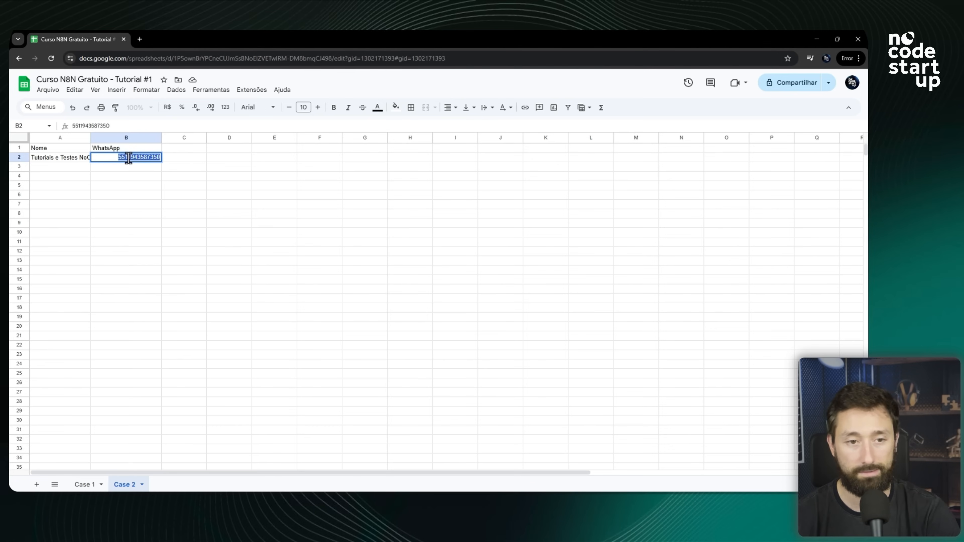
{"action": "left_click", "coordinate": [294, 188]}
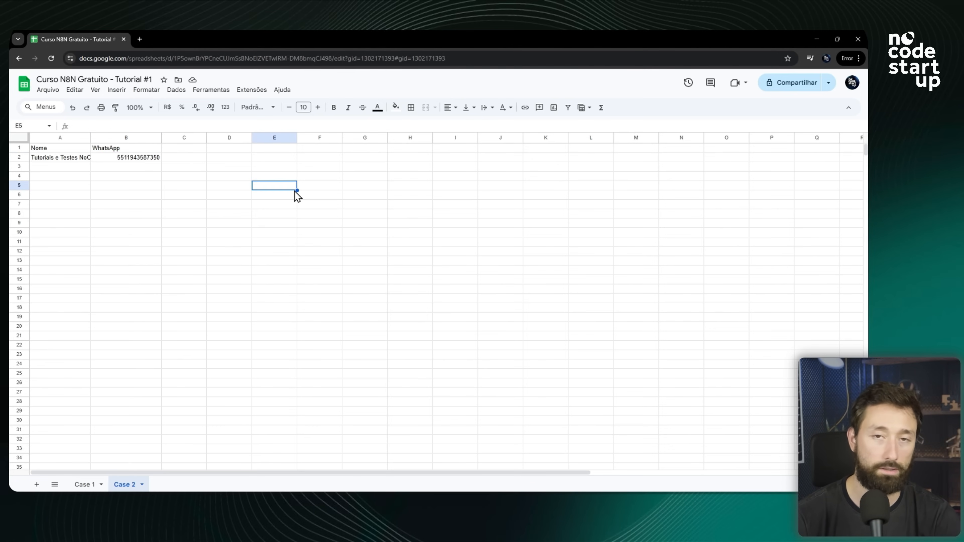
{"action": "key", "text": "alt+Tab"}
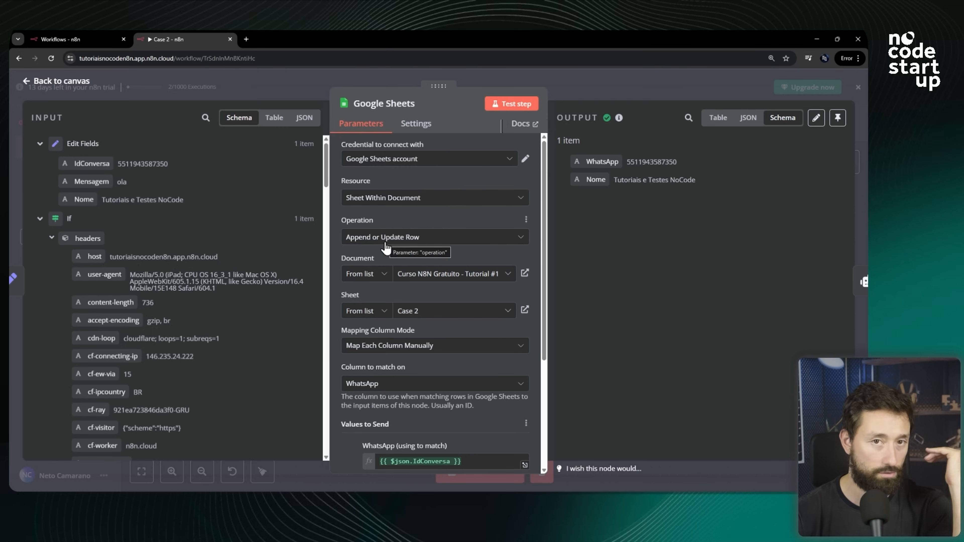
Review the Google Sheets node settings, return to the canvas and examine the workflow's node chain.
{"action": "scroll", "coordinate": [471, 277], "scroll_direction": "down", "scroll_amount": 4}
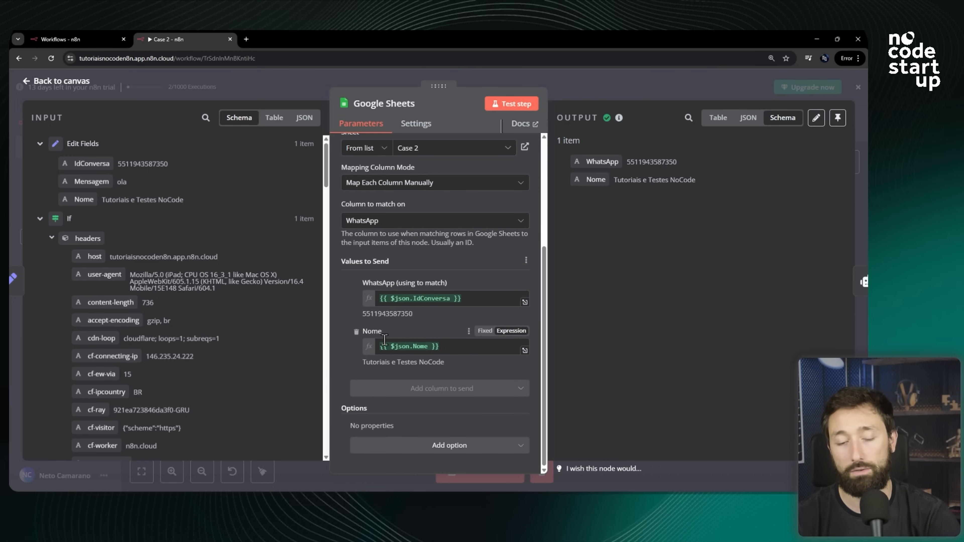
{"action": "scroll", "coordinate": [461, 295], "scroll_direction": "up", "scroll_amount": 2}
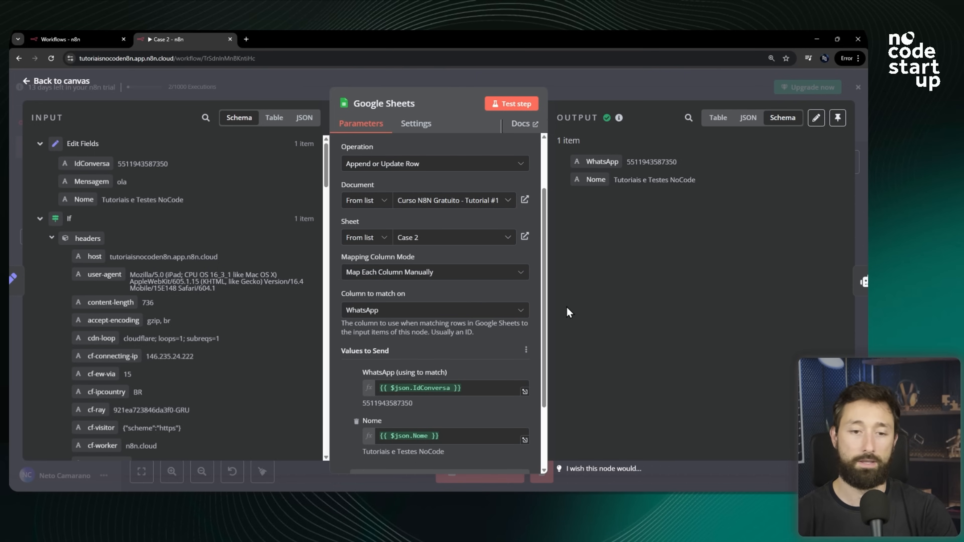
{"action": "left_click", "coordinate": [608, 92]}
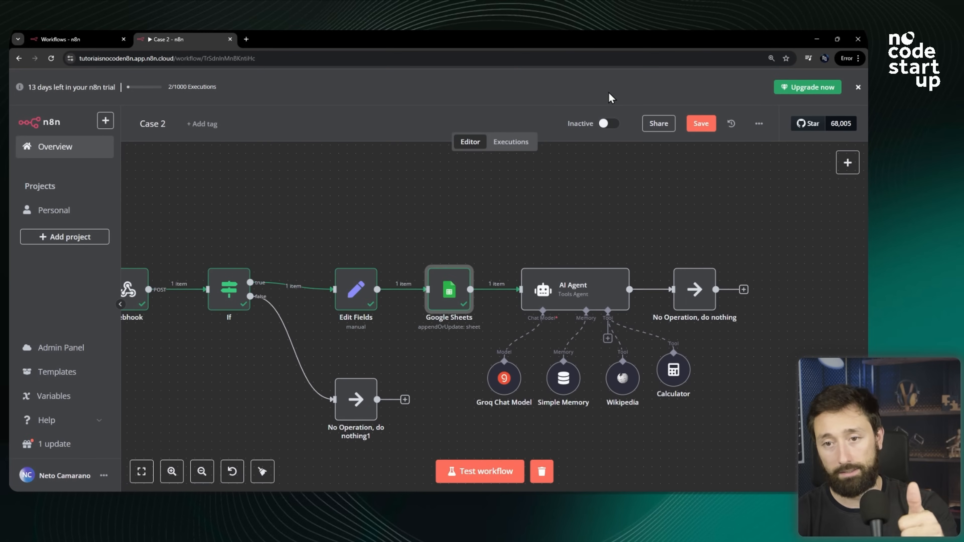
{"action": "scroll", "coordinate": [468, 226], "scroll_direction": "down", "scroll_amount": 3}
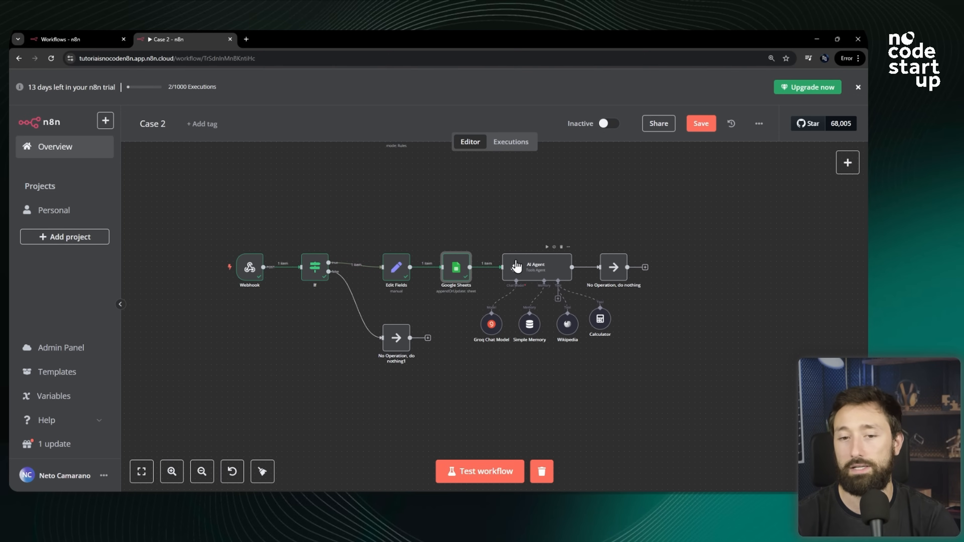
{"action": "scroll", "coordinate": [512, 247], "scroll_direction": "up", "scroll_amount": 3}
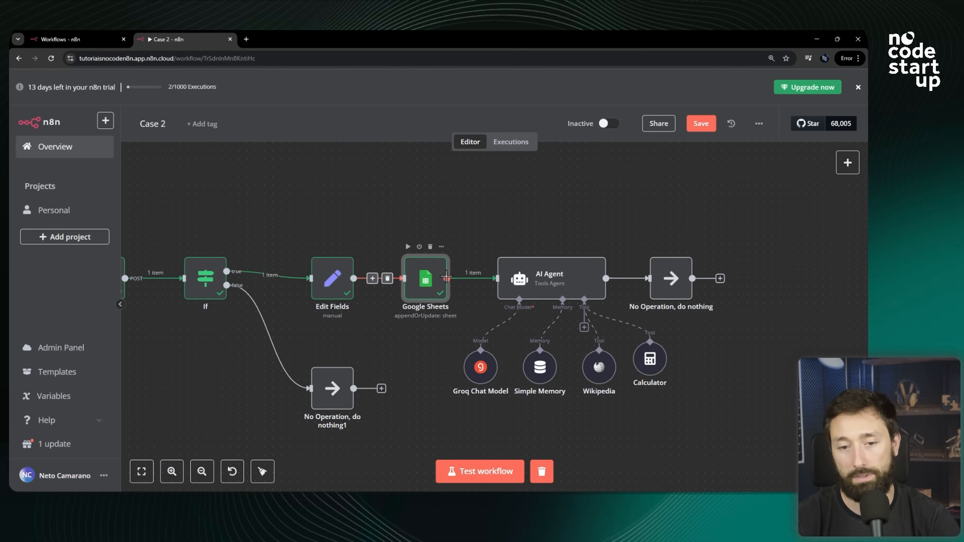
{"action": "scroll", "coordinate": [428, 275], "scroll_direction": "up", "scroll_amount": 2}
{"action": "scroll", "coordinate": [356, 245], "scroll_direction": "down", "scroll_amount": 2}
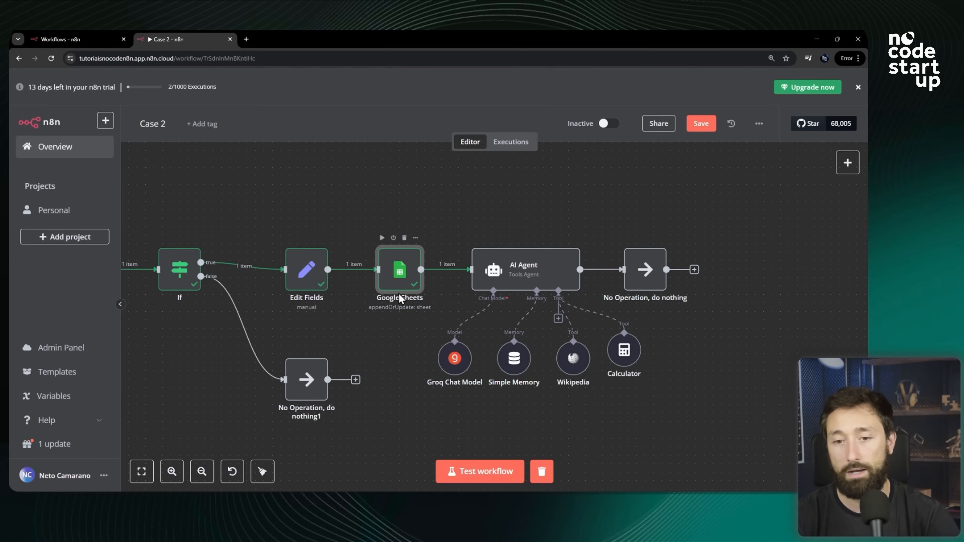
{"action": "scroll", "coordinate": [609, 315], "scroll_direction": "up", "scroll_amount": 2}
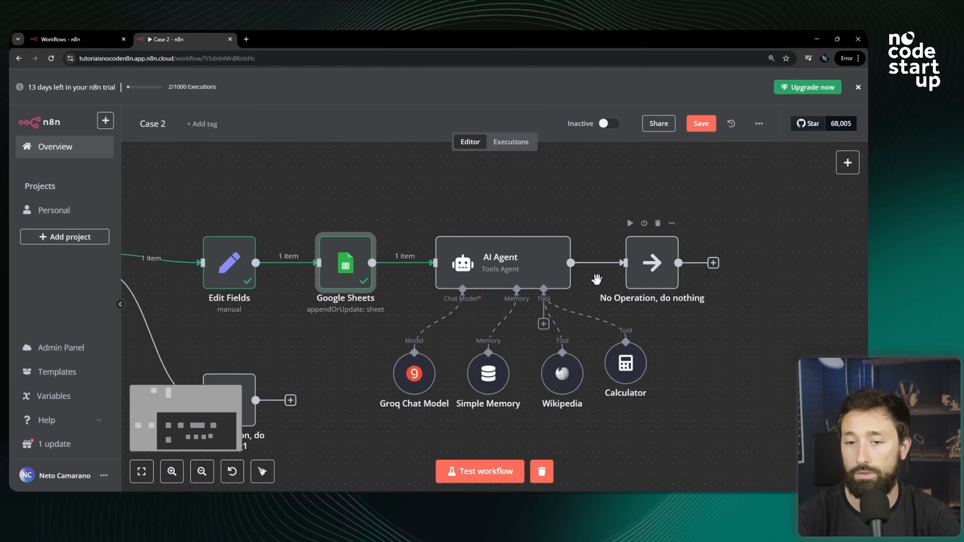
{"action": "scroll", "coordinate": [553, 285], "scroll_direction": "down", "scroll_amount": 3}
{"action": "scroll", "coordinate": [646, 285], "scroll_direction": "up", "scroll_amount": 3}
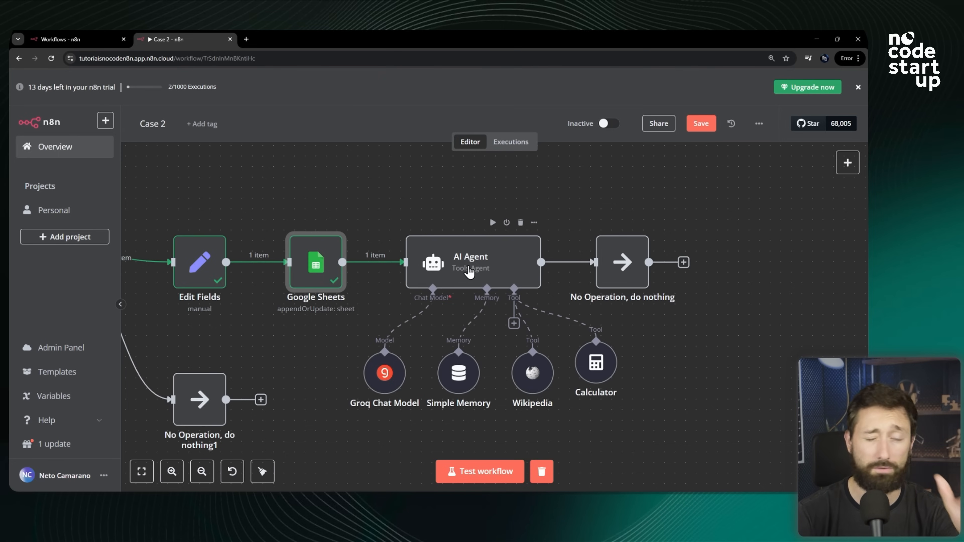
{"action": "scroll", "coordinate": [472, 268], "scroll_direction": "down", "scroll_amount": 2}
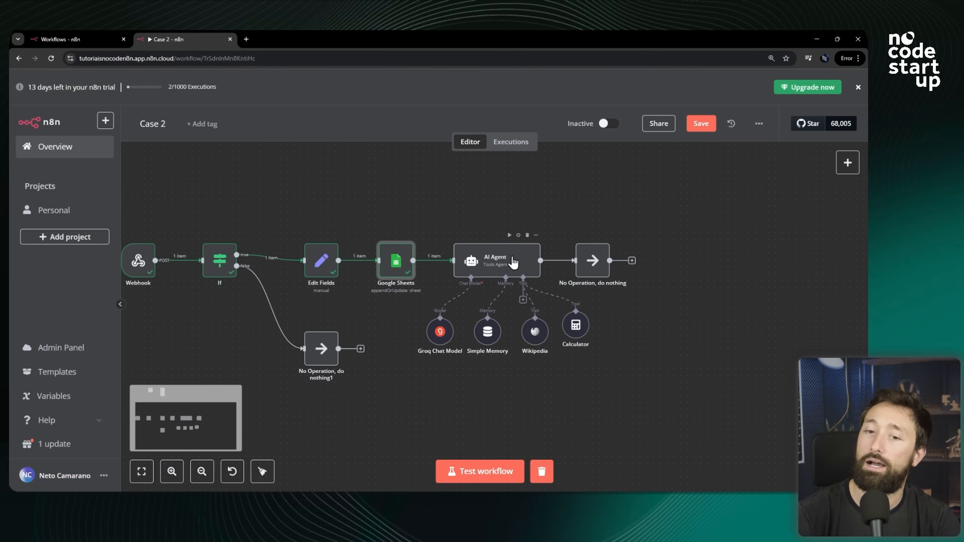
{"action": "scroll", "coordinate": [344, 247], "scroll_direction": "up", "scroll_amount": 4}
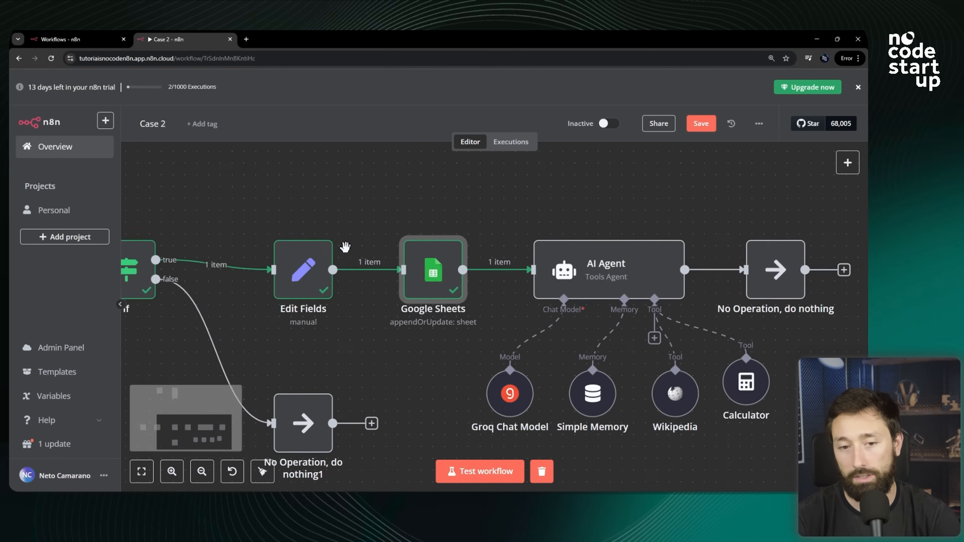
{"action": "scroll", "coordinate": [230, 269], "scroll_direction": "up", "scroll_amount": 2}
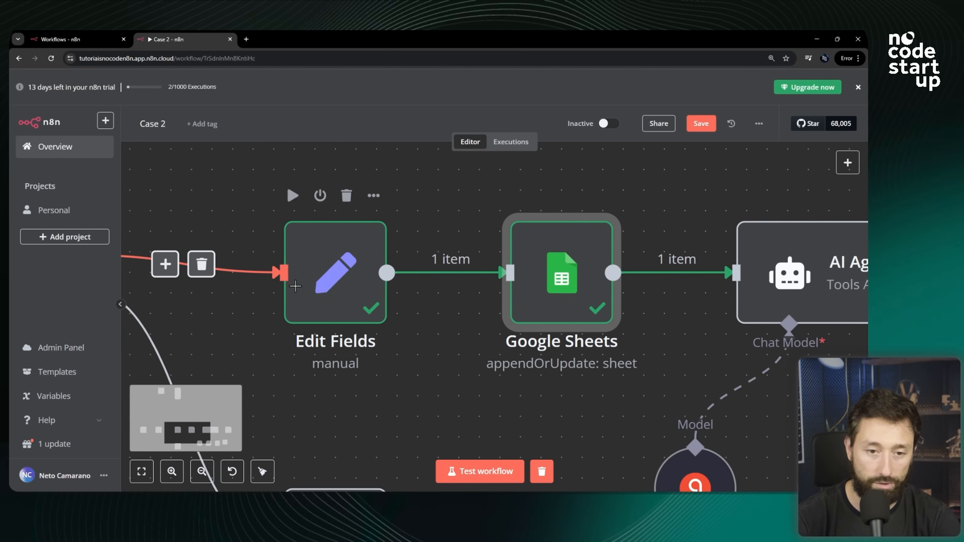
{"action": "scroll", "coordinate": [383, 279], "scroll_direction": "down", "scroll_amount": 4}
{"action": "scroll", "coordinate": [279, 273], "scroll_direction": "down", "scroll_amount": 2}
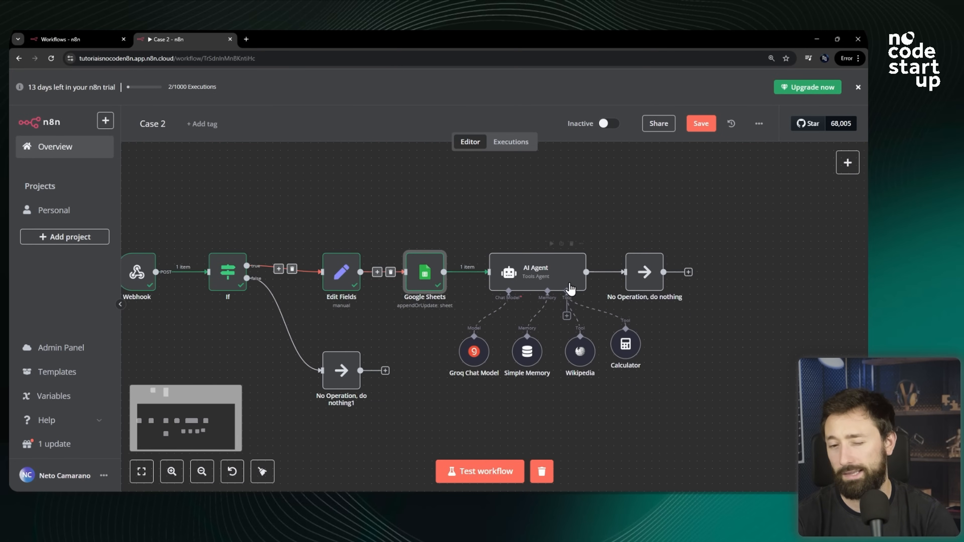
{"action": "scroll", "coordinate": [554, 283], "scroll_direction": "up", "scroll_amount": 2}
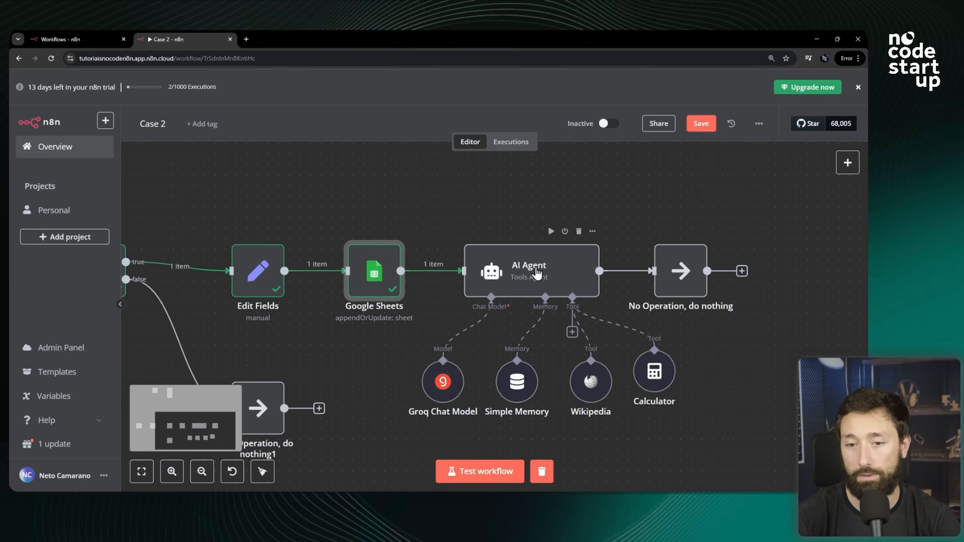
Open the AI Agent node and examine its prompt expression referencing the Edit Fields Mensagem.
{"action": "double_click", "coordinate": [537, 273]}
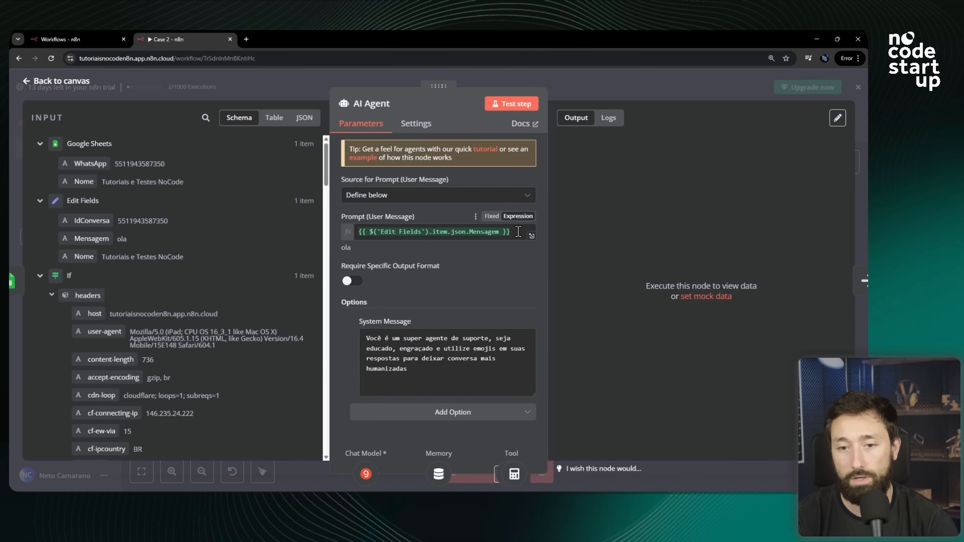
{"action": "left_click_drag", "start_coordinate": [518, 232], "coordinate": [359, 236]}
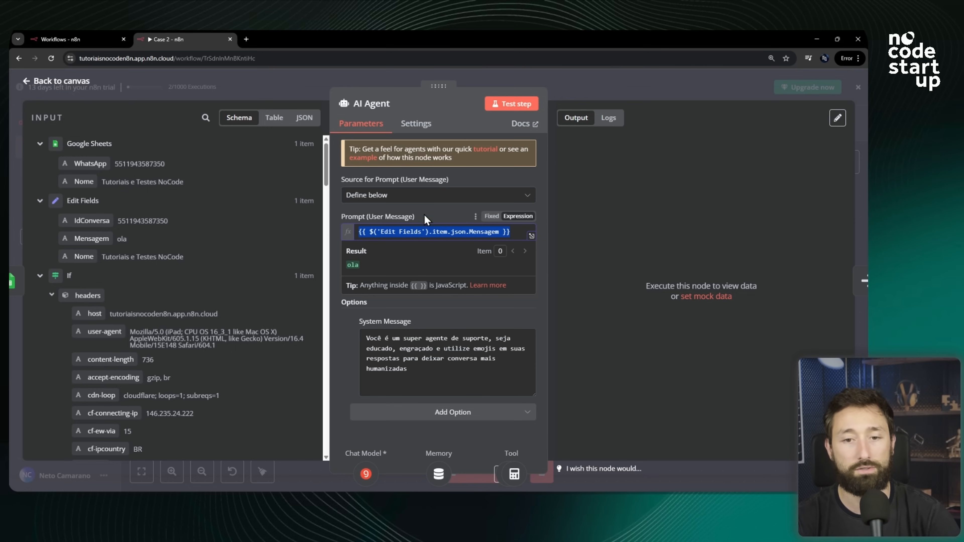
{"action": "left_click", "coordinate": [435, 212]}
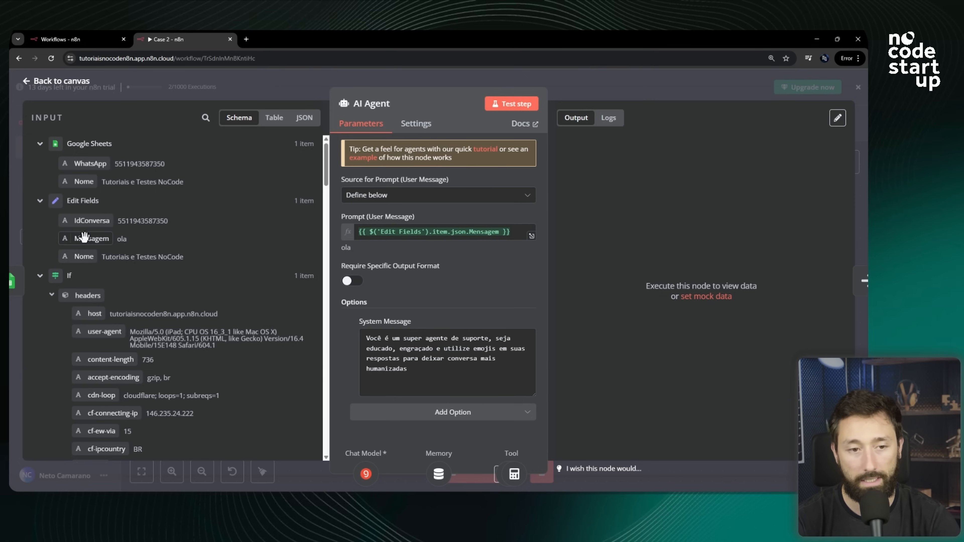
Open the Simple Memory node and examine its session key expression referencing the Edit Fields IdConversa.
{"action": "left_click", "coordinate": [588, 96]}
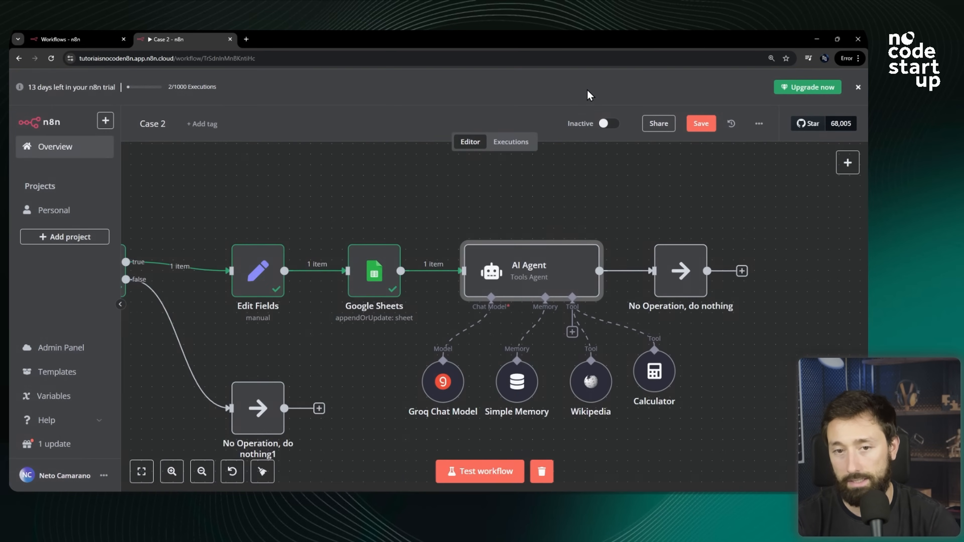
{"action": "scroll", "coordinate": [505, 367], "scroll_direction": "down", "scroll_amount": 3}
{"action": "scroll", "coordinate": [505, 367], "scroll_direction": "up", "scroll_amount": 4}
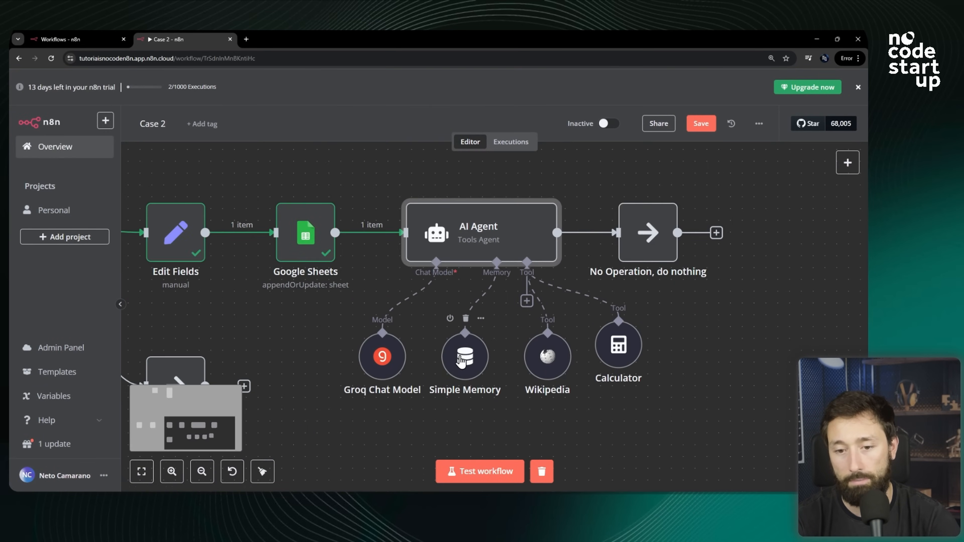
{"action": "double_click", "coordinate": [459, 351]}
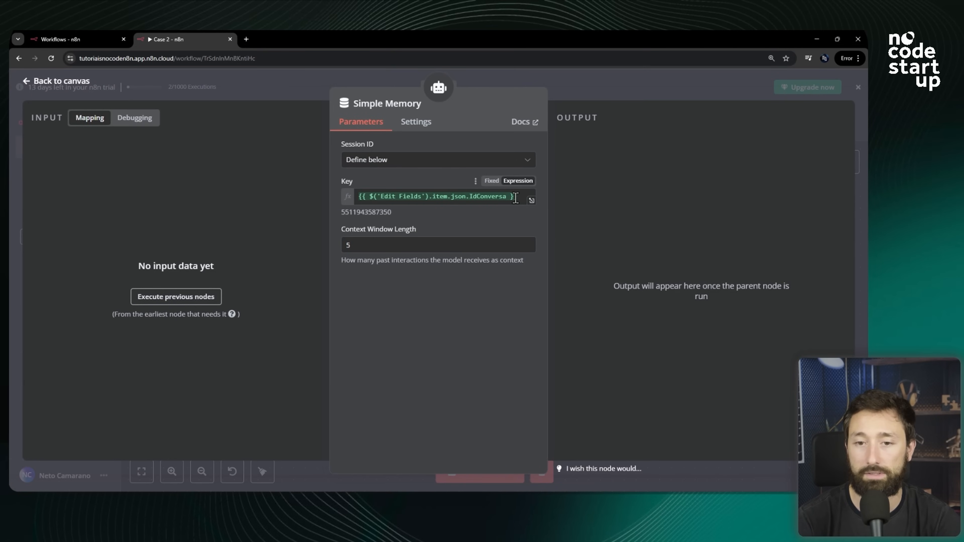
{"action": "left_click_drag", "start_coordinate": [517, 196], "coordinate": [356, 196]}
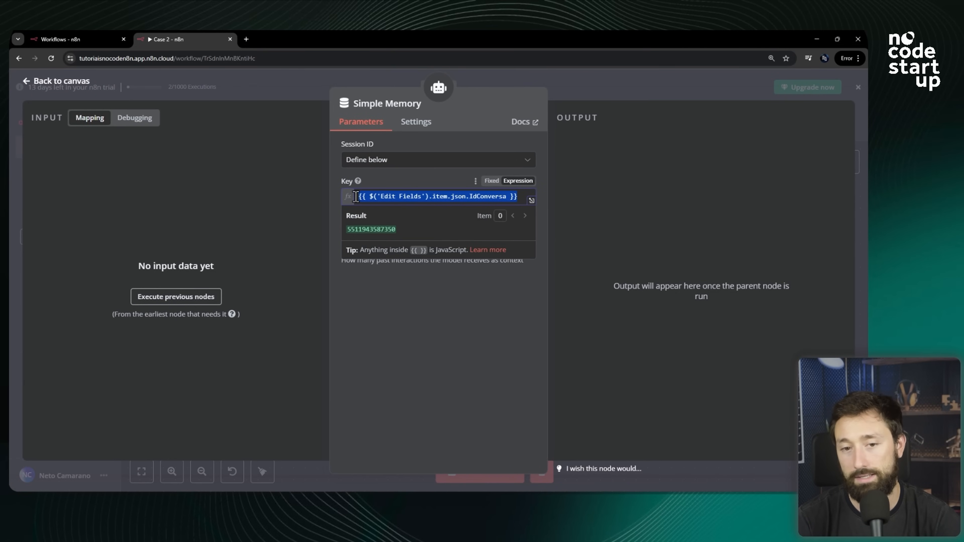
{"action": "left_click", "coordinate": [470, 196]}
{"action": "left_click_drag", "start_coordinate": [470, 196], "coordinate": [507, 198]}
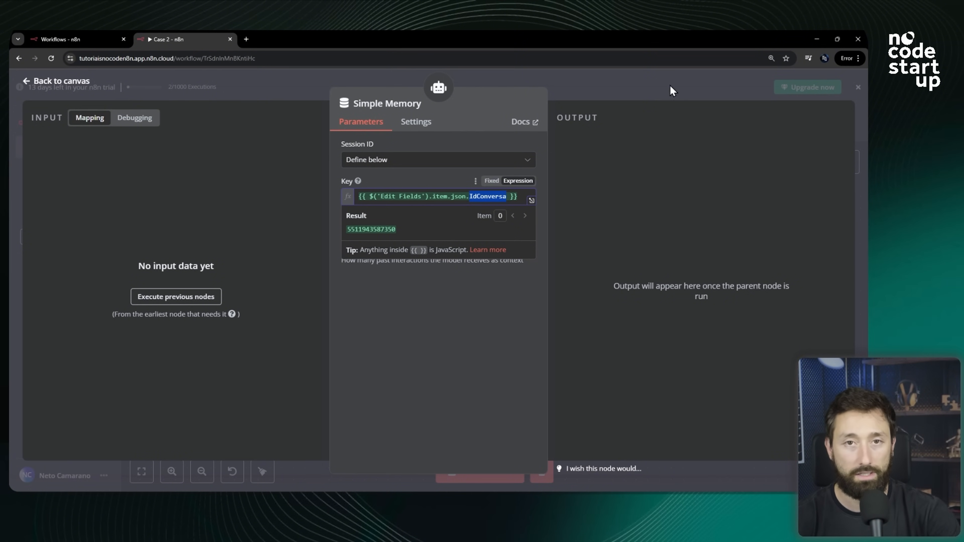
{"action": "left_click", "coordinate": [631, 96]}
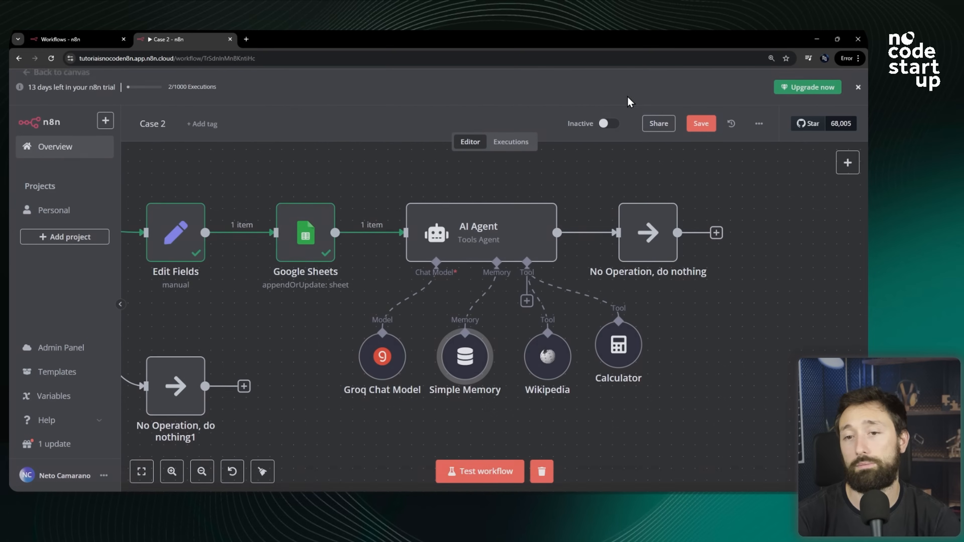
Execute the AI Agent node on its own as a test step.
{"action": "scroll", "coordinate": [339, 264], "scroll_direction": "up", "scroll_amount": 1}
{"action": "scroll", "coordinate": [335, 259], "scroll_direction": "up", "scroll_amount": 1}
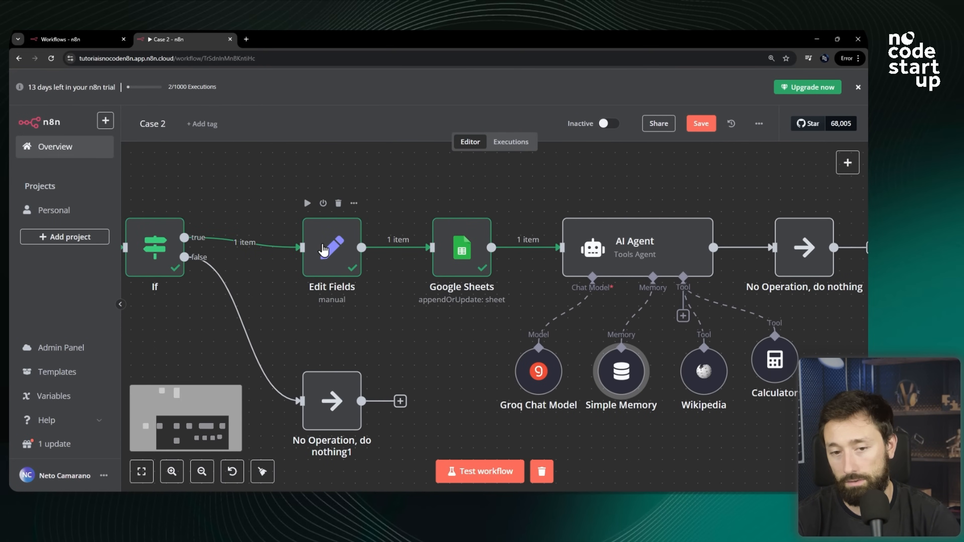
{"action": "scroll", "coordinate": [330, 258], "scroll_direction": "down", "scroll_amount": 2}
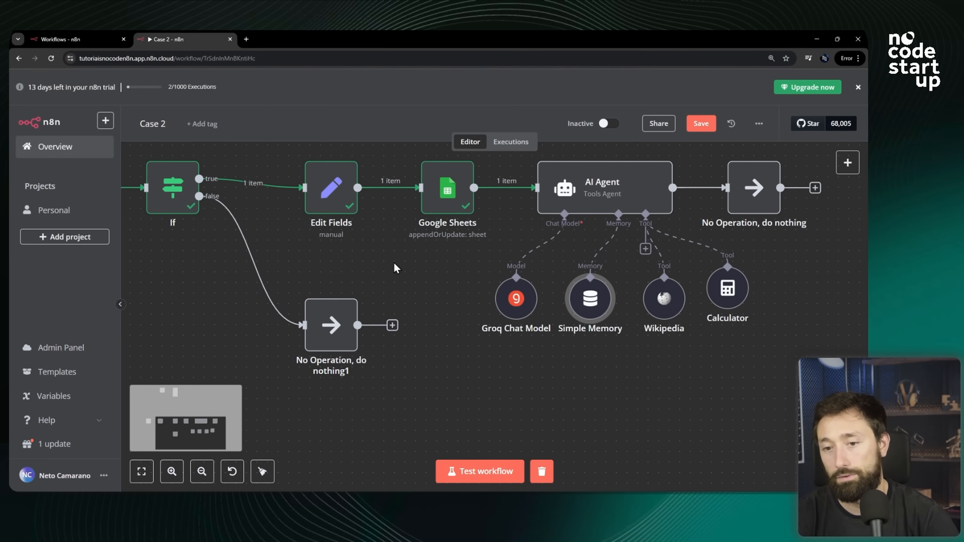
{"action": "scroll", "coordinate": [410, 277], "scroll_direction": "up", "scroll_amount": 1}
{"action": "left_click", "coordinate": [425, 303]}
{"action": "scroll", "coordinate": [425, 304], "scroll_direction": "down", "scroll_amount": 3}
{"action": "scroll", "coordinate": [618, 299], "scroll_direction": "up", "scroll_amount": 2}
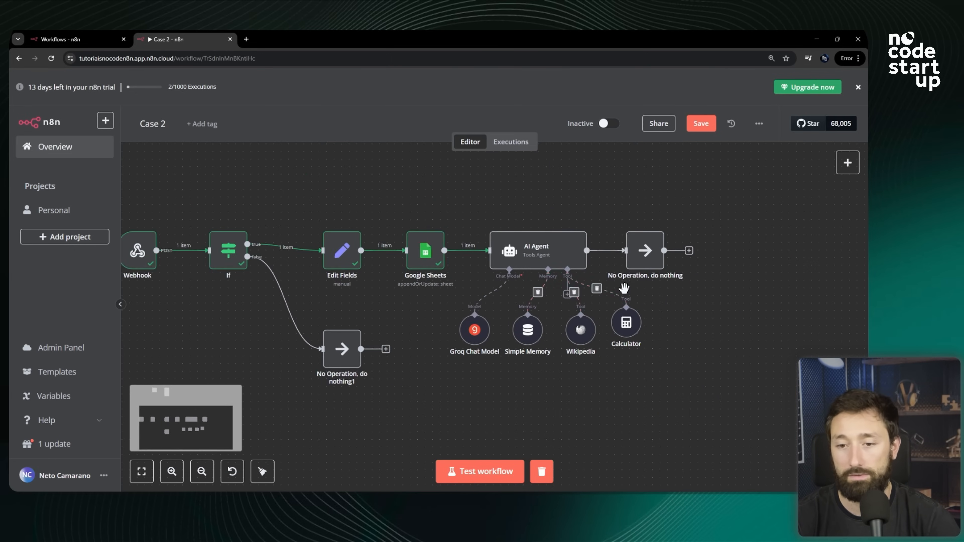
{"action": "scroll", "coordinate": [539, 288], "scroll_direction": "down", "scroll_amount": 2}
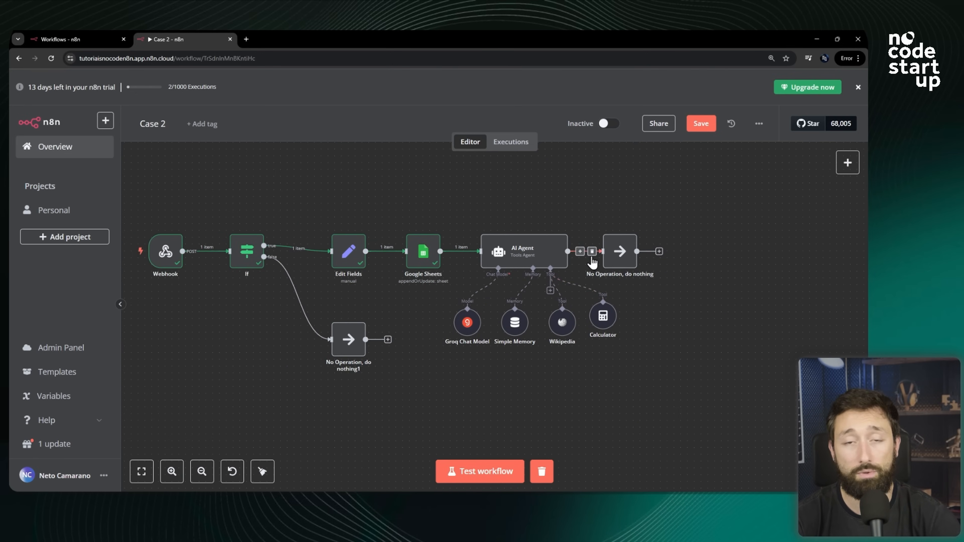
{"action": "scroll", "coordinate": [623, 266], "scroll_direction": "up", "scroll_amount": 1}
{"action": "scroll", "coordinate": [408, 233], "scroll_direction": "down", "scroll_amount": 2}
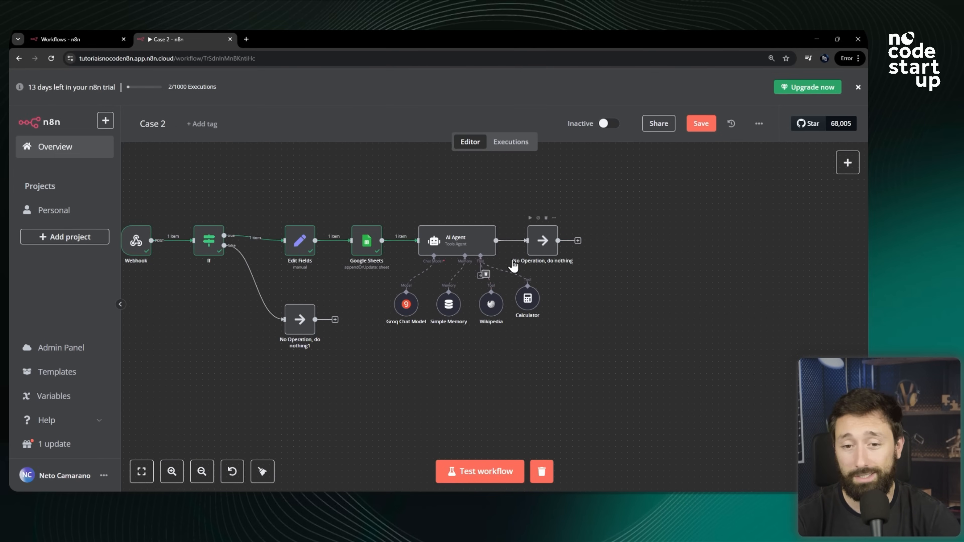
{"action": "scroll", "coordinate": [527, 247], "scroll_direction": "up", "scroll_amount": 1}
{"action": "scroll", "coordinate": [554, 324], "scroll_direction": "up", "scroll_amount": 4}
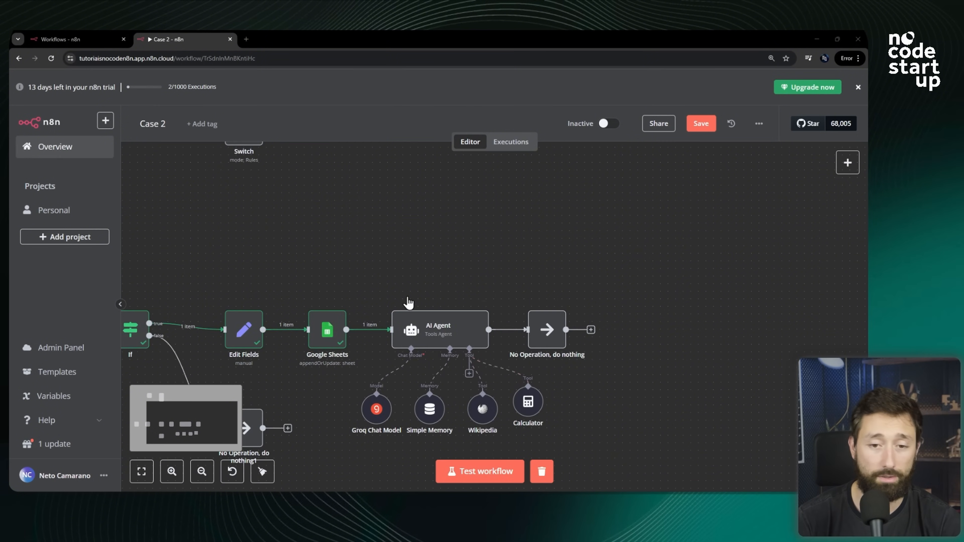
{"action": "scroll", "coordinate": [418, 330], "scroll_direction": "down", "scroll_amount": 3}
{"action": "scroll", "coordinate": [447, 346], "scroll_direction": "up", "scroll_amount": 3}
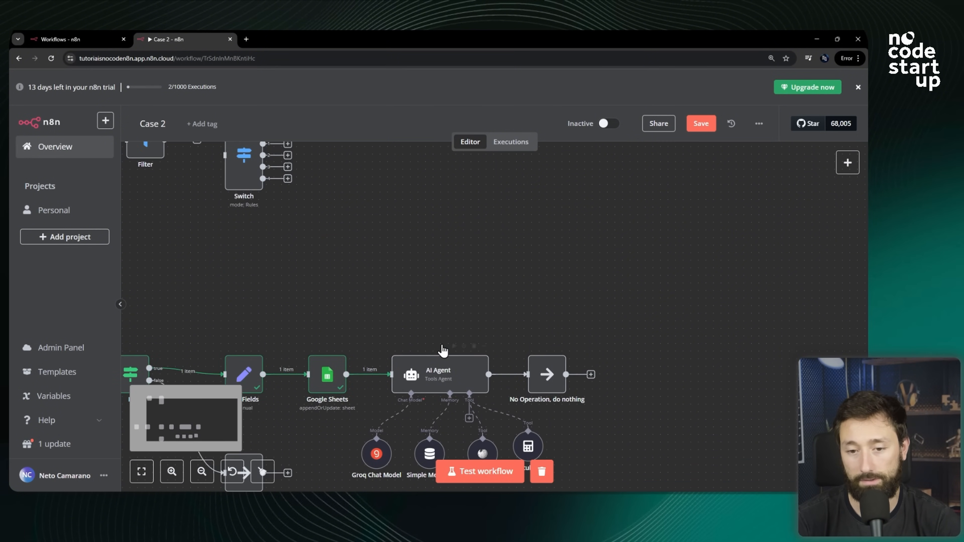
{"action": "scroll", "coordinate": [441, 349], "scroll_direction": "down", "scroll_amount": 3}
{"action": "scroll", "coordinate": [468, 200], "scroll_direction": "up", "scroll_amount": 1}
{"action": "left_click", "coordinate": [455, 240]}
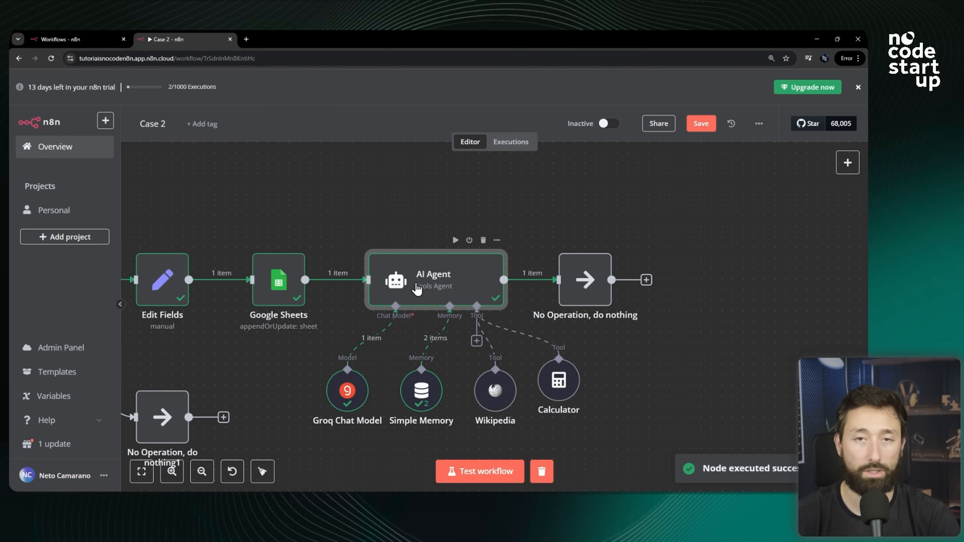
Open the AI Agent node and examine the reply text in its output.
{"action": "scroll", "coordinate": [508, 296], "scroll_direction": "down", "scroll_amount": 5}
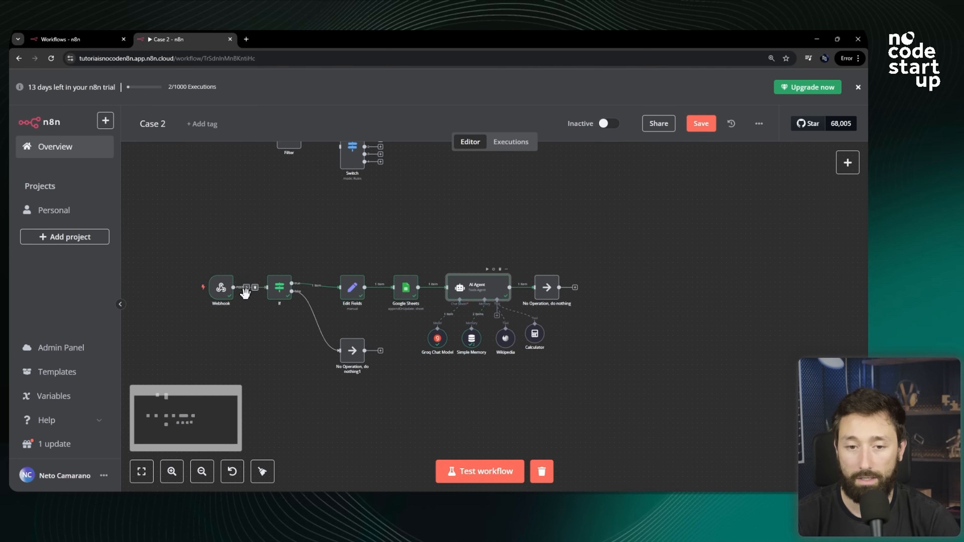
{"action": "scroll", "coordinate": [561, 317], "scroll_direction": "up", "scroll_amount": 3}
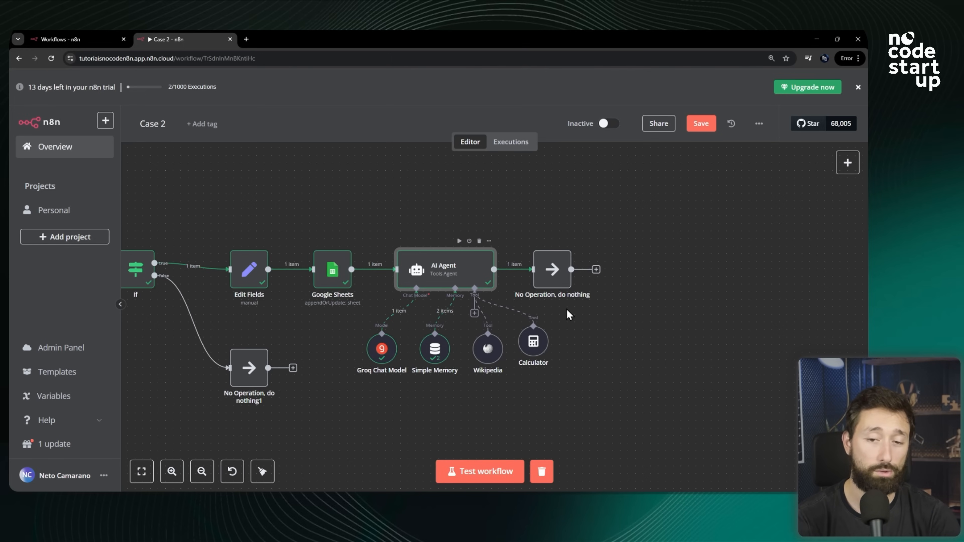
{"action": "scroll", "coordinate": [572, 273], "scroll_direction": "up", "scroll_amount": 2}
{"action": "double_click", "coordinate": [388, 274]}
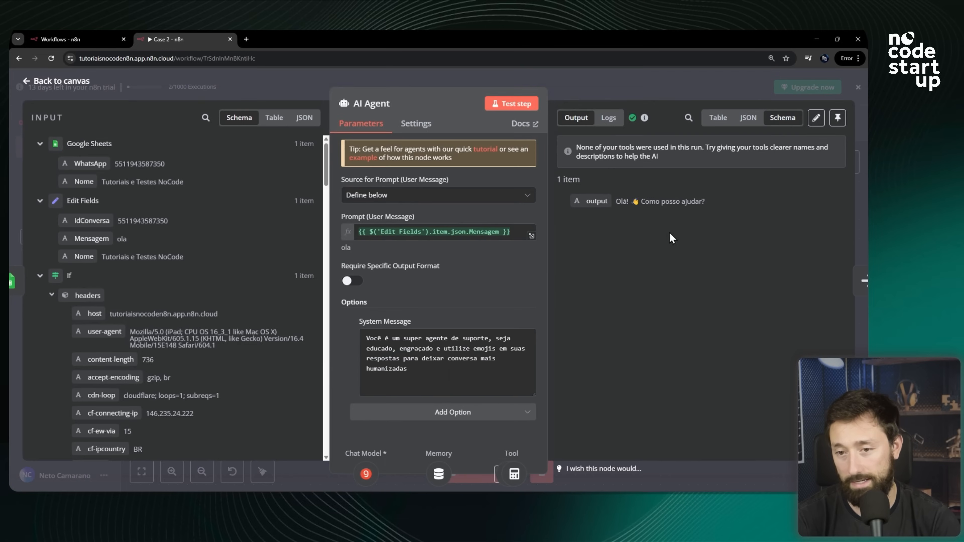
{"action": "left_click_drag", "start_coordinate": [715, 207], "coordinate": [597, 202]}
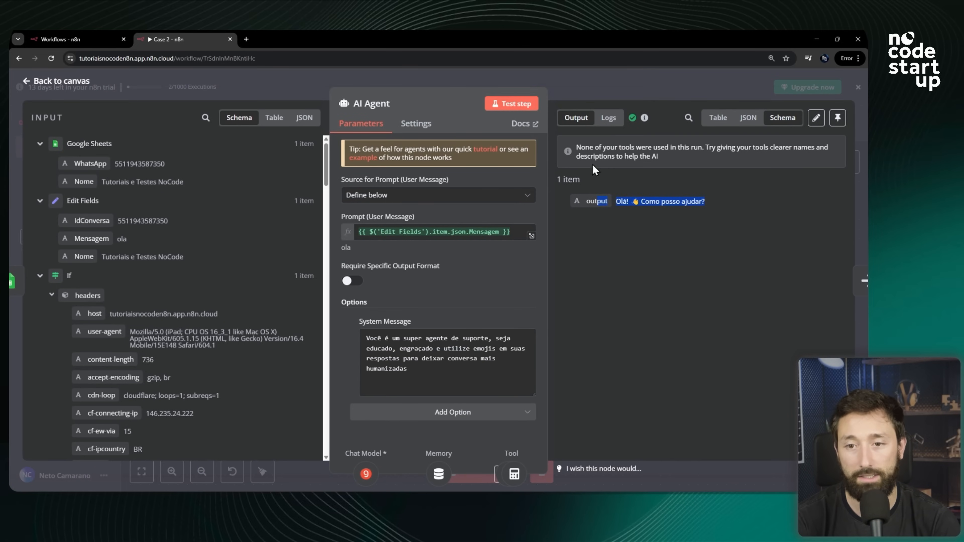
{"action": "left_click", "coordinate": [621, 92]}
Move the No Operation node further right to make room after the AI Agent.
{"action": "scroll", "coordinate": [577, 267], "scroll_direction": "up", "scroll_amount": 5}
{"action": "scroll", "coordinate": [340, 284], "scroll_direction": "down", "scroll_amount": 3}
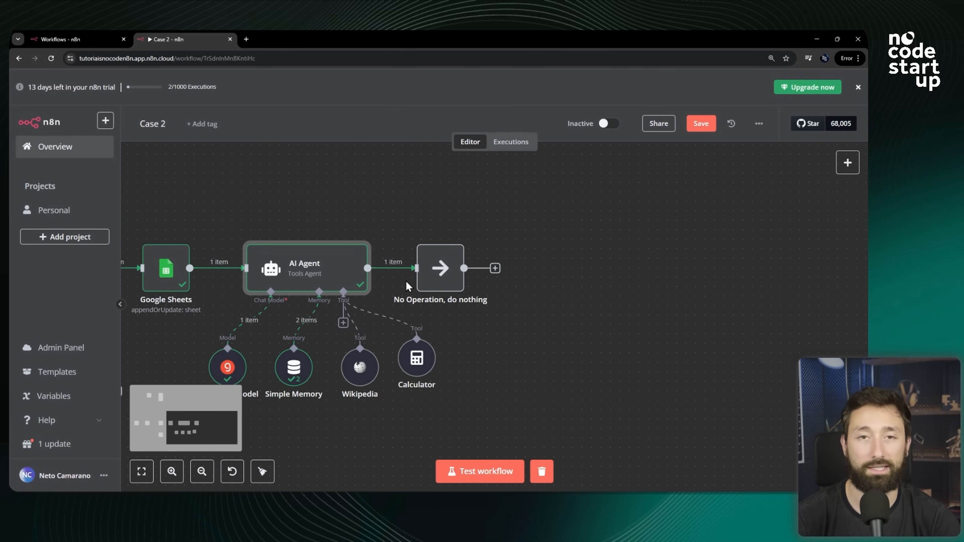
{"action": "scroll", "coordinate": [407, 286], "scroll_direction": "down", "scroll_amount": 4}
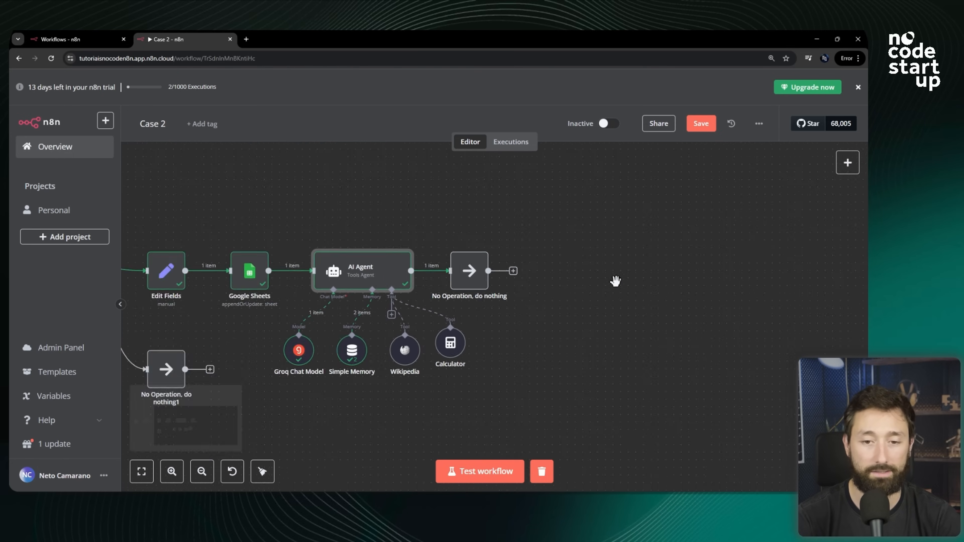
{"action": "scroll", "coordinate": [648, 296], "scroll_direction": "up", "scroll_amount": 3}
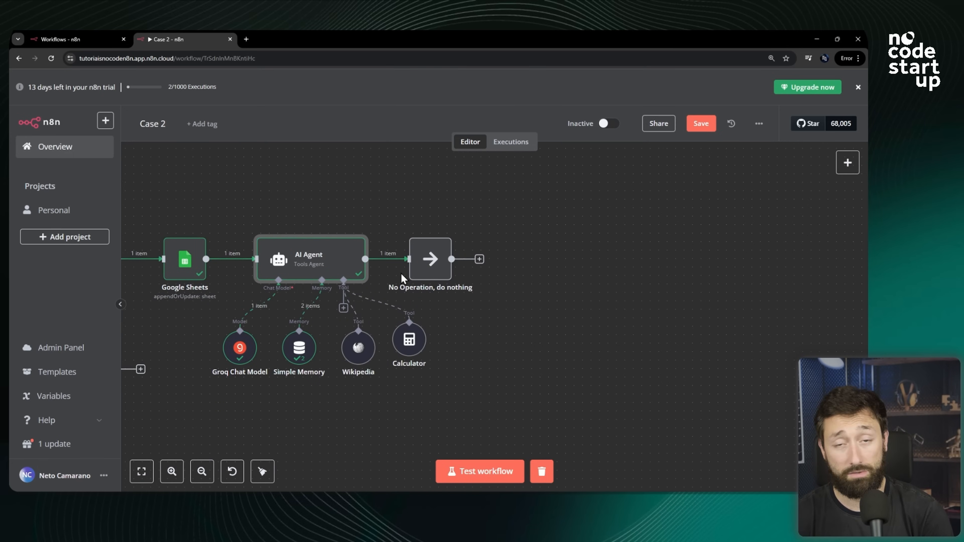
{"action": "mouse_move", "coordinate": [391, 261]}
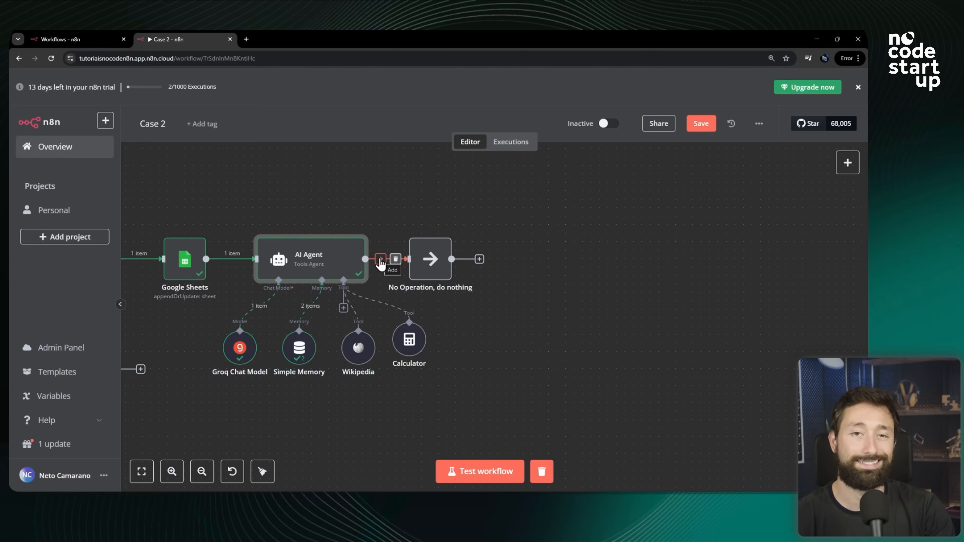
{"action": "scroll", "coordinate": [325, 237], "scroll_direction": "up", "scroll_amount": 2}
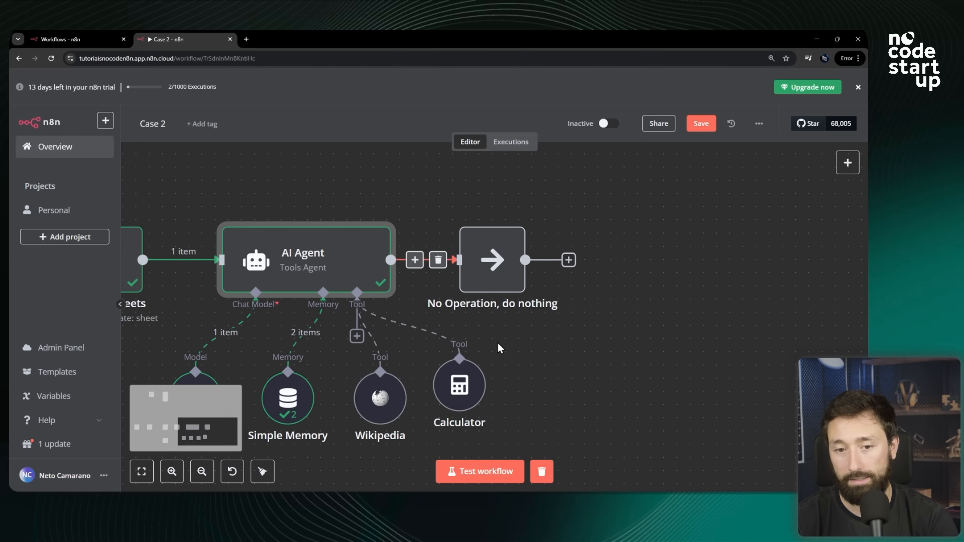
{"action": "left_click_drag", "start_coordinate": [489, 273], "coordinate": [648, 273]}
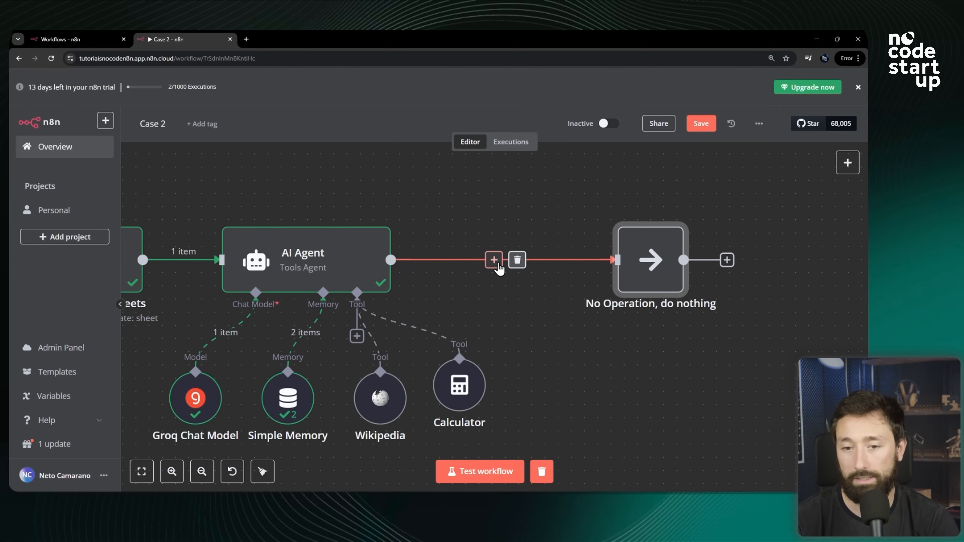
Insert an HTTP Request node between the AI Agent and No Operation nodes and open it.
{"action": "left_click", "coordinate": [495, 262]}
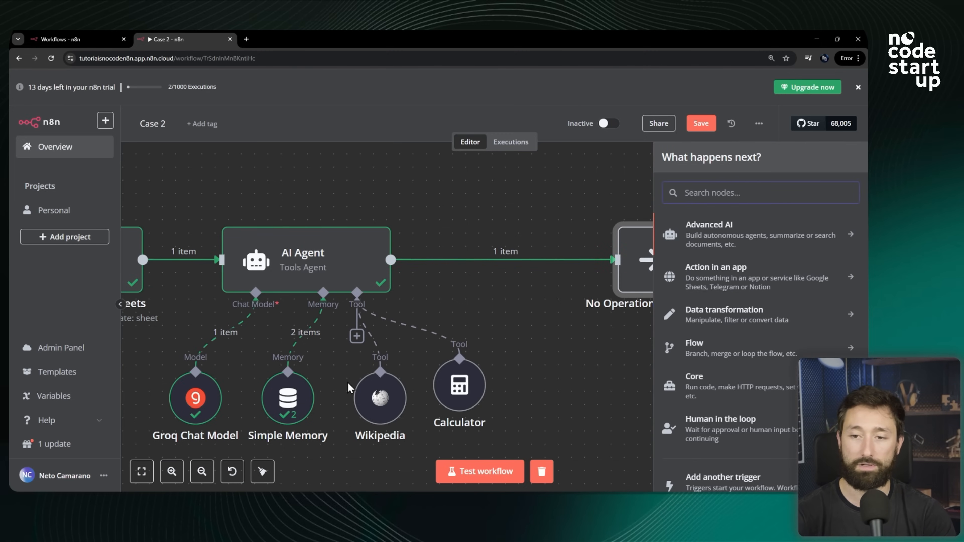
{"action": "left_click", "coordinate": [725, 393]}
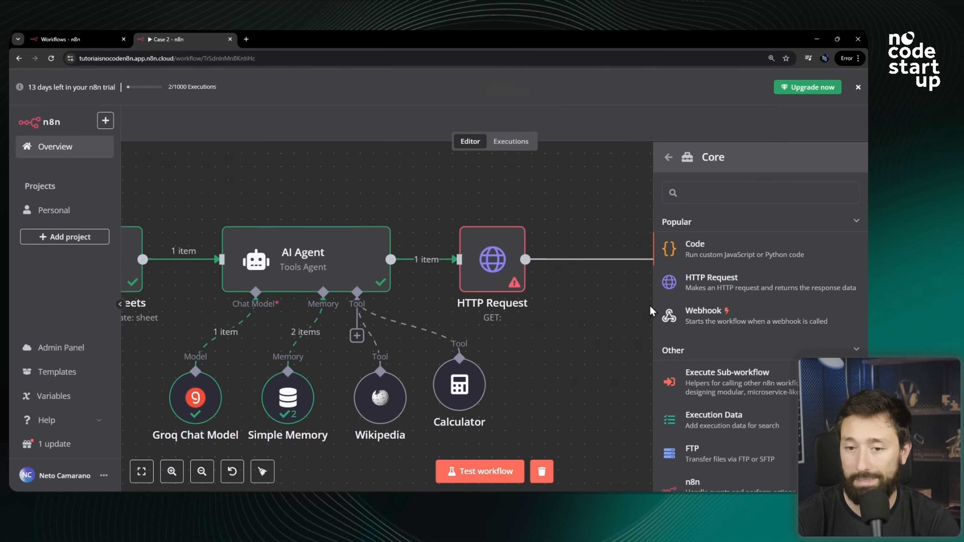
{"action": "left_click", "coordinate": [717, 290]}
{"action": "left_click", "coordinate": [579, 95]}
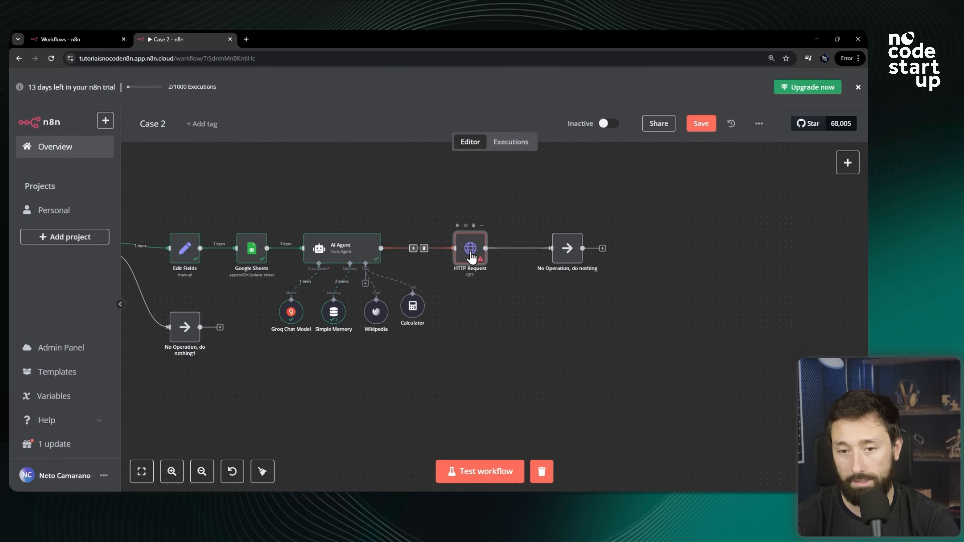
{"action": "scroll", "coordinate": [479, 250], "scroll_direction": "up", "scroll_amount": 3}
{"action": "double_click", "coordinate": [475, 263]}
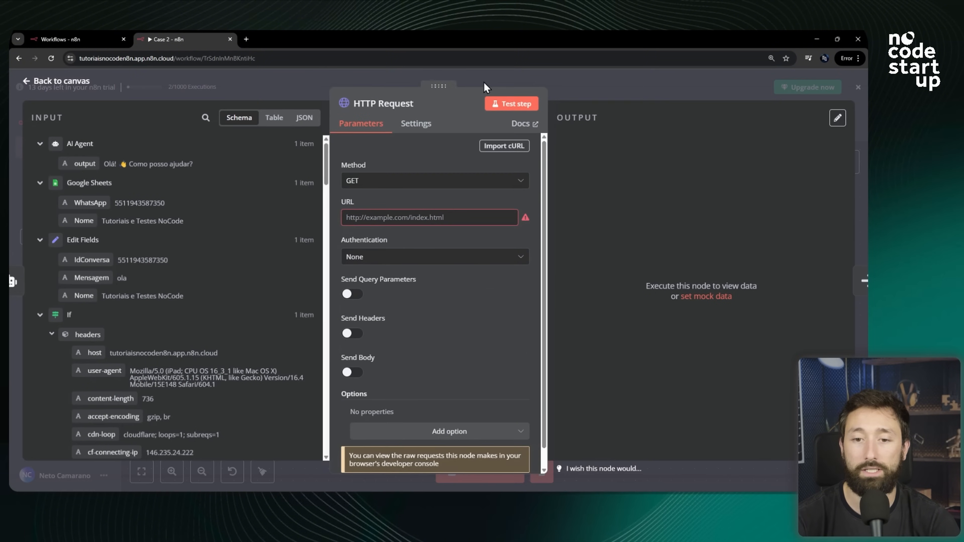
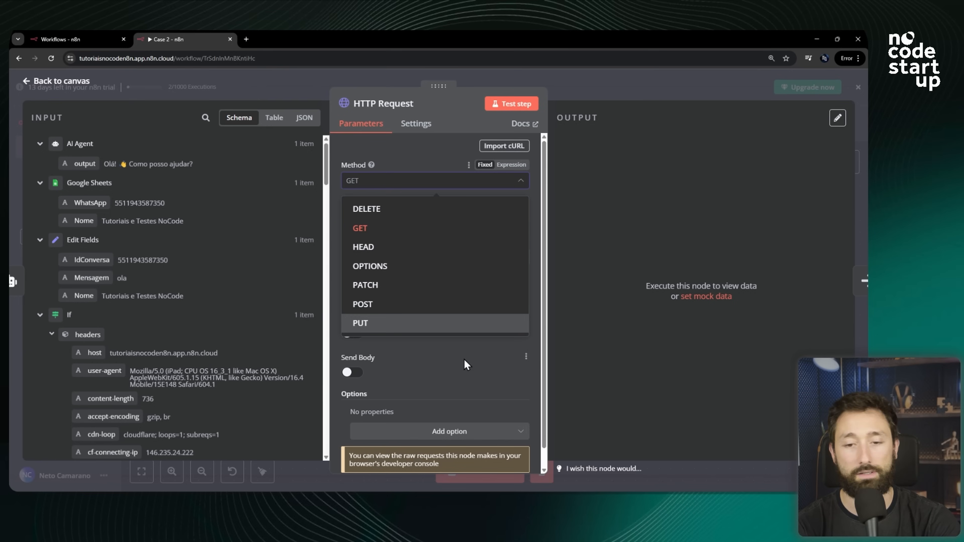
Review the HTTP Request node's method, URL and send-option settings.
{"action": "left_click", "coordinate": [456, 371]}
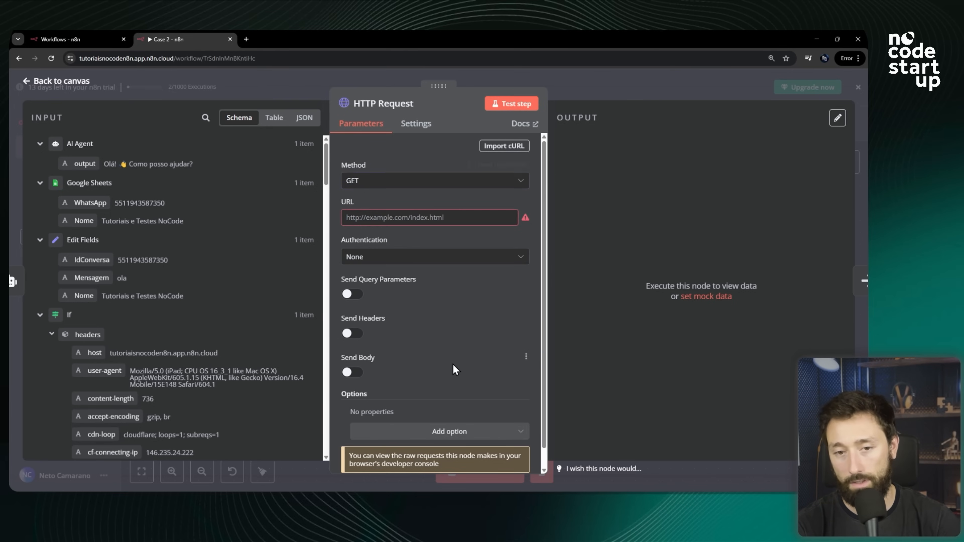
{"action": "left_click", "coordinate": [360, 216]}
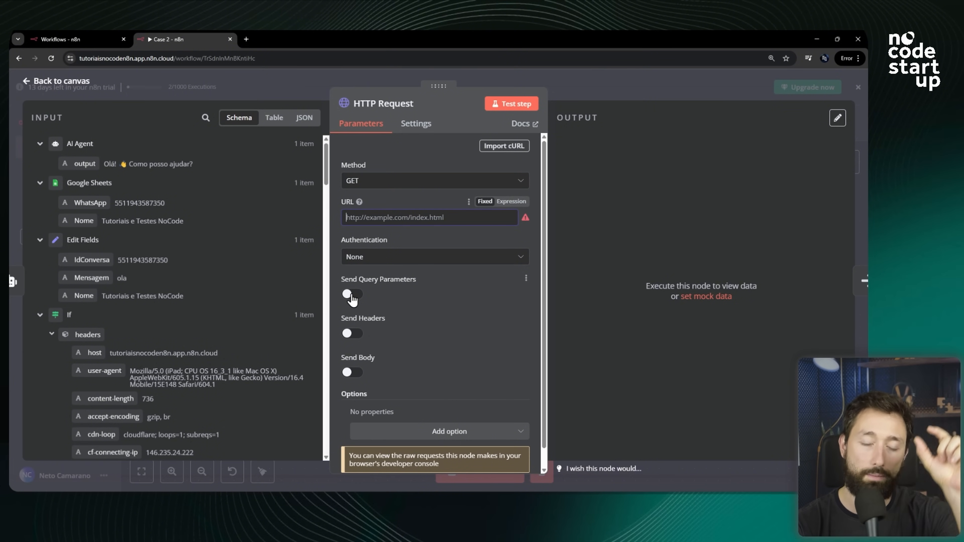
{"action": "scroll", "coordinate": [358, 302], "scroll_direction": "down", "scroll_amount": 1}
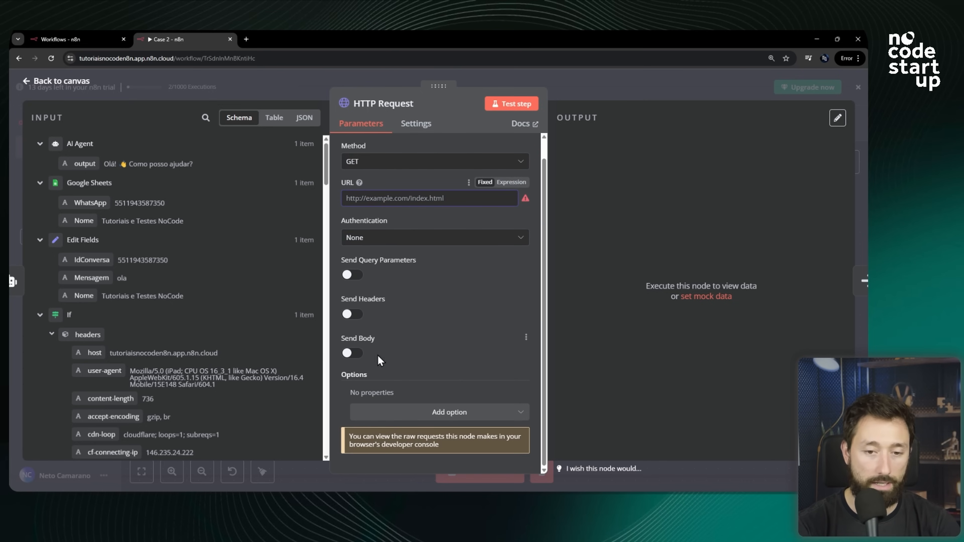
{"action": "scroll", "coordinate": [434, 320], "scroll_direction": "up", "scroll_amount": 1}
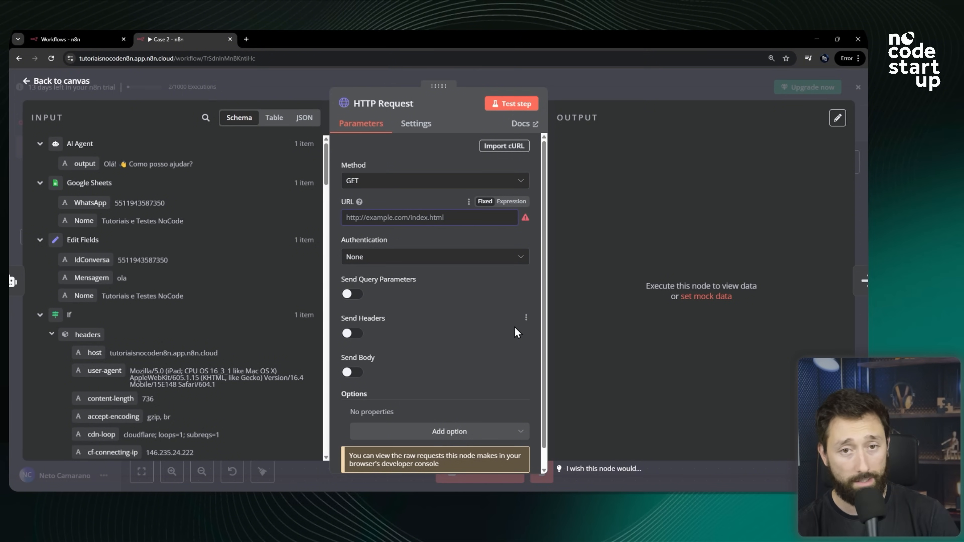
Switch to Z-API and open its documentation page for sending a simple text message.
{"action": "key", "text": "alt+Tab"}
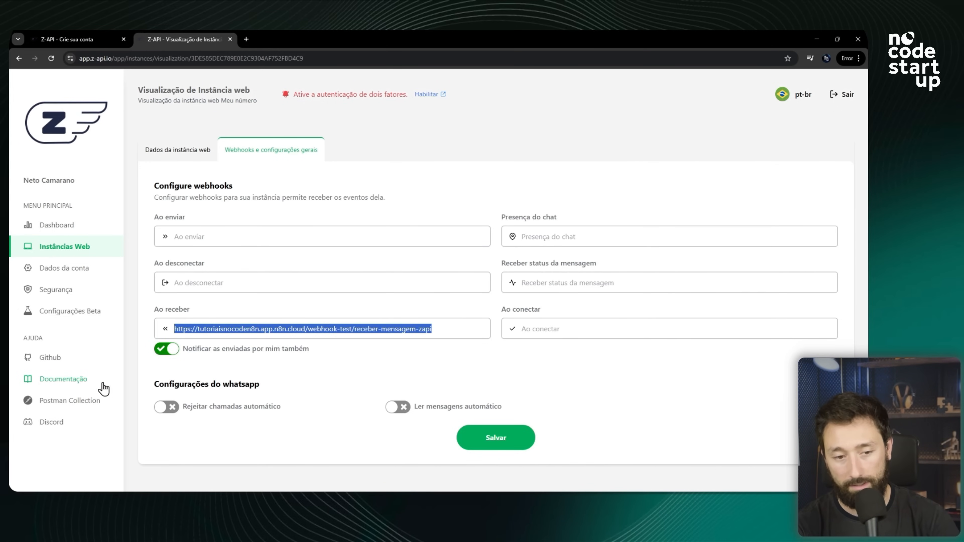
{"action": "left_click", "coordinate": [63, 379]}
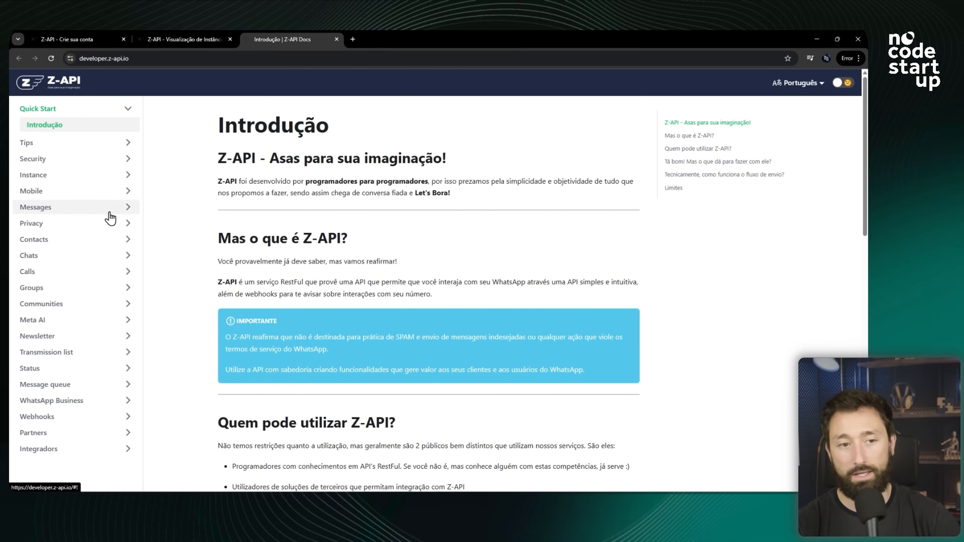
{"action": "left_click", "coordinate": [62, 209]}
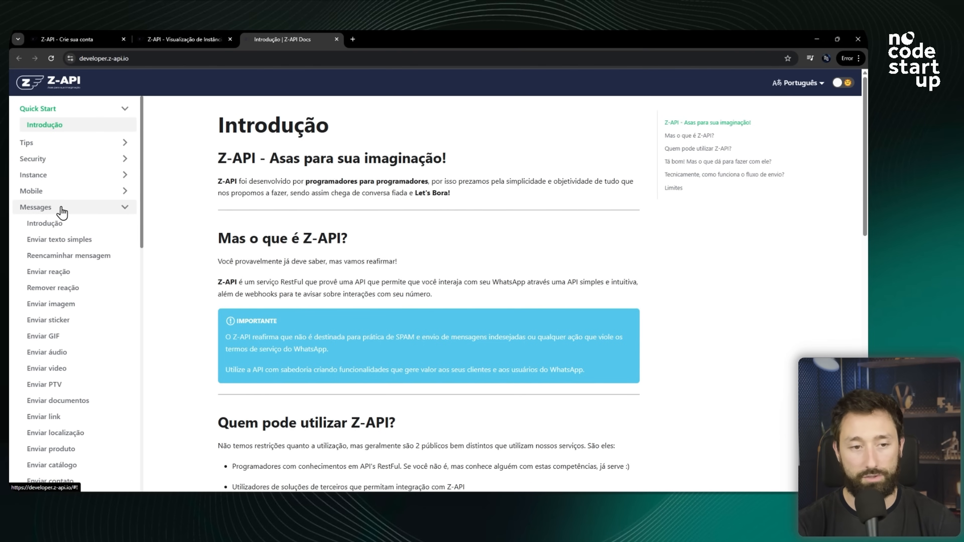
{"action": "left_click", "coordinate": [71, 241]}
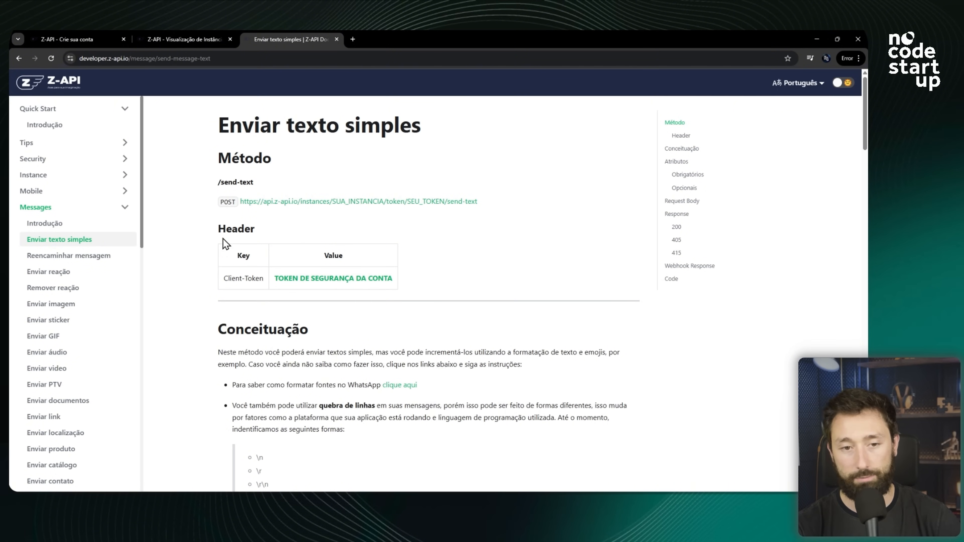
Examine the POST method and the send-text endpoint URL on the documentation page.
{"action": "double_click", "coordinate": [228, 202]}
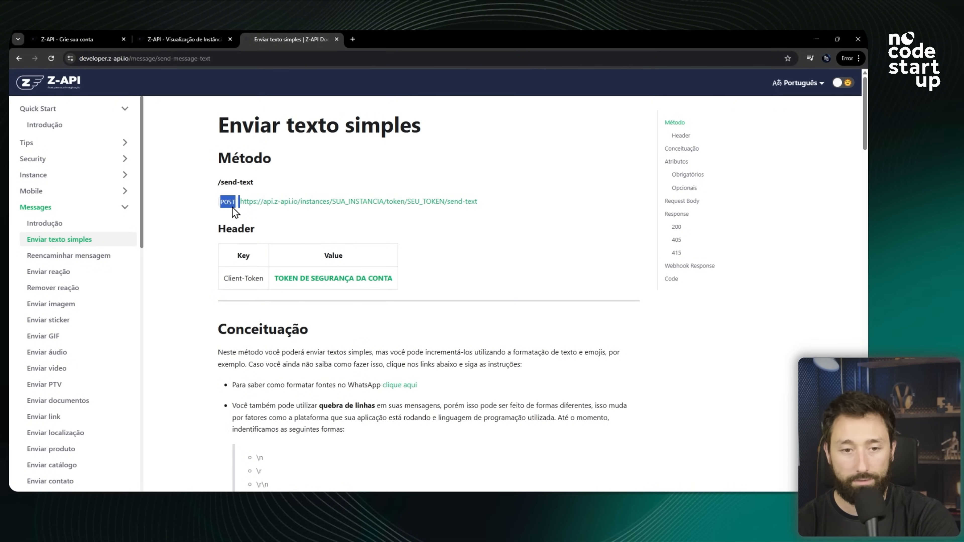
{"action": "double_click", "coordinate": [230, 203]}
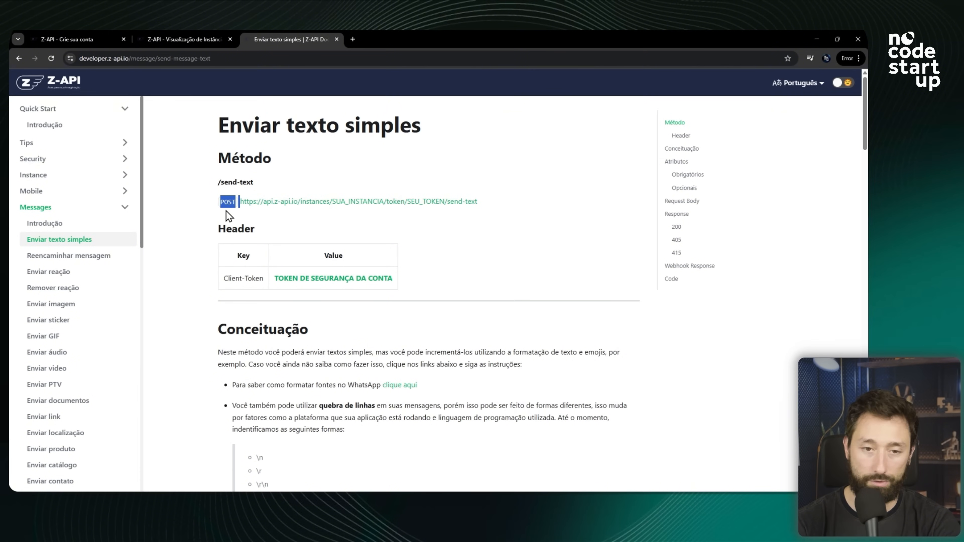
{"action": "left_click_drag", "start_coordinate": [487, 202], "coordinate": [241, 202]}
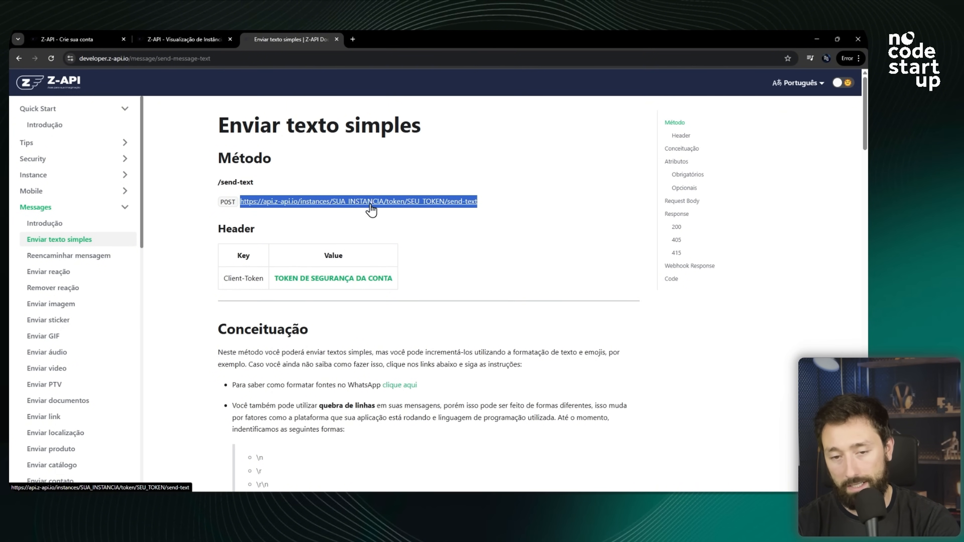
{"action": "left_click", "coordinate": [391, 223]}
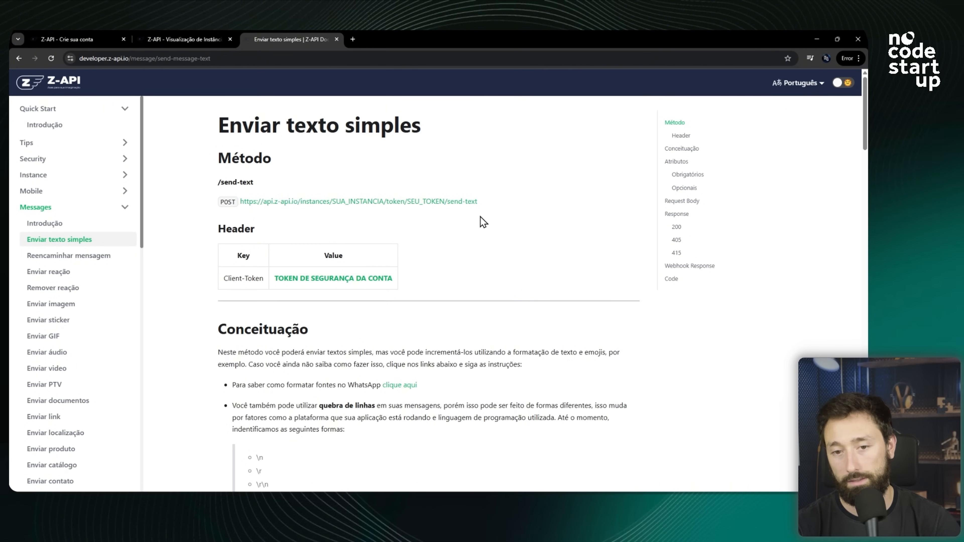
{"action": "left_click_drag", "start_coordinate": [479, 202], "coordinate": [448, 203]}
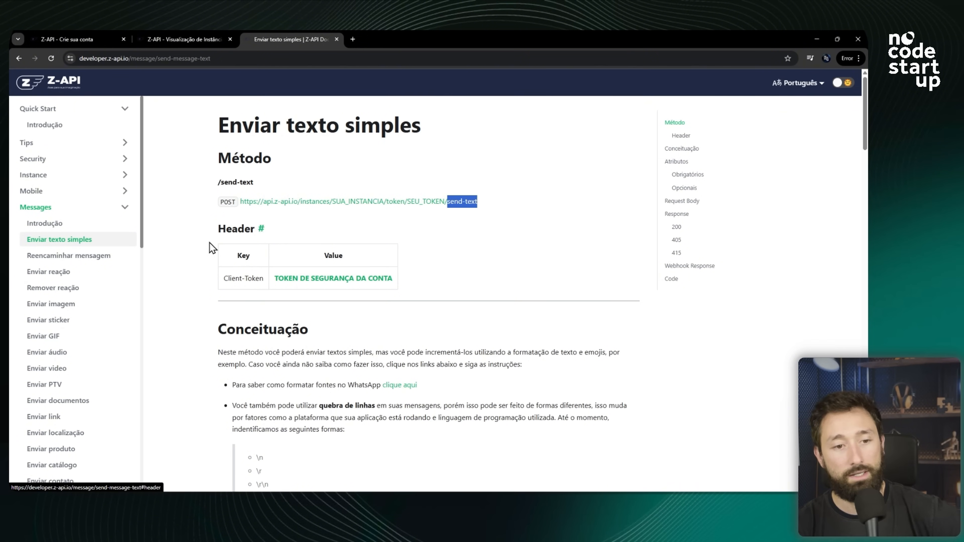
Compare the endpoint URLs of the image, audio and video message pages, then return to simple text.
{"action": "left_click", "coordinate": [83, 304]}
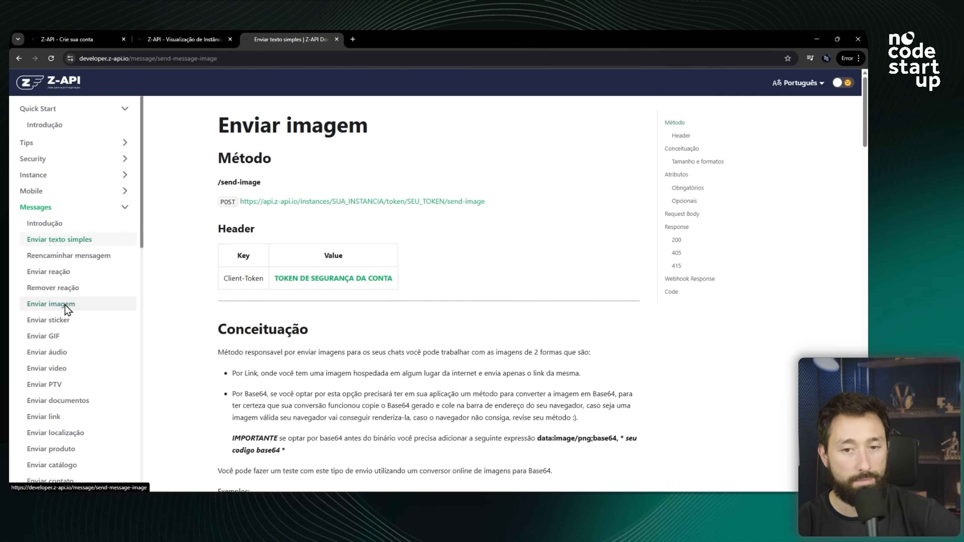
{"action": "left_click_drag", "start_coordinate": [520, 209], "coordinate": [446, 206]}
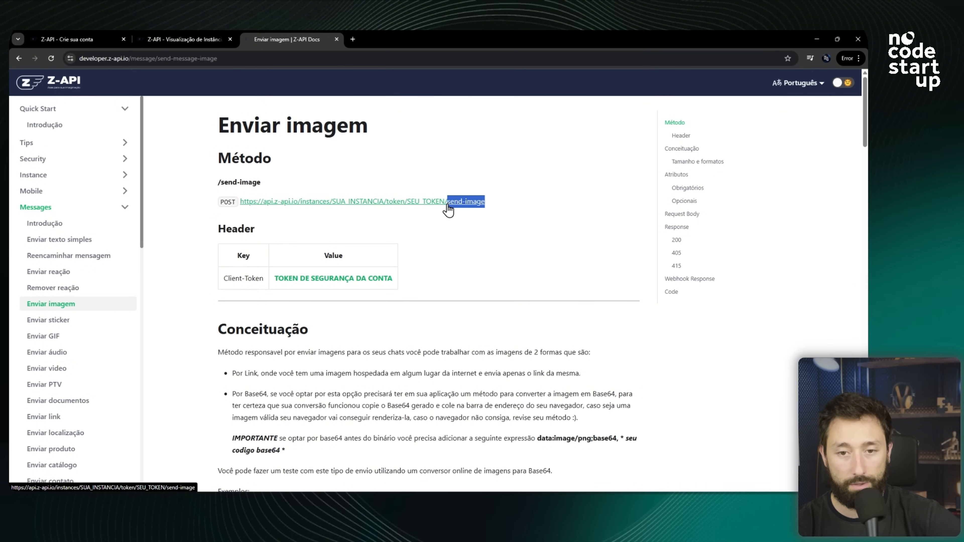
{"action": "left_click", "coordinate": [61, 353]}
{"action": "left_click_drag", "start_coordinate": [499, 209], "coordinate": [449, 204]}
{"action": "left_click", "coordinate": [75, 369]}
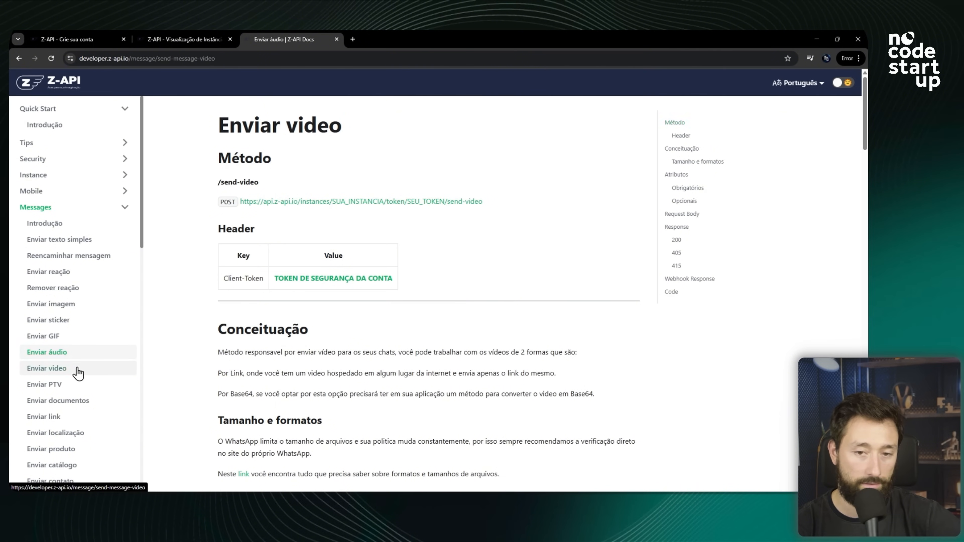
{"action": "left_click_drag", "start_coordinate": [525, 207], "coordinate": [450, 205]}
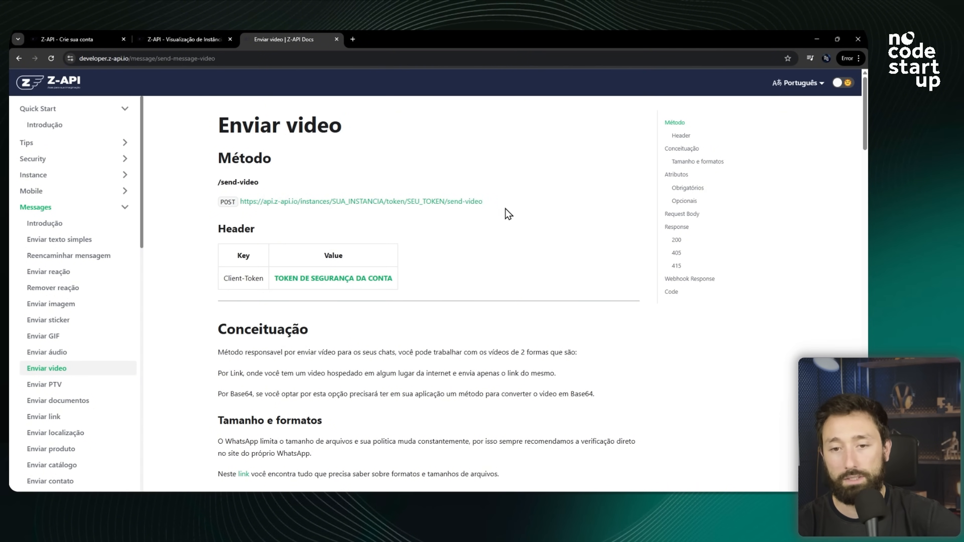
{"action": "left_click_drag", "start_coordinate": [508, 211], "coordinate": [240, 196]}
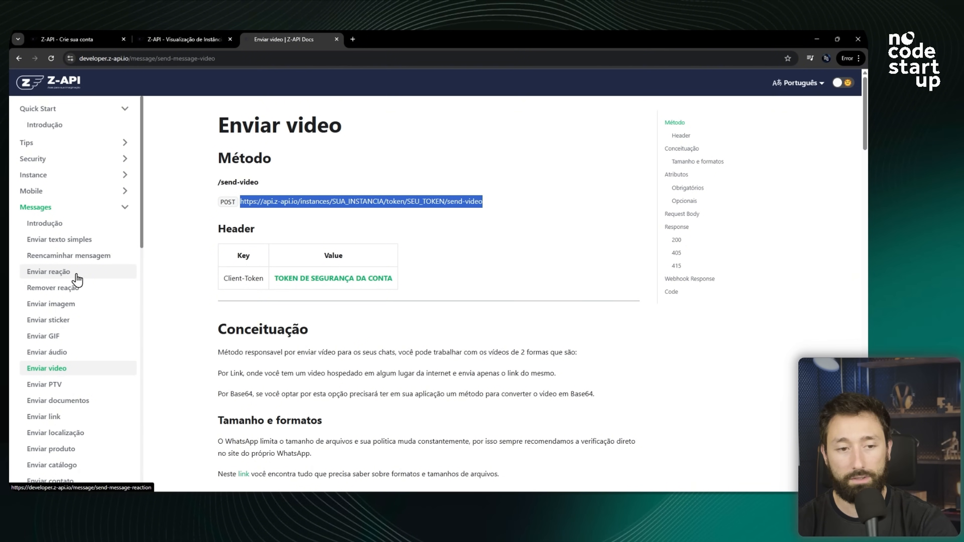
{"action": "left_click", "coordinate": [79, 243]}
{"action": "left_click_drag", "start_coordinate": [480, 202], "coordinate": [269, 210]}
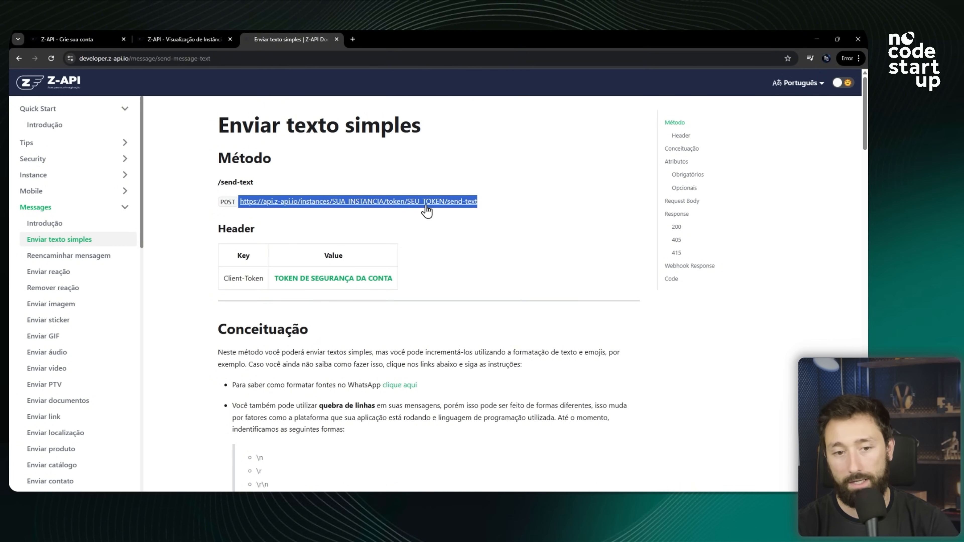
Examine the Client-Token header required for the send-text request.
{"action": "left_click_drag", "start_coordinate": [201, 229], "coordinate": [409, 280]}
{"action": "left_click", "coordinate": [409, 279]}
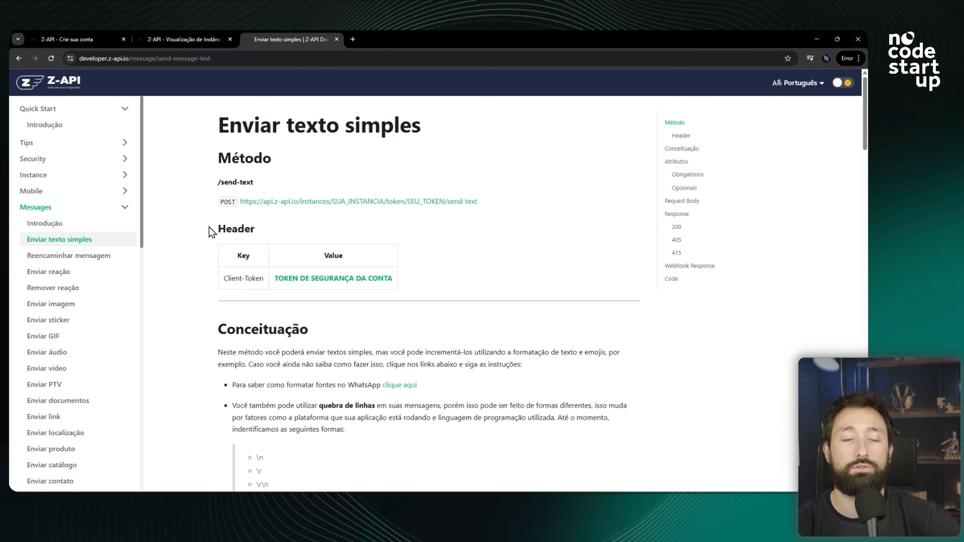
{"action": "double_click", "coordinate": [224, 230]}
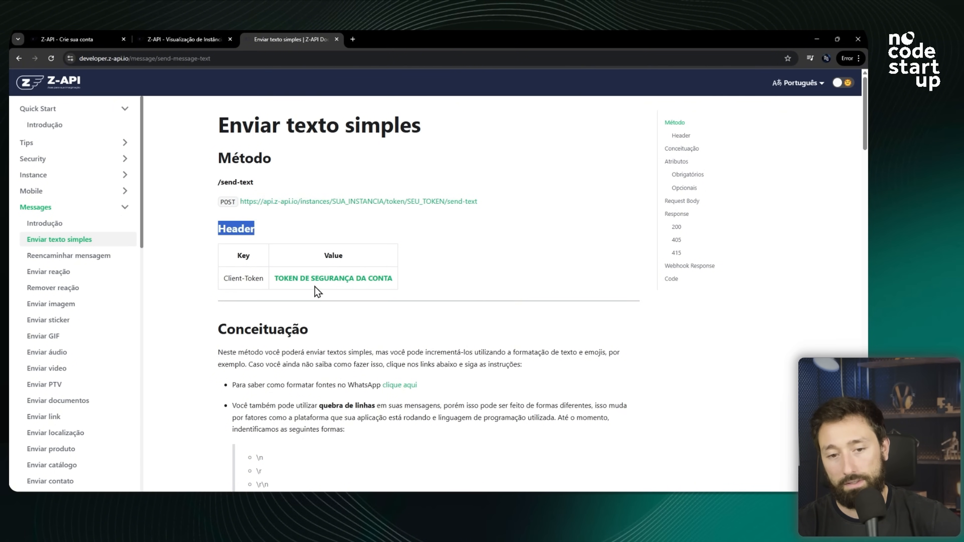
{"action": "left_click_drag", "start_coordinate": [223, 278], "coordinate": [263, 280]}
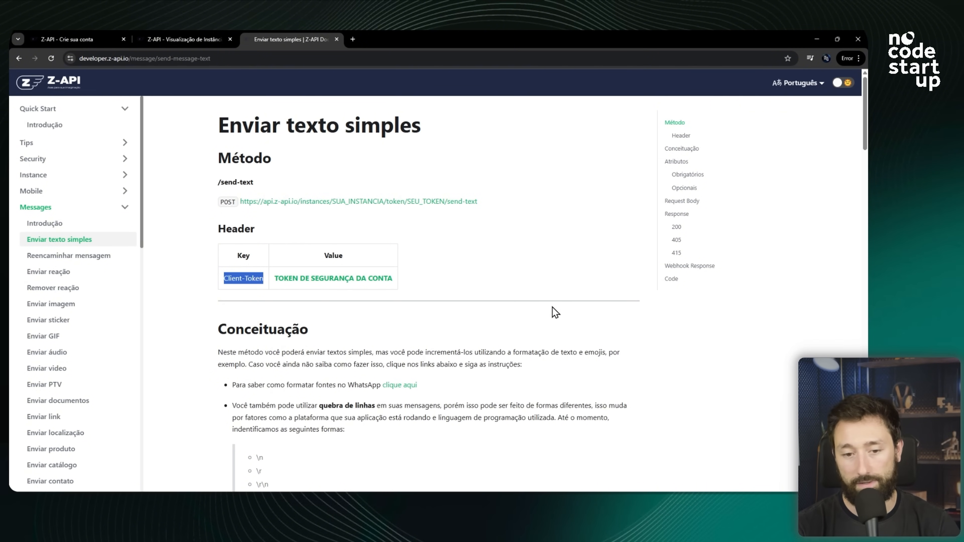
Scroll to the attributes section and examine the required phone and message attributes.
{"action": "scroll", "coordinate": [475, 282], "scroll_direction": "down", "scroll_amount": 8}
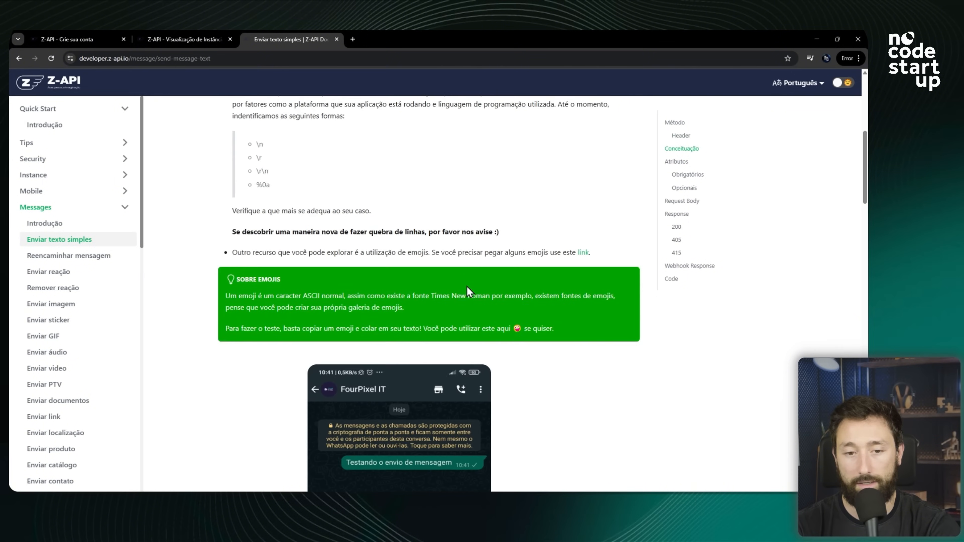
{"action": "scroll", "coordinate": [471, 281], "scroll_direction": "down", "scroll_amount": 16}
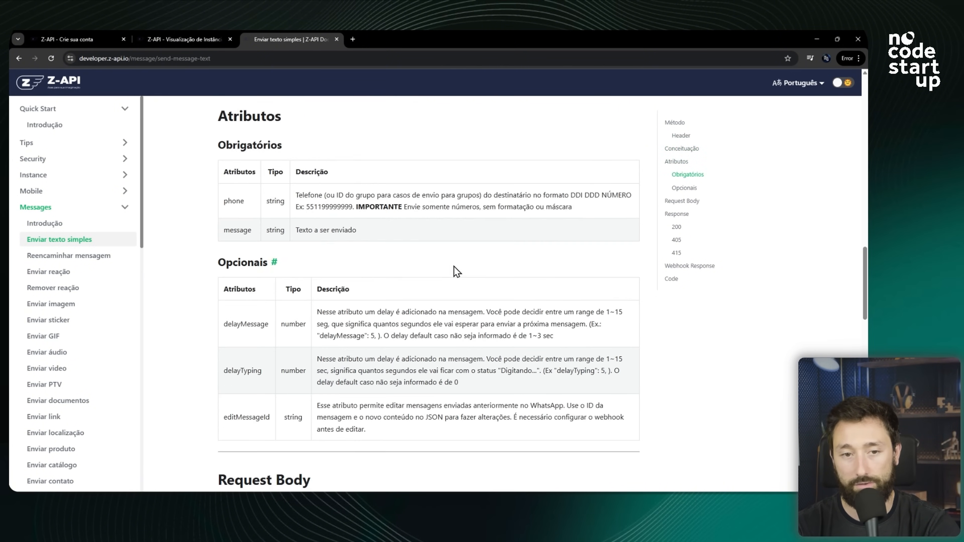
{"action": "scroll", "coordinate": [454, 266], "scroll_direction": "up", "scroll_amount": 1}
{"action": "left_click_drag", "start_coordinate": [216, 160], "coordinate": [343, 226]}
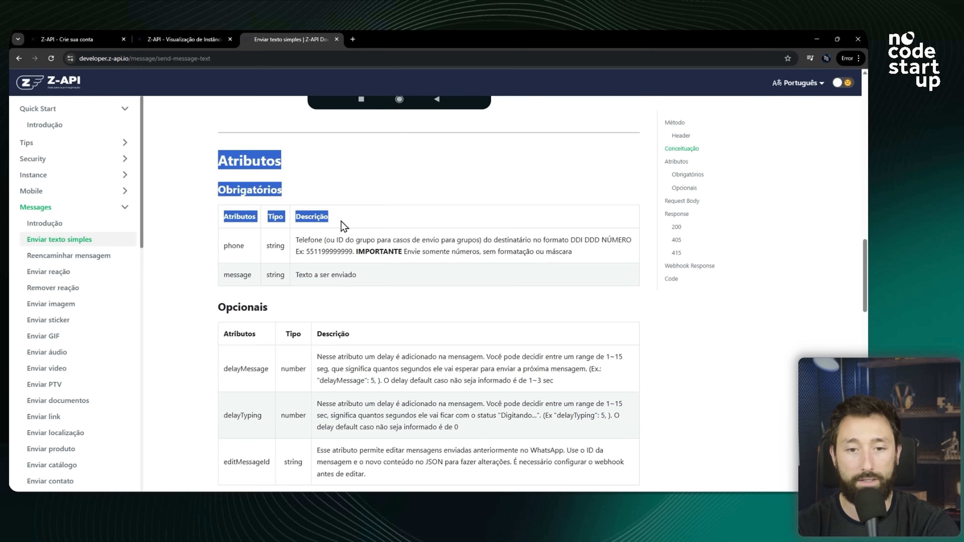
{"action": "left_click", "coordinate": [373, 276]}
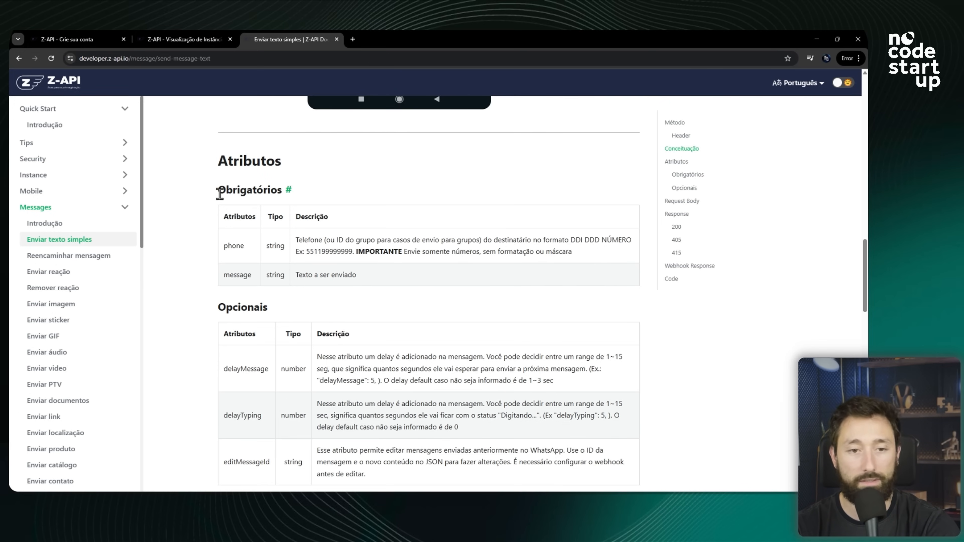
{"action": "left_click_drag", "start_coordinate": [219, 192], "coordinate": [312, 198]}
{"action": "left_click_drag", "start_coordinate": [220, 308], "coordinate": [303, 300]}
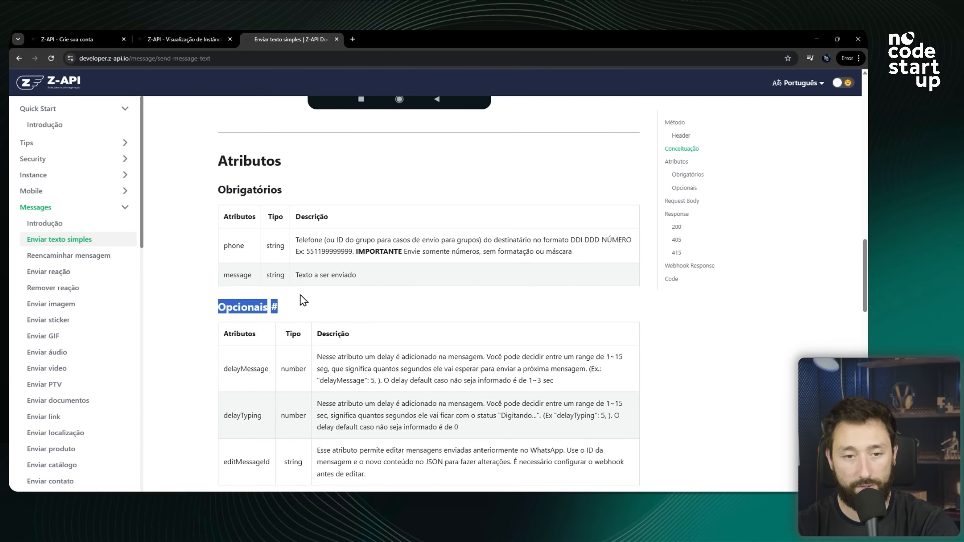
{"action": "double_click", "coordinate": [236, 248]}
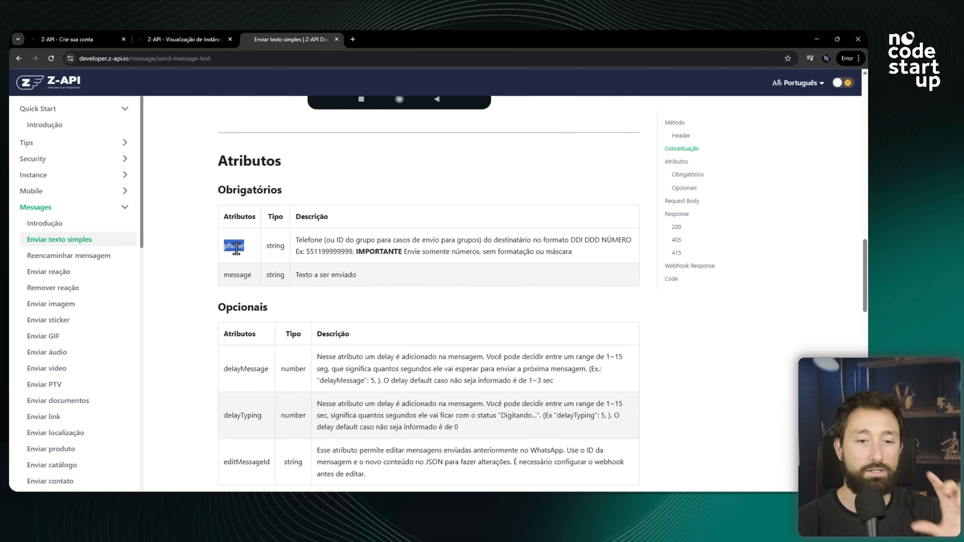
{"action": "left_click", "coordinate": [236, 276]}
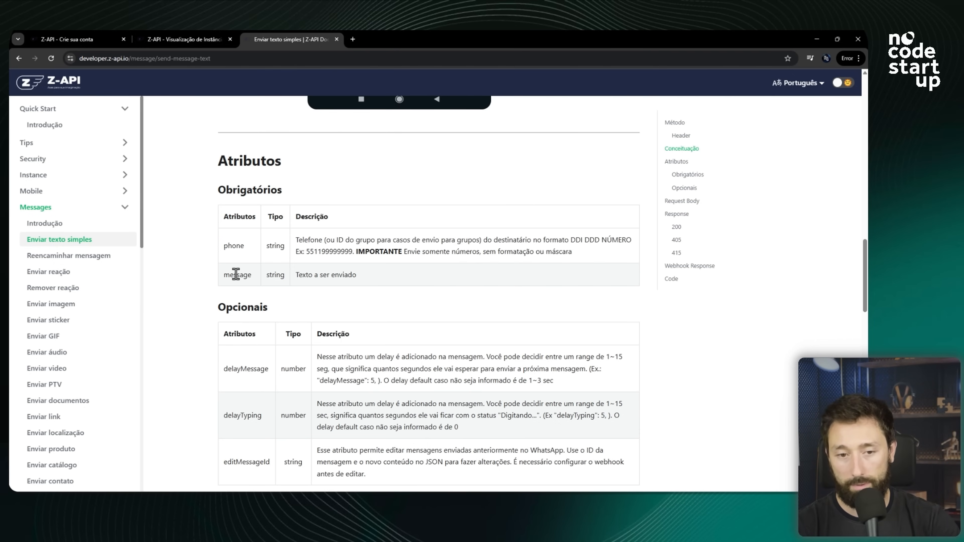
{"action": "left_click_drag", "start_coordinate": [203, 314], "coordinate": [351, 312]}
{"action": "scroll", "coordinate": [352, 297], "scroll_direction": "down", "scroll_amount": 3}
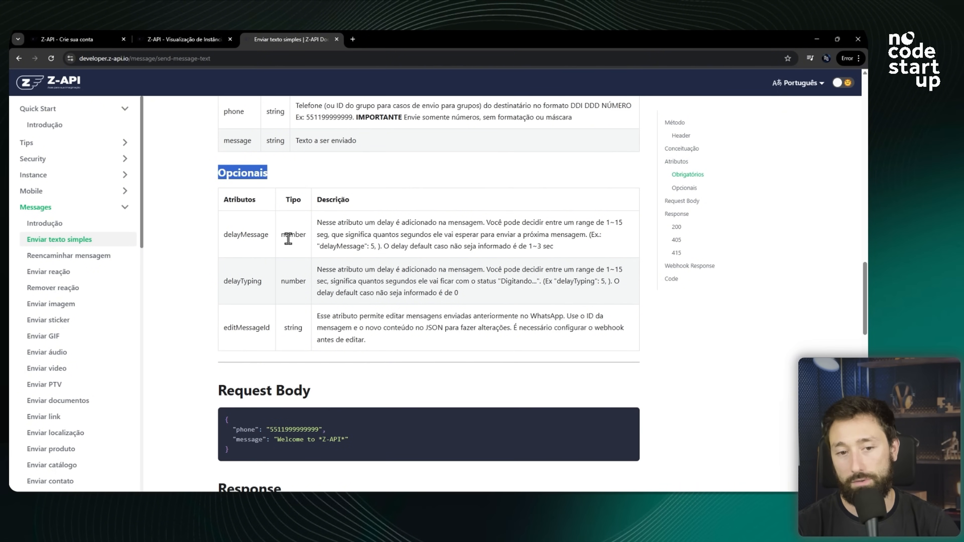
Examine the optional delayMessage, delayTyping and editMessageId attributes of the send-text request.
{"action": "double_click", "coordinate": [242, 235]}
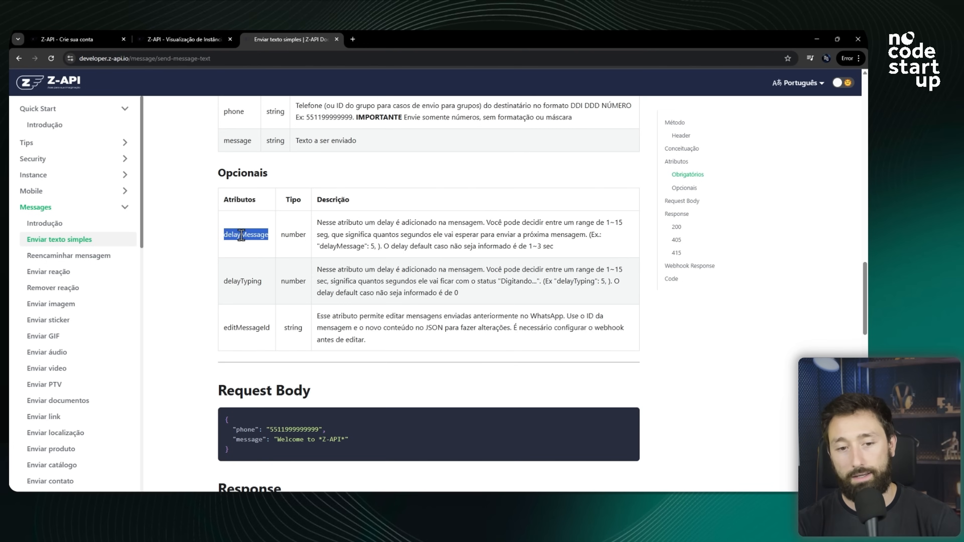
{"action": "double_click", "coordinate": [248, 328]}
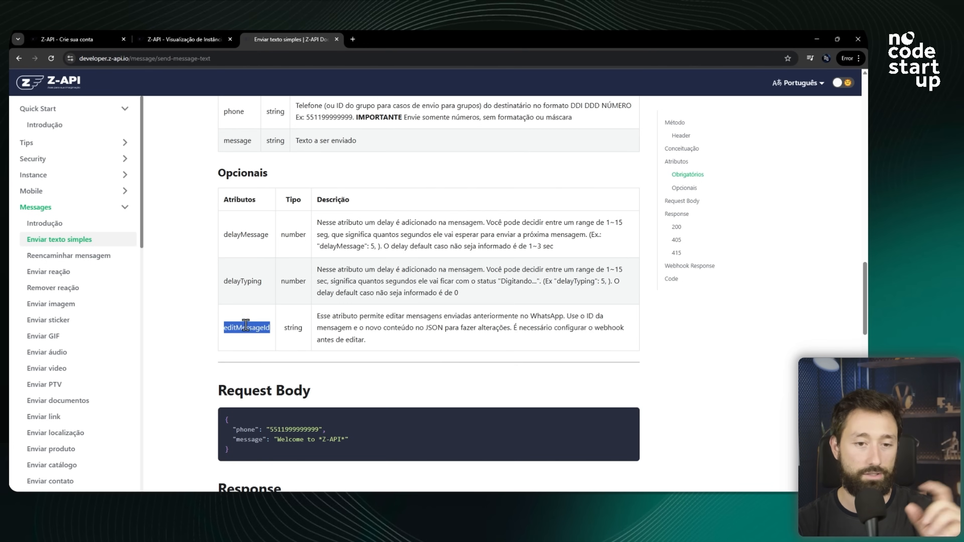
{"action": "double_click", "coordinate": [245, 235]}
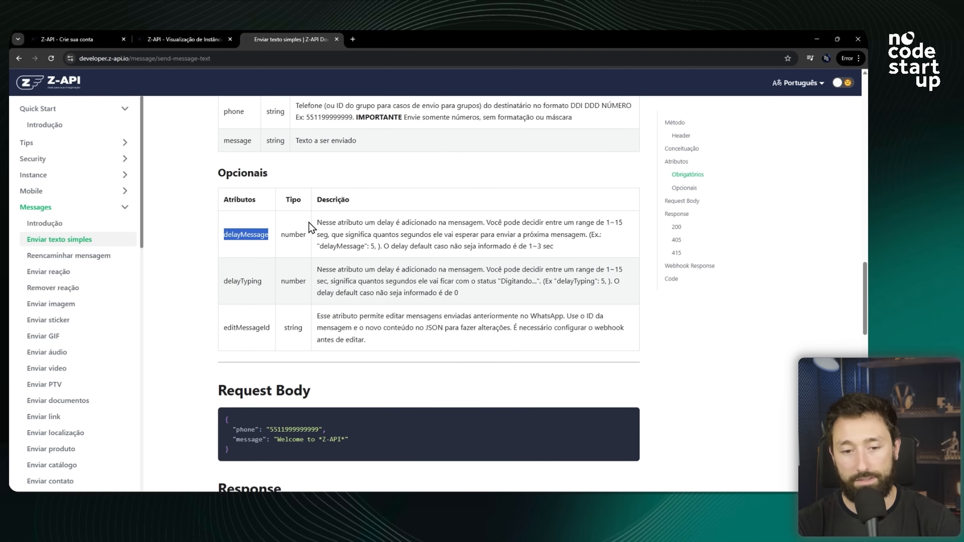
{"action": "scroll", "coordinate": [307, 224], "scroll_direction": "down", "scroll_amount": 5}
{"action": "scroll", "coordinate": [383, 292], "scroll_direction": "up", "scroll_amount": 4}
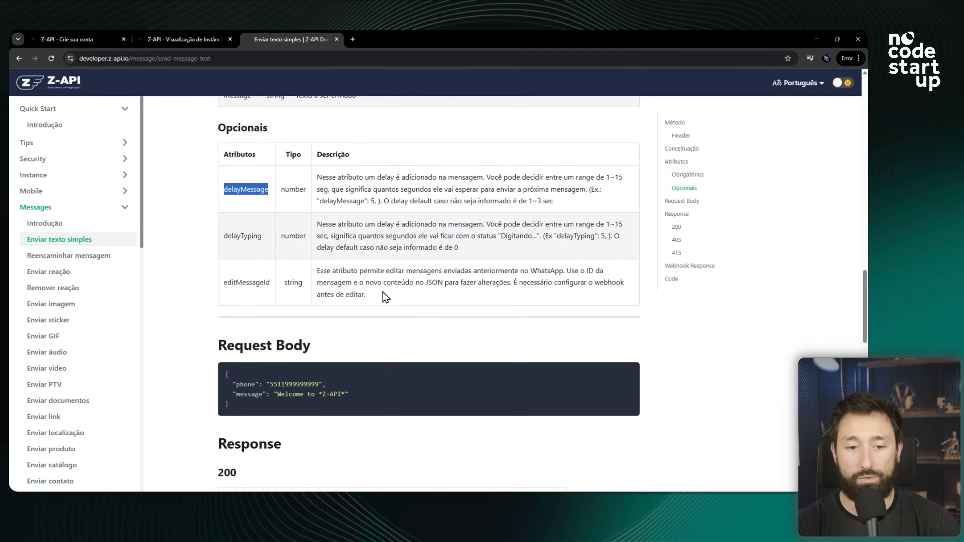
{"action": "scroll", "coordinate": [382, 291], "scroll_direction": "down", "scroll_amount": 4}
{"action": "scroll", "coordinate": [288, 235], "scroll_direction": "up", "scroll_amount": 7}
{"action": "left_click", "coordinate": [234, 200]}
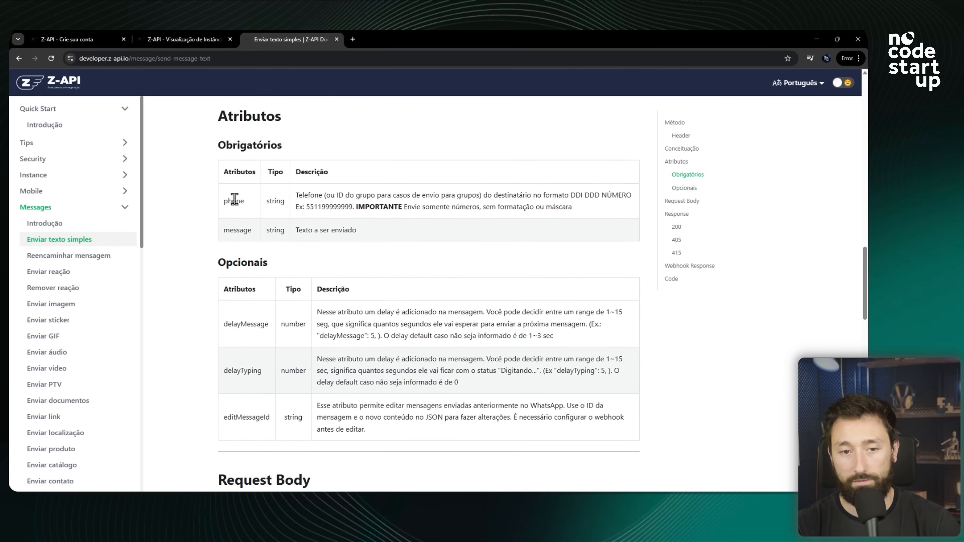
Examine the request body example and the response section of the send-text request.
{"action": "double_click", "coordinate": [239, 224]}
{"action": "scroll", "coordinate": [304, 211], "scroll_direction": "down", "scroll_amount": 4}
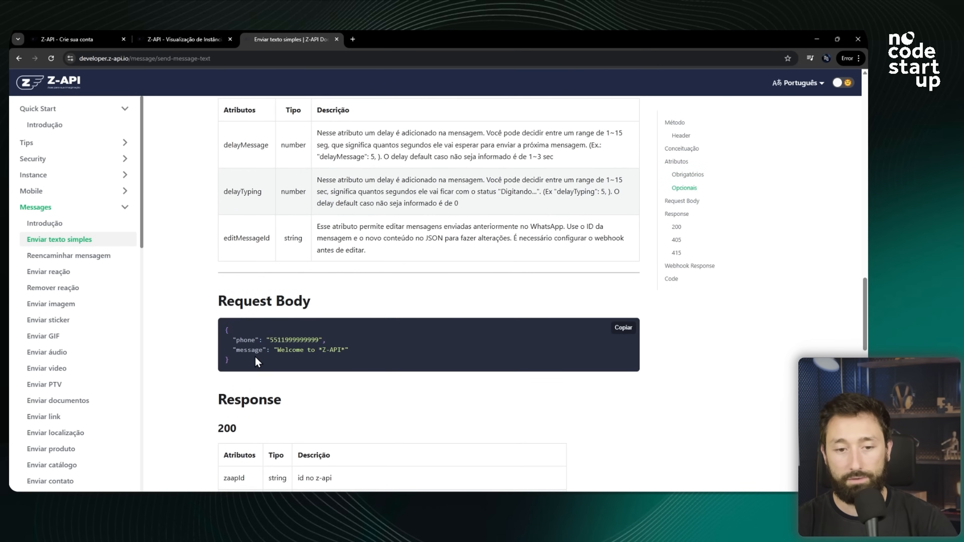
{"action": "left_click_drag", "start_coordinate": [255, 358], "coordinate": [230, 324]}
{"action": "left_click", "coordinate": [248, 350]}
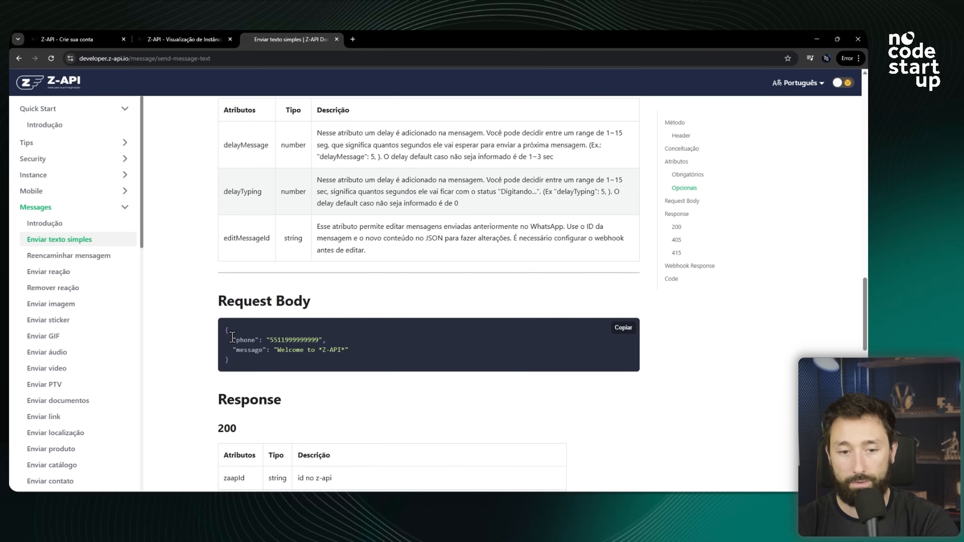
{"action": "left_click_drag", "start_coordinate": [229, 331], "coordinate": [244, 363]}
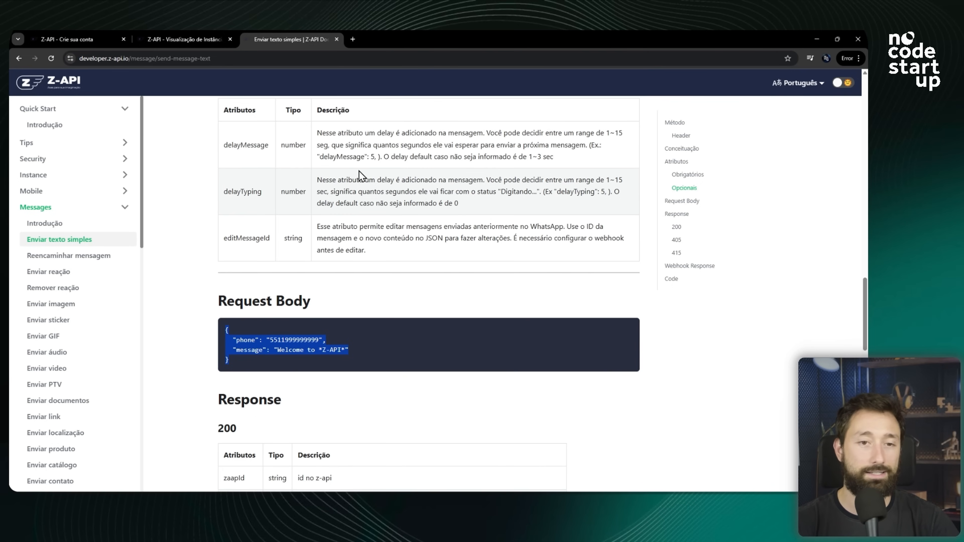
{"action": "scroll", "coordinate": [340, 193], "scroll_direction": "down", "scroll_amount": 15}
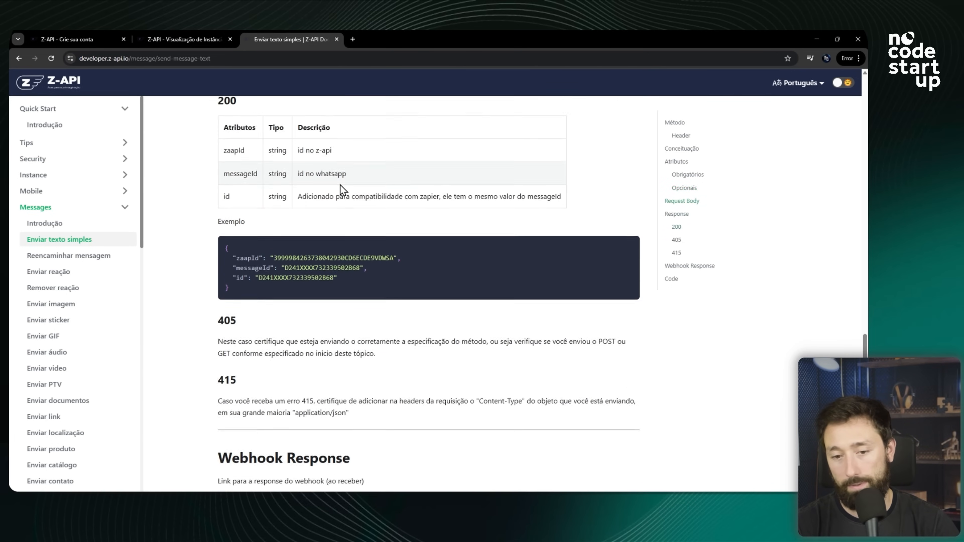
{"action": "scroll", "coordinate": [333, 162], "scroll_direction": "down", "scroll_amount": 2}
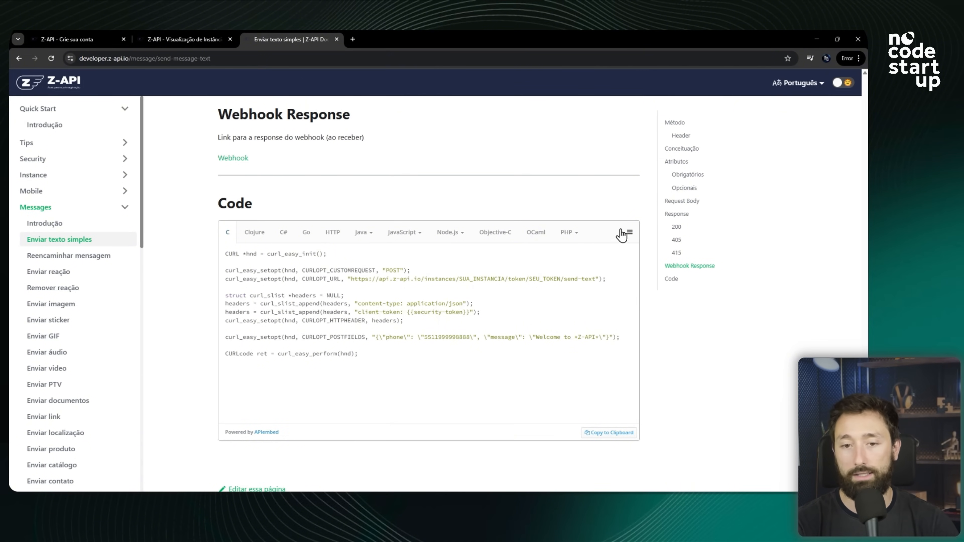
{"action": "scroll", "coordinate": [455, 243], "scroll_direction": "up", "scroll_amount": 2}
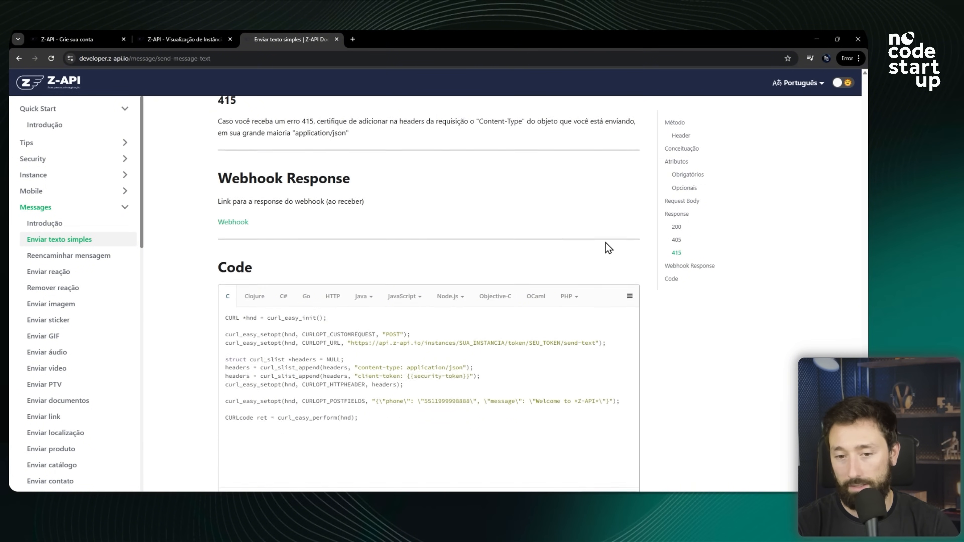
Switch the code sample to cURL and copy the send-text cURL command to the clipboard.
{"action": "scroll", "coordinate": [609, 248], "scroll_direction": "down", "scroll_amount": 3}
{"action": "left_click", "coordinate": [629, 176]}
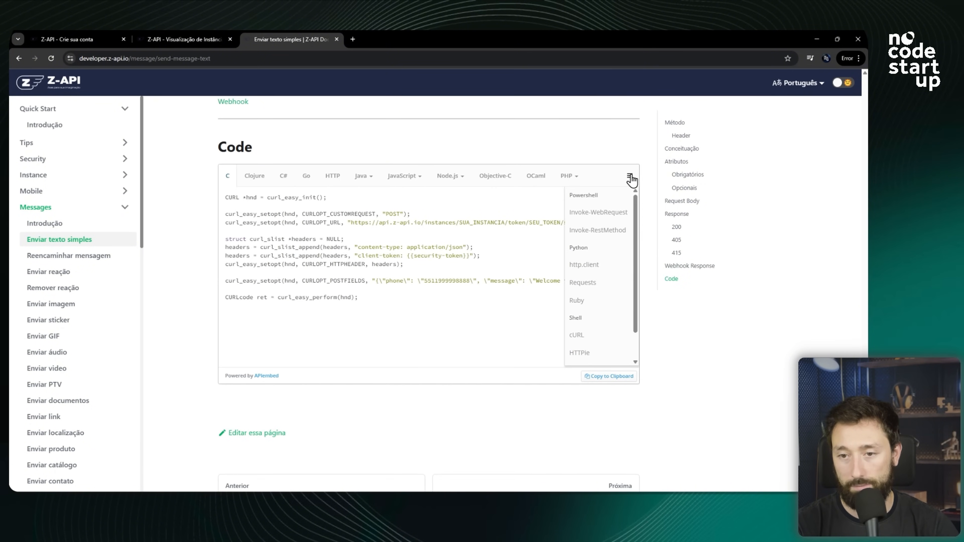
{"action": "left_click", "coordinate": [579, 336]}
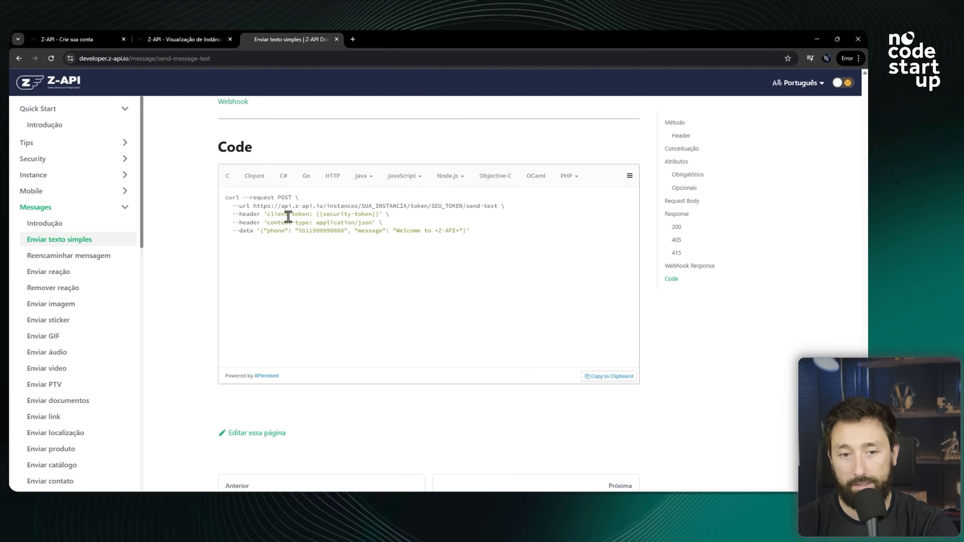
{"action": "left_click", "coordinate": [613, 377]}
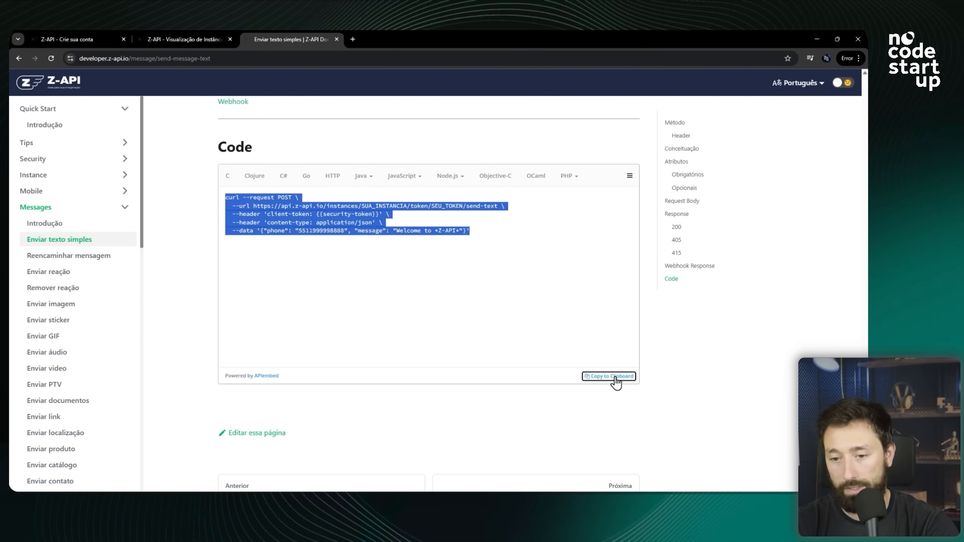
{"action": "left_click", "coordinate": [320, 218]}
{"action": "left_click_drag", "start_coordinate": [226, 197], "coordinate": [493, 229]}
{"action": "left_click", "coordinate": [266, 204]}
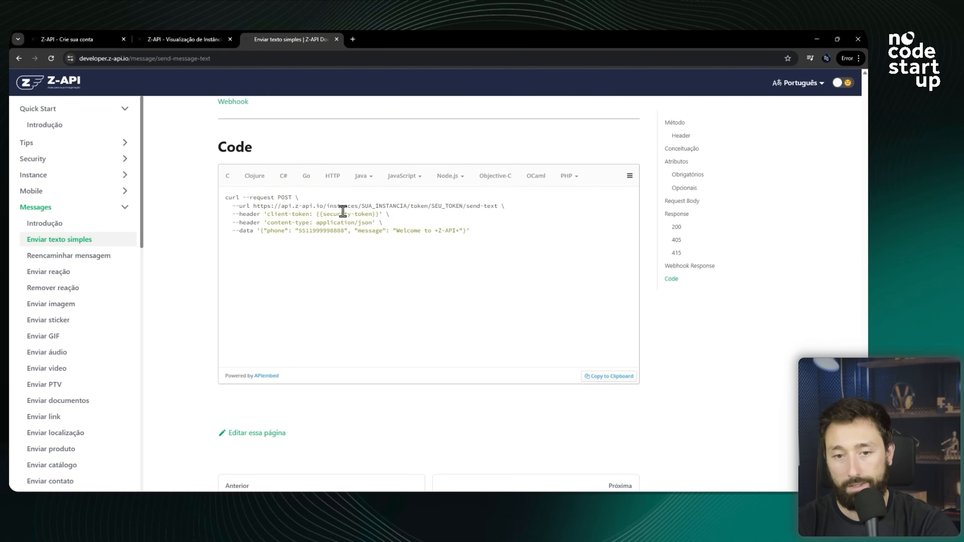
{"action": "left_click_drag", "start_coordinate": [274, 214], "coordinate": [229, 197]}
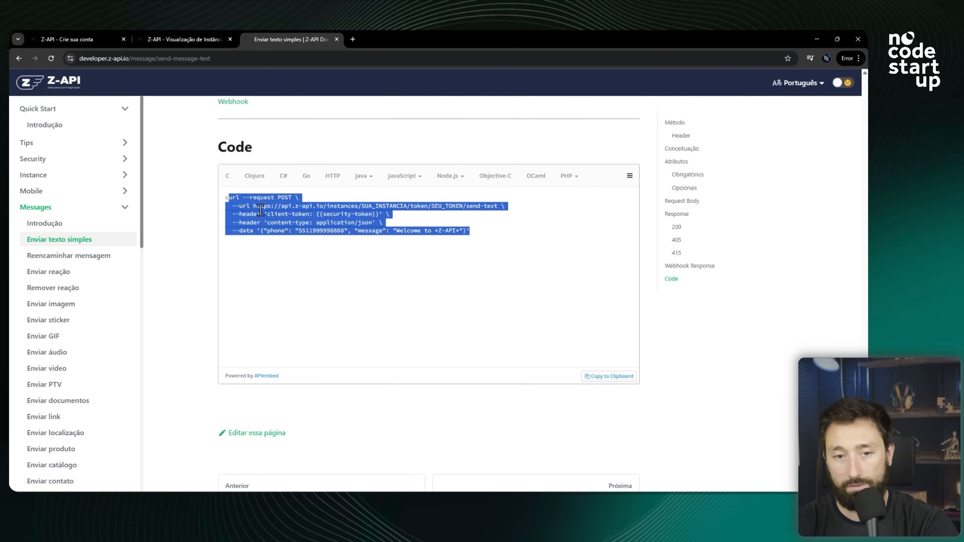
{"action": "left_click", "coordinate": [611, 377]}
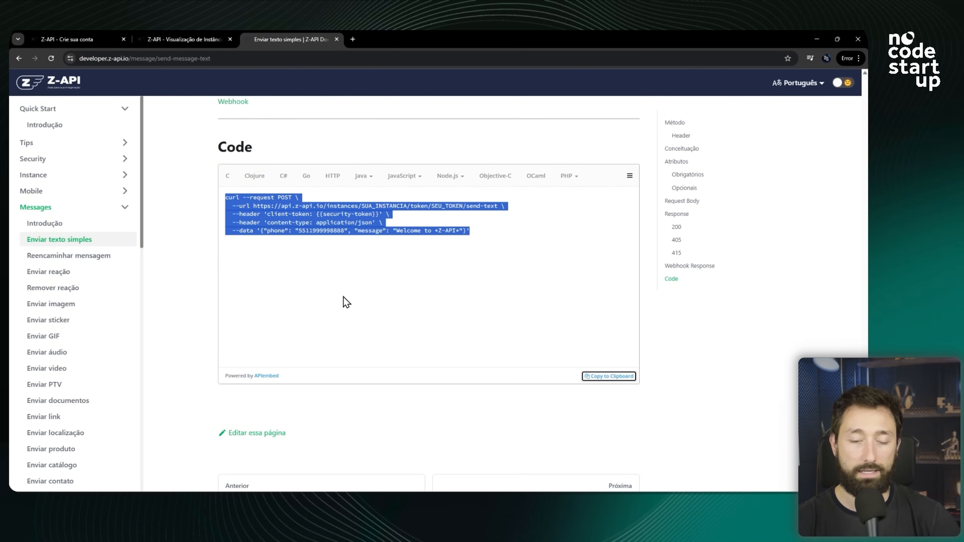
Import the copied cURL command into the HTTP Request node.
{"action": "key", "text": "alt+Tab"}
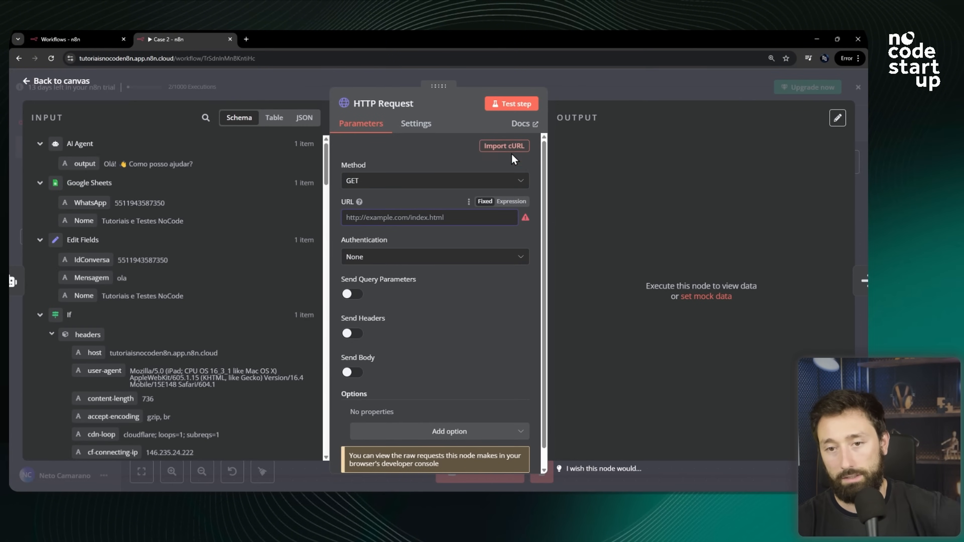
{"action": "left_click", "coordinate": [505, 150]}
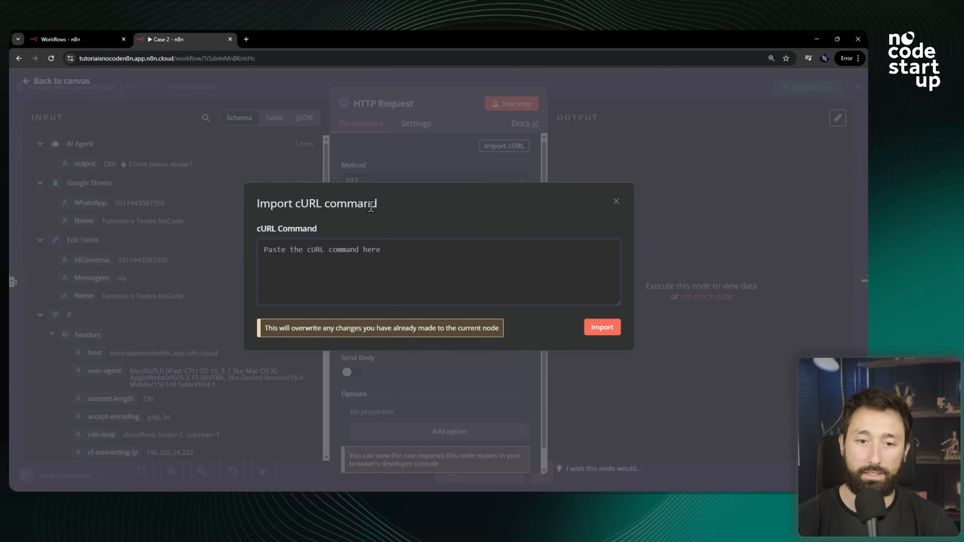
{"action": "key", "text": "ctrl+v"}
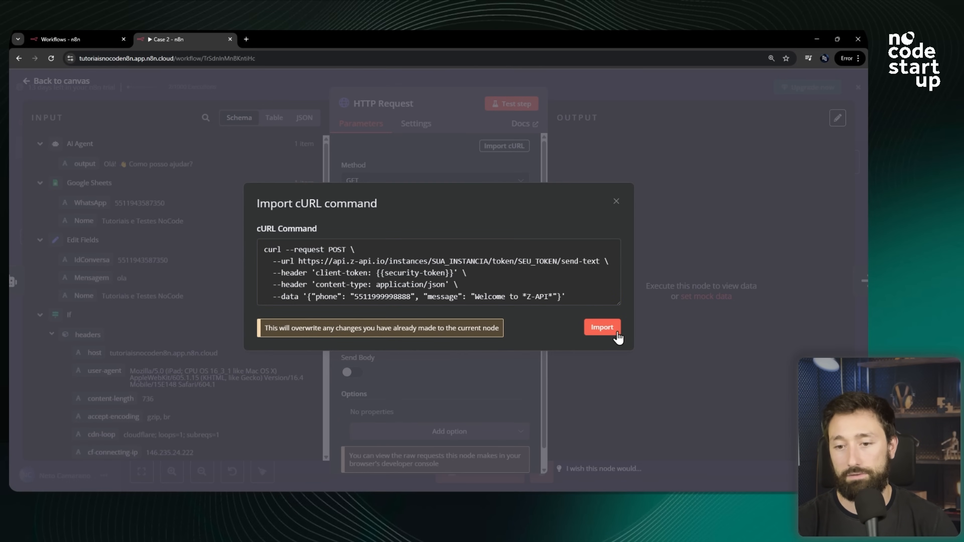
{"action": "left_click", "coordinate": [604, 329]}
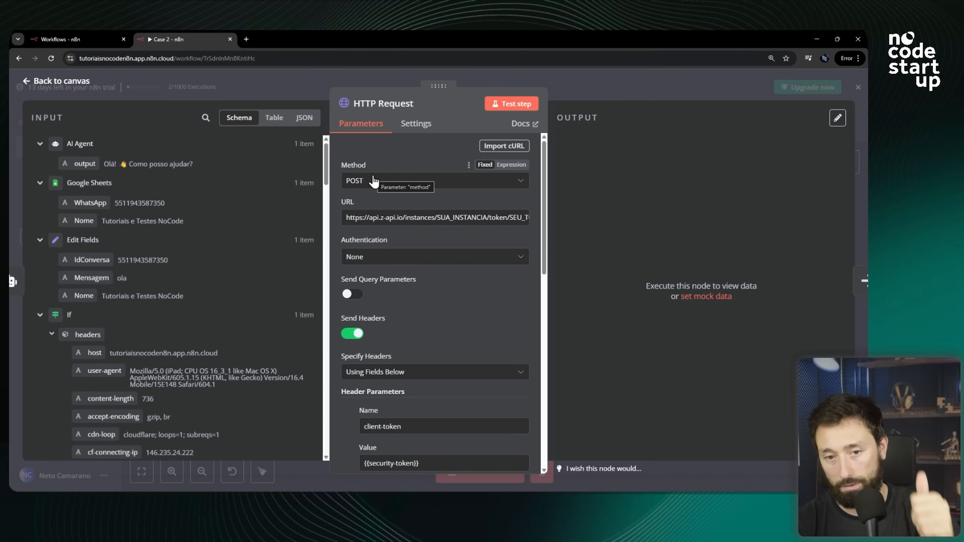
Review the imported URL placeholders, the client-token header and the phone and message body parameters.
{"action": "left_click_drag", "start_coordinate": [391, 218], "coordinate": [569, 223]}
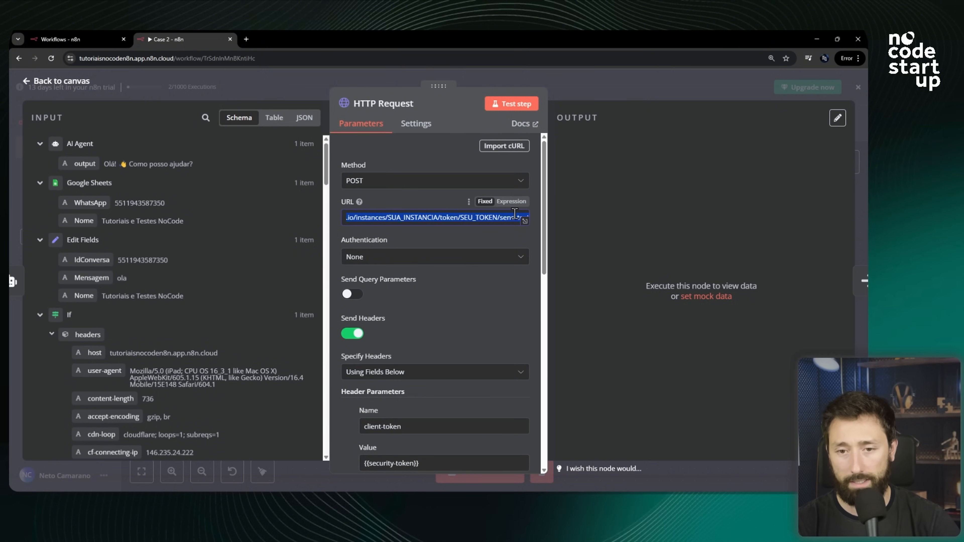
{"action": "left_click", "coordinate": [503, 216]}
{"action": "double_click", "coordinate": [480, 217]}
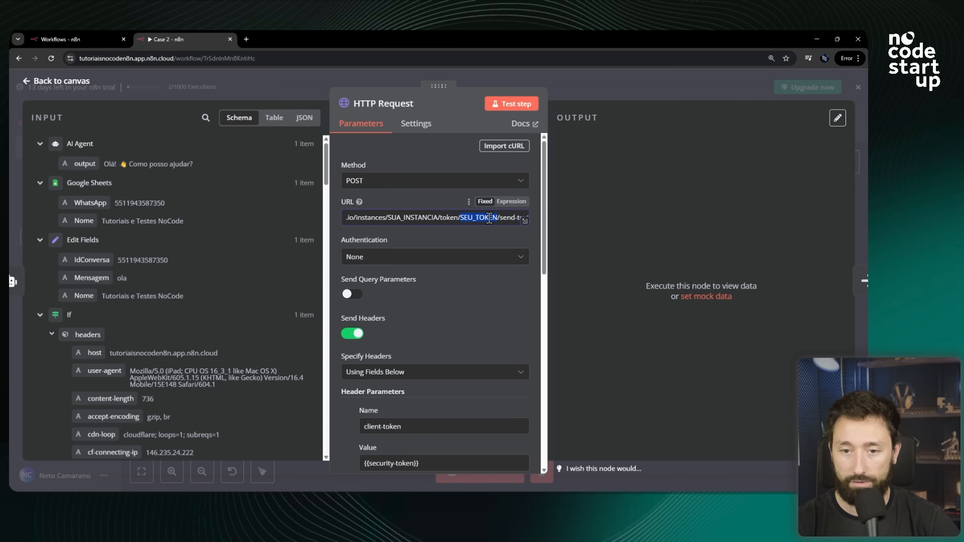
{"action": "double_click", "coordinate": [412, 217]}
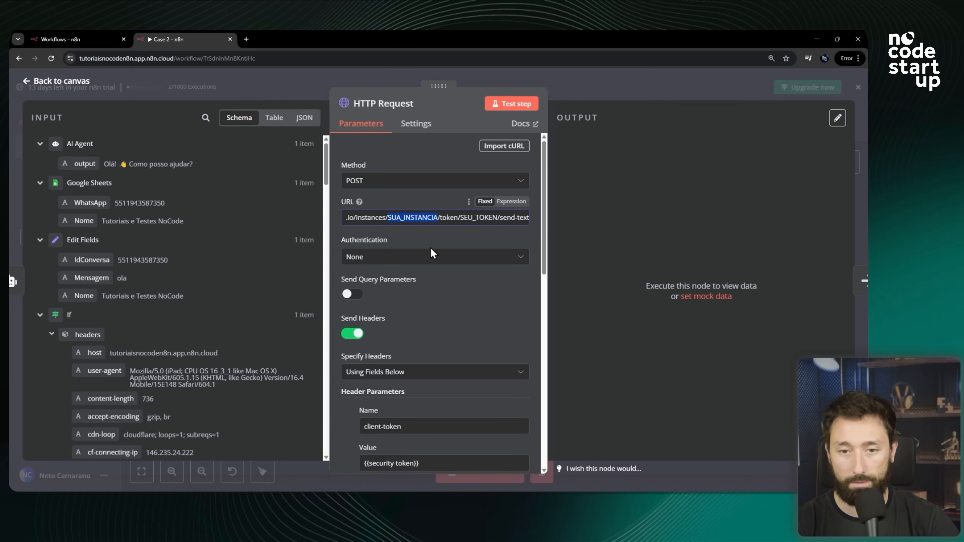
{"action": "scroll", "coordinate": [423, 281], "scroll_direction": "down", "scroll_amount": 3}
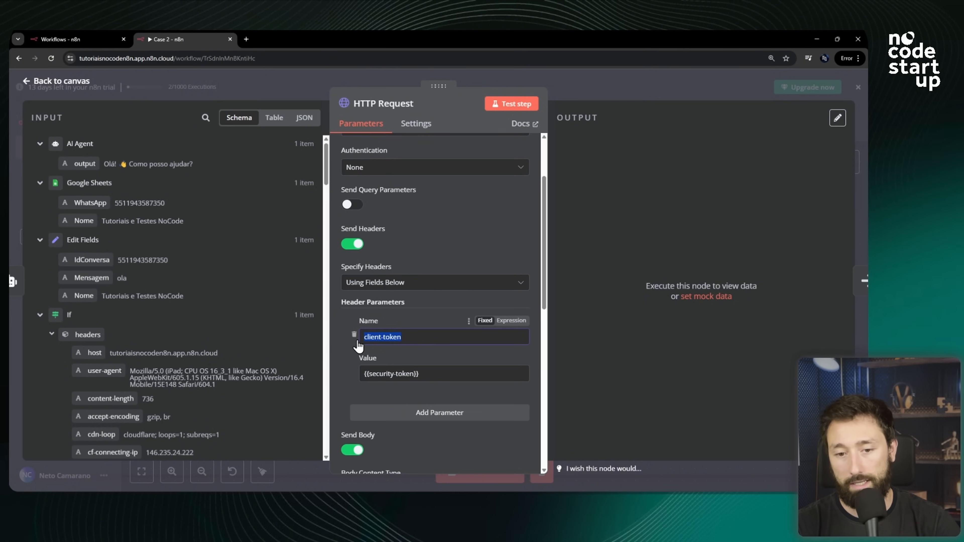
{"action": "left_click_drag", "start_coordinate": [421, 374], "coordinate": [363, 375]}
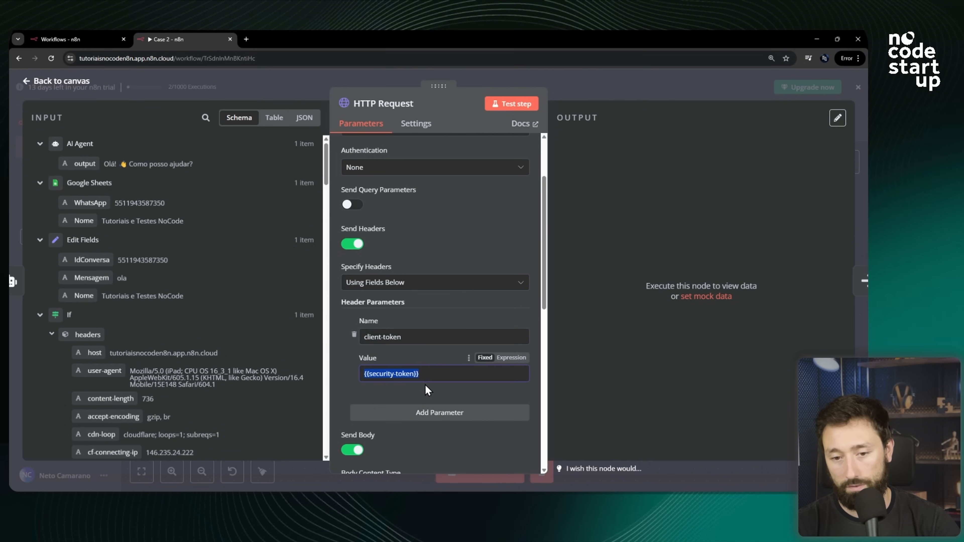
{"action": "triple_click", "coordinate": [433, 373]}
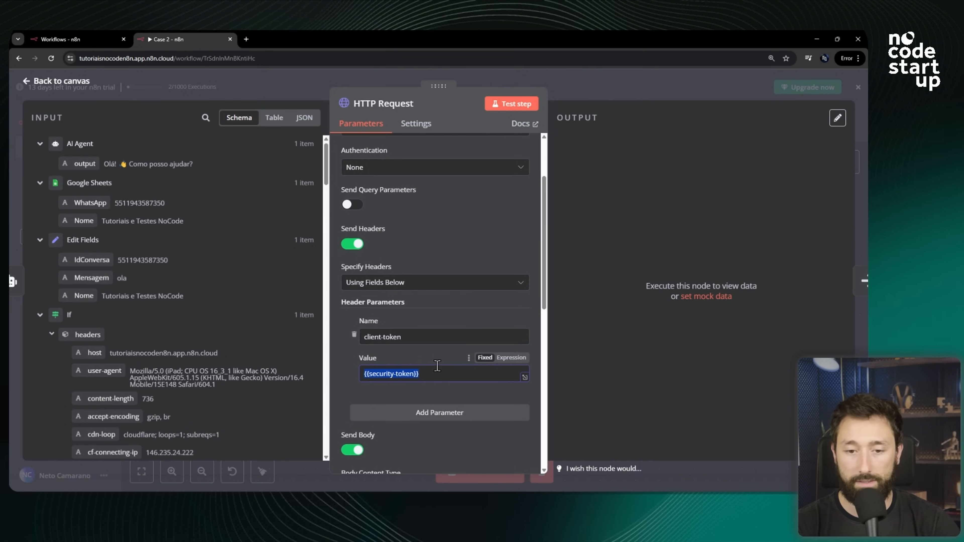
{"action": "scroll", "coordinate": [472, 192], "scroll_direction": "down", "scroll_amount": 6}
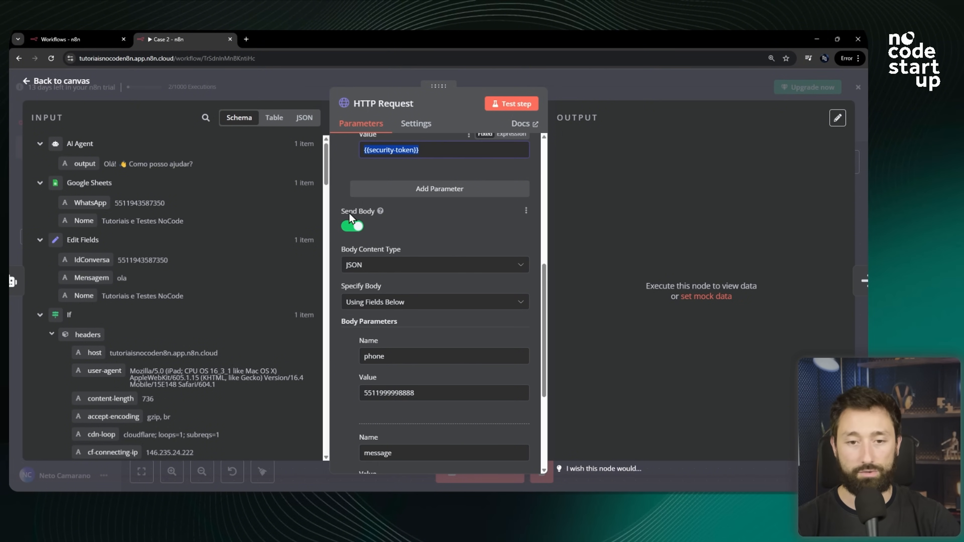
{"action": "scroll", "coordinate": [381, 214], "scroll_direction": "down", "scroll_amount": 2}
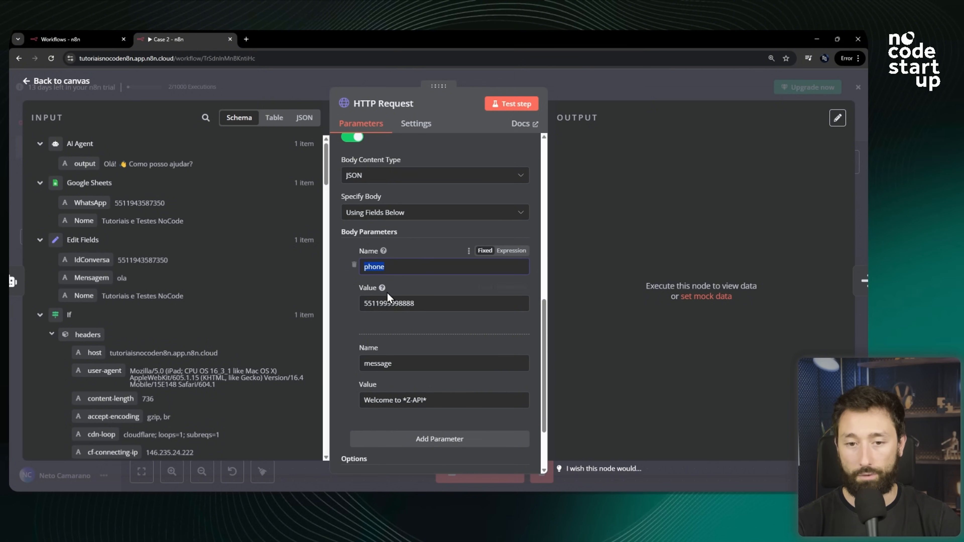
{"action": "left_click_drag", "start_coordinate": [447, 306], "coordinate": [323, 313]}
{"action": "scroll", "coordinate": [476, 322], "scroll_direction": "down", "scroll_amount": 3}
{"action": "left_click_drag", "start_coordinate": [446, 315], "coordinate": [341, 322]}
{"action": "scroll", "coordinate": [420, 324], "scroll_direction": "up", "scroll_amount": 4}
{"action": "scroll", "coordinate": [421, 324], "scroll_direction": "up", "scroll_amount": 8}
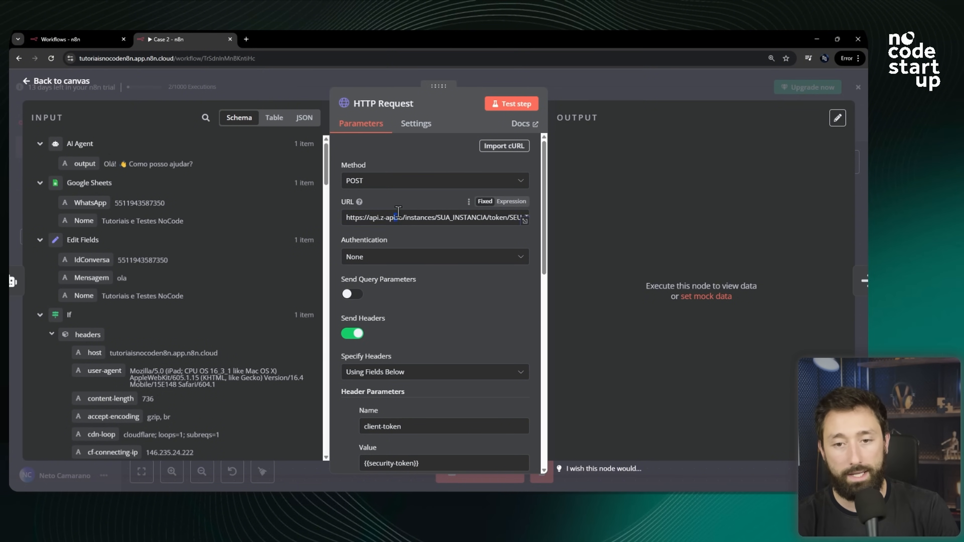
{"action": "left_click_drag", "start_coordinate": [343, 219], "coordinate": [351, 242]}
{"action": "double_click", "coordinate": [420, 216]}
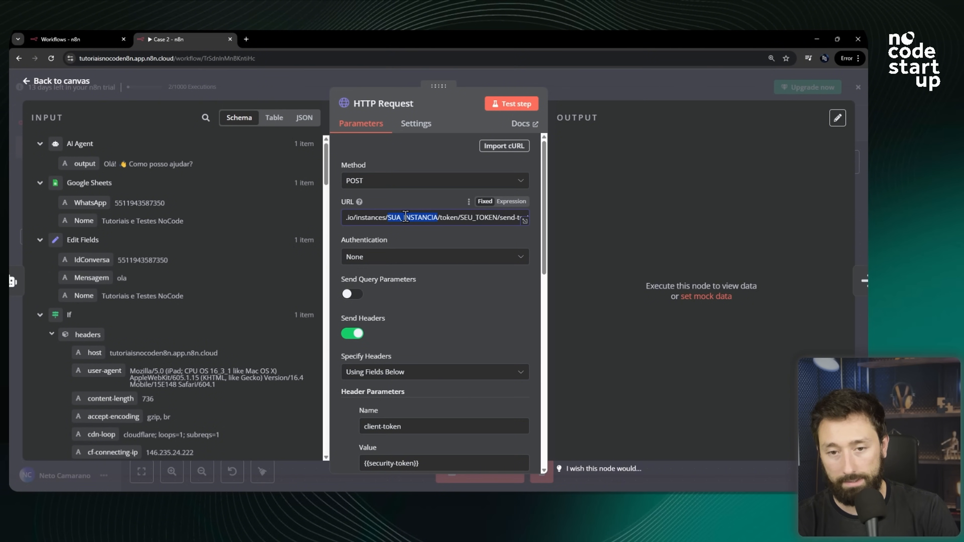
{"action": "double_click", "coordinate": [478, 217]}
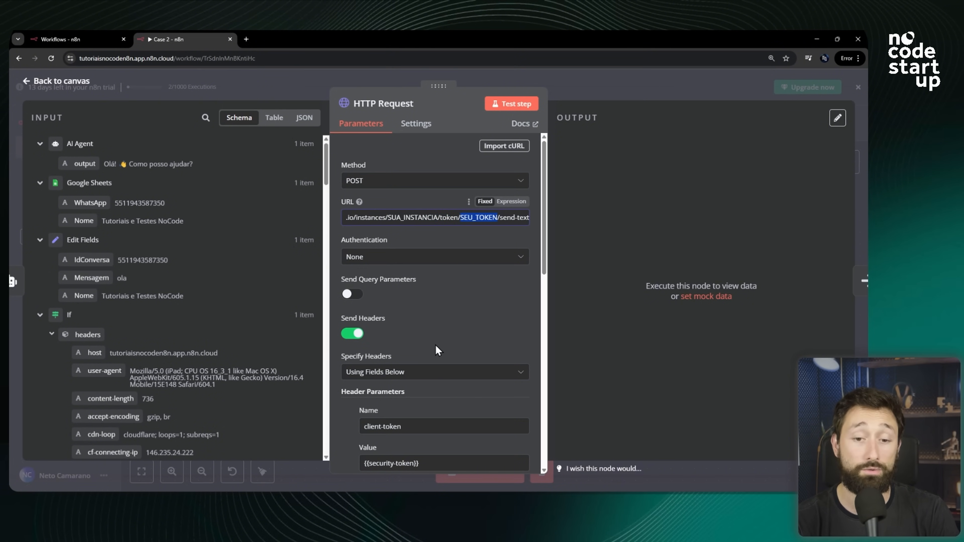
Copy the instance ID from the Z-API web instances list.
{"action": "key", "text": "alt+Tab"}
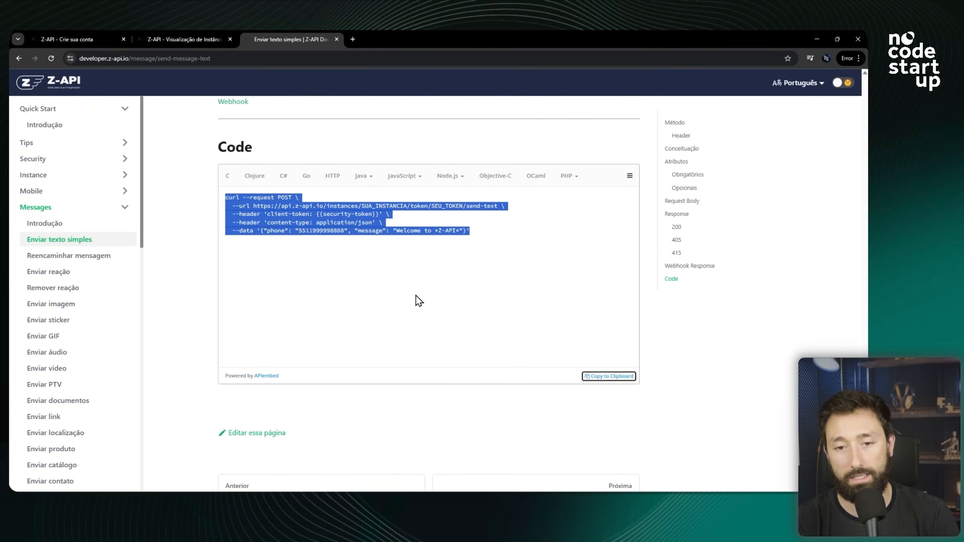
{"action": "left_click", "coordinate": [201, 34]}
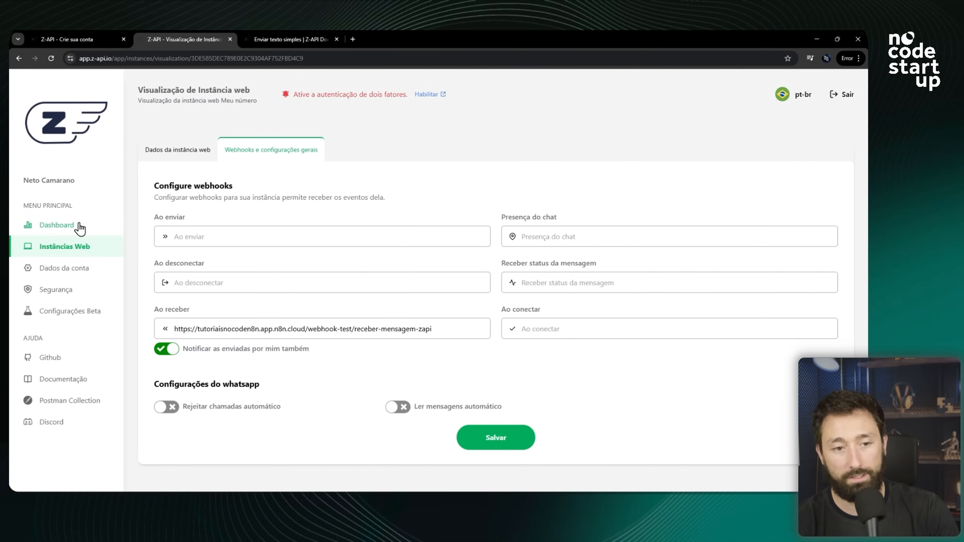
{"action": "left_click", "coordinate": [80, 246]}
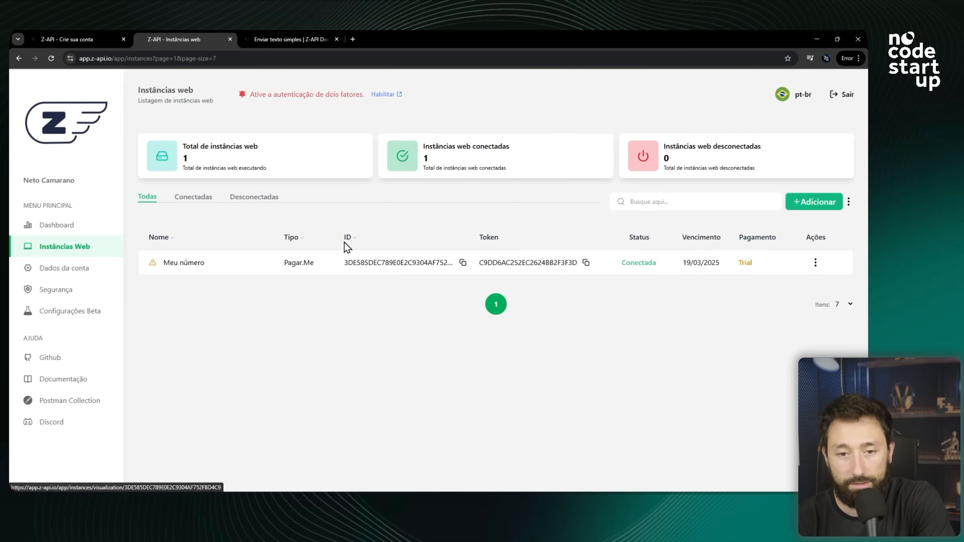
{"action": "left_click", "coordinate": [462, 266]}
{"action": "left_click", "coordinate": [463, 266]}
{"action": "left_click", "coordinate": [463, 266]}
{"action": "left_click", "coordinate": [463, 266]}
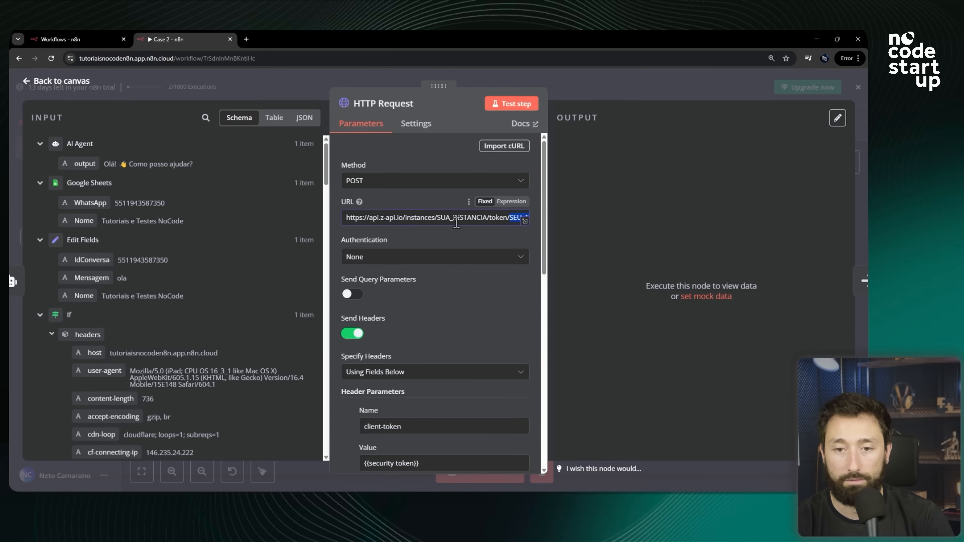
Replace the SUA_INSTANCIA placeholder in the request URL with the copied instance ID.
{"action": "left_click", "coordinate": [467, 218]}
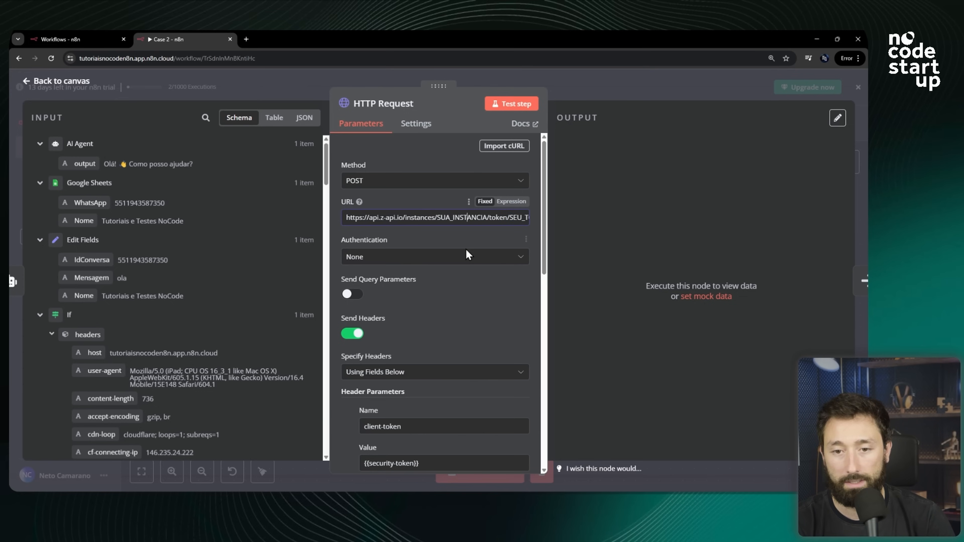
{"action": "left_click_drag", "start_coordinate": [477, 218], "coordinate": [539, 221]}
{"action": "double_click", "coordinate": [415, 218]}
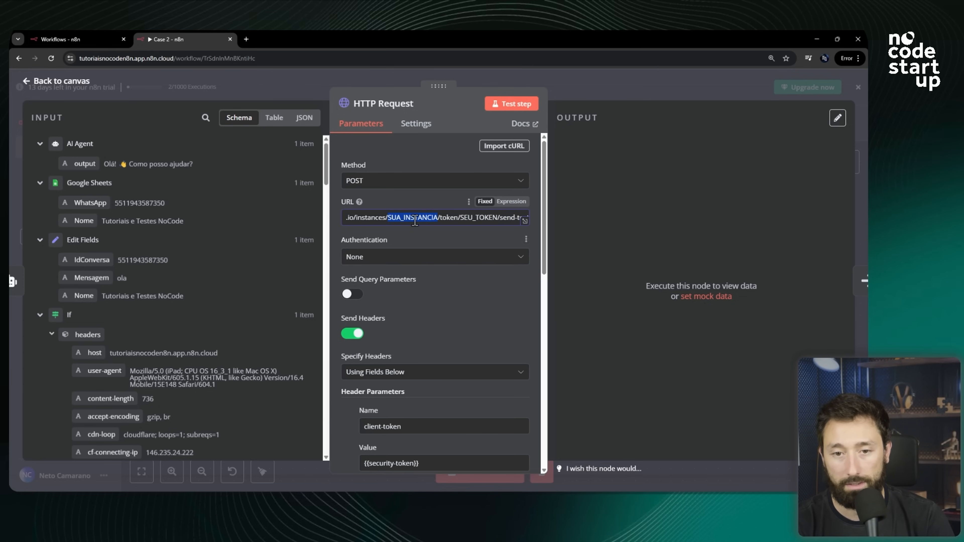
{"action": "key", "text": "ctrl+v"}
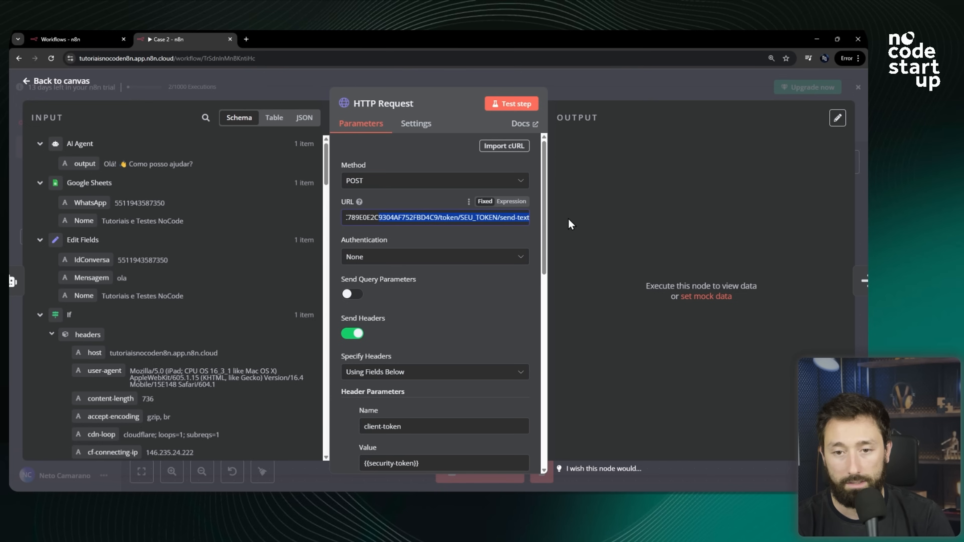
Replace the SEU_TOKEN placeholder in the request URL with the instance token copied from the Z-API instances list.
{"action": "double_click", "coordinate": [486, 214]}
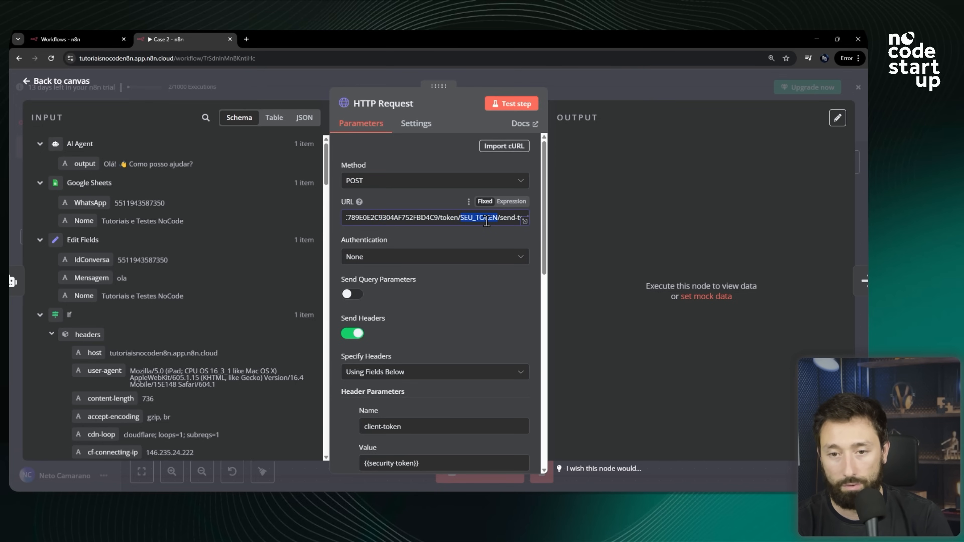
{"action": "key", "text": "alt+Tab"}
{"action": "left_click", "coordinate": [587, 263]}
{"action": "left_click", "coordinate": [586, 263]}
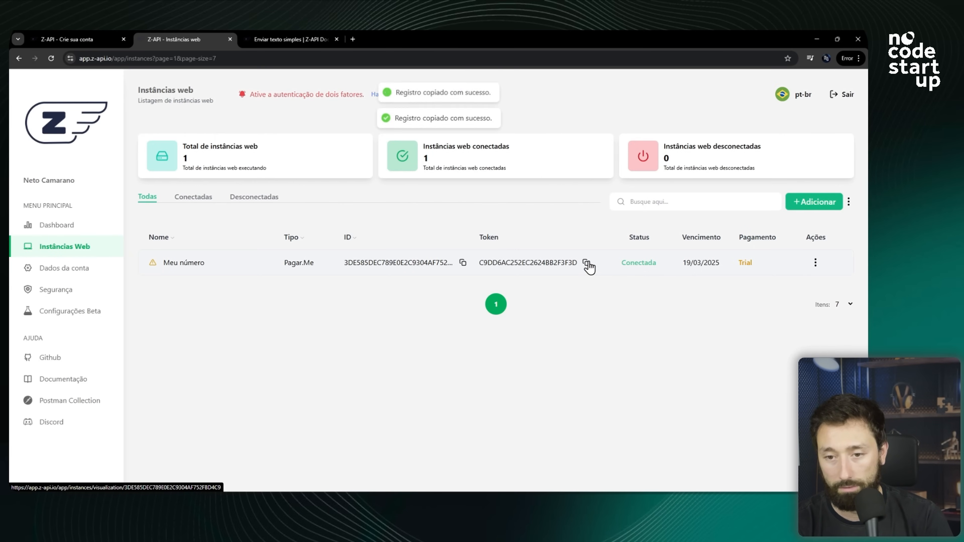
{"action": "key", "text": "alt+Tab"}
{"action": "left_click_drag", "start_coordinate": [486, 219], "coordinate": [525, 224]}
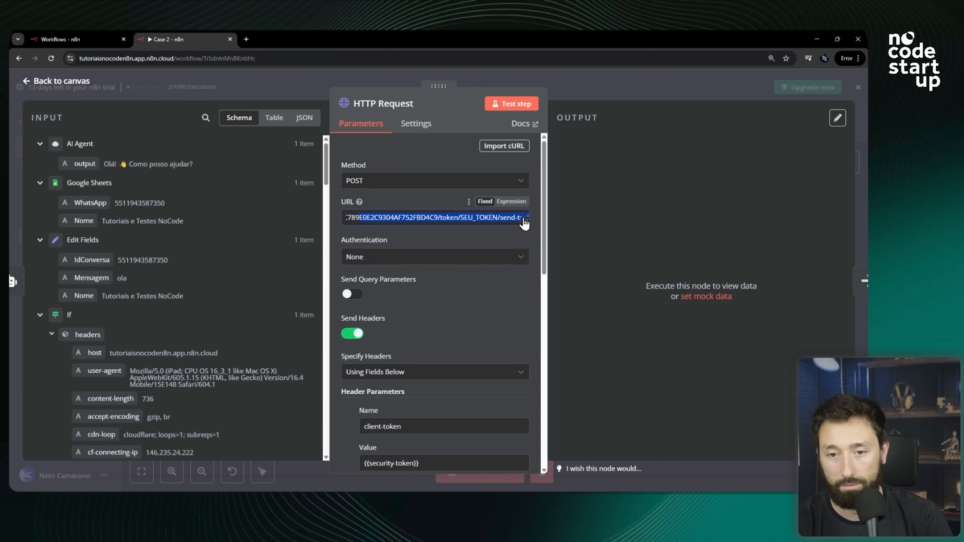
{"action": "double_click", "coordinate": [479, 217]}
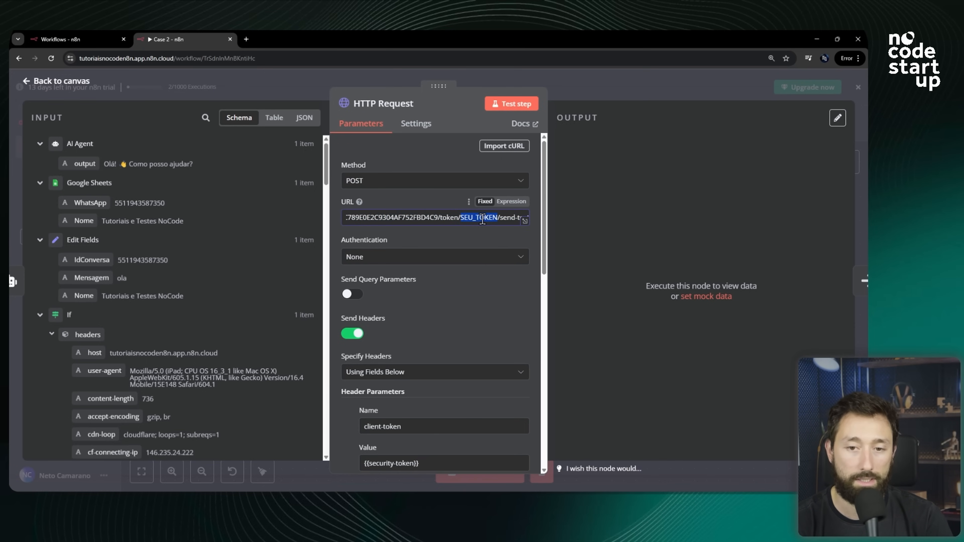
{"action": "key", "text": "ctrl+v"}
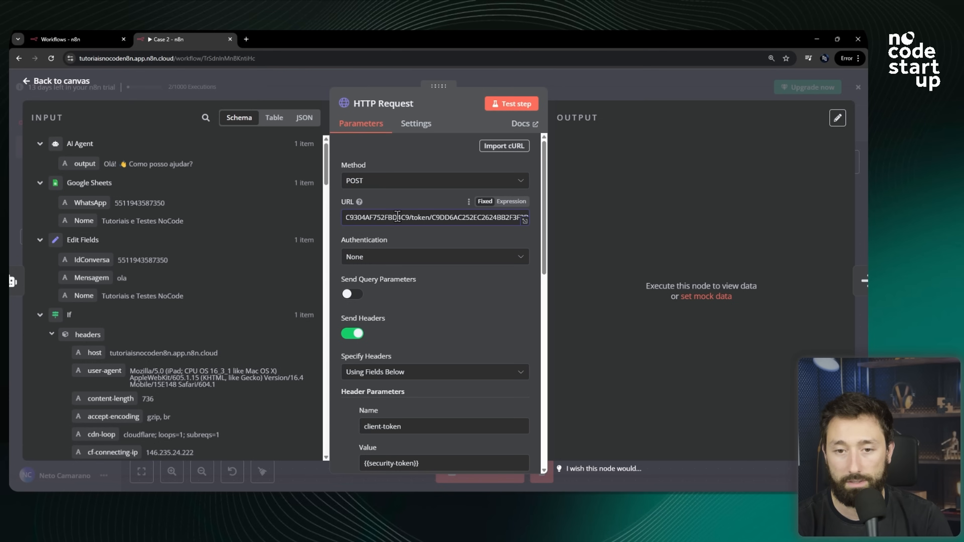
{"action": "left_click_drag", "start_coordinate": [405, 217], "coordinate": [322, 224]}
{"action": "double_click", "coordinate": [511, 219]}
{"action": "left_click", "coordinate": [505, 219]}
{"action": "left_click", "coordinate": [390, 219]}
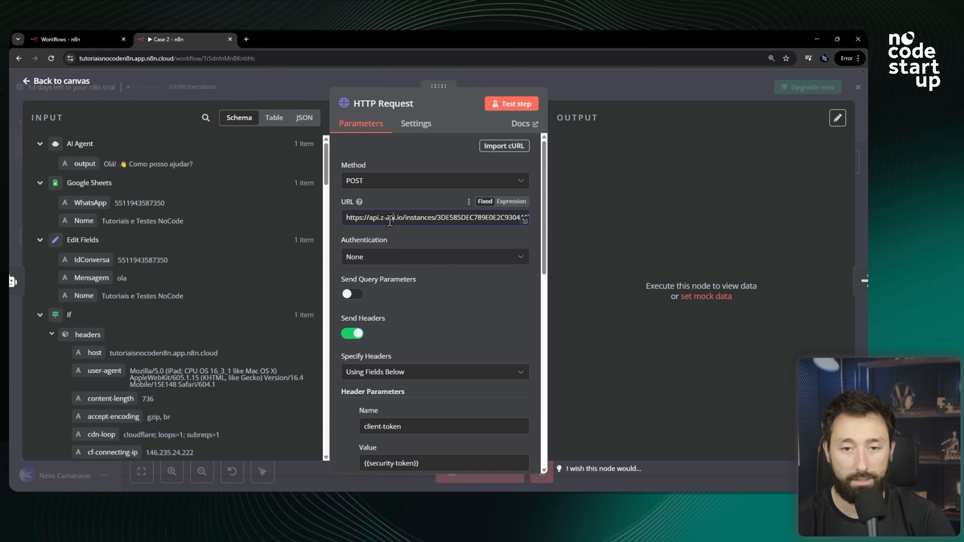
{"action": "left_click_drag", "start_coordinate": [390, 220], "coordinate": [588, 228]}
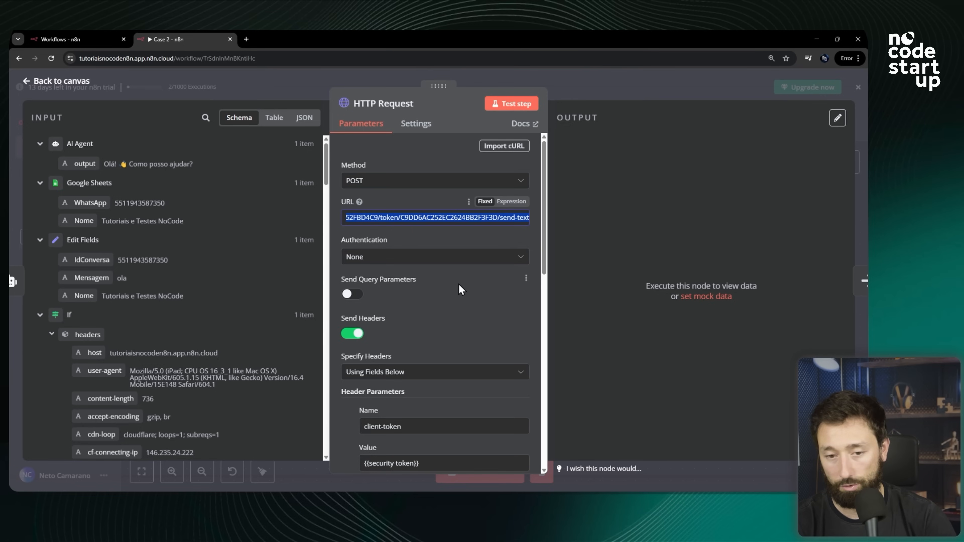
Enable the account security token in Z-API's Segurança settings to generate a client token.
{"action": "scroll", "coordinate": [458, 273], "scroll_direction": "down", "scroll_amount": 1}
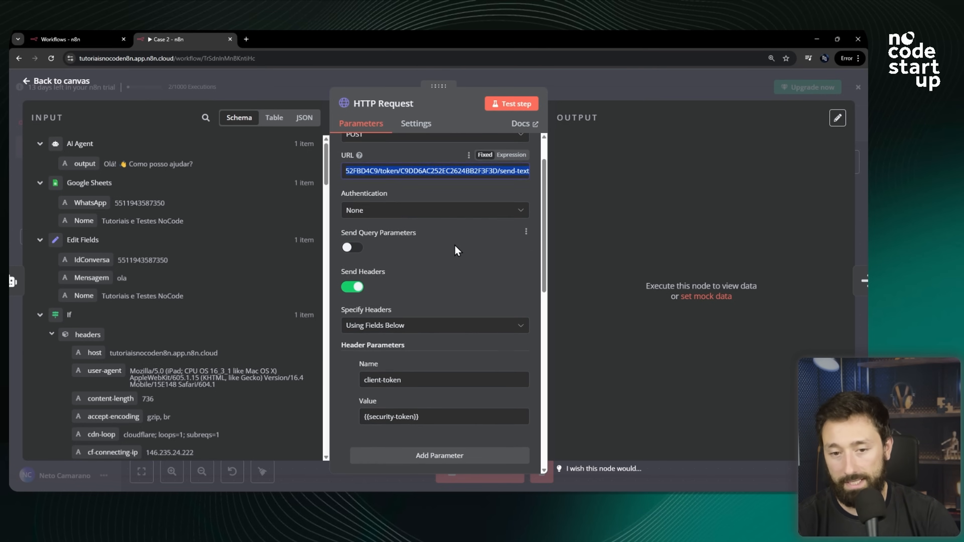
{"action": "scroll", "coordinate": [456, 247], "scroll_direction": "down", "scroll_amount": 2}
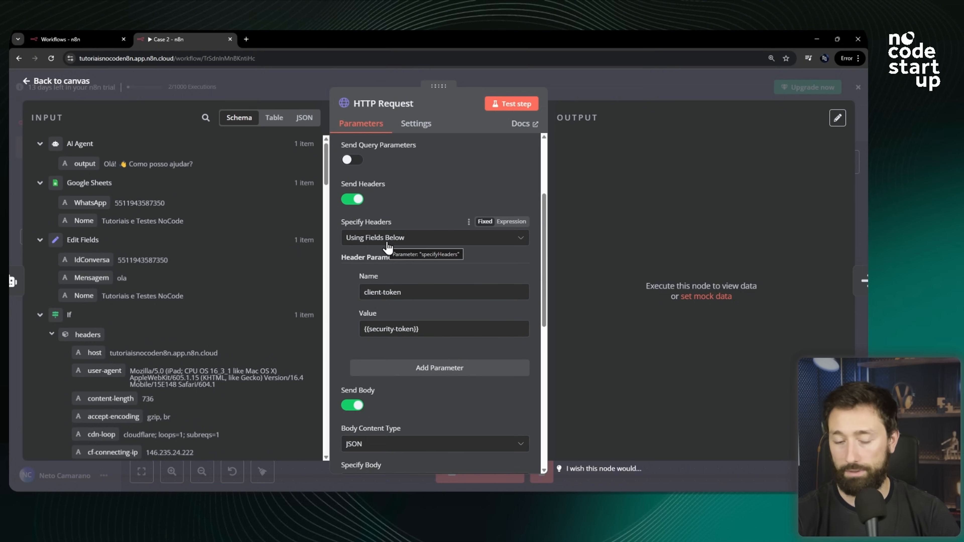
{"action": "left_click_drag", "start_coordinate": [406, 293], "coordinate": [358, 296]}
{"action": "left_click_drag", "start_coordinate": [440, 329], "coordinate": [346, 338]}
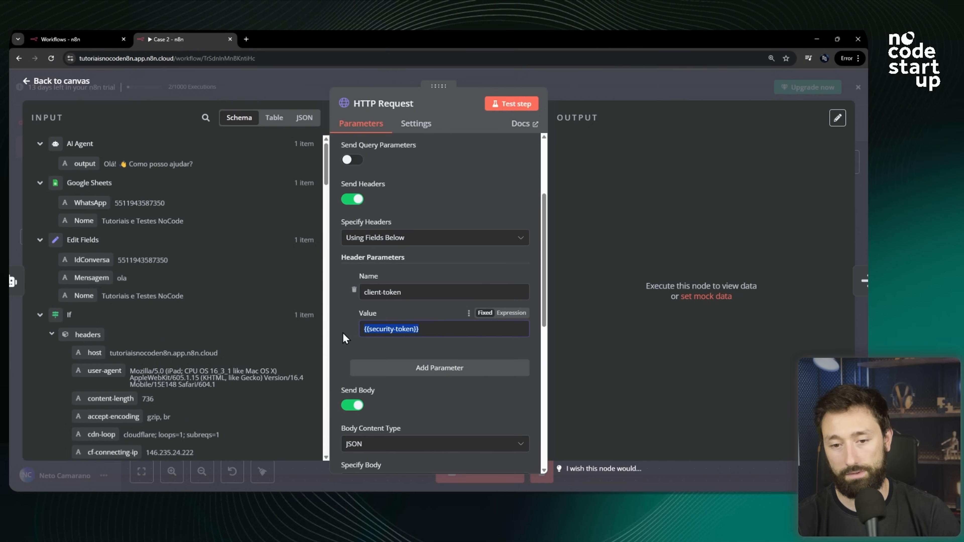
{"action": "left_click_drag", "start_coordinate": [411, 295], "coordinate": [350, 301]}
{"action": "left_click_drag", "start_coordinate": [428, 330], "coordinate": [322, 328]}
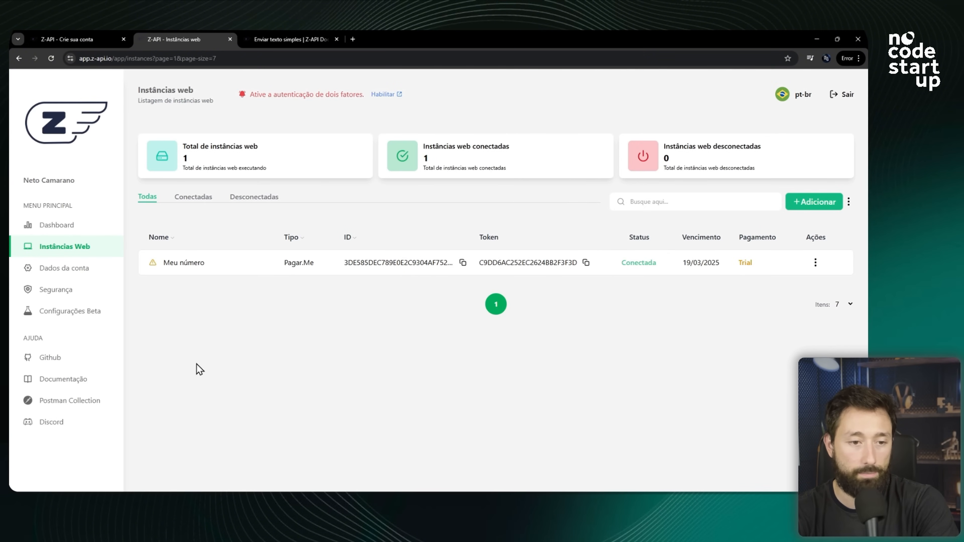
{"action": "left_click", "coordinate": [64, 291]}
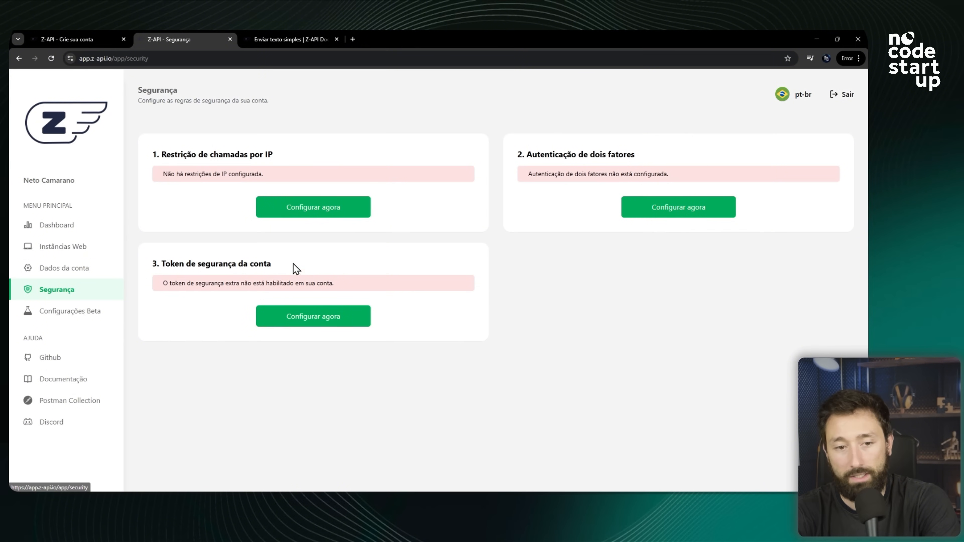
{"action": "left_click_drag", "start_coordinate": [166, 270], "coordinate": [296, 272]}
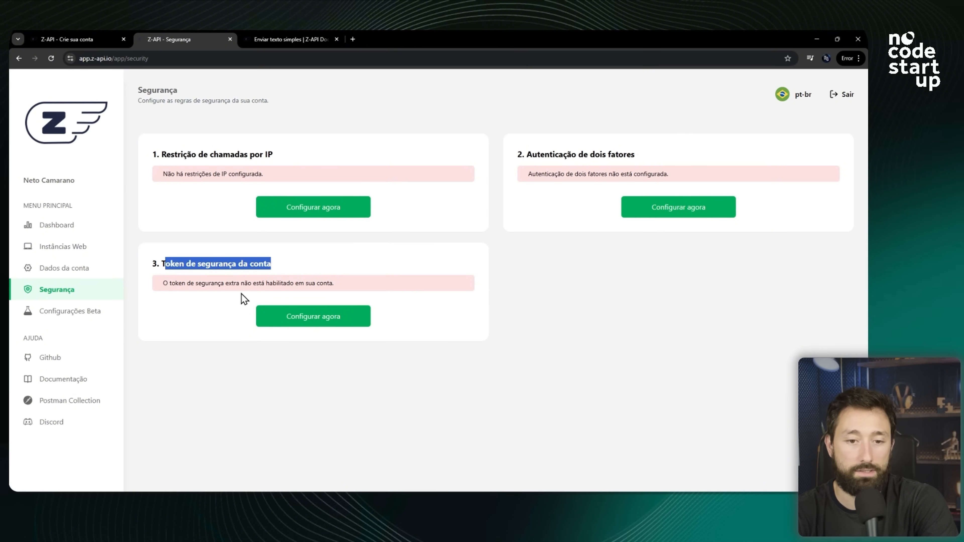
{"action": "left_click", "coordinate": [333, 324]}
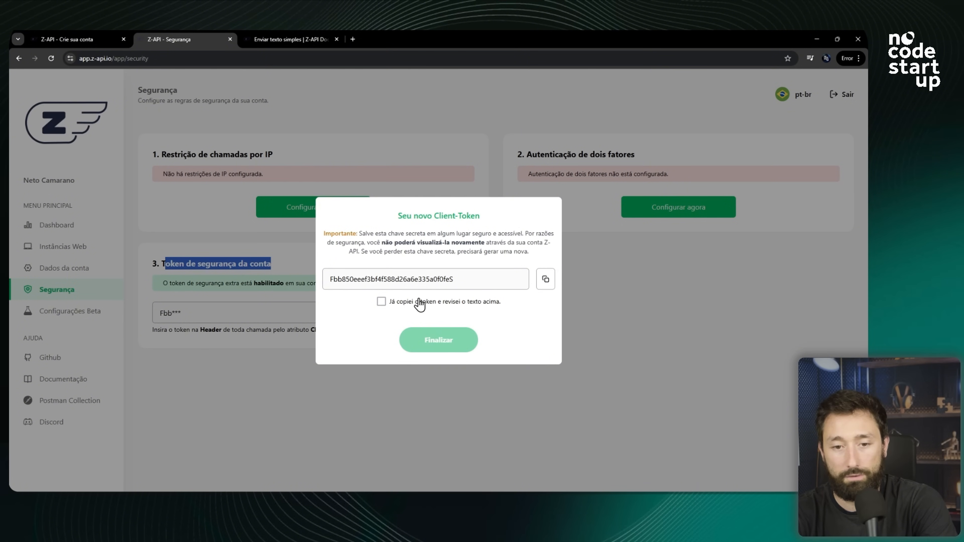
Copy the new client token, acknowledge and finalize it, and paste it as the client-token header value.
{"action": "left_click", "coordinate": [544, 279]}
{"action": "left_click", "coordinate": [544, 279]}
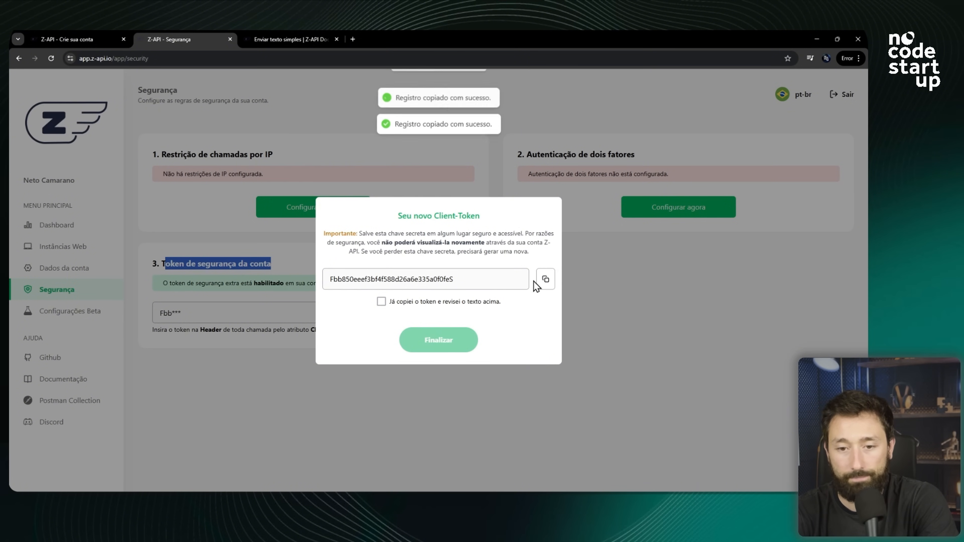
{"action": "left_click", "coordinate": [544, 279]}
{"action": "left_click", "coordinate": [381, 301]}
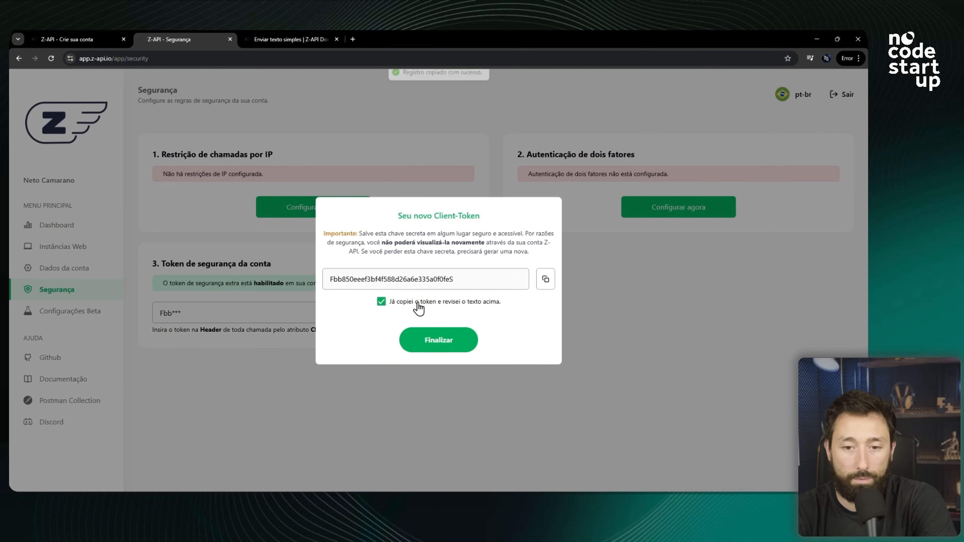
{"action": "left_click", "coordinate": [545, 280]}
{"action": "left_click", "coordinate": [545, 281]}
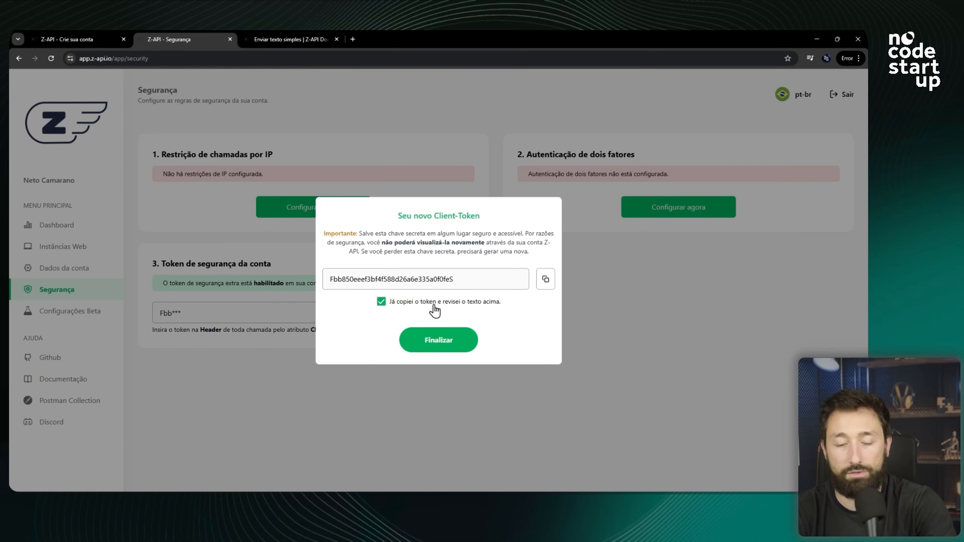
{"action": "double_click", "coordinate": [545, 281]}
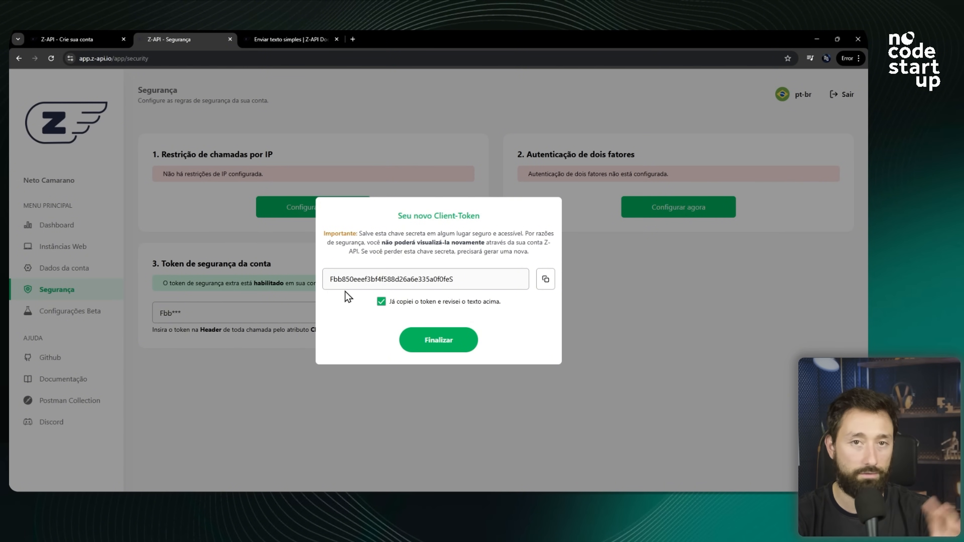
{"action": "double_click", "coordinate": [545, 280]}
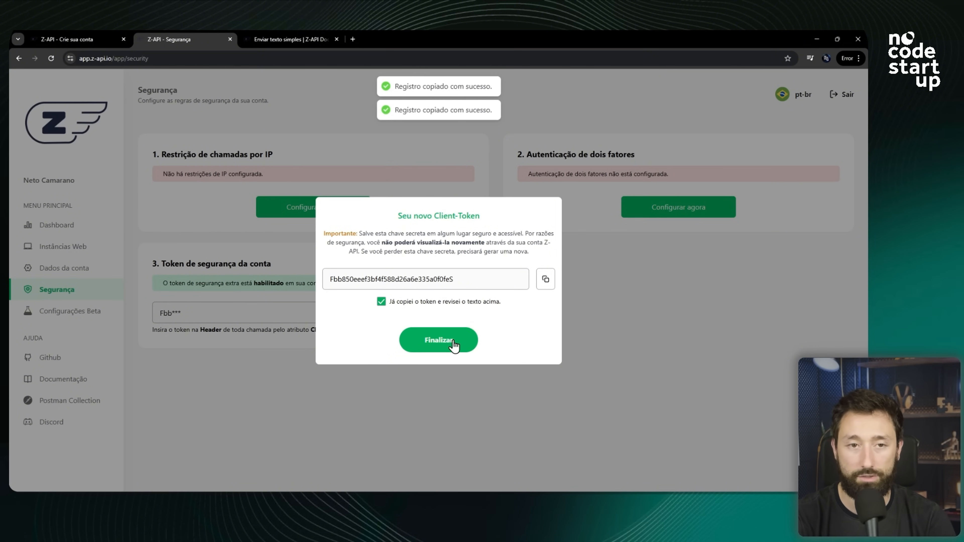
{"action": "left_click", "coordinate": [440, 340]}
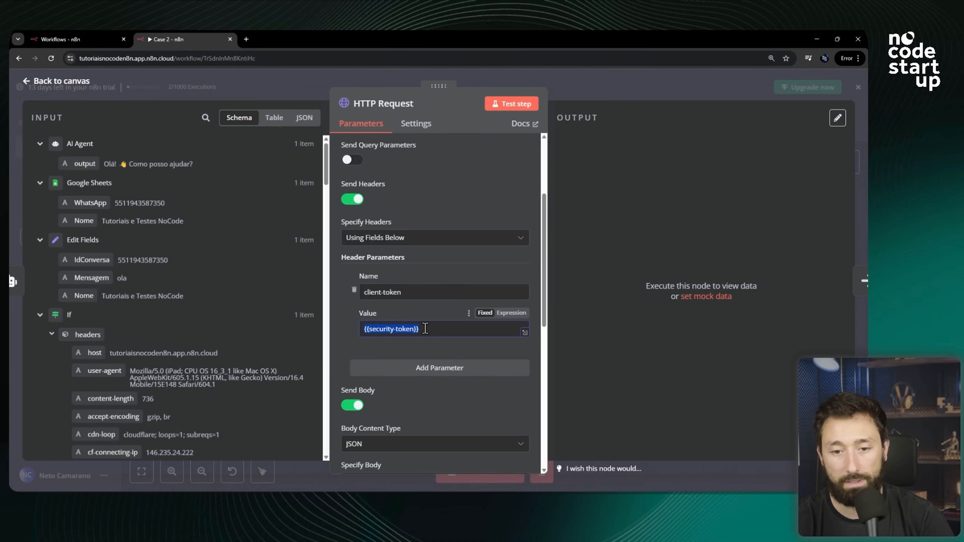
{"action": "key", "text": "ctrl+v"}
{"action": "left_click_drag", "start_coordinate": [494, 329], "coordinate": [360, 338]}
Set the phone body parameter to the Edit Fields IdConversa field as an expression.
{"action": "scroll", "coordinate": [334, 309], "scroll_direction": "up", "scroll_amount": 1}
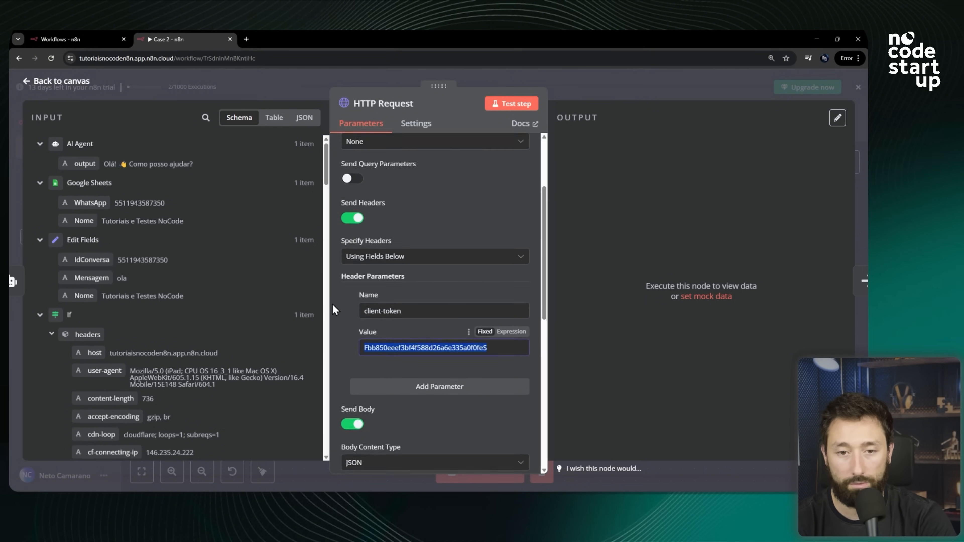
{"action": "scroll", "coordinate": [334, 309], "scroll_direction": "up", "scroll_amount": 3}
{"action": "scroll", "coordinate": [455, 265], "scroll_direction": "down", "scroll_amount": 7}
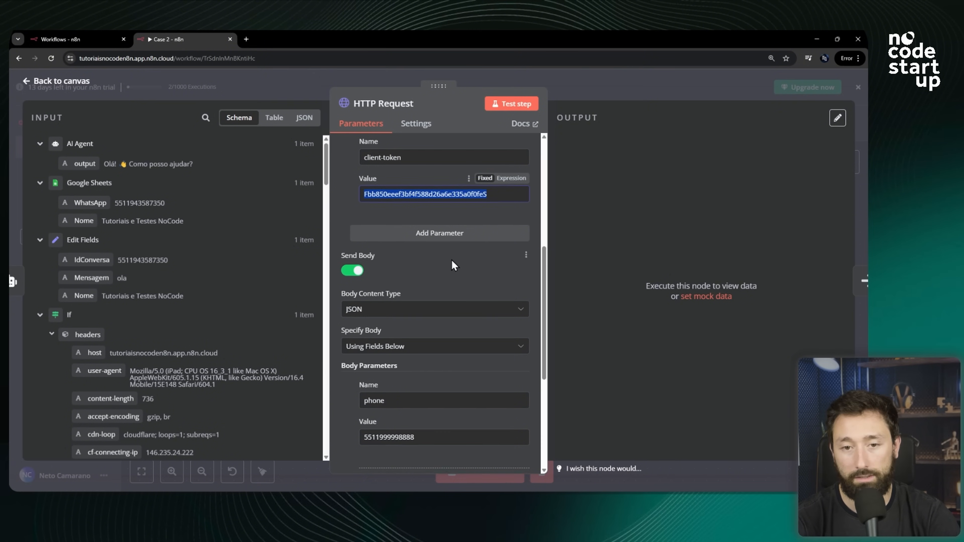
{"action": "scroll", "coordinate": [423, 228], "scroll_direction": "down", "scroll_amount": 5}
{"action": "left_click", "coordinate": [429, 221]}
{"action": "left_click_drag", "start_coordinate": [430, 222], "coordinate": [341, 229]}
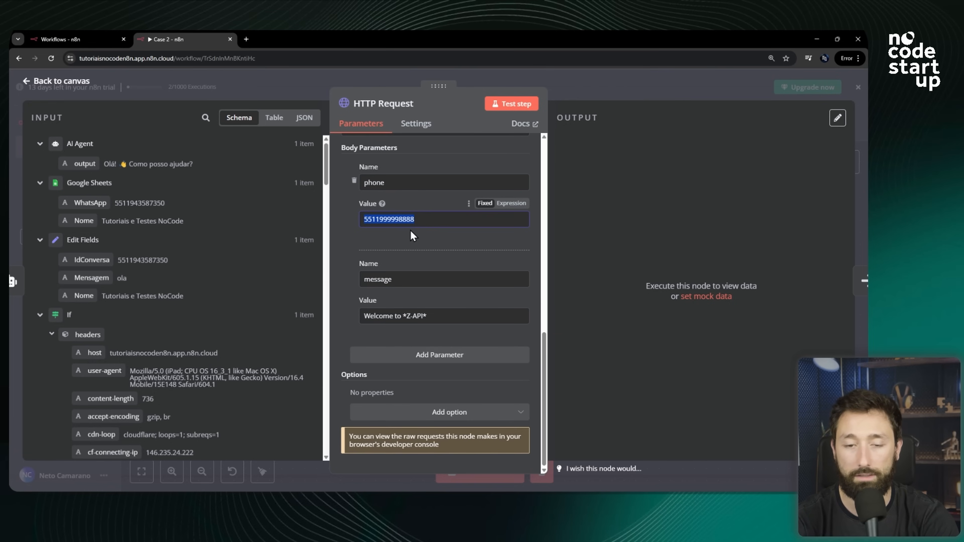
{"action": "key", "text": "BackSpace"}
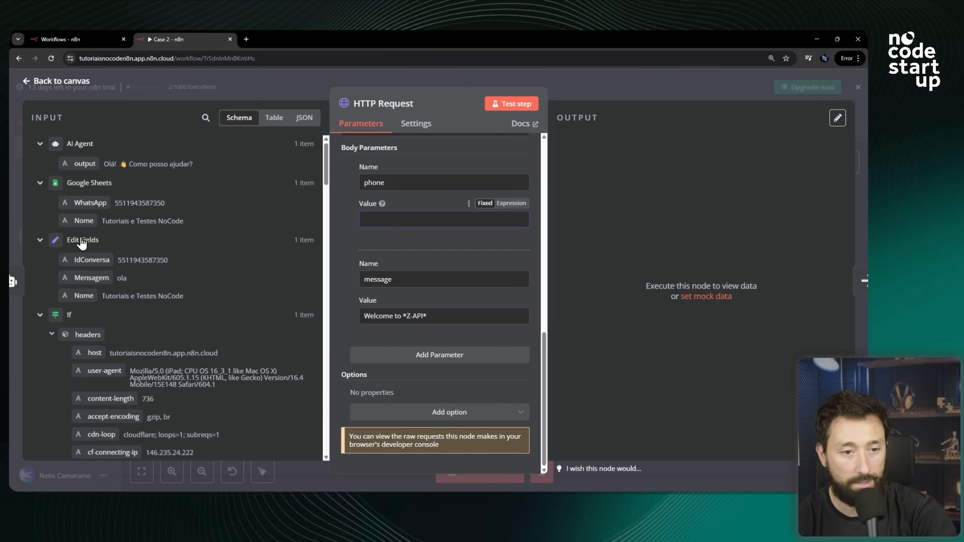
{"action": "left_click_drag", "start_coordinate": [91, 260], "coordinate": [402, 218]}
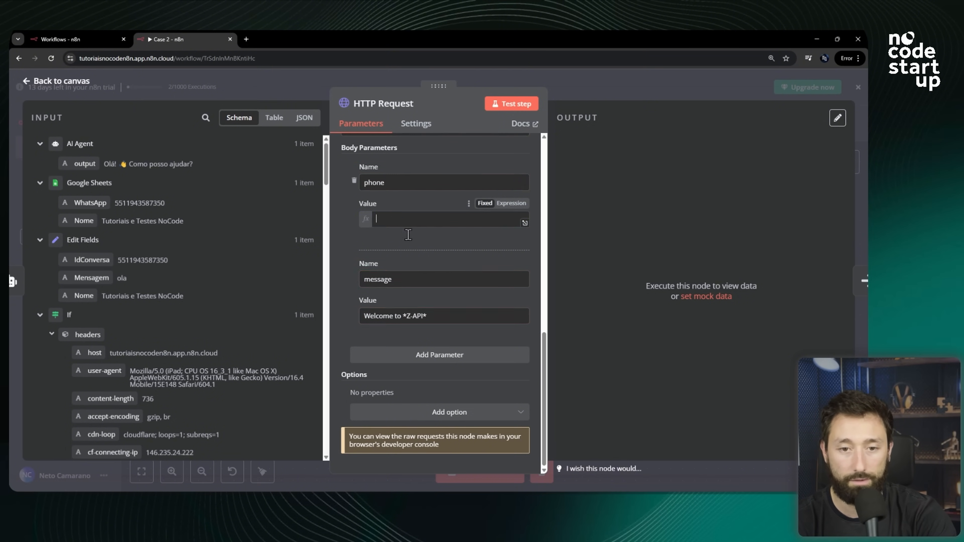
{"action": "left_click", "coordinate": [345, 225]}
{"action": "left_click_drag", "start_coordinate": [416, 230], "coordinate": [360, 213]}
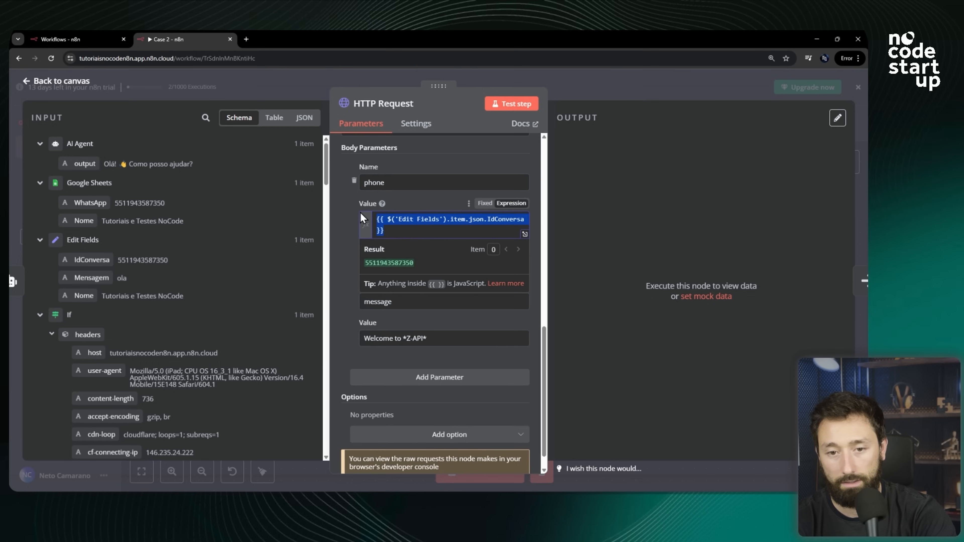
{"action": "left_click", "coordinate": [341, 229]}
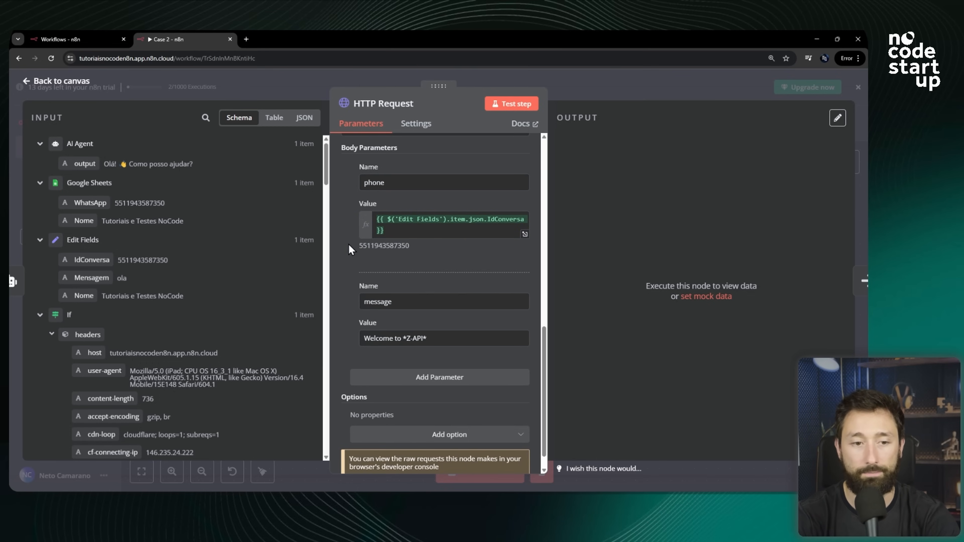
Set the message body parameter to the Edit Fields Mensagem field as an expression.
{"action": "left_click", "coordinate": [433, 335]}
{"action": "key", "text": "ctrl+a"}
{"action": "key", "text": "BackSpace"}
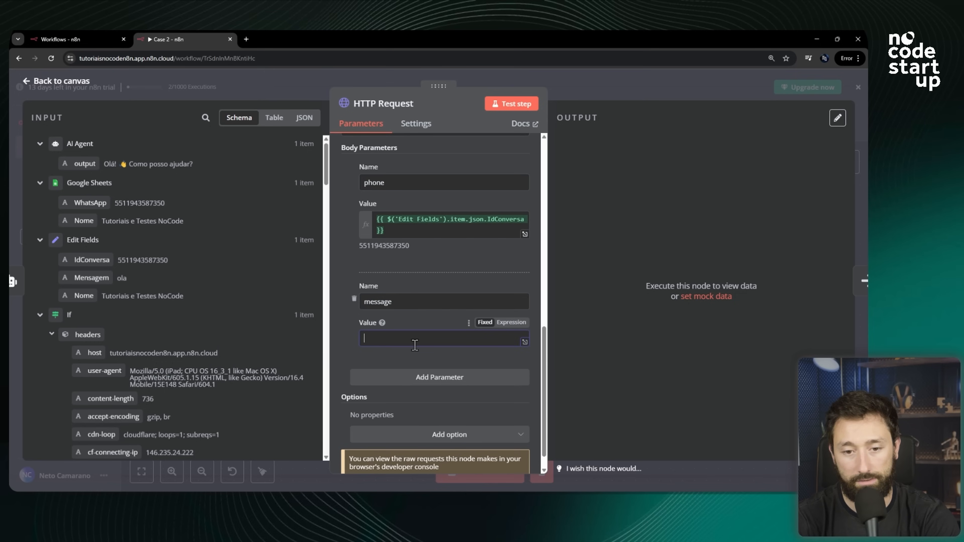
{"action": "left_click_drag", "start_coordinate": [95, 281], "coordinate": [379, 338]}
{"action": "scroll", "coordinate": [454, 380], "scroll_direction": "up", "scroll_amount": 15}
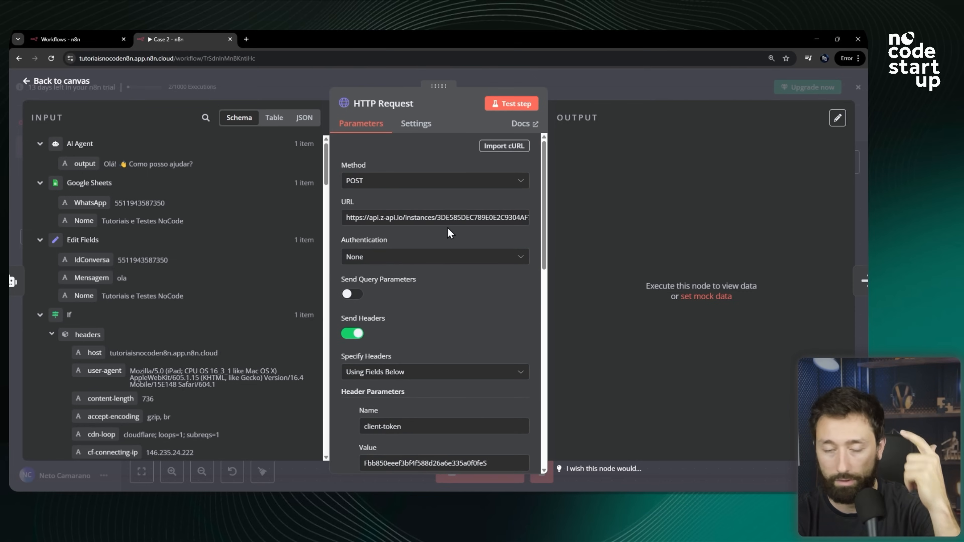
{"action": "scroll", "coordinate": [450, 233], "scroll_direction": "down", "scroll_amount": 15}
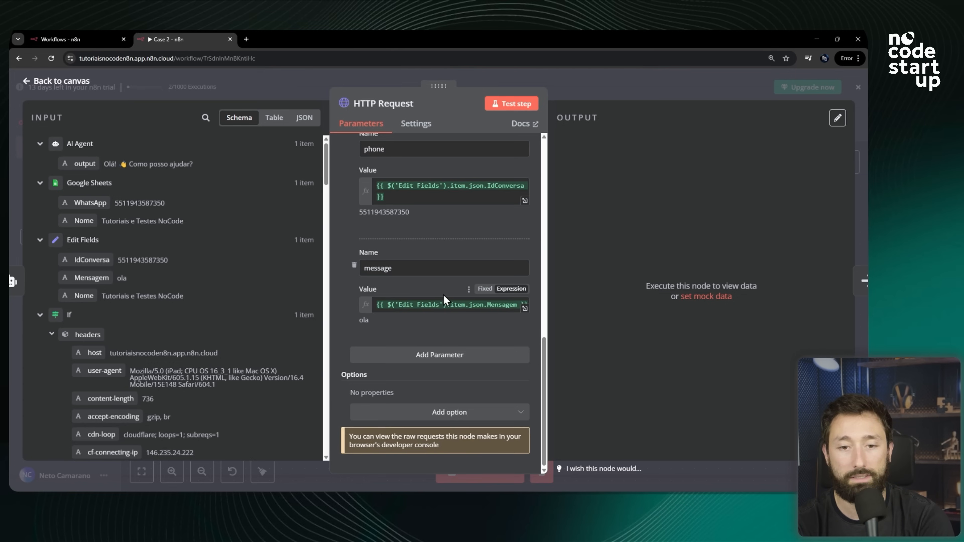
{"action": "scroll", "coordinate": [445, 303], "scroll_direction": "up", "scroll_amount": 3}
{"action": "scroll", "coordinate": [416, 355], "scroll_direction": "down", "scroll_amount": 3}
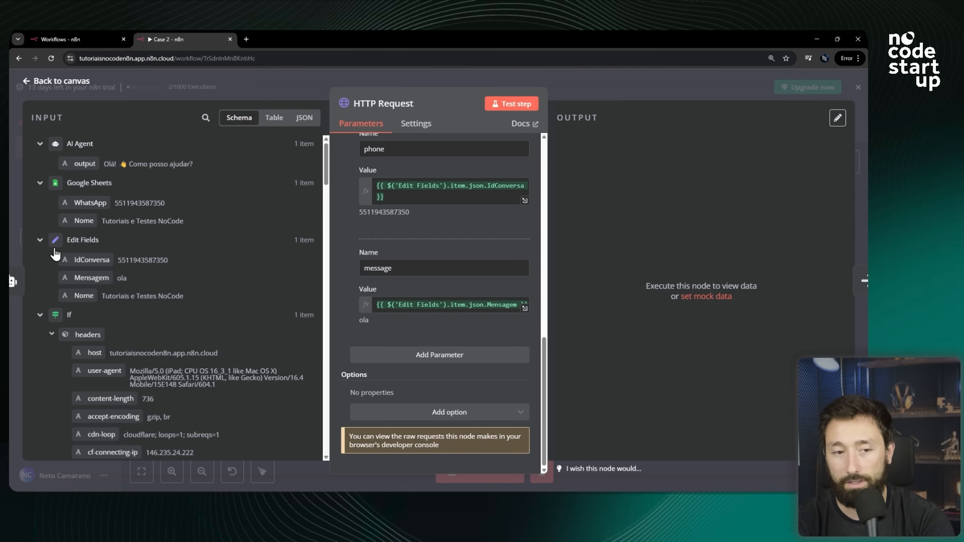
Clear the message body parameter's value.
{"action": "triple_click", "coordinate": [477, 306]}
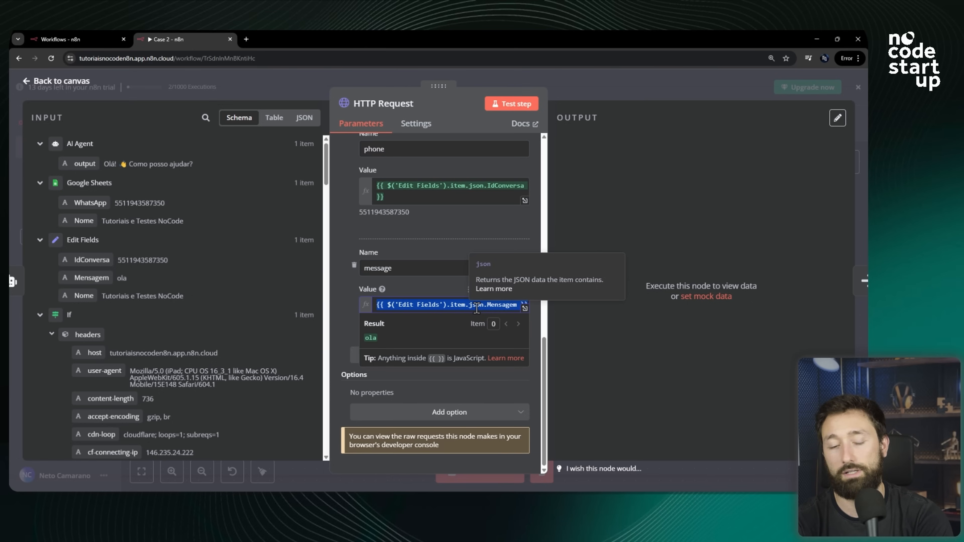
{"action": "key", "text": "BackSpace"}
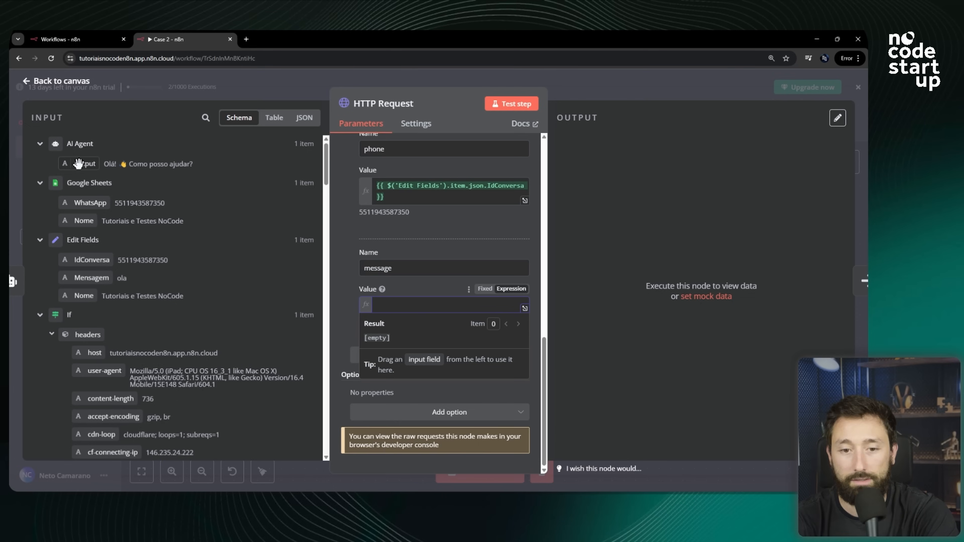
{"action": "mouse_move", "coordinate": [78, 163]}
{"action": "left_mouse_down"}
{"action": "mouse_move", "coordinate": [128, 164]}
{"action": "mouse_move", "coordinate": [80, 163]}
{"action": "left_mouse_up"}
{"action": "scroll", "coordinate": [517, 217], "scroll_direction": "up", "scroll_amount": 2}
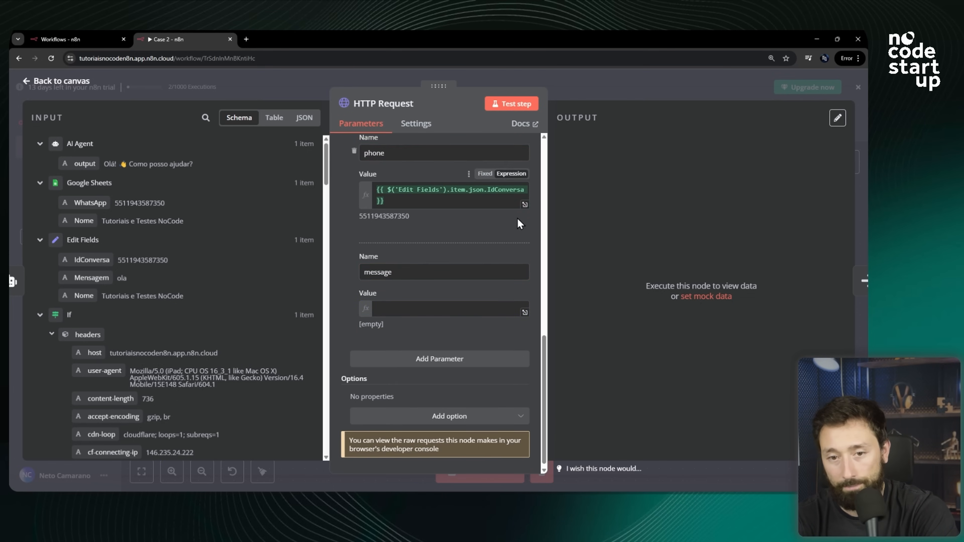
{"action": "scroll", "coordinate": [345, 306], "scroll_direction": "down", "scroll_amount": 3}
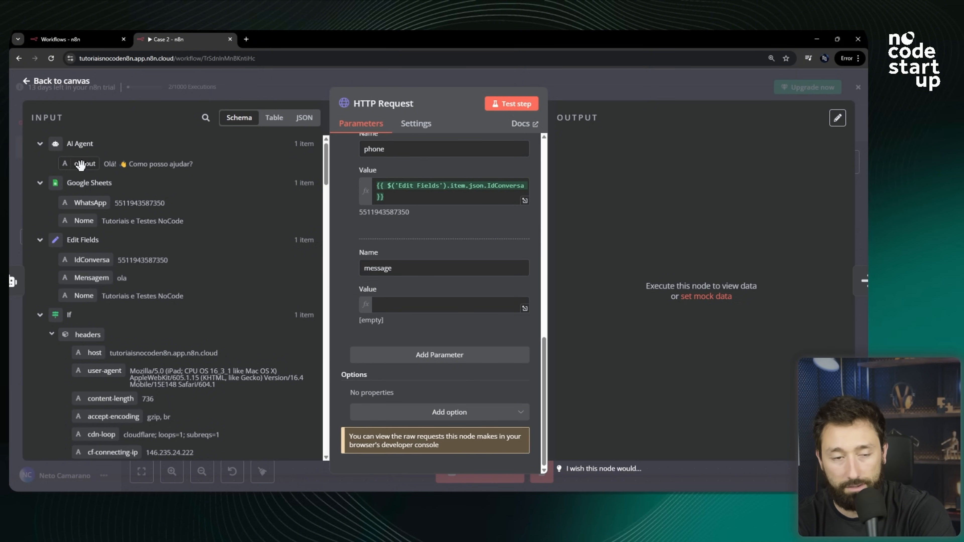
Set the message body parameter to the AI Agent output field as an expression and test the HTTP Request step.
{"action": "left_click_drag", "start_coordinate": [80, 165], "coordinate": [397, 306]}
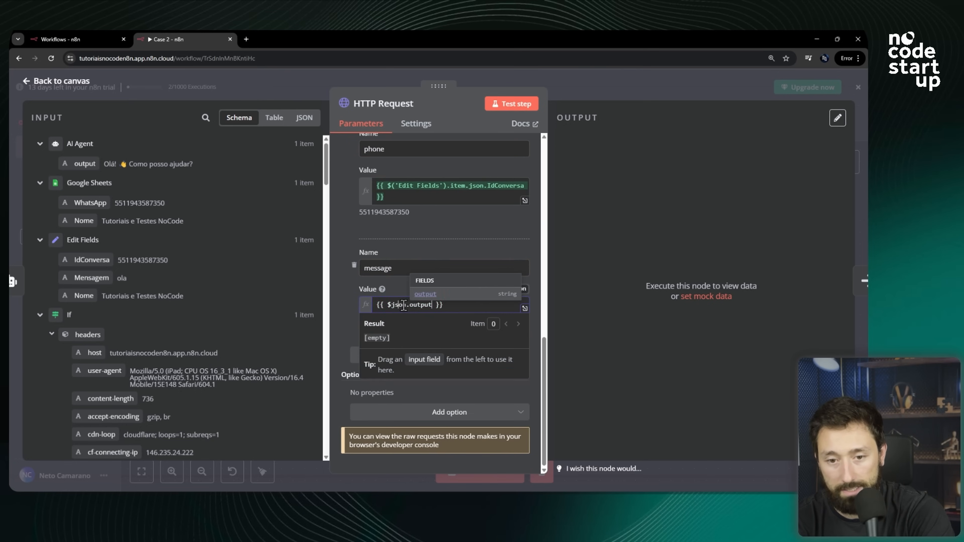
{"action": "left_click", "coordinate": [354, 294]}
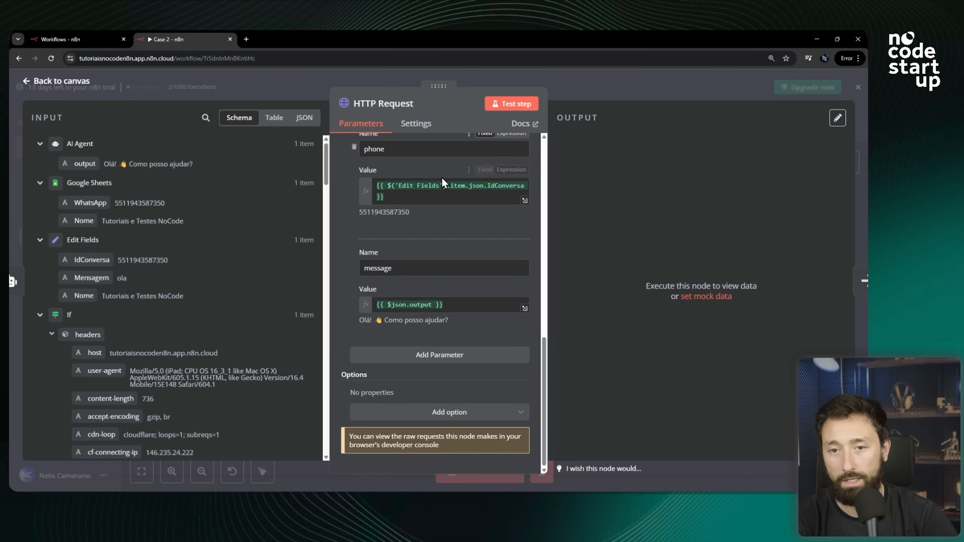
{"action": "scroll", "coordinate": [443, 277], "scroll_direction": "up", "scroll_amount": 5}
{"action": "scroll", "coordinate": [443, 277], "scroll_direction": "up", "scroll_amount": 4}
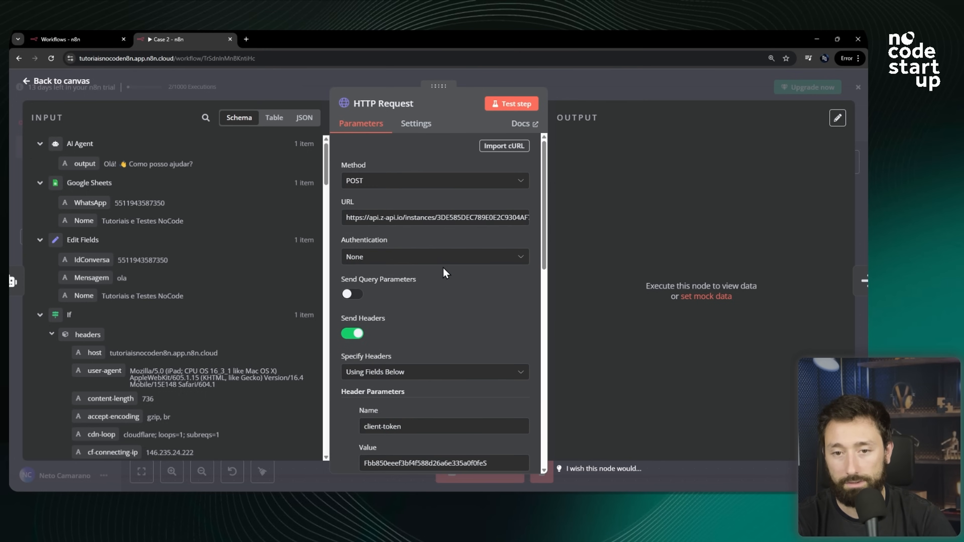
{"action": "left_click", "coordinate": [519, 105]}
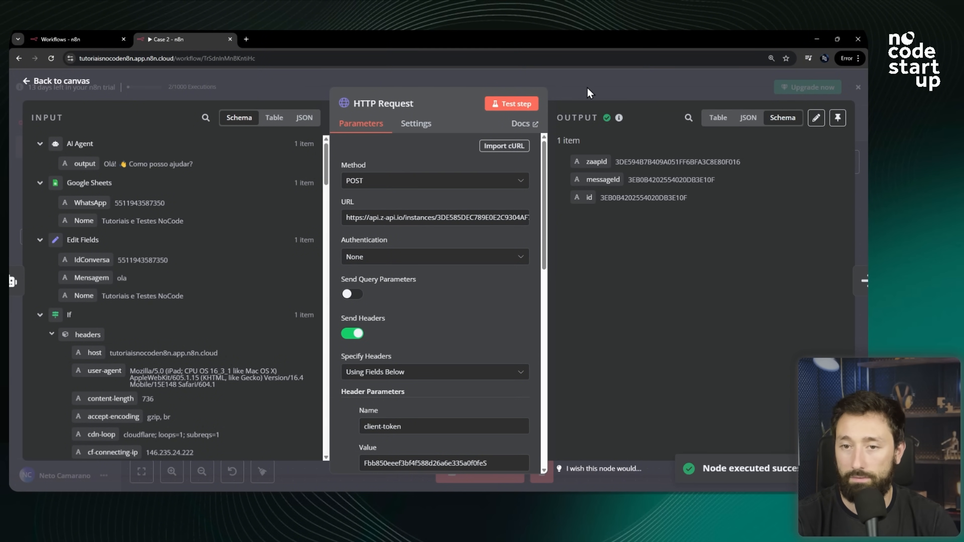
Examine the AI reply received in the WhatsApp chat.
{"action": "key", "text": "alt+Tab"}
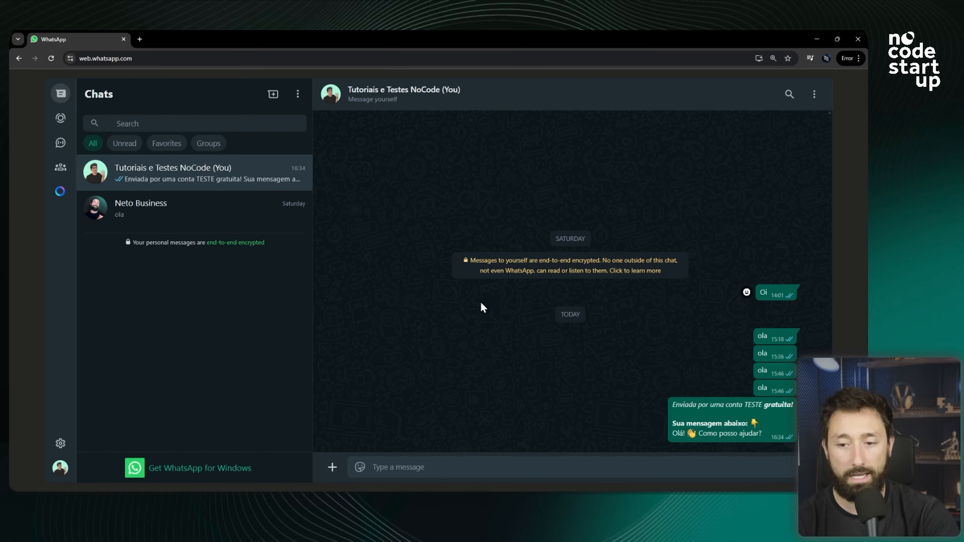
{"action": "left_click_drag", "start_coordinate": [683, 406], "coordinate": [737, 409]}
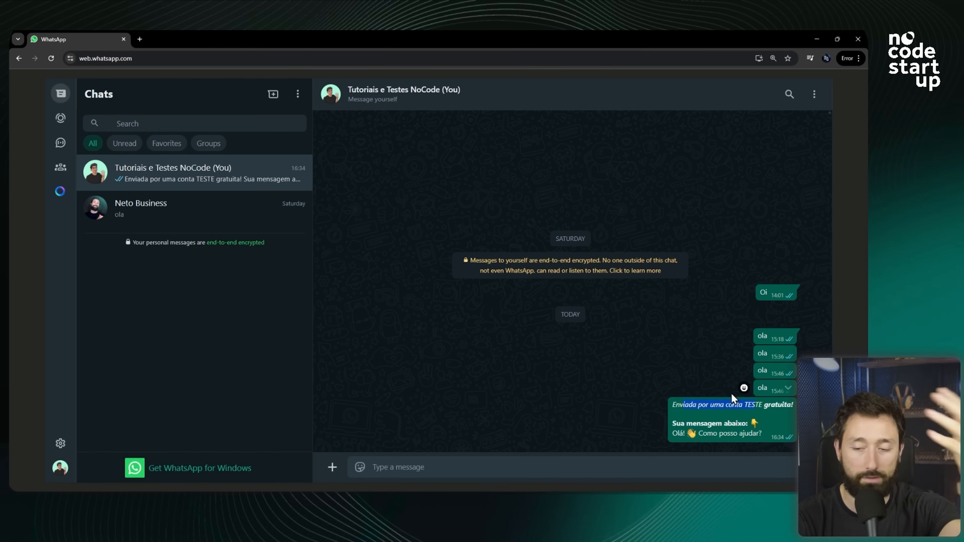
{"action": "left_click", "coordinate": [686, 414]}
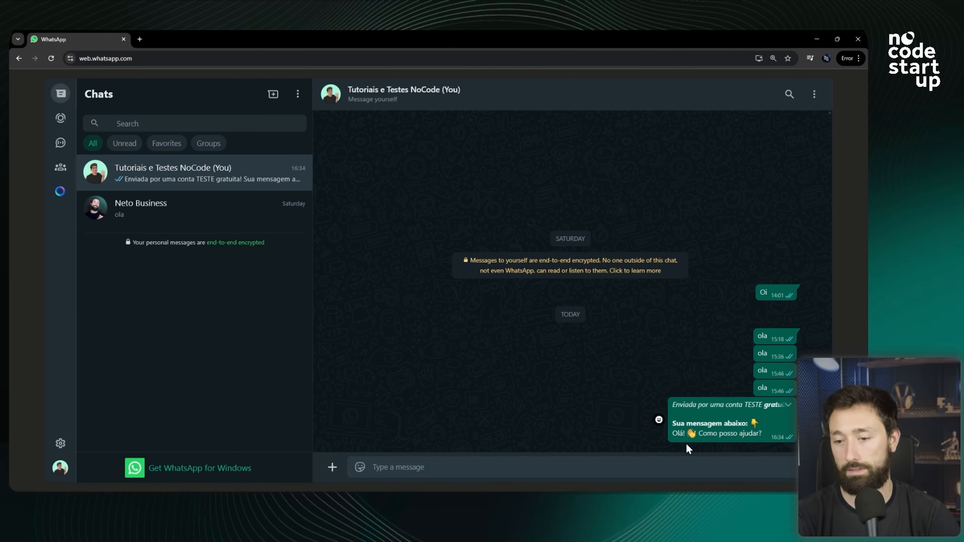
{"action": "left_click_drag", "start_coordinate": [679, 405], "coordinate": [685, 428]}
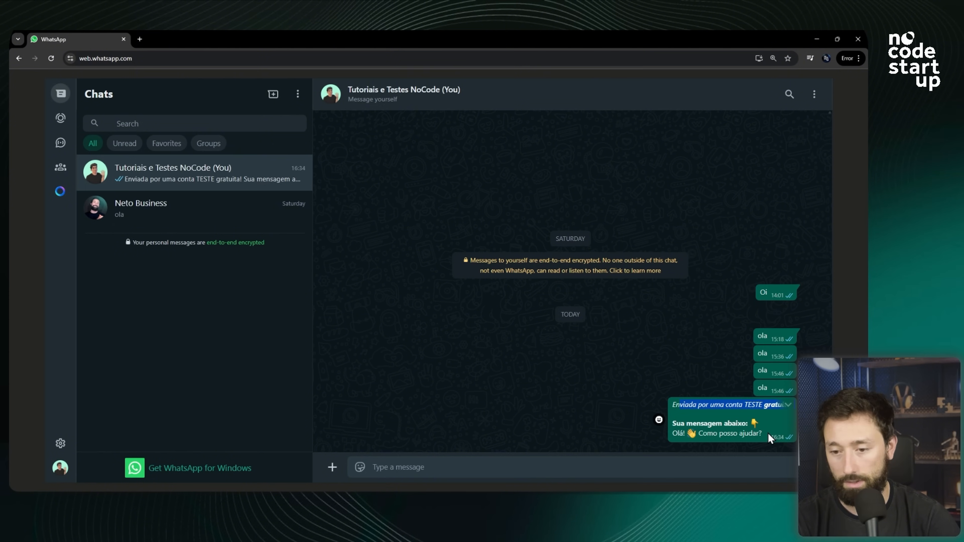
{"action": "left_click_drag", "start_coordinate": [767, 433], "coordinate": [679, 433]}
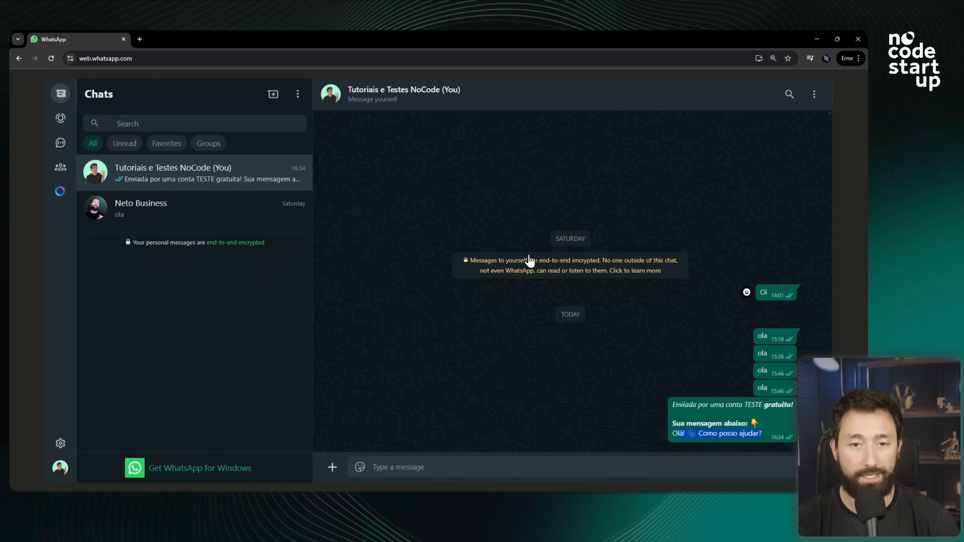
{"action": "key", "text": "alt+Tab"}
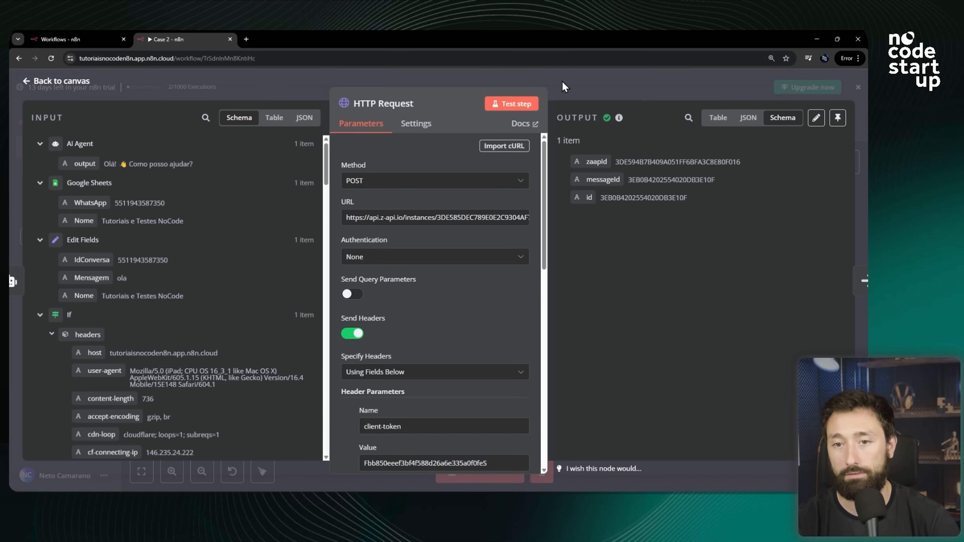
Close the node editor and start a test run of the whole workflow.
{"action": "key", "text": "Escape"}
{"action": "scroll", "coordinate": [687, 238], "scroll_direction": "down", "scroll_amount": 8}
{"action": "scroll", "coordinate": [550, 231], "scroll_direction": "up", "scroll_amount": 2}
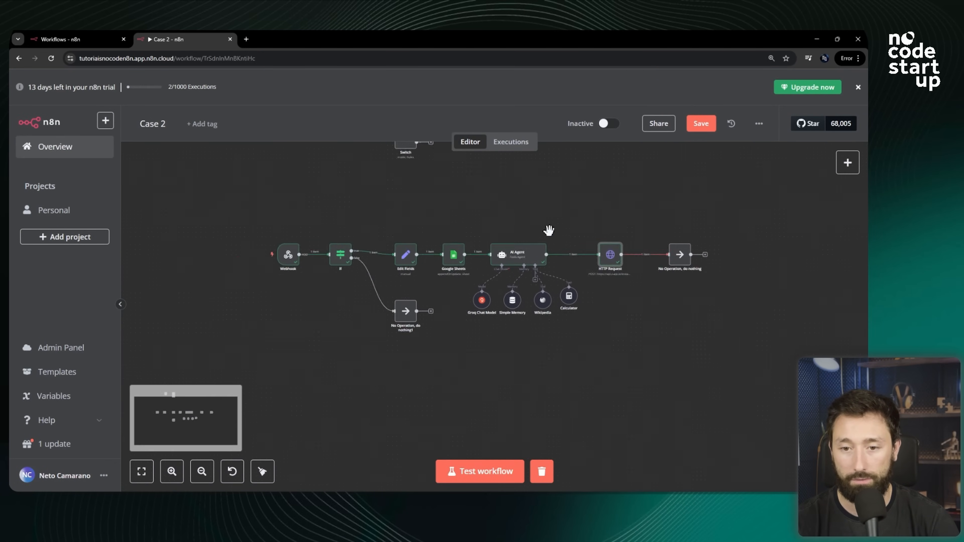
{"action": "scroll", "coordinate": [492, 234], "scroll_direction": "up", "scroll_amount": 1}
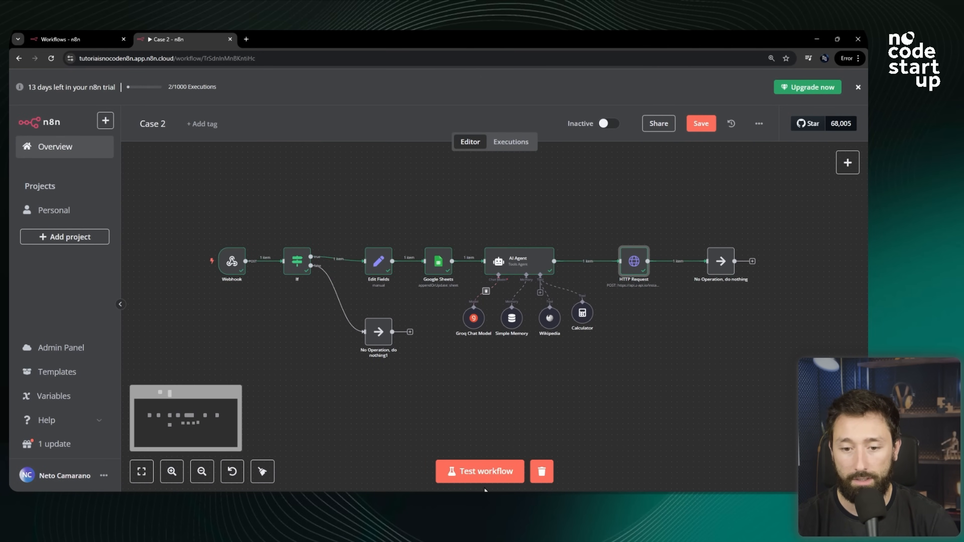
{"action": "left_click", "coordinate": [485, 475]}
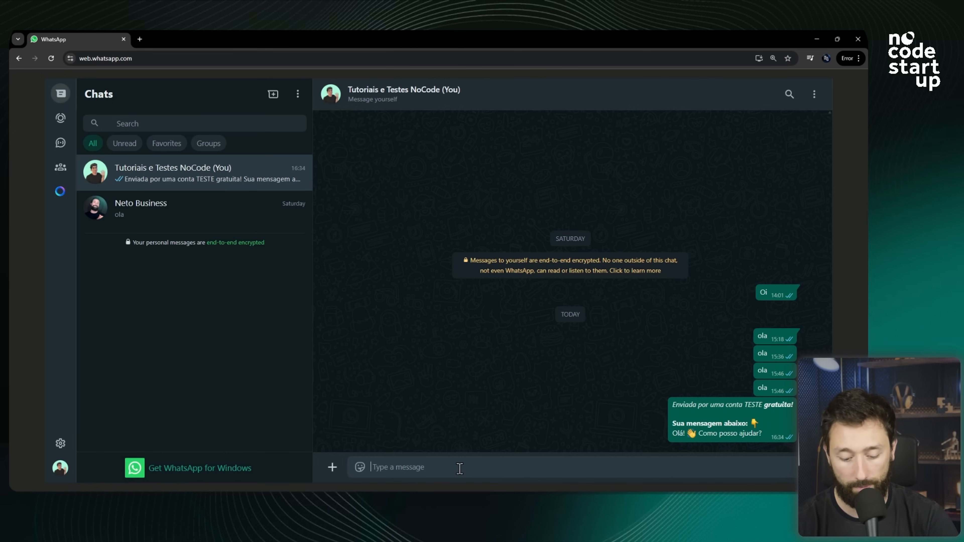
Send the WhatsApp message 'Oi tudo bem? Pode me ajudar?' to trigger the workflow test run.
{"action": "type", "text": "Oi"}
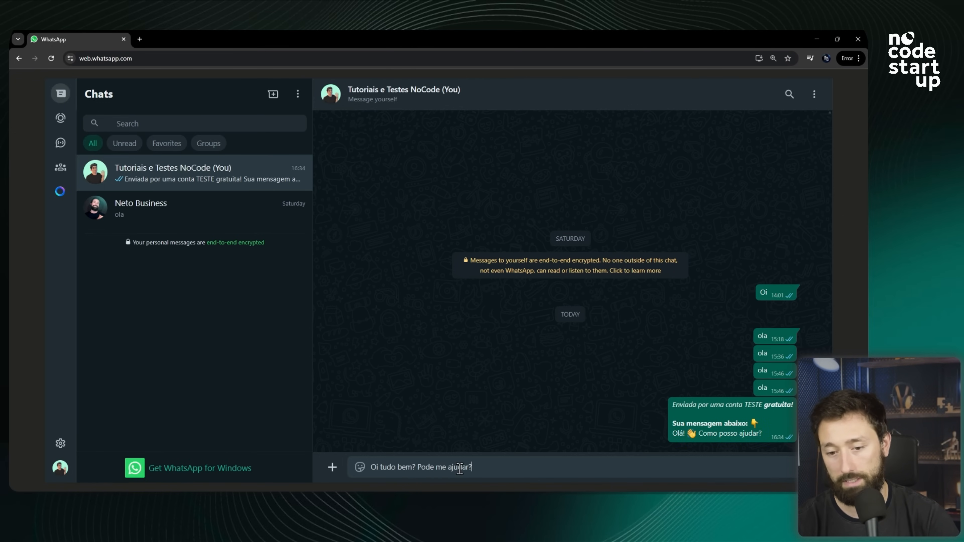
{"action": "key", "text": "Return"}
{"action": "key", "text": "alt+Tab"}
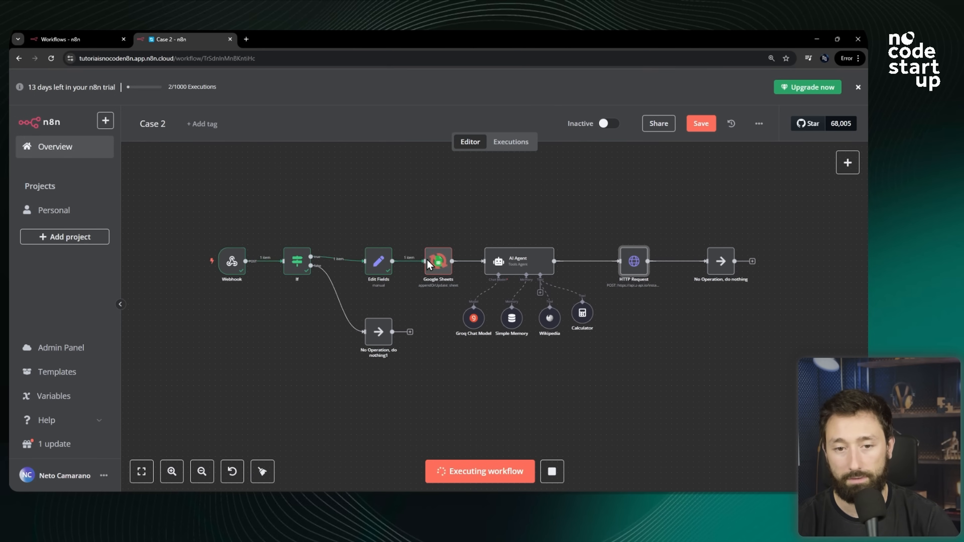
{"action": "scroll", "coordinate": [519, 266], "scroll_direction": "up", "scroll_amount": 2}
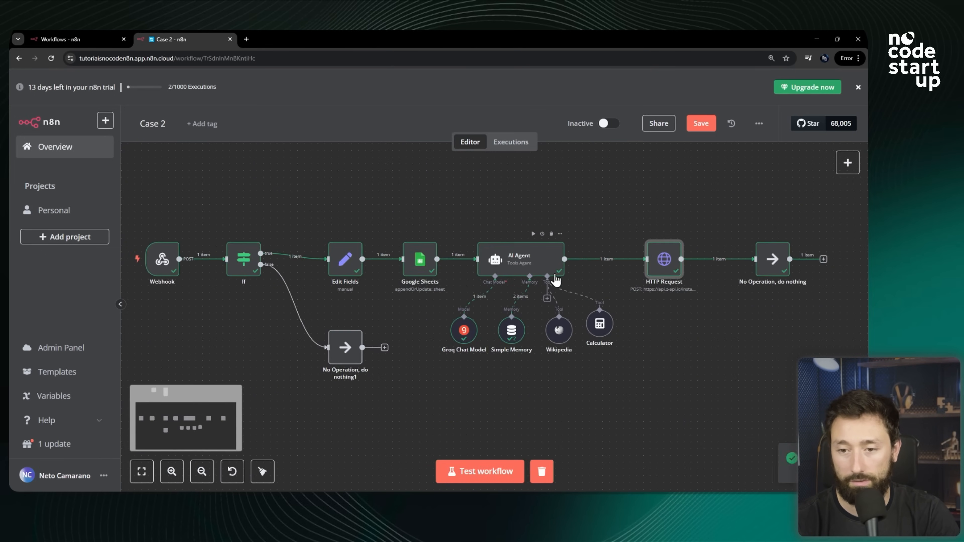
{"action": "scroll", "coordinate": [557, 279], "scroll_direction": "down", "scroll_amount": 2}
{"action": "key", "text": "alt+Tab"}
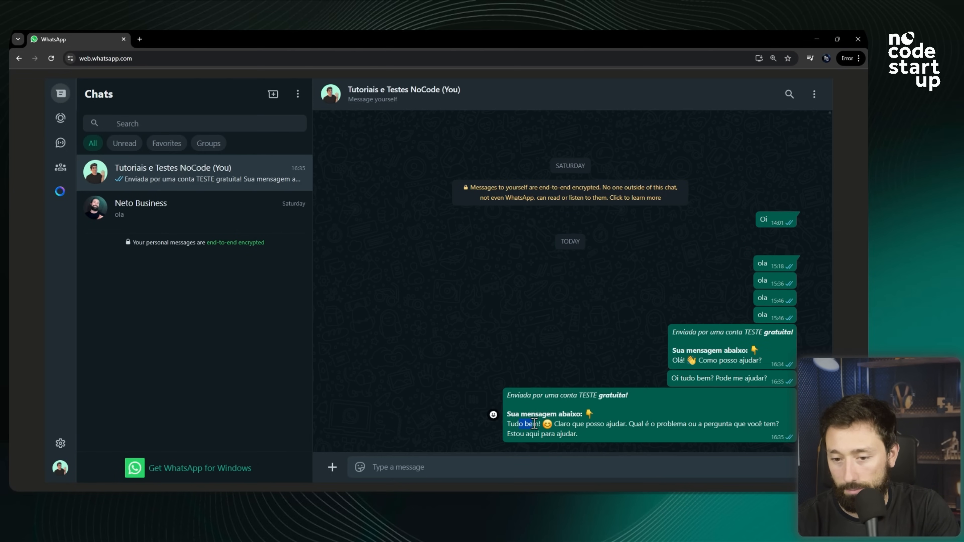
Read the agent's WhatsApp reply and start another workflow test run.
{"action": "left_click_drag", "start_coordinate": [519, 424], "coordinate": [661, 424]}
{"action": "left_click", "coordinate": [510, 468]}
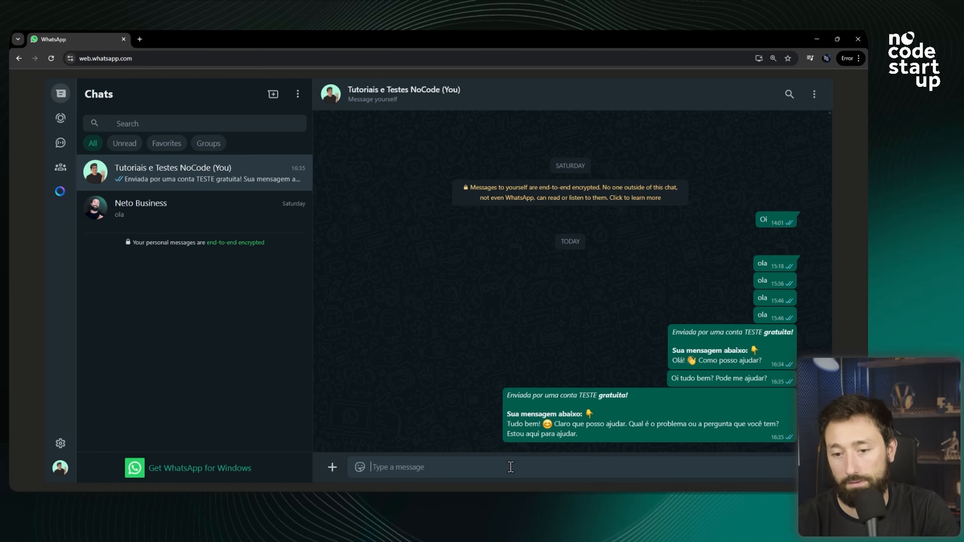
{"action": "key", "text": "alt+Tab"}
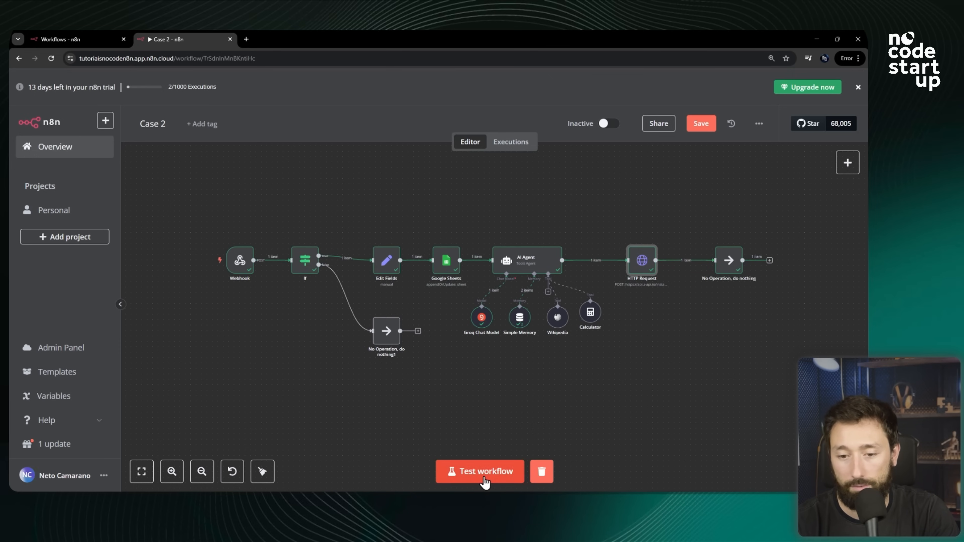
{"action": "left_click", "coordinate": [485, 472]}
{"action": "key", "text": "alt+Tab"}
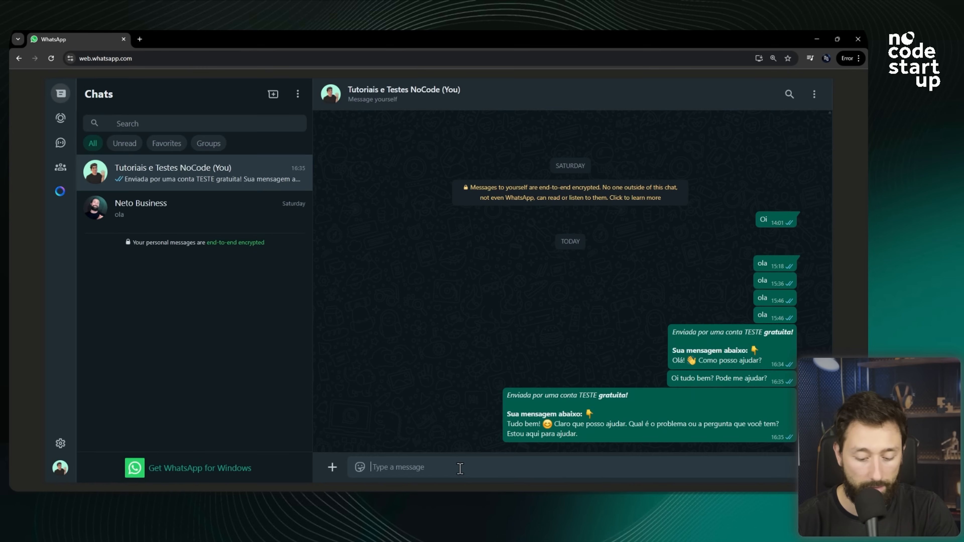
Send a WhatsApp message introducing yourself by name to trigger the workflow.
{"action": "type", "text": "Meu nome é Neto"}
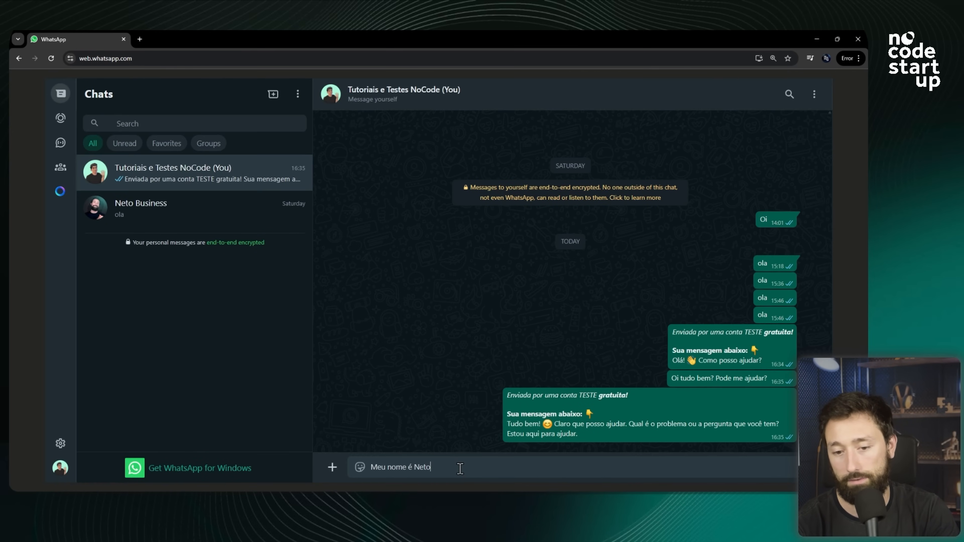
{"action": "key", "text": "Return"}
{"action": "key", "text": "alt+Tab"}
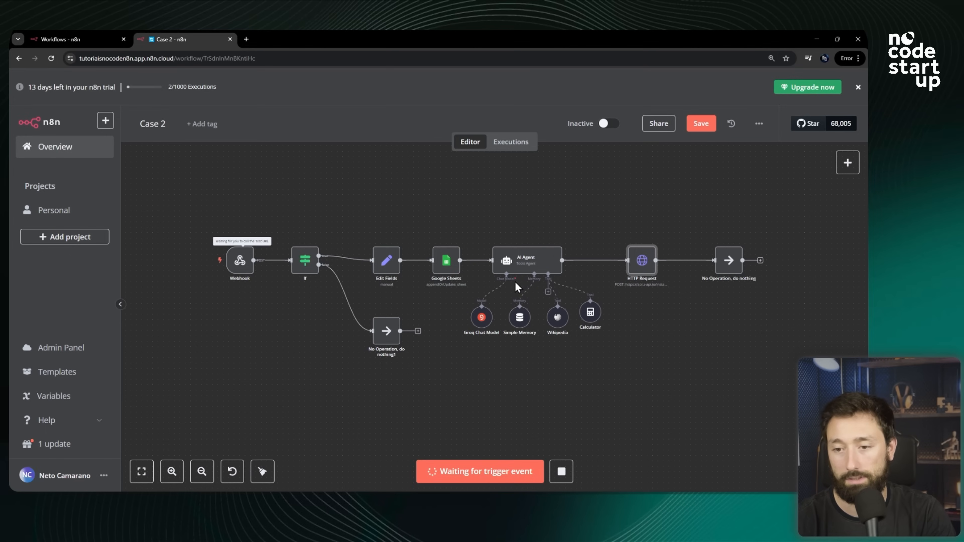
{"action": "key", "text": "alt+Tab"}
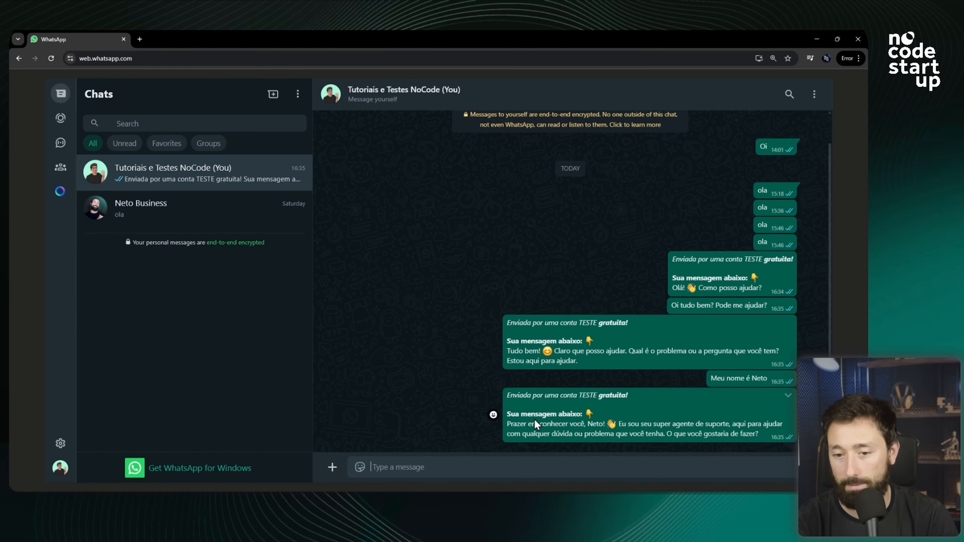
Ask 'Qual meu nome?' in WhatsApp to test the agent's memory and read its reply.
{"action": "left_click_drag", "start_coordinate": [552, 421], "coordinate": [670, 440]}
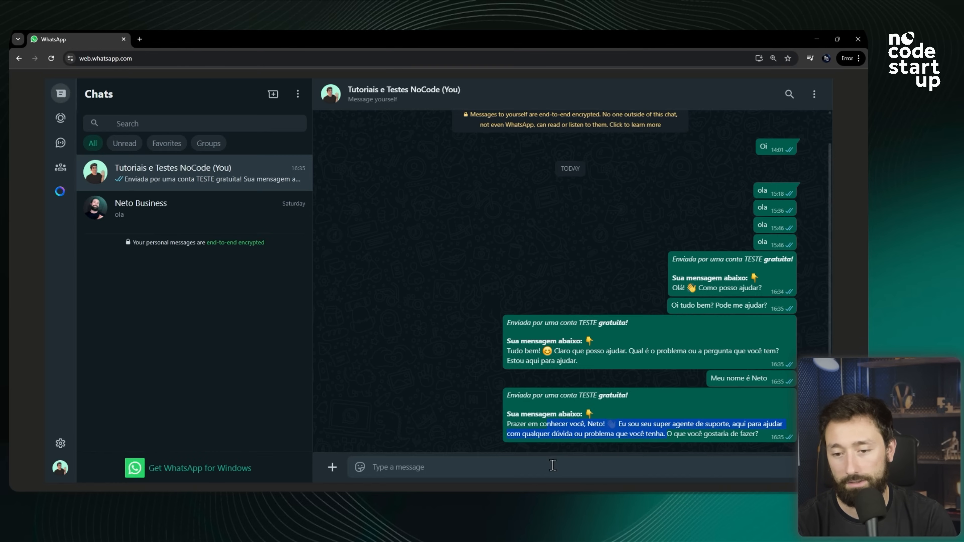
{"action": "type", "text": "Qual meu nome?"}
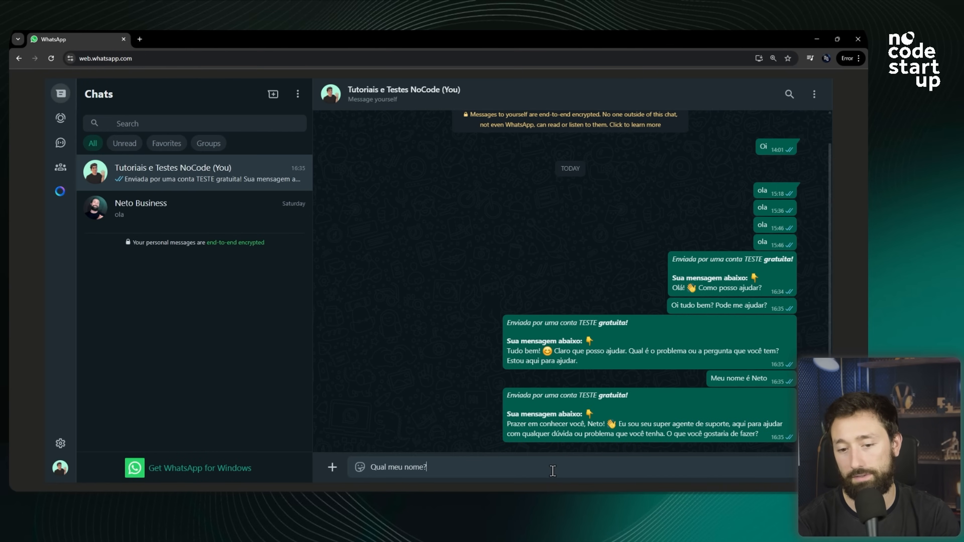
{"action": "key", "text": "Return"}
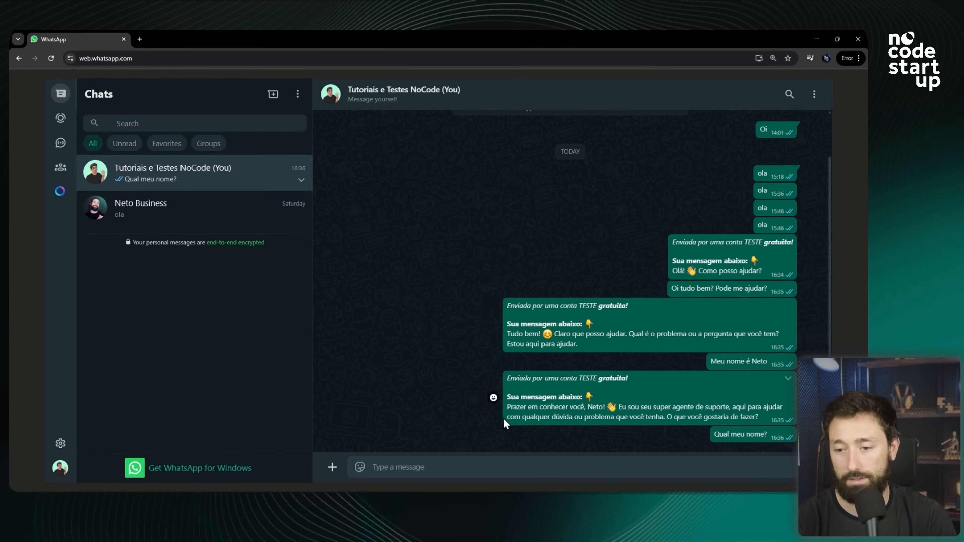
{"action": "left_click", "coordinate": [491, 500]}
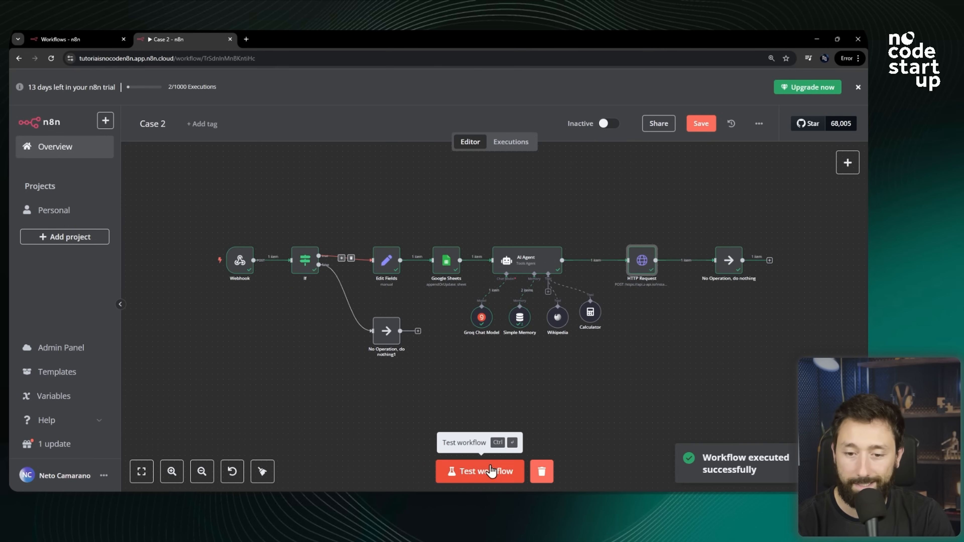
{"action": "key", "text": "alt+Tab"}
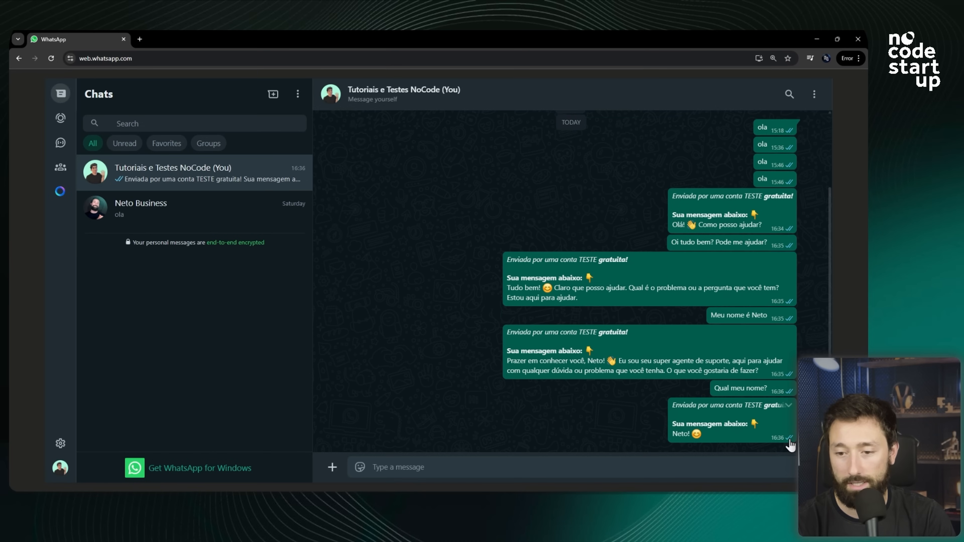
{"action": "left_click_drag", "start_coordinate": [708, 436], "coordinate": [628, 417]}
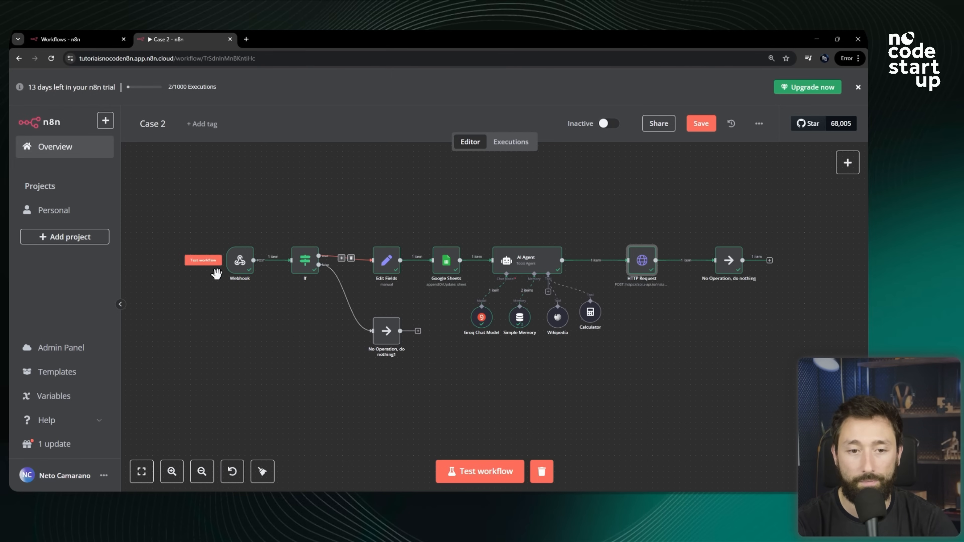
Open the Webhook node and copy its Production URL.
{"action": "scroll", "coordinate": [243, 262], "scroll_direction": "up", "scroll_amount": 2}
{"action": "double_click", "coordinate": [246, 259]}
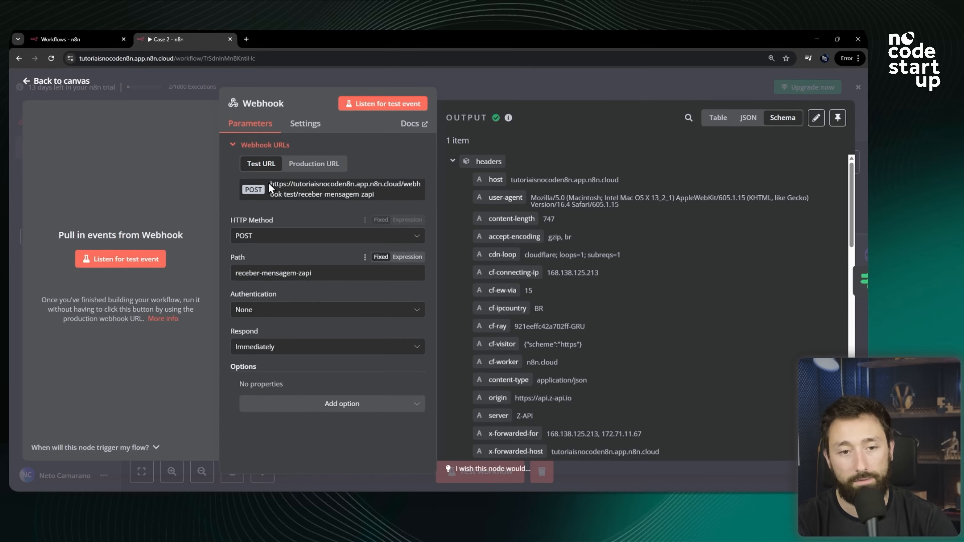
{"action": "left_click", "coordinate": [299, 164]}
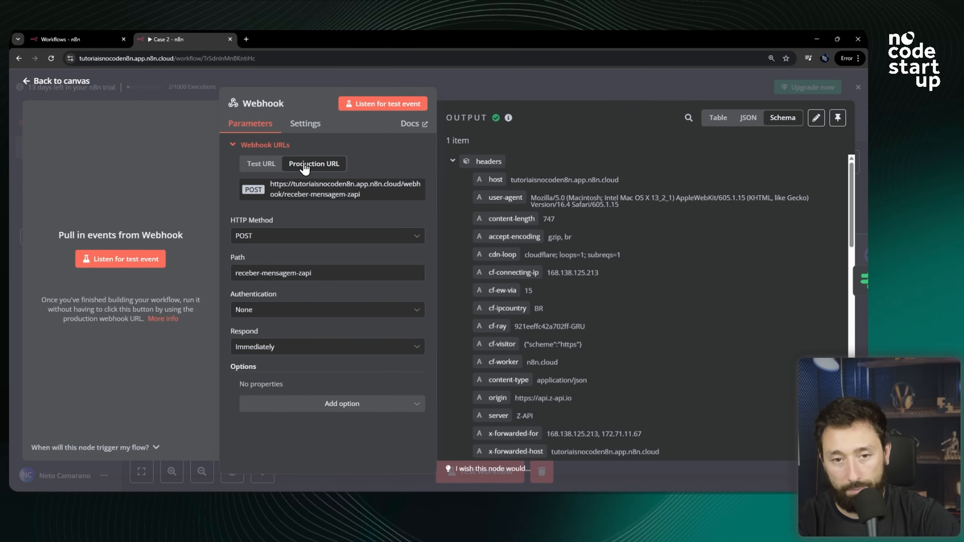
{"action": "left_click", "coordinate": [260, 166]}
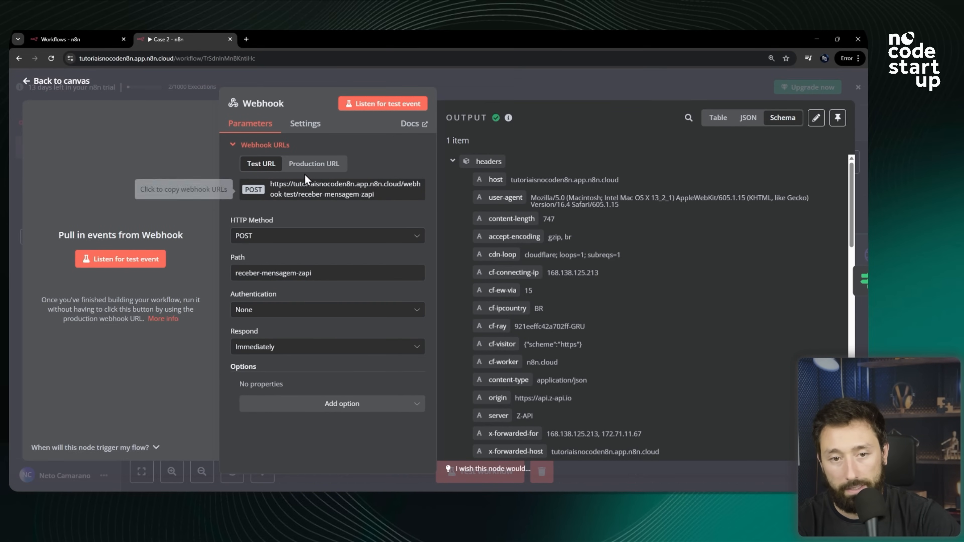
{"action": "left_click", "coordinate": [313, 167]}
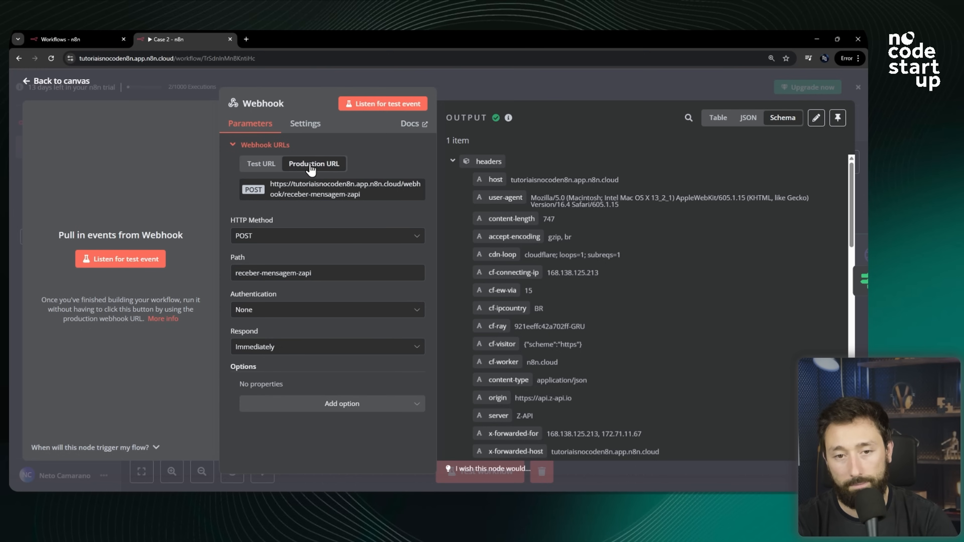
{"action": "triple_click", "coordinate": [294, 194]}
{"action": "left_click", "coordinate": [295, 194]}
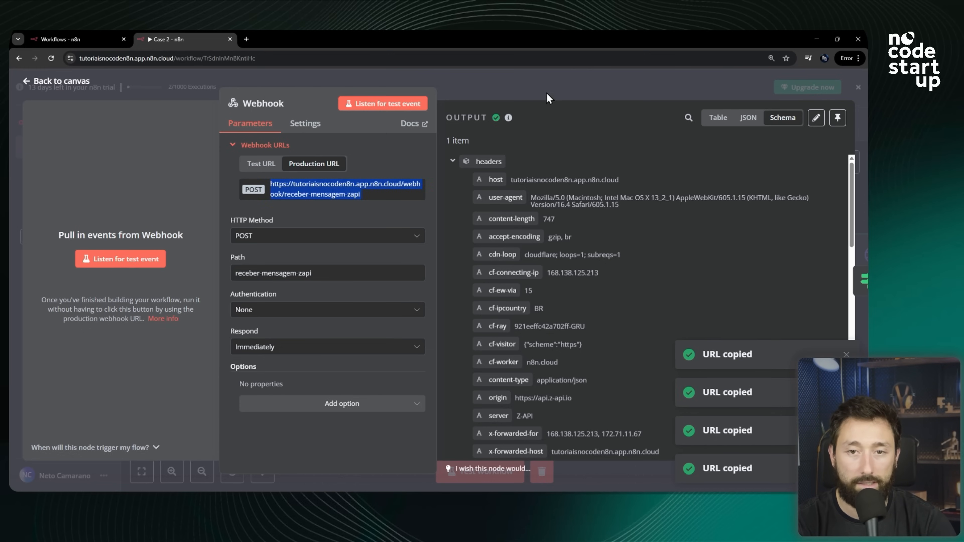
{"action": "left_click", "coordinate": [484, 91]}
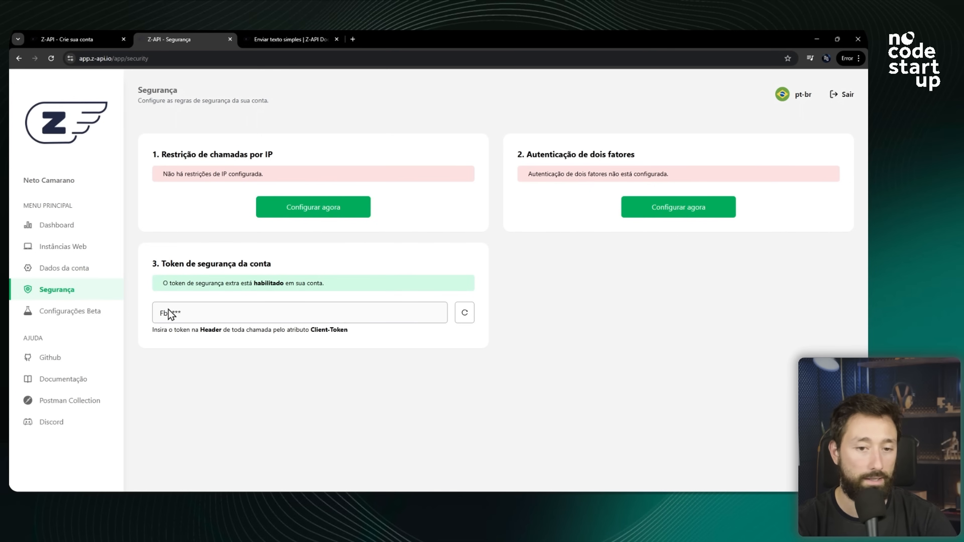
In Z-API, replace the instance's 'Ao receber' webhook with the copied n8n production webhook URL and save.
{"action": "left_click", "coordinate": [65, 252]}
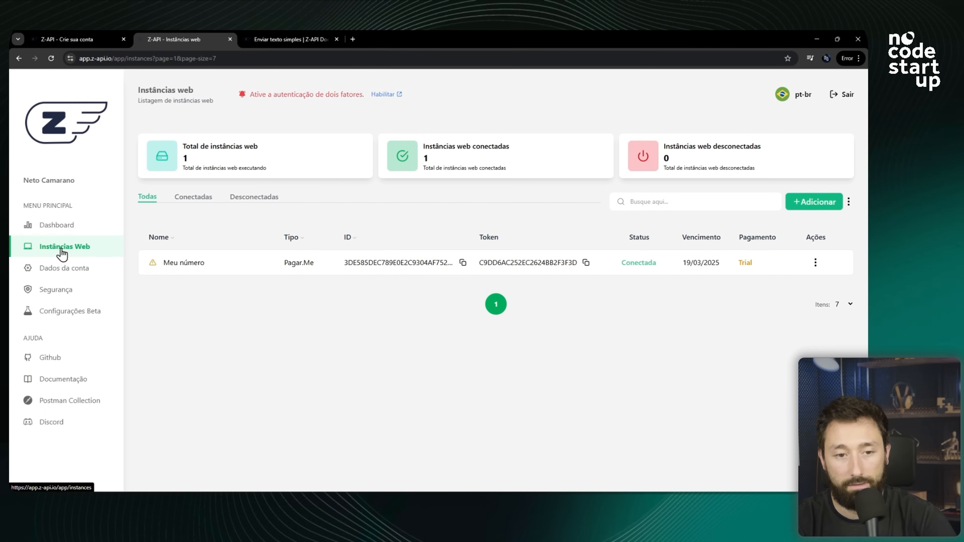
{"action": "left_click", "coordinate": [496, 263]}
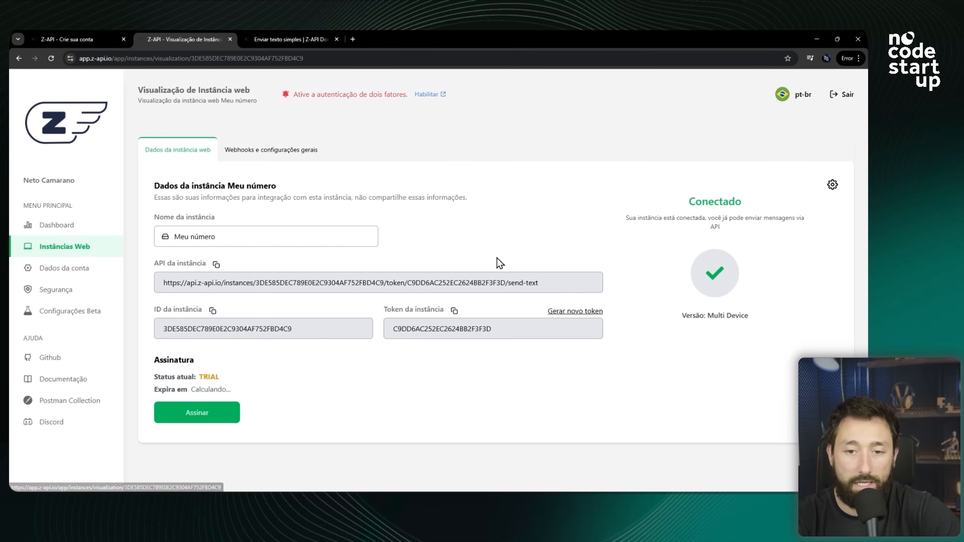
{"action": "left_click", "coordinate": [248, 152]}
{"action": "triple_click", "coordinate": [297, 329]}
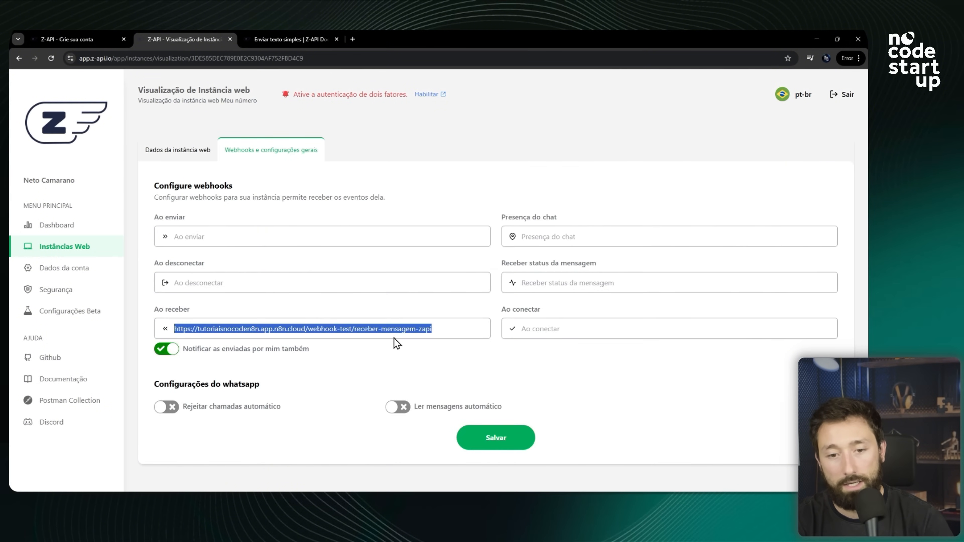
{"action": "key", "text": "ctrl+v"}
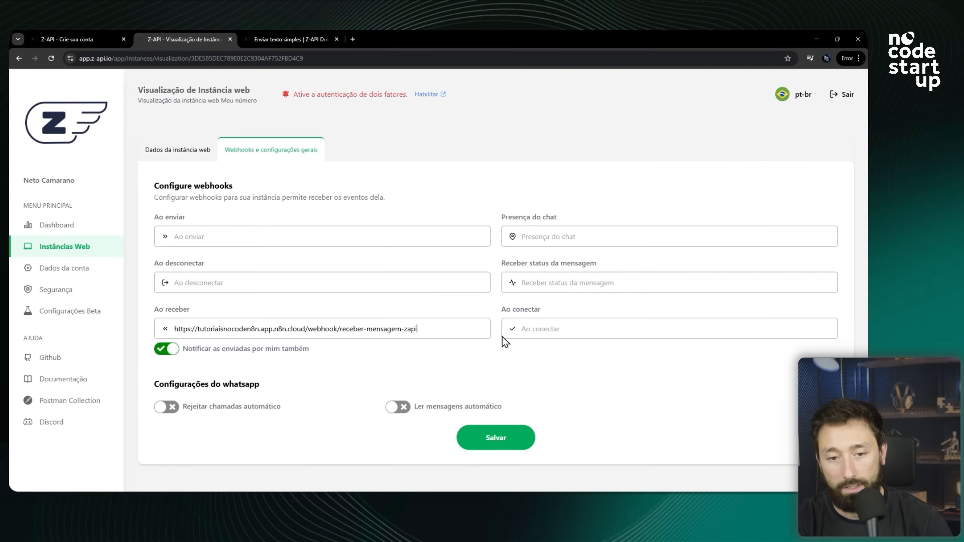
{"action": "left_click_drag", "start_coordinate": [413, 330], "coordinate": [156, 336]}
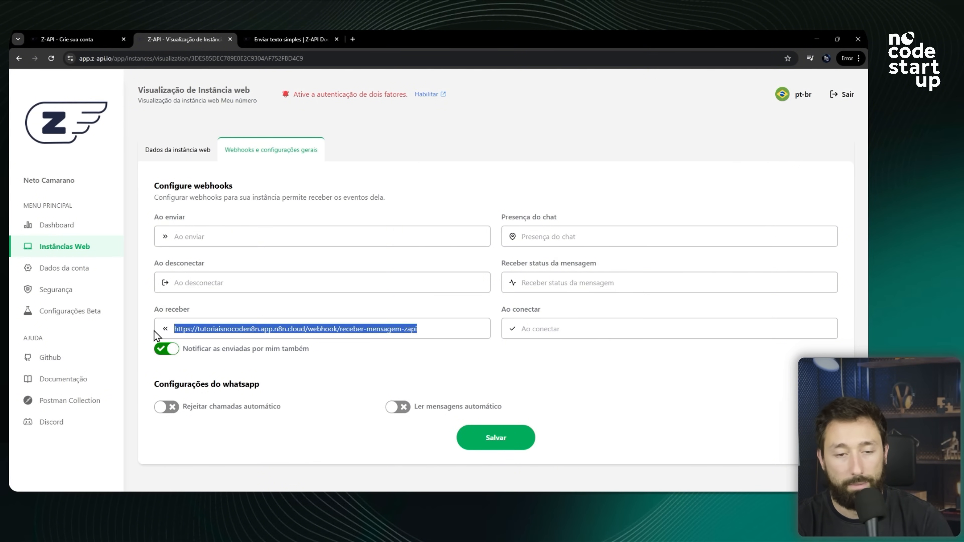
{"action": "left_click", "coordinate": [489, 441]}
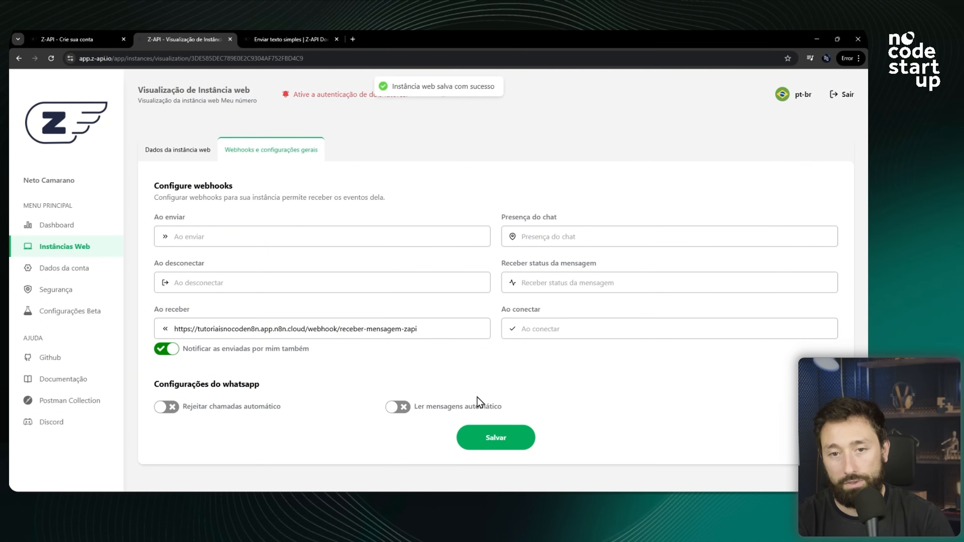
Activate the Case 2 workflow in n8n and dismiss the activation notice.
{"action": "key", "text": "alt+Tab"}
{"action": "left_click", "coordinate": [607, 124]}
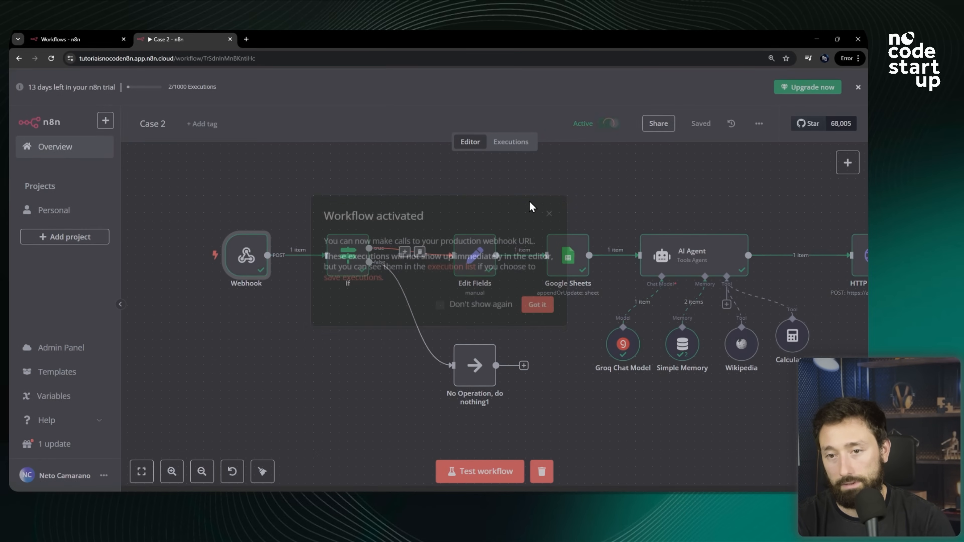
{"action": "left_click", "coordinate": [537, 308]}
{"action": "scroll", "coordinate": [313, 270], "scroll_direction": "down", "scroll_amount": 3}
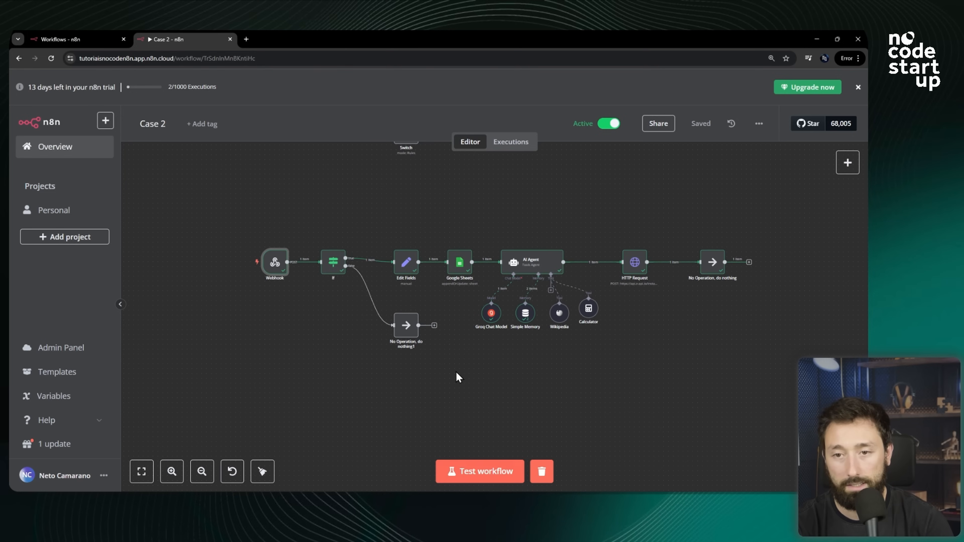
Send 'Oi' and then 'como vai?' in the WhatsApp chat to test the active workflow.
{"action": "left_click", "coordinate": [511, 144]}
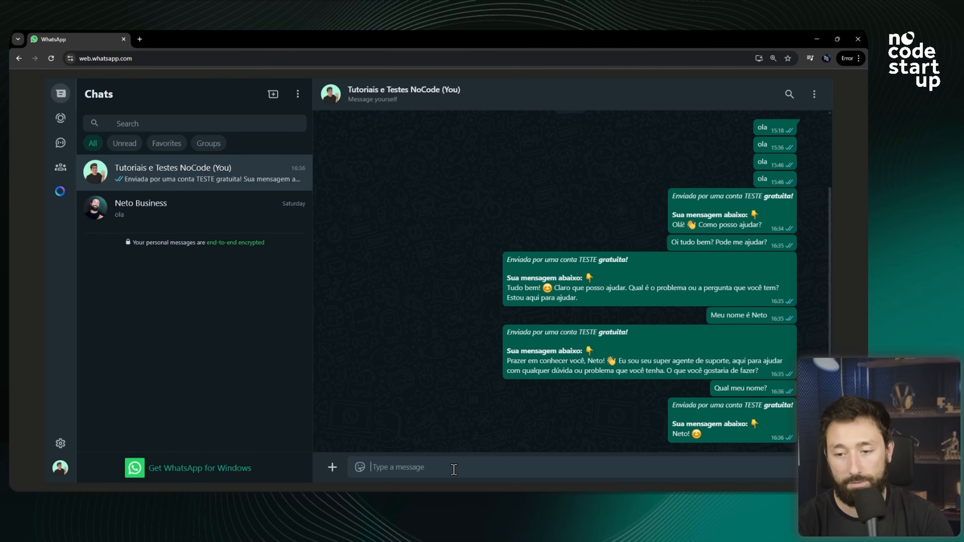
{"action": "type", "text": "Oi"}
{"action": "key", "text": "Return"}
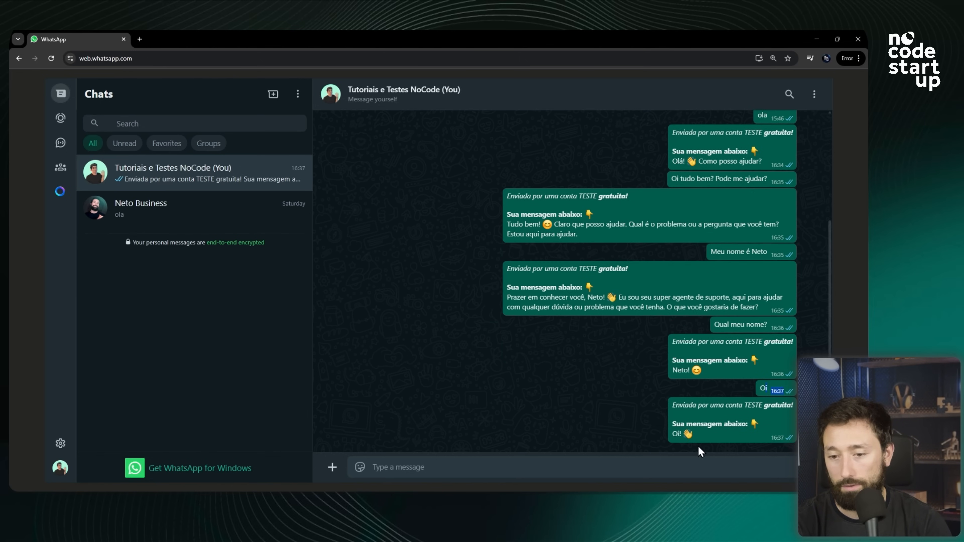
{"action": "type", "text": "como vai?"}
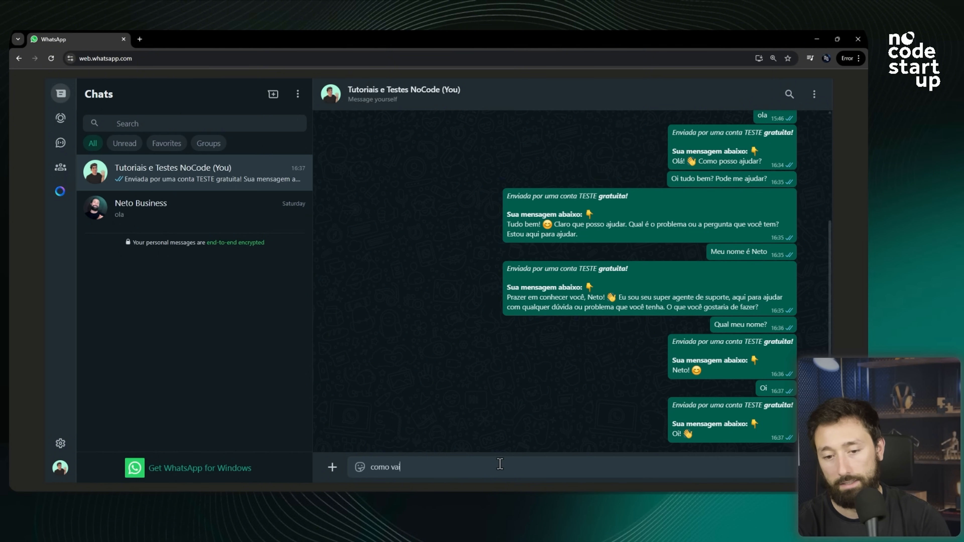
{"action": "key", "text": "Return"}
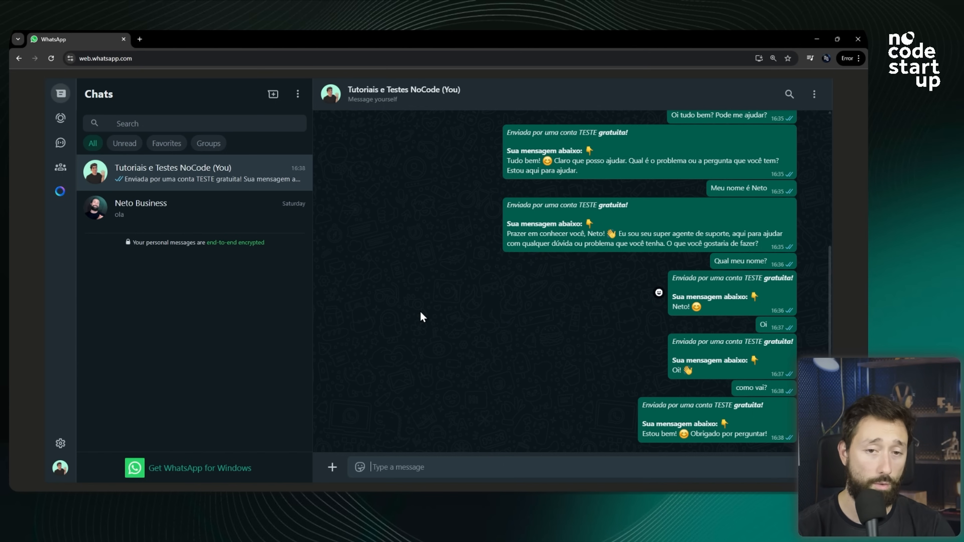
Review the workflow's latest production executions in the executions list.
{"action": "key", "text": "alt+Tab"}
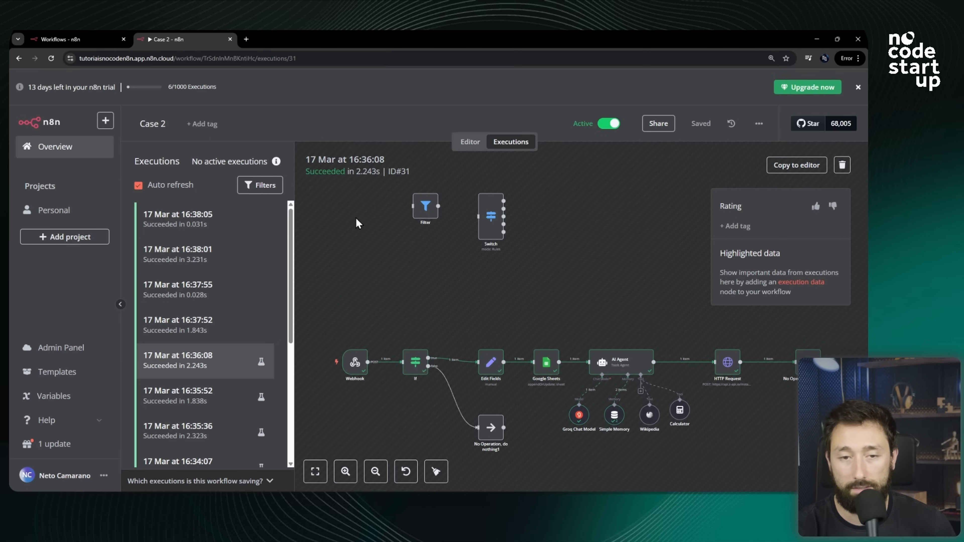
{"action": "left_click", "coordinate": [209, 328]}
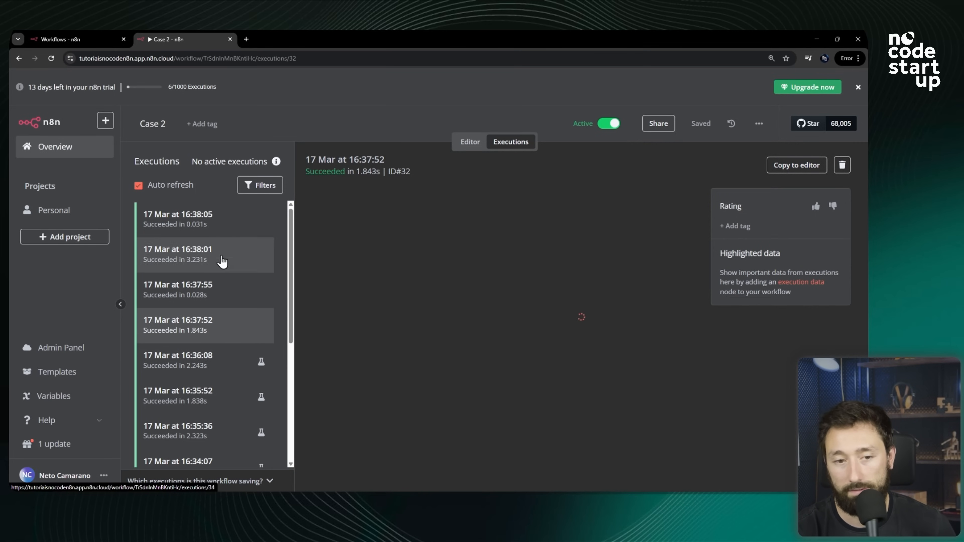
{"action": "left_click", "coordinate": [230, 232]}
{"action": "key", "text": "alt+Tab"}
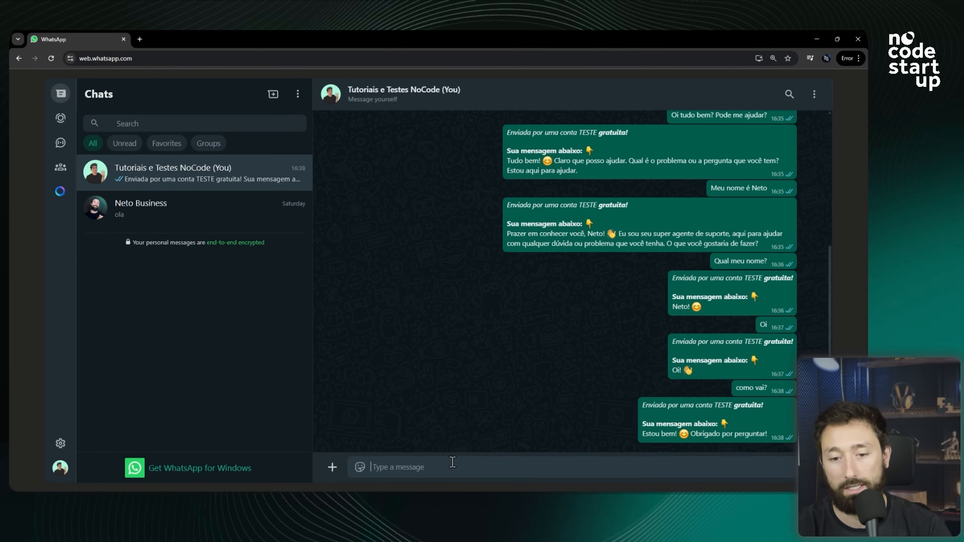
{"action": "key", "text": "alt+Tab"}
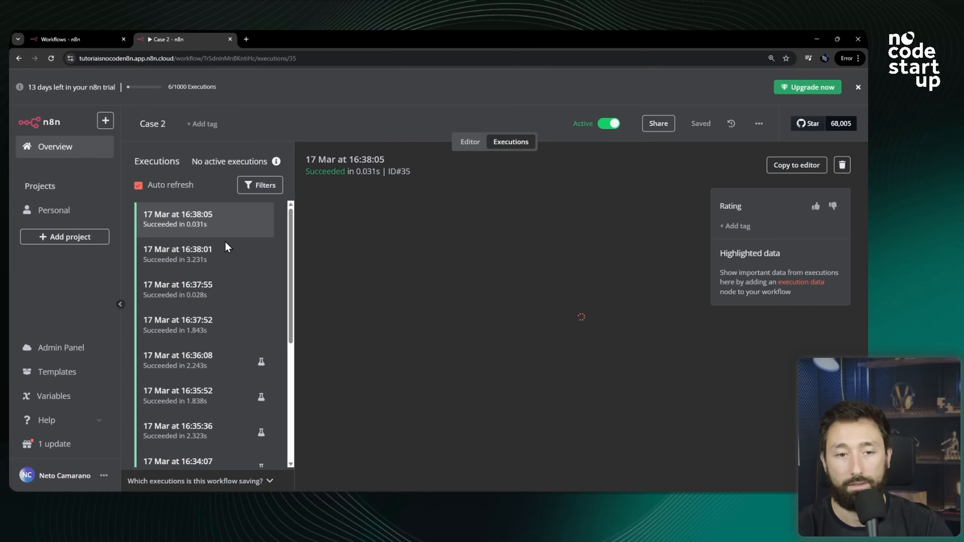
{"action": "left_click", "coordinate": [215, 224]}
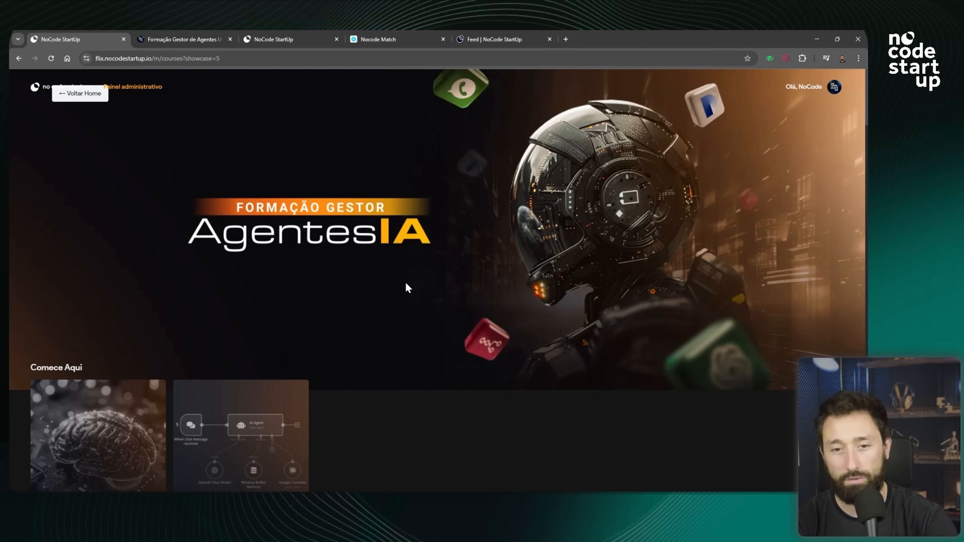
Browse the Formação Gestor Agentes IA course catalog page.
{"action": "scroll", "coordinate": [407, 281], "scroll_direction": "down", "scroll_amount": 3}
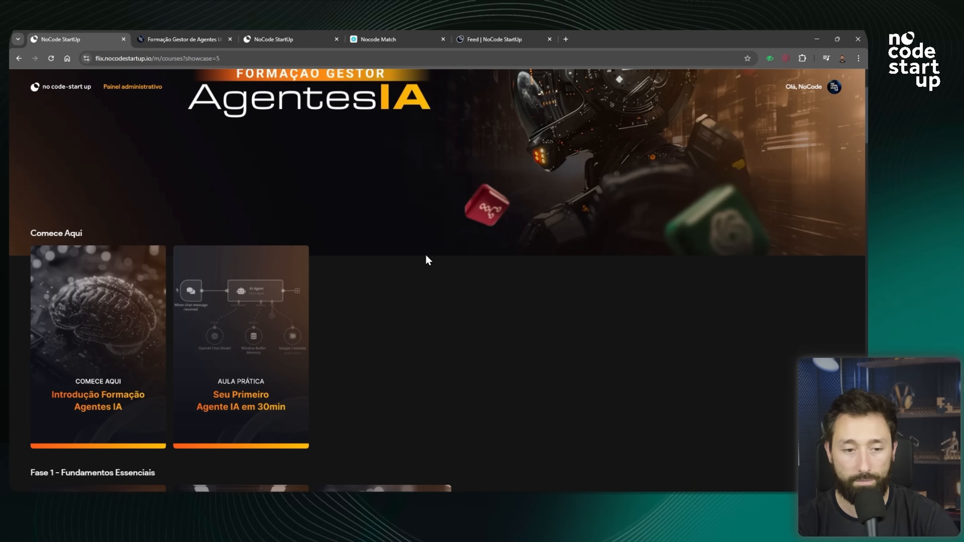
{"action": "scroll", "coordinate": [429, 261], "scroll_direction": "down", "scroll_amount": 5}
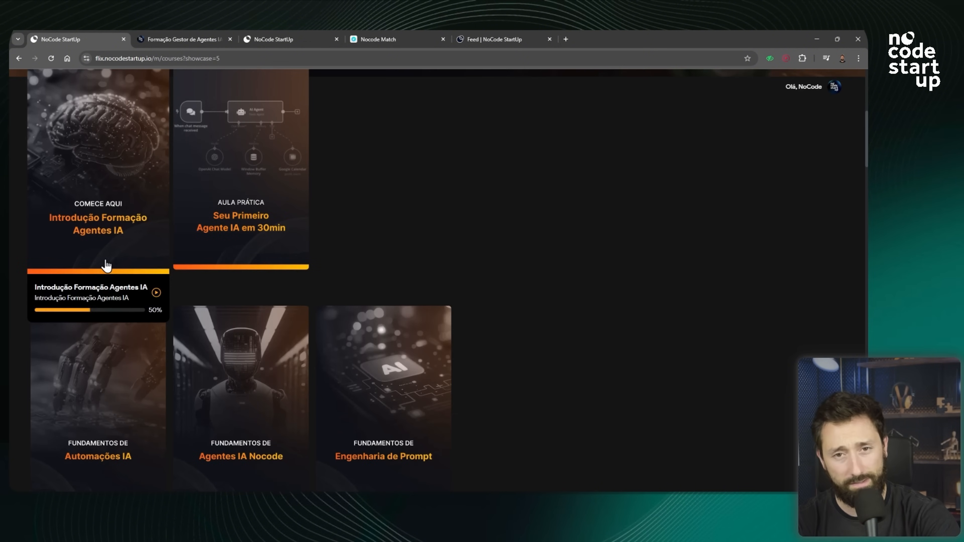
{"action": "scroll", "coordinate": [623, 274], "scroll_direction": "down", "scroll_amount": 2}
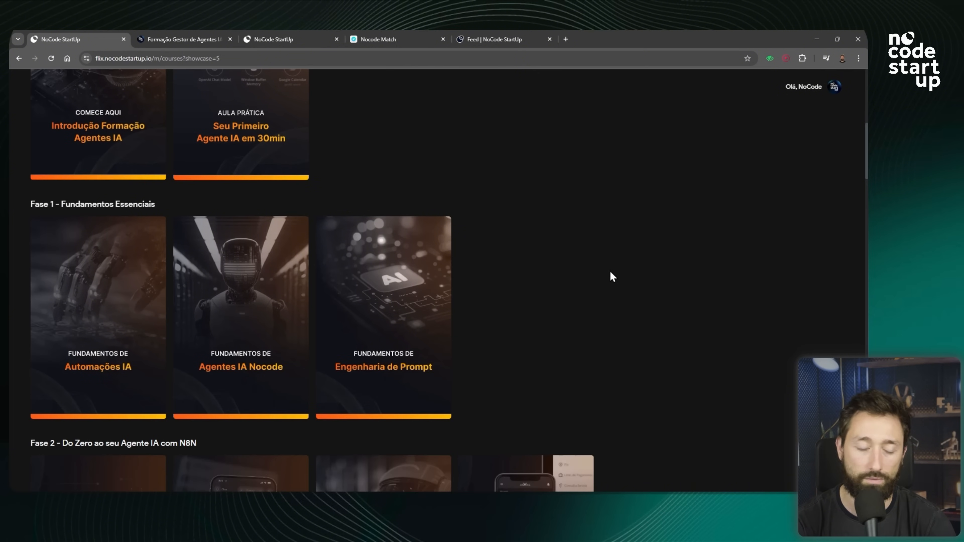
{"action": "mouse_move", "coordinate": [360, 269]}
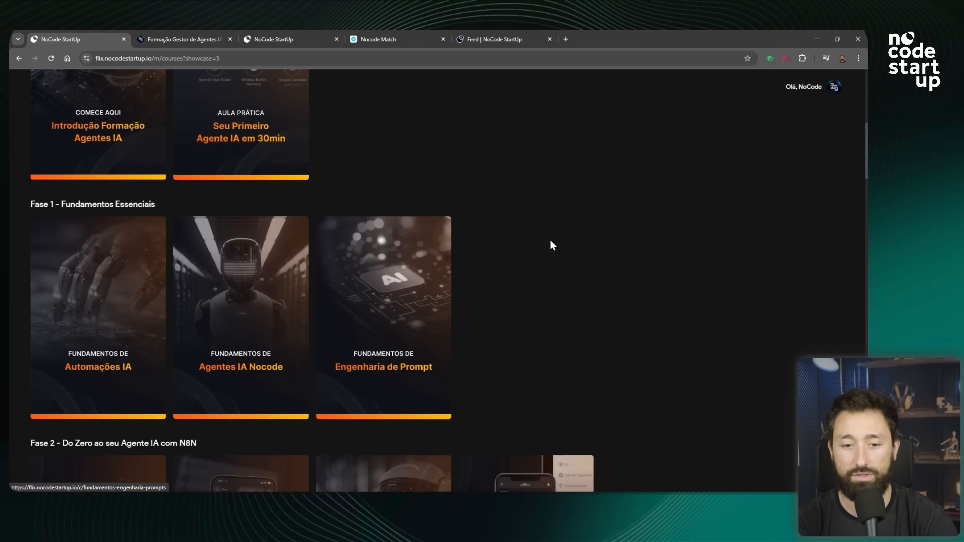
{"action": "scroll", "coordinate": [550, 239], "scroll_direction": "down", "scroll_amount": 3}
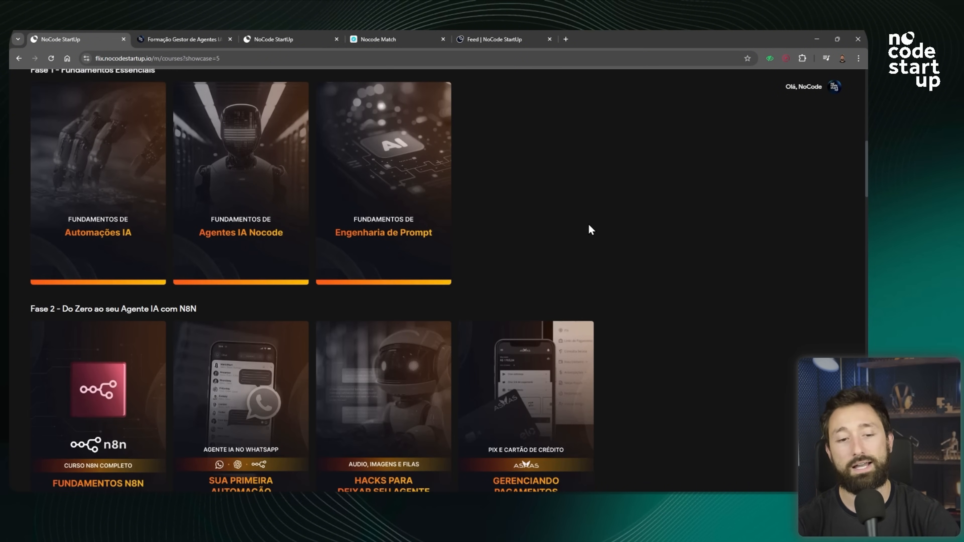
{"action": "scroll", "coordinate": [683, 212], "scroll_direction": "down", "scroll_amount": 2}
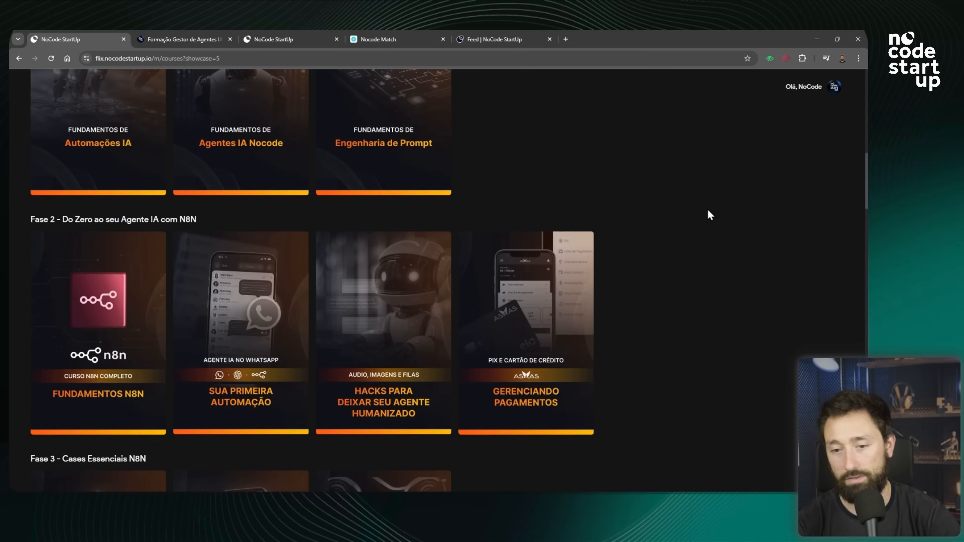
{"action": "scroll", "coordinate": [718, 205], "scroll_direction": "down", "scroll_amount": 1}
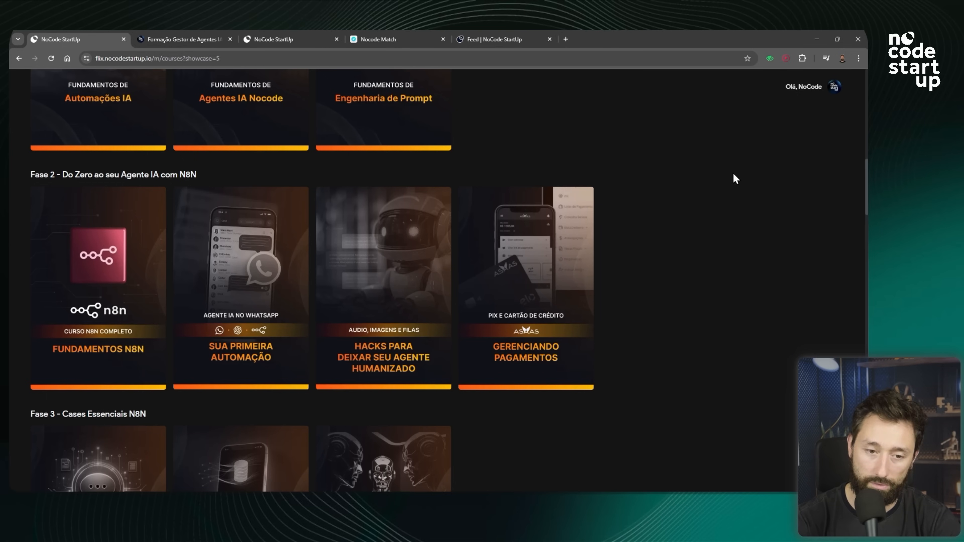
{"action": "mouse_move", "coordinate": [379, 333]}
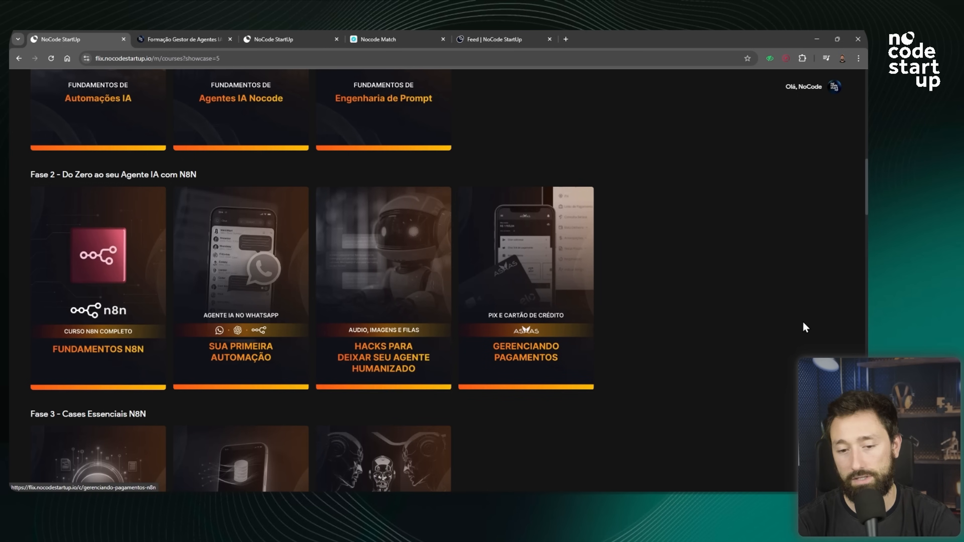
{"action": "scroll", "coordinate": [686, 298], "scroll_direction": "down", "scroll_amount": 5}
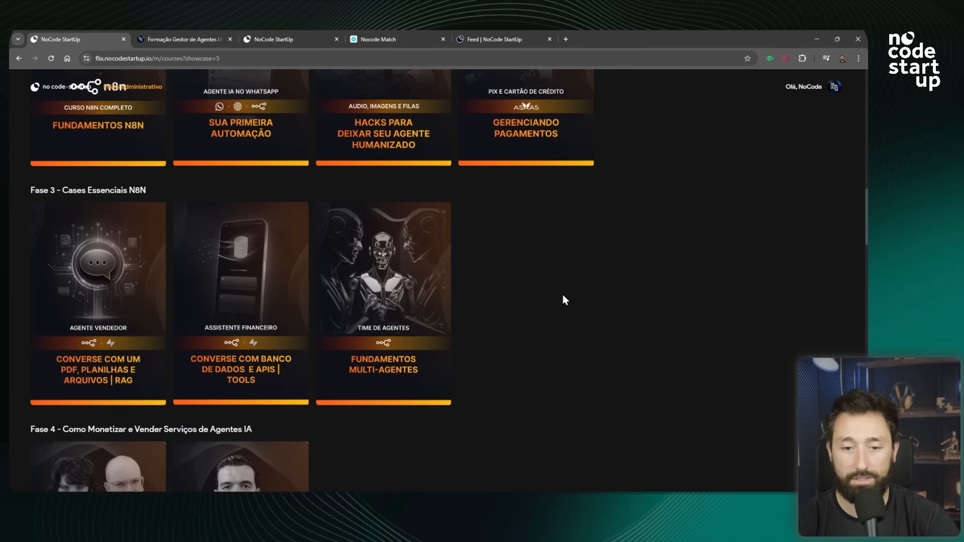
{"action": "mouse_move", "coordinate": [150, 291]}
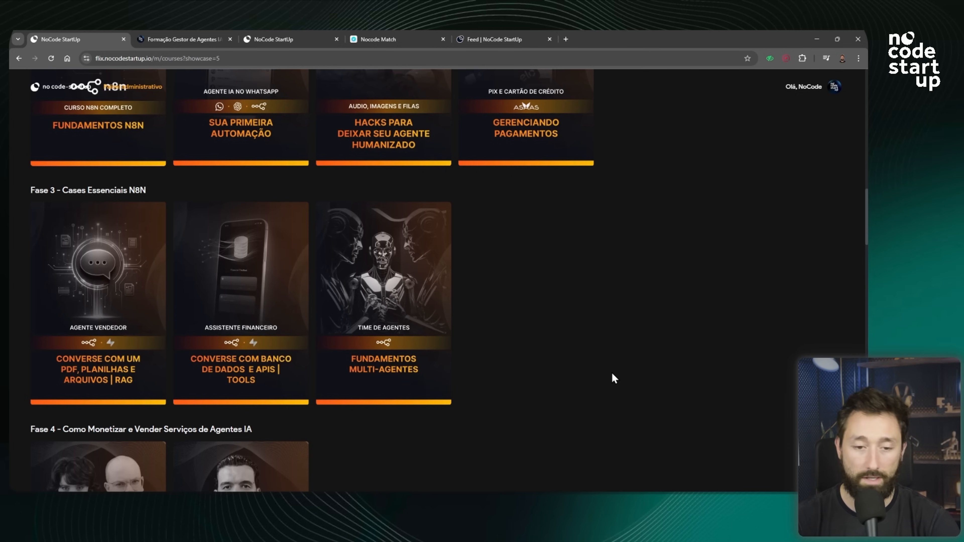
{"action": "scroll", "coordinate": [570, 346], "scroll_direction": "down", "scroll_amount": 4}
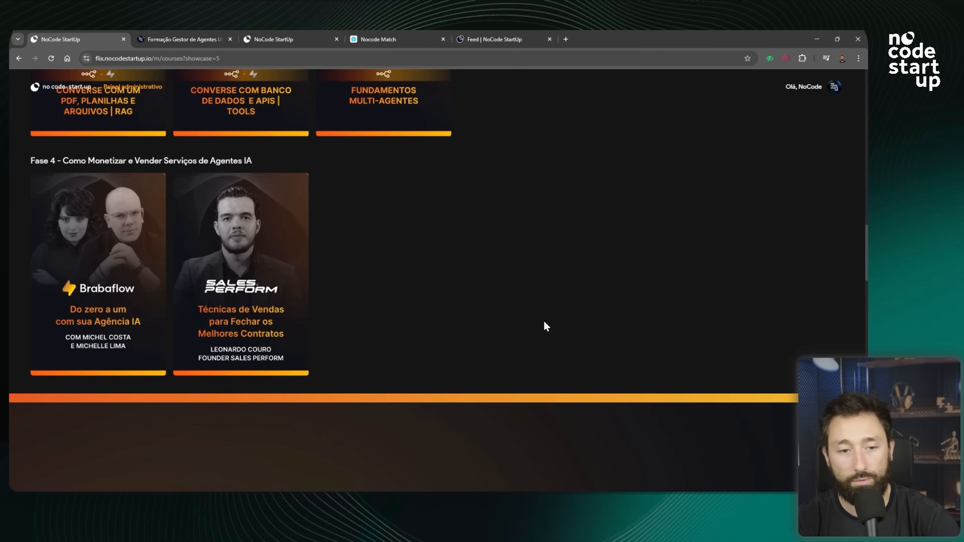
{"action": "scroll", "coordinate": [541, 324], "scroll_direction": "down", "scroll_amount": 1}
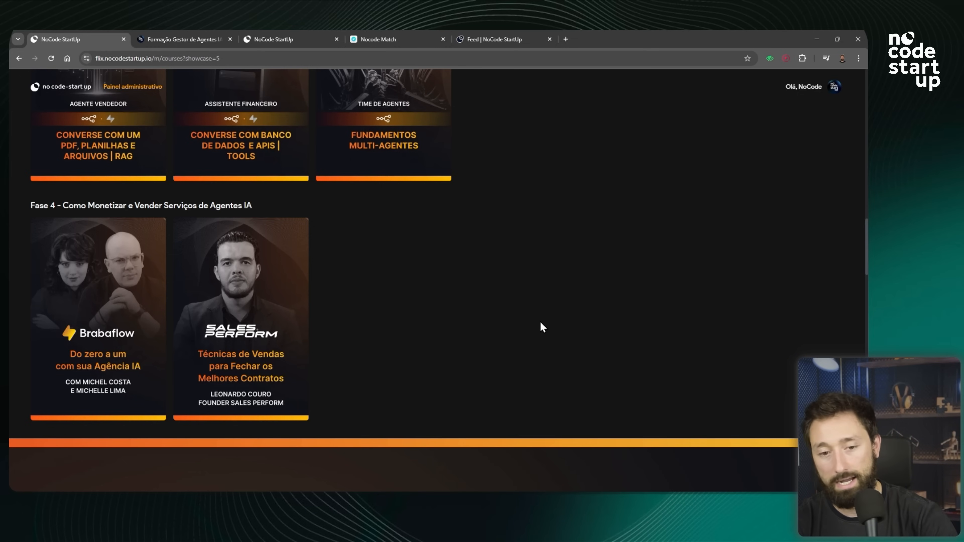
{"action": "scroll", "coordinate": [501, 300], "scroll_direction": "down", "scroll_amount": 7}
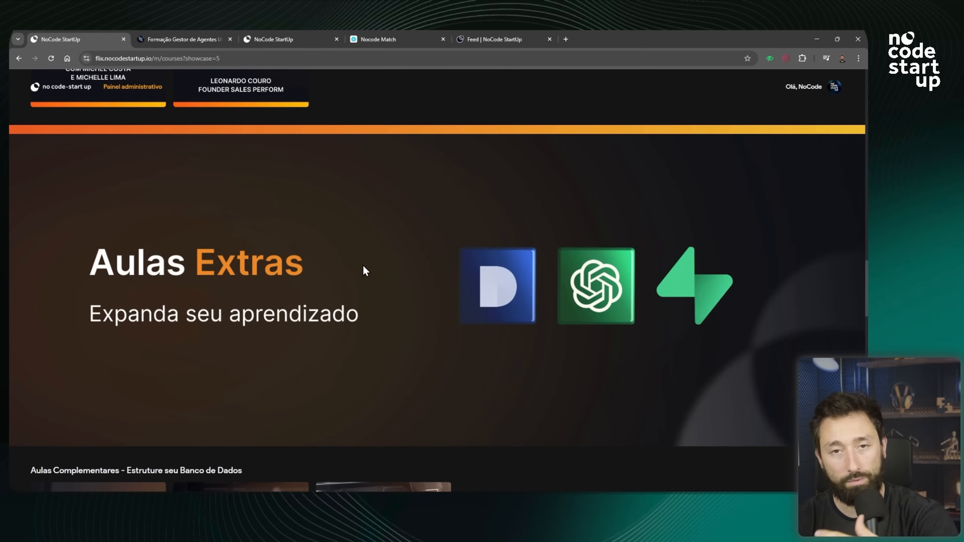
{"action": "scroll", "coordinate": [364, 271], "scroll_direction": "down", "scroll_amount": 6}
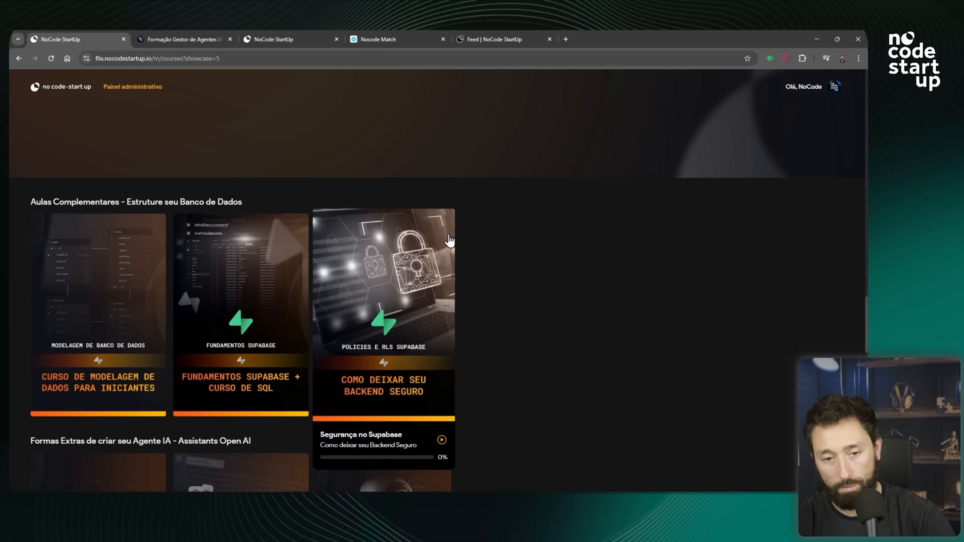
{"action": "scroll", "coordinate": [547, 194], "scroll_direction": "down", "scroll_amount": 3}
{"action": "scroll", "coordinate": [547, 194], "scroll_direction": "down", "scroll_amount": 2}
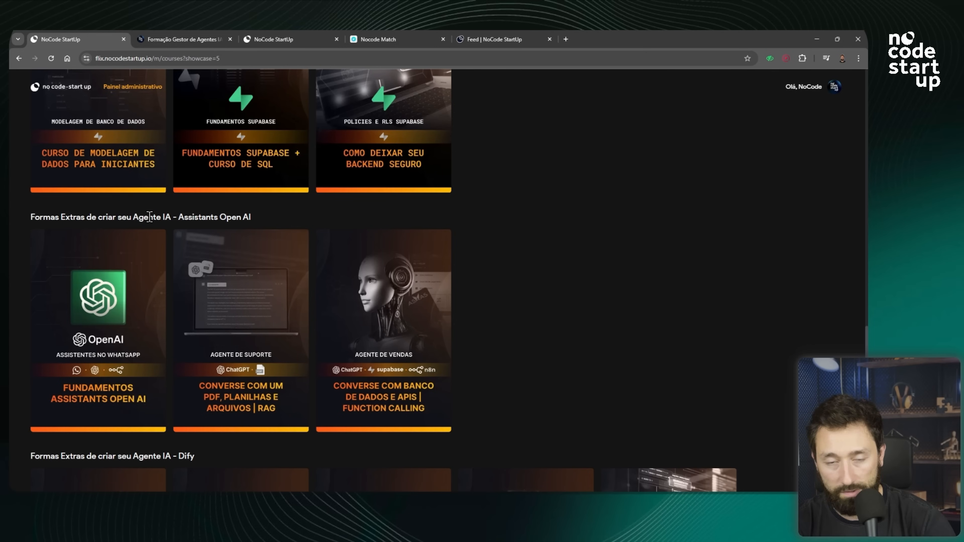
{"action": "scroll", "coordinate": [94, 230], "scroll_direction": "down", "scroll_amount": 3}
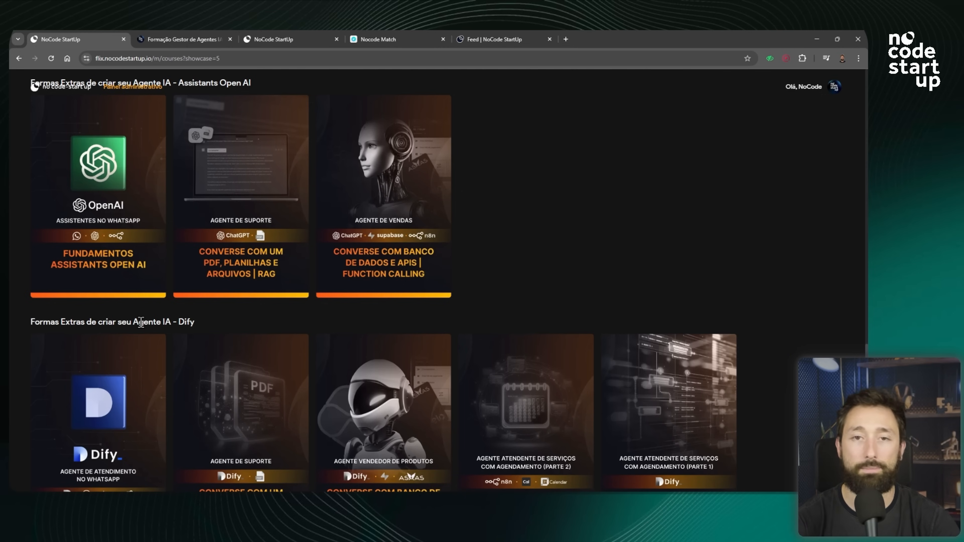
{"action": "scroll", "coordinate": [141, 323], "scroll_direction": "down", "scroll_amount": 5}
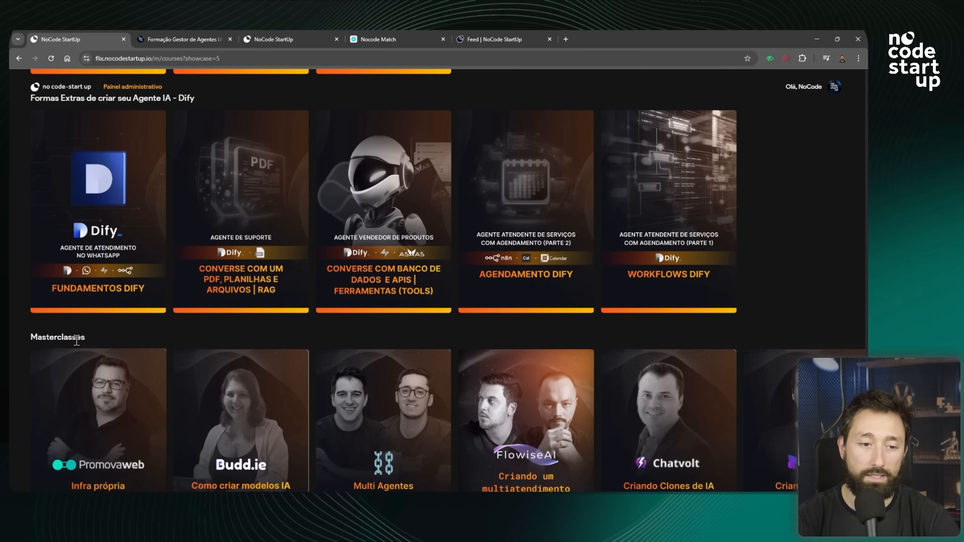
{"action": "scroll", "coordinate": [76, 340], "scroll_direction": "down", "scroll_amount": 2}
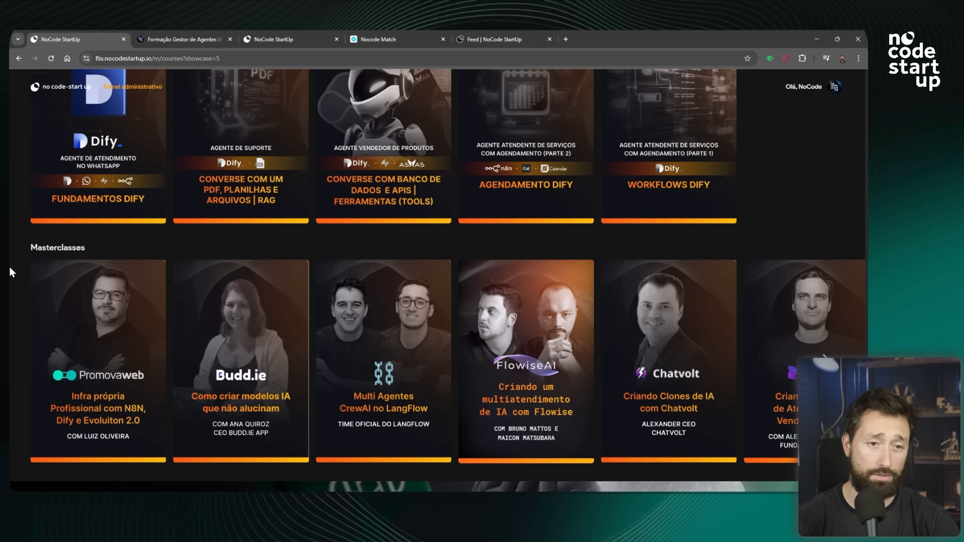
Look over the Bônus Especiais section of the course sales page and the NoCode StartUp formations catalog.
{"action": "left_click", "coordinate": [150, 37]}
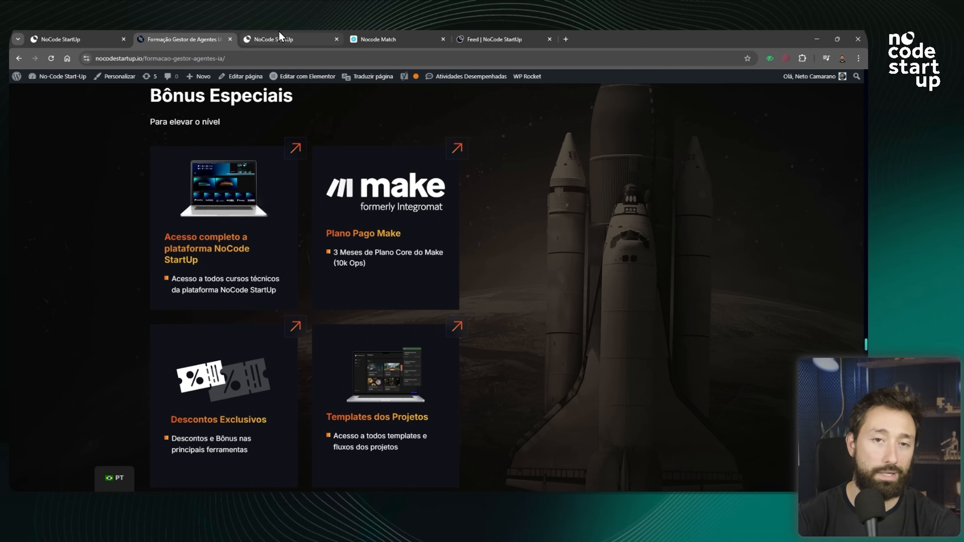
{"action": "left_click", "coordinate": [279, 38]}
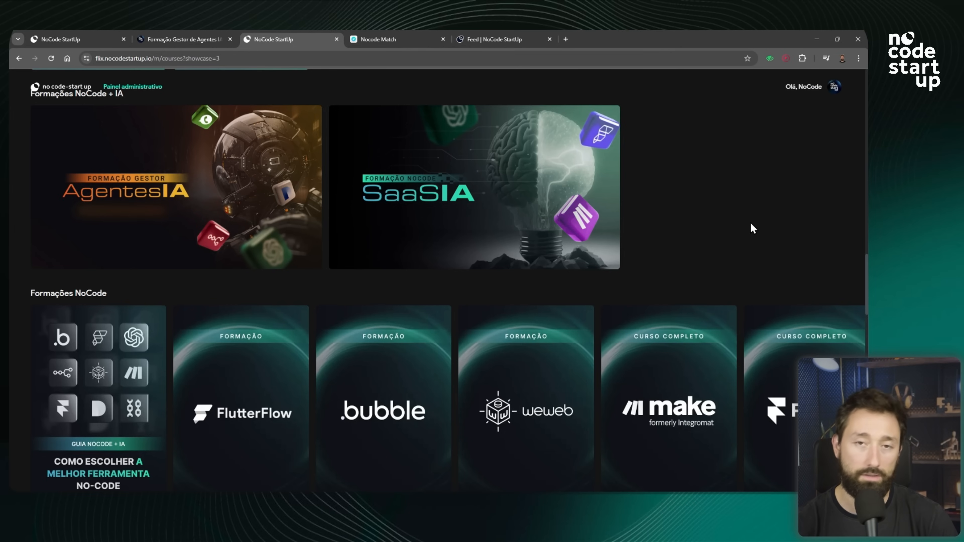
{"action": "scroll", "coordinate": [740, 205], "scroll_direction": "down", "scroll_amount": 3}
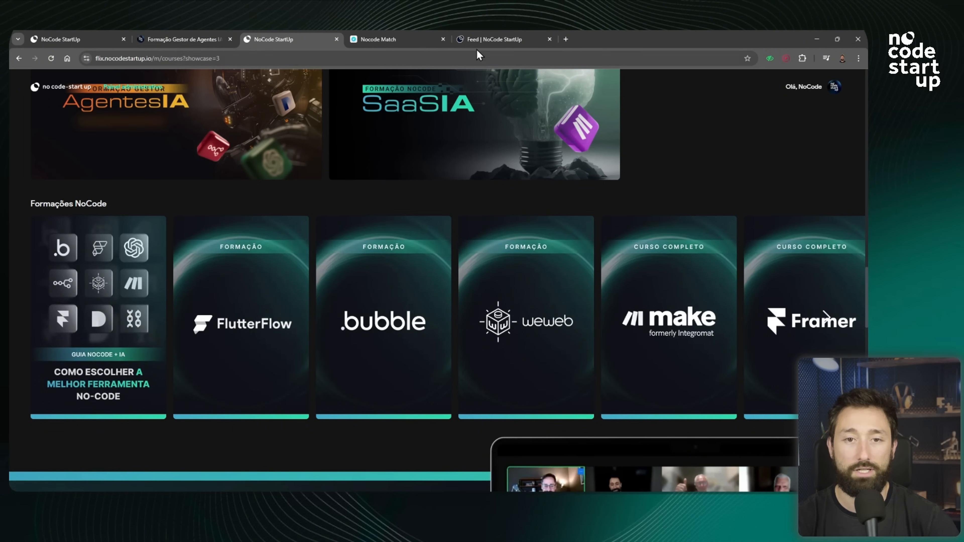
View the Nocode Match homepage and then the NoCode StartUp community feed.
{"action": "mouse_move", "coordinate": [399, 32]}
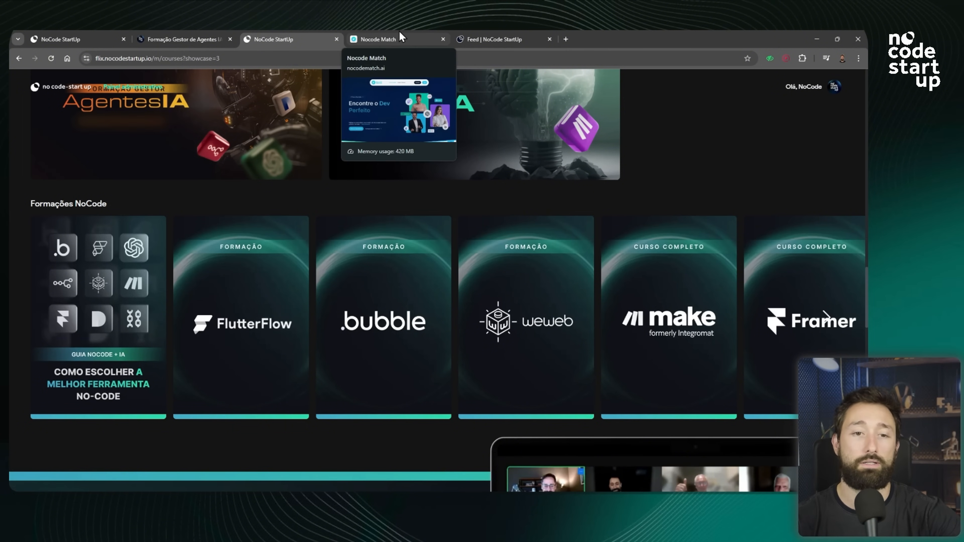
{"action": "left_click", "coordinate": [399, 31]}
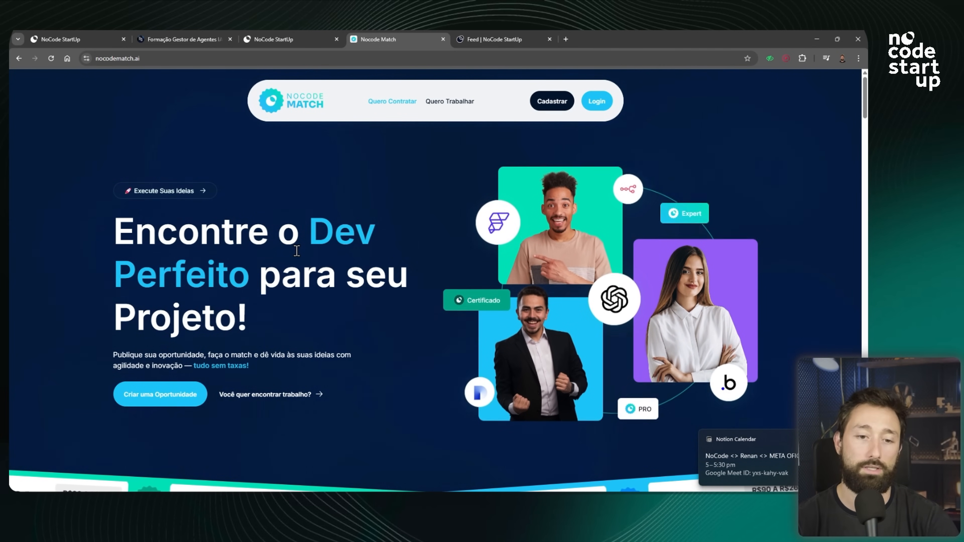
{"action": "scroll", "coordinate": [399, 280], "scroll_direction": "down", "scroll_amount": 5}
{"action": "scroll", "coordinate": [399, 280], "scroll_direction": "up", "scroll_amount": 5}
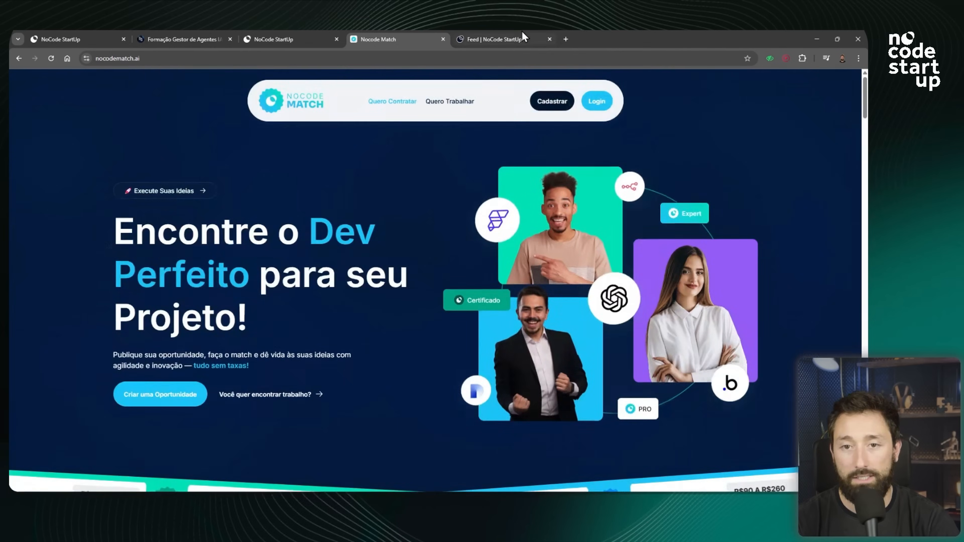
{"action": "left_click", "coordinate": [513, 34]}
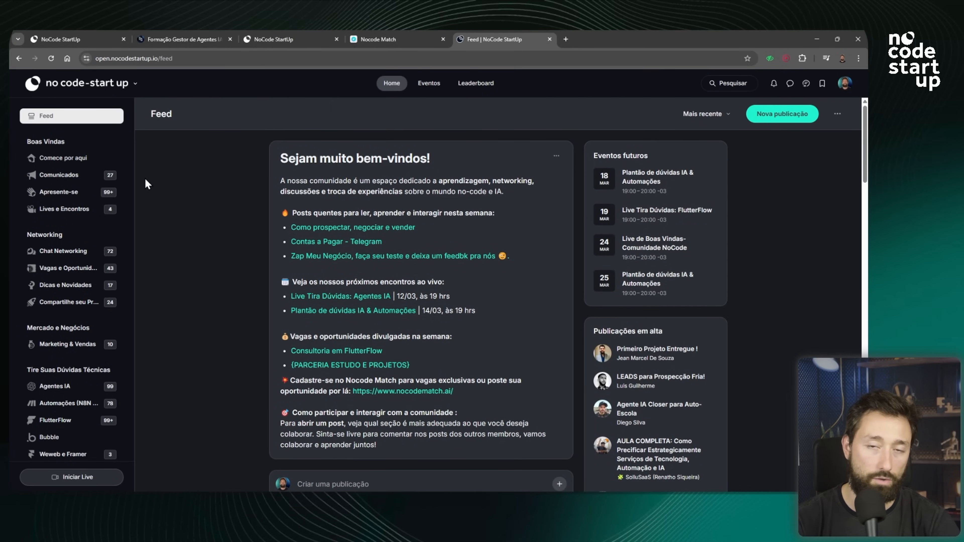